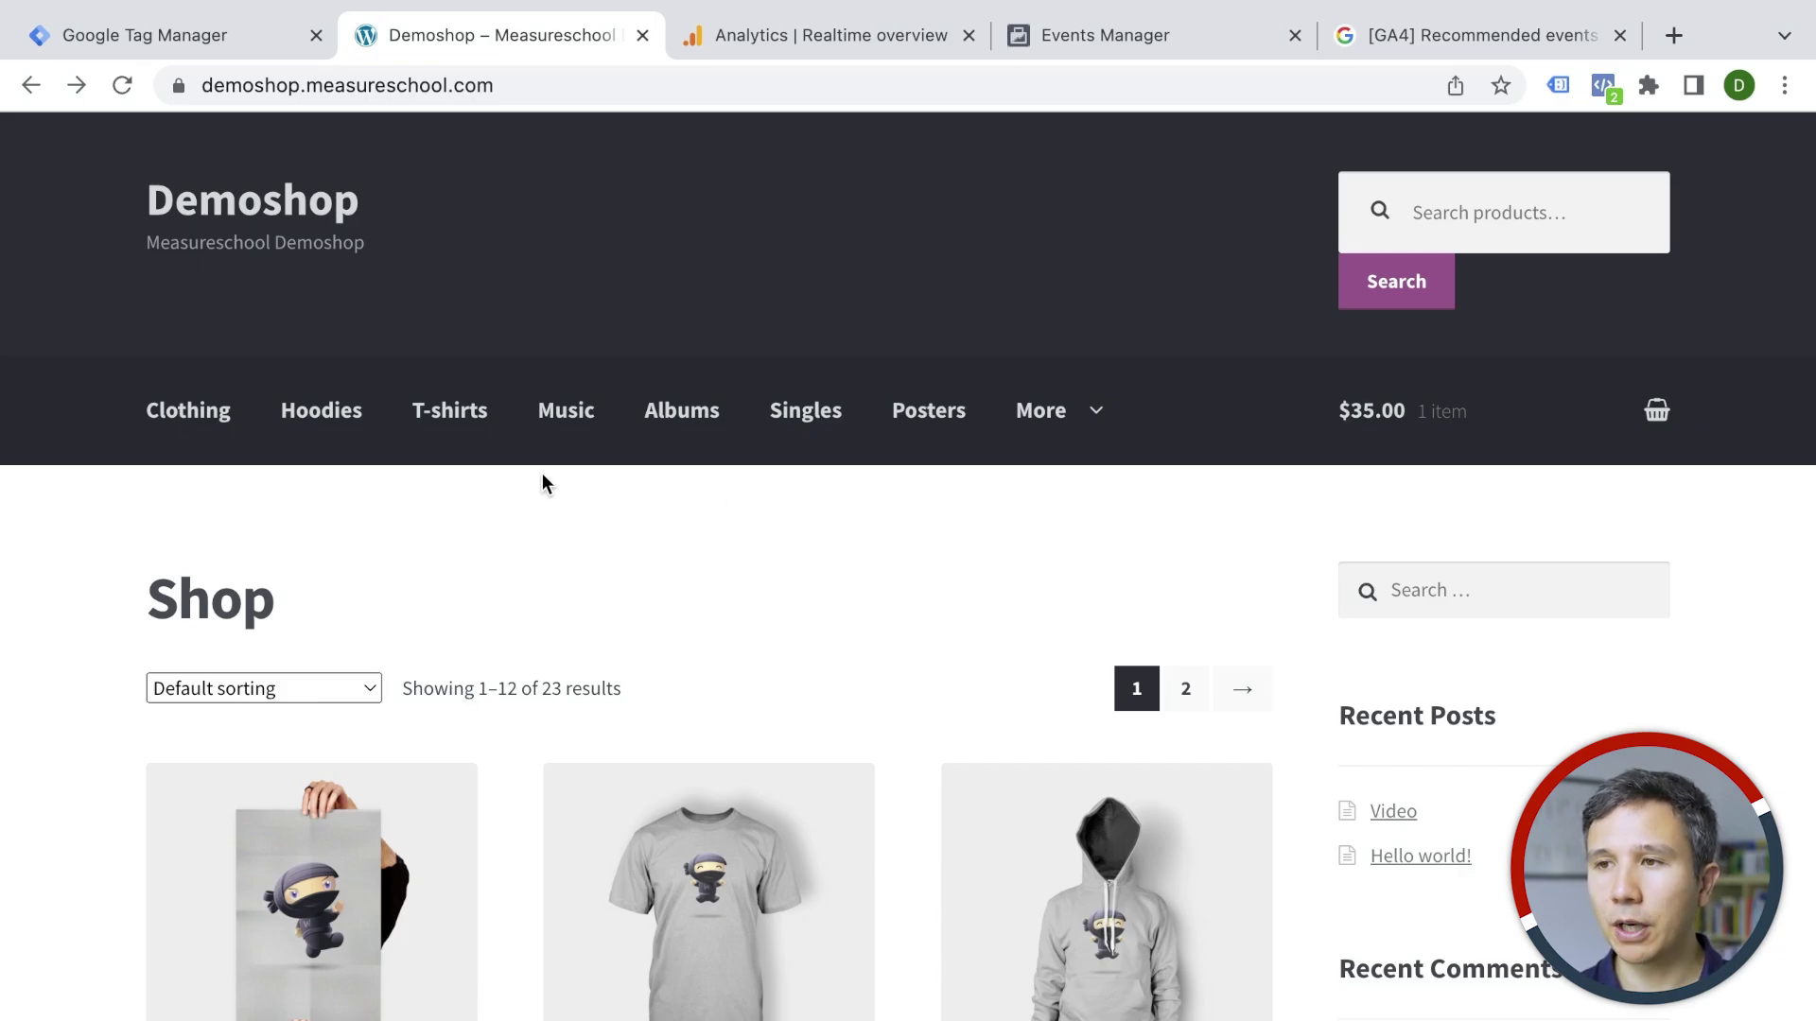
# Submit the Demoshop Contact Us form with the saved test email and the message 'test'
pyautogui.moveTo(1057, 410)
pyautogui.click(1058, 714)
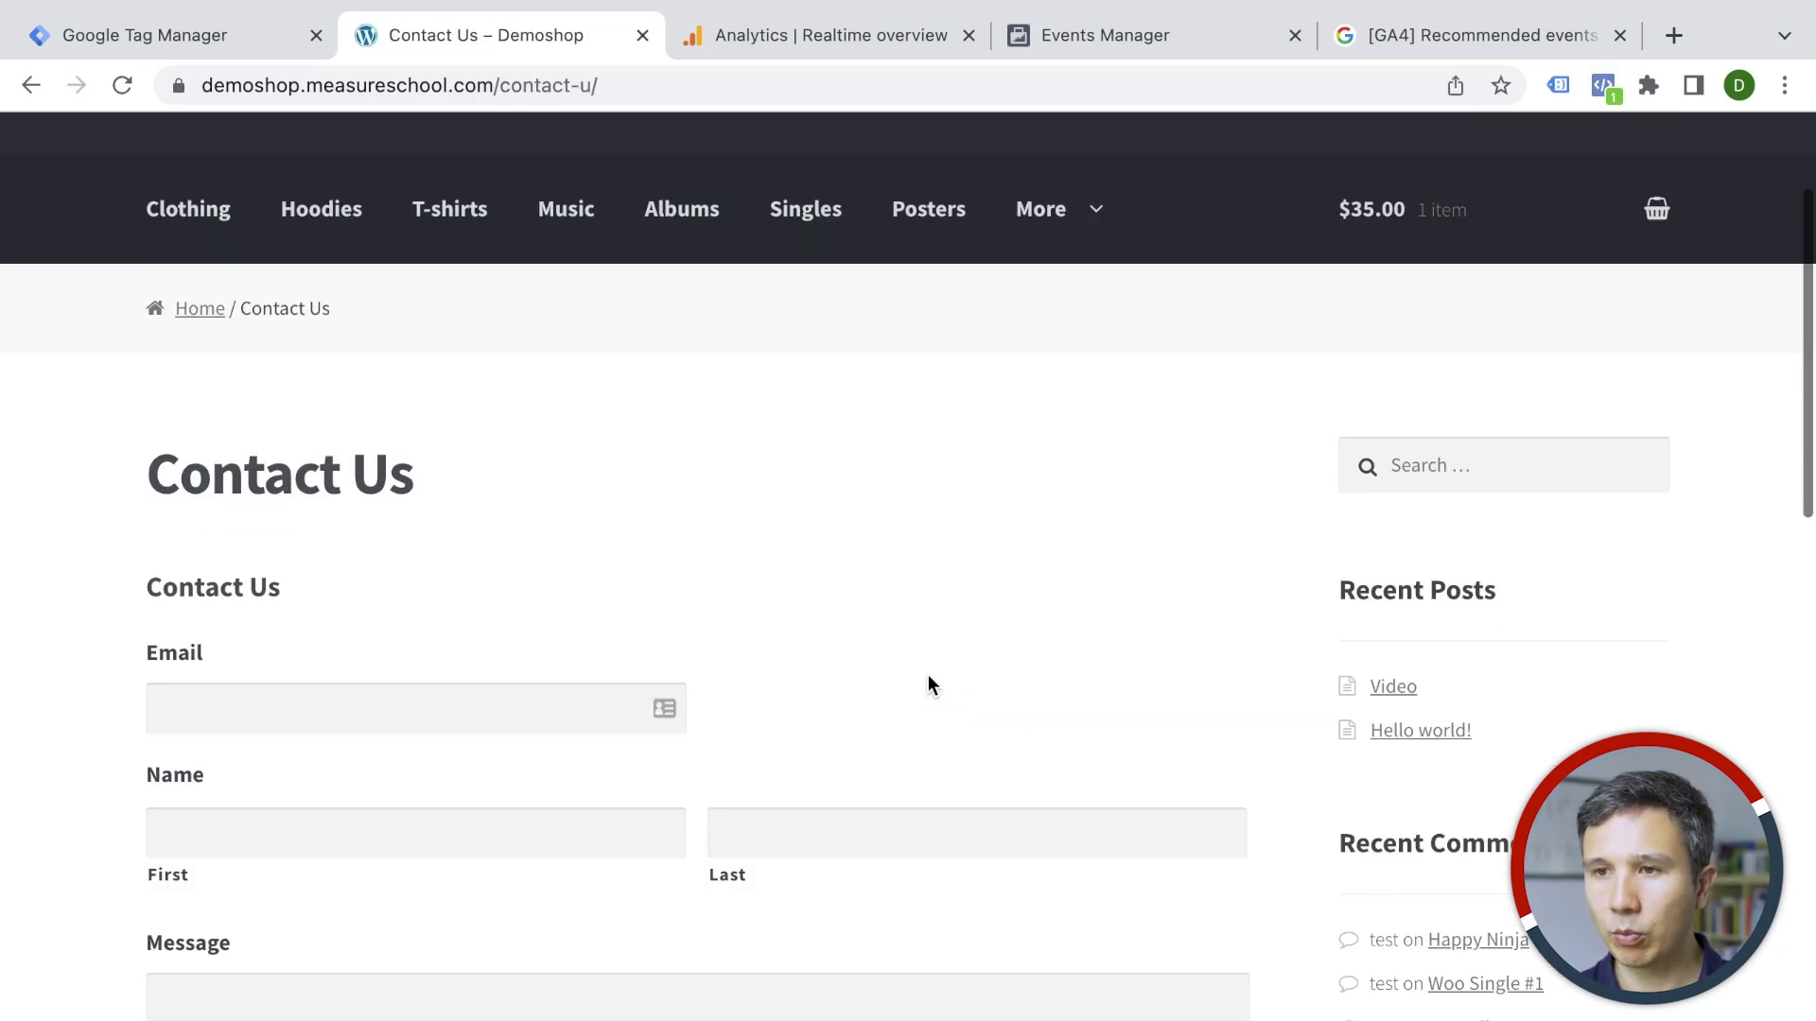
pyautogui.scroll(-3, 928, 673)
pyautogui.click(454, 589)
pyautogui.click(403, 652)
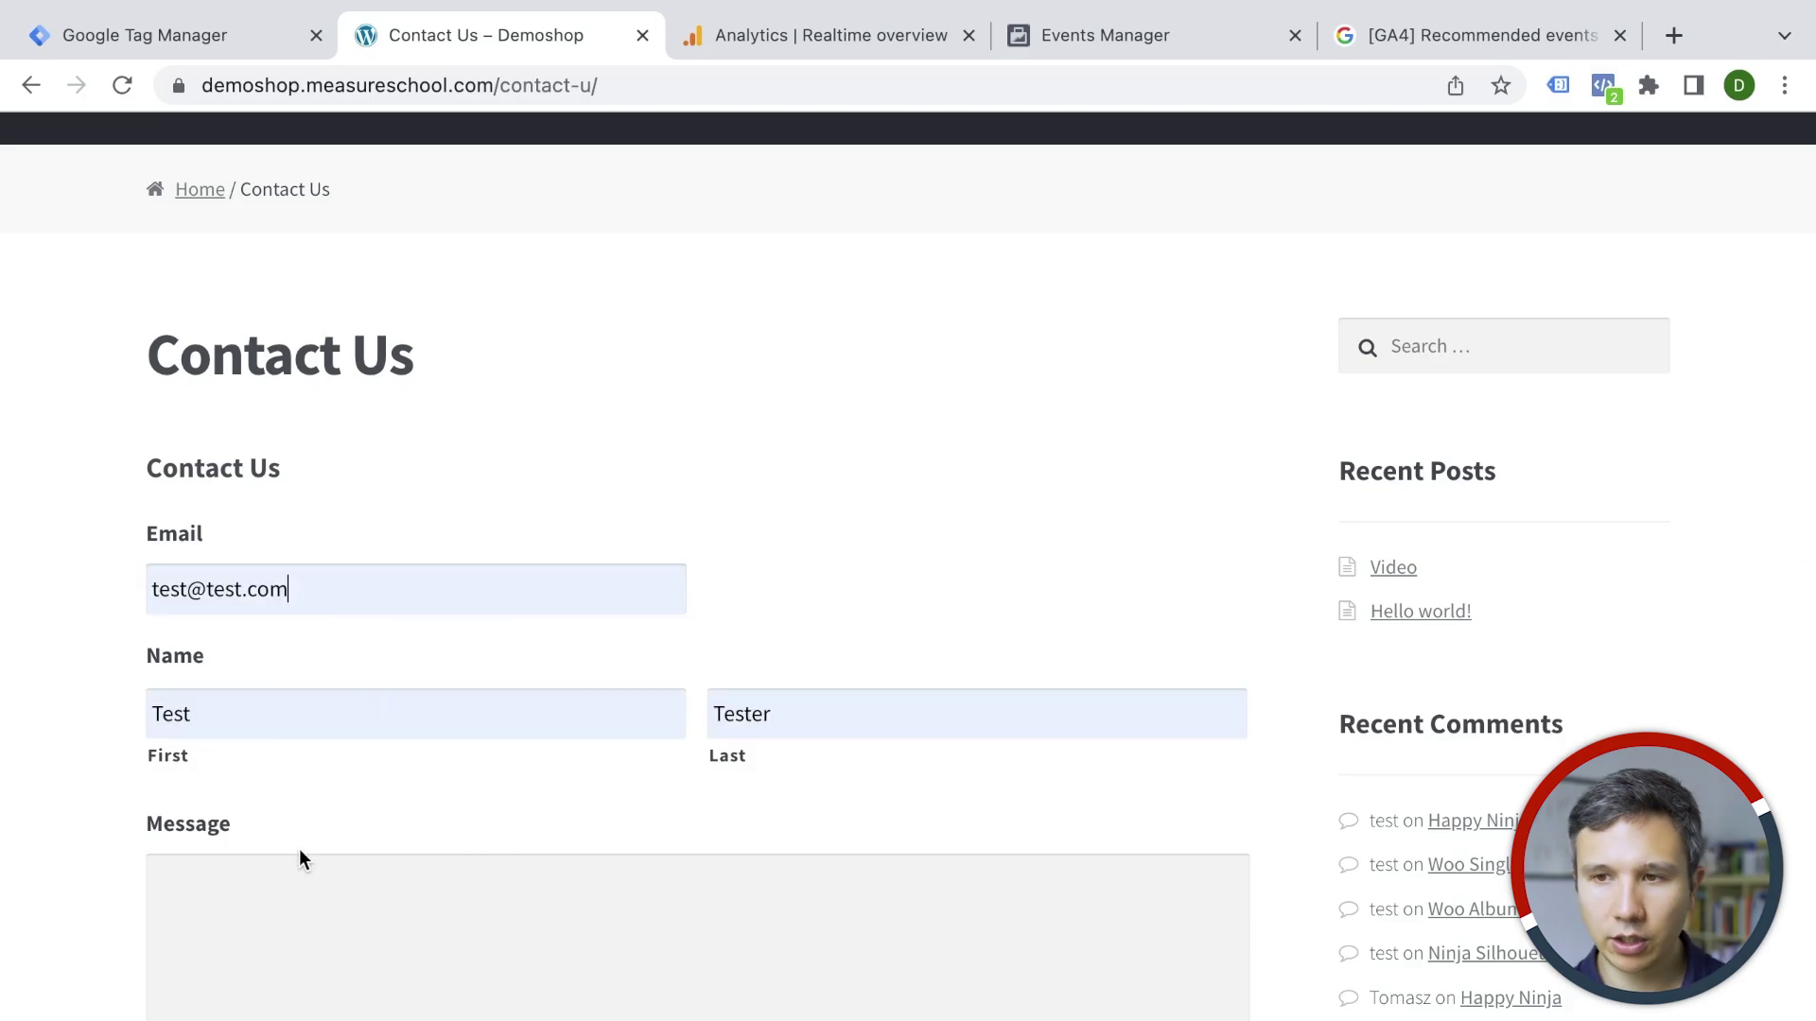
pyautogui.click(299, 858)
pyautogui.write('test')
pyautogui.scroll(-1, 411, 639)
pyautogui.scroll(-4, 432, 510)
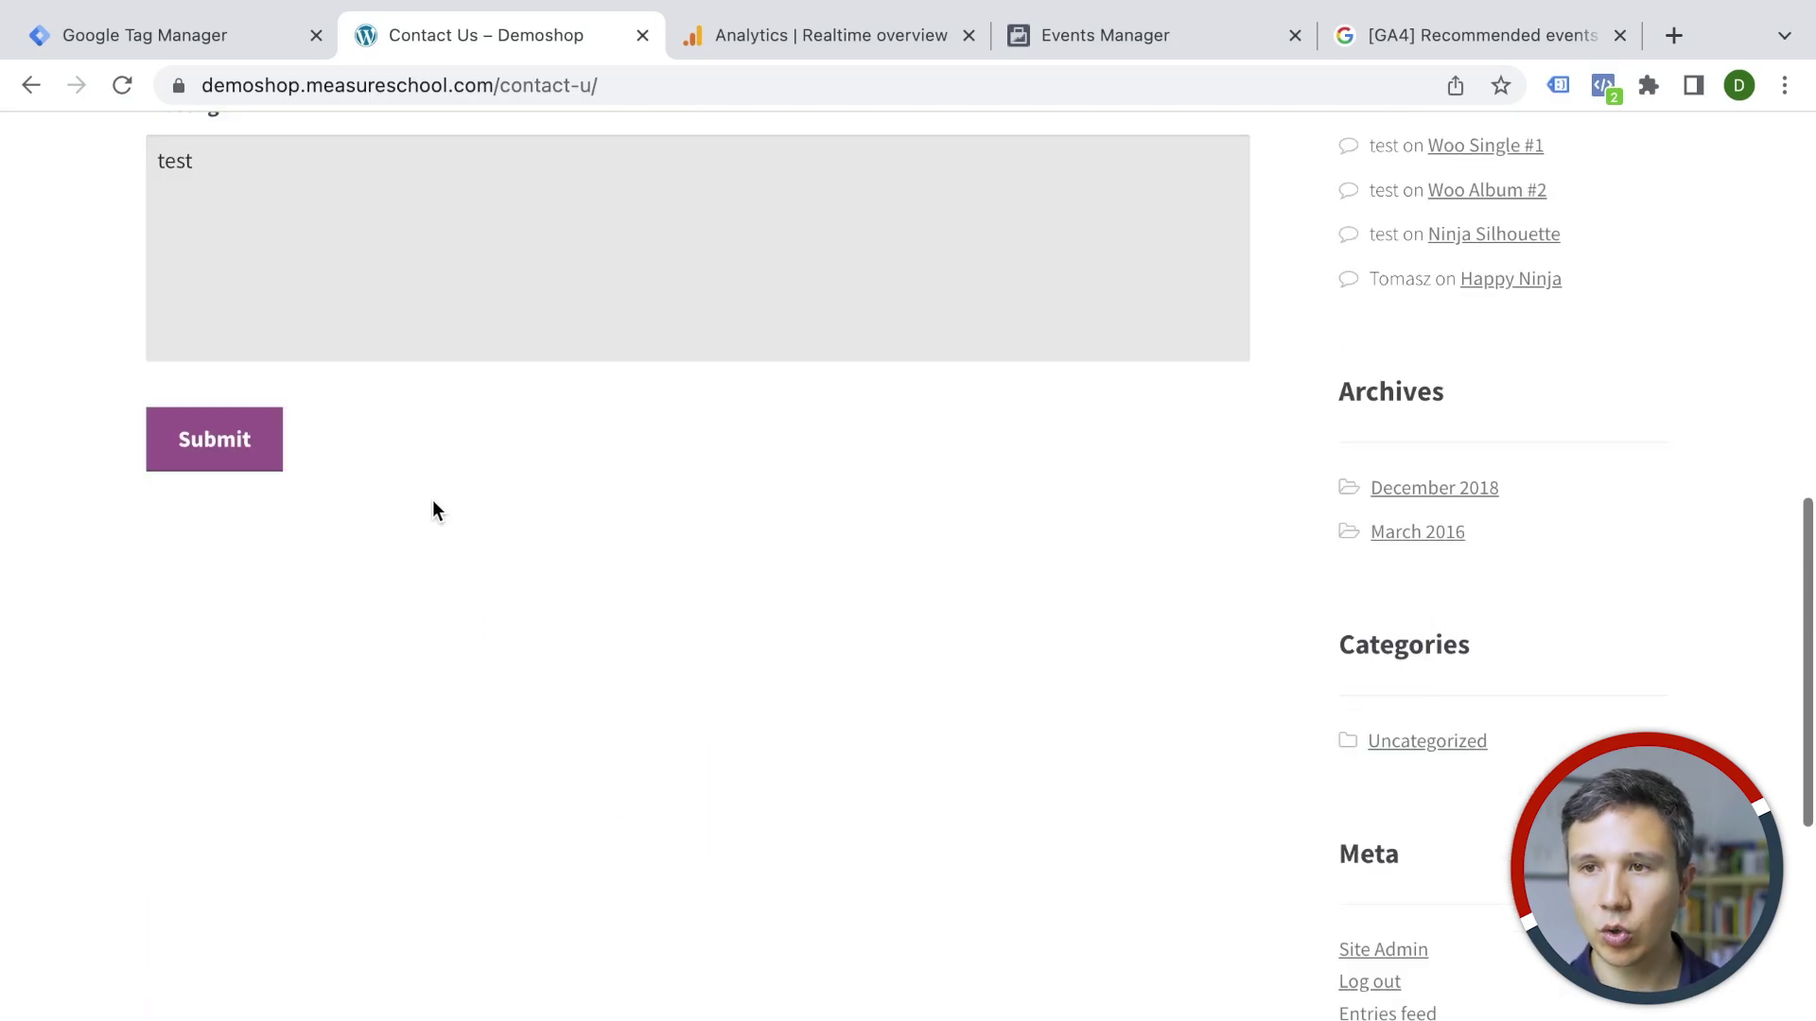
pyautogui.click(214, 440)
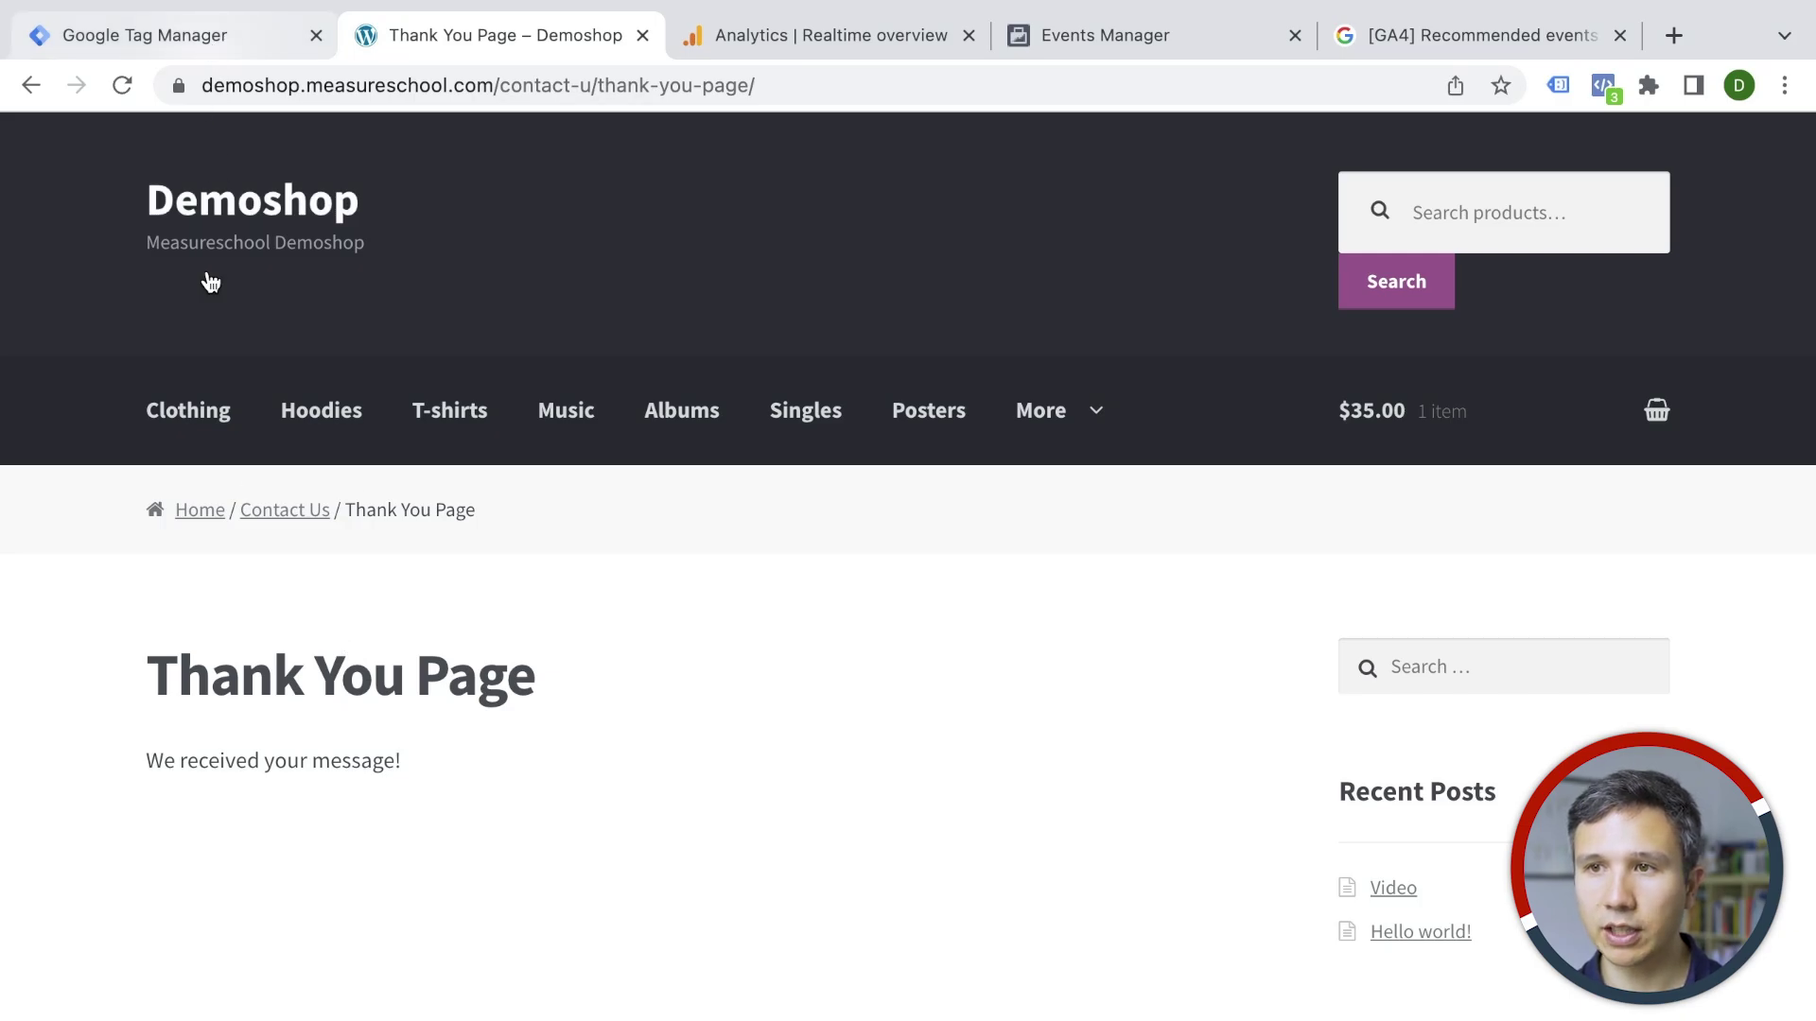
# In GTM Triggers, start a new trigger, list its types, and view the shop's thank-you page
pyautogui.click(224, 46)
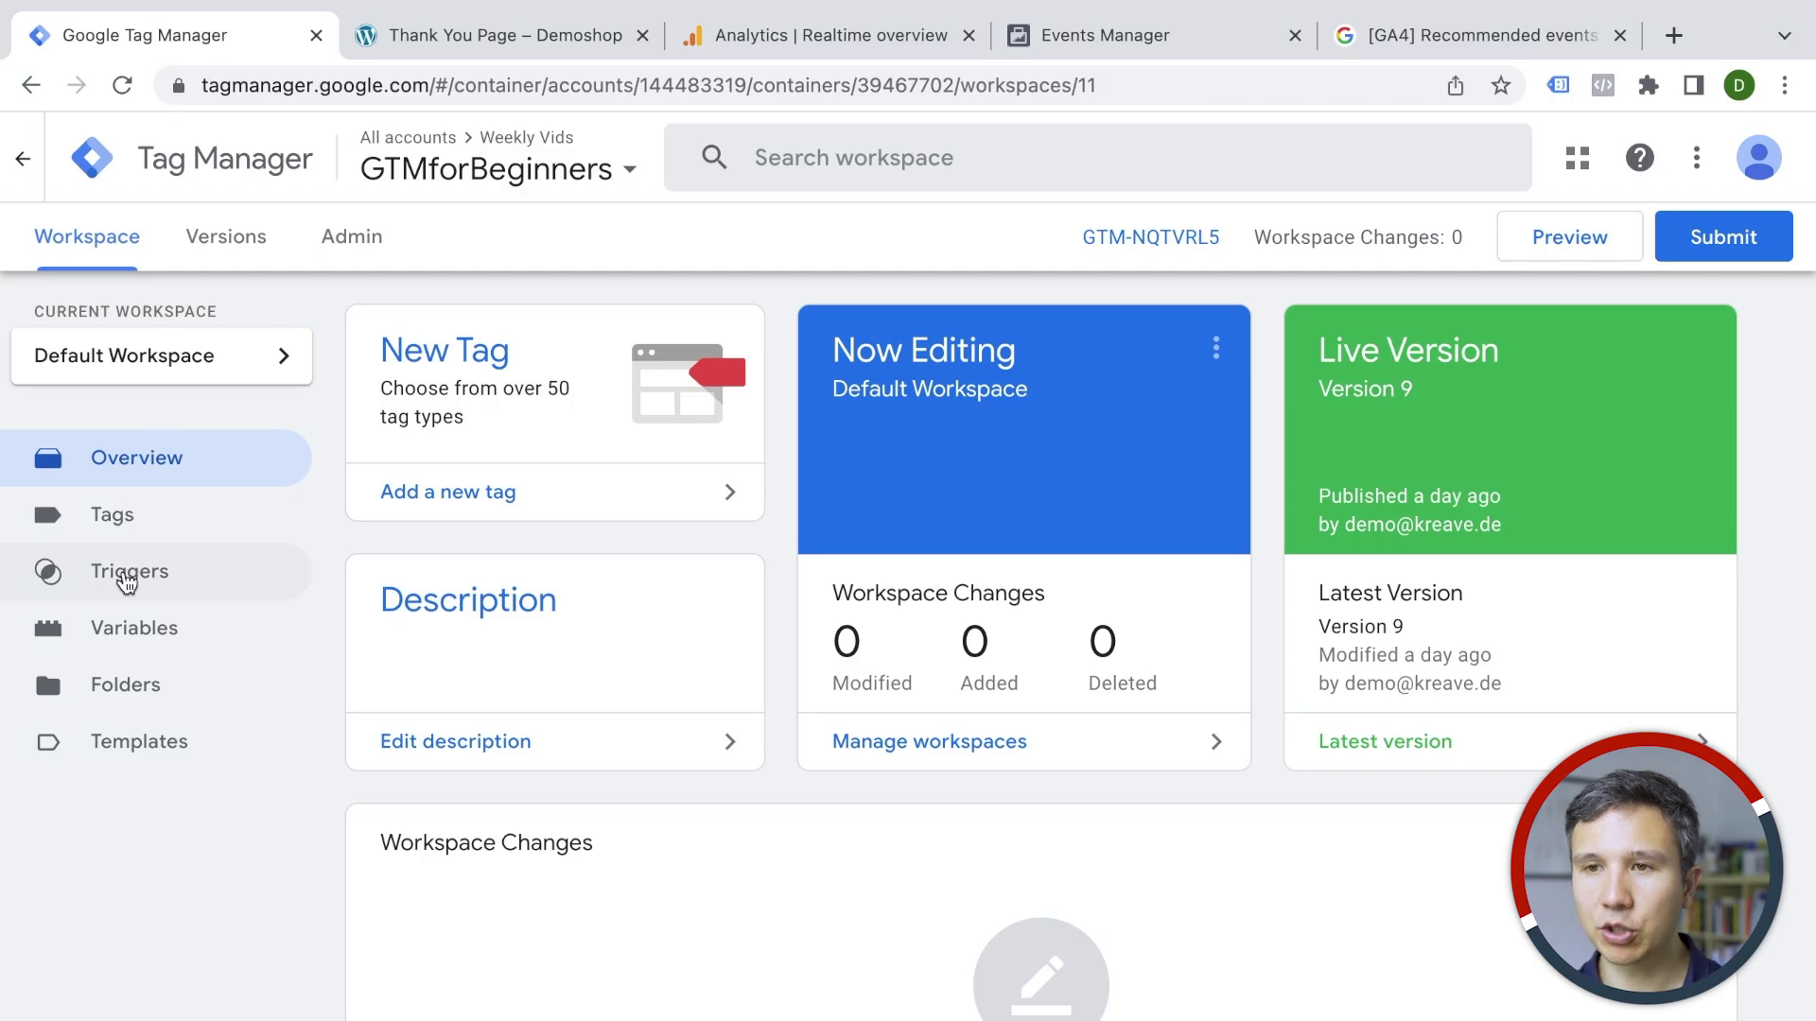
pyautogui.click(124, 581)
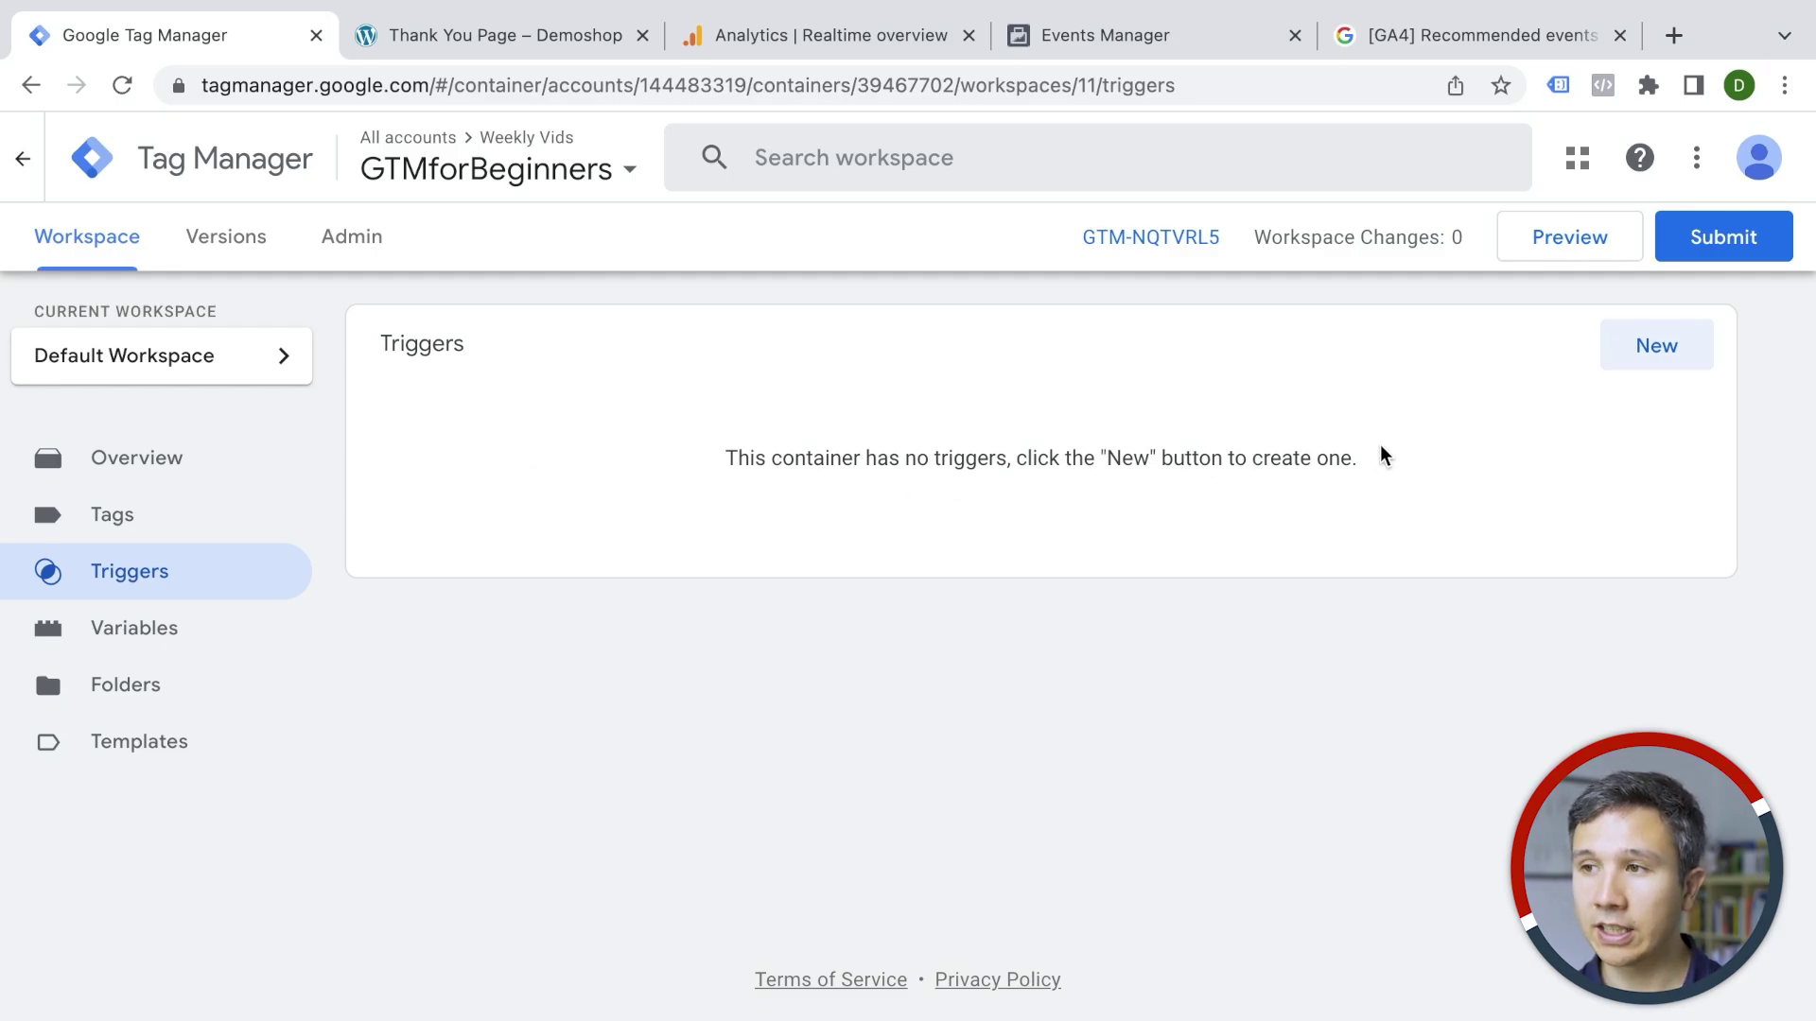
pyautogui.click(1641, 352)
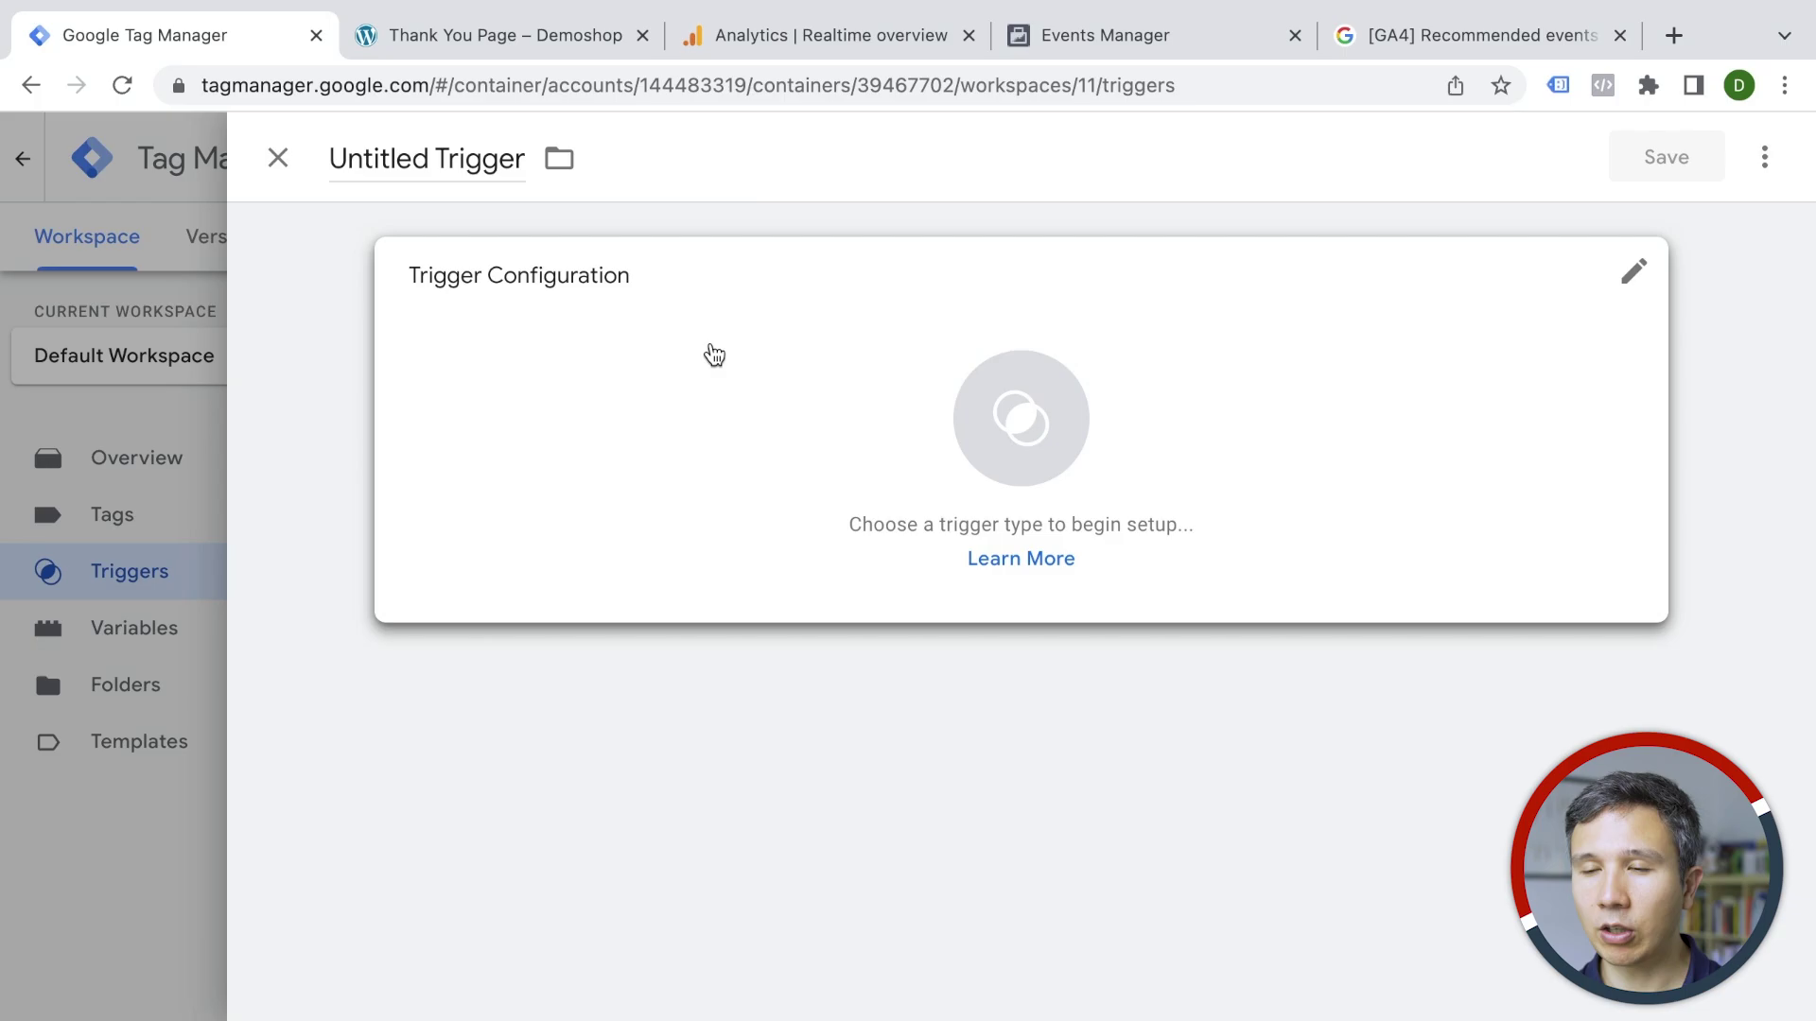
pyautogui.click(714, 355)
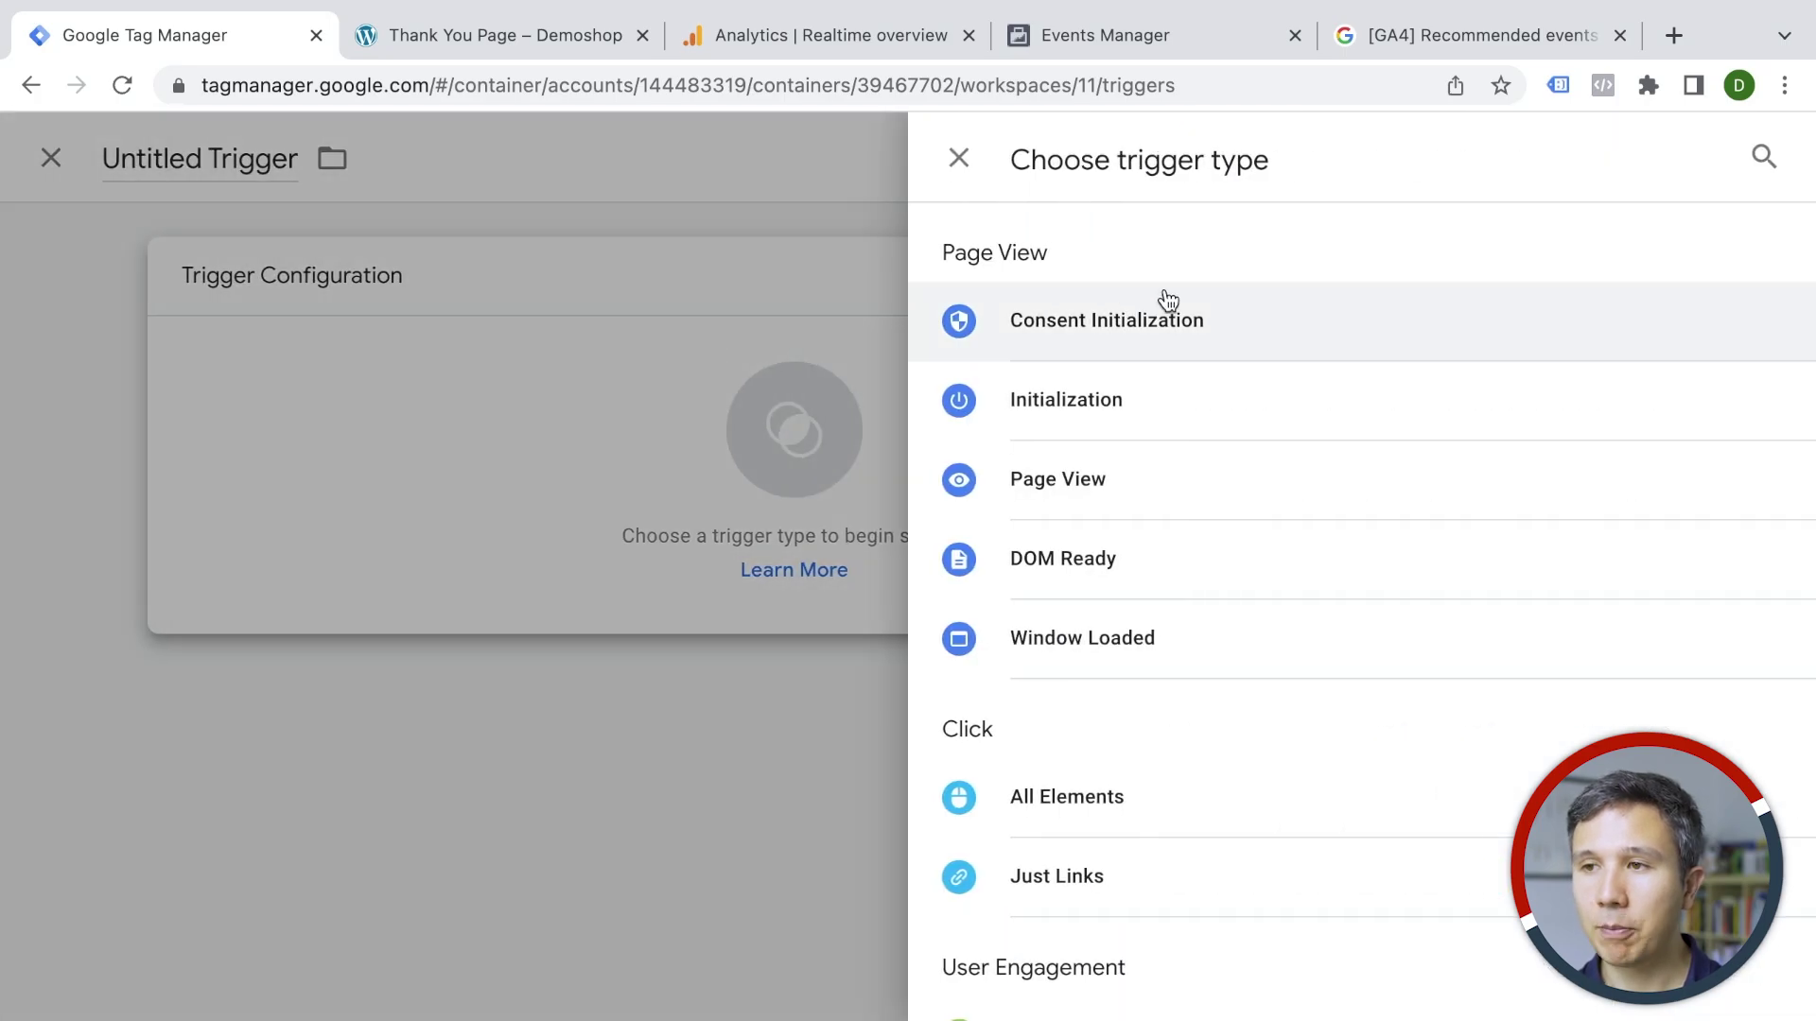
pyautogui.scroll(-3, 1167, 300)
pyautogui.scroll(-1, 1167, 299)
pyautogui.scroll(-2, 1166, 299)
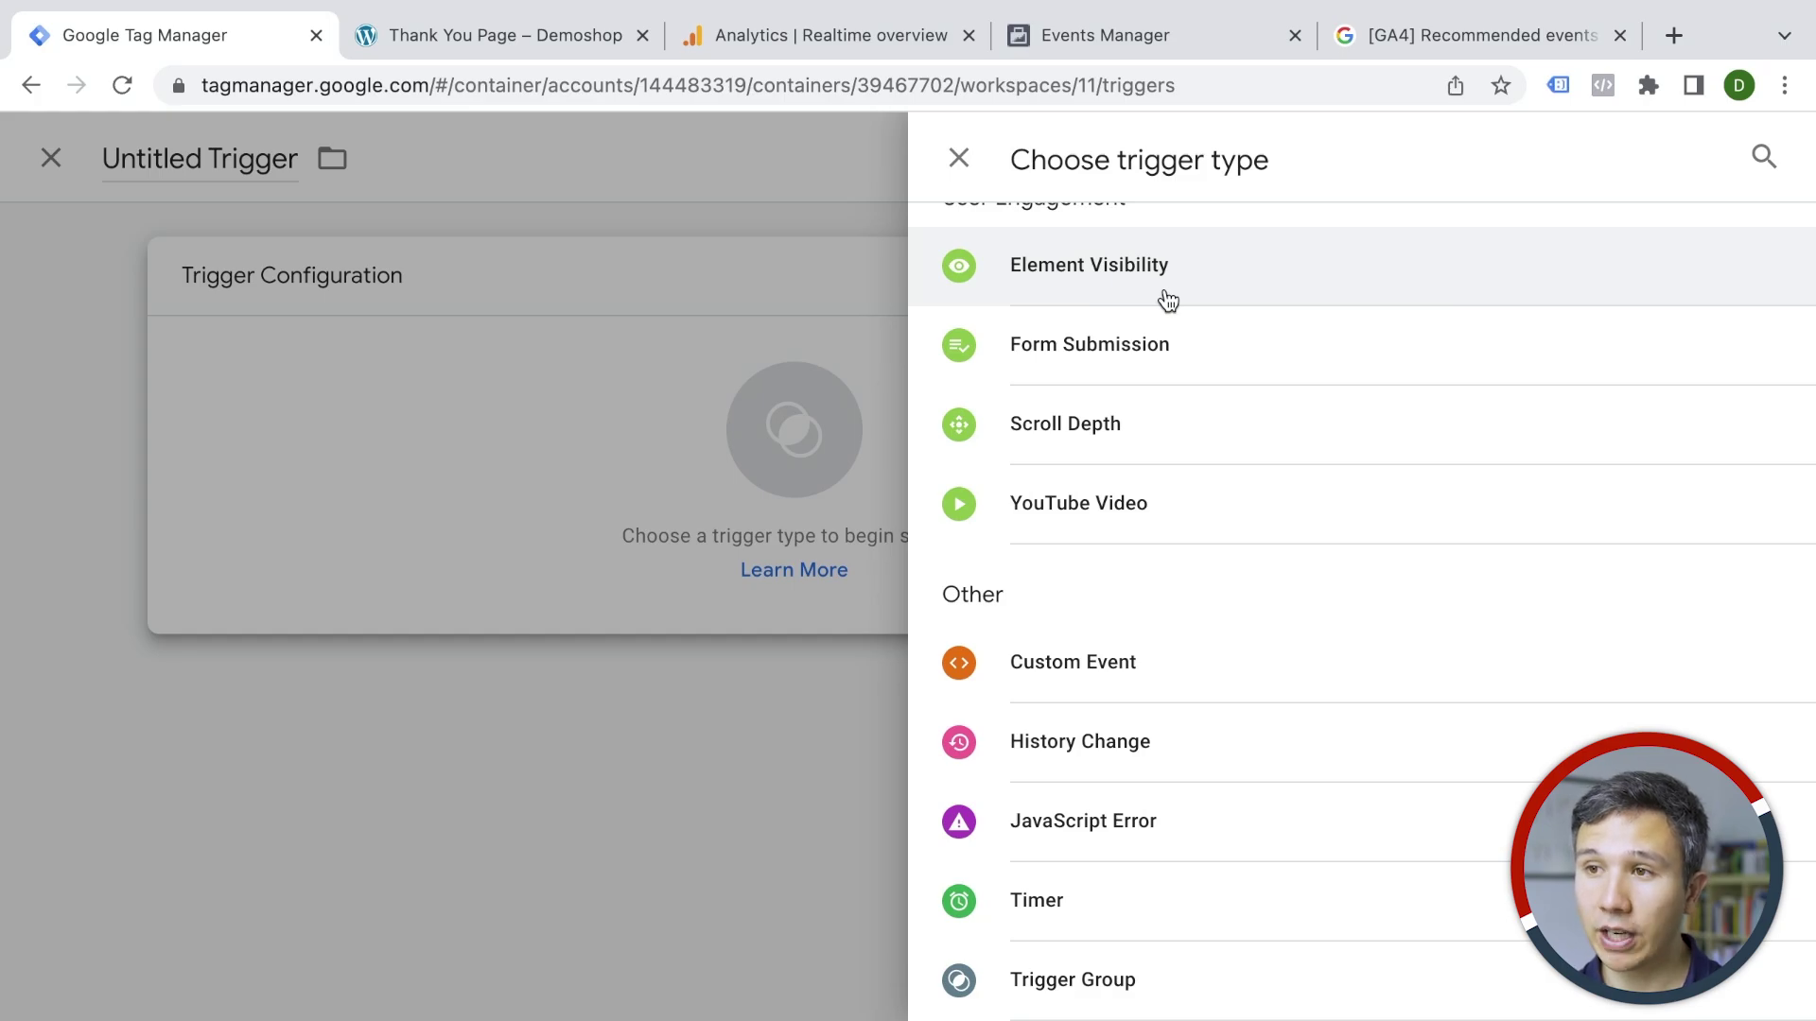
pyautogui.scroll(3, 1166, 299)
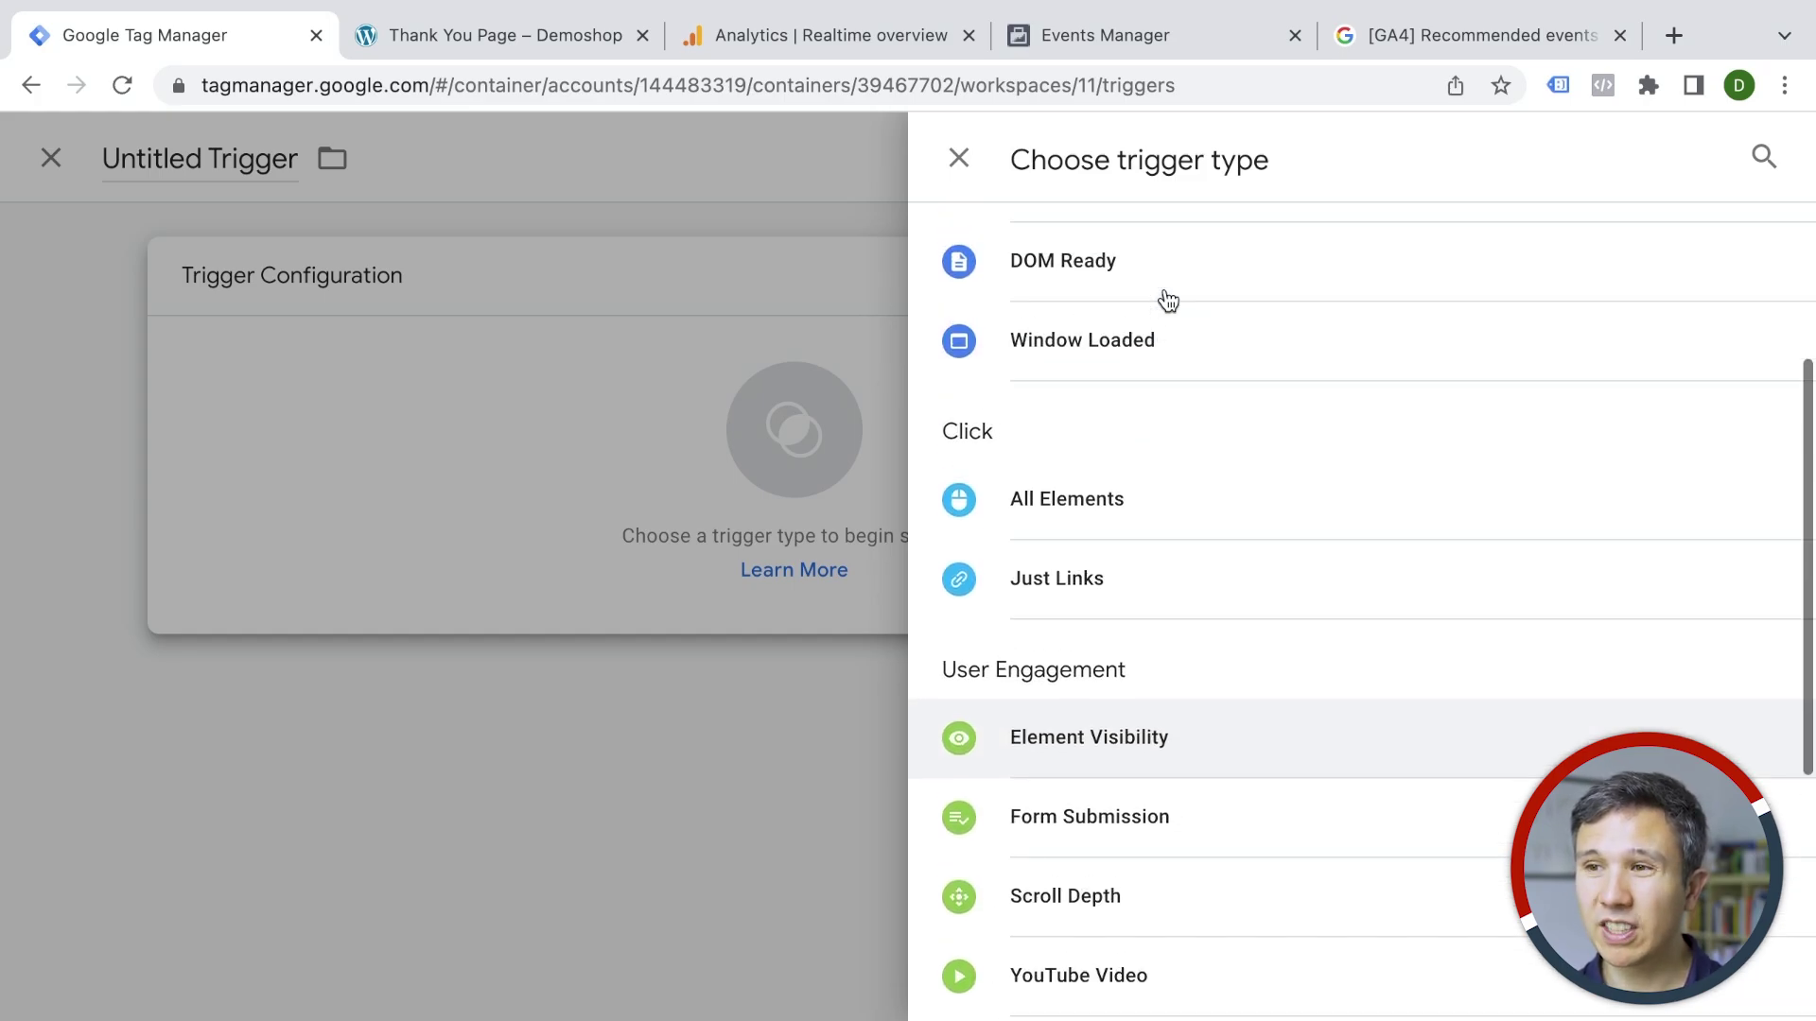
pyautogui.scroll(2, 1166, 299)
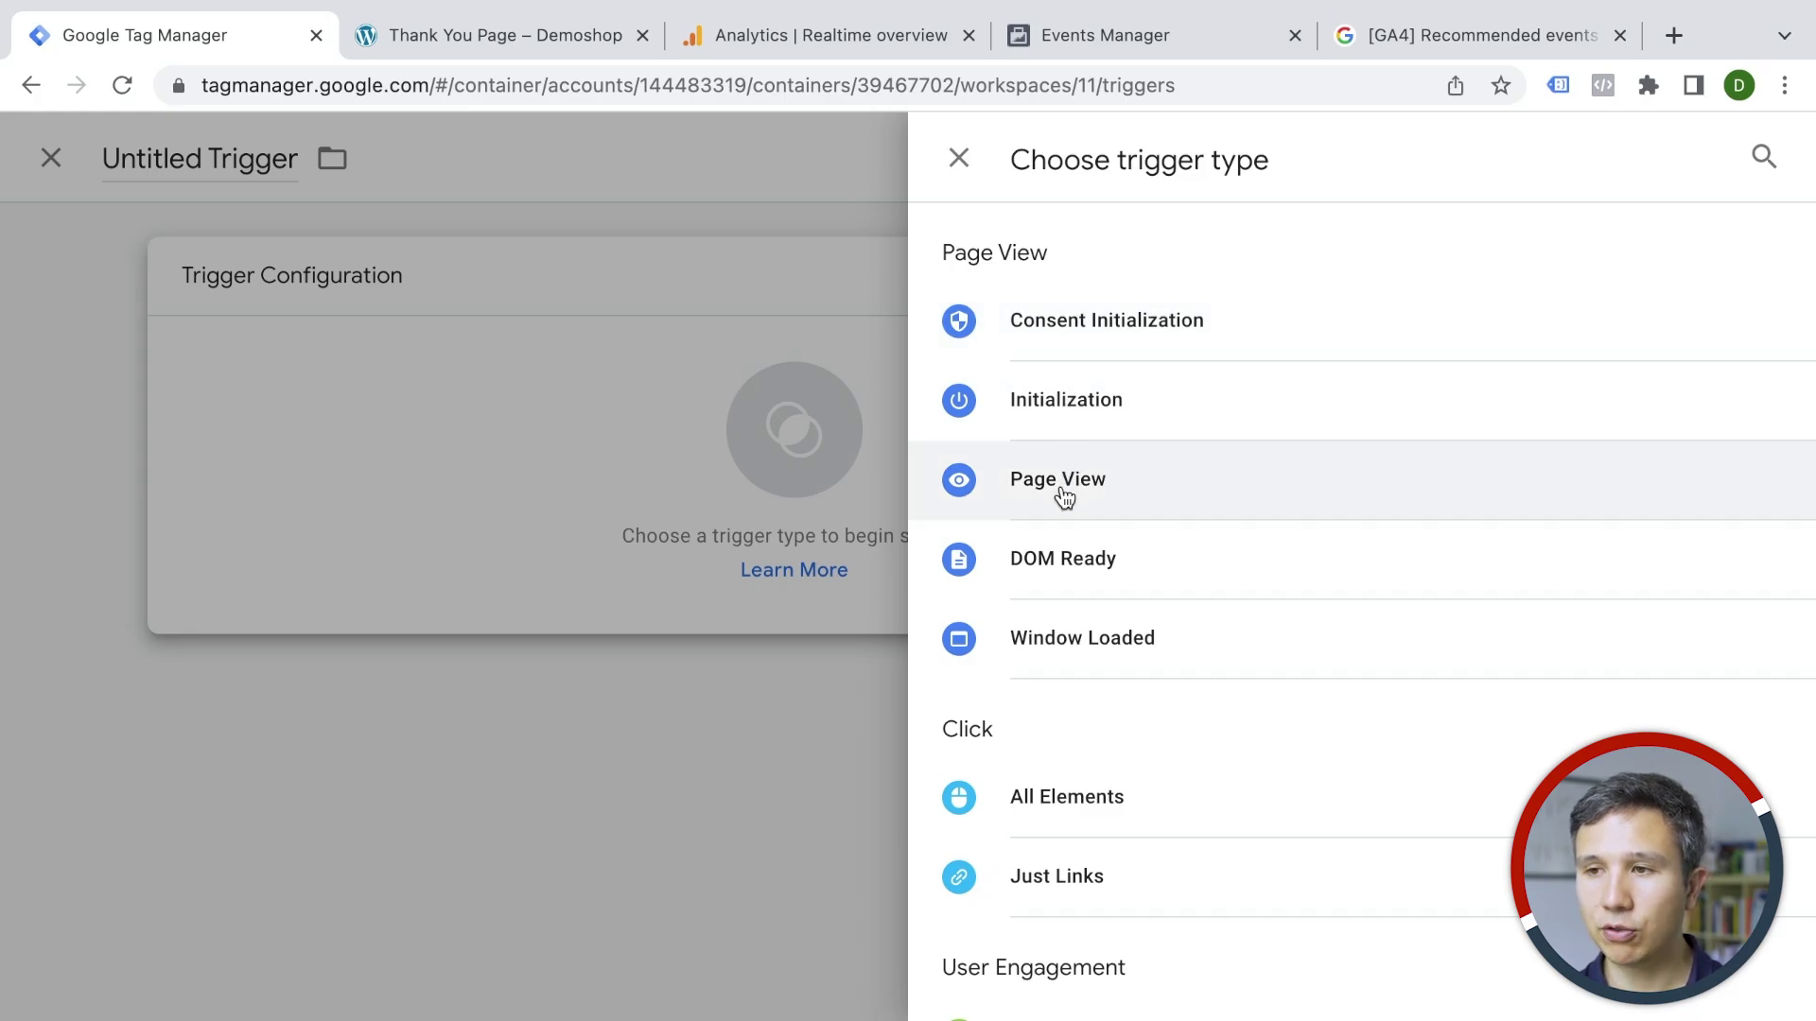
pyautogui.scroll(-2, 1062, 496)
pyautogui.scroll(-3, 1024, 527)
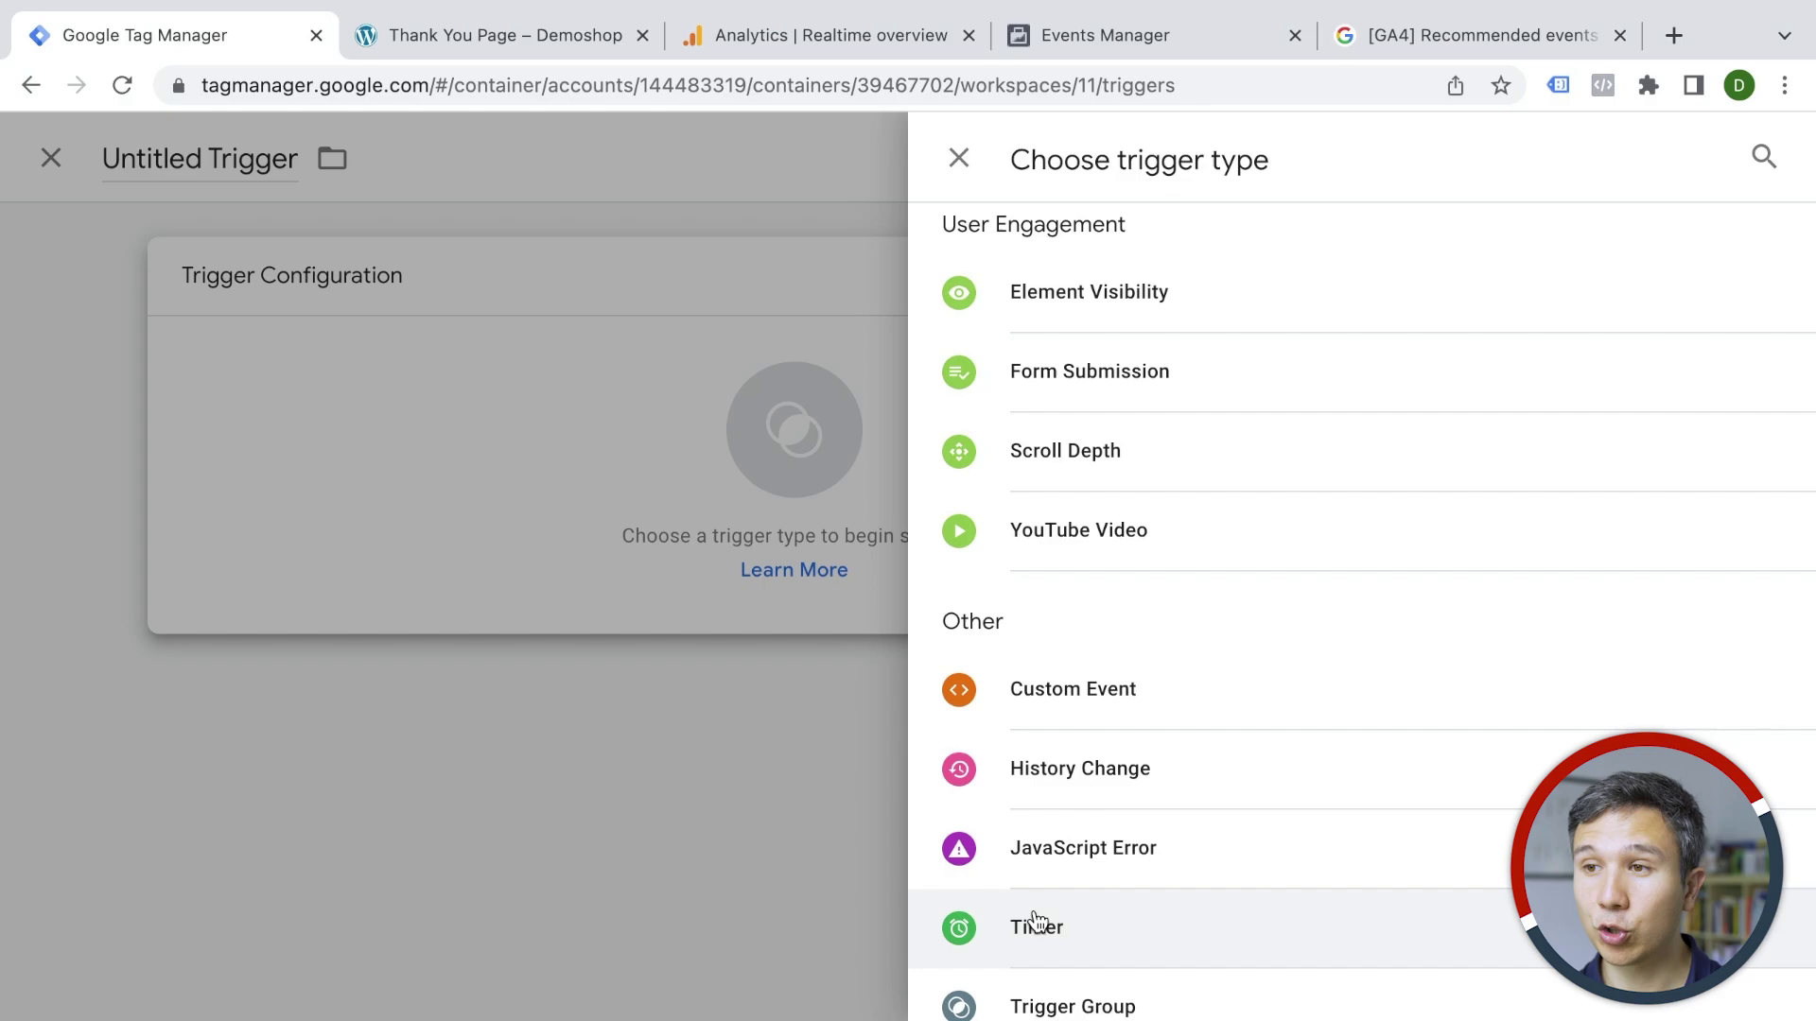
pyautogui.scroll(2, 1035, 922)
pyautogui.scroll(1, 1035, 922)
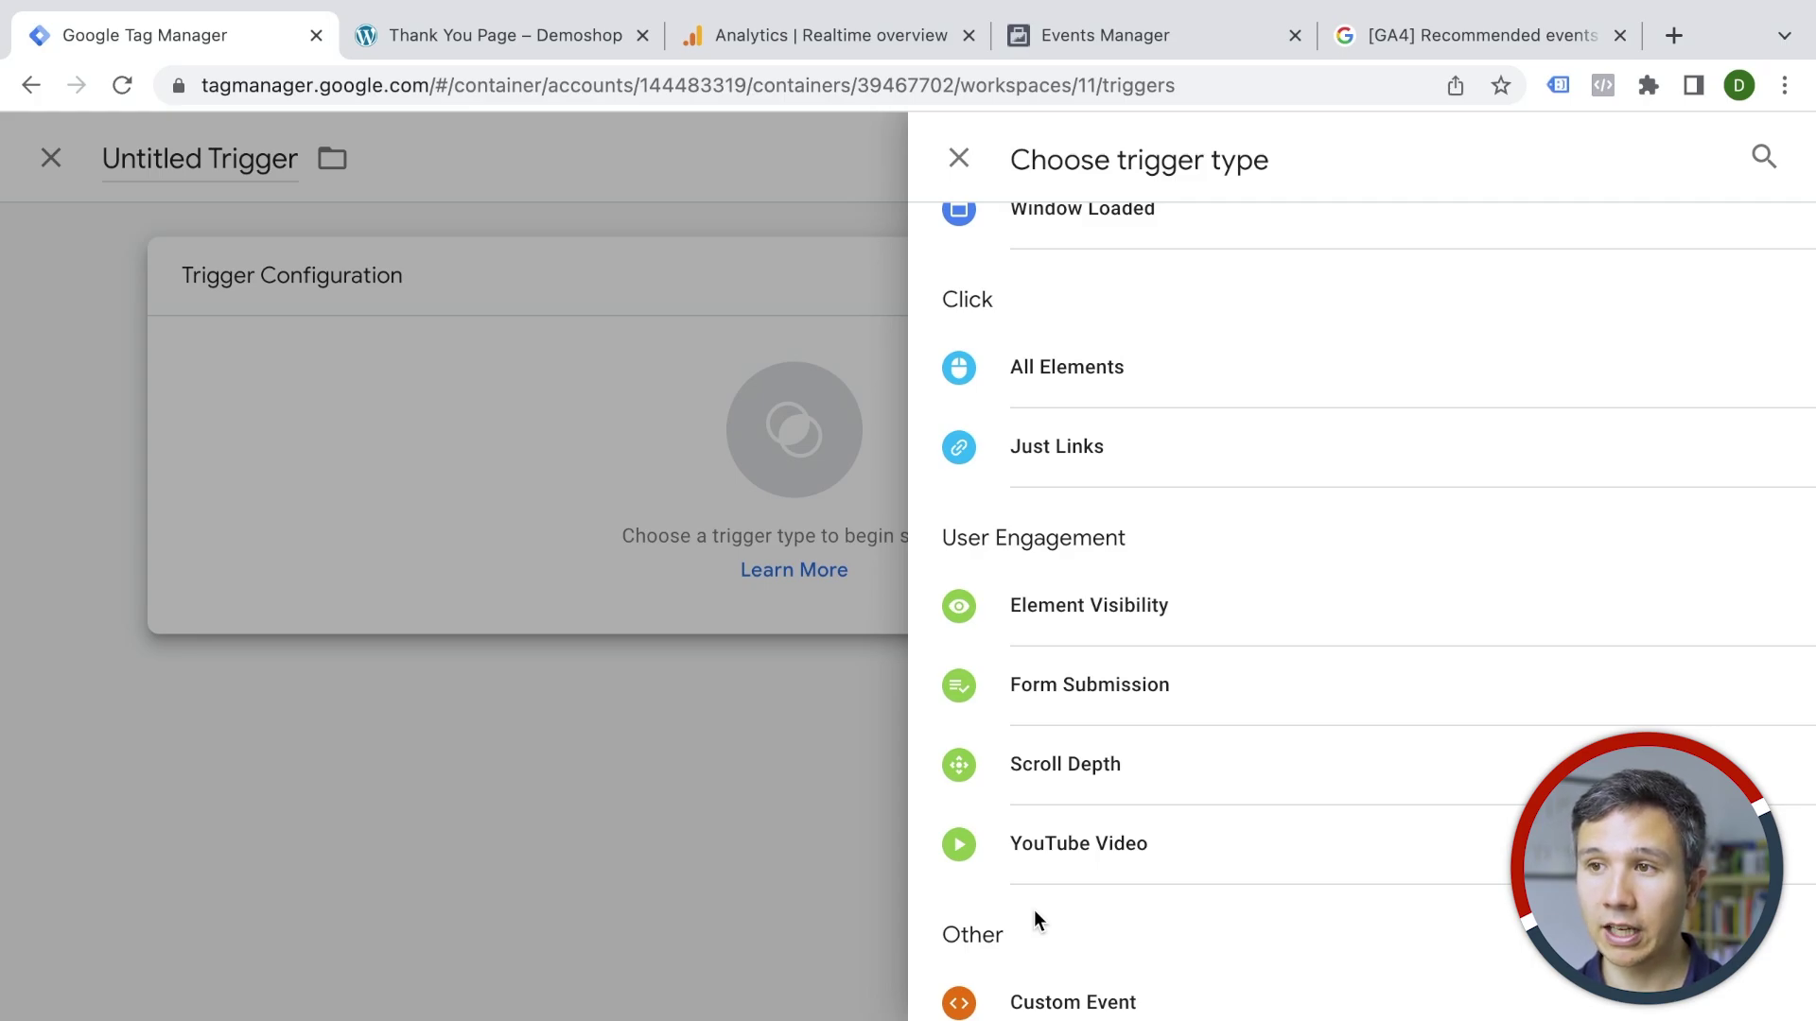
pyautogui.scroll(3, 1035, 910)
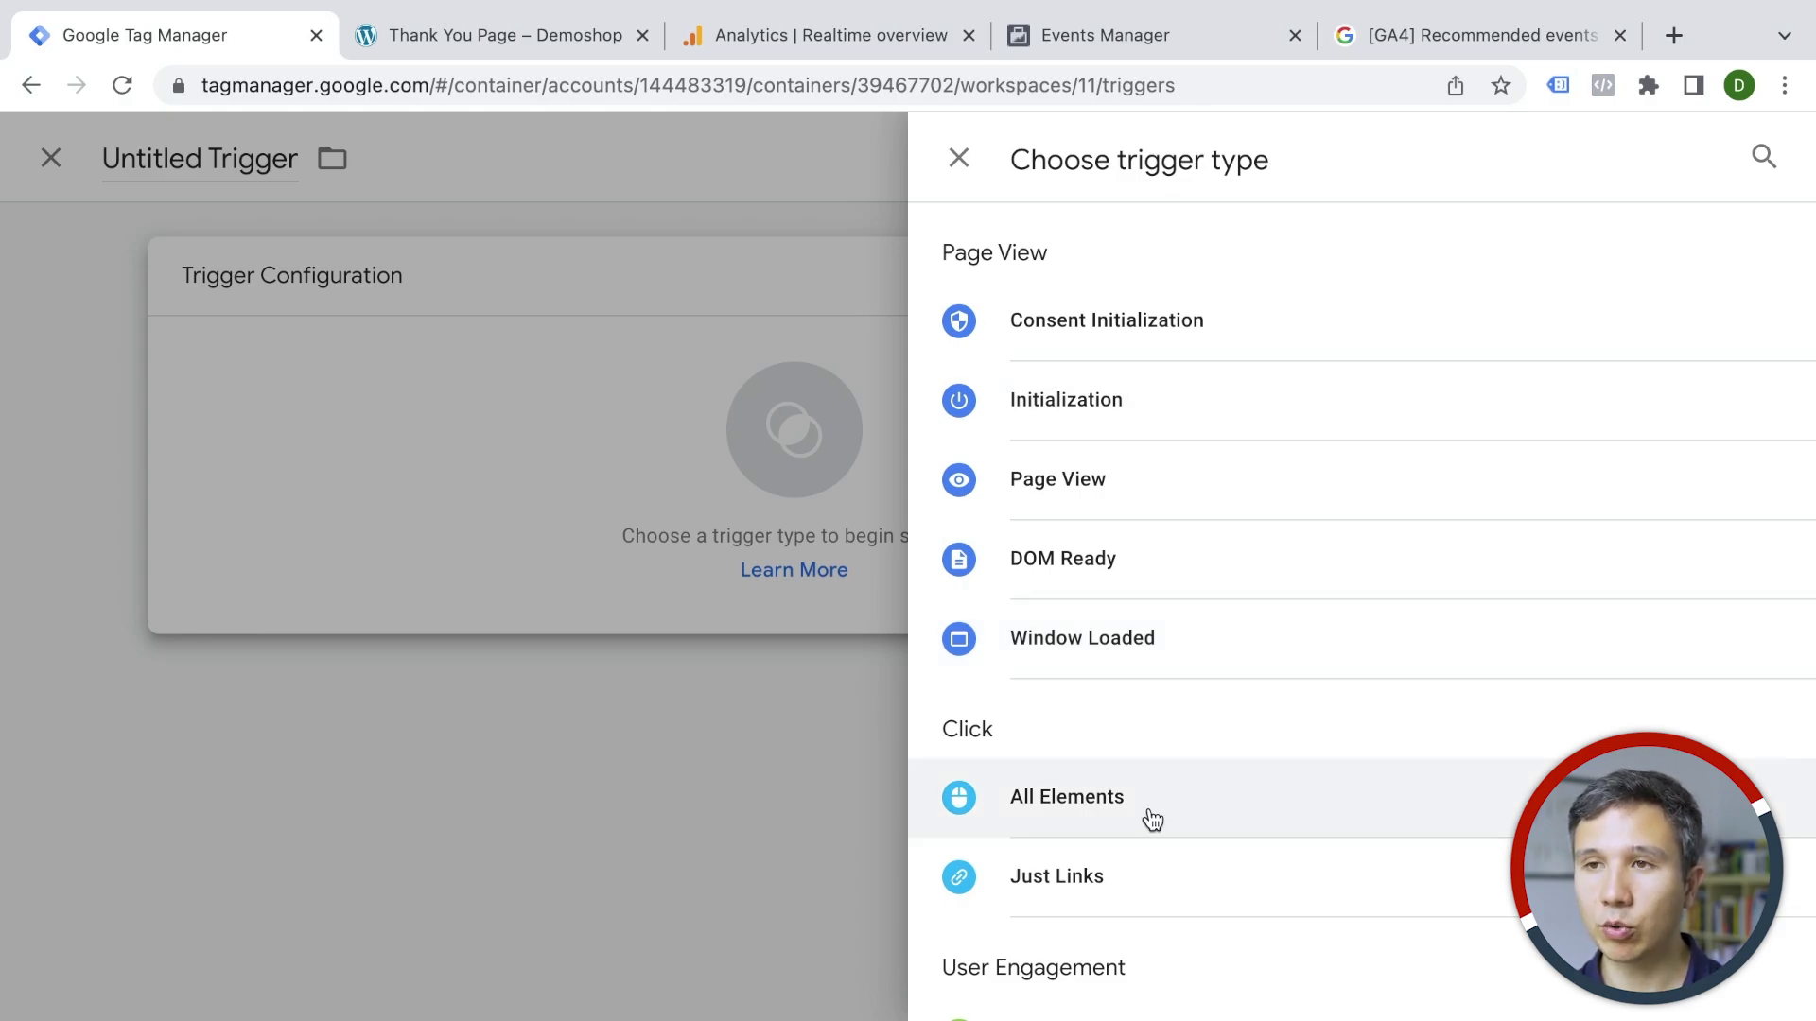
pyautogui.click(570, 32)
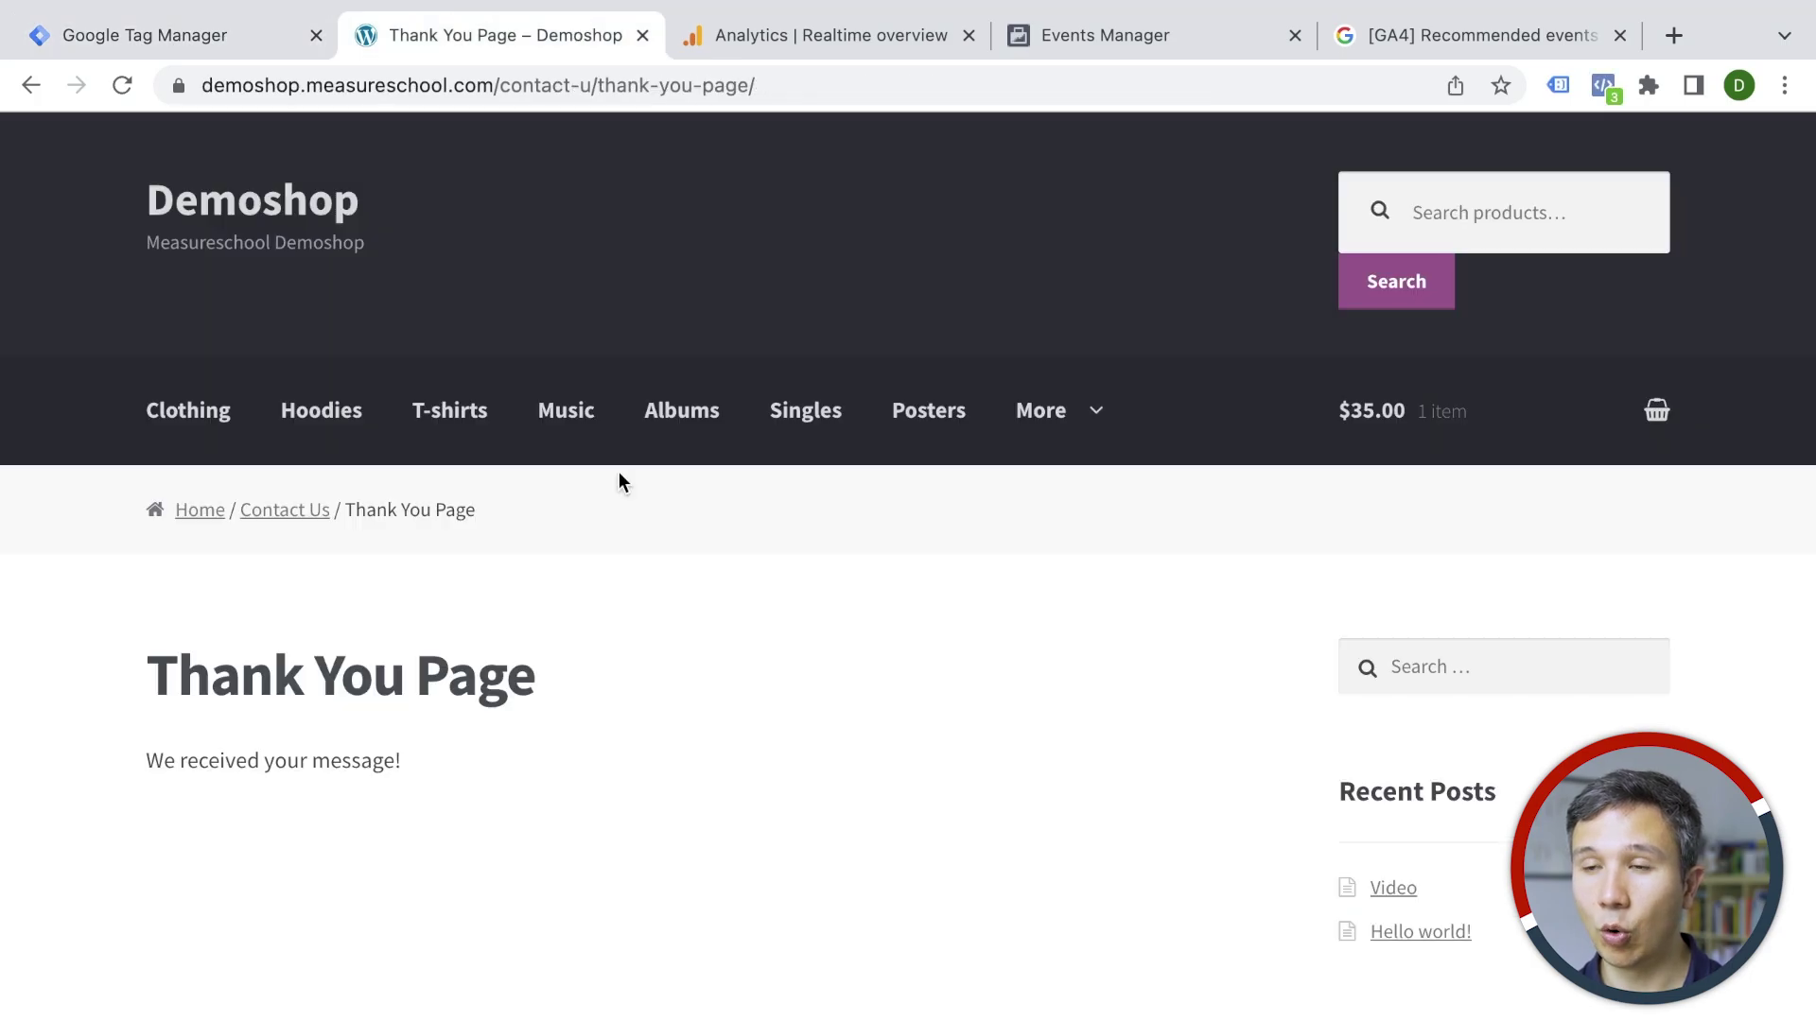
# Make the trigger a Page View on Some Page Views, checking the thank-you page's URL path
pyautogui.click(231, 42)
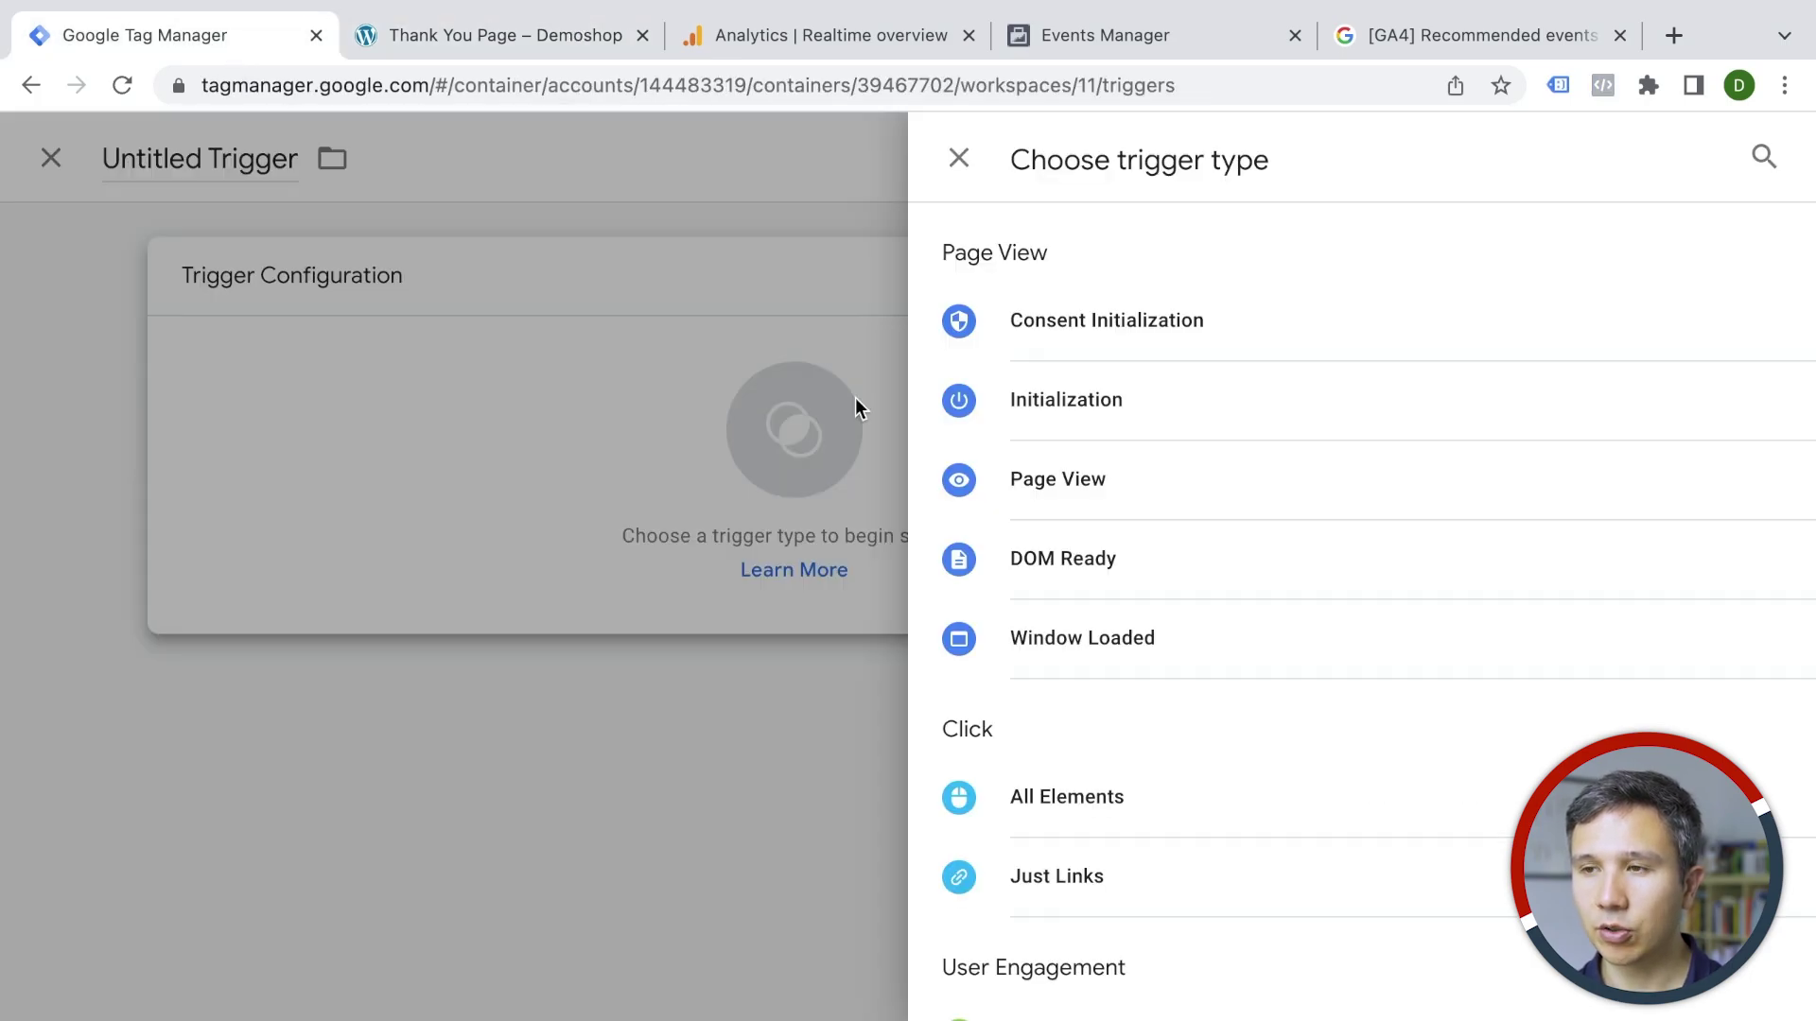
pyautogui.click(1056, 511)
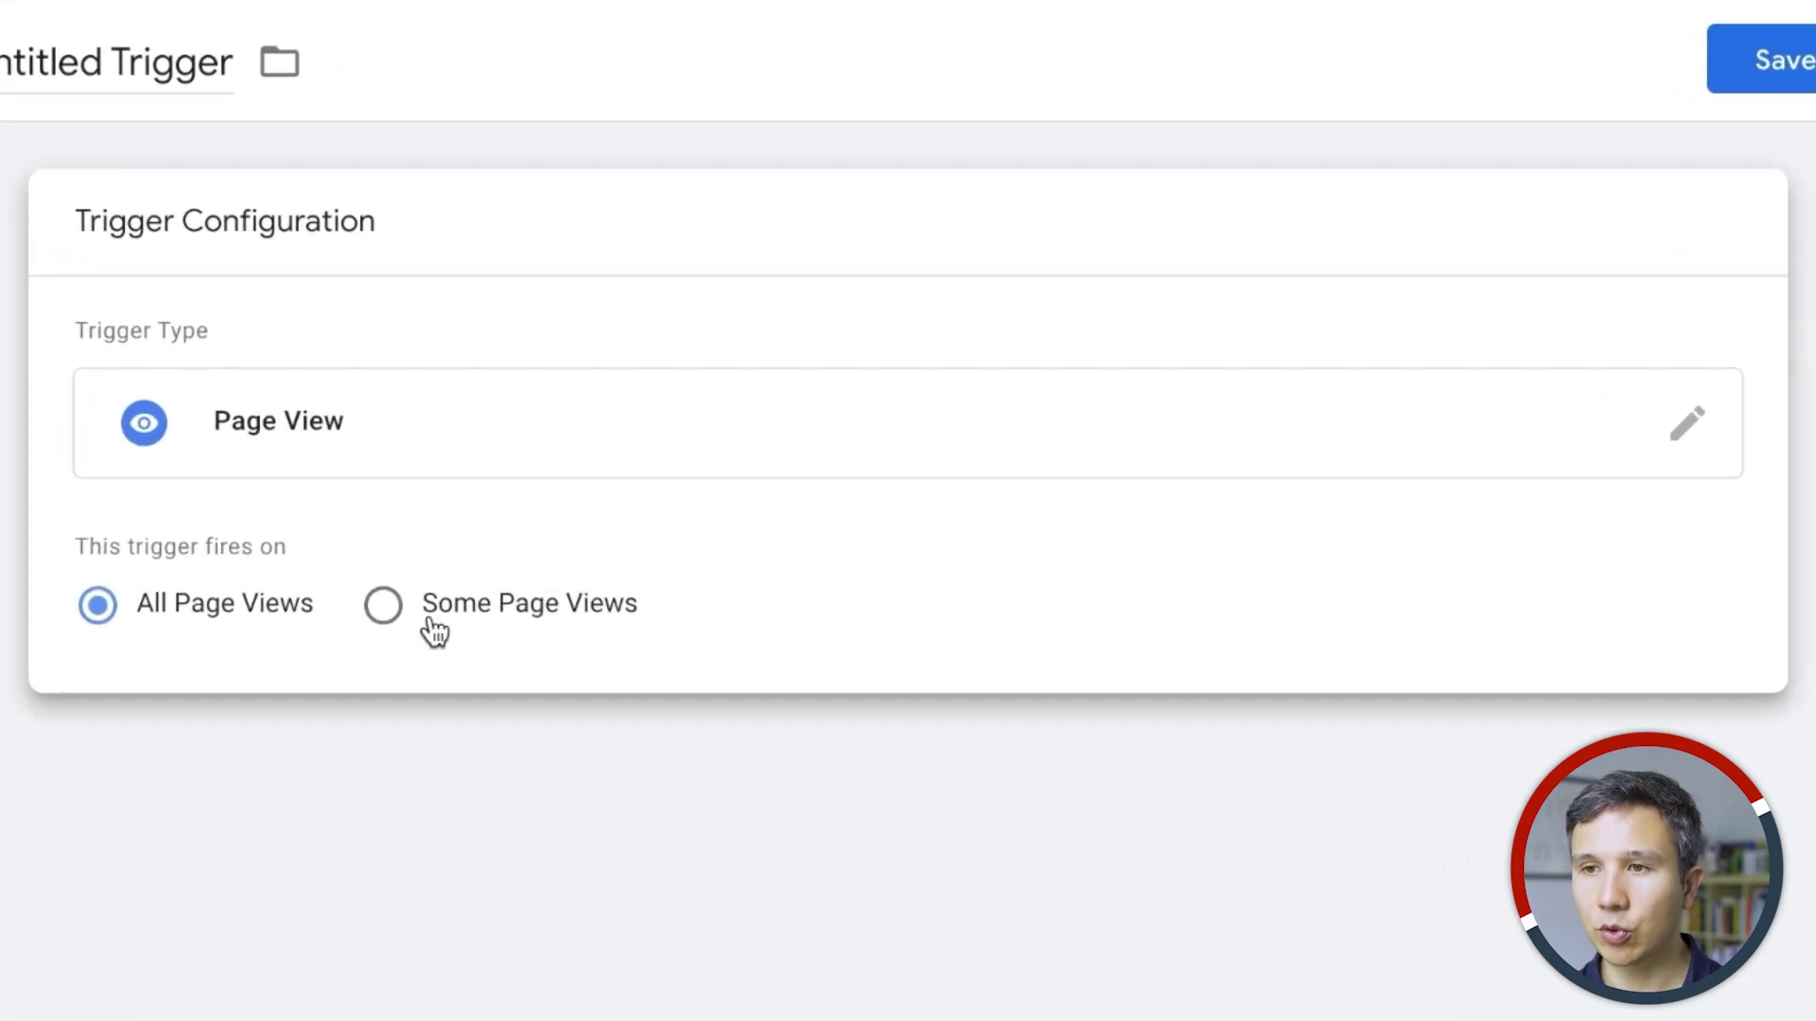
pyautogui.click(432, 632)
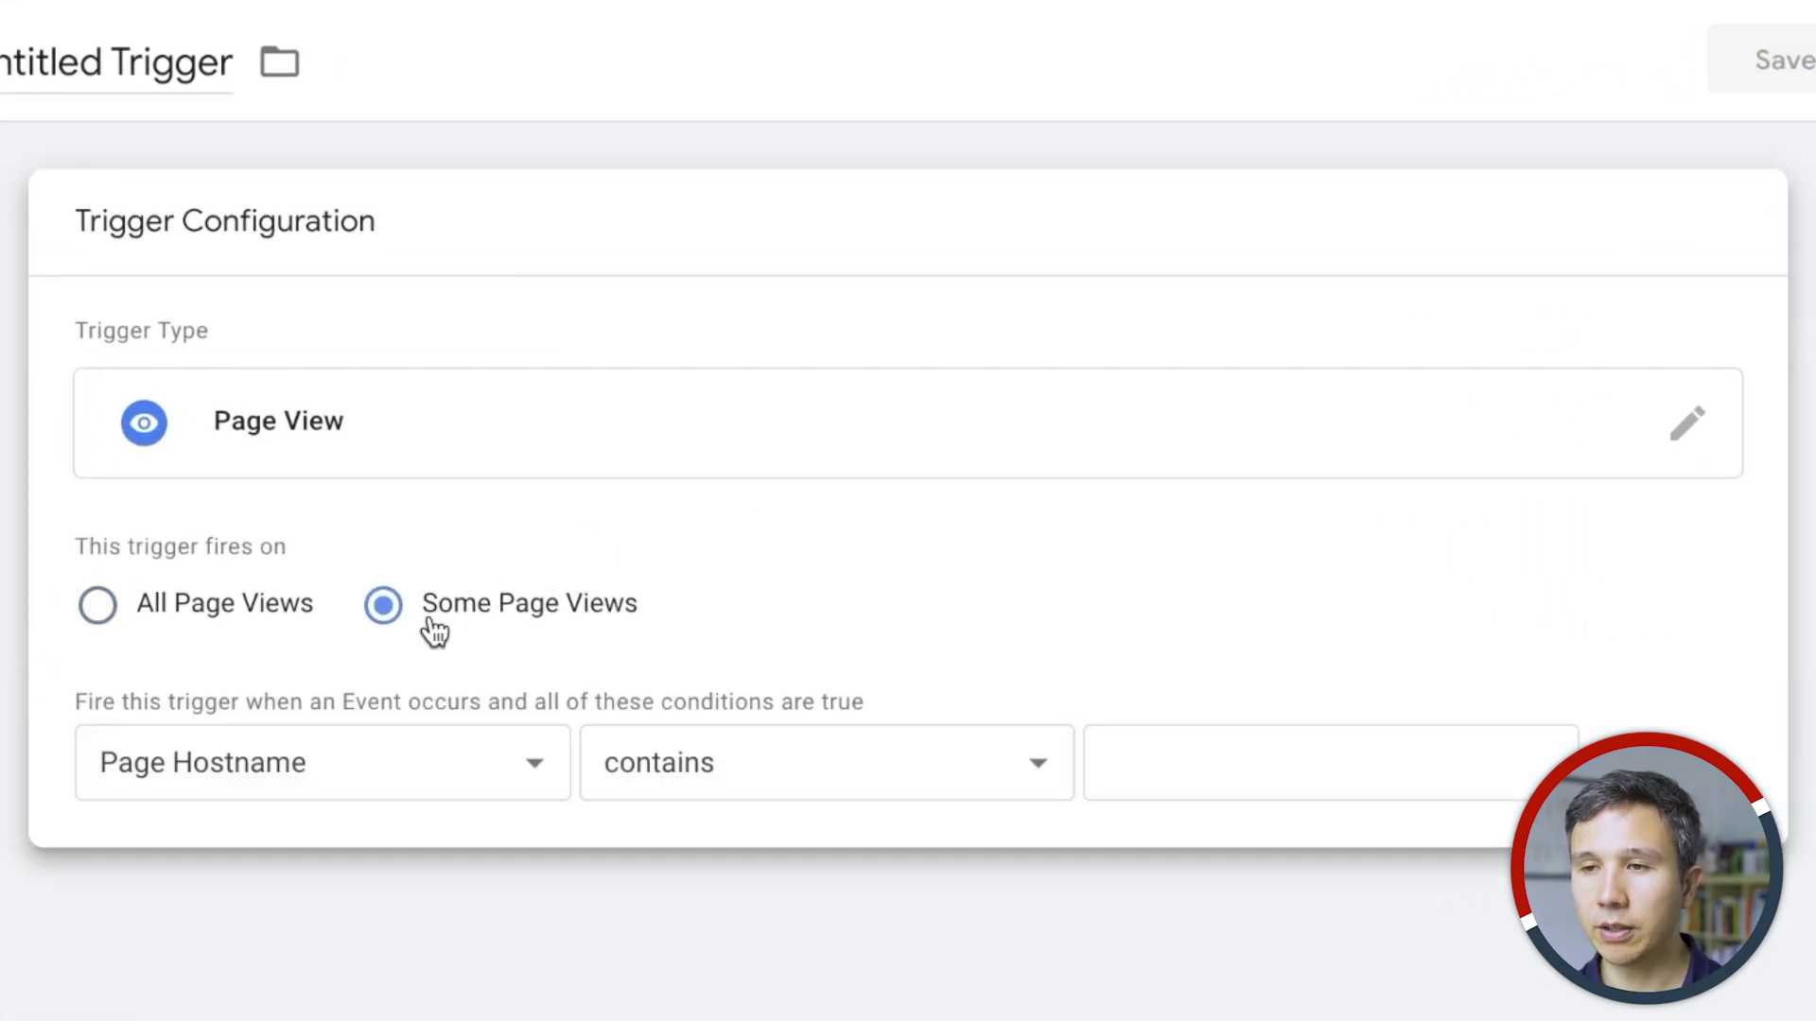
pyautogui.click(245, 767)
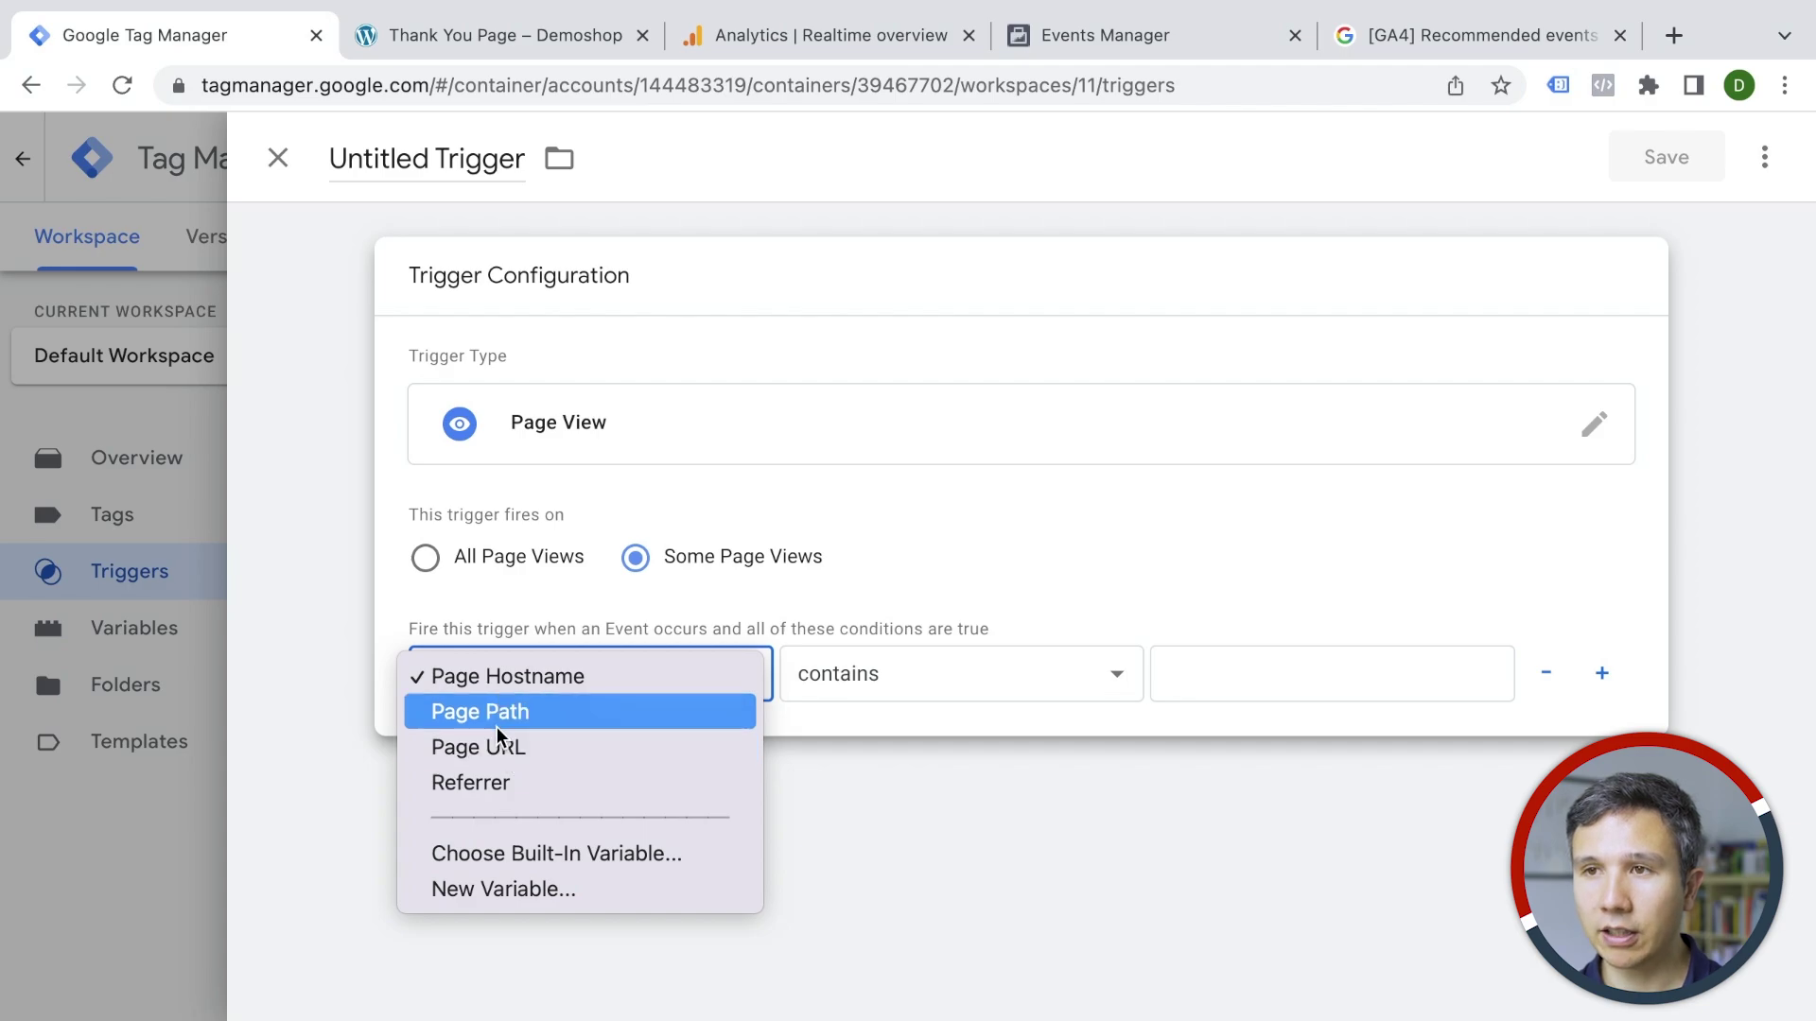
pyautogui.click(430, 88)
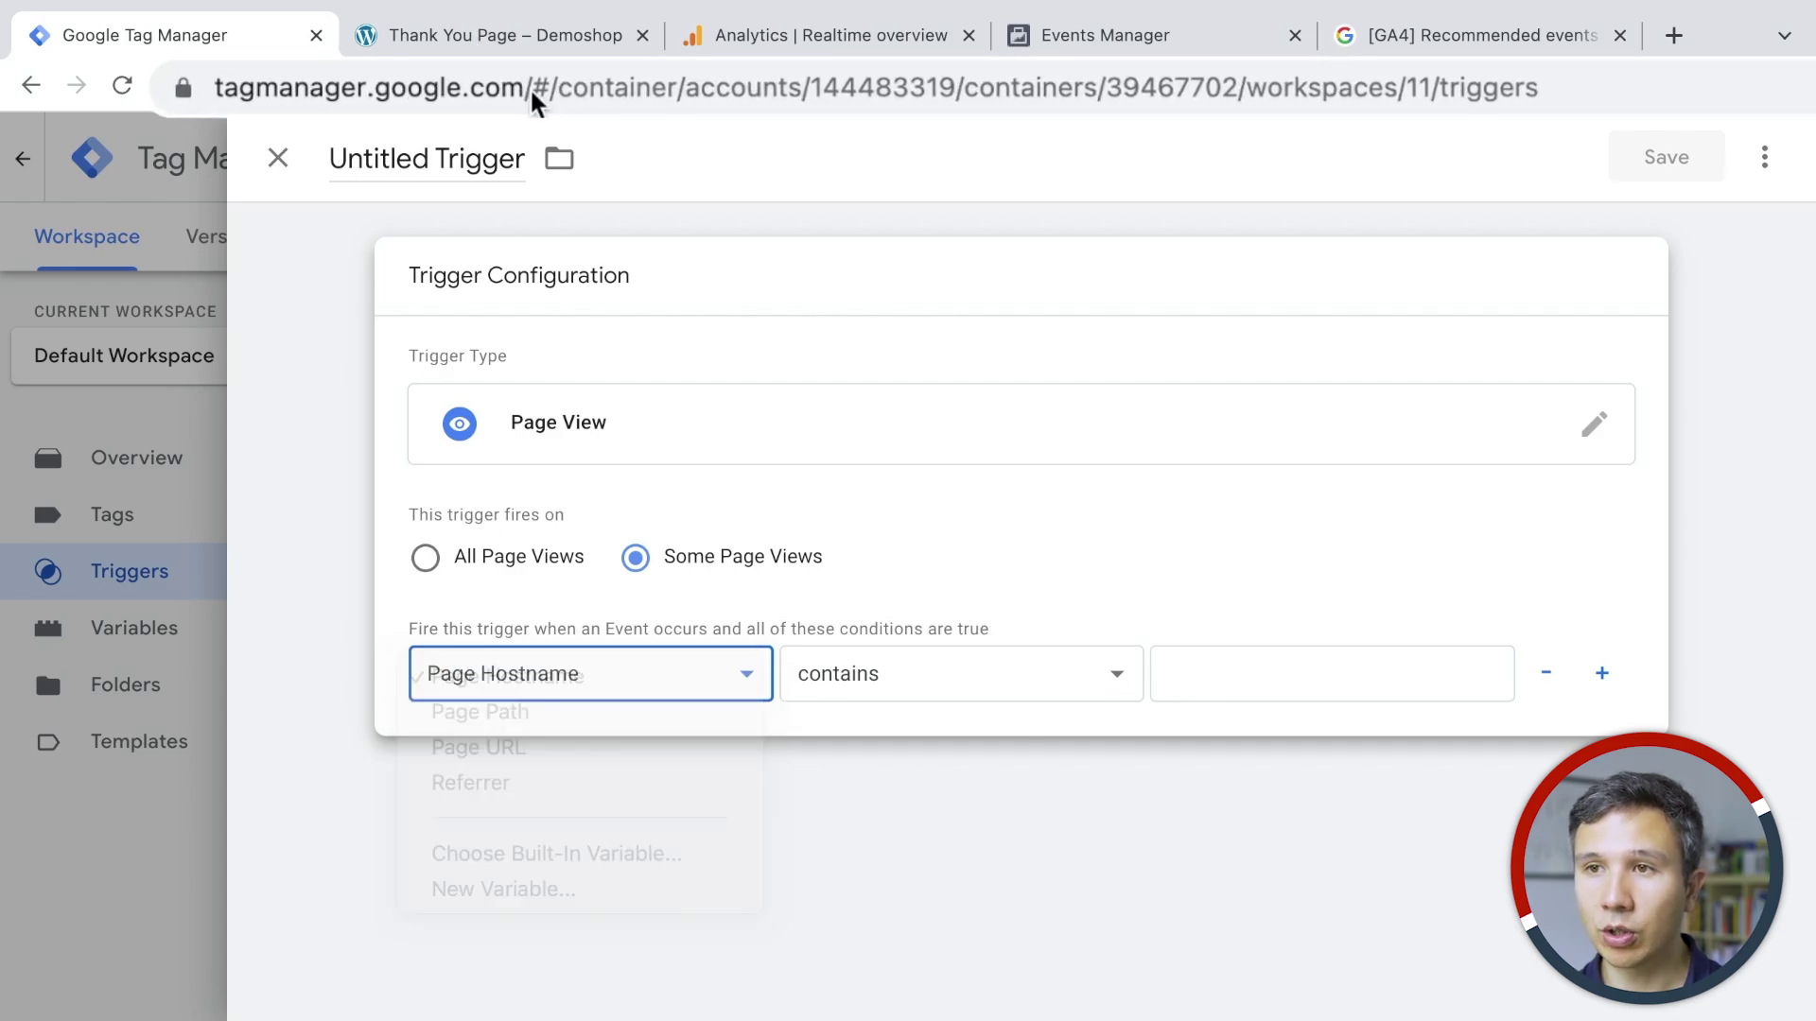
pyautogui.moveTo(617, 89); pyautogui.dragTo(1628, 88)
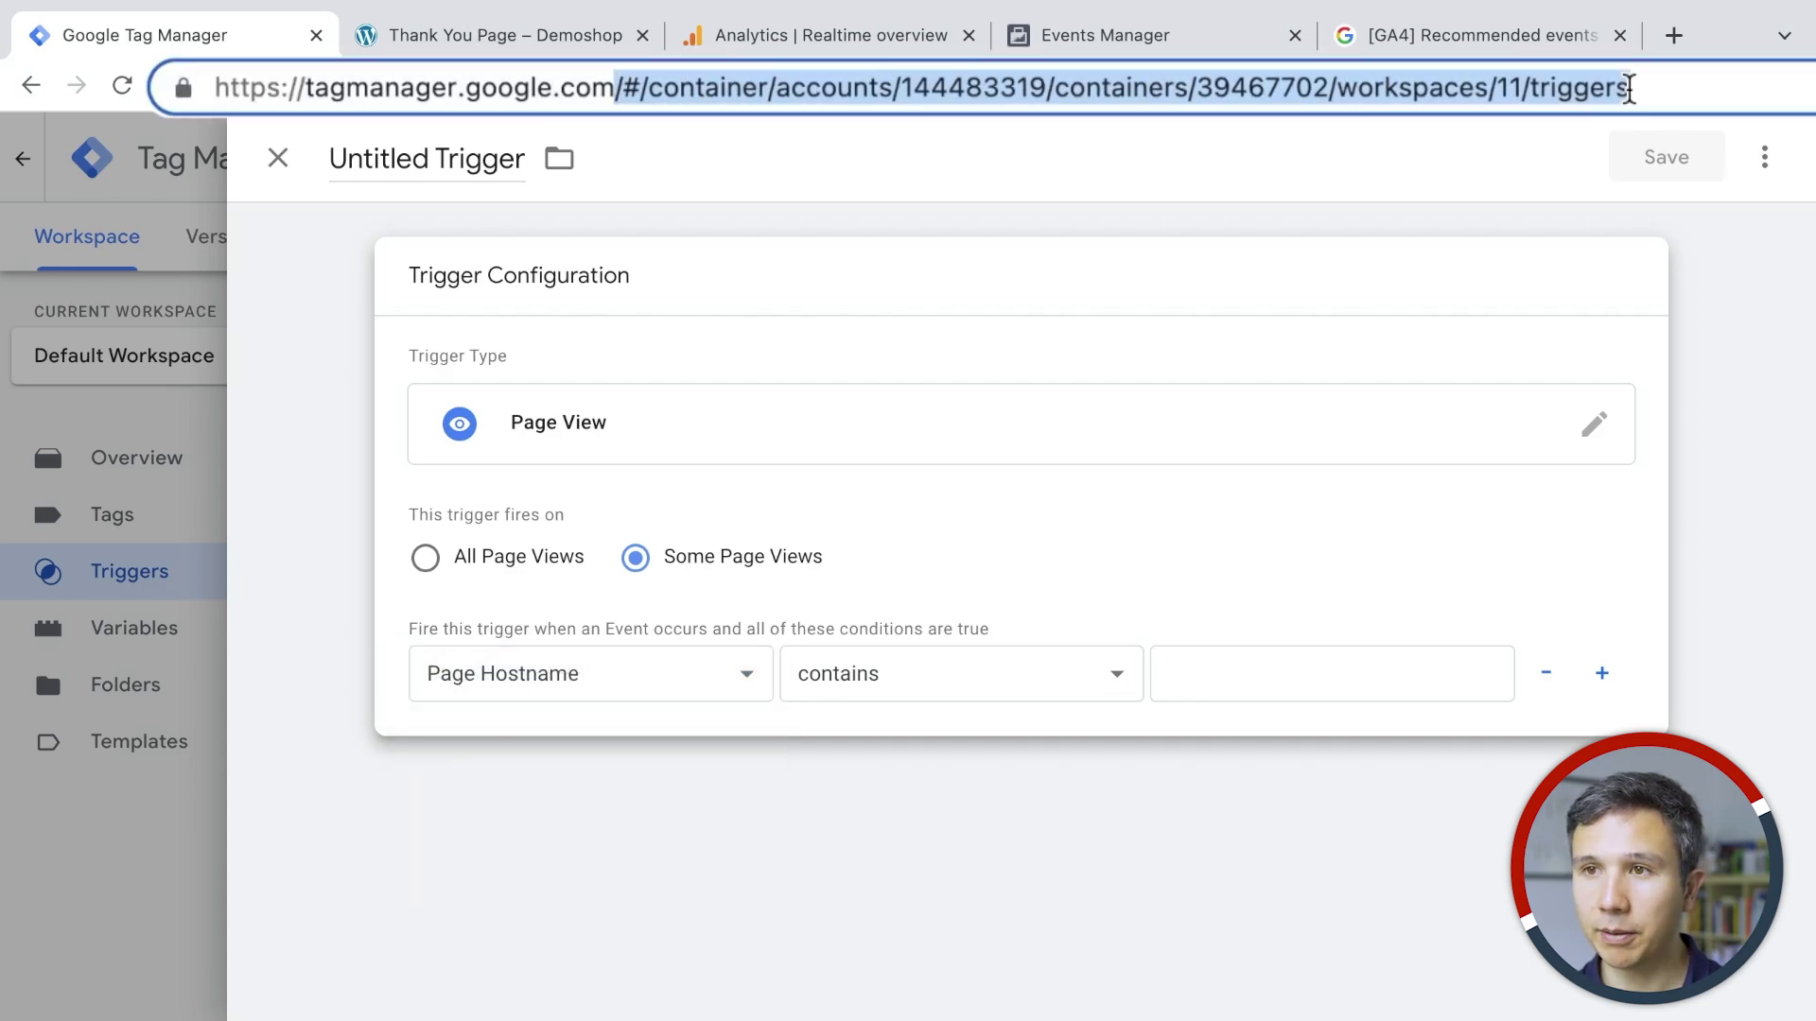
pyautogui.click(372, 34)
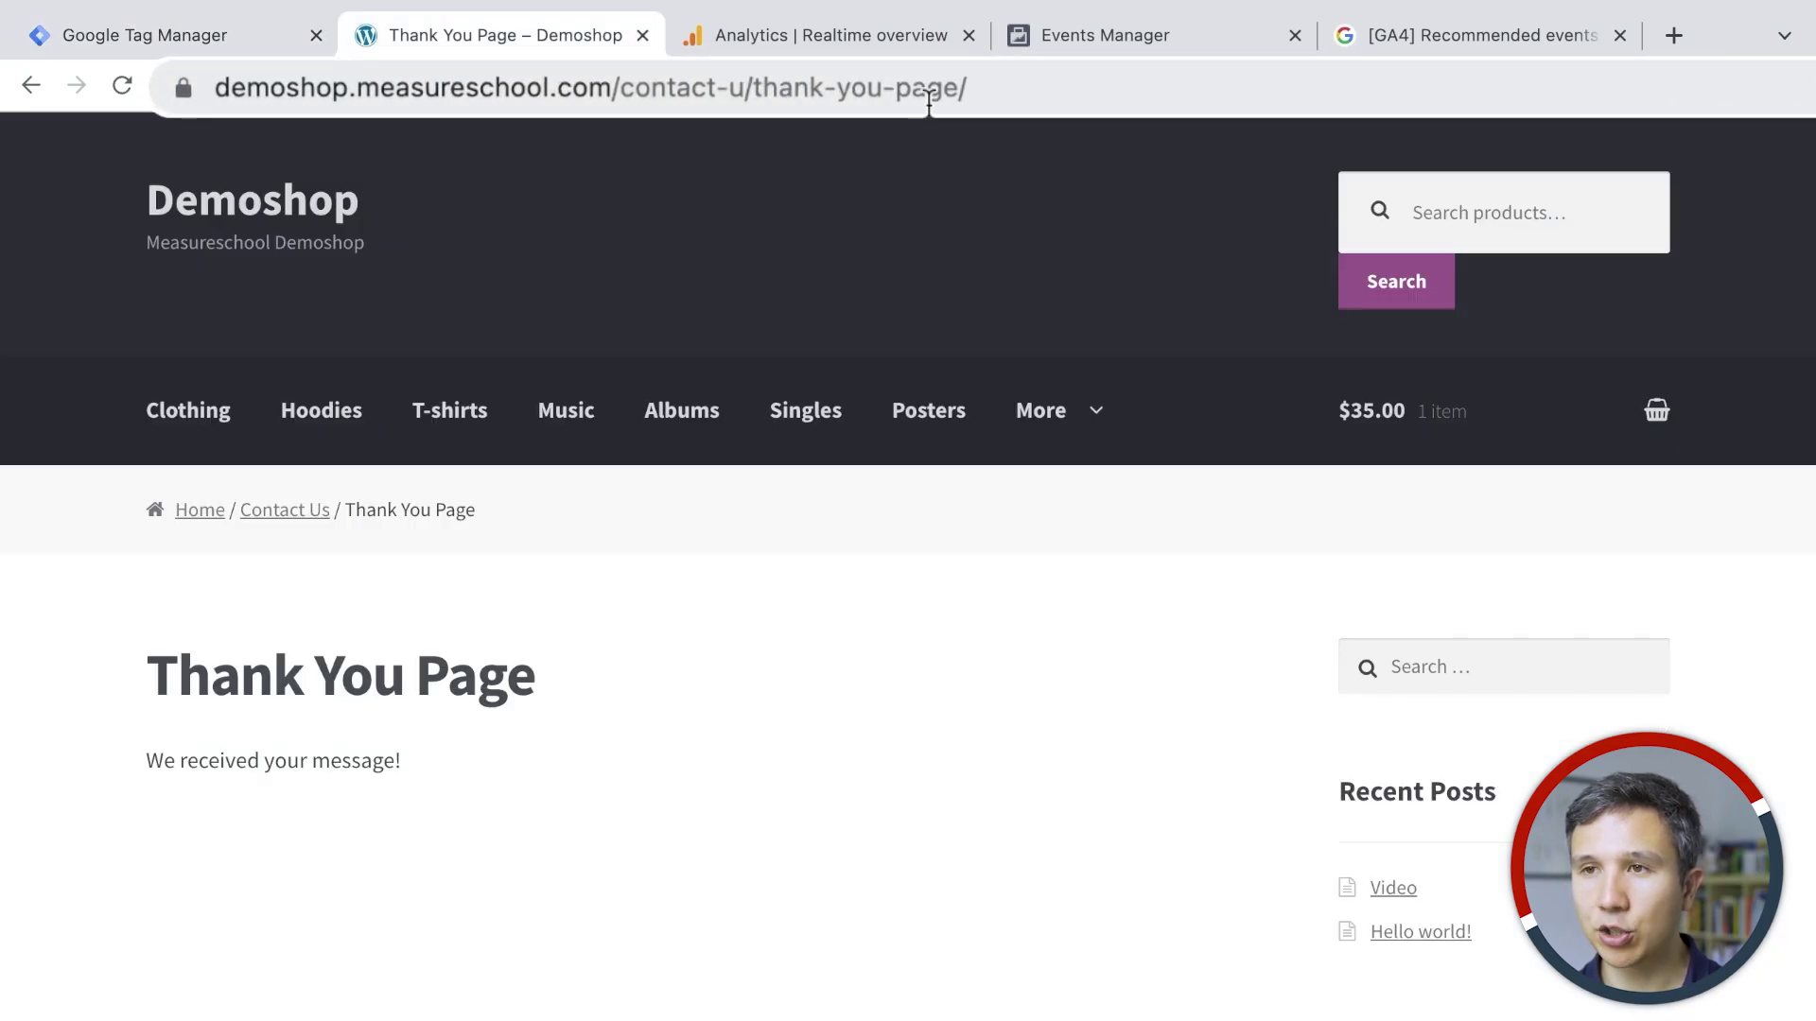
pyautogui.click(272, 31)
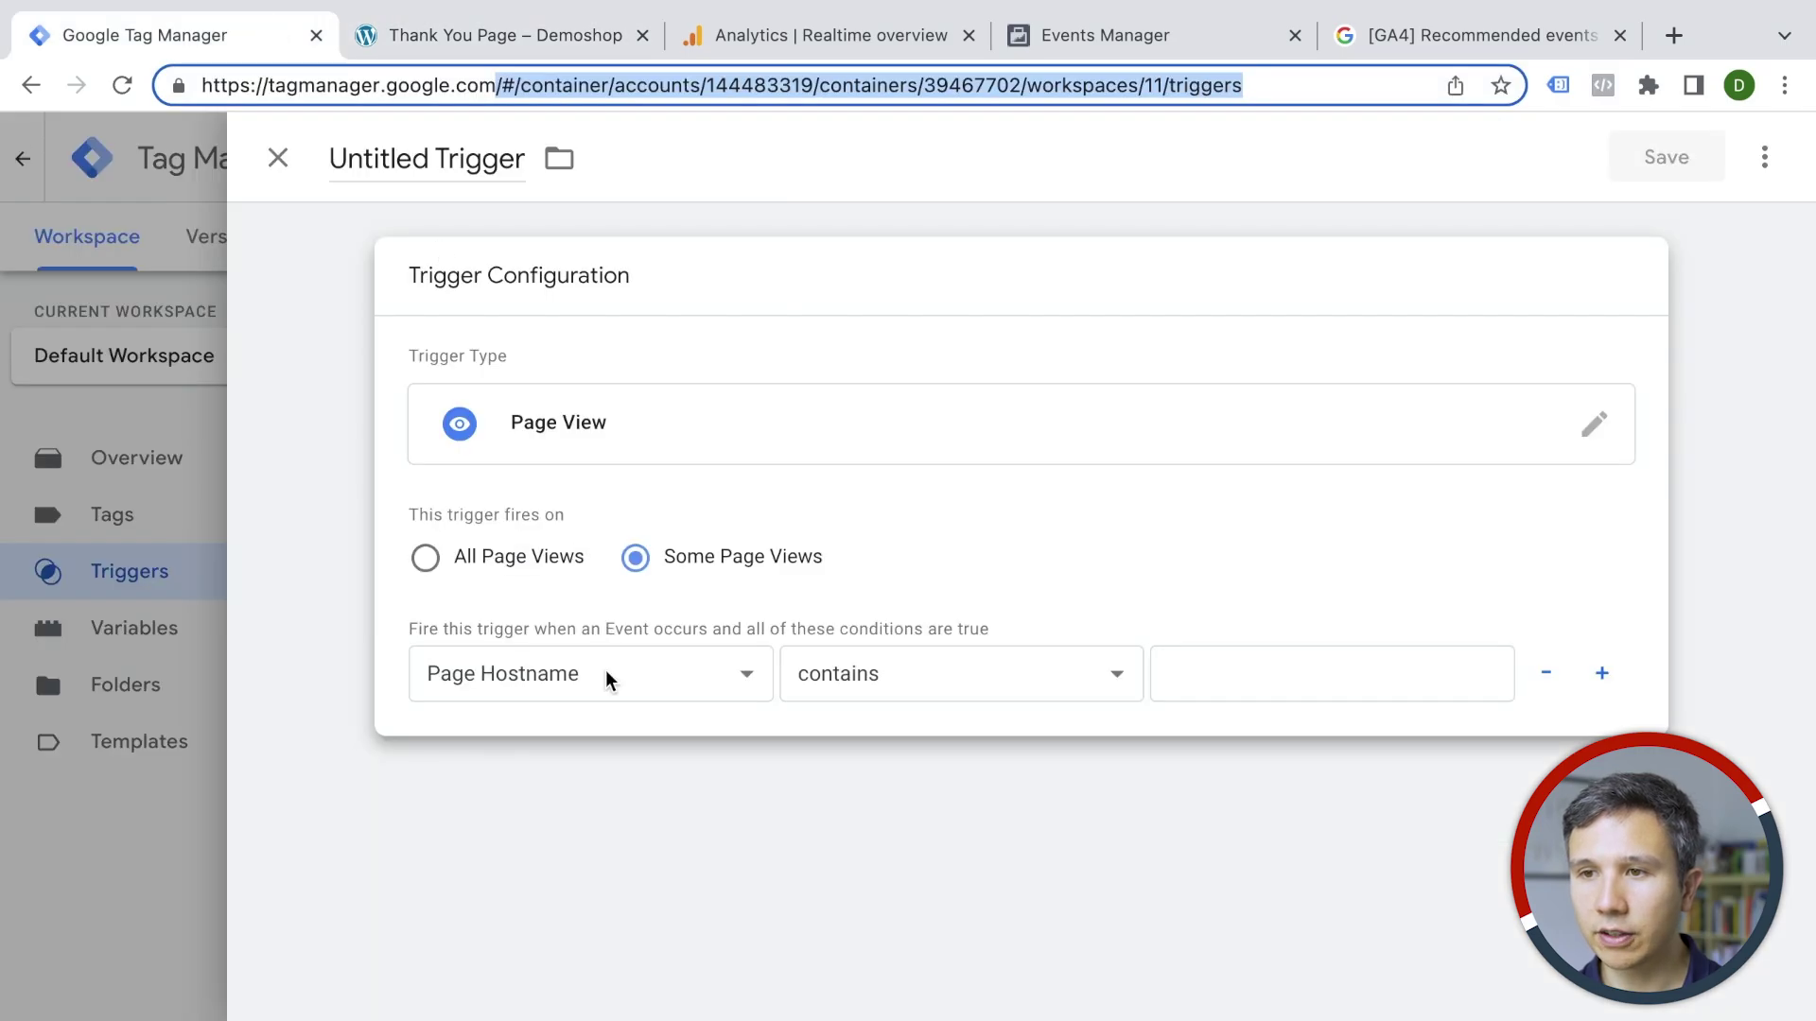
# Set the condition Page Path contains thank-you, name it 'pv - thank you page', and save
pyautogui.click(543, 684)
pyautogui.click(540, 721)
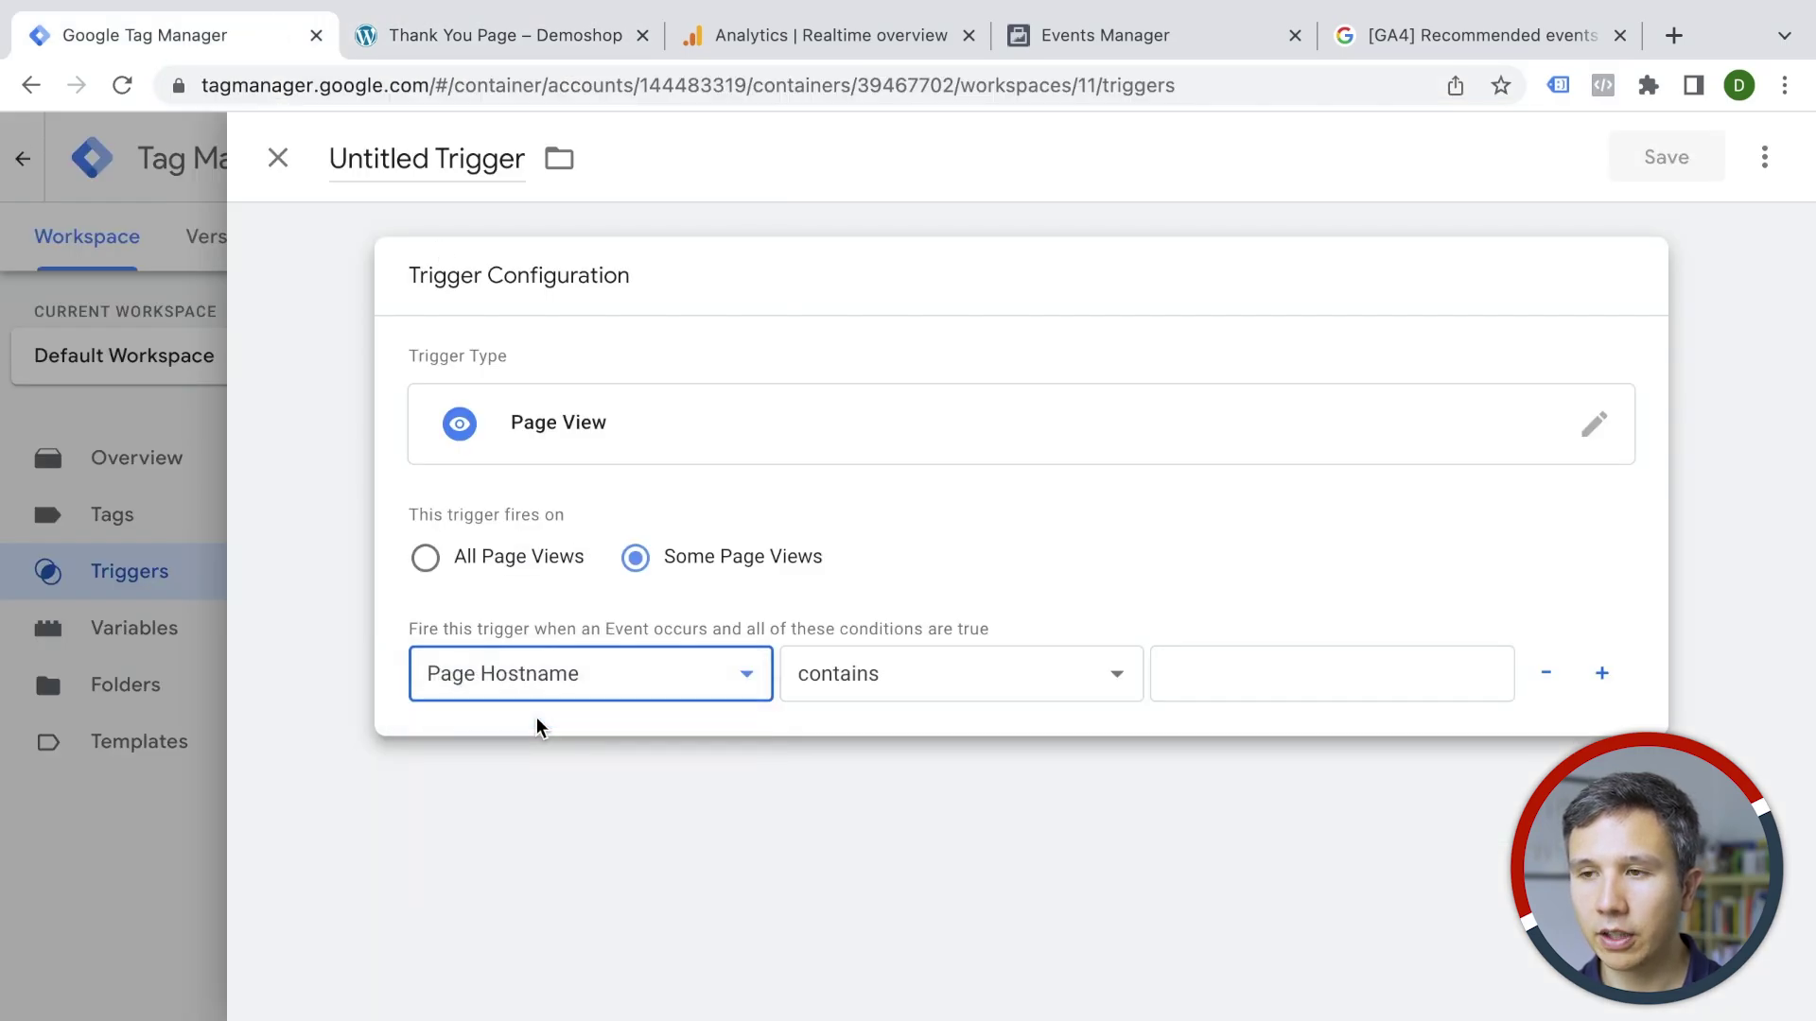
pyautogui.click(977, 696)
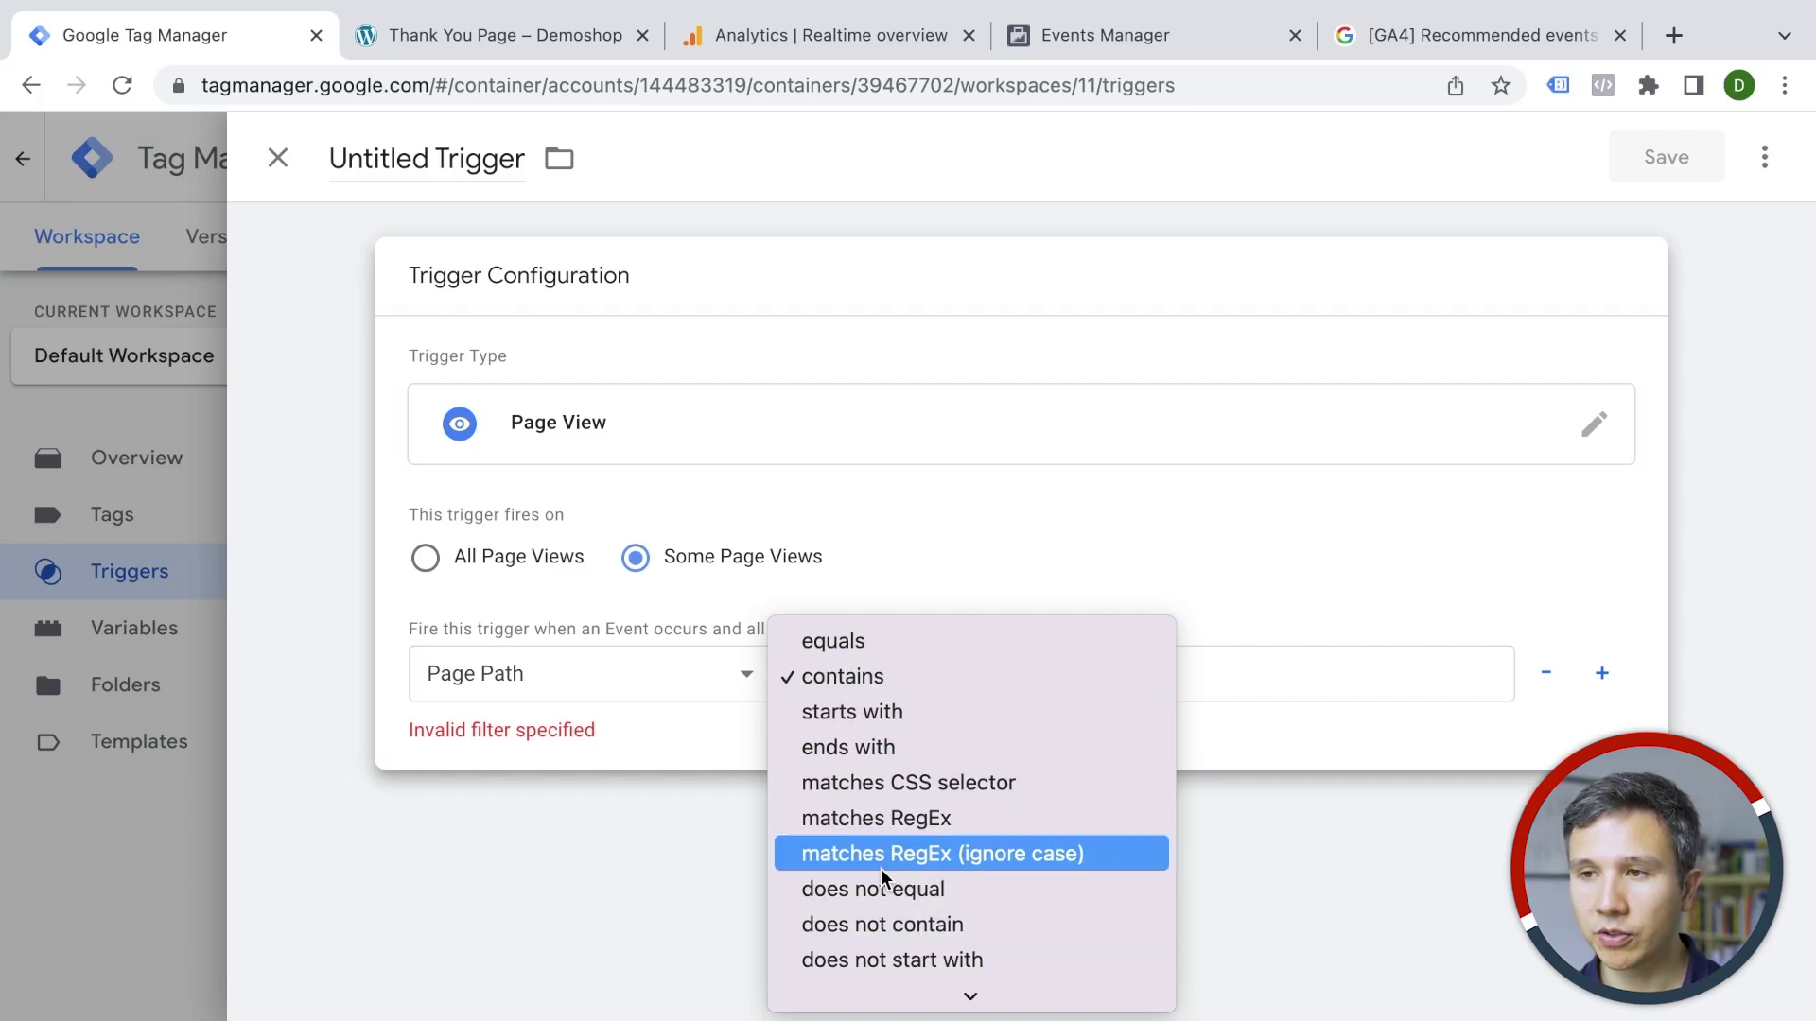
pyautogui.click(887, 689)
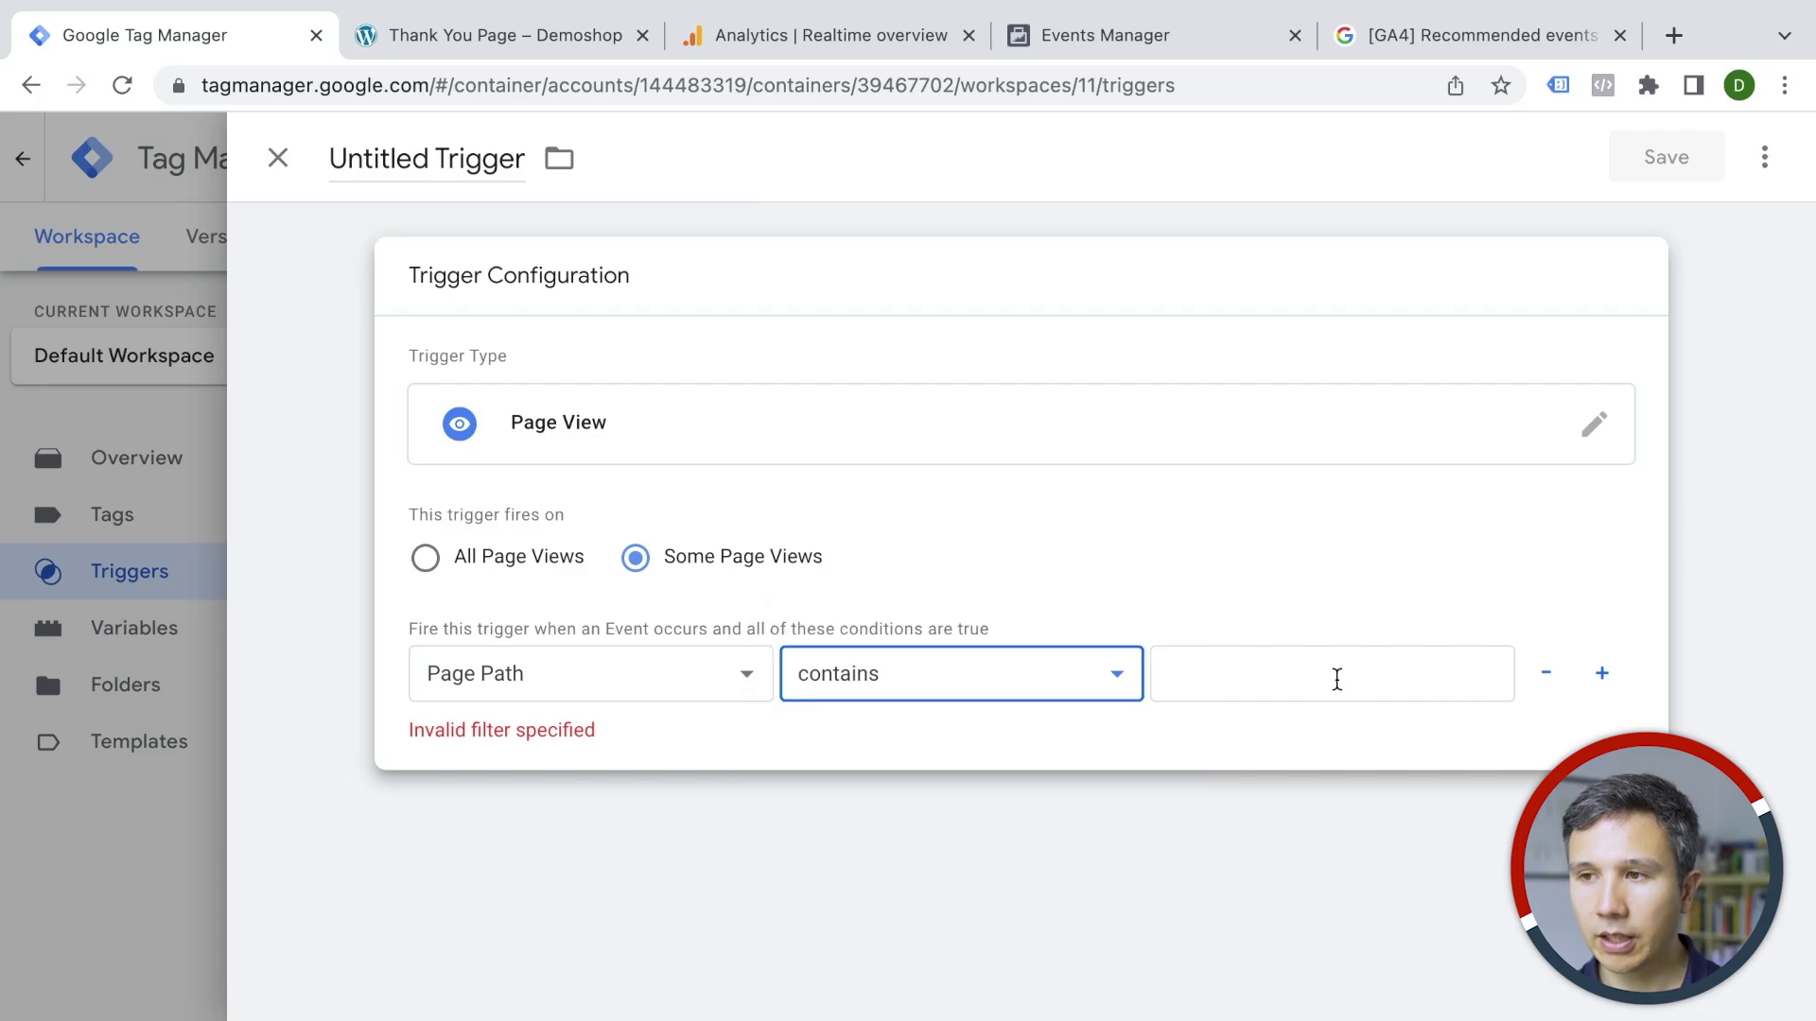
pyautogui.click(1319, 675)
pyautogui.write('thank-y')
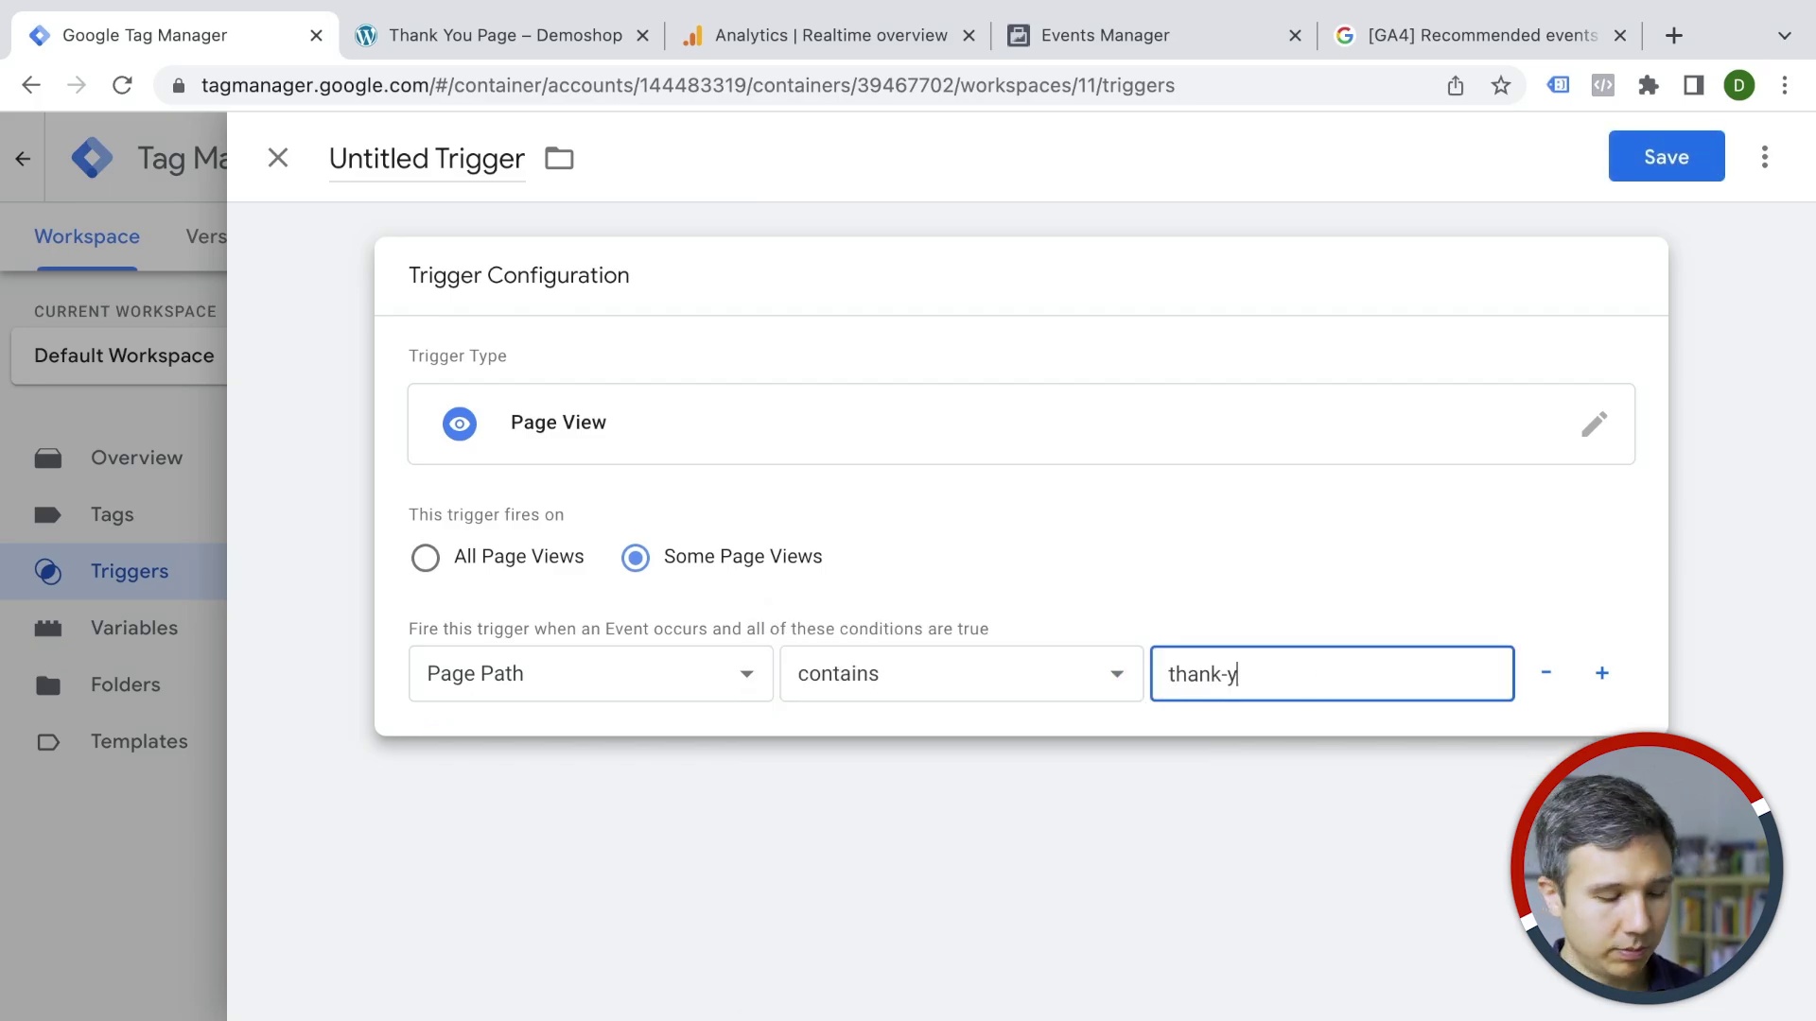
pyautogui.write('ou')
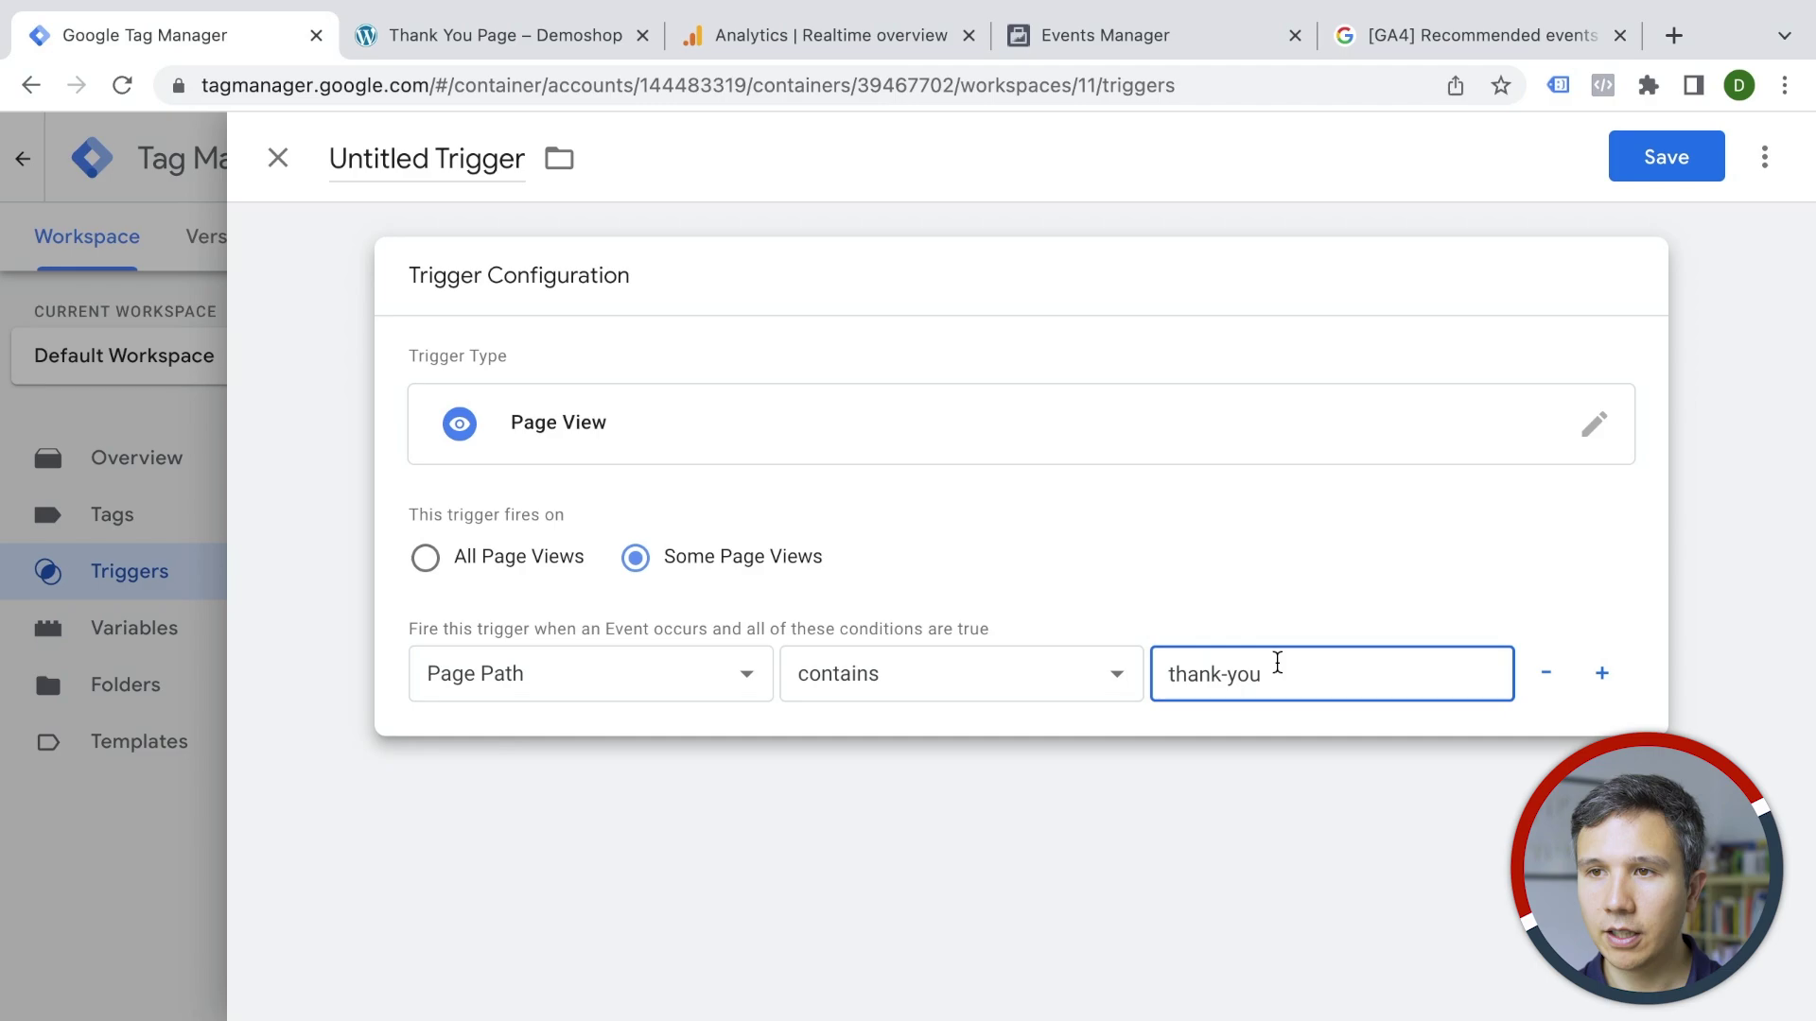
pyautogui.click(416, 163)
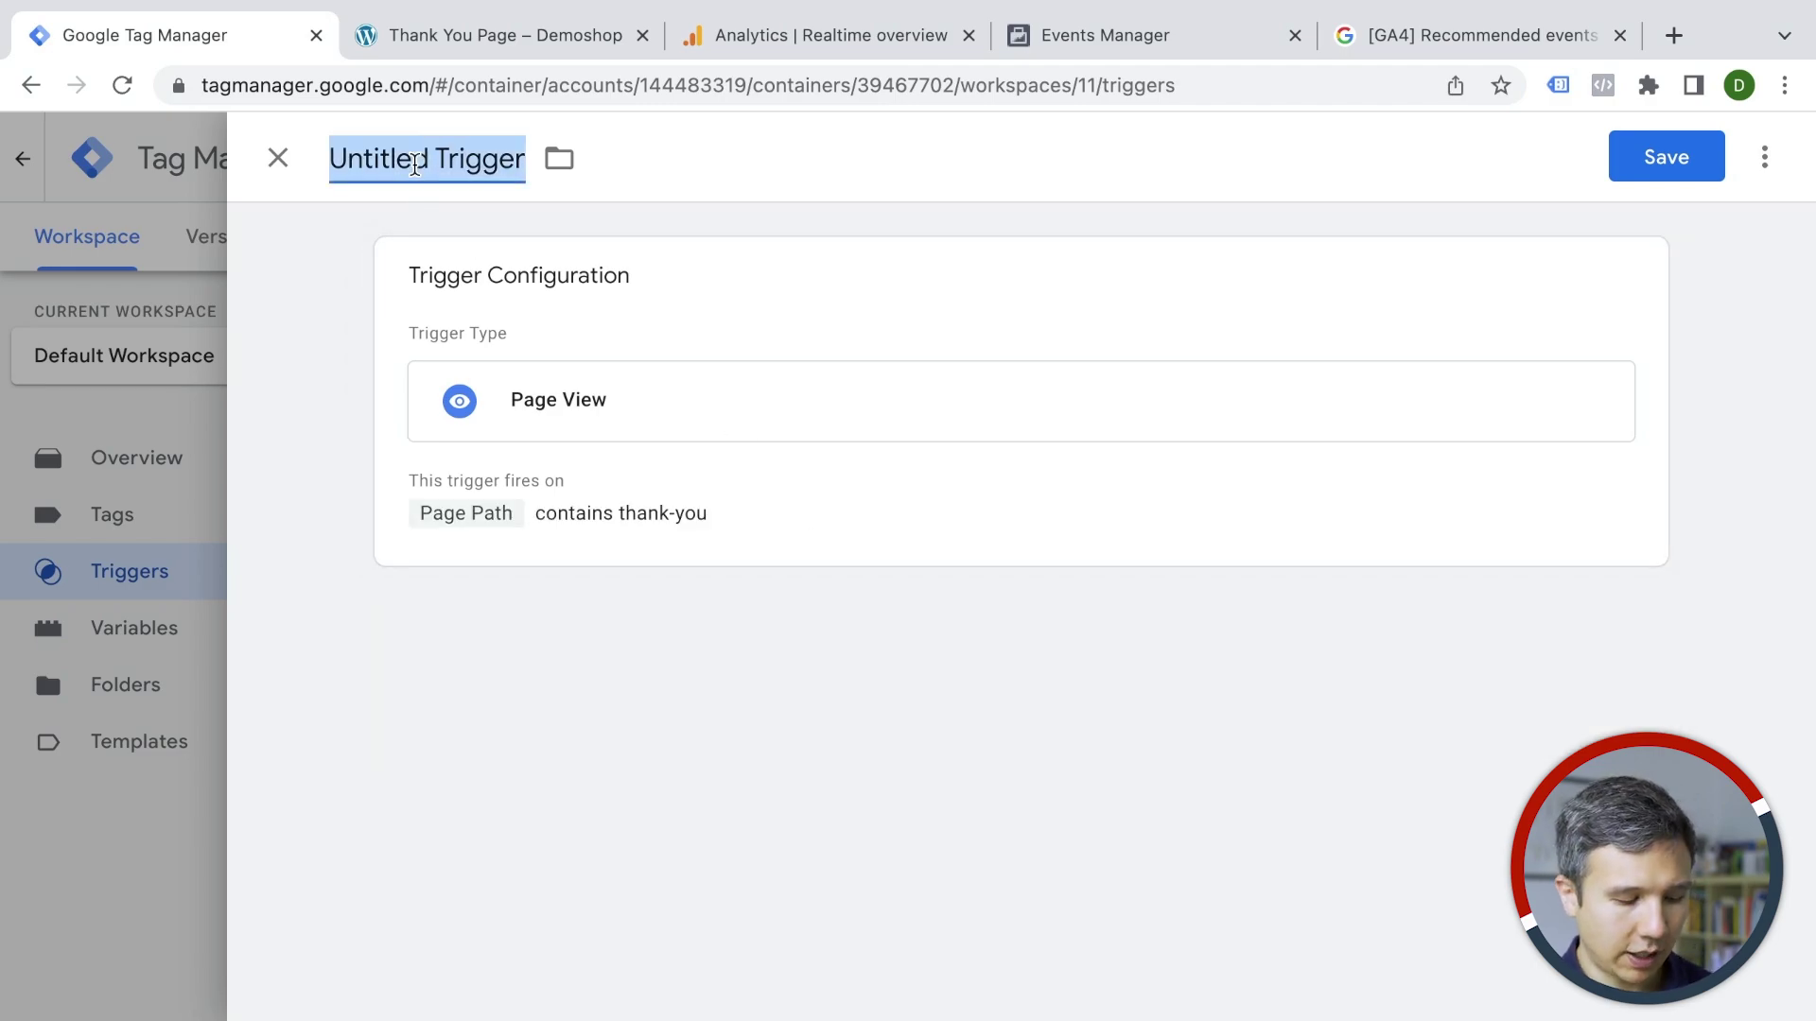
pyautogui.write('pv ')
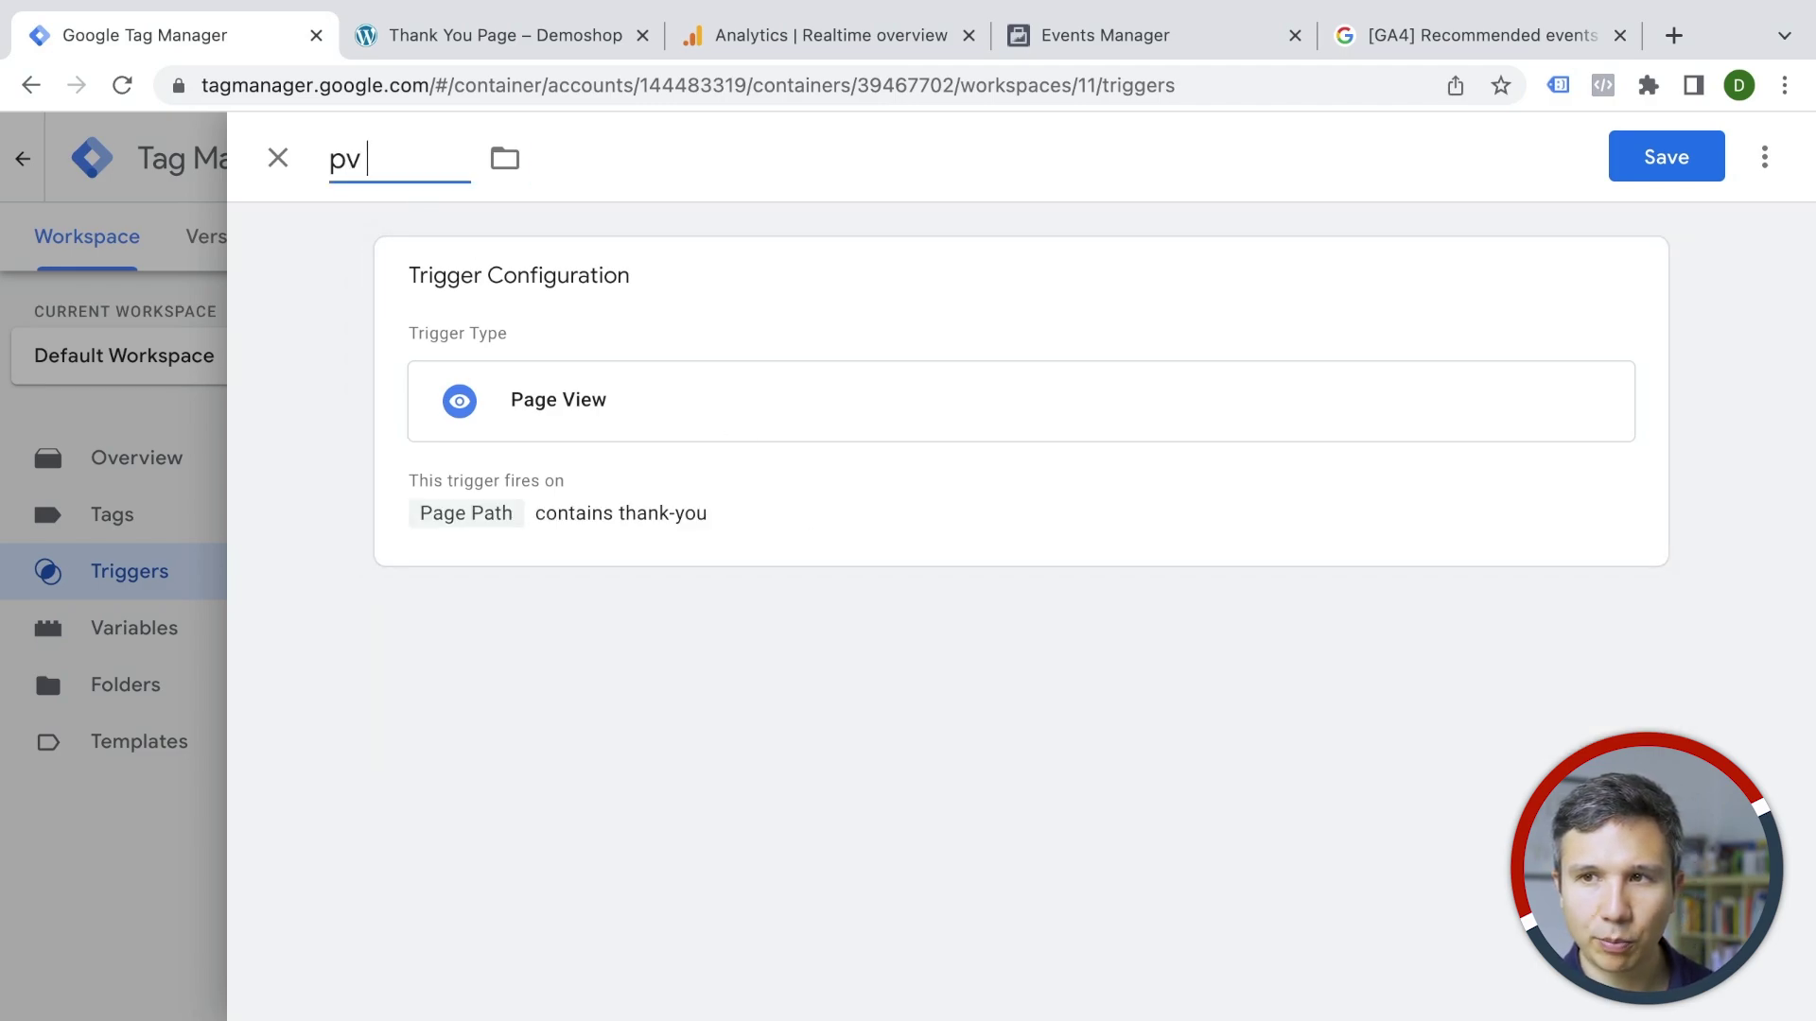
pyautogui.write('- thank you')
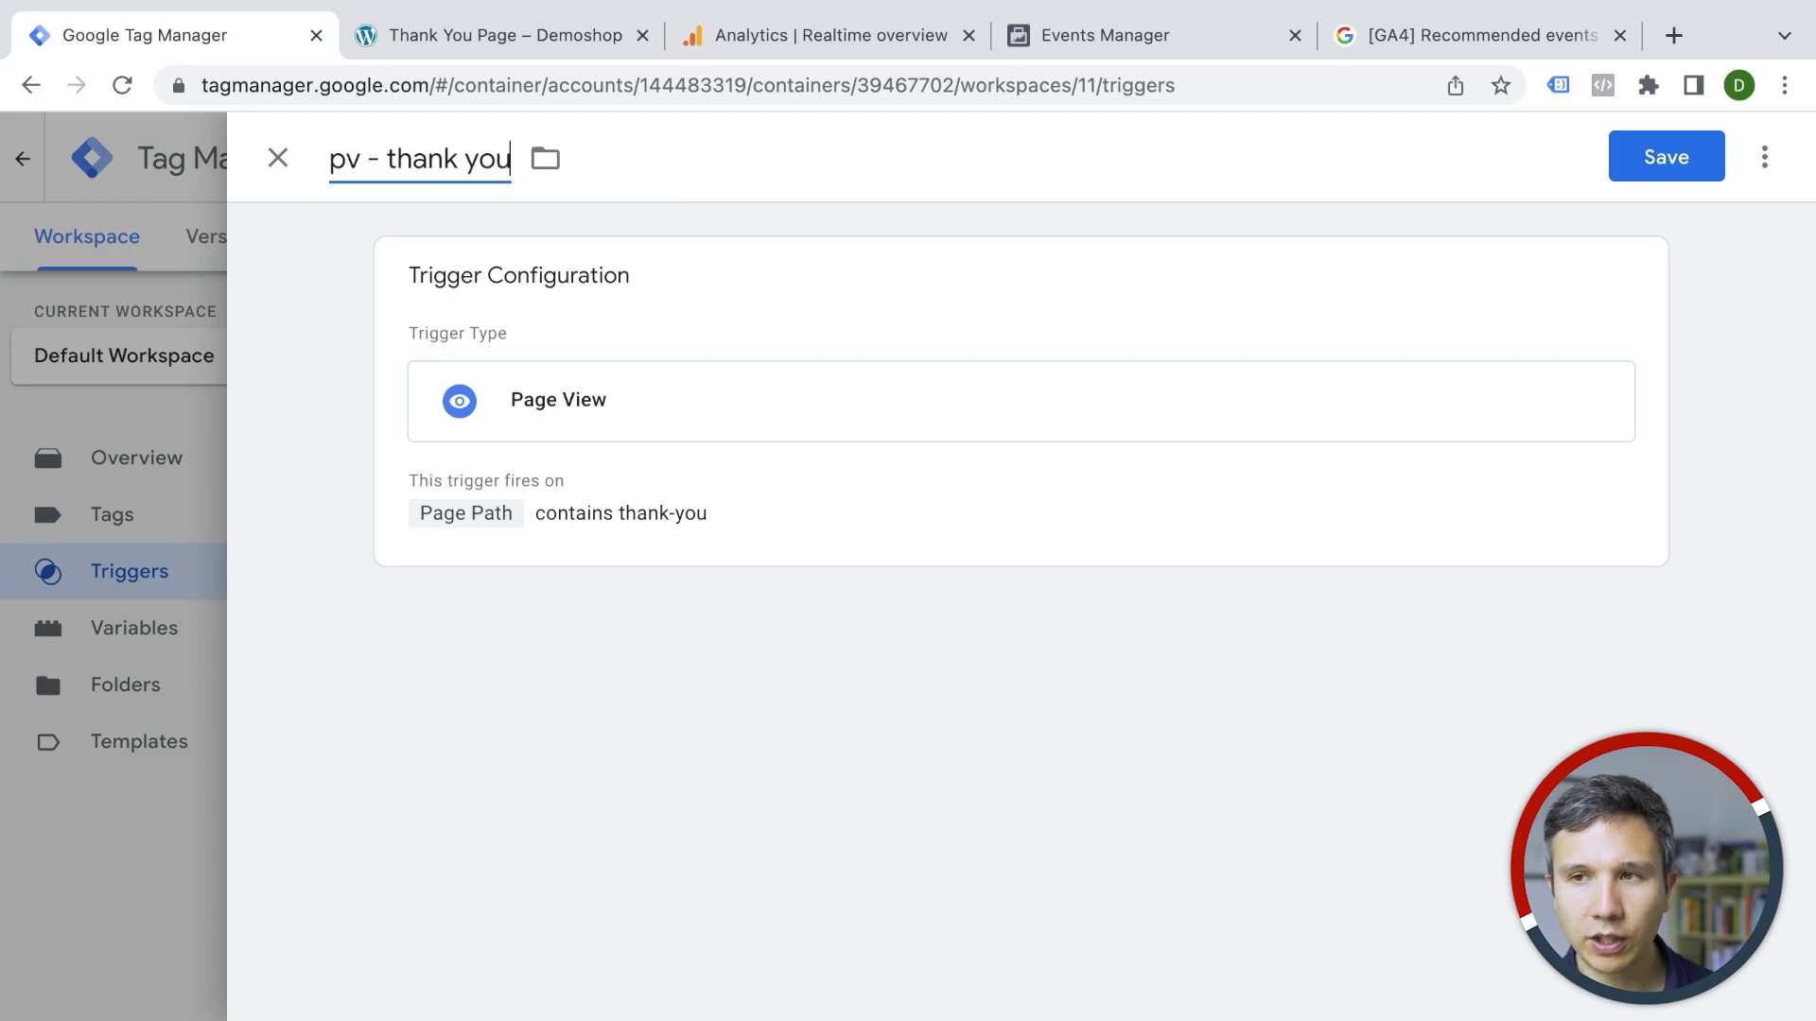
pyautogui.write(' page')
pyautogui.click(1668, 155)
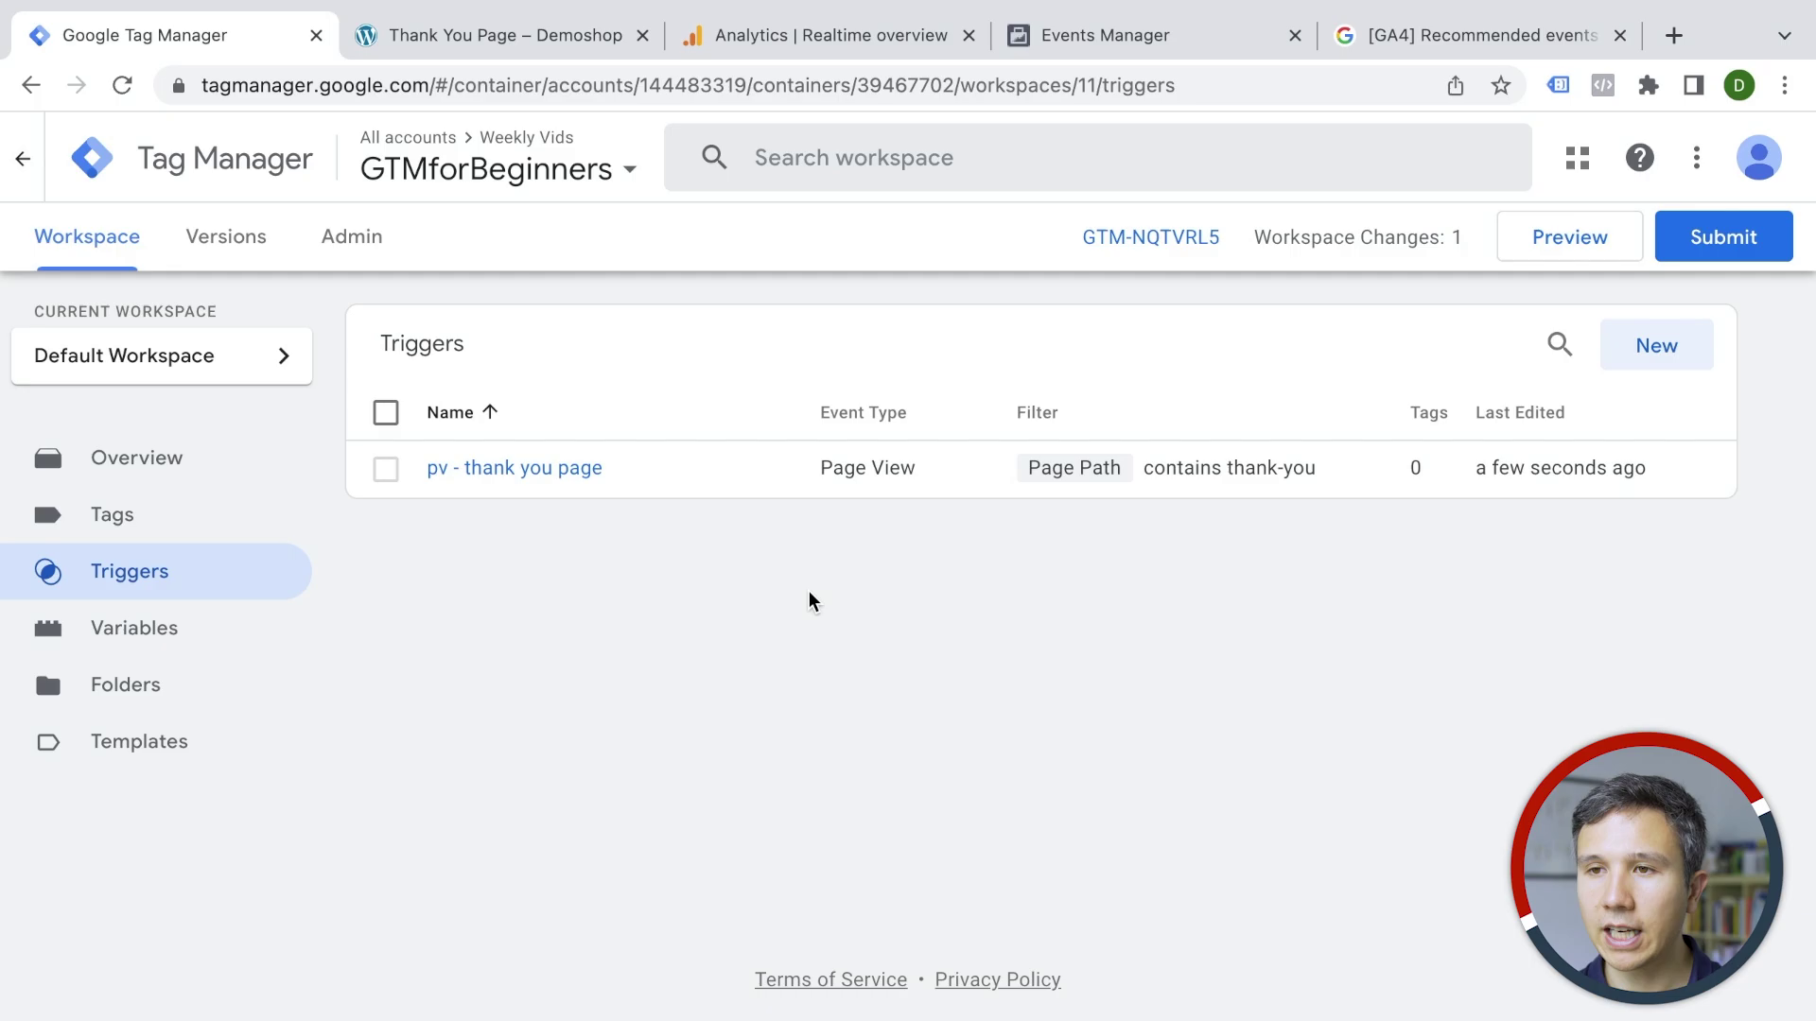
# Start a new tag with Facebook Pixel as its tag type
pyautogui.click(83, 527)
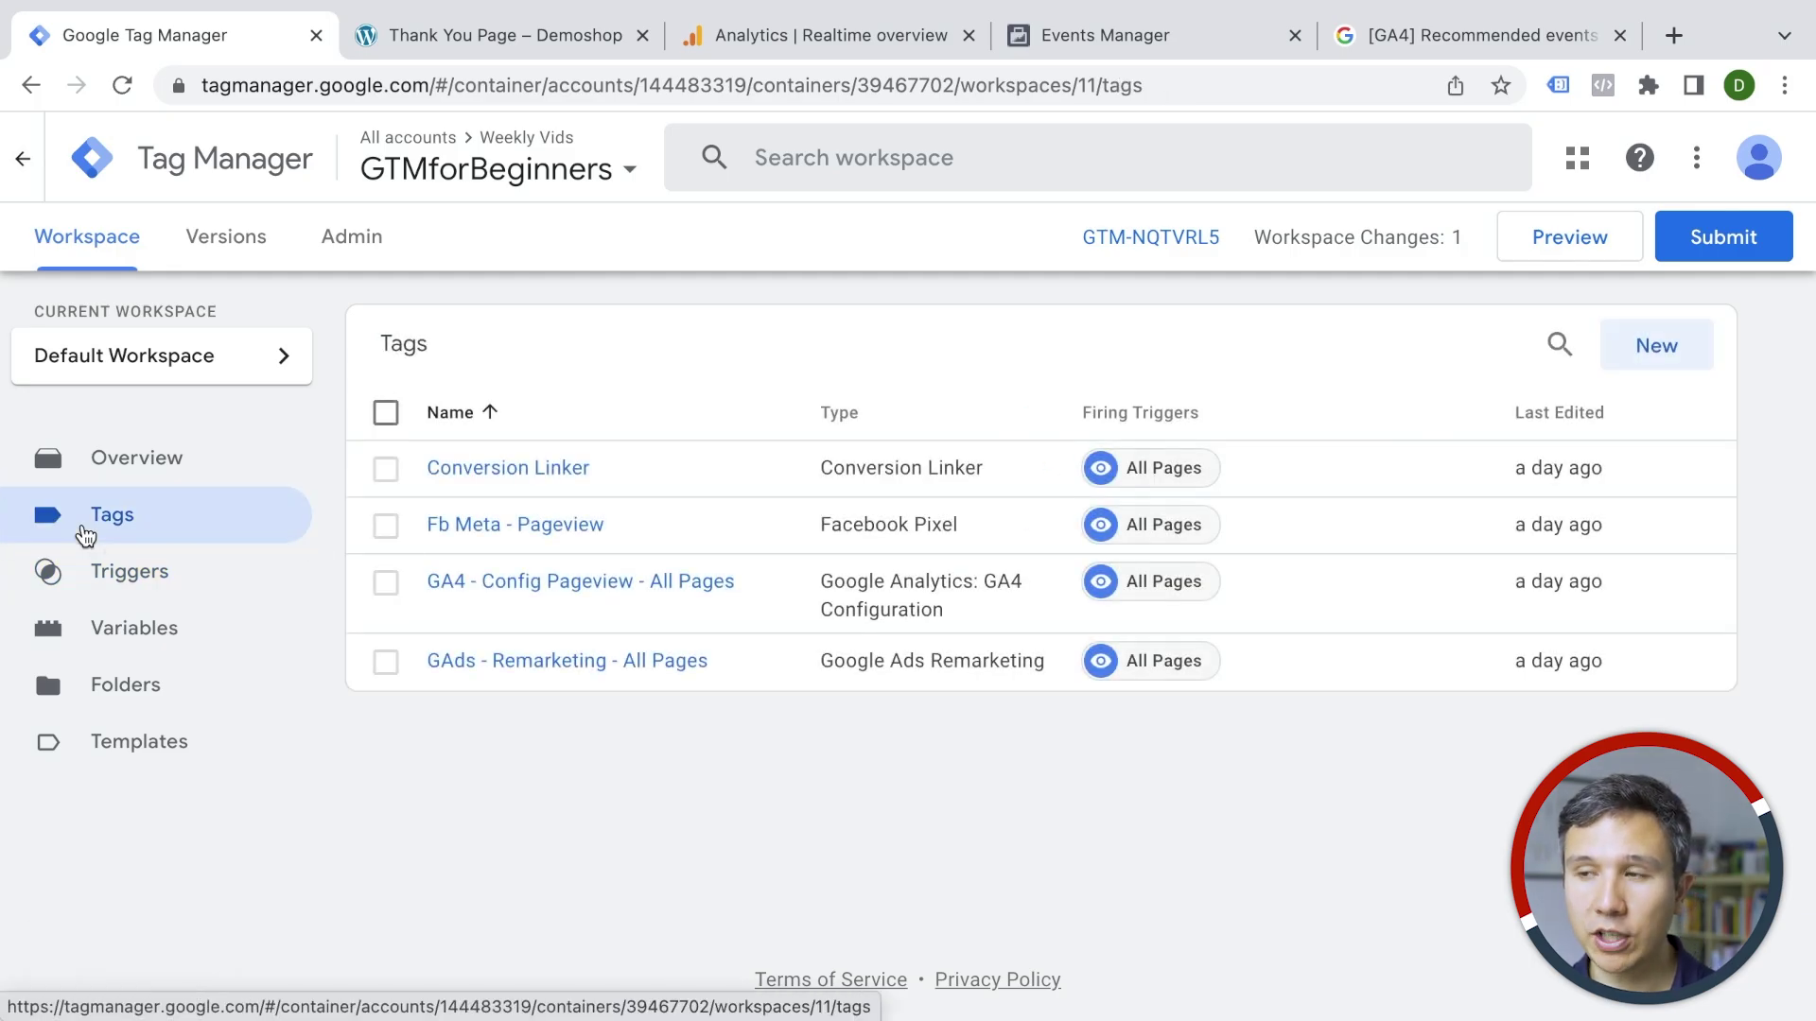
pyautogui.click(1655, 345)
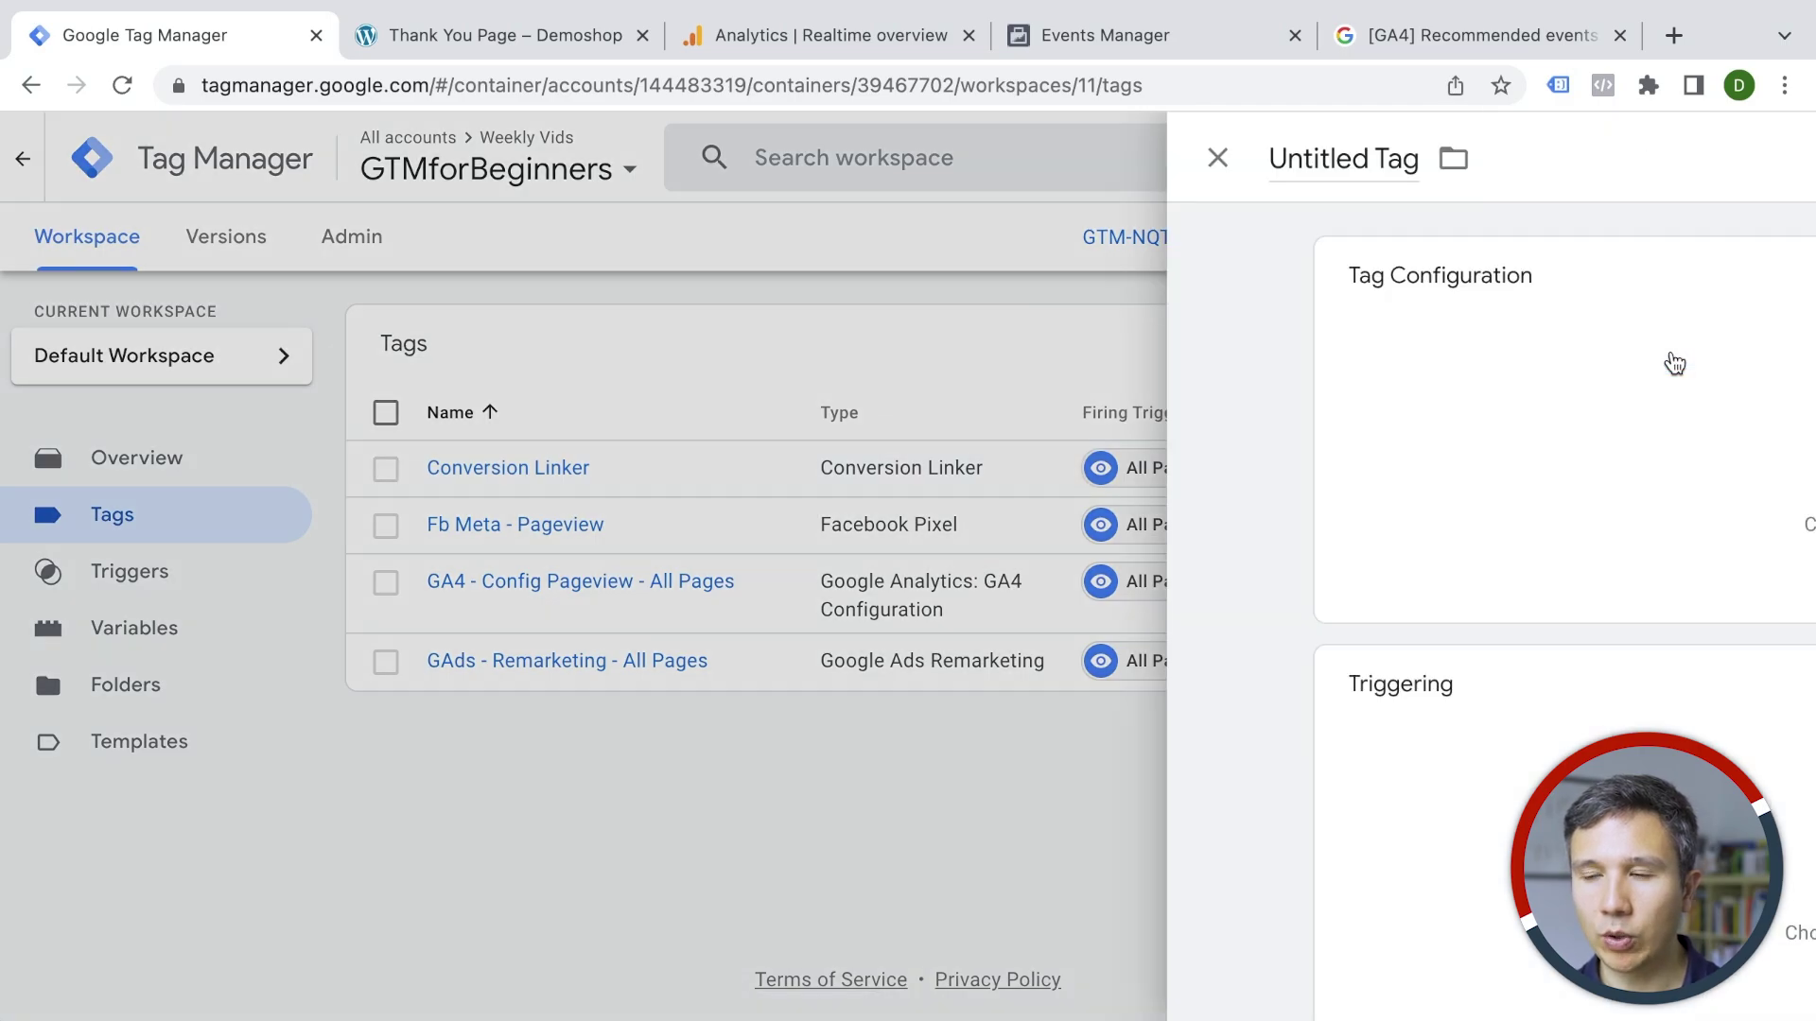
pyautogui.click(1114, 426)
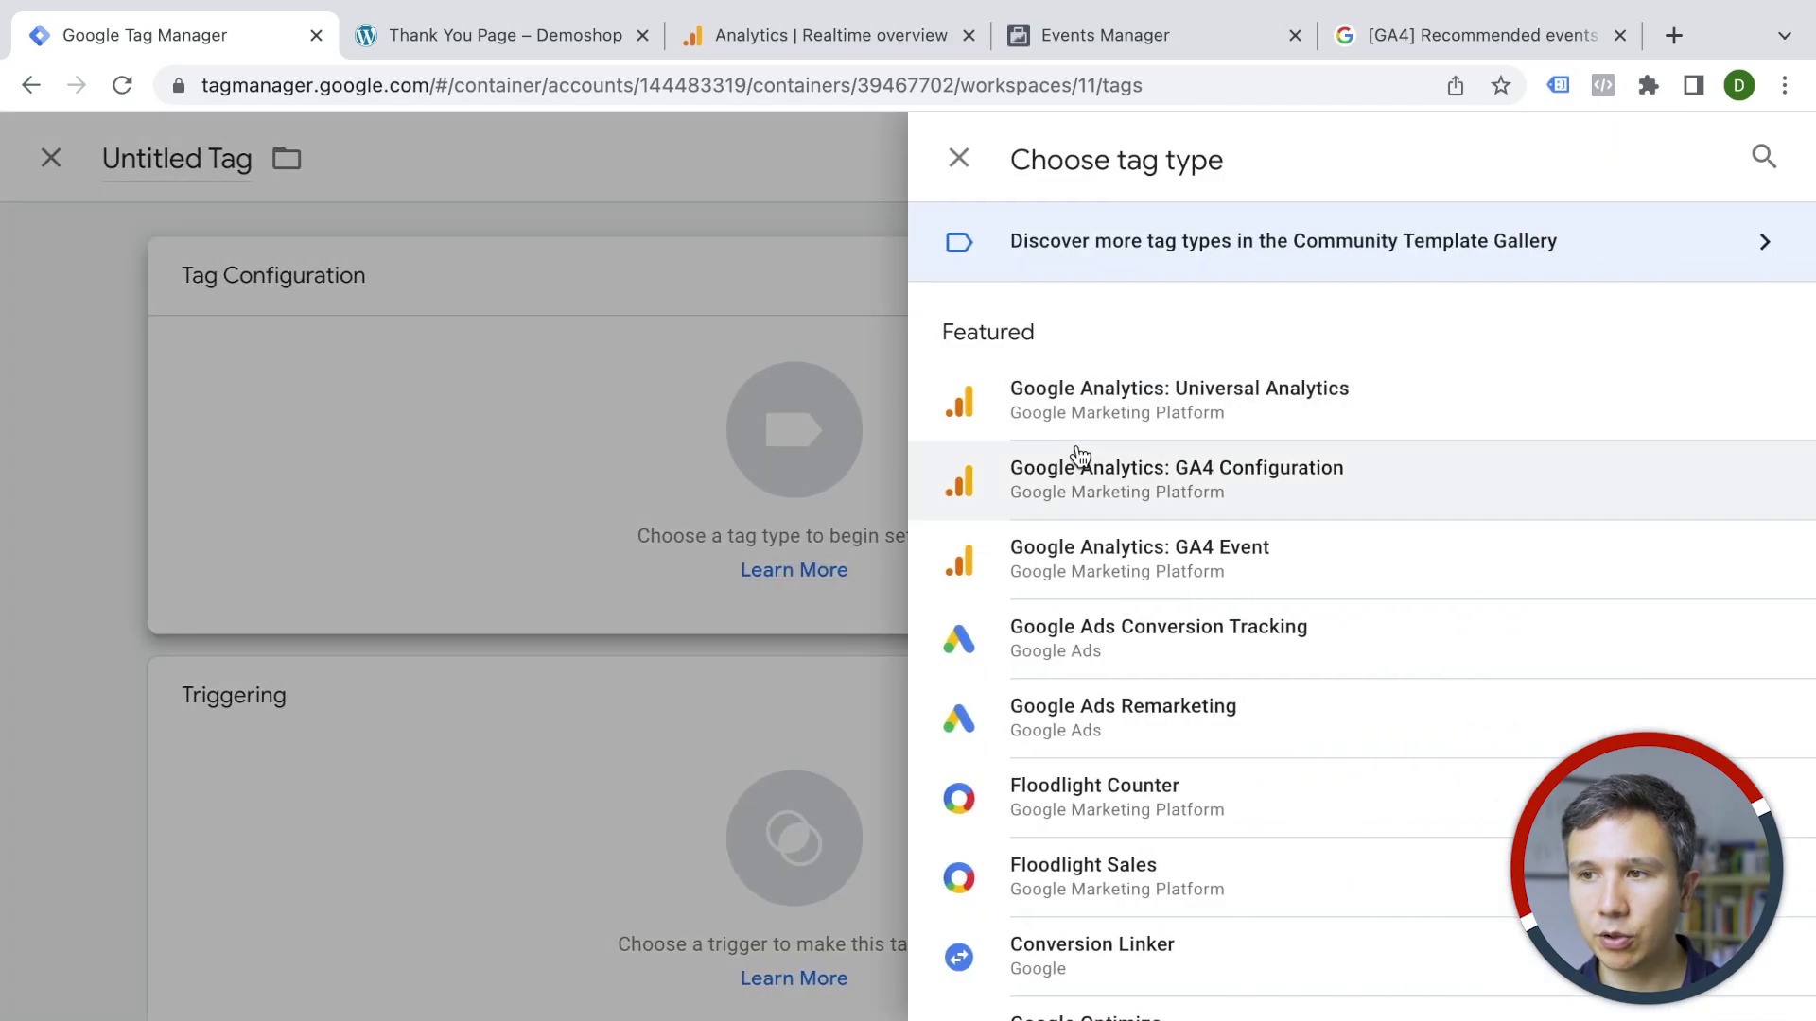
pyautogui.scroll(-5, 1066, 831)
pyautogui.scroll(-1, 1062, 837)
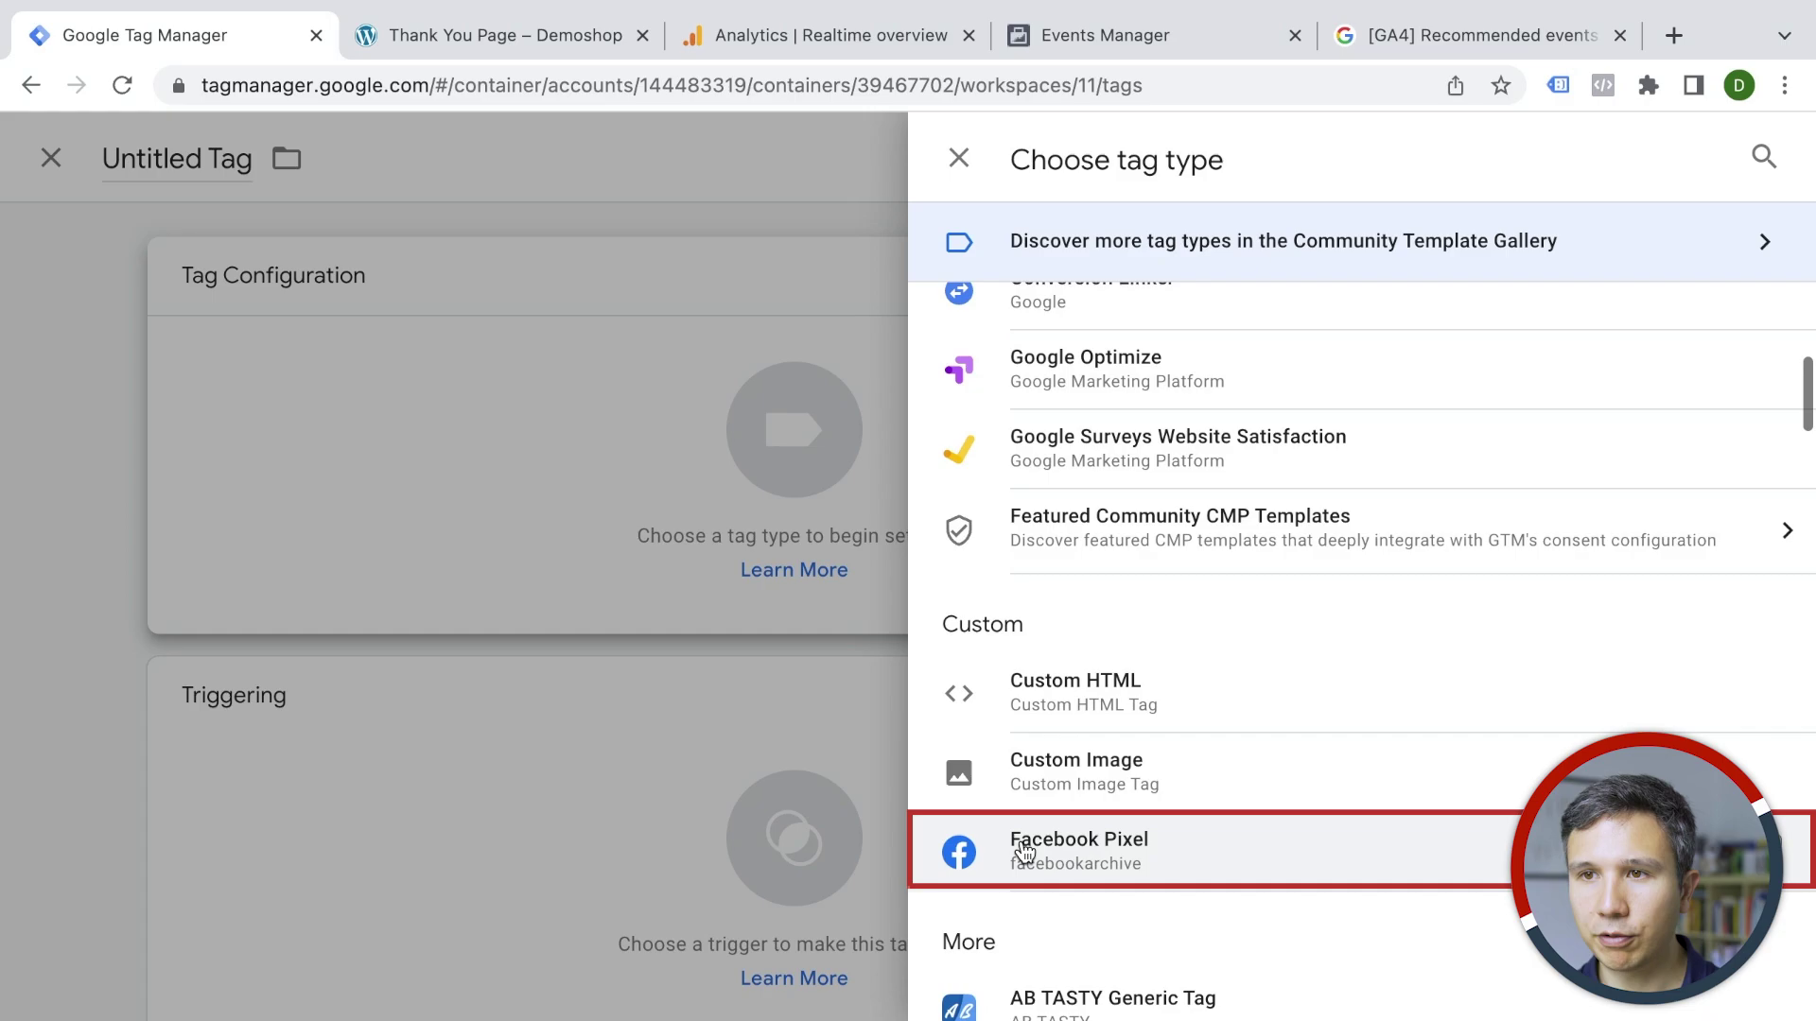
pyautogui.click(1025, 852)
pyautogui.click(546, 601)
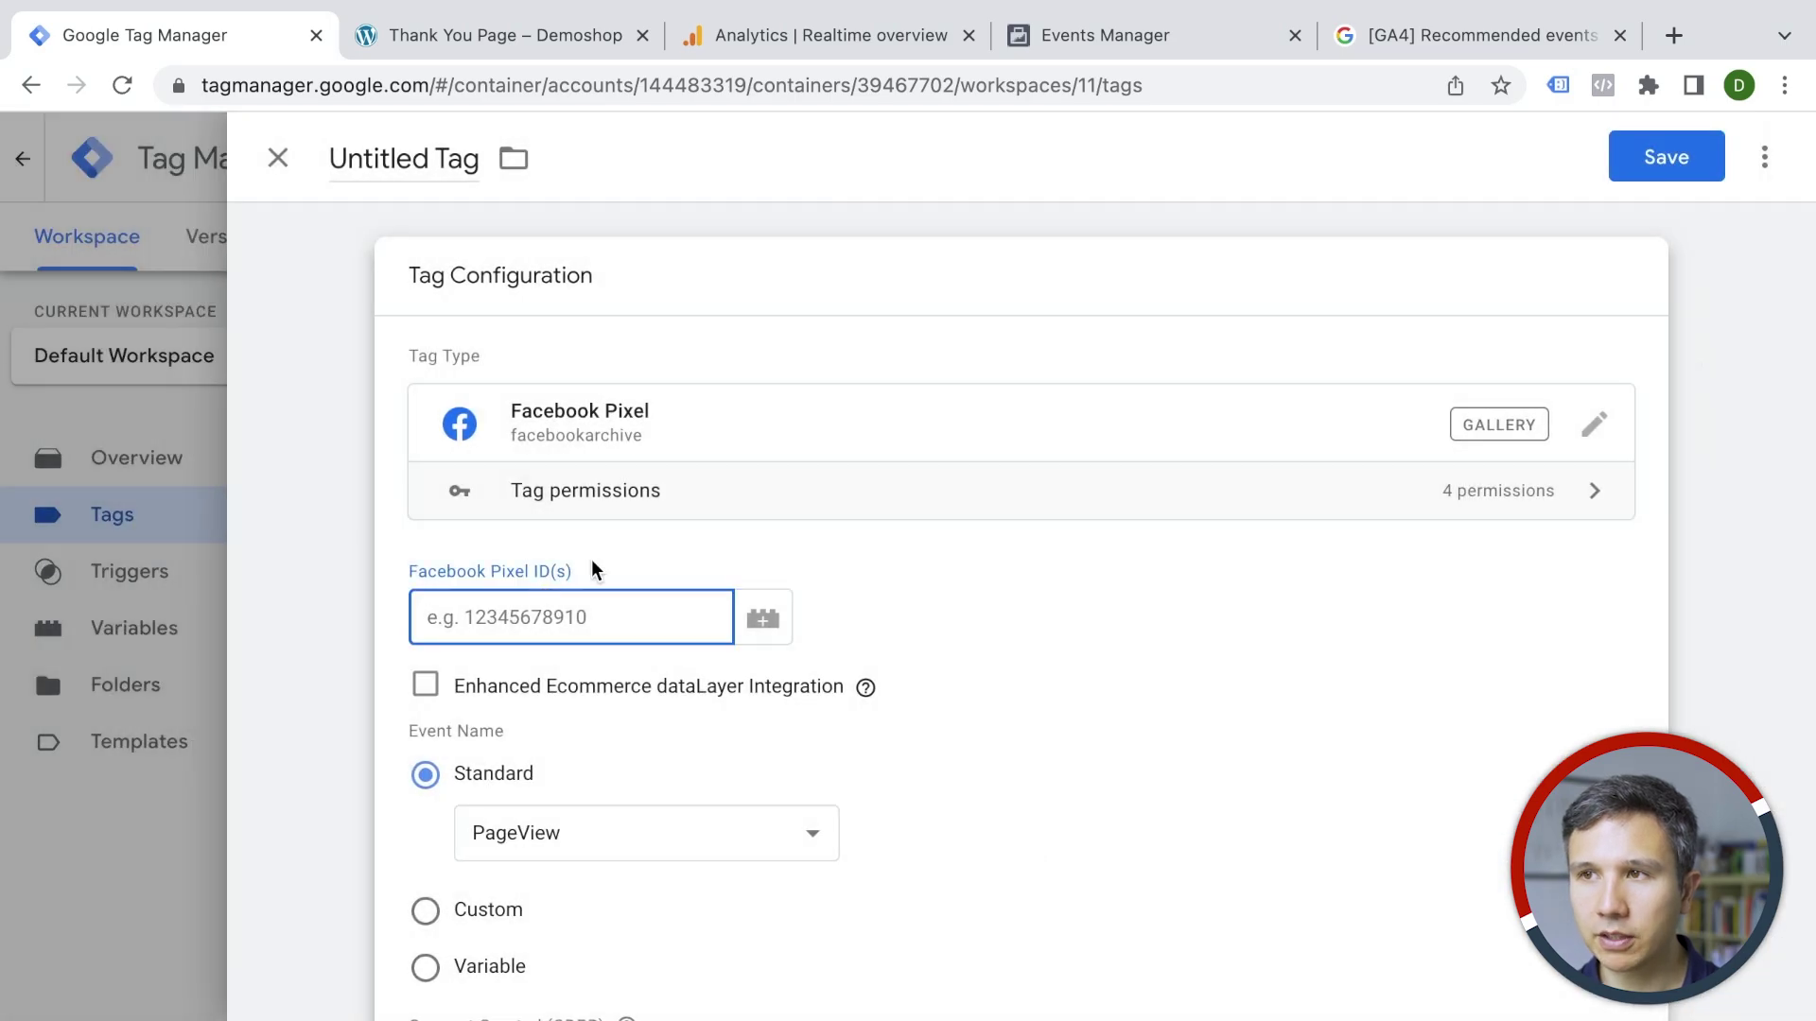
# Copy the pixel ID from Events Manager and paste it into the tag
pyautogui.click(1093, 34)
pyautogui.click(688, 315)
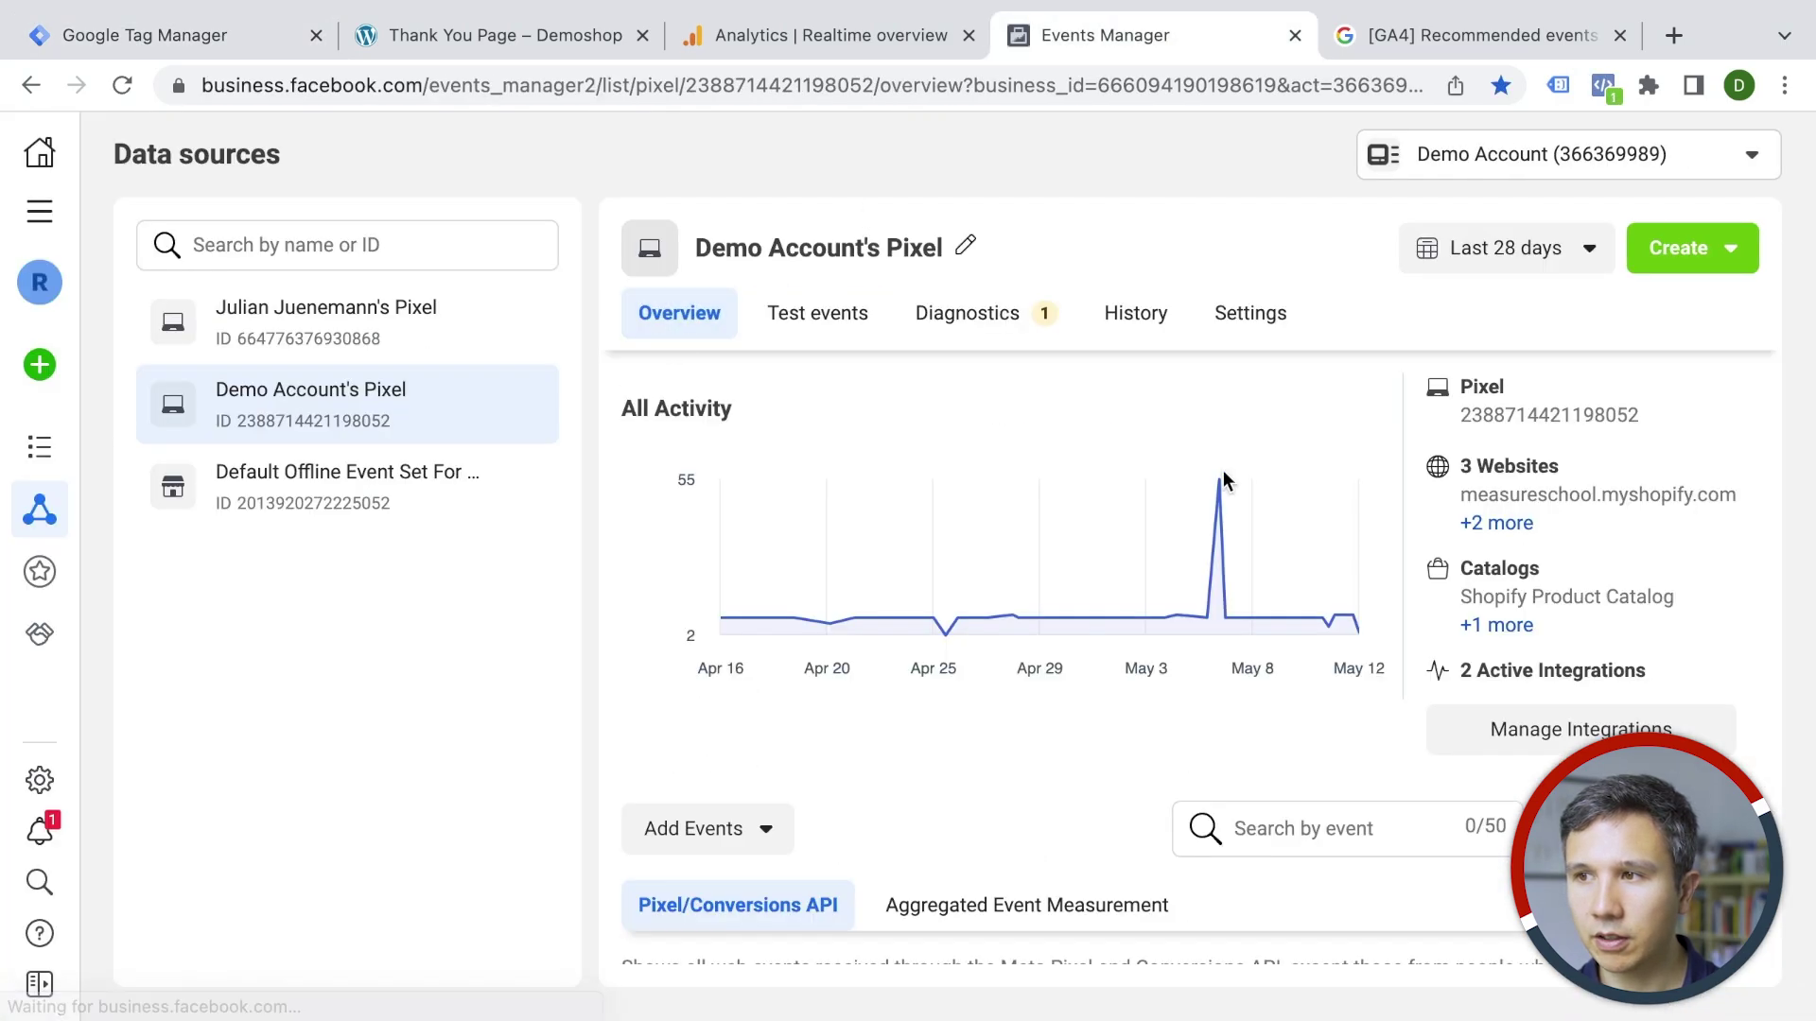
pyautogui.click(1515, 420)
pyautogui.click(206, 34)
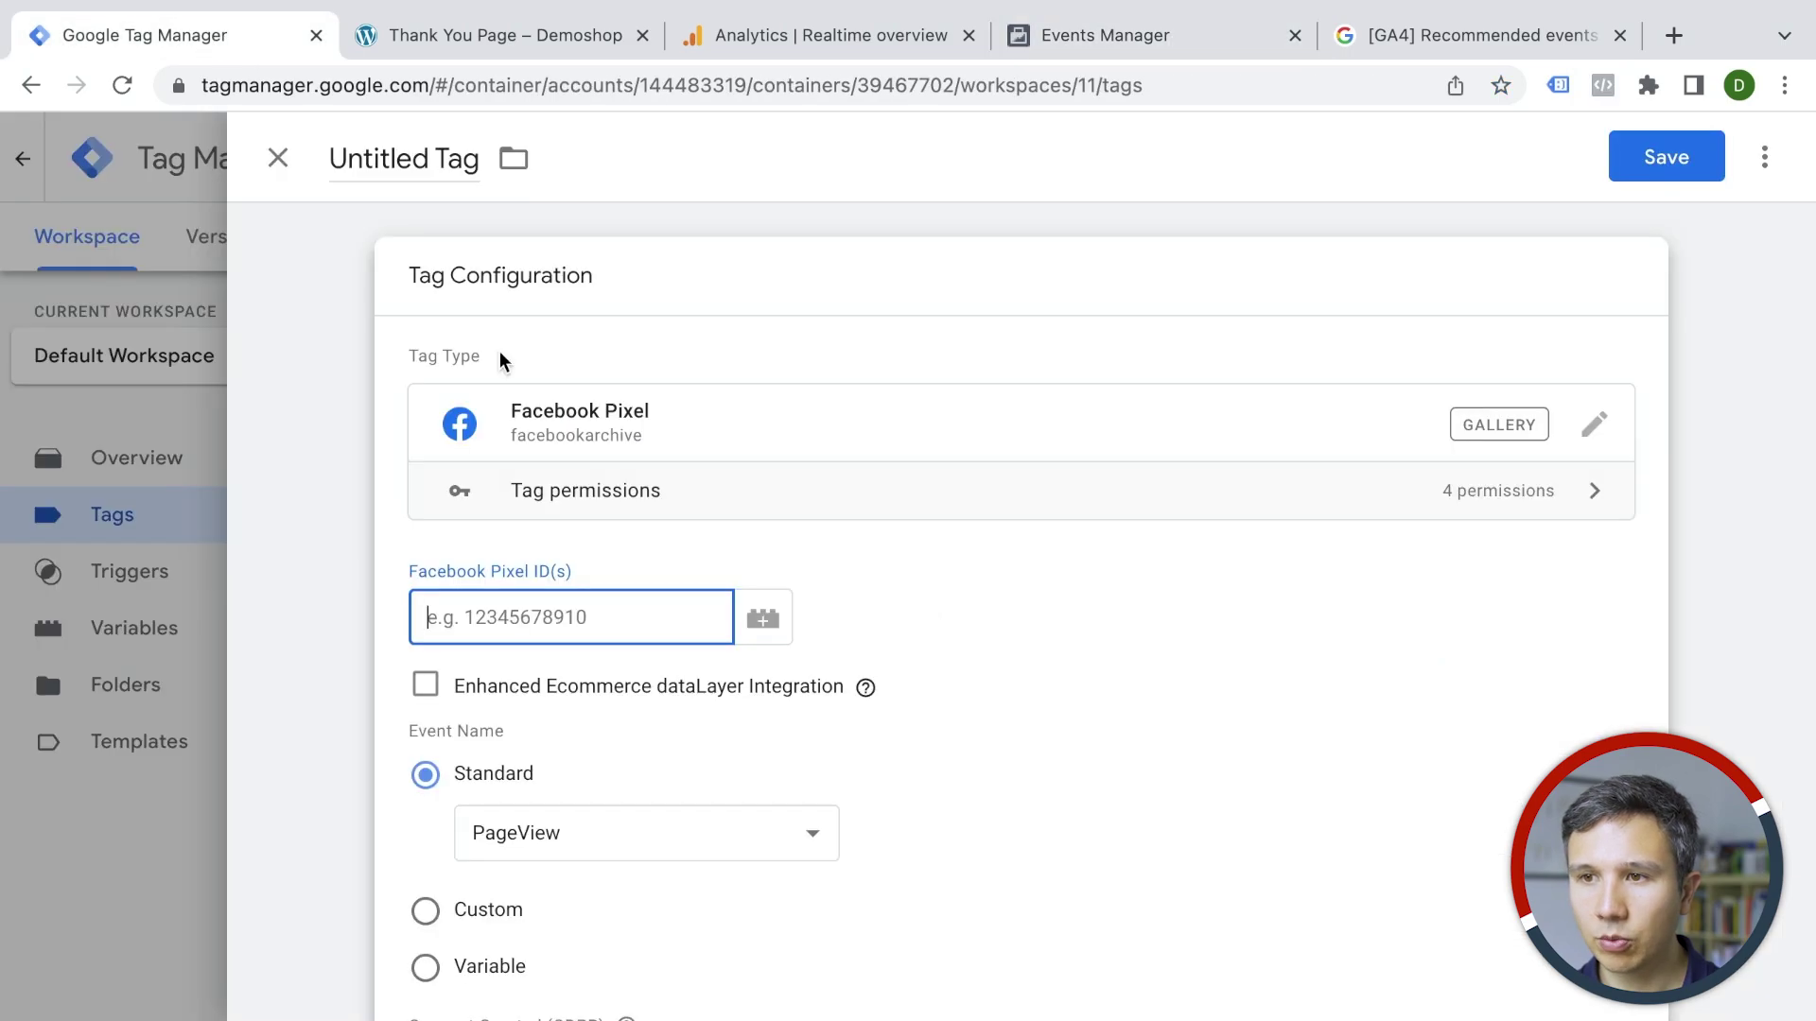
pyautogui.hotkey('ctrl', 'v')
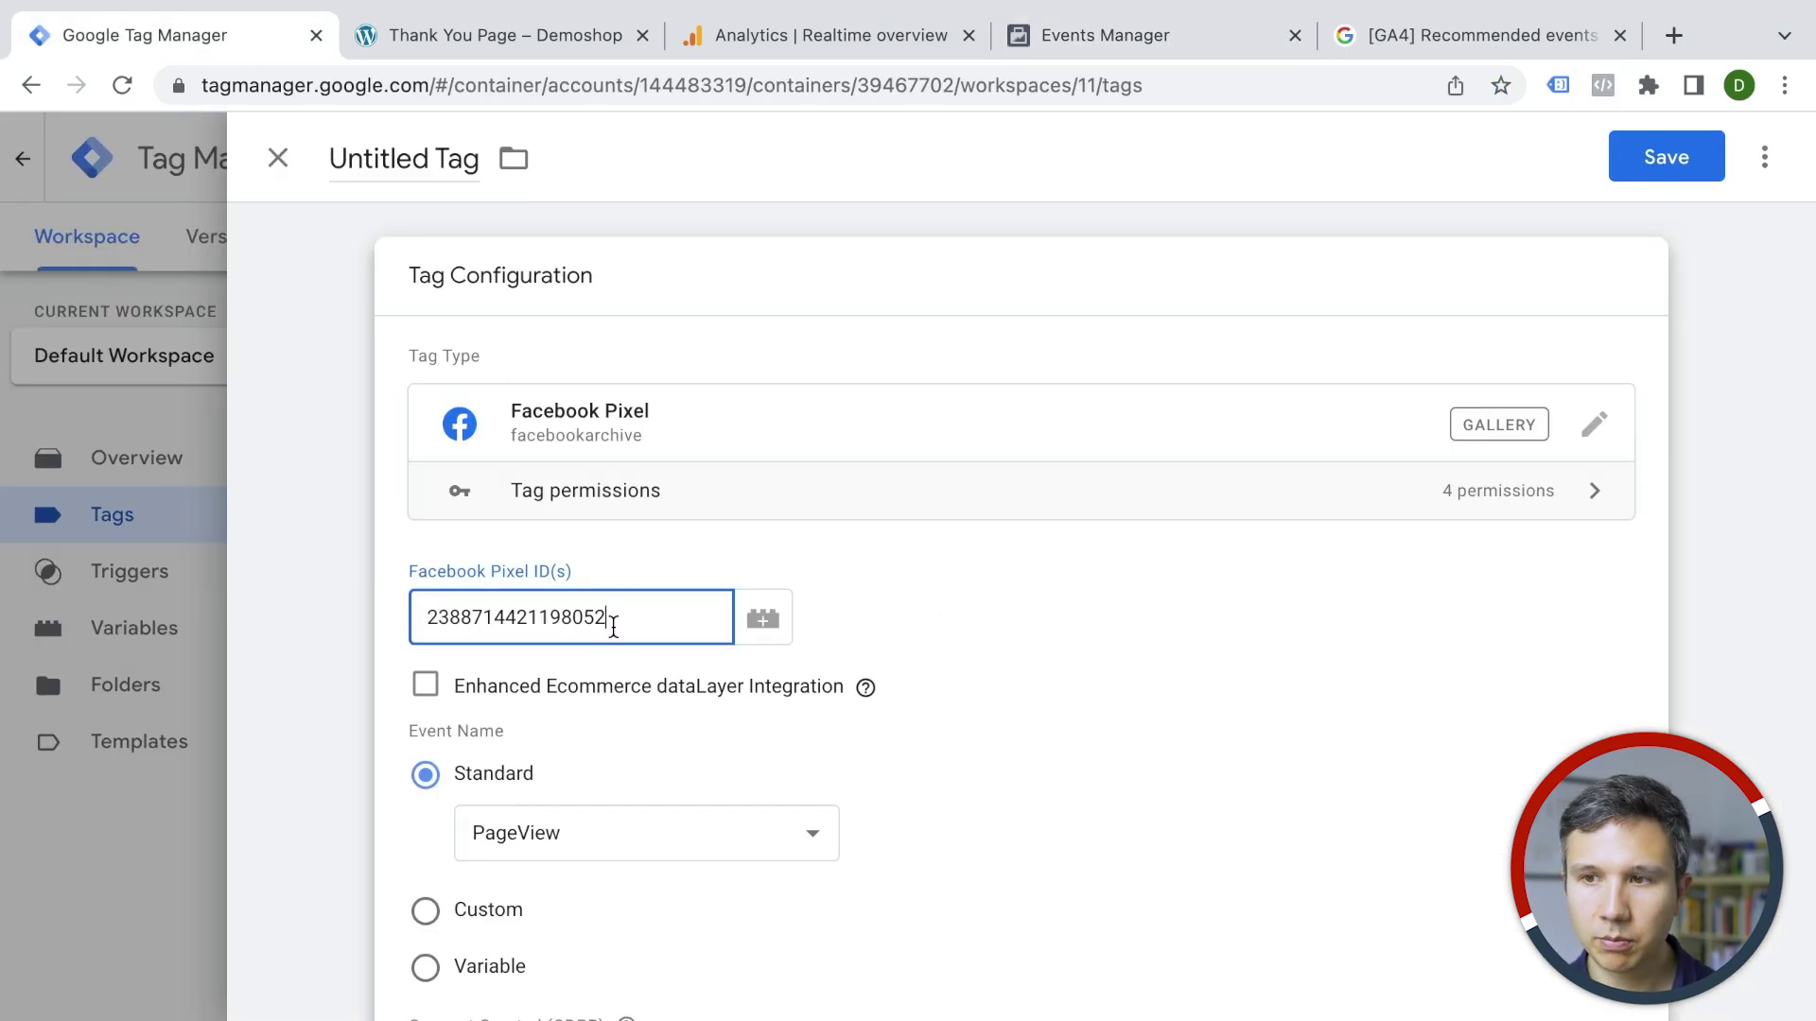
# Set standard event Lead, attach 'pv - thank you page', rename to 'Fb Meta - Event - Lead', and save
pyautogui.click(668, 837)
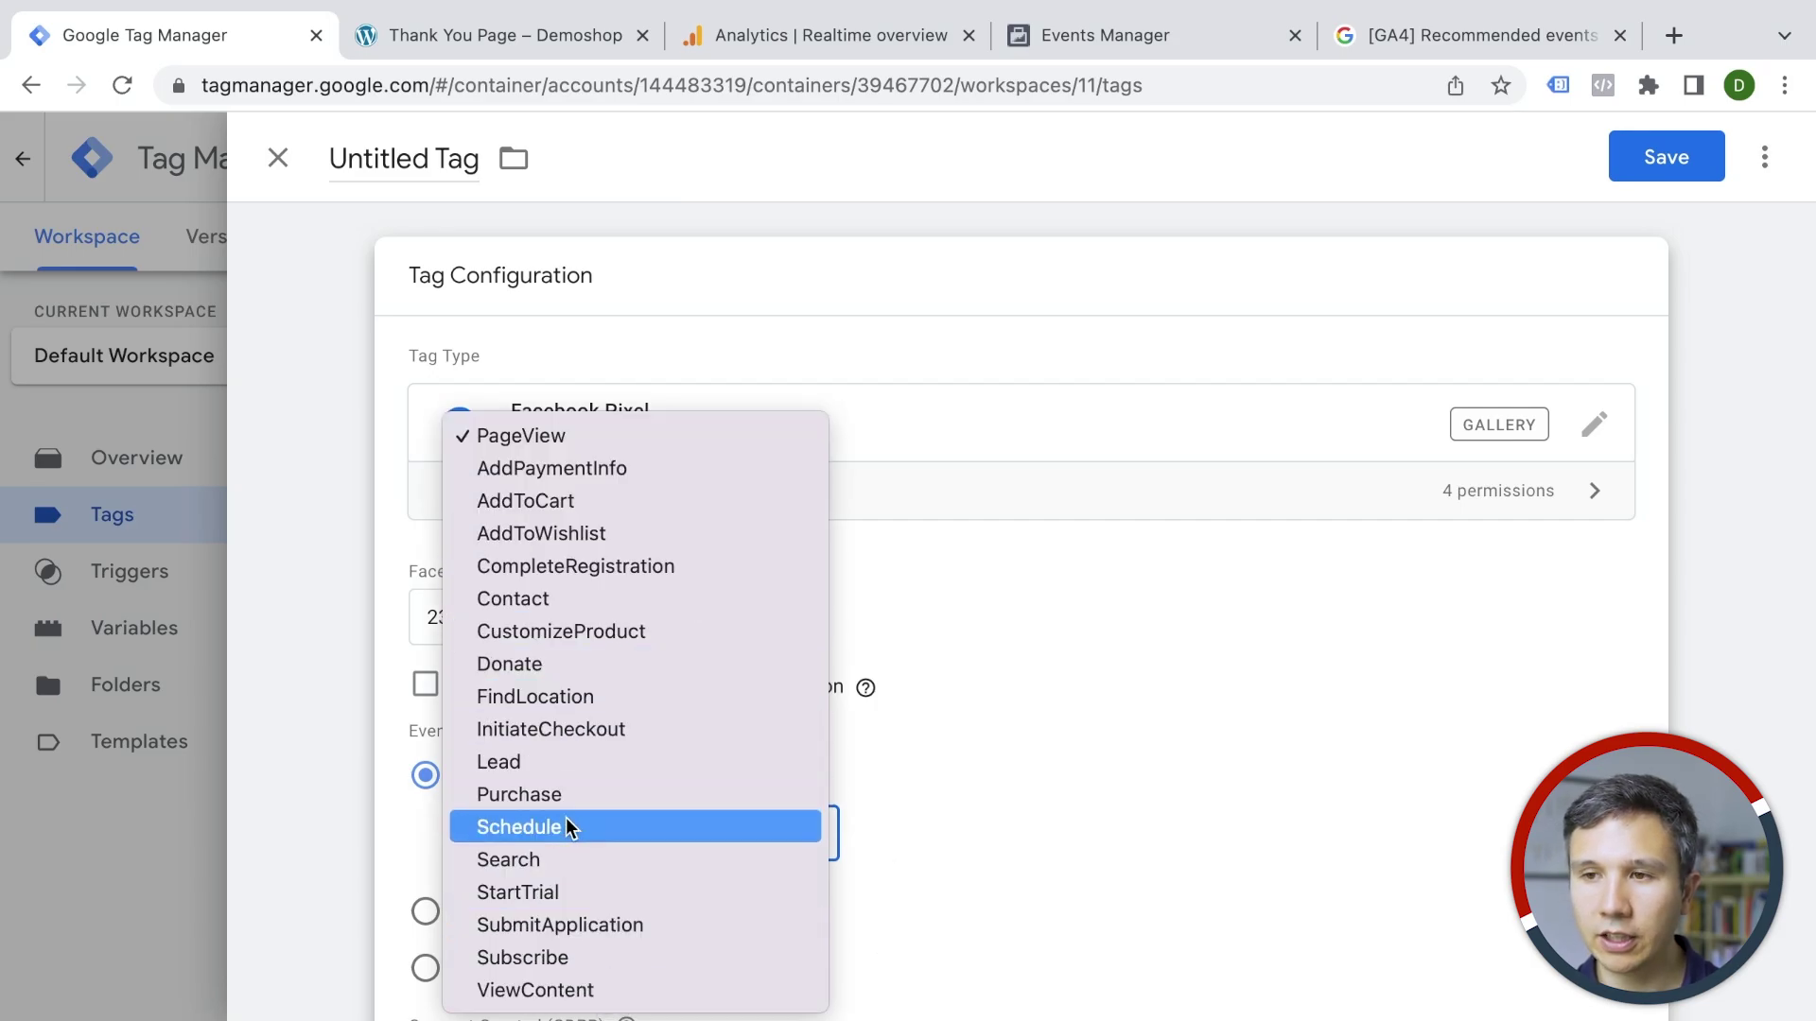
pyautogui.click(542, 771)
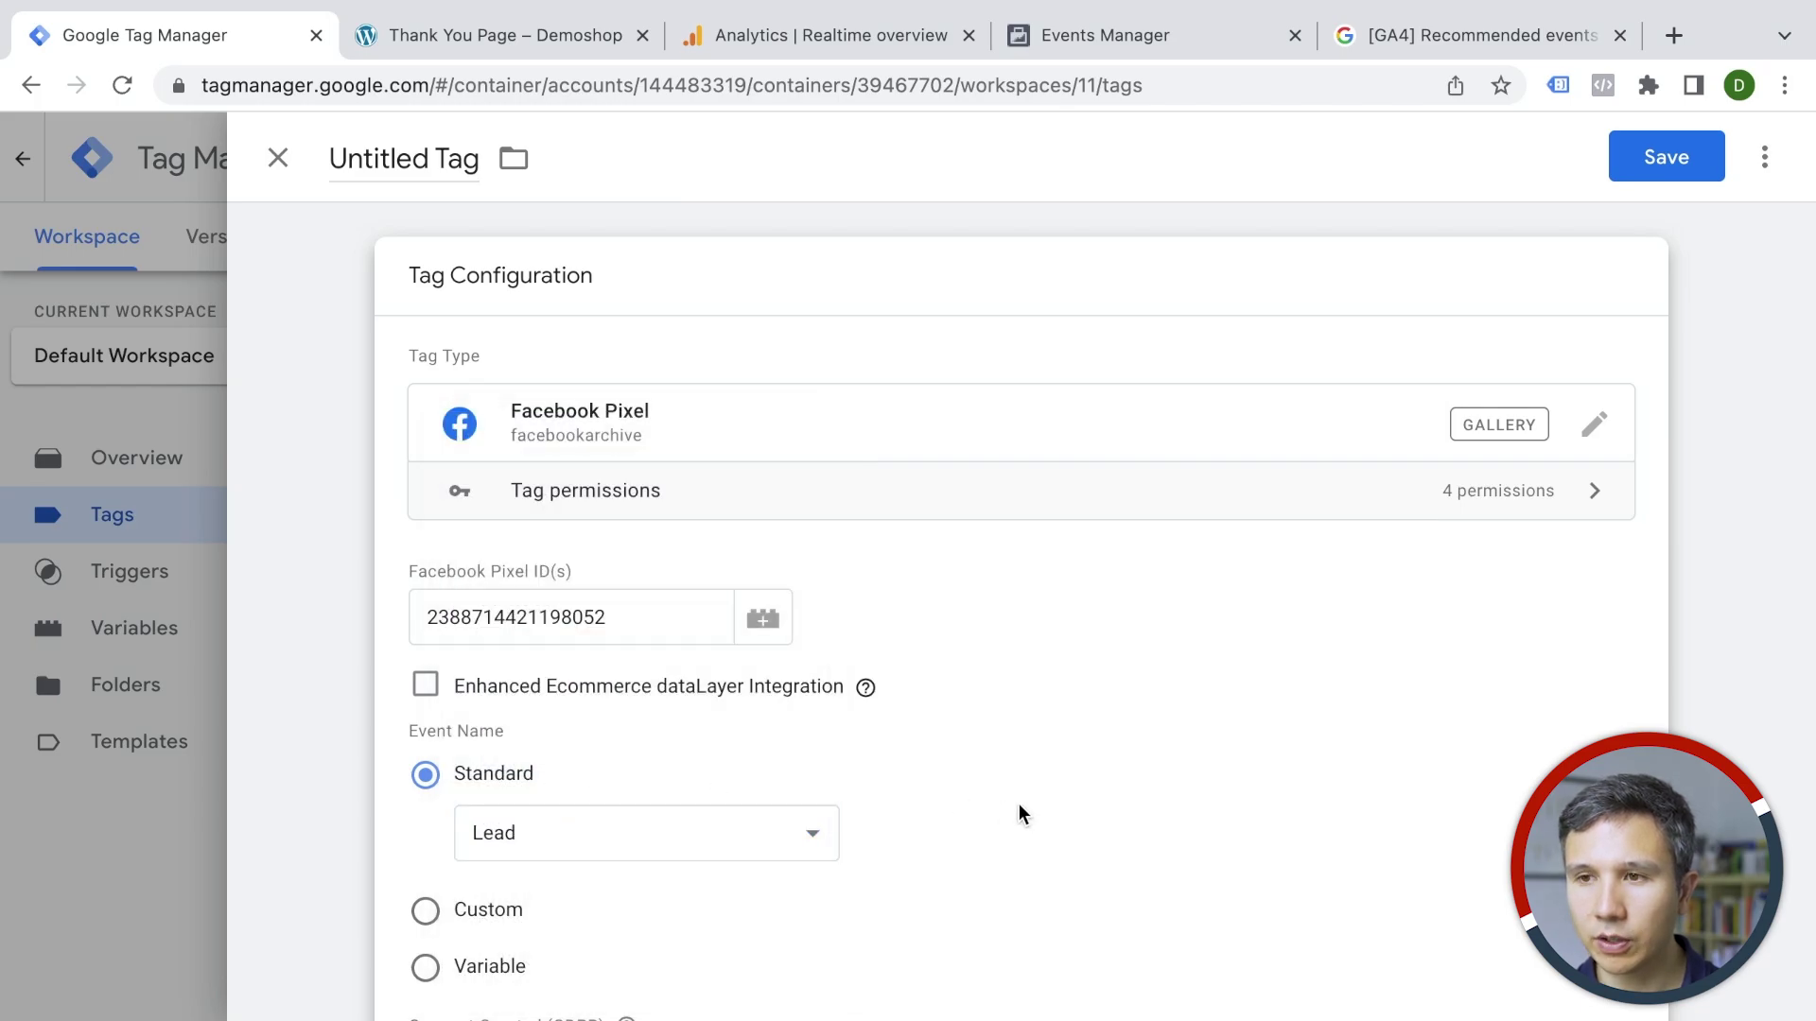
pyautogui.scroll(-4, 1020, 808)
pyautogui.scroll(-2, 1019, 808)
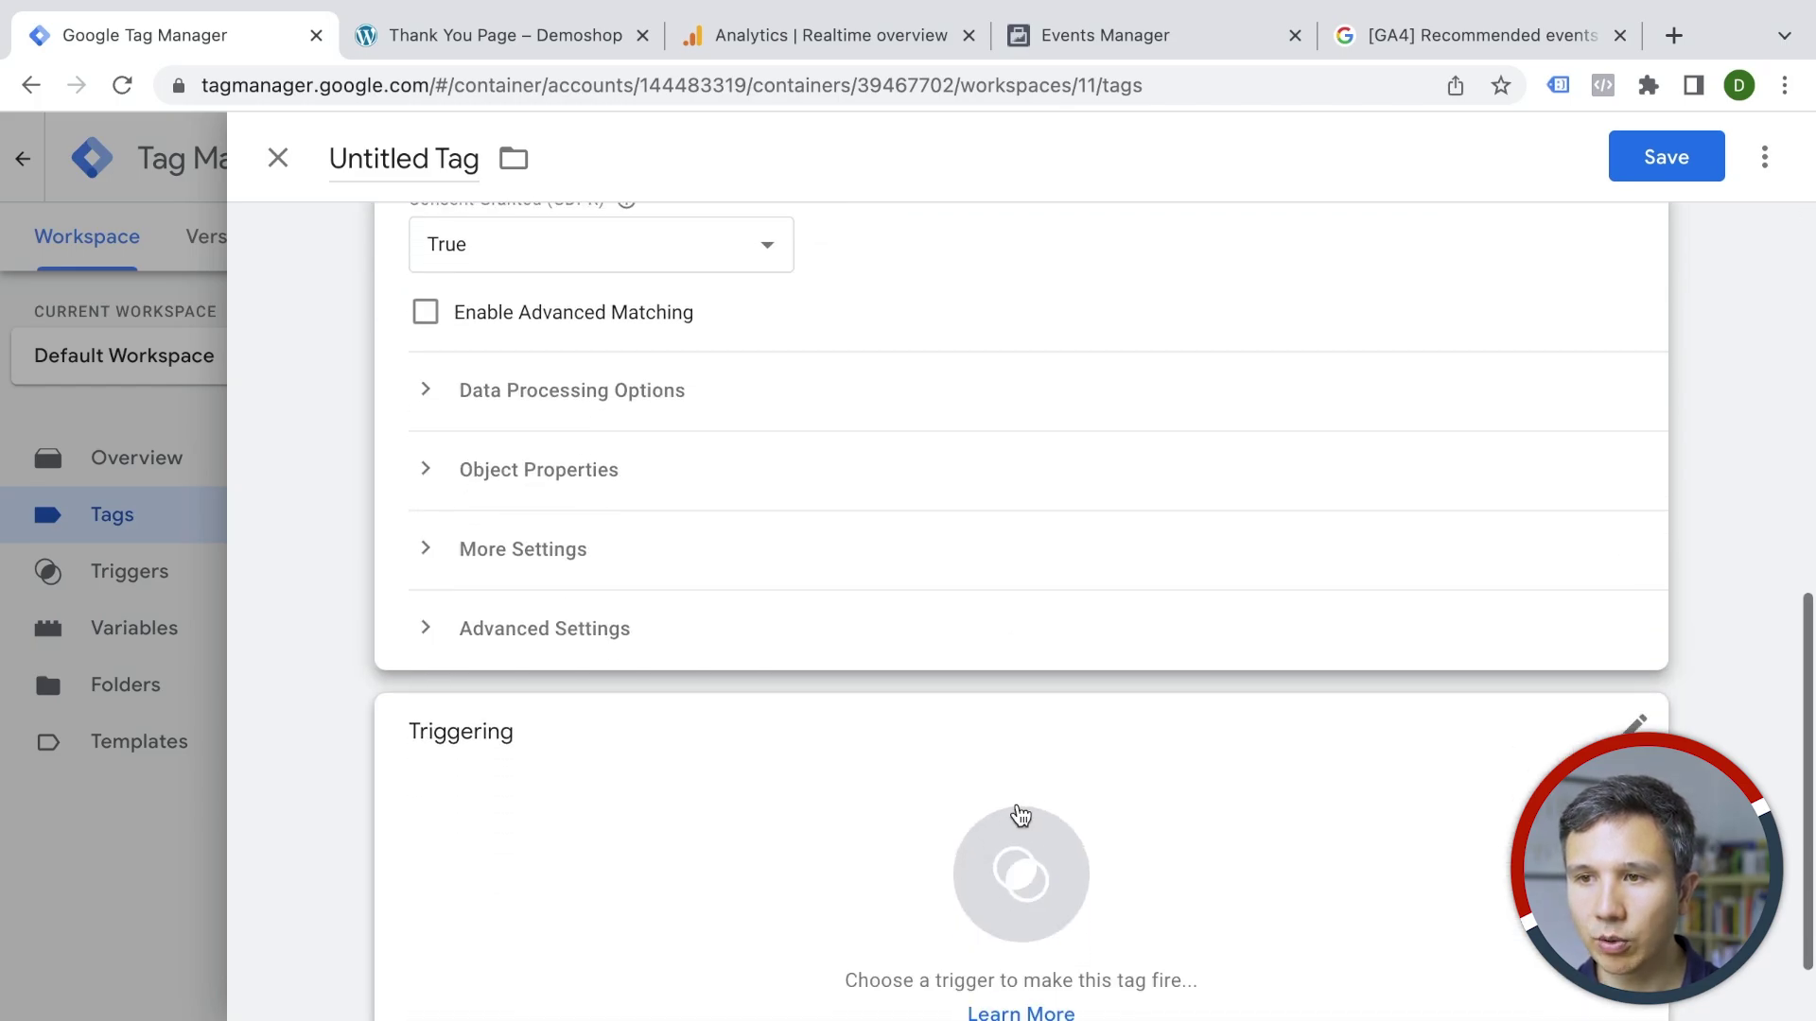
pyautogui.click(750, 846)
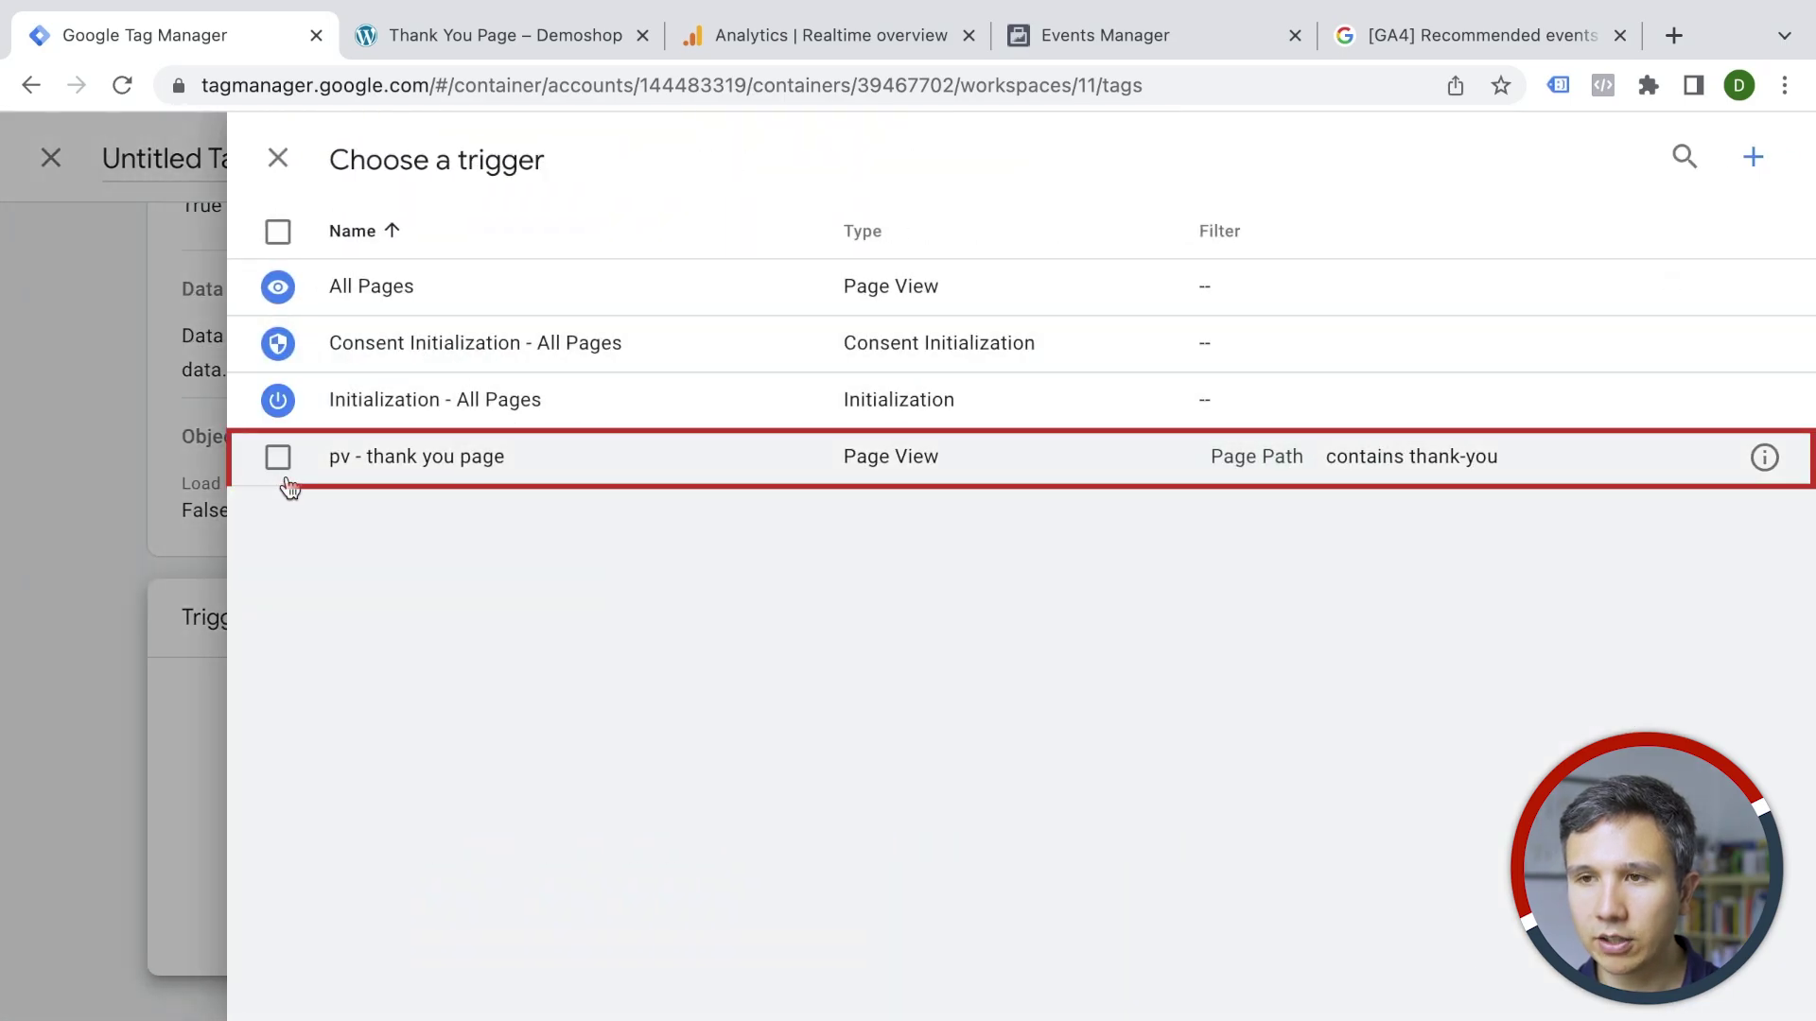
pyautogui.click(279, 458)
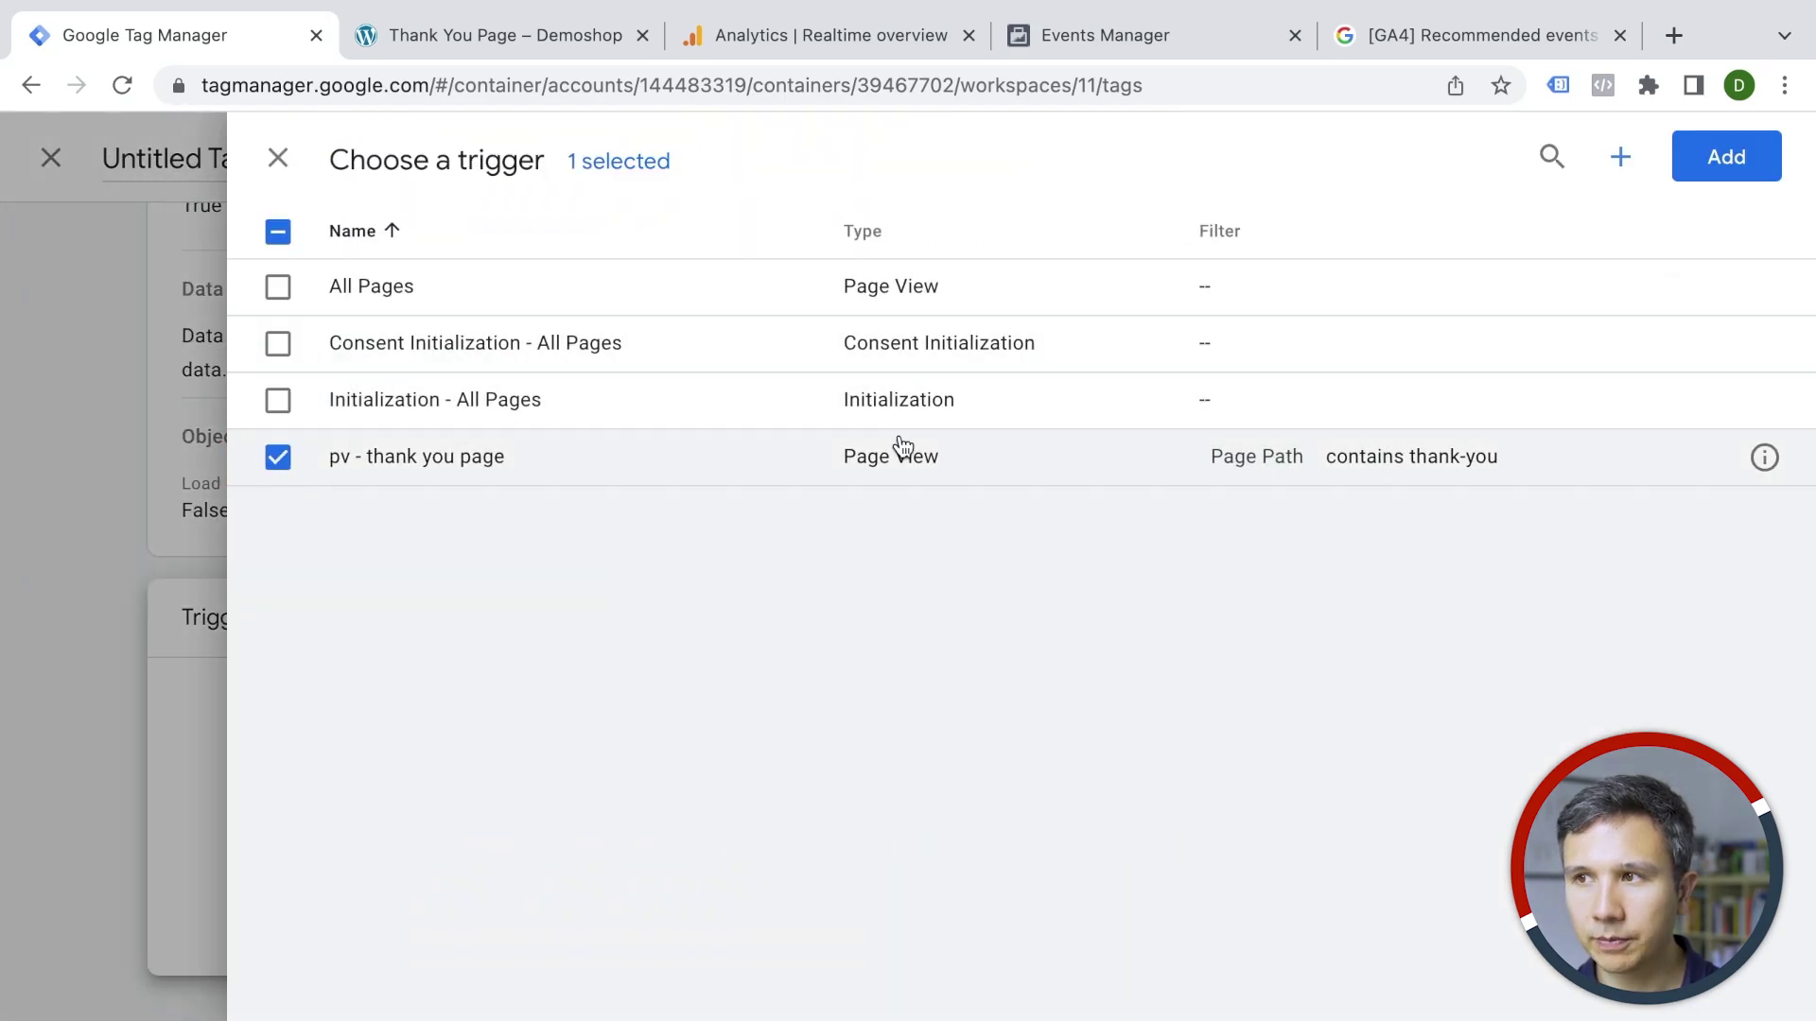
pyautogui.click(1722, 160)
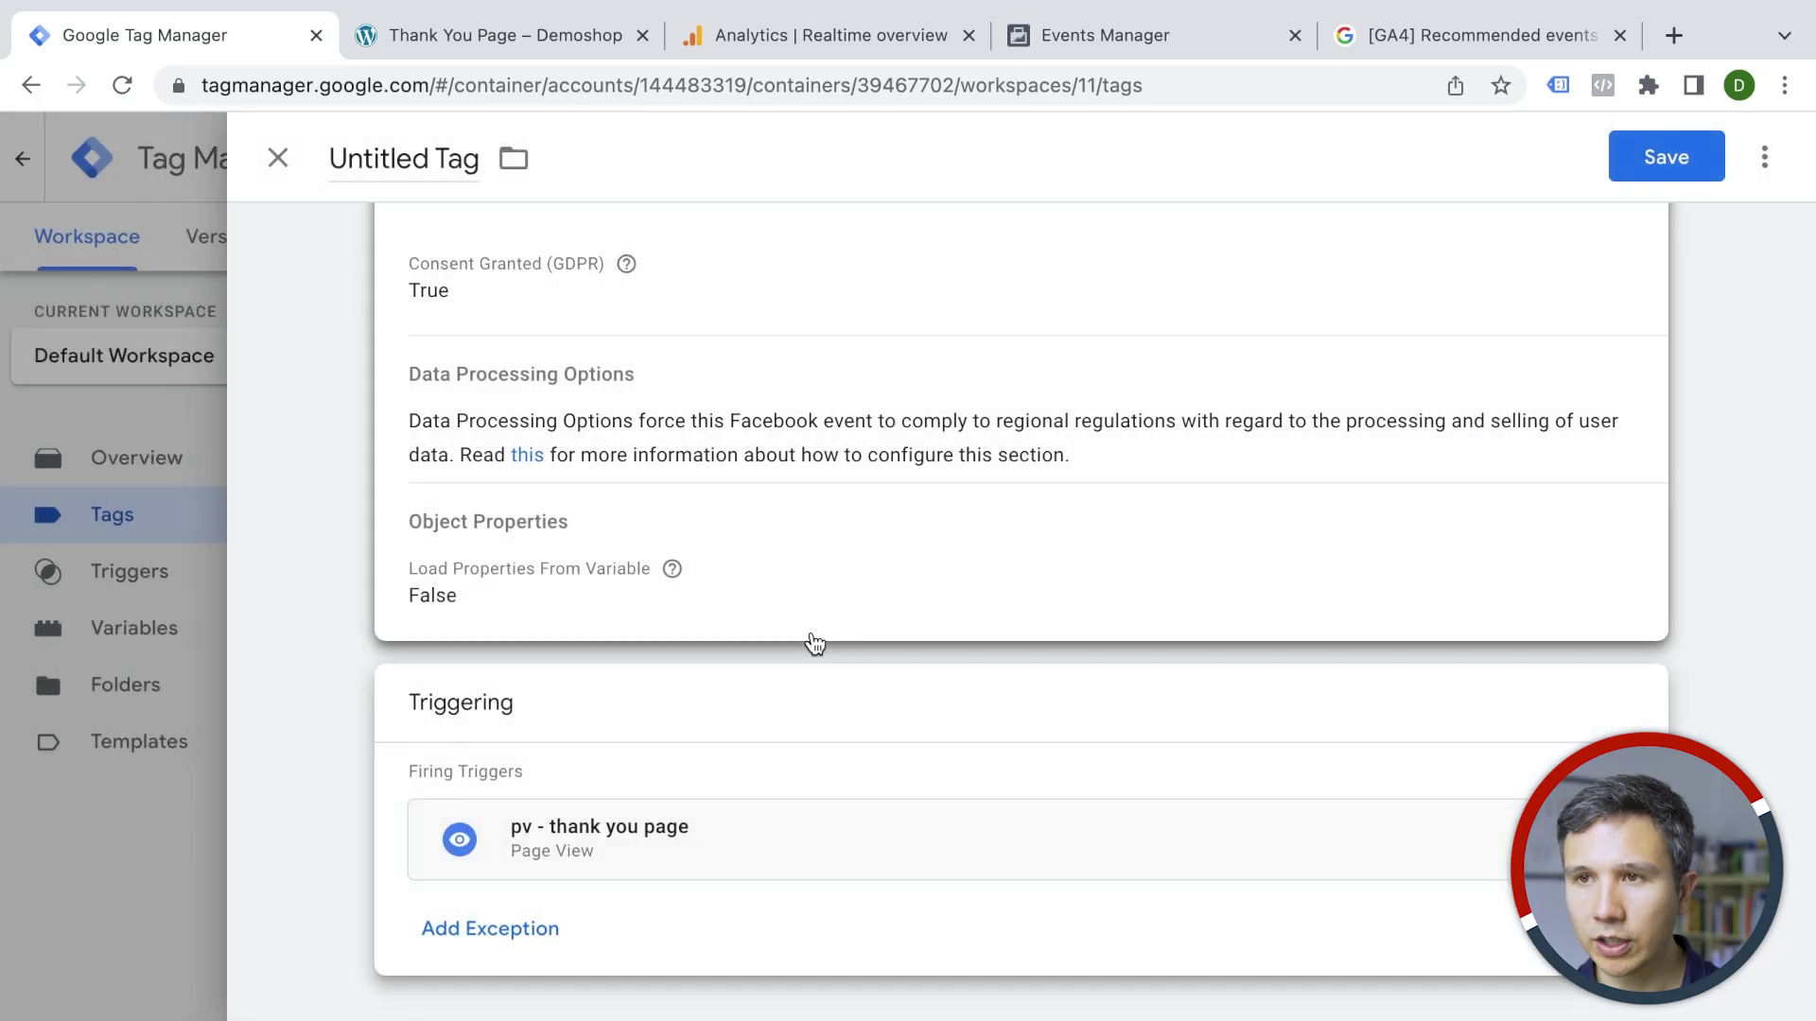
pyautogui.scroll(1, 809, 640)
pyautogui.doubleClick(227, 224)
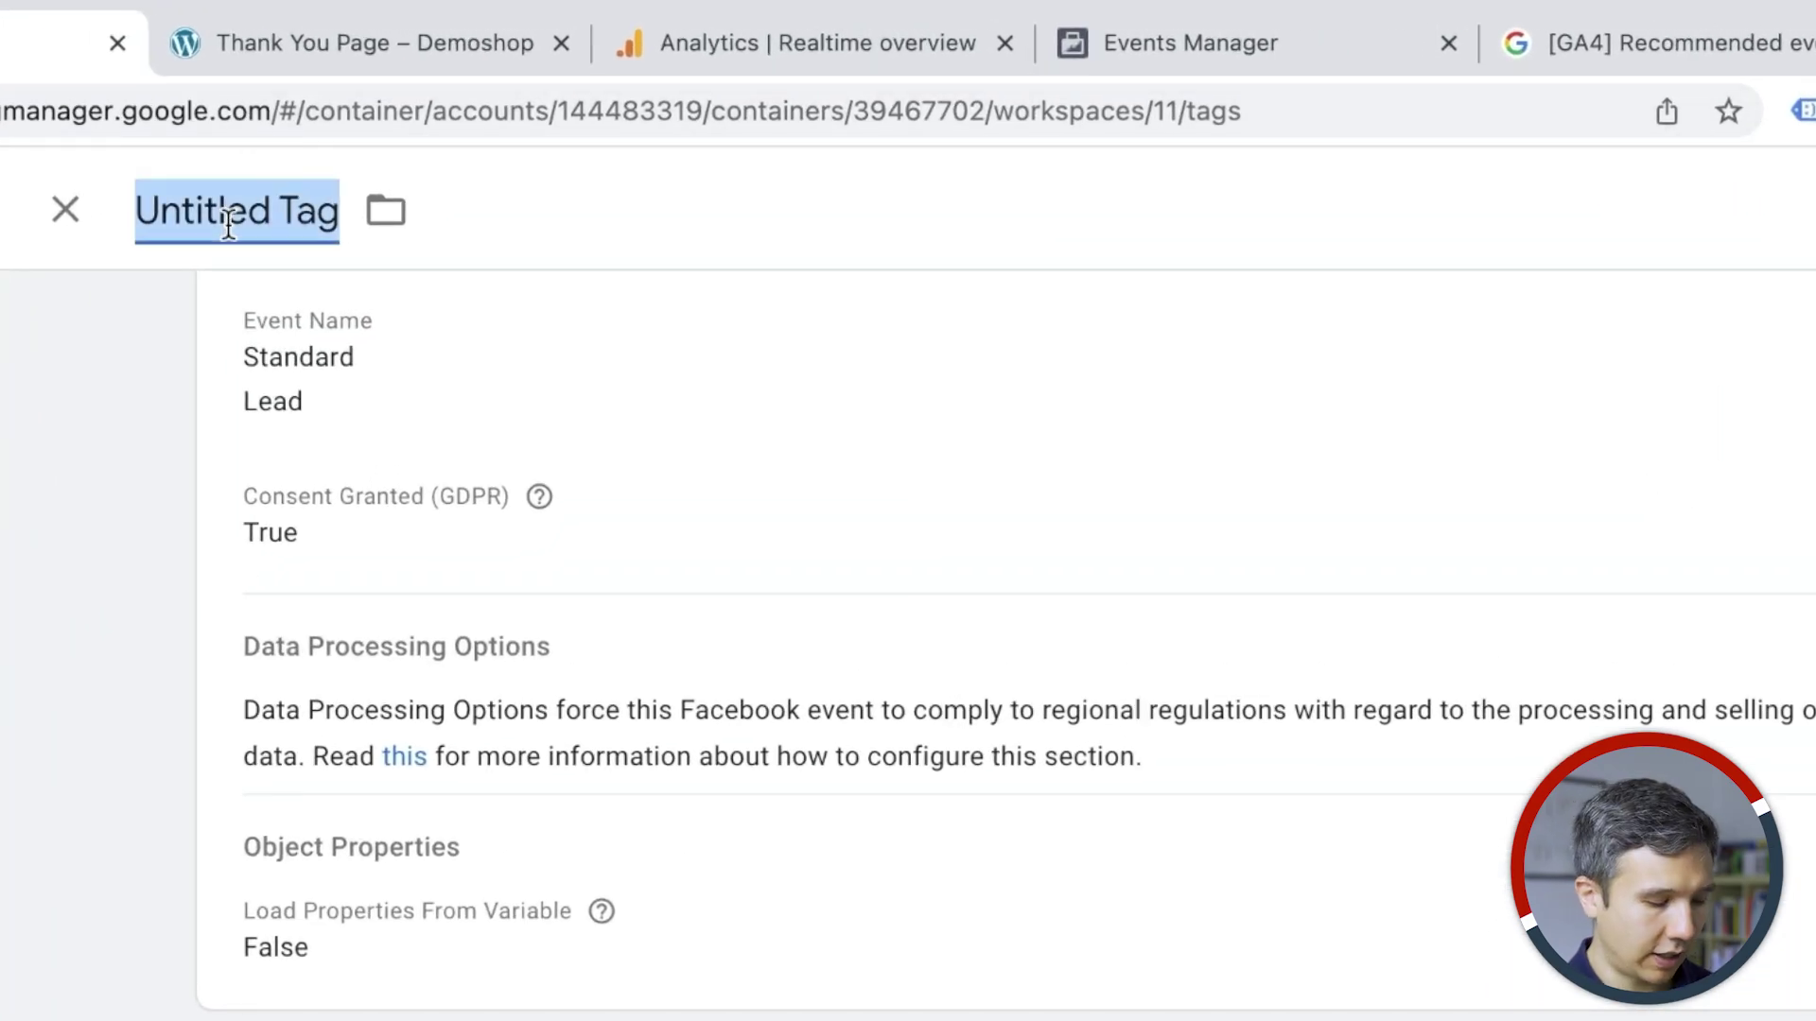
pyautogui.tripleClick(228, 224)
pyautogui.write('Fb Meta -')
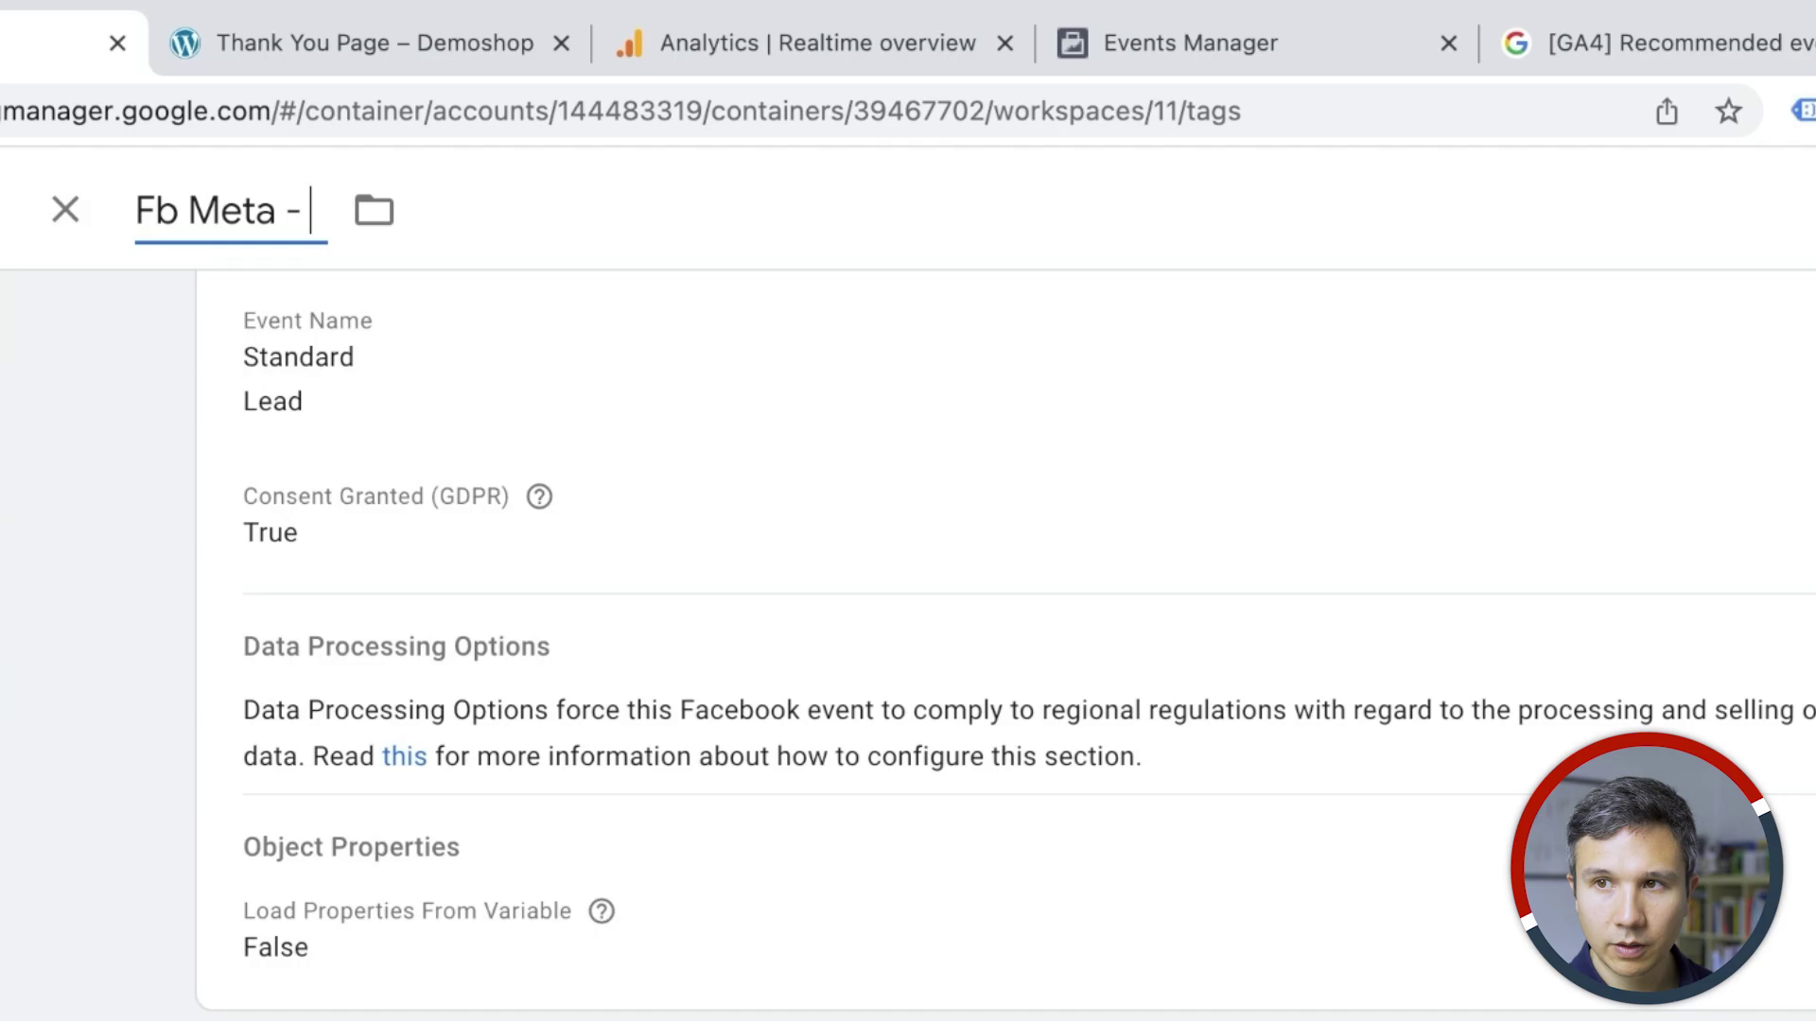
pyautogui.write(' Event - Lead')
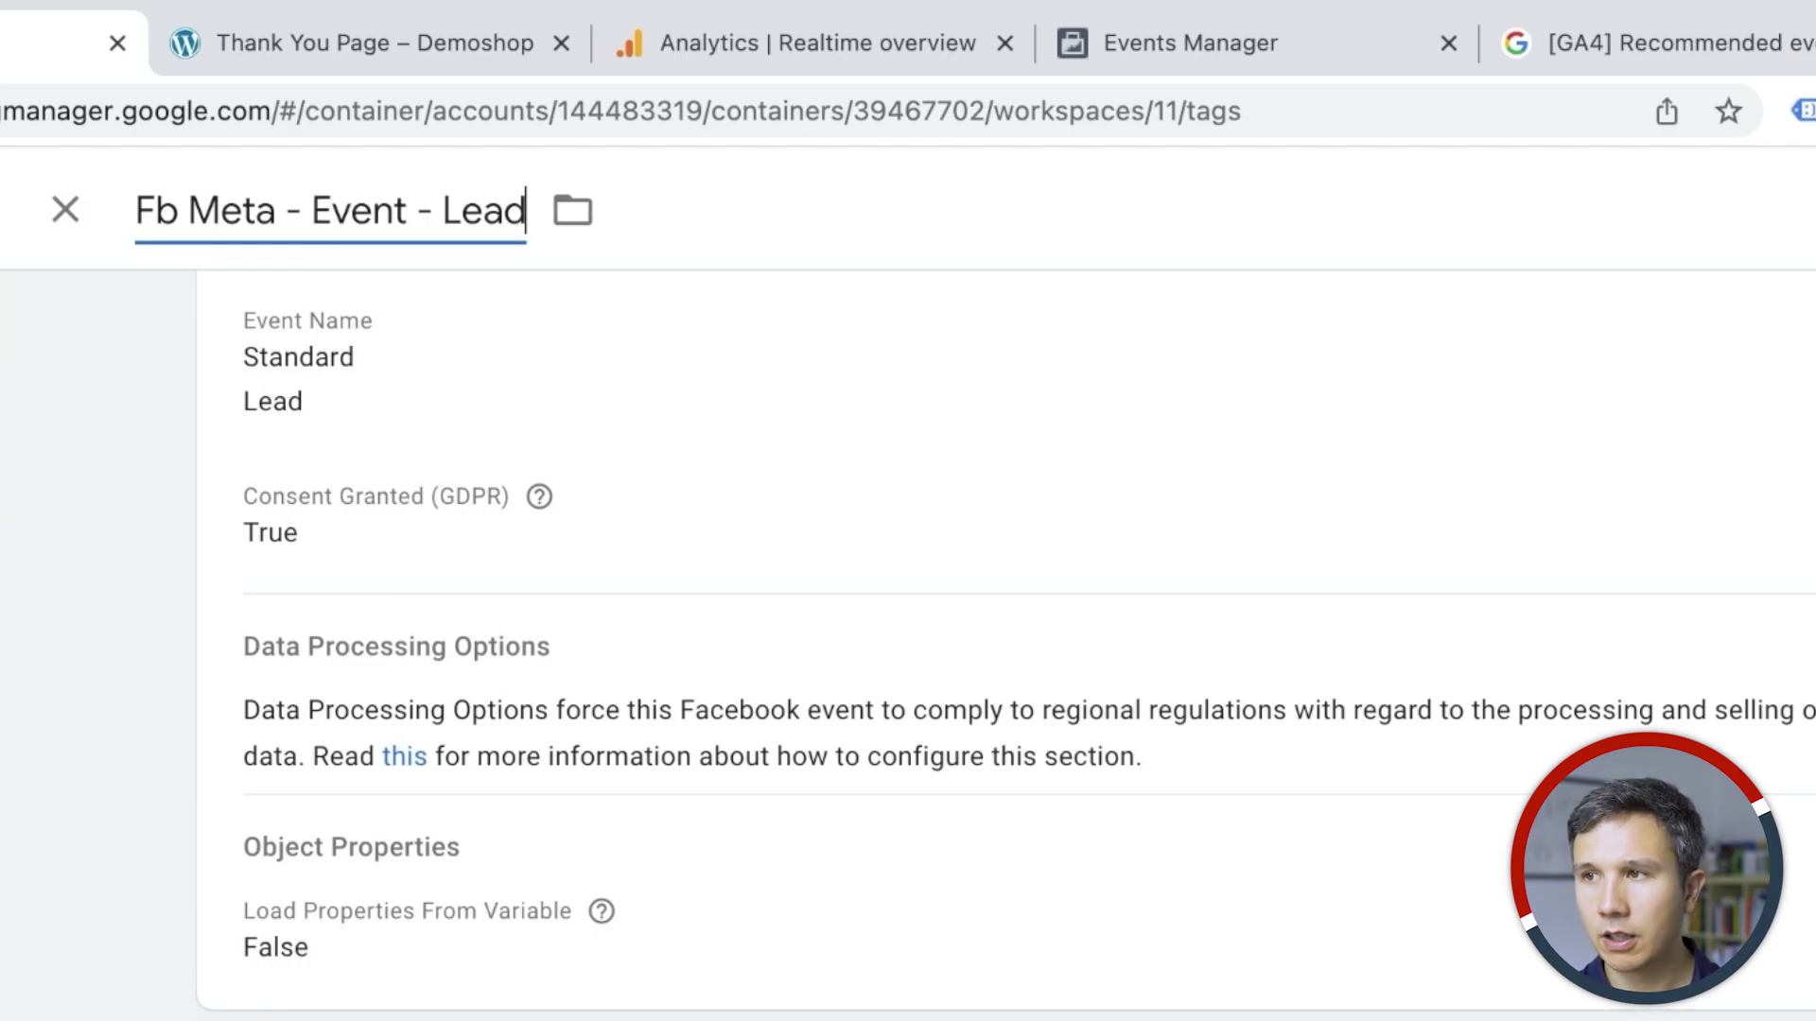
pyautogui.click(1665, 150)
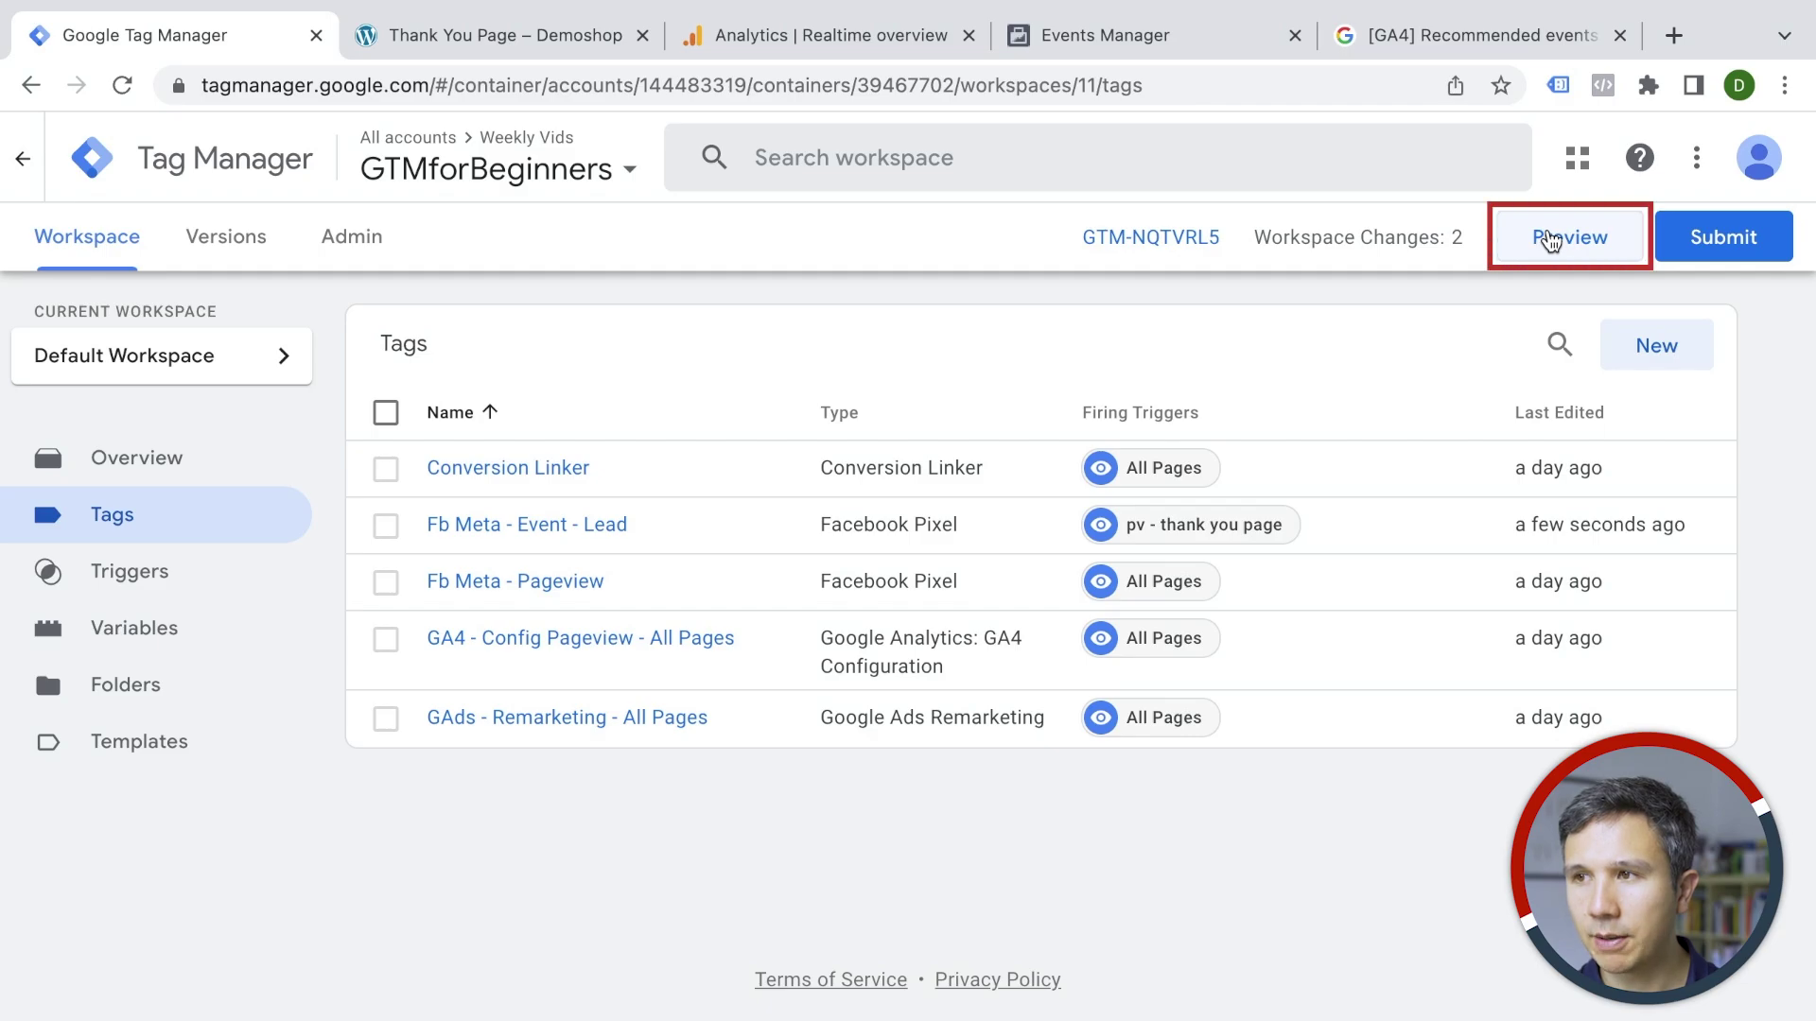
# Connect Tag Assistant preview to the Demoshop site and clear the pixel's earlier test event activity
pyautogui.click(1551, 240)
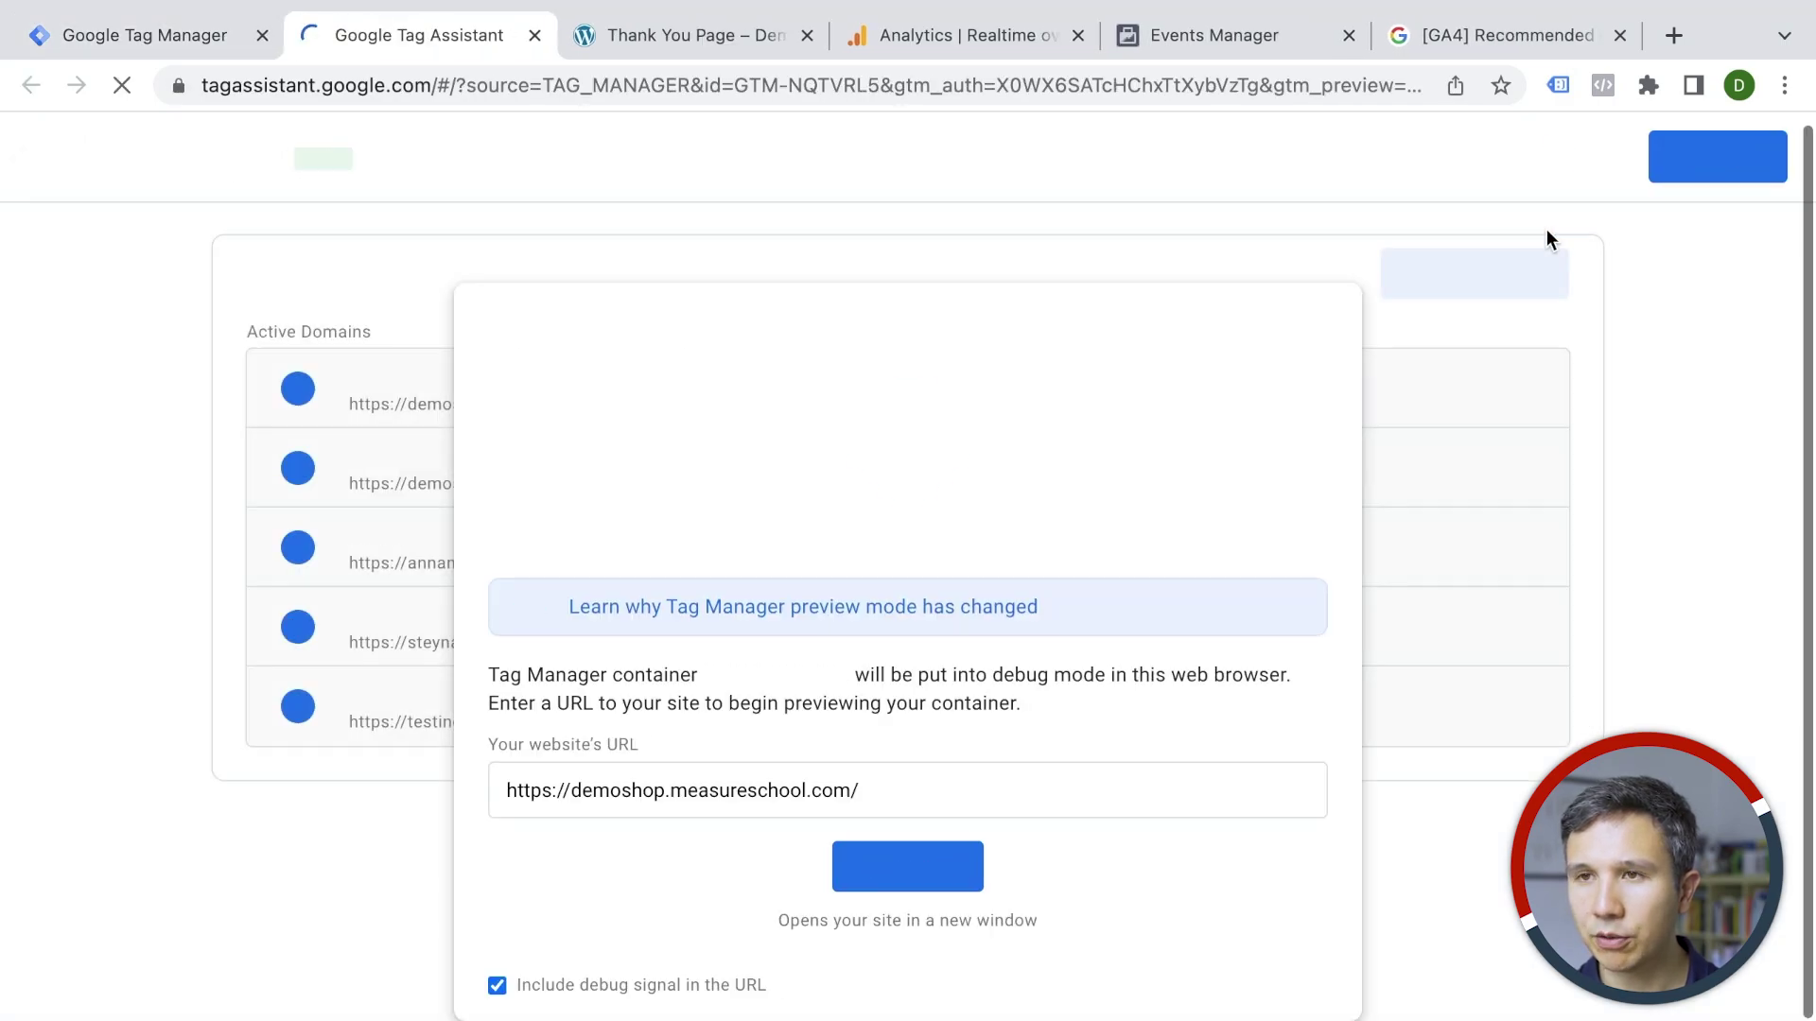
pyautogui.click(917, 868)
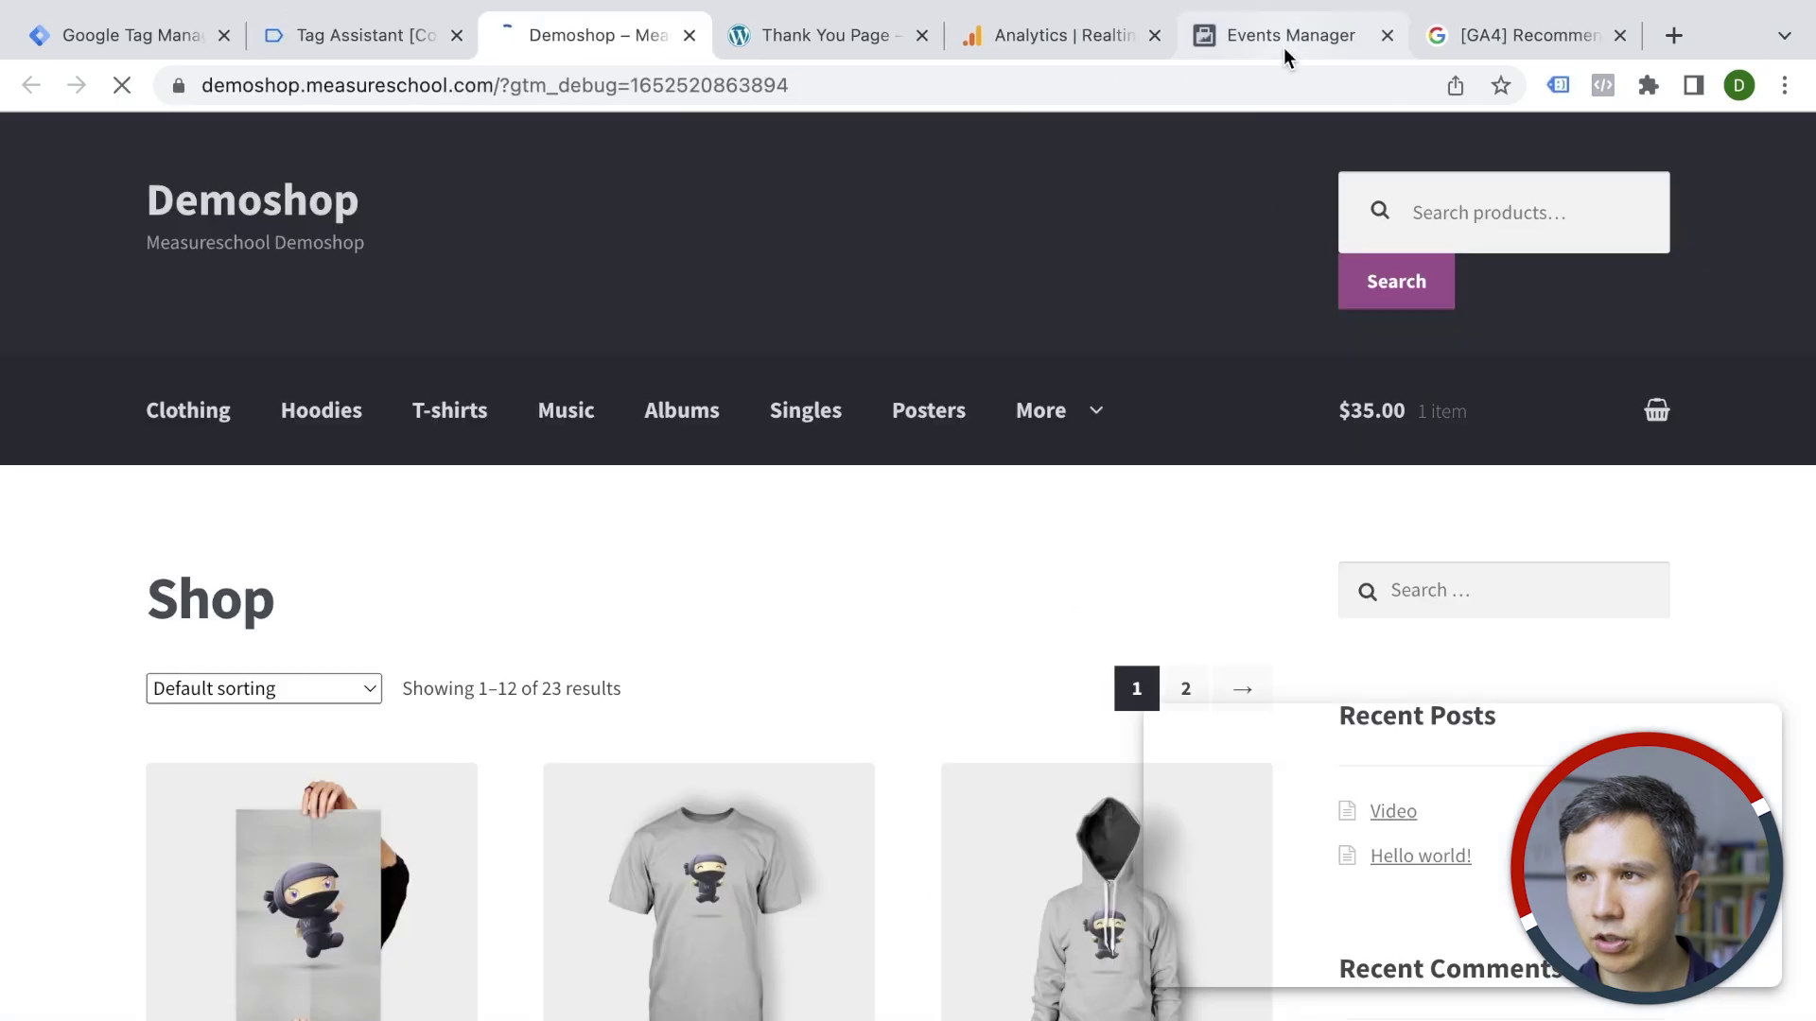
pyautogui.click(1283, 50)
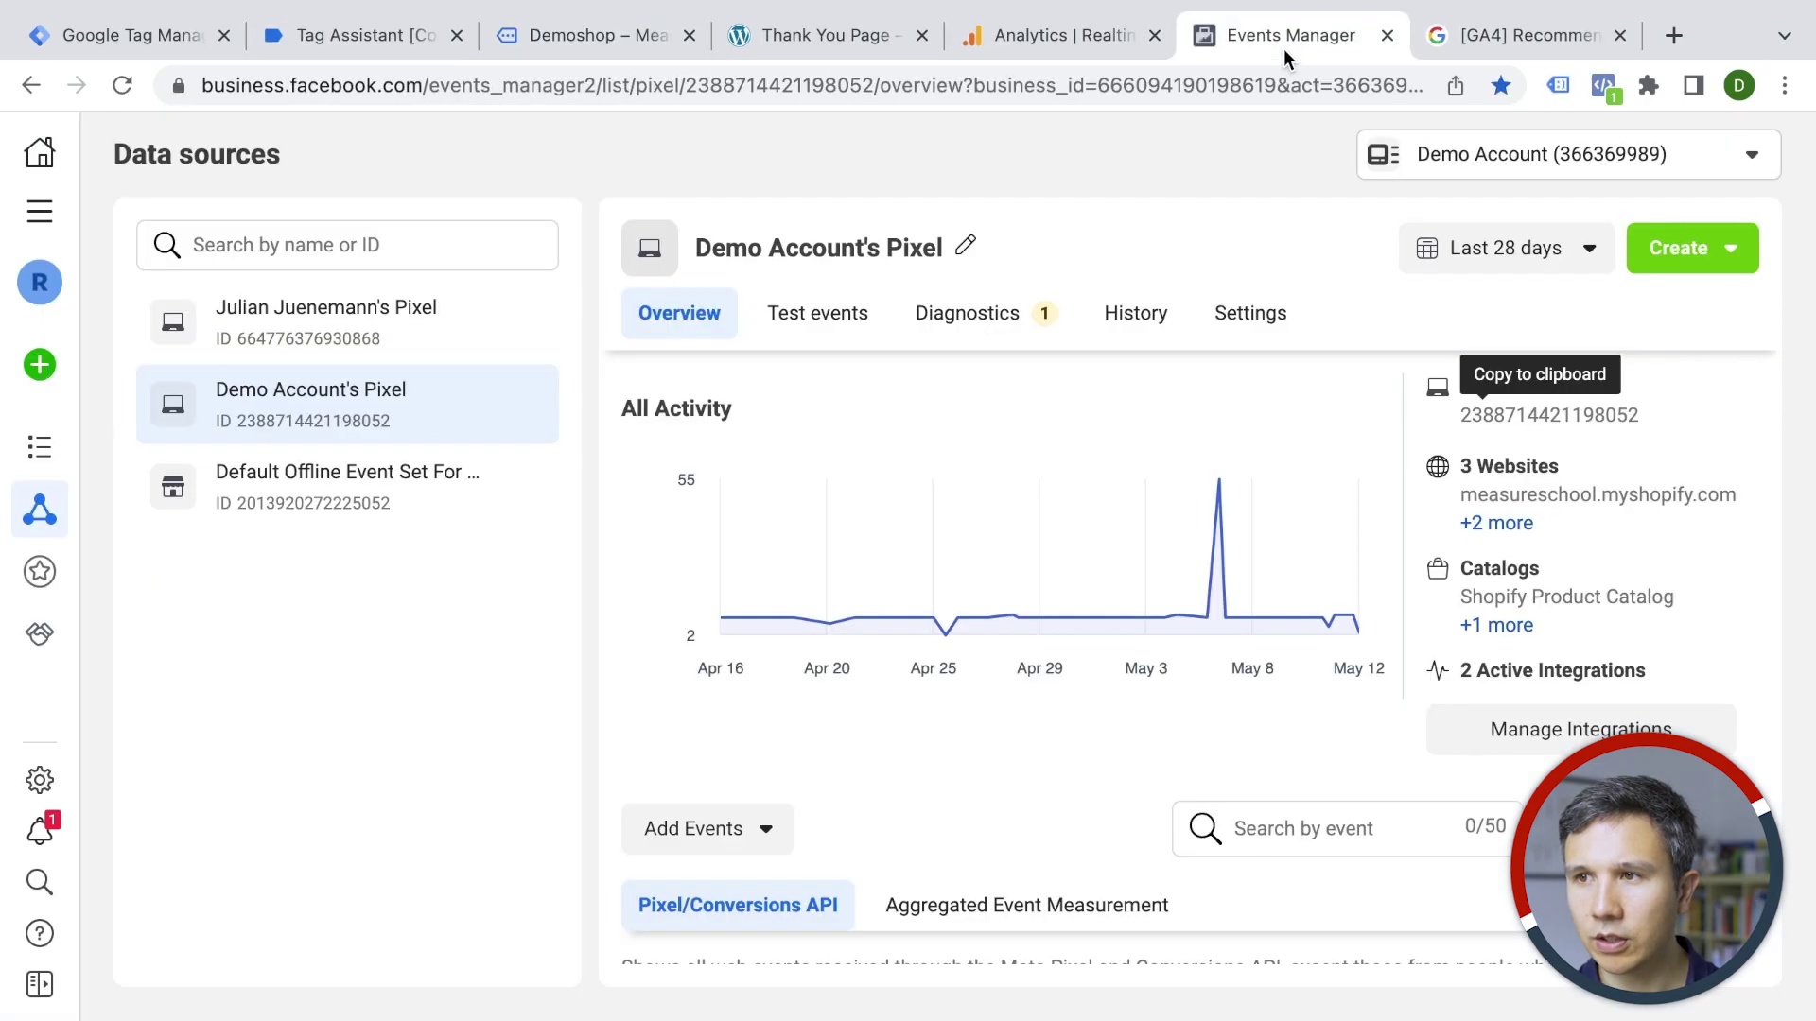
pyautogui.click(823, 315)
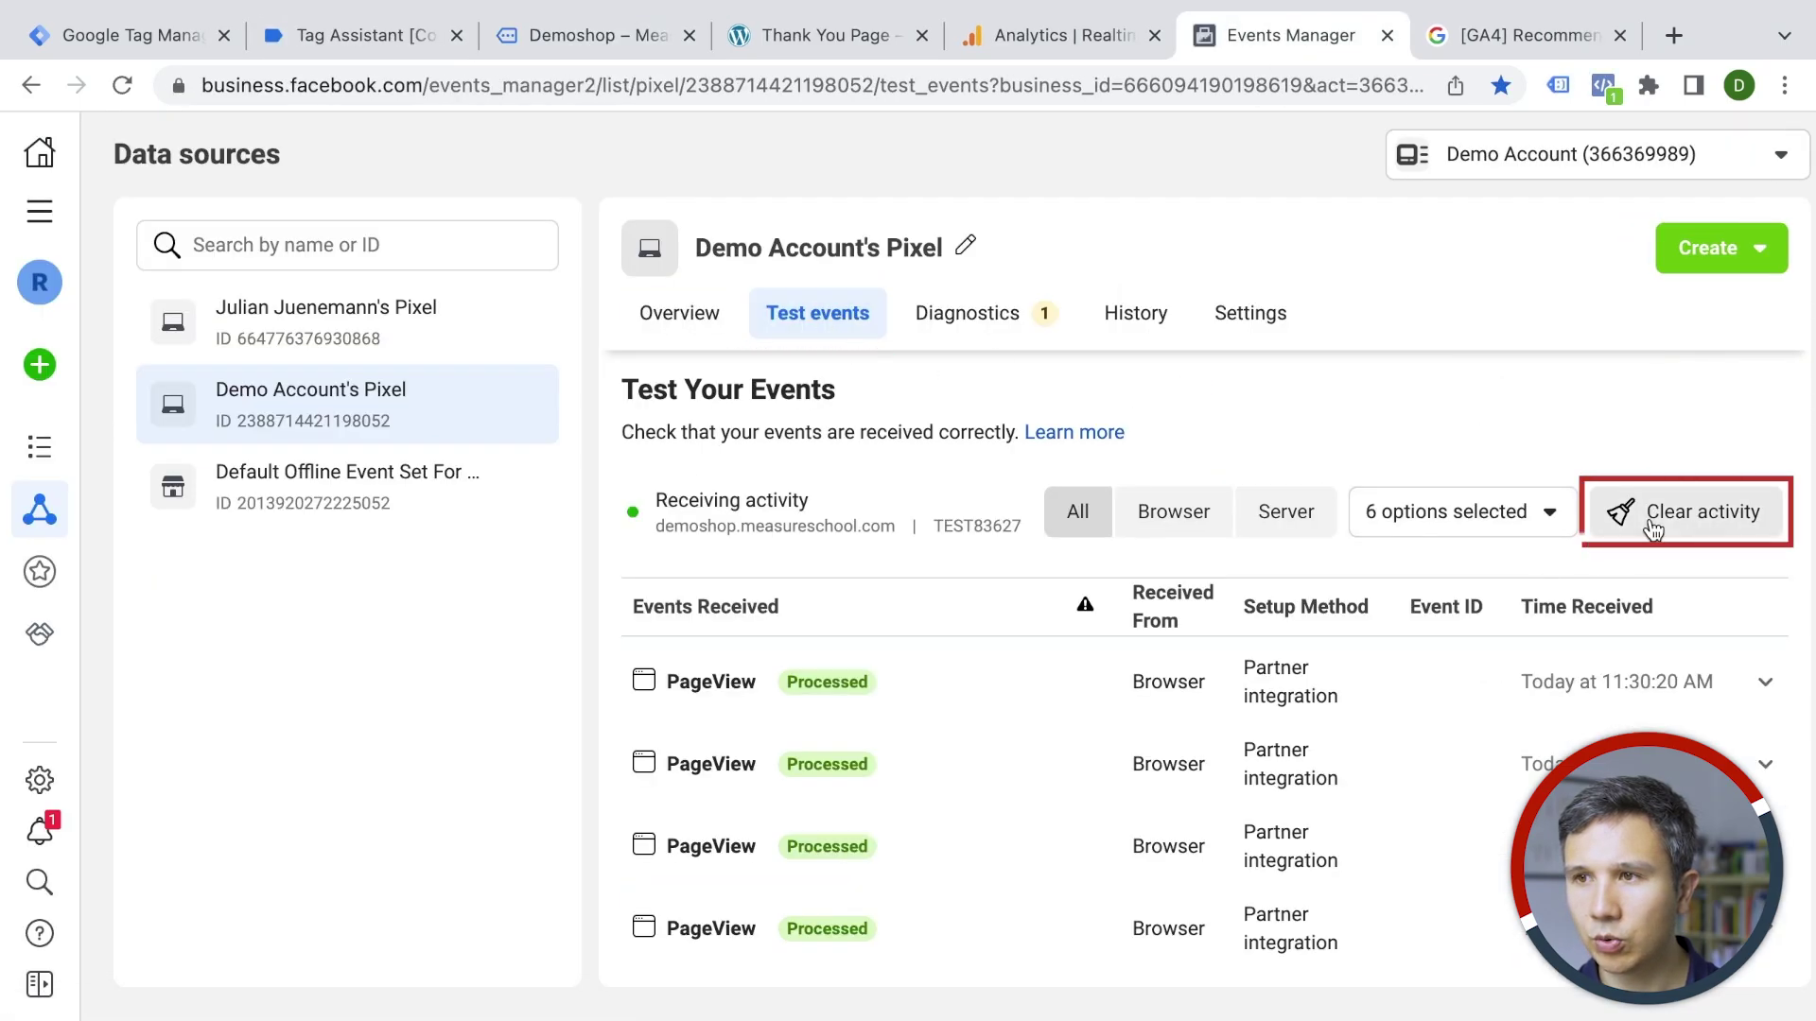
pyautogui.click(1652, 529)
pyautogui.click(1216, 543)
pyautogui.click(362, 44)
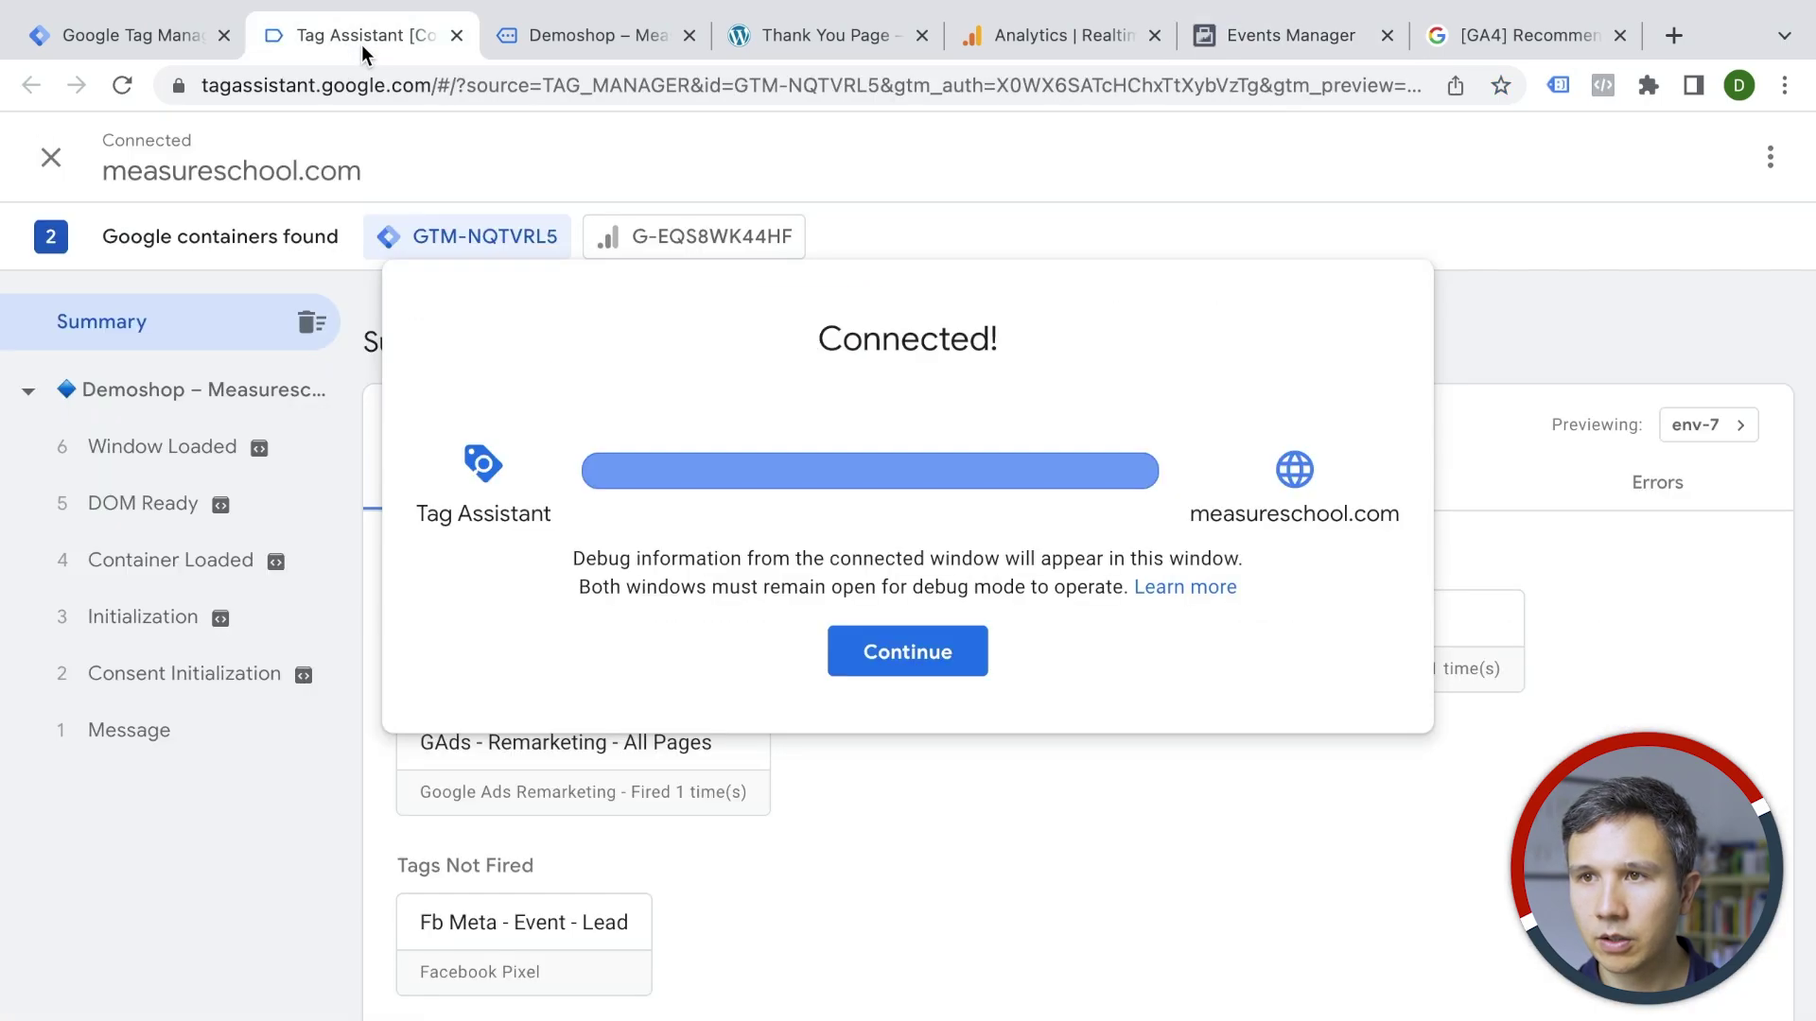
# In the debug shop tab, submit the Contact Us form with saved details and return to Tag Assistant
pyautogui.click(541, 43)
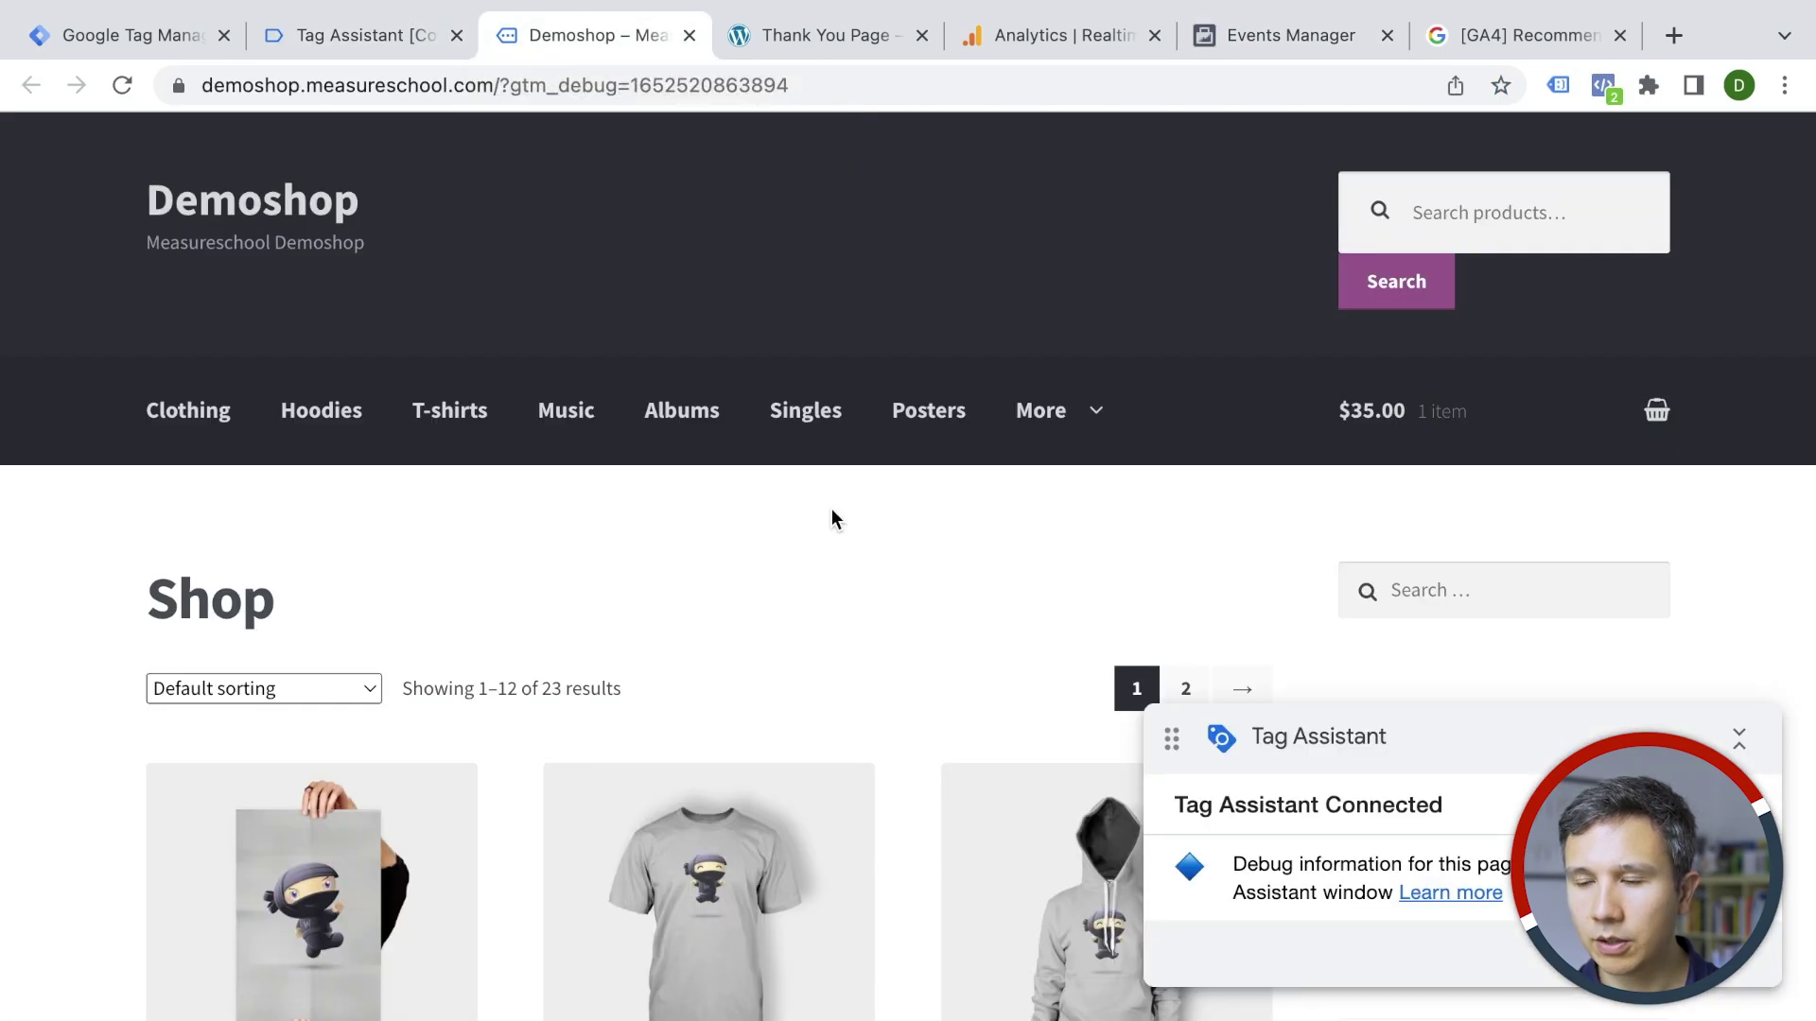
pyautogui.moveTo(1057, 410)
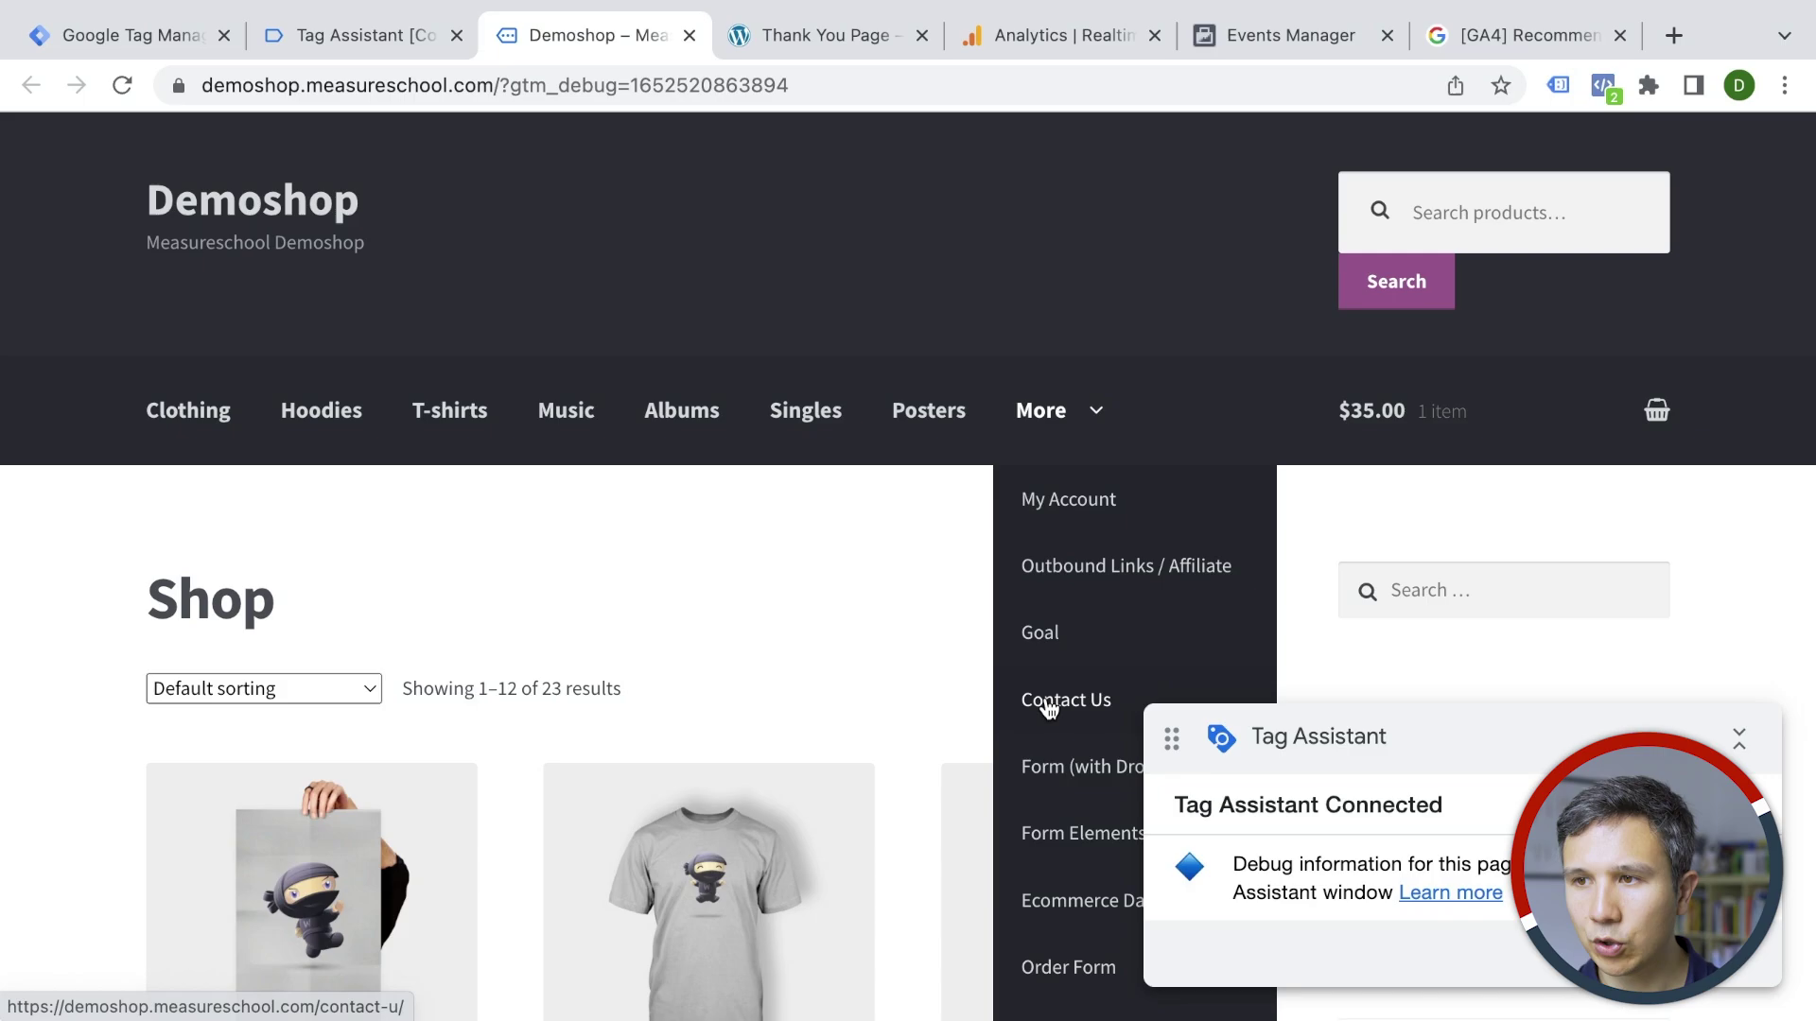
pyautogui.click(1047, 701)
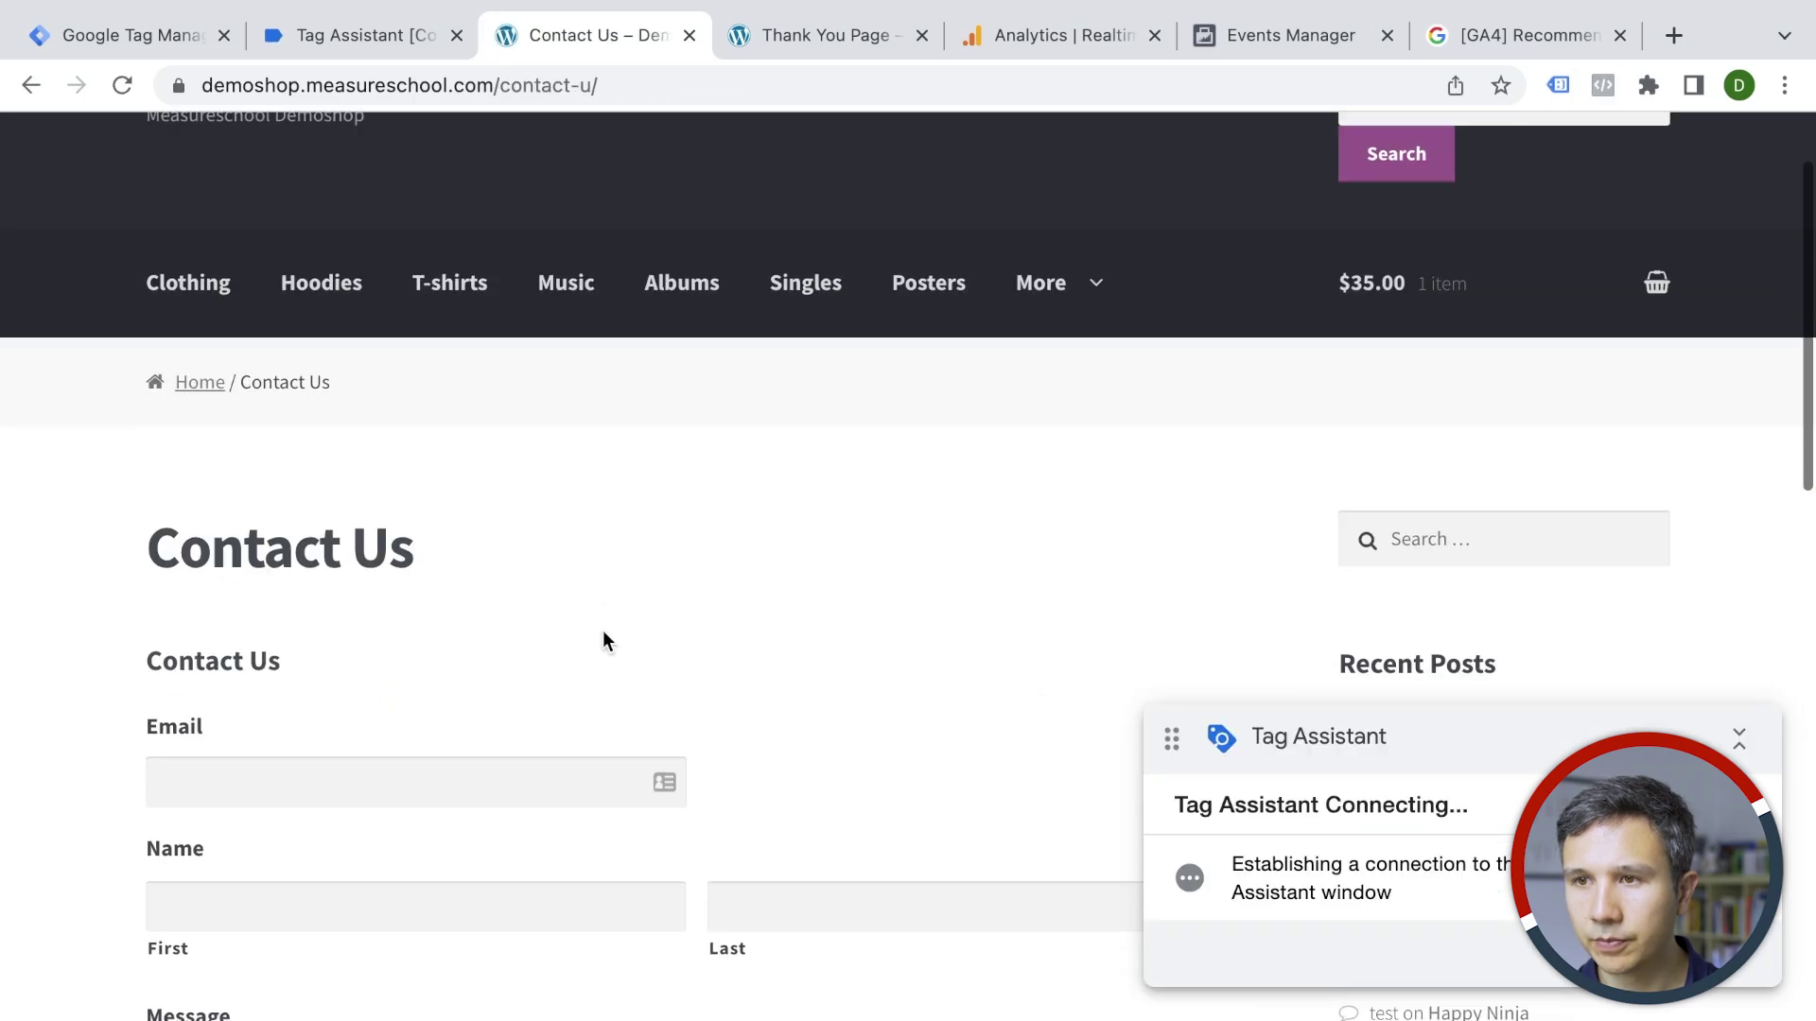
pyautogui.scroll(-3, 602, 630)
pyautogui.click(494, 270)
pyautogui.click(418, 350)
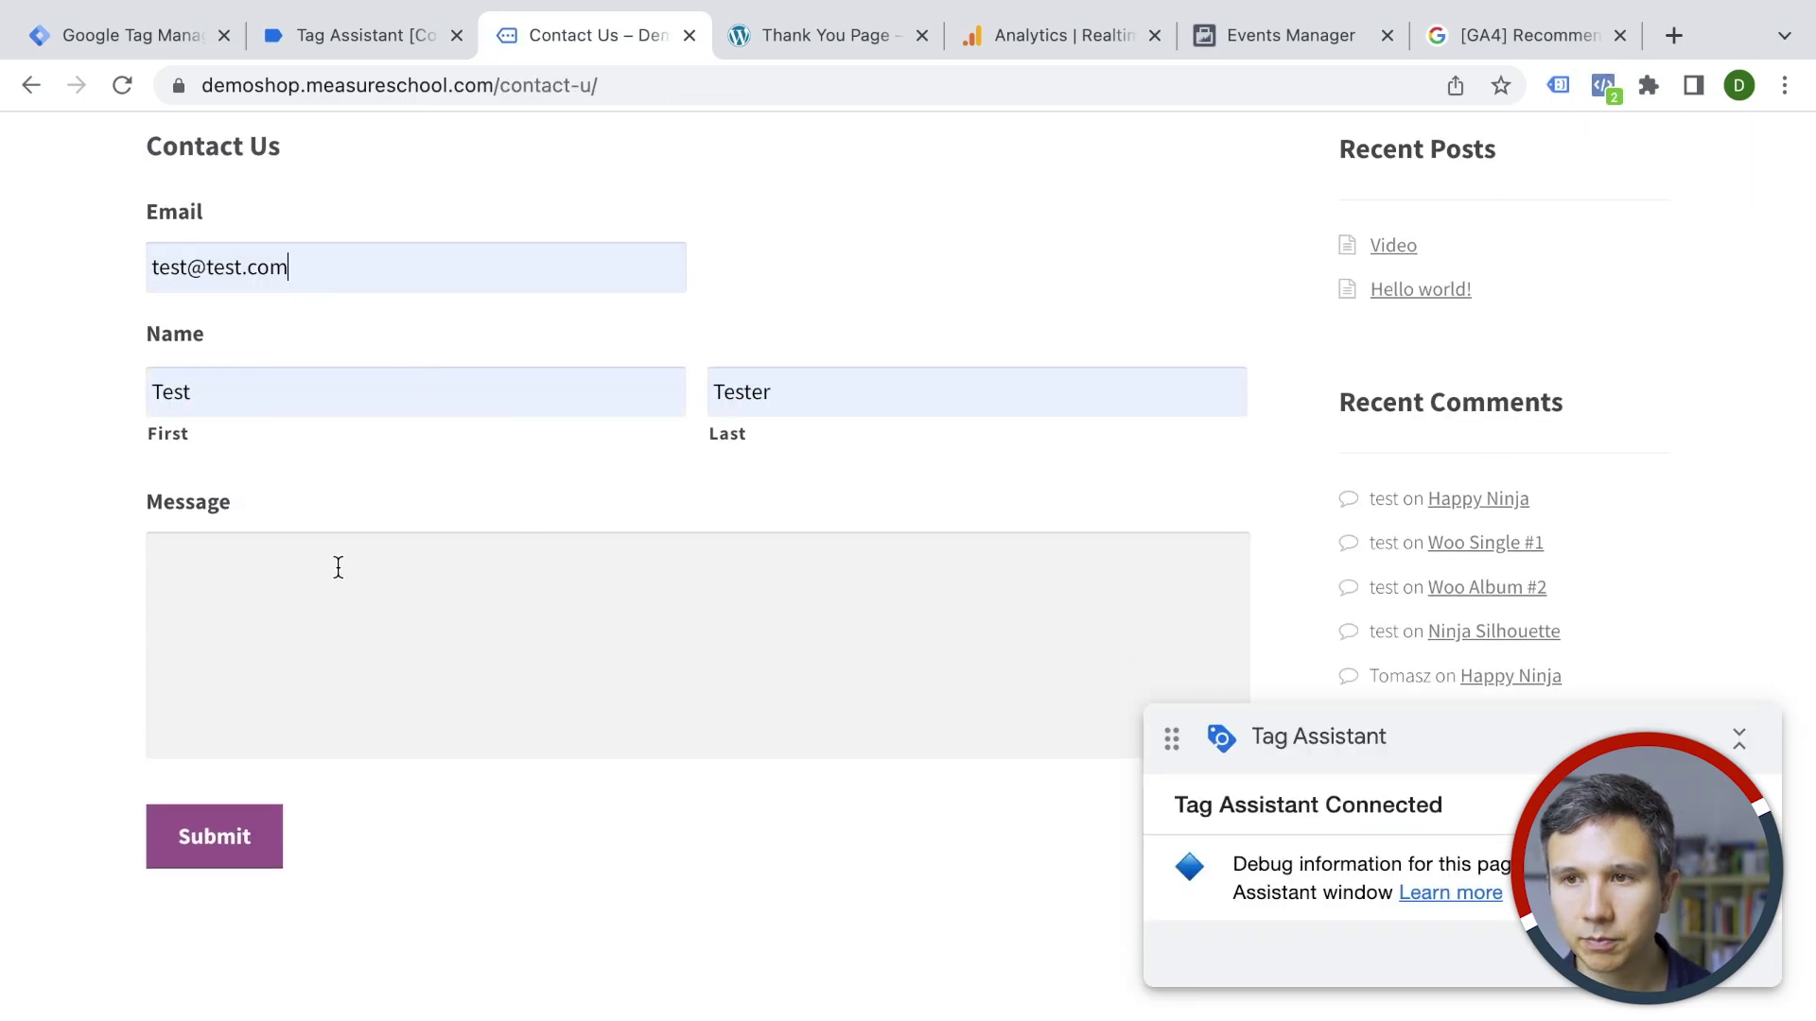
pyautogui.click(336, 568)
pyautogui.write('test')
pyautogui.click(202, 837)
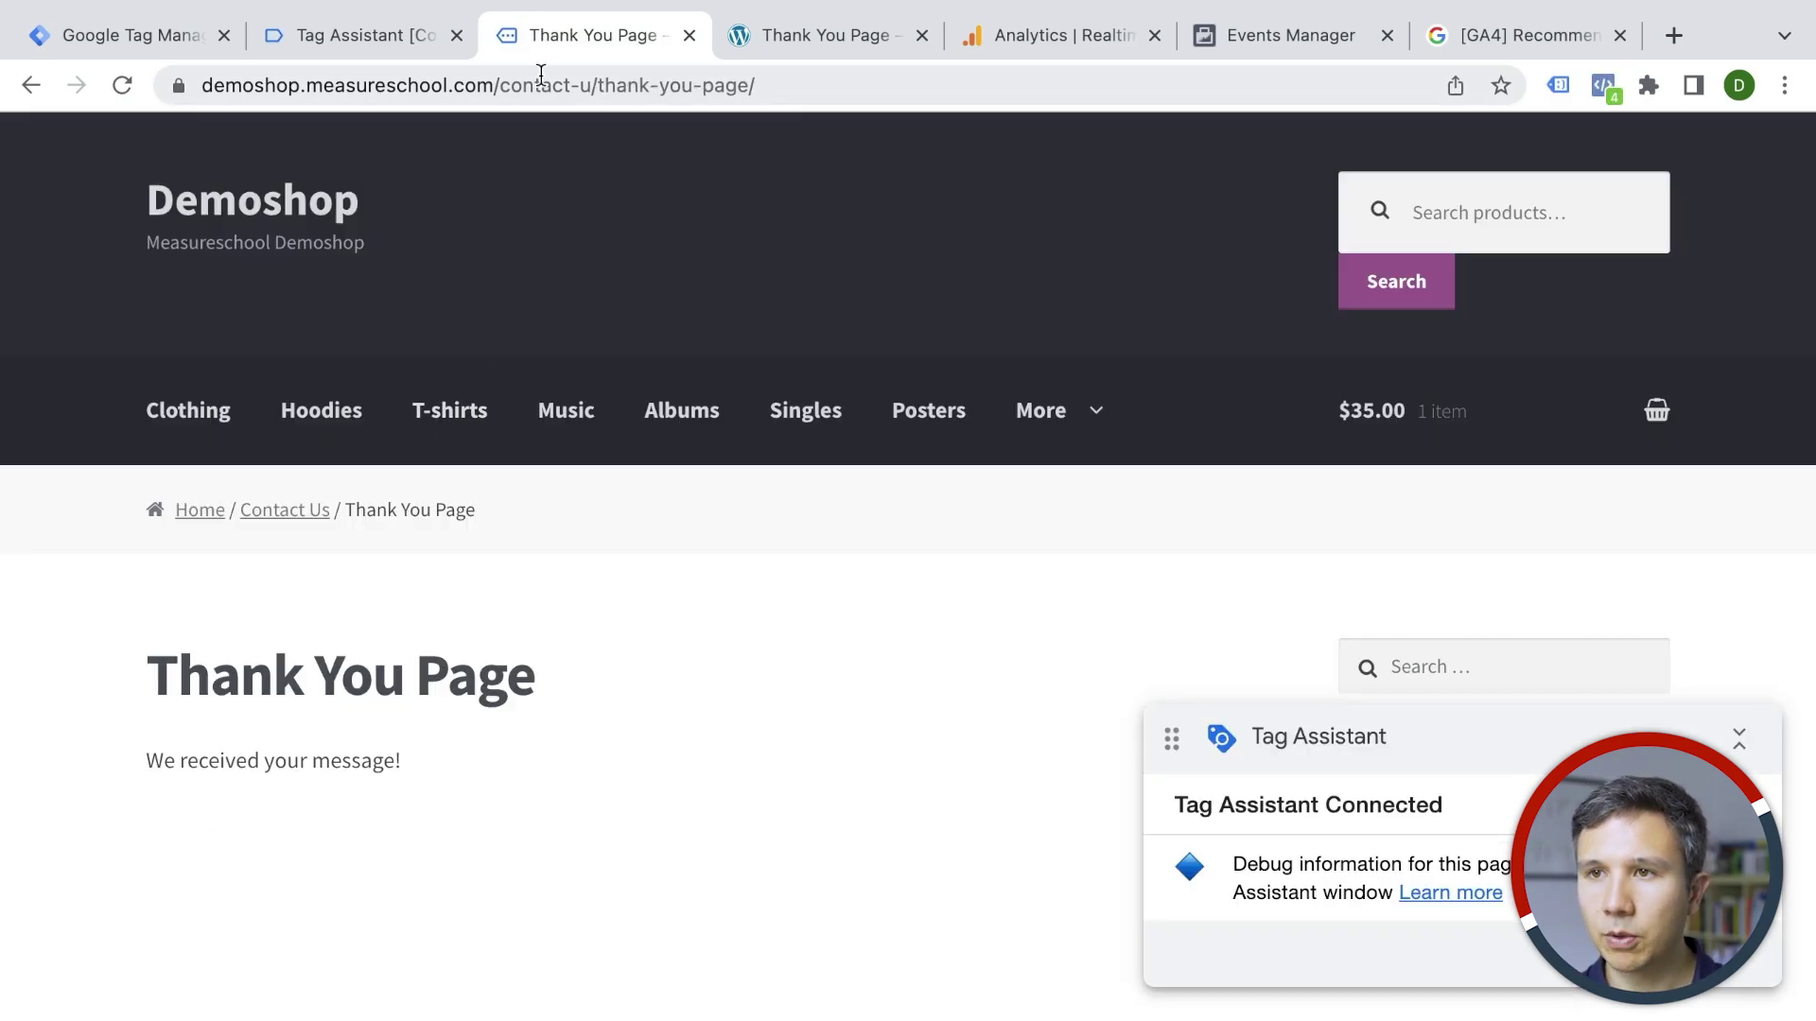
pyautogui.click(372, 37)
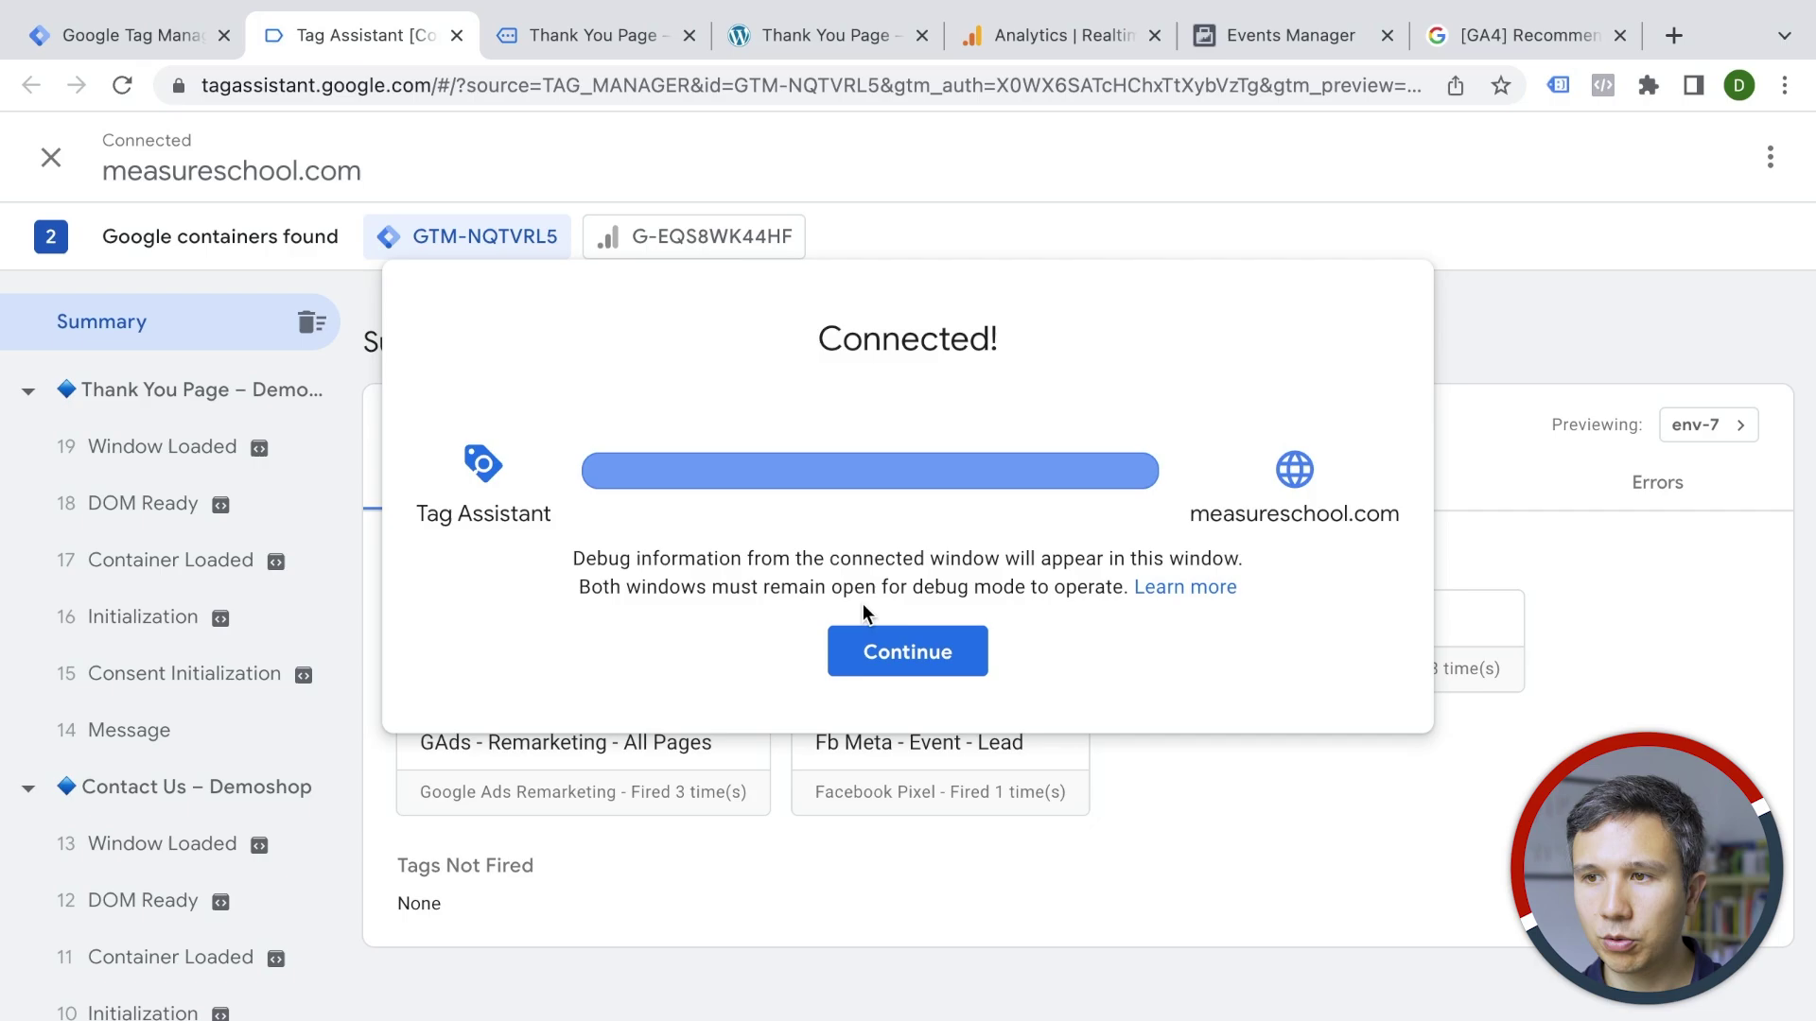
# Inspect the Fb Meta - Event - Lead tag details for the Thank You page events
pyautogui.click(857, 653)
pyautogui.click(198, 390)
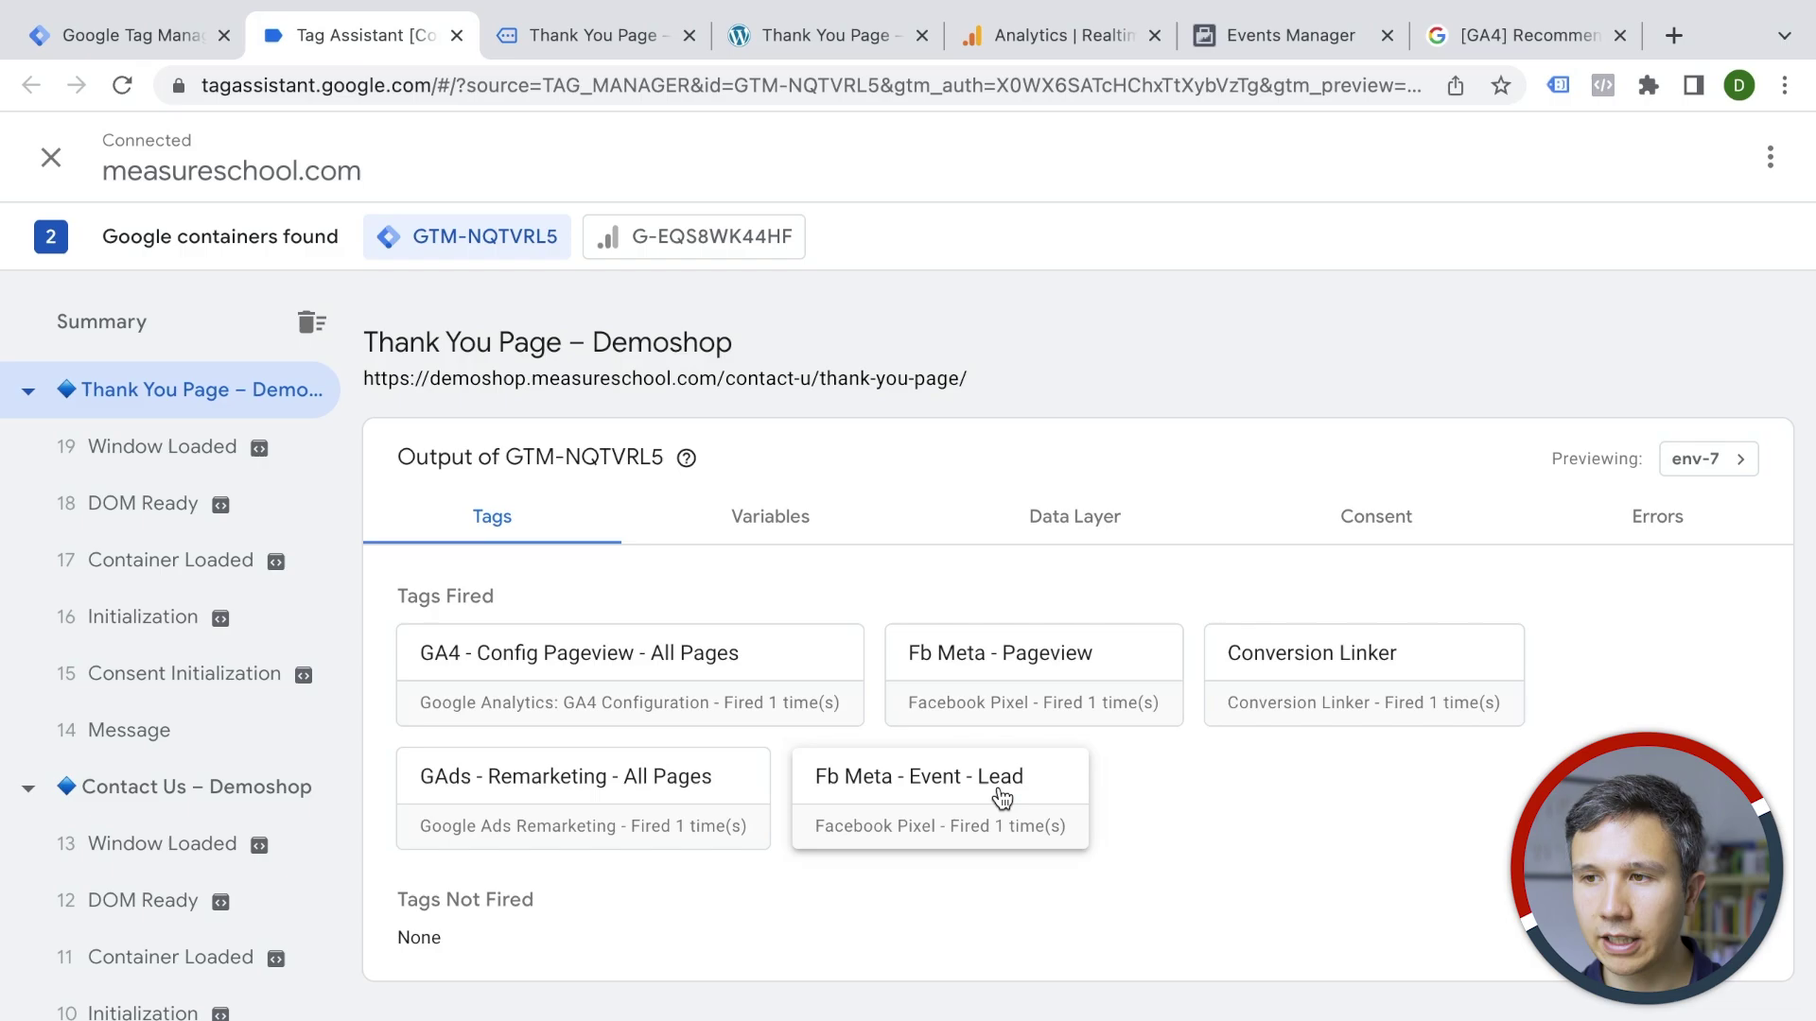
pyautogui.click(1001, 798)
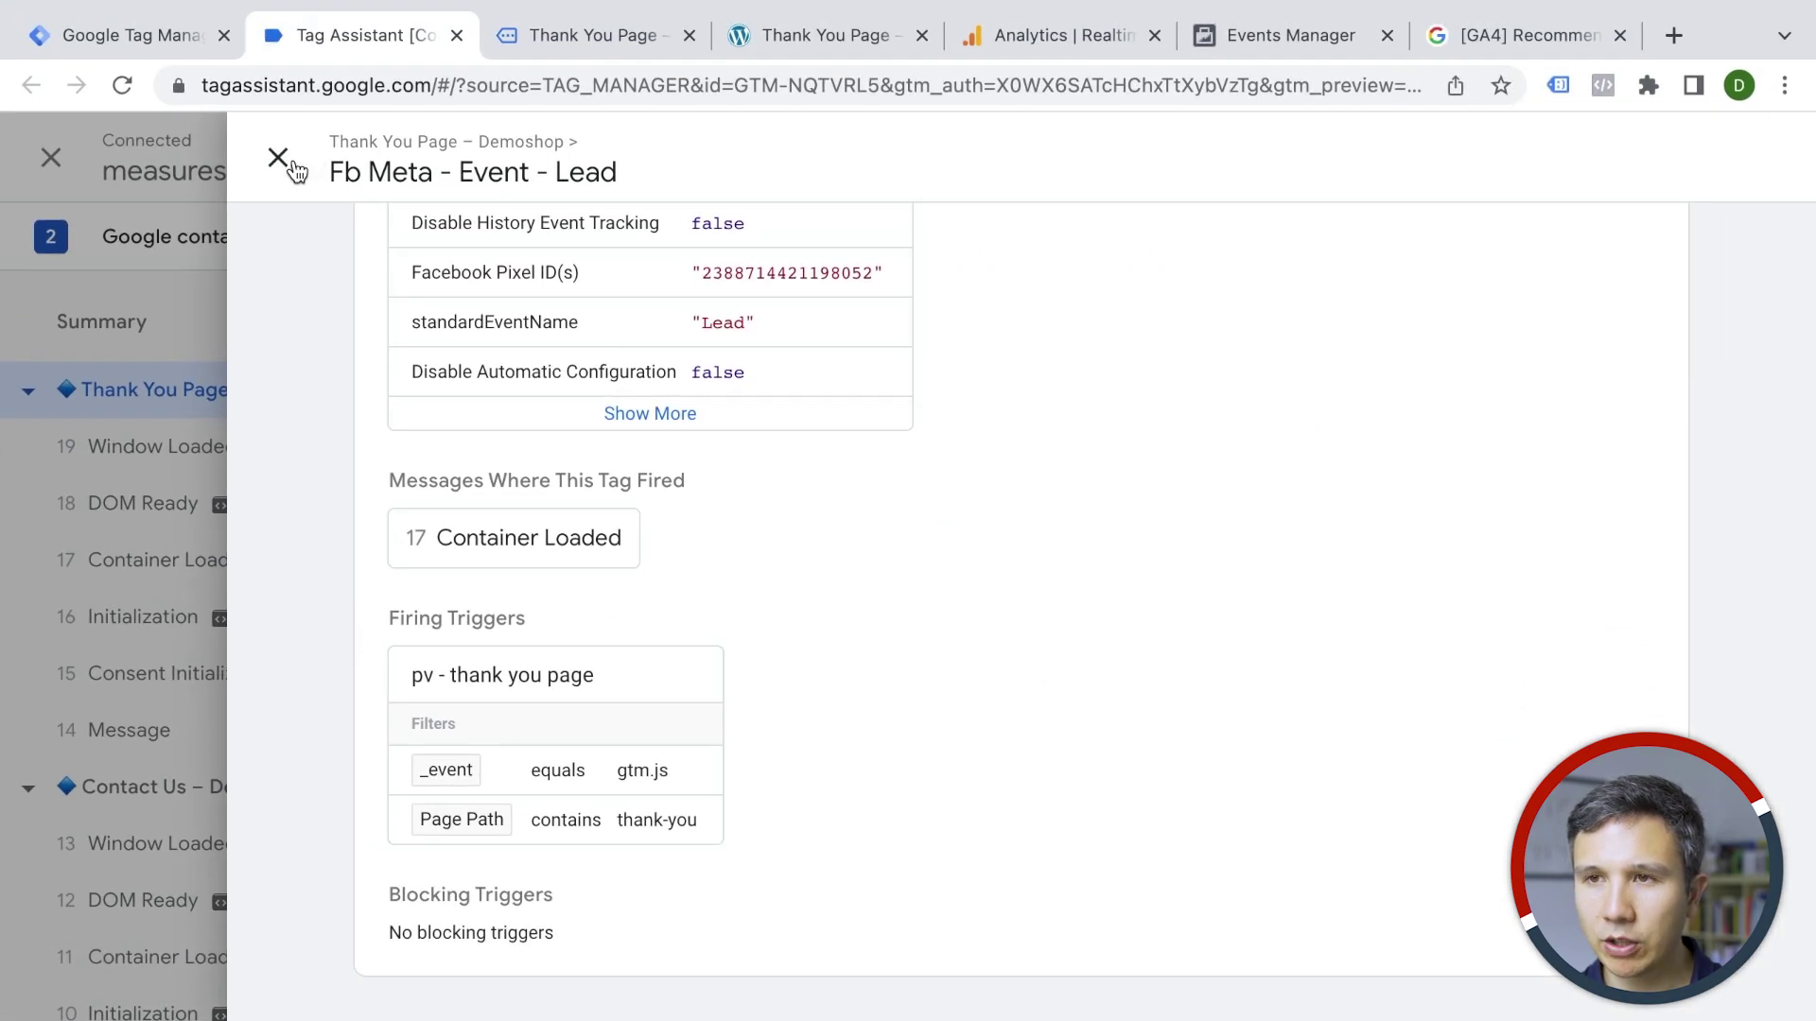
pyautogui.click(279, 159)
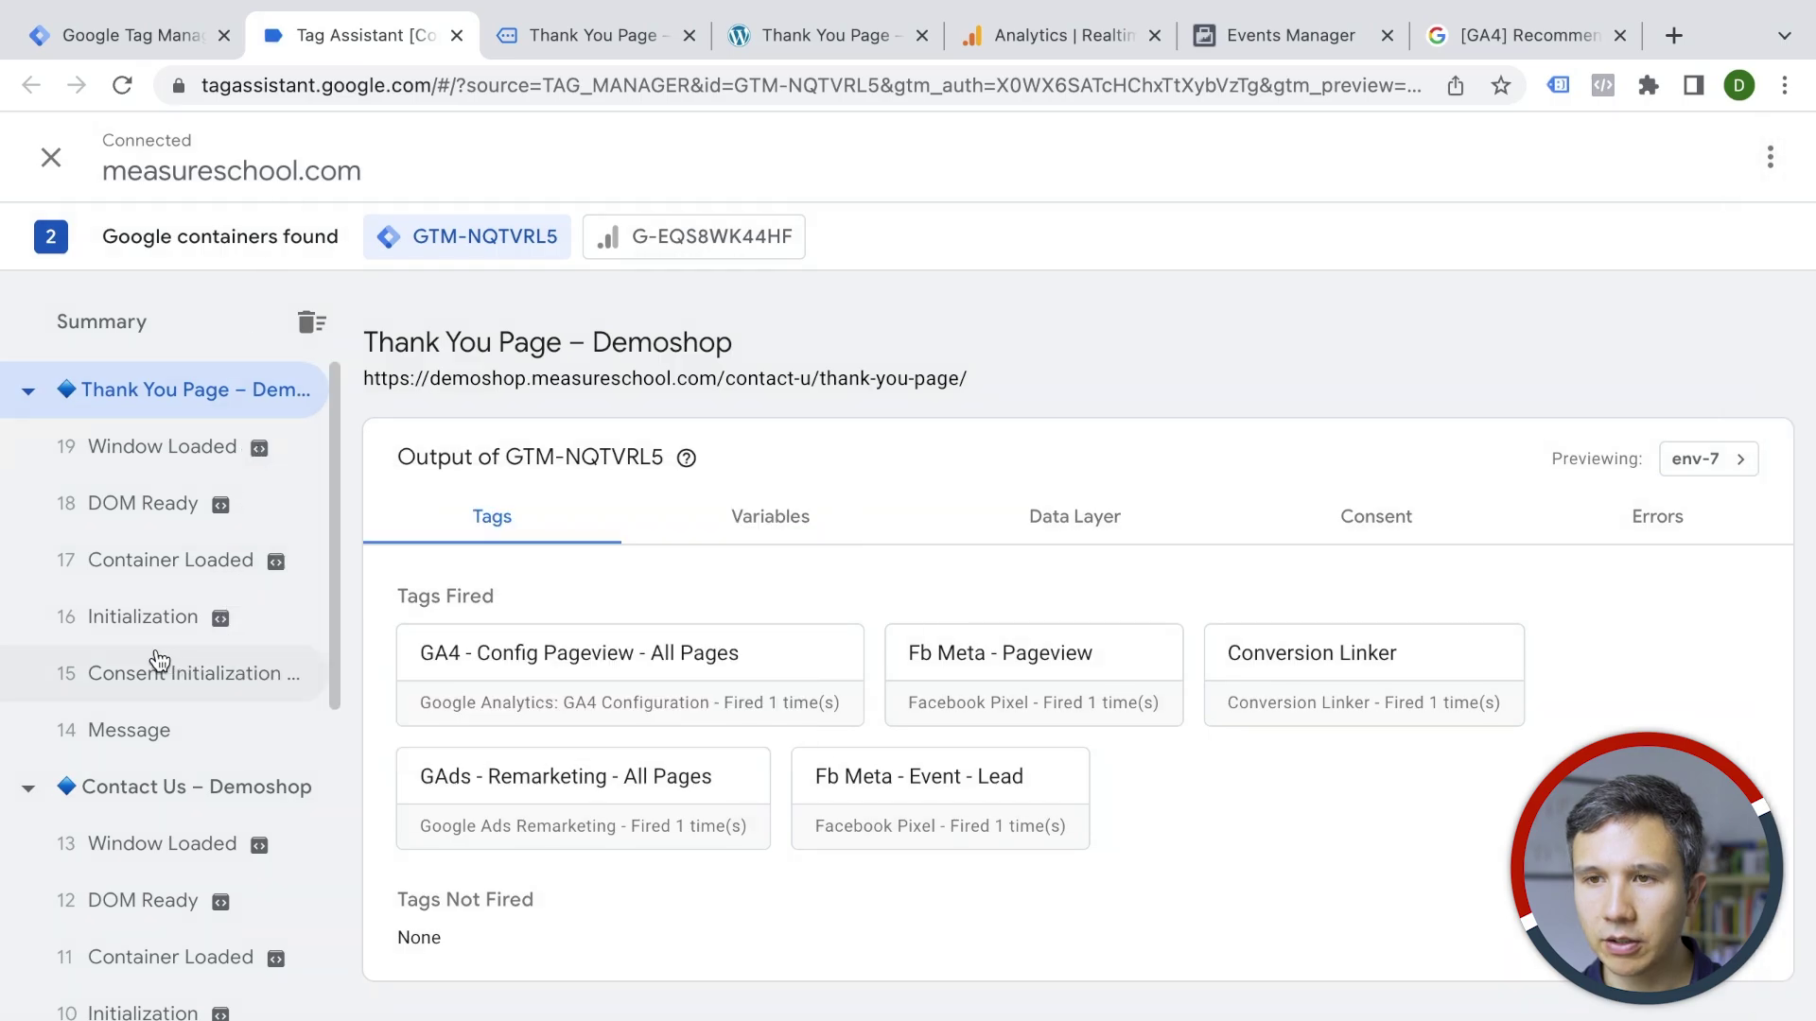
pyautogui.click(153, 562)
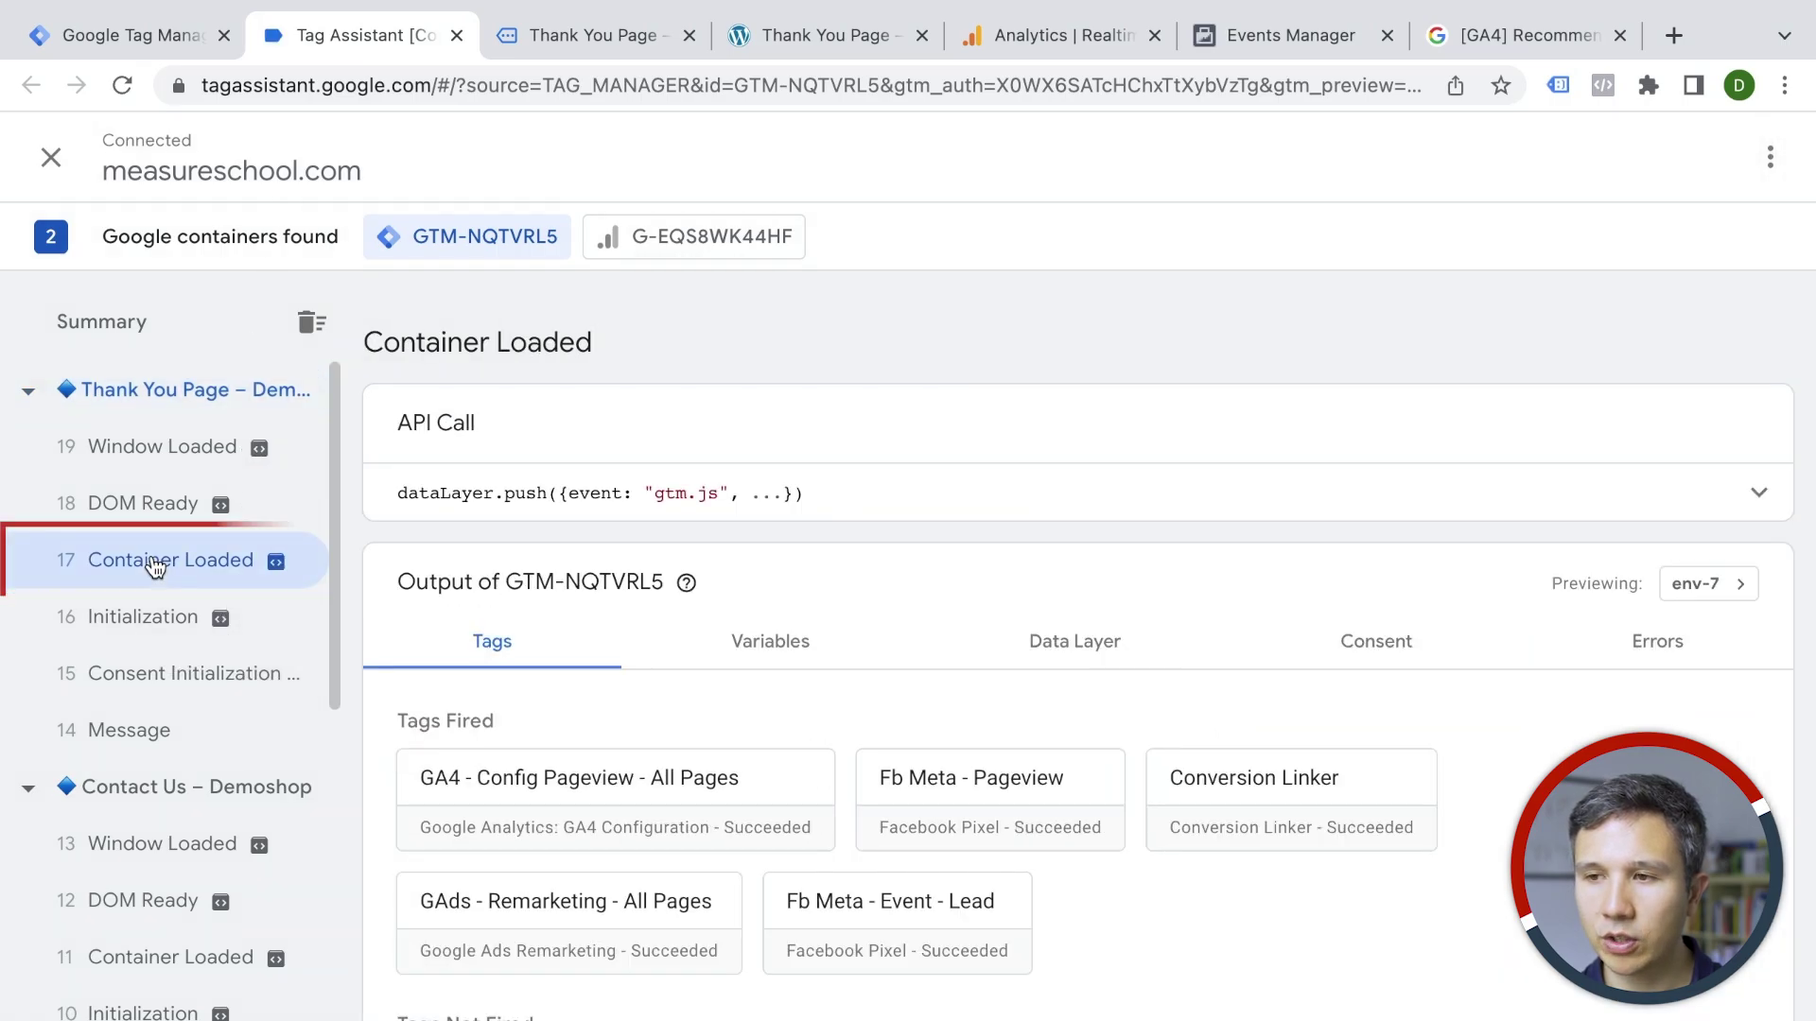
pyautogui.scroll(-2, 727, 697)
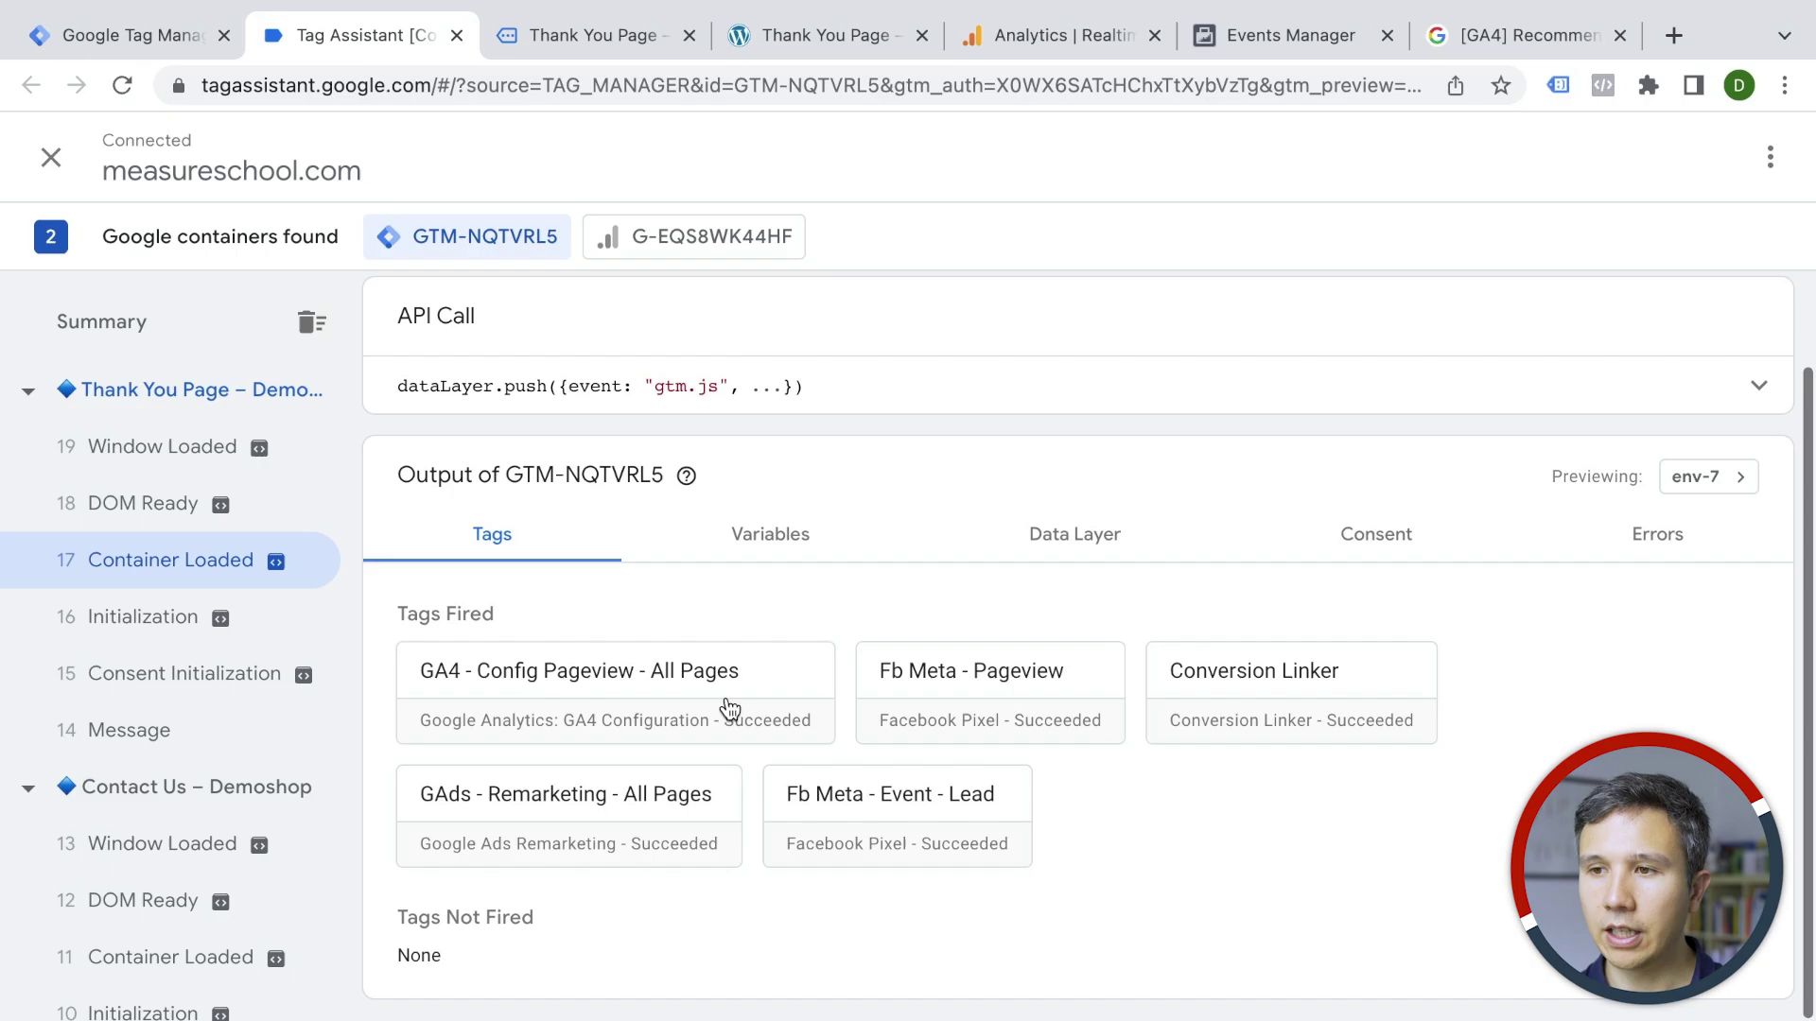
pyautogui.click(900, 818)
pyautogui.scroll(-2, 871, 611)
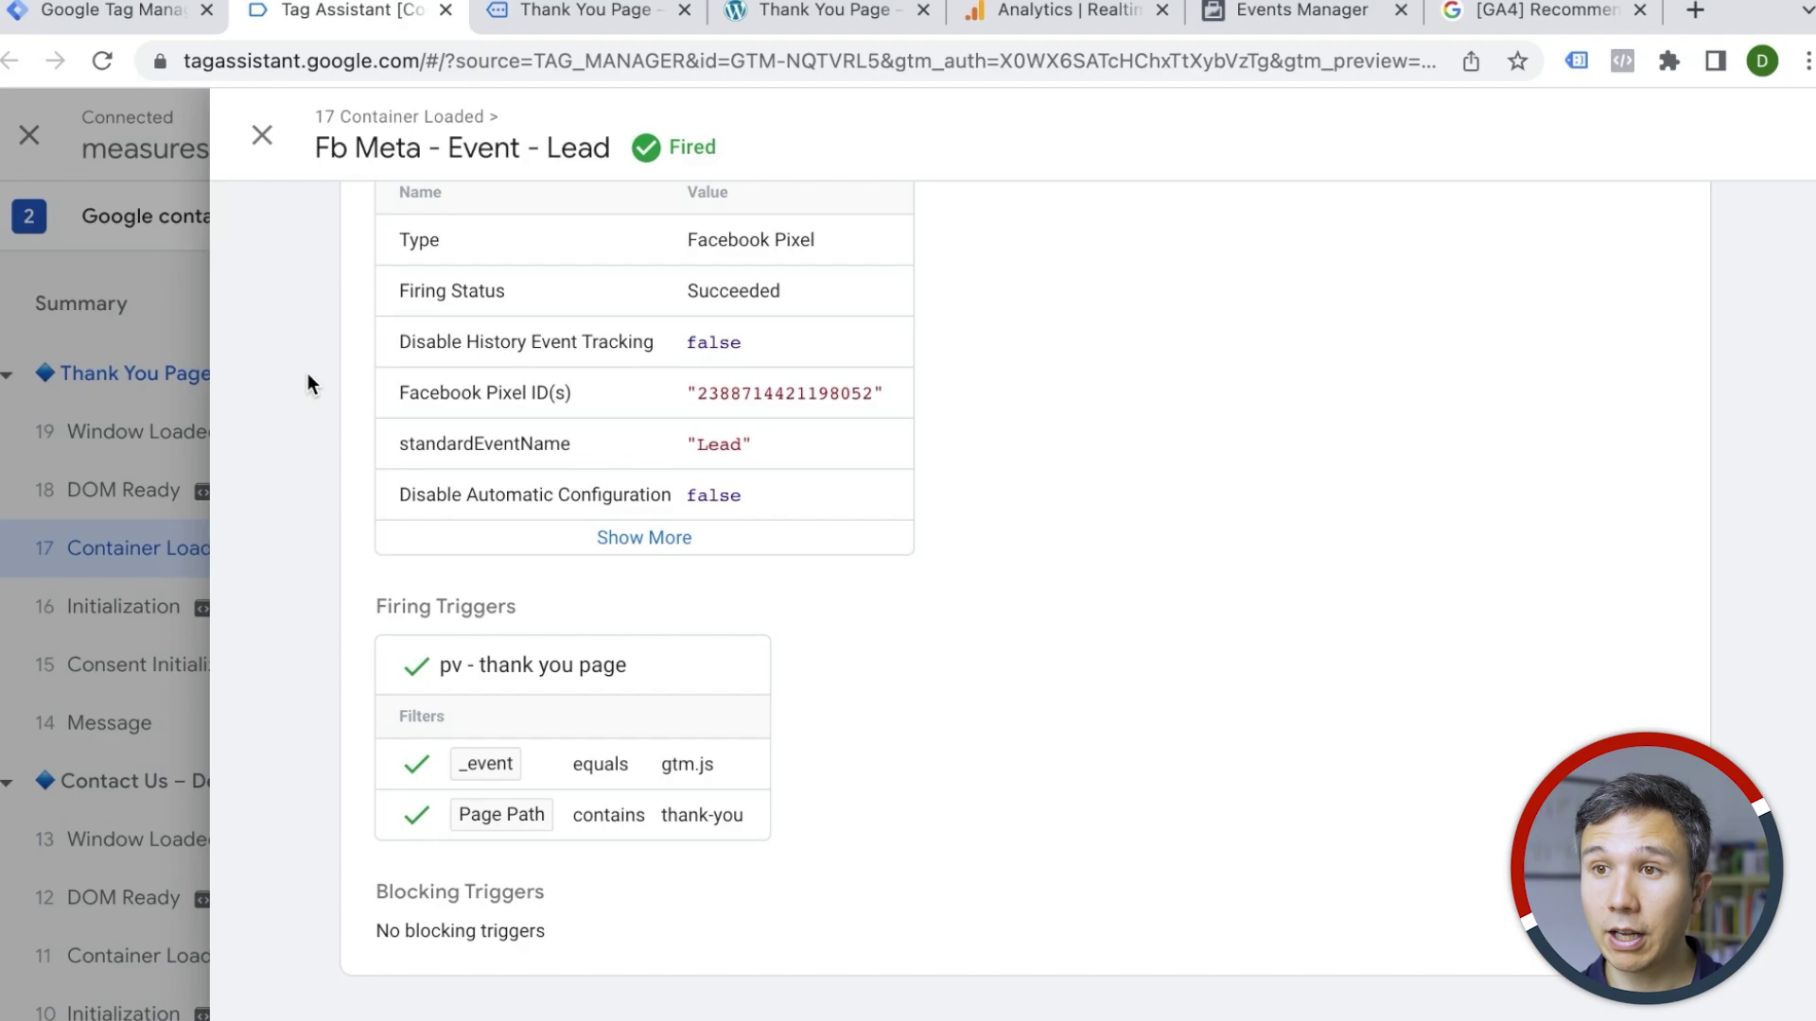
pyautogui.click(146, 639)
pyautogui.scroll(-2, 147, 643)
# Check why the Lead tag didn't fire at Contact Us Container Loaded, then reopen the thank-you page
pyautogui.click(123, 650)
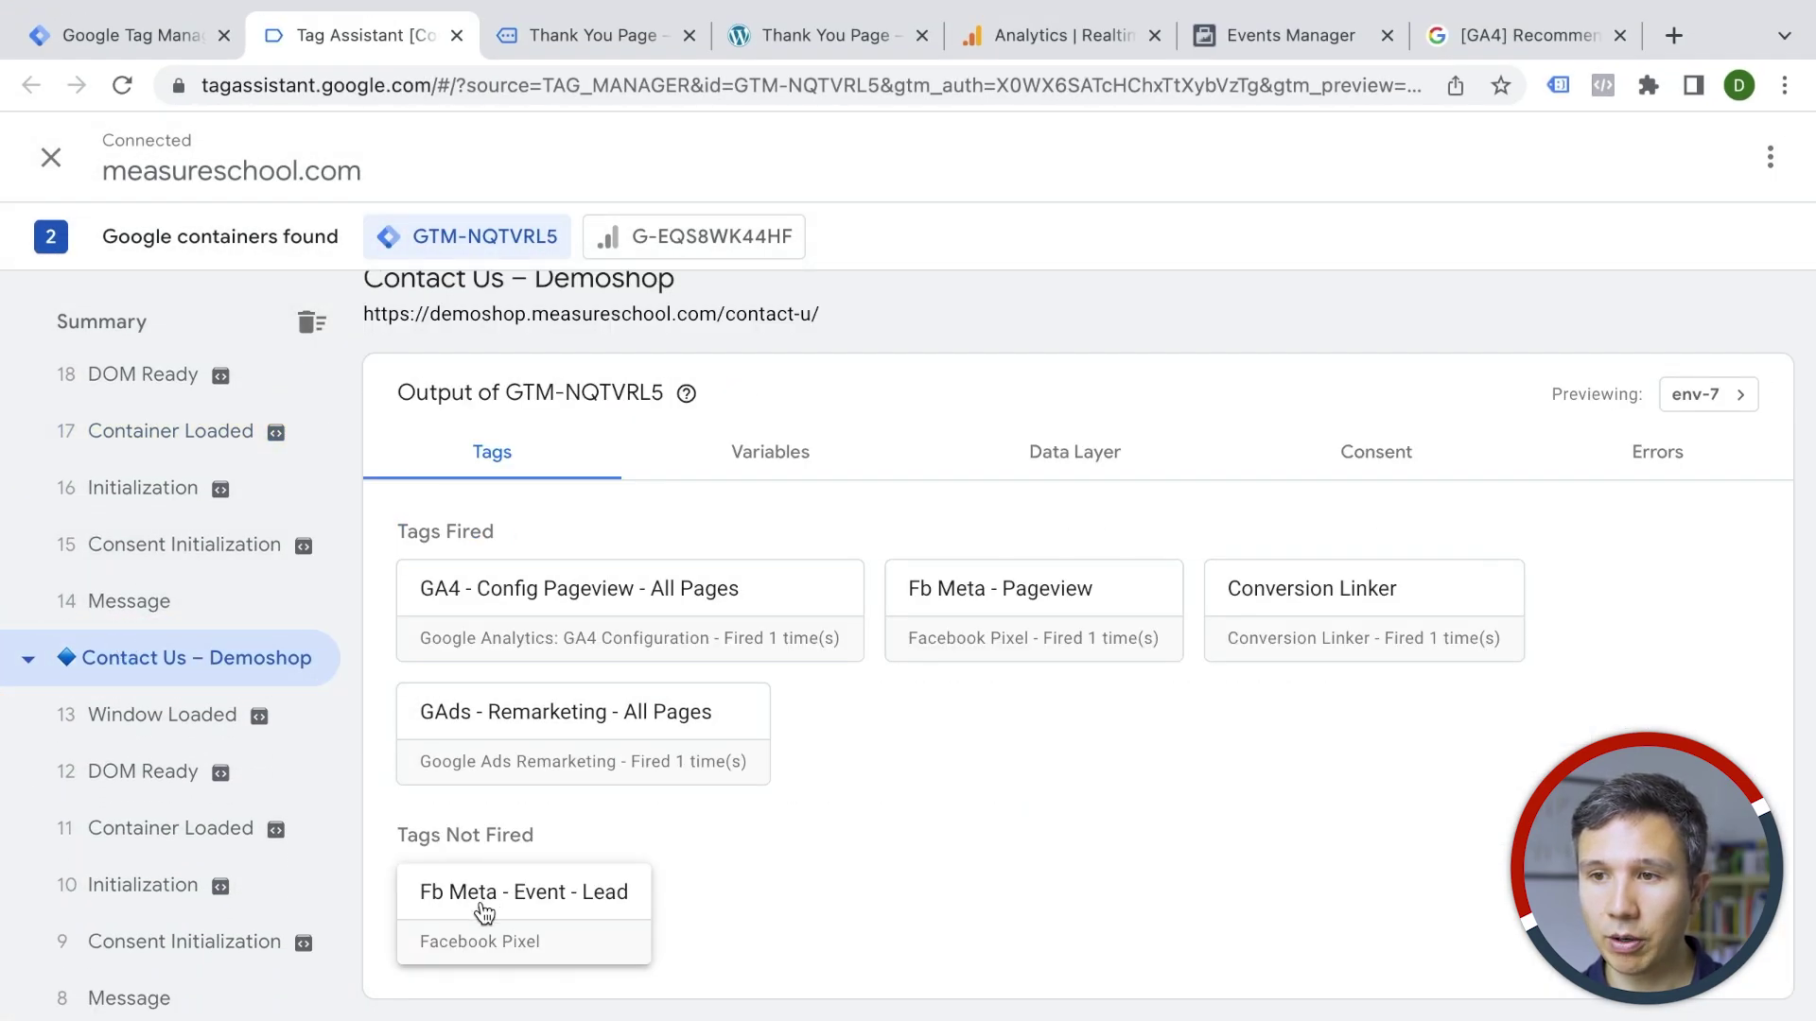
pyautogui.click(130, 944)
pyautogui.scroll(-2, 133, 940)
pyautogui.click(152, 725)
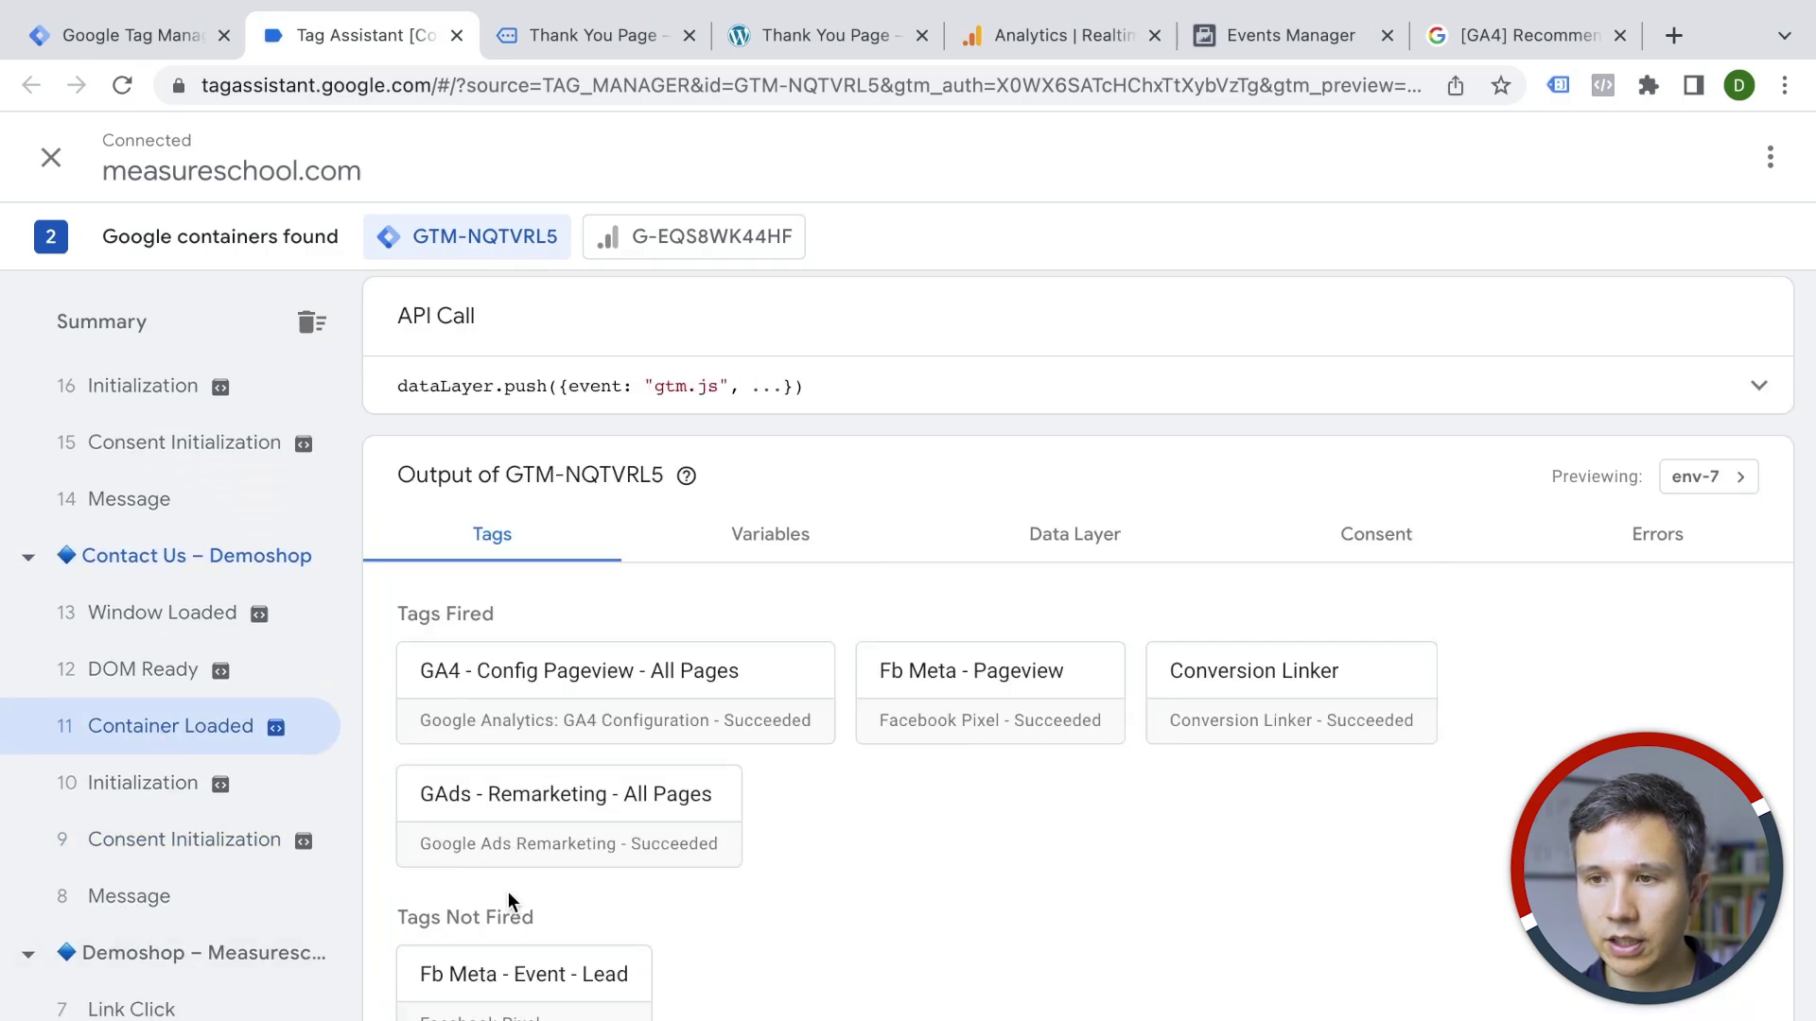
pyautogui.scroll(-1, 509, 894)
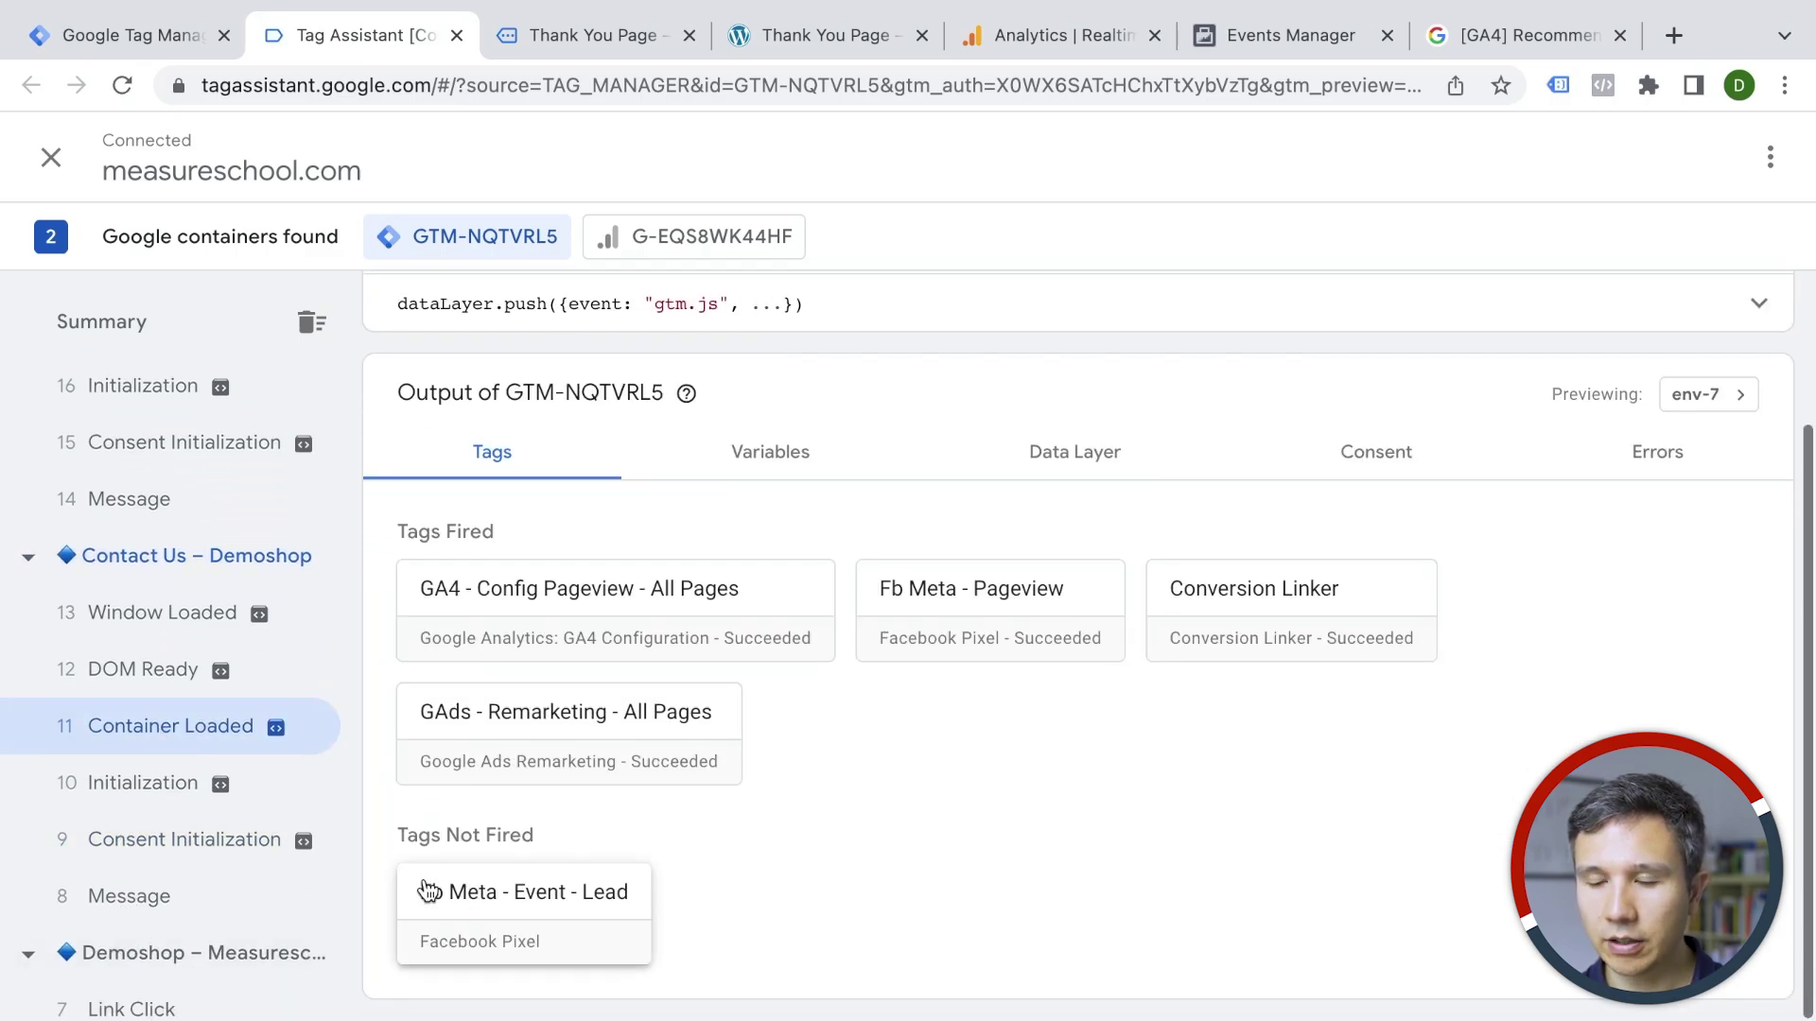
pyautogui.click(511, 914)
pyautogui.scroll(-2, 607, 596)
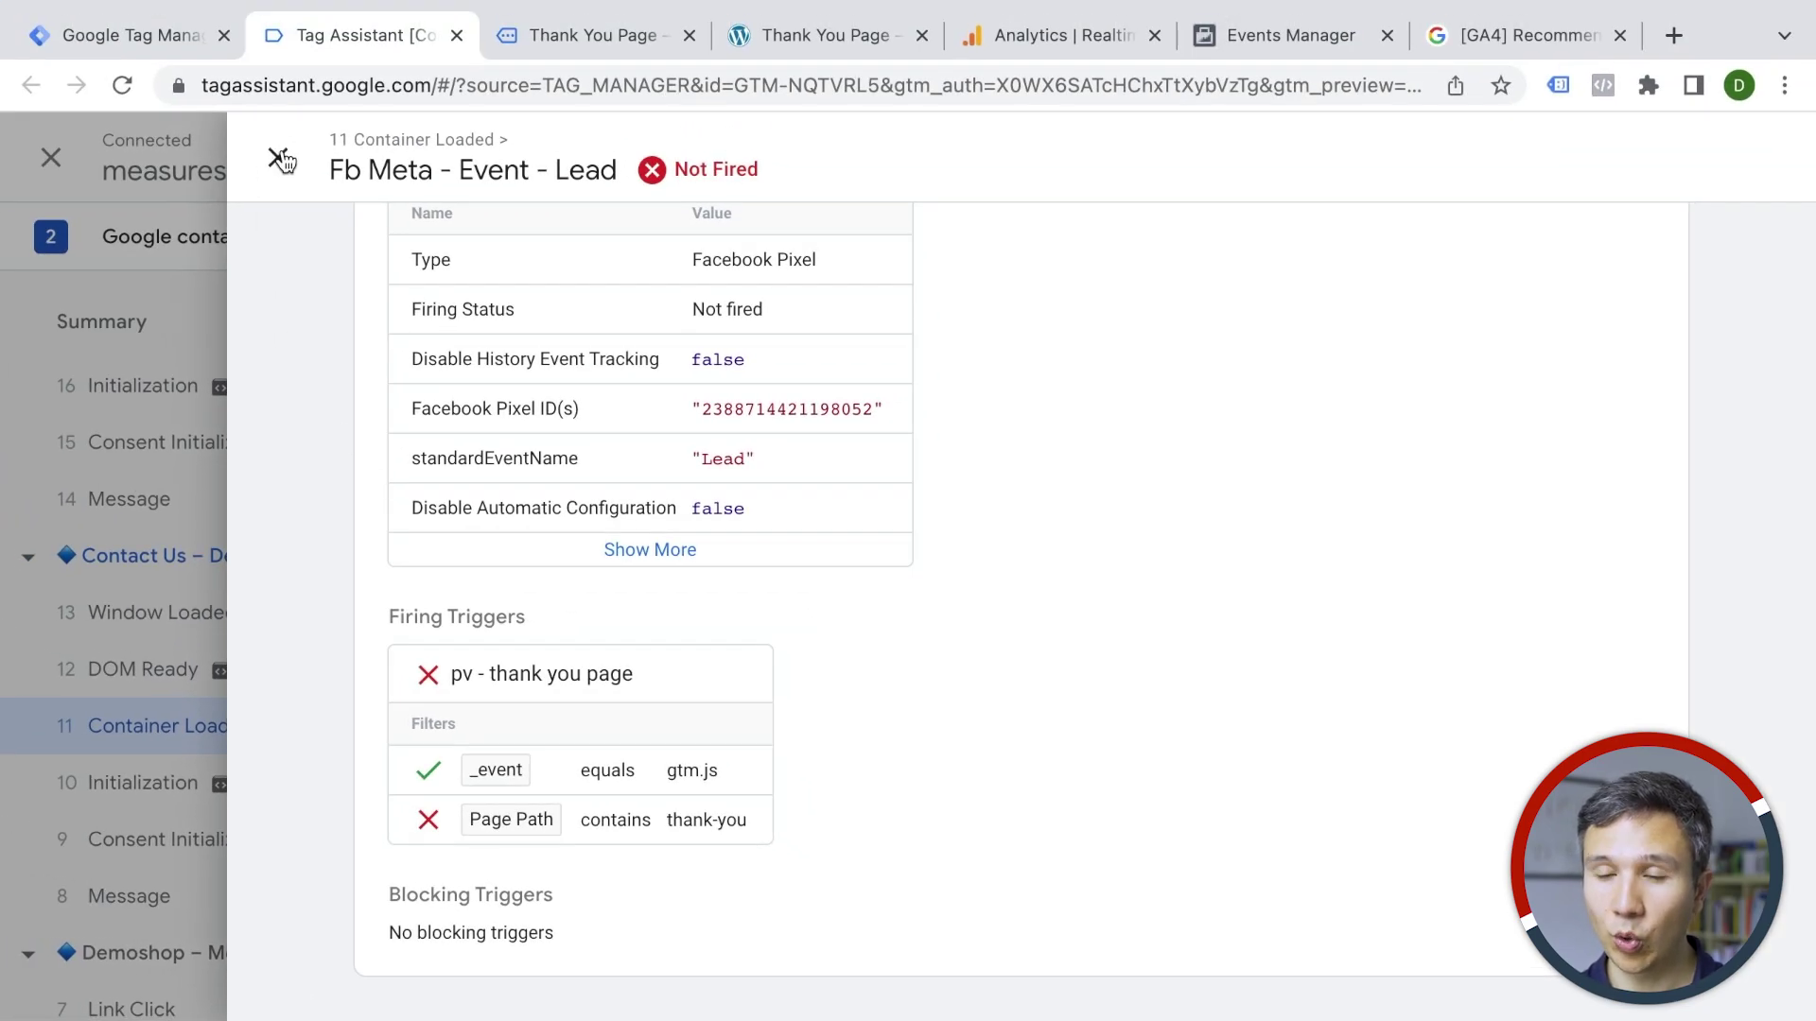
pyautogui.click(280, 158)
pyautogui.scroll(2, 145, 502)
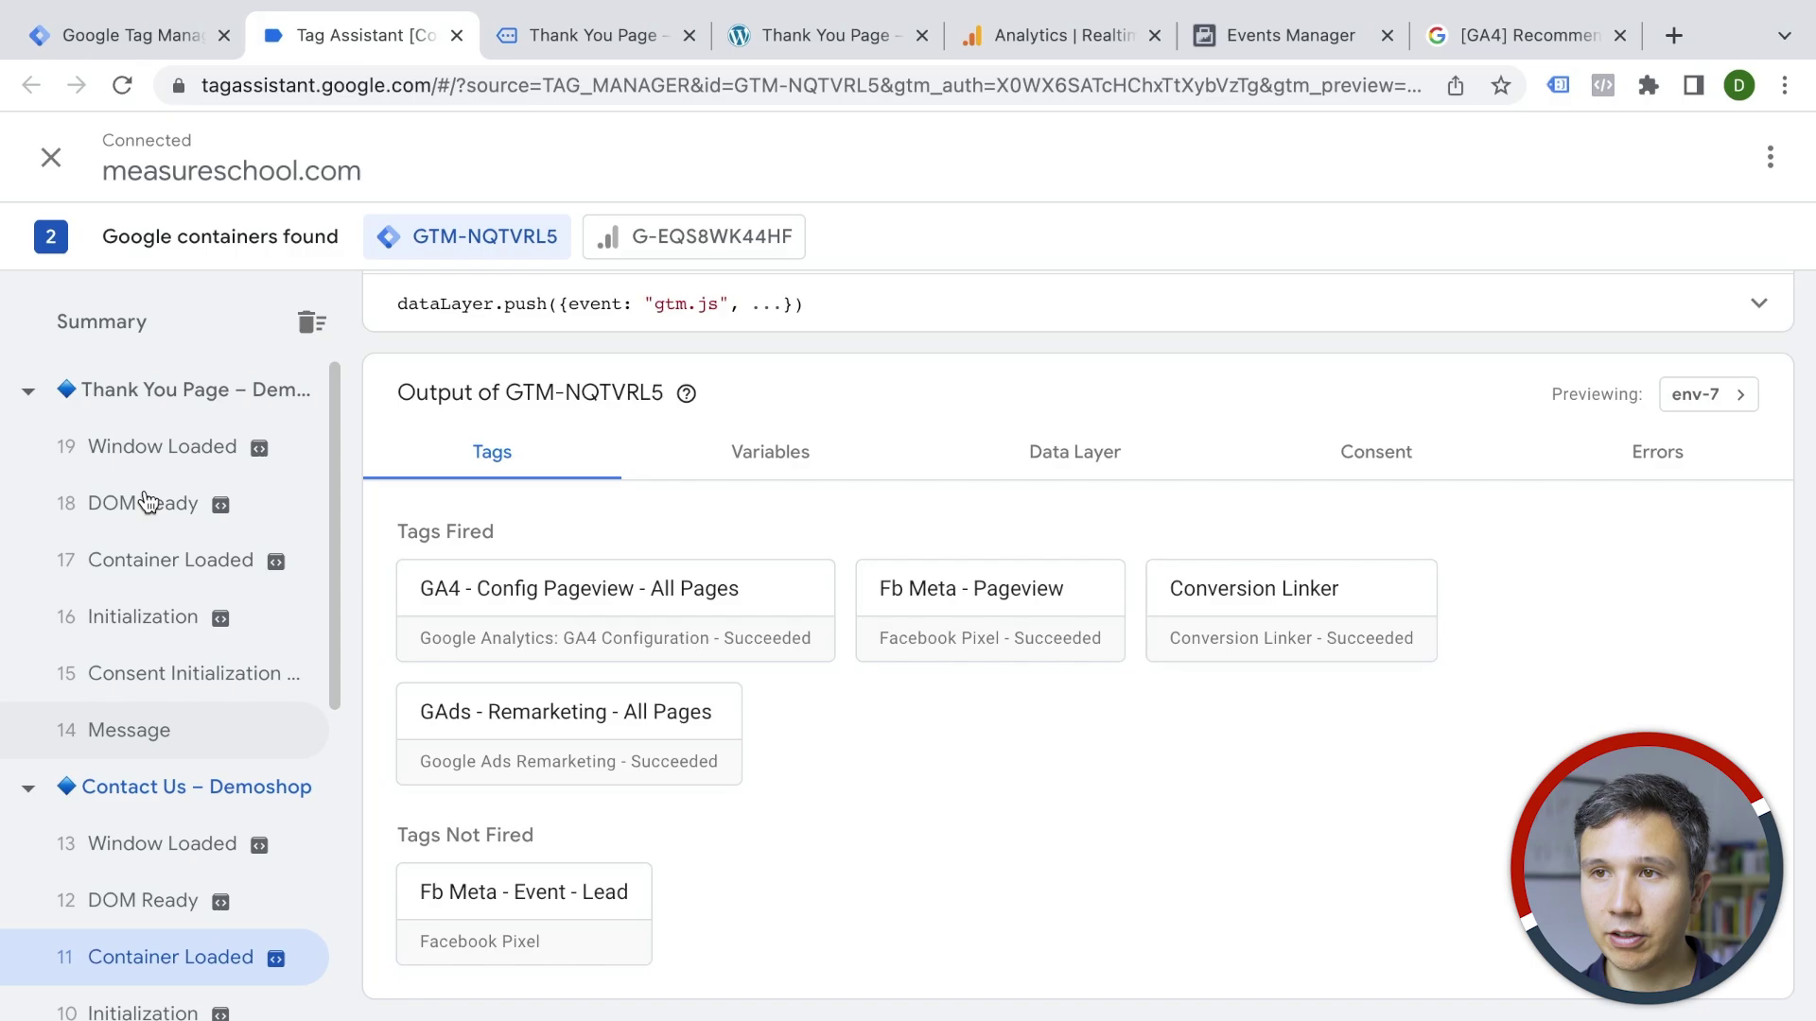
pyautogui.click(529, 42)
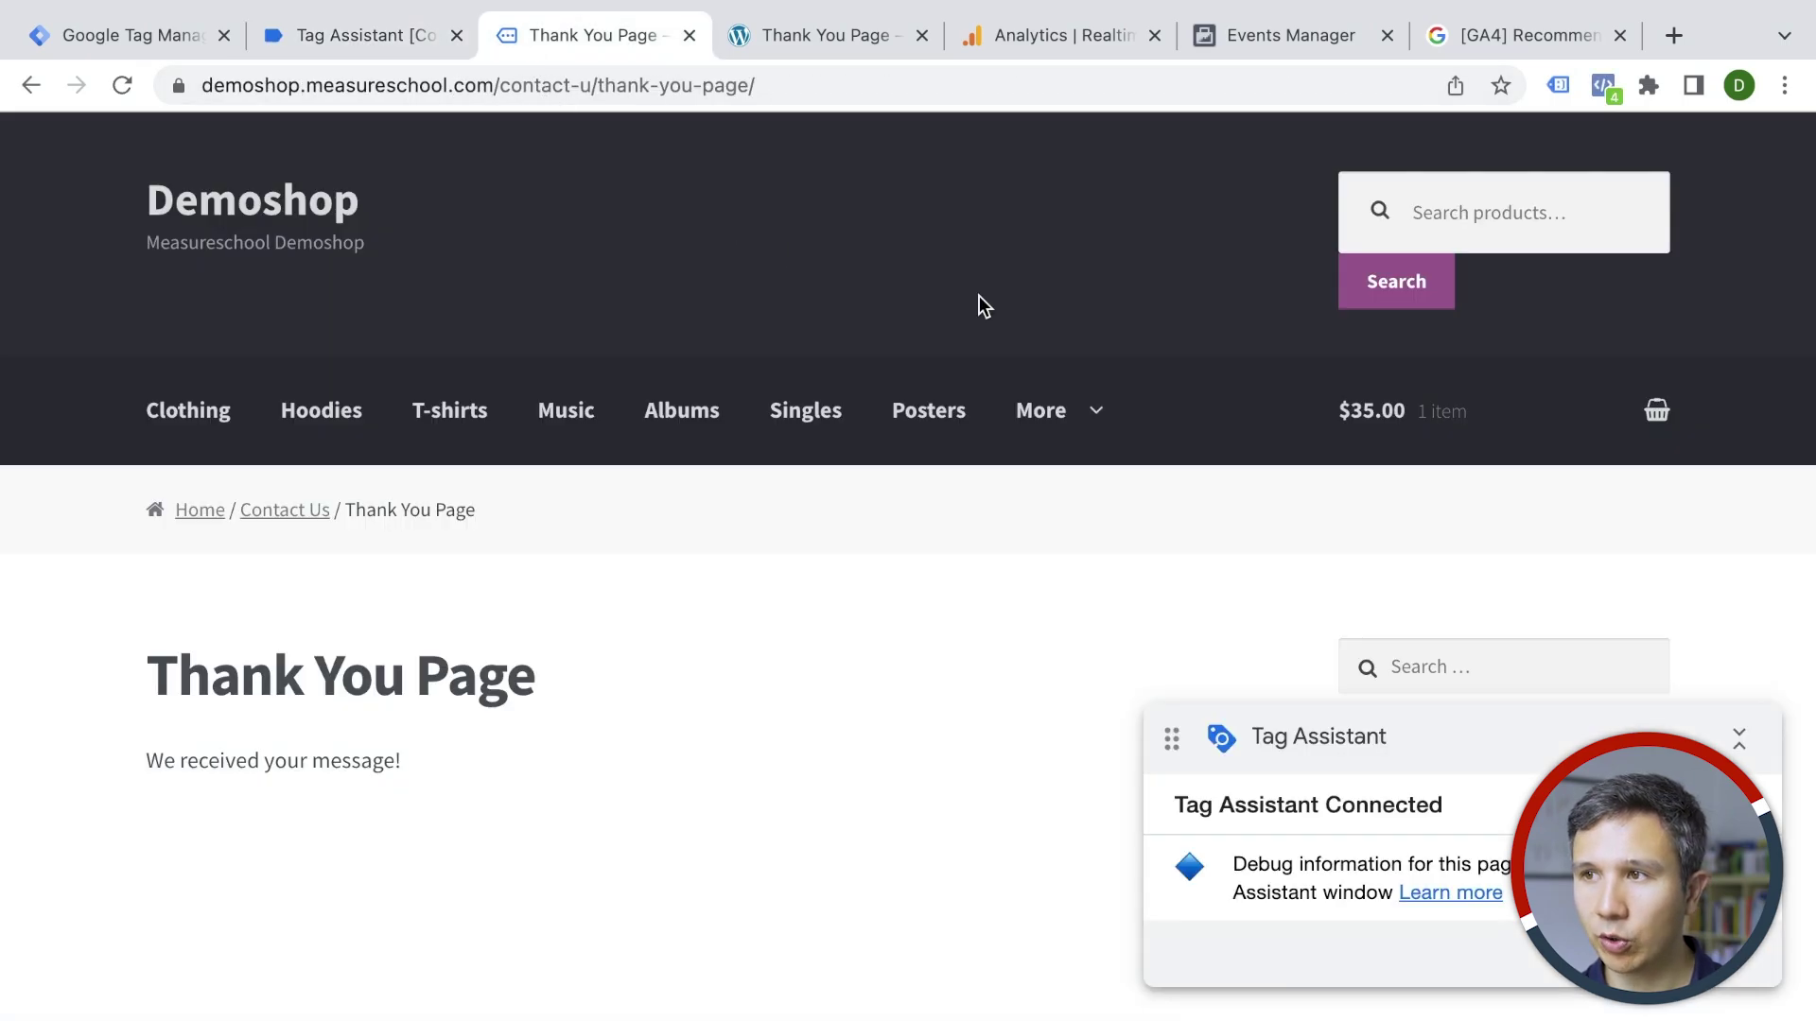
# Open Pixel Helper on the thank-you page and expand the detected Lead event
pyautogui.click(1603, 86)
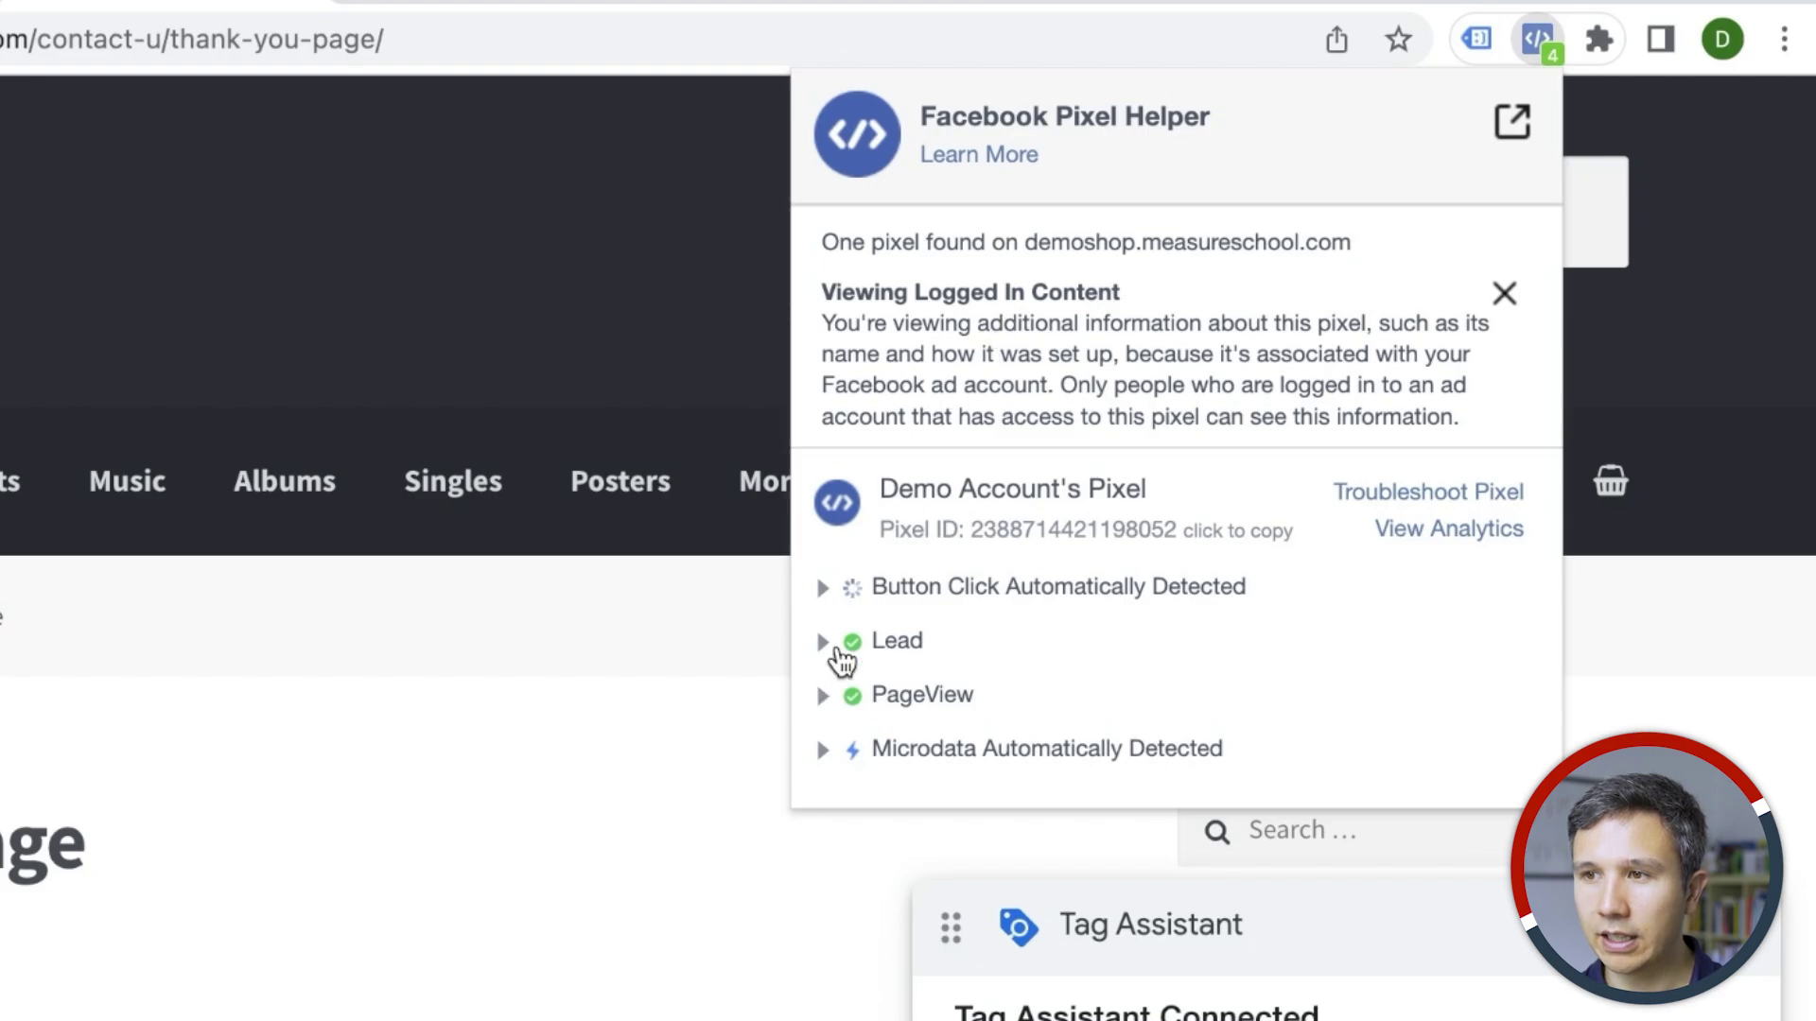
pyautogui.click(838, 662)
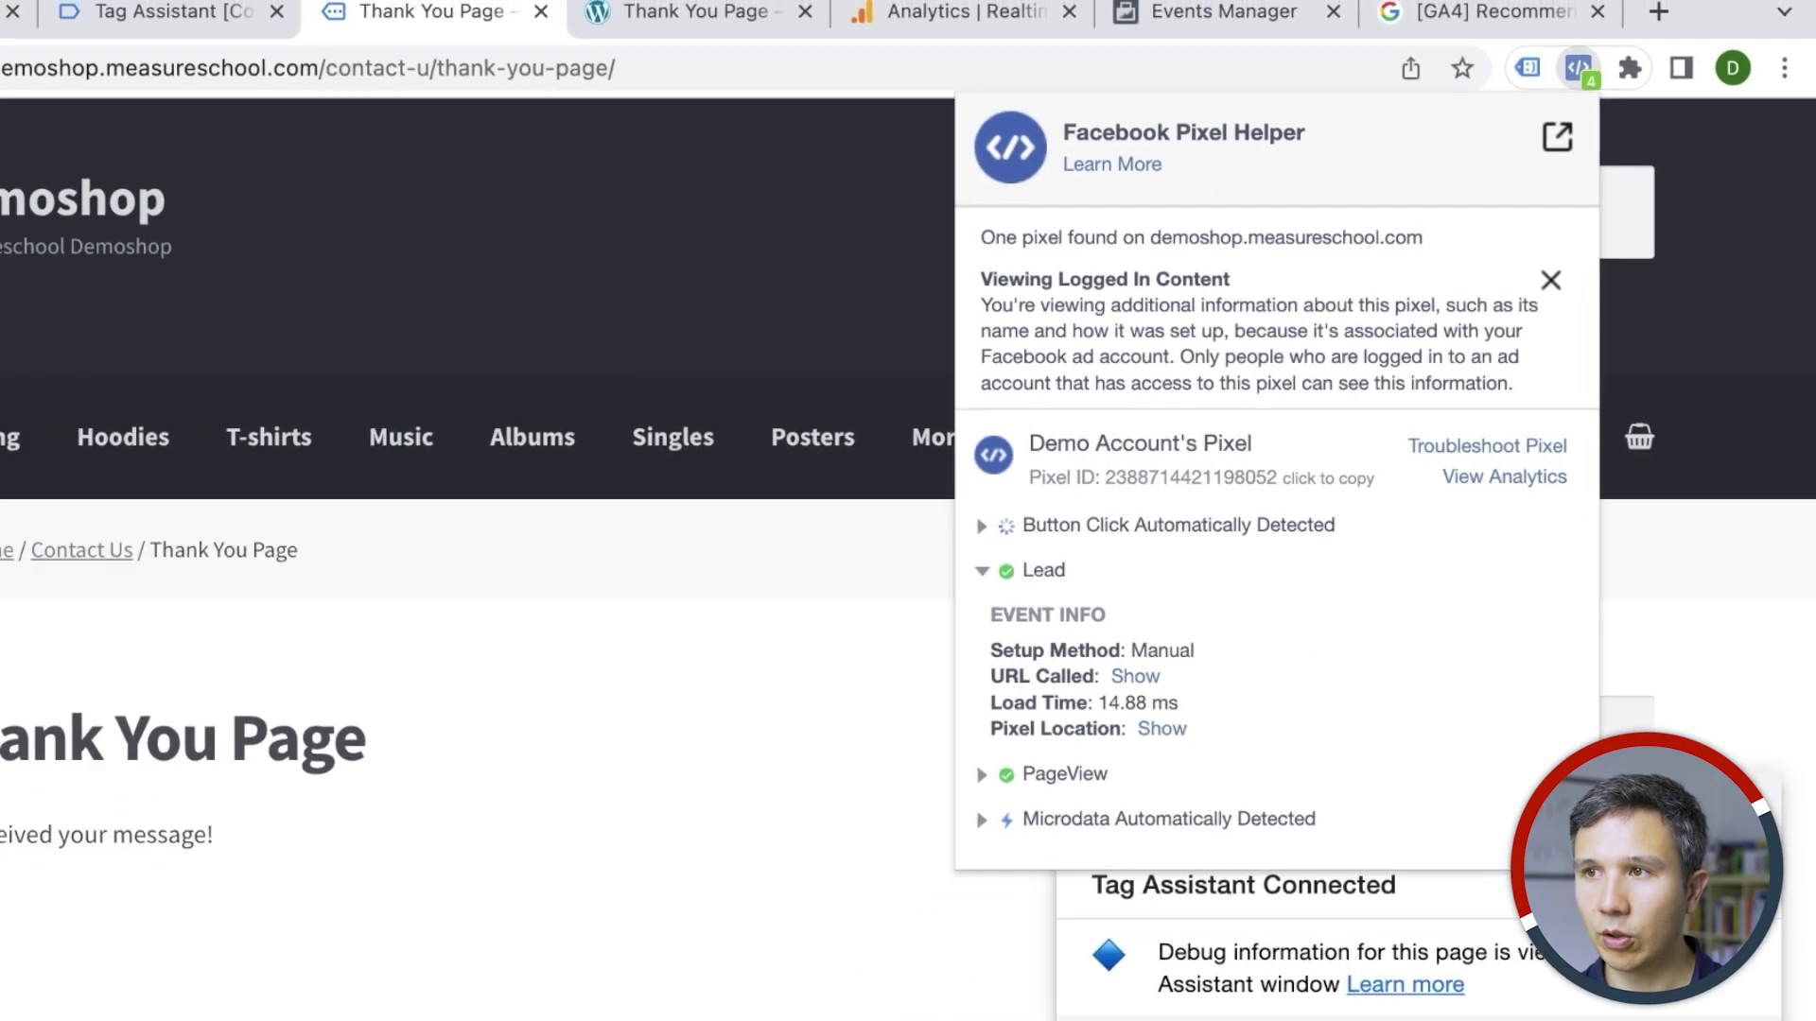
pyautogui.click(1297, 28)
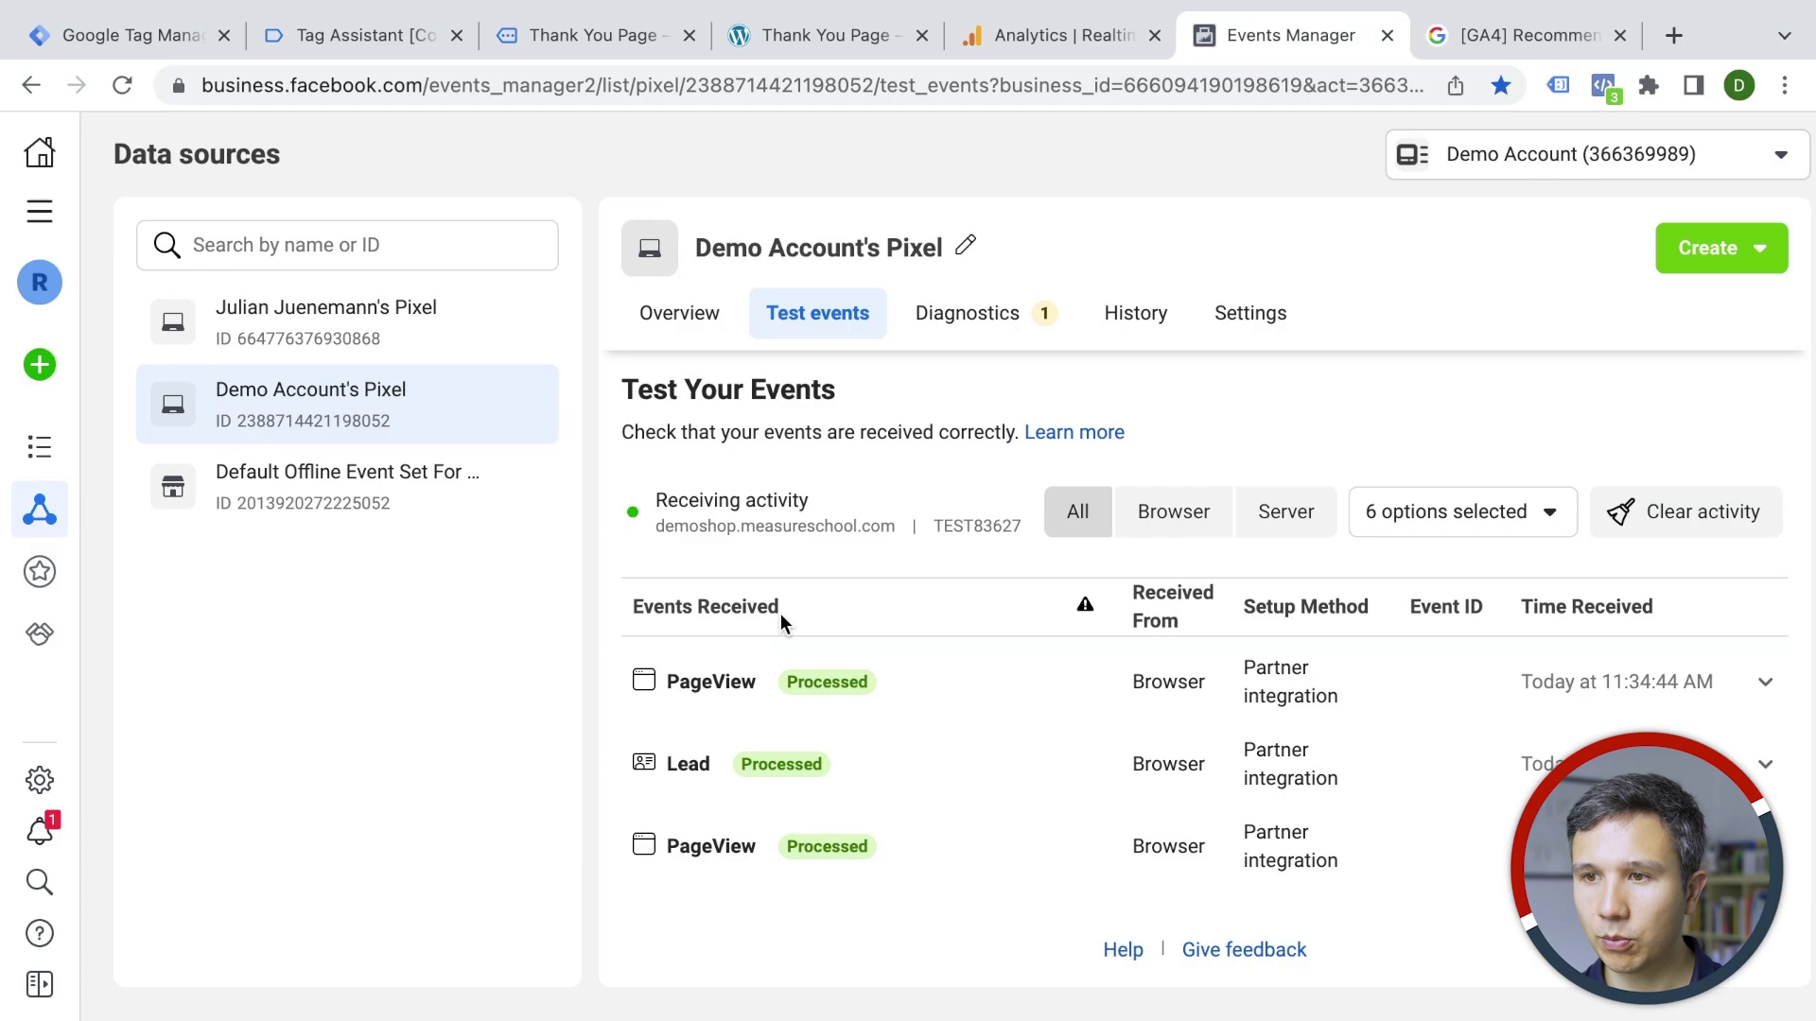
# Expand the received Lead test event to confirm its thank-you page URL, then return to GTM
pyautogui.click(680, 778)
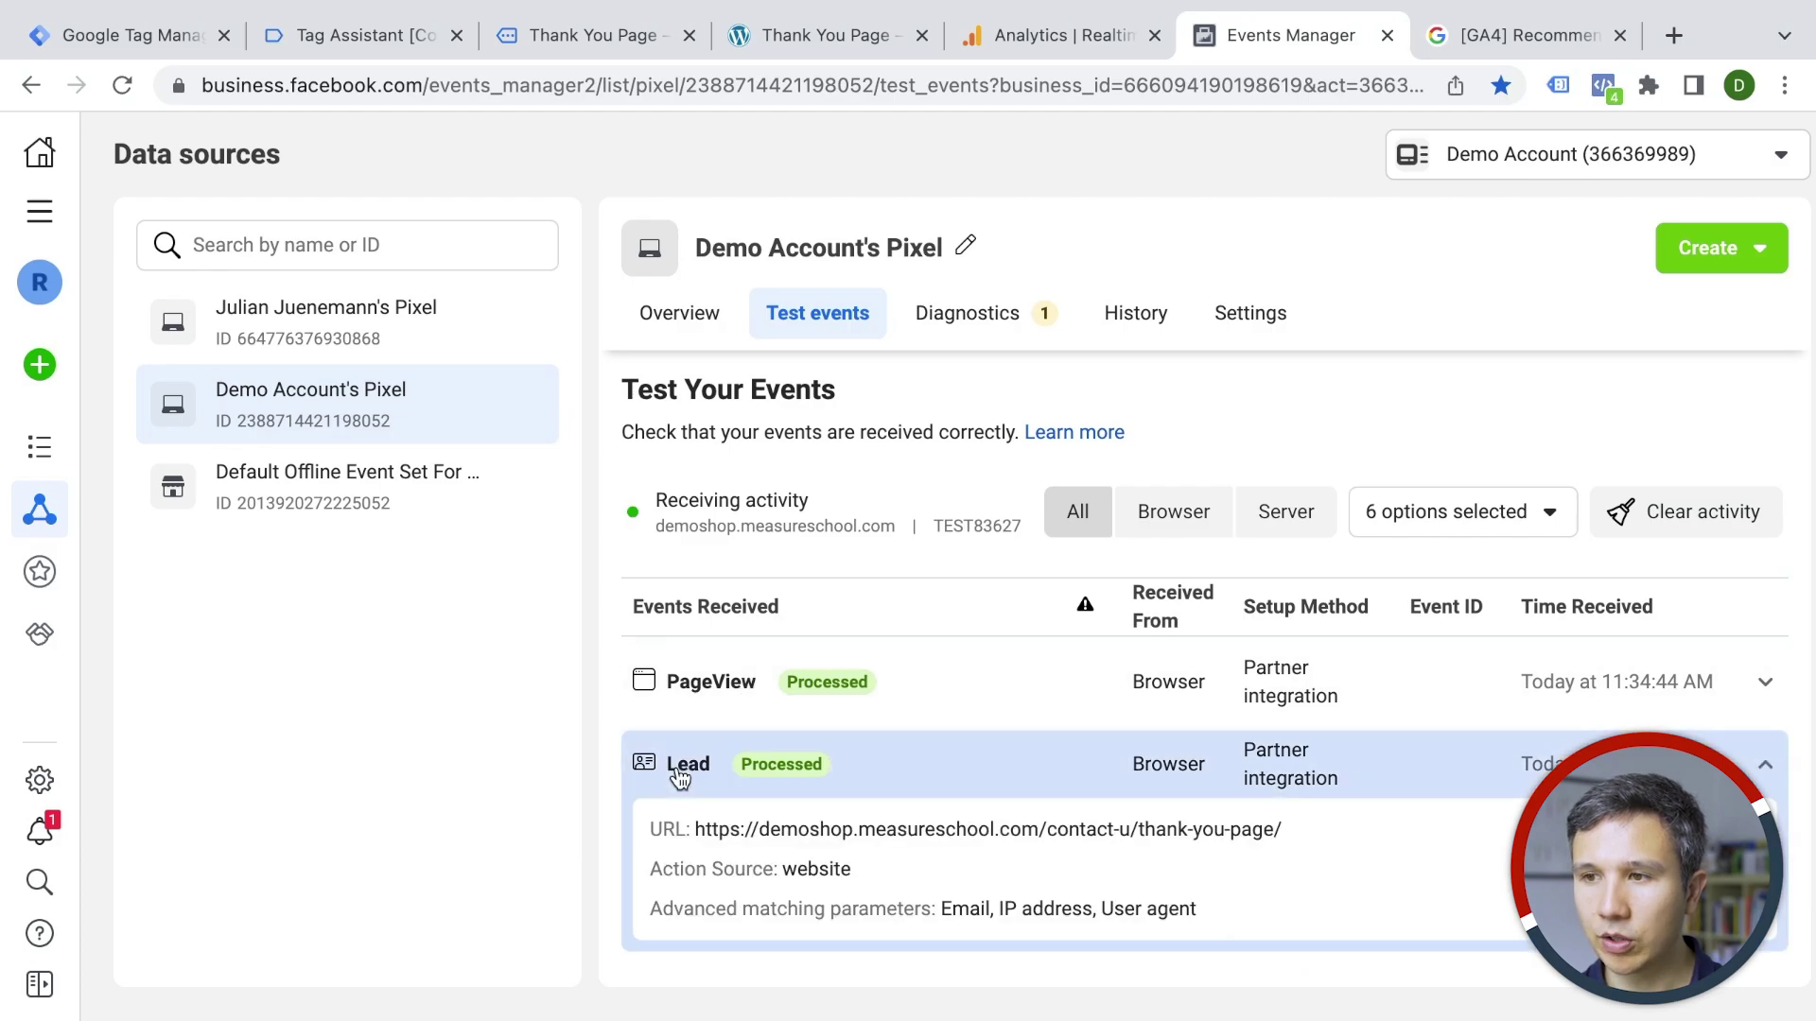
pyautogui.scroll(-1, 680, 777)
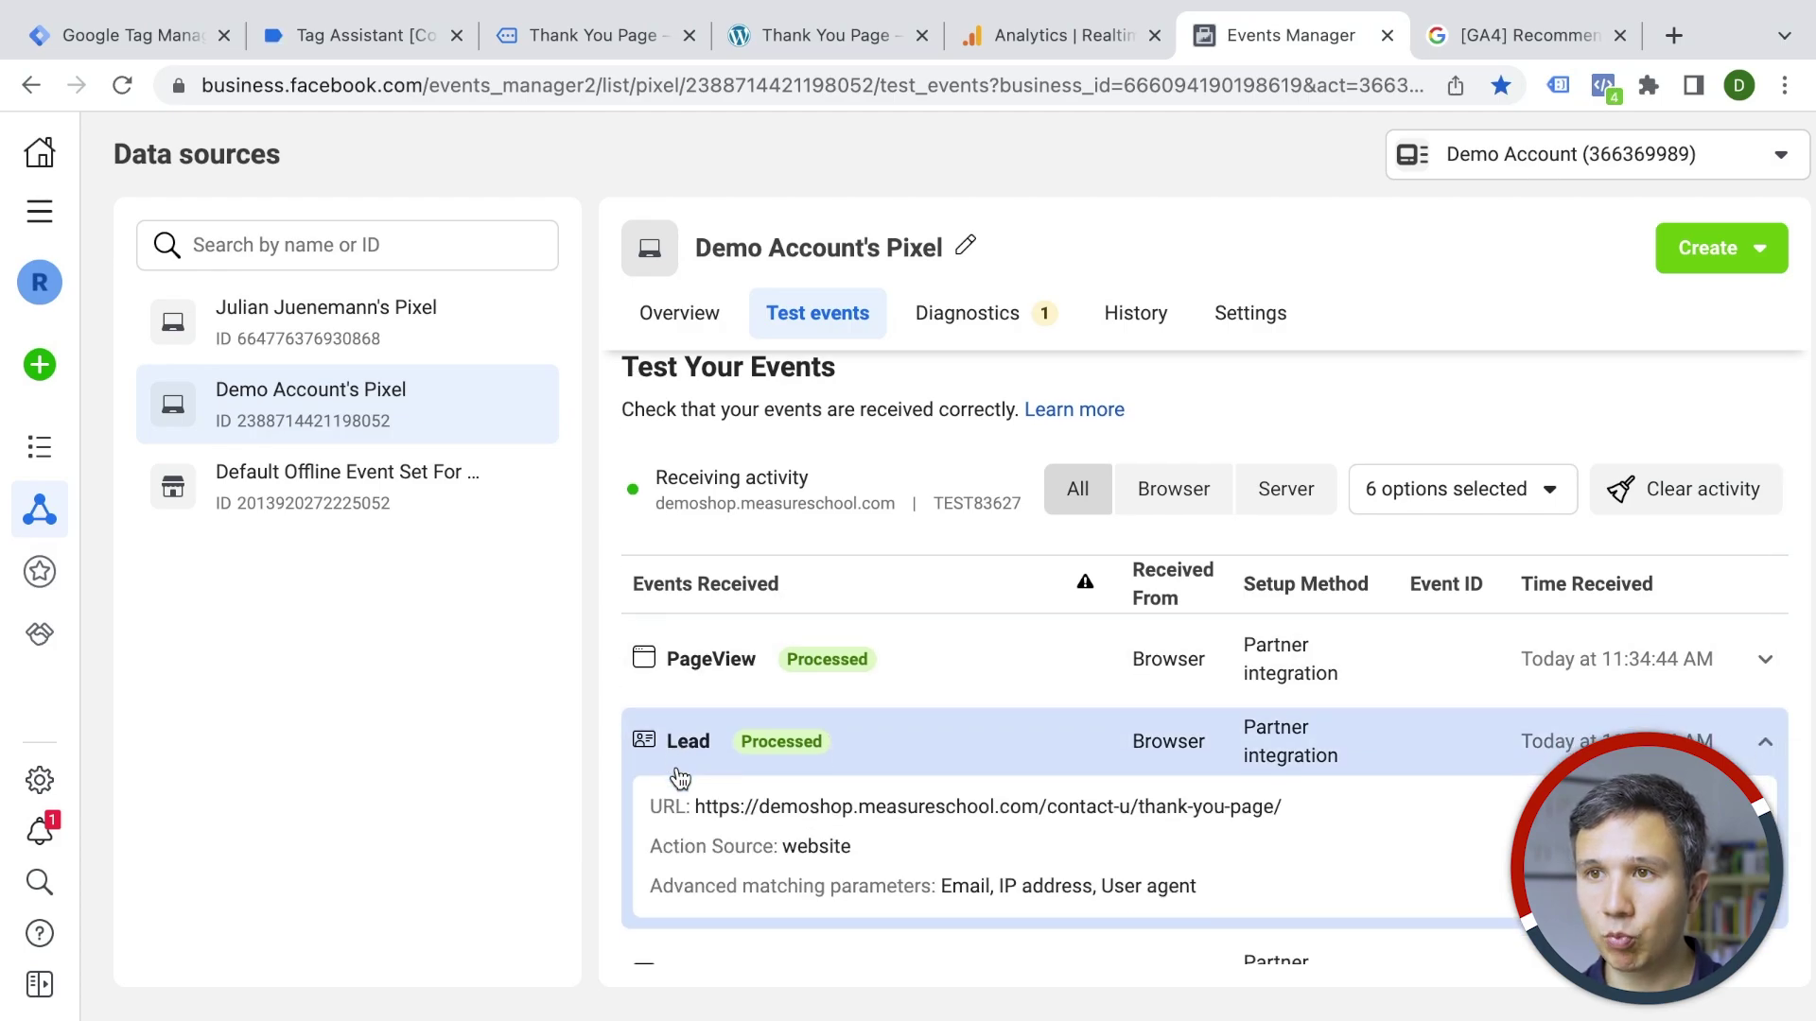
pyautogui.click(490, 41)
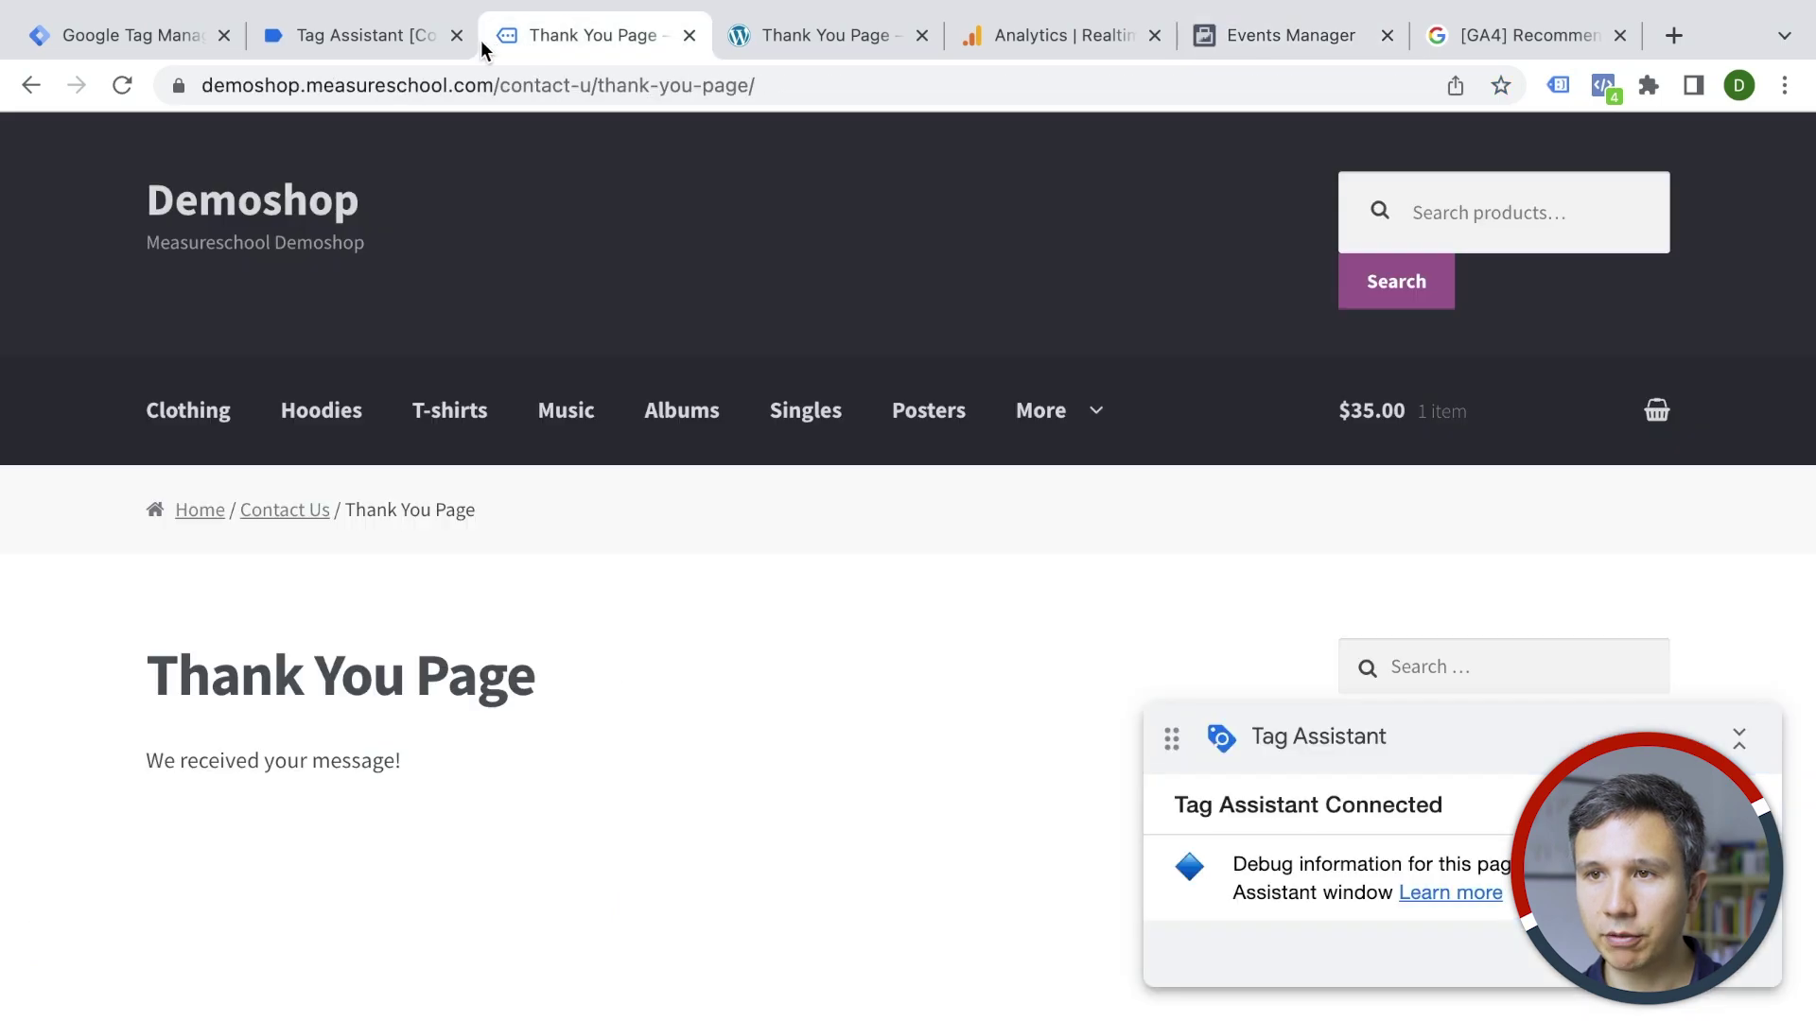
pyautogui.click(388, 40)
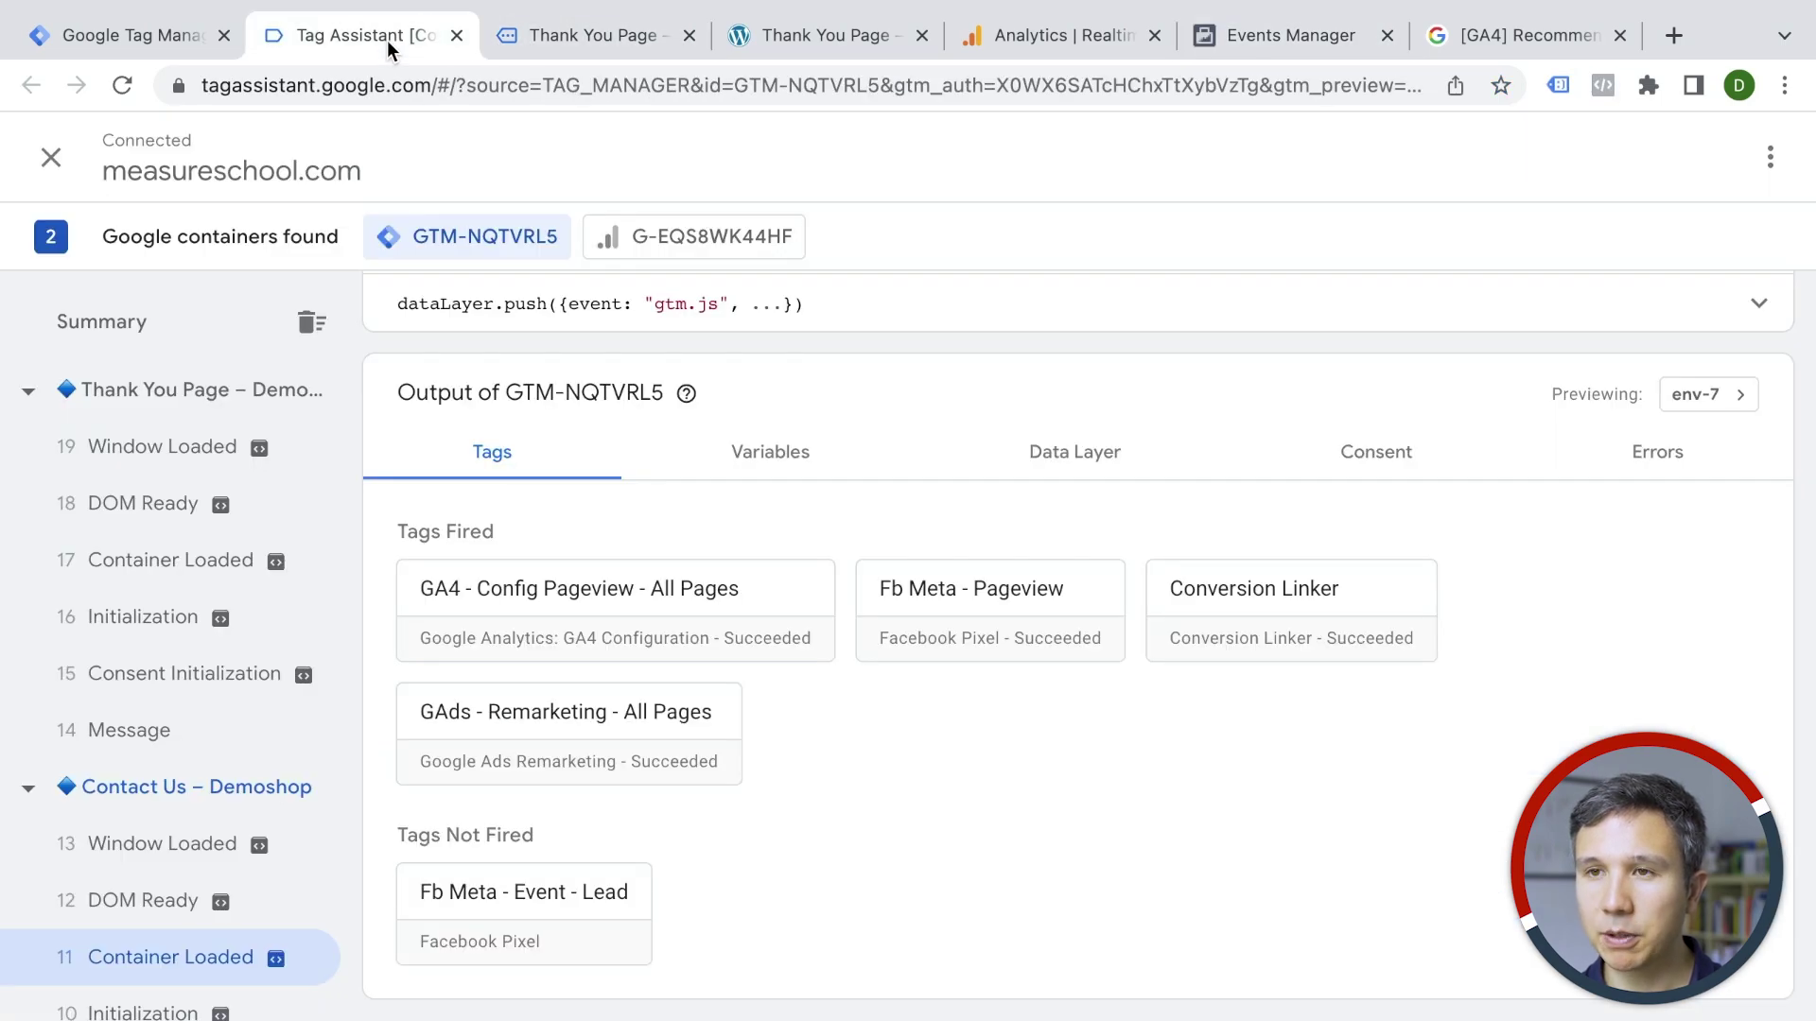
pyautogui.click(171, 31)
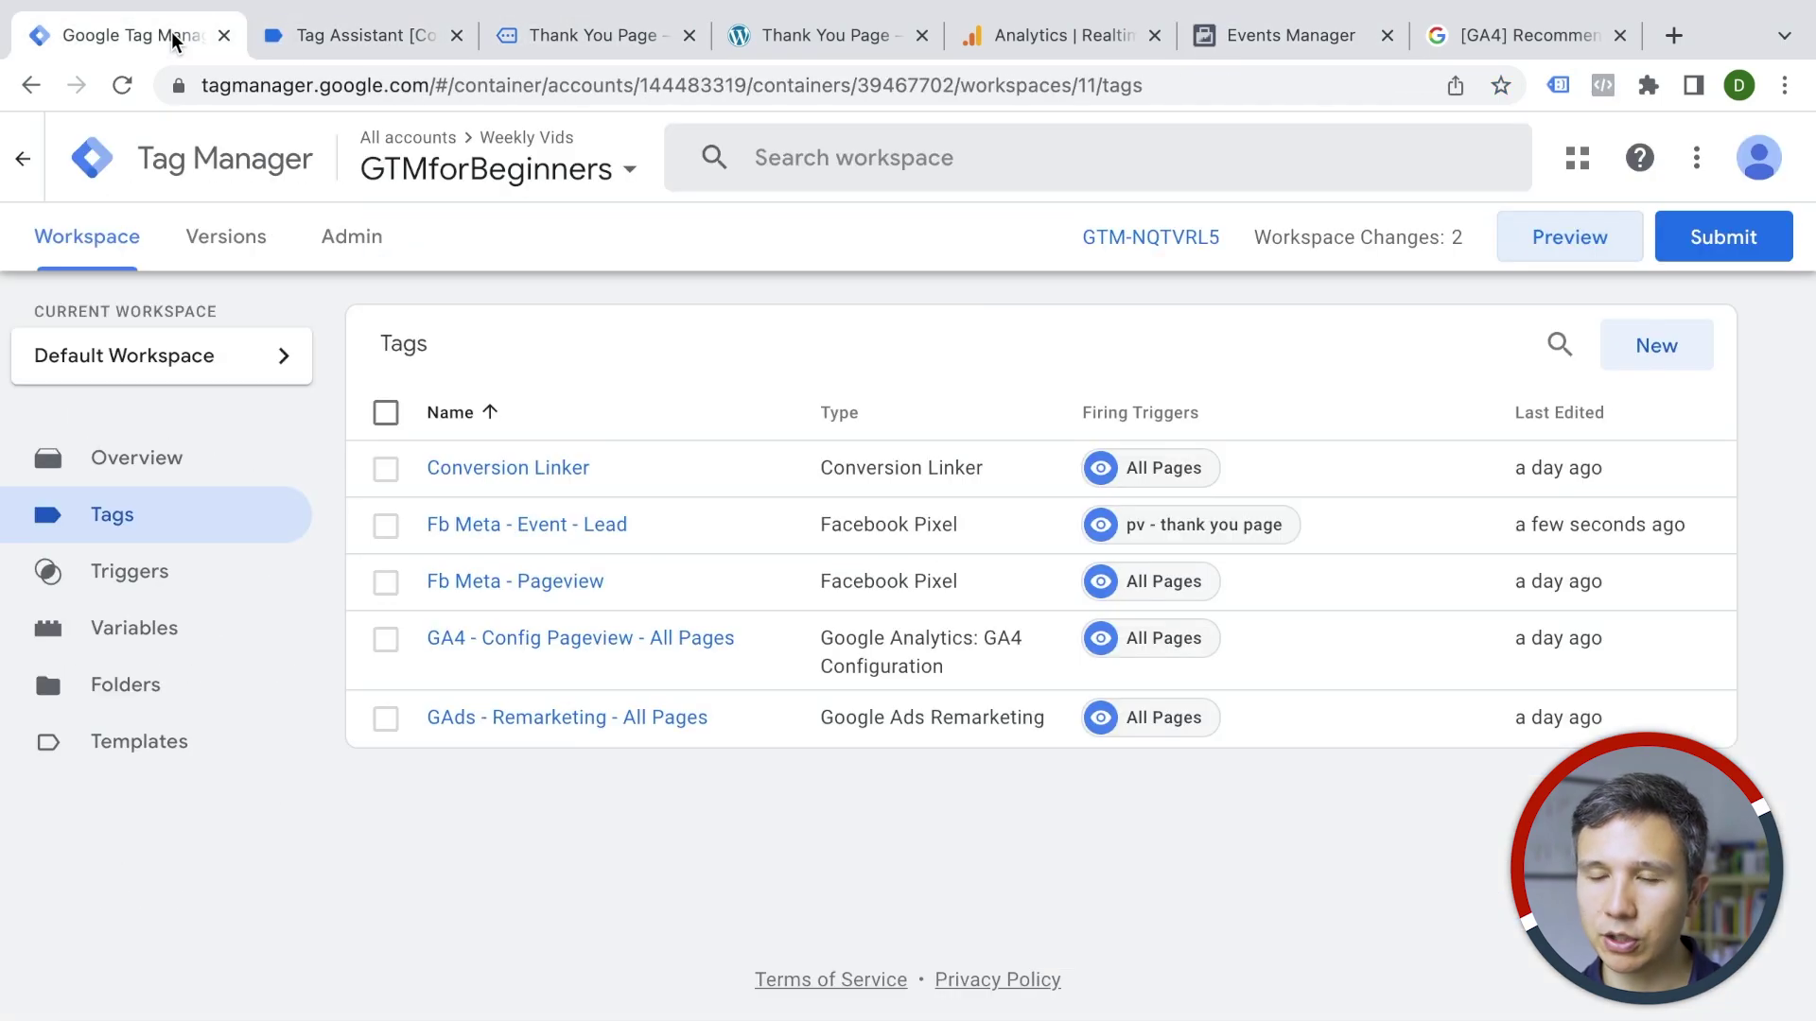
# From the Triggers list, create a new trigger and list the trigger type choices
pyautogui.click(120, 595)
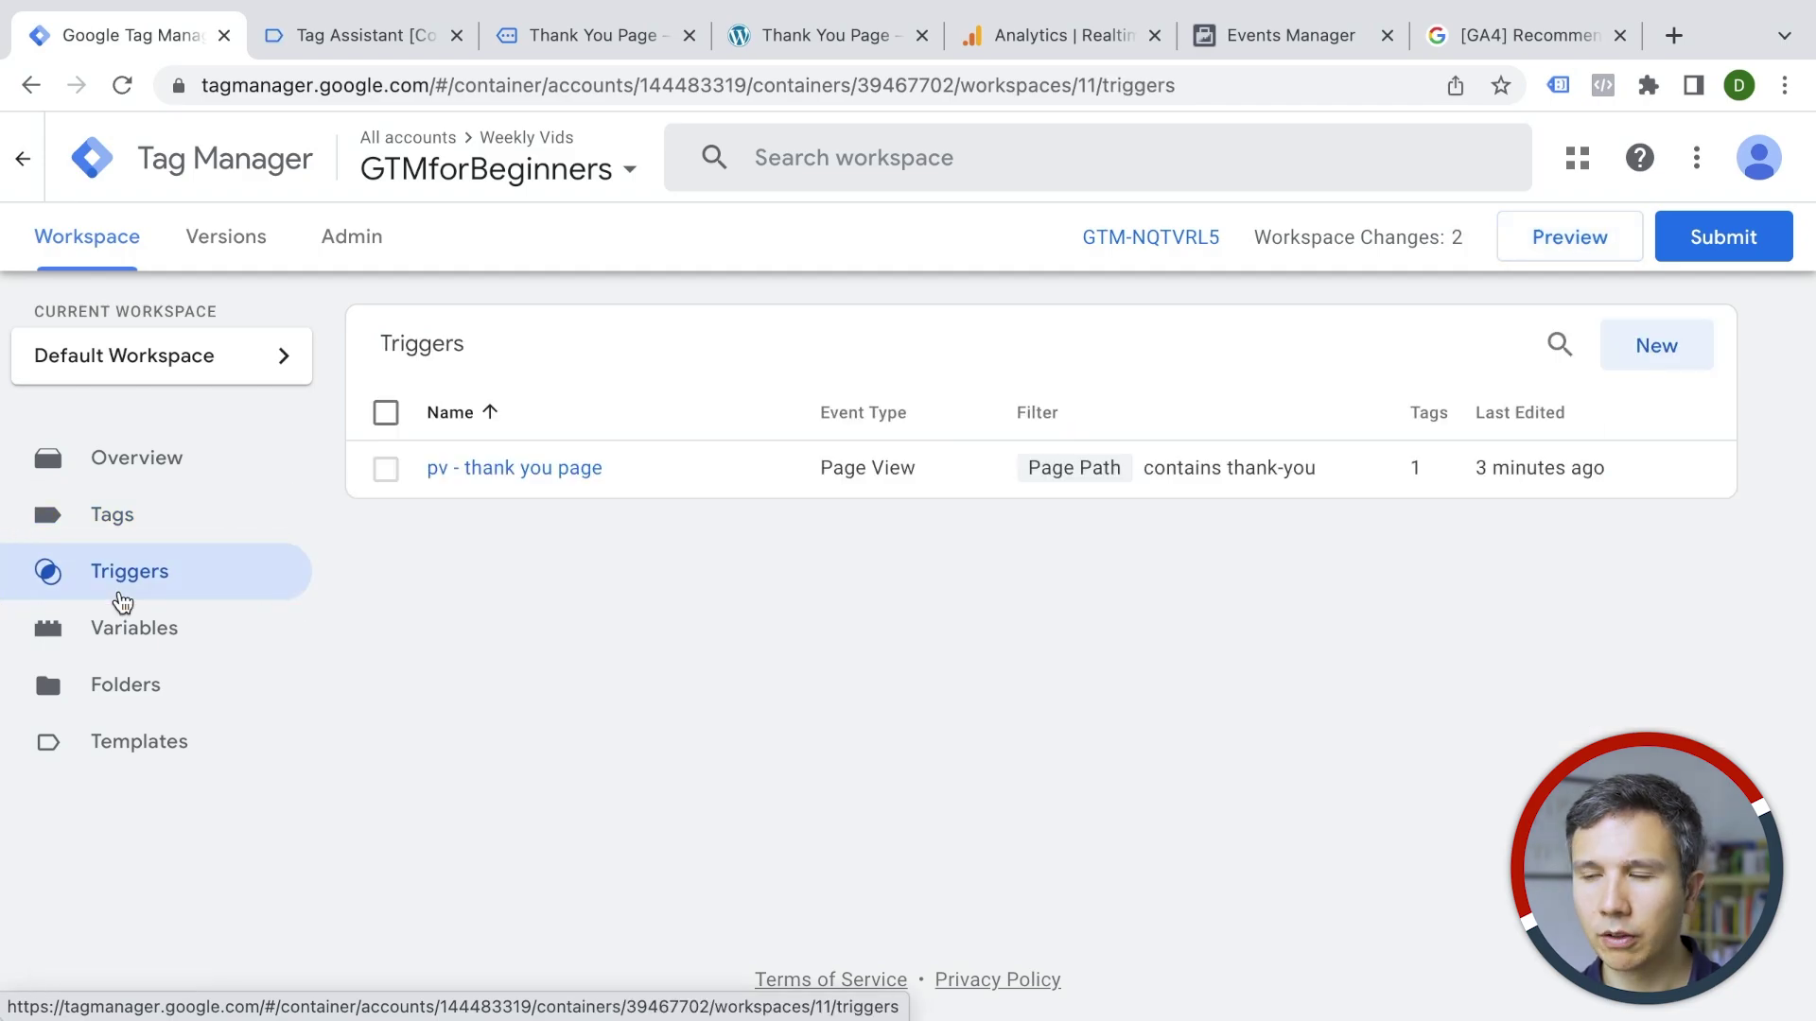
pyautogui.click(1660, 346)
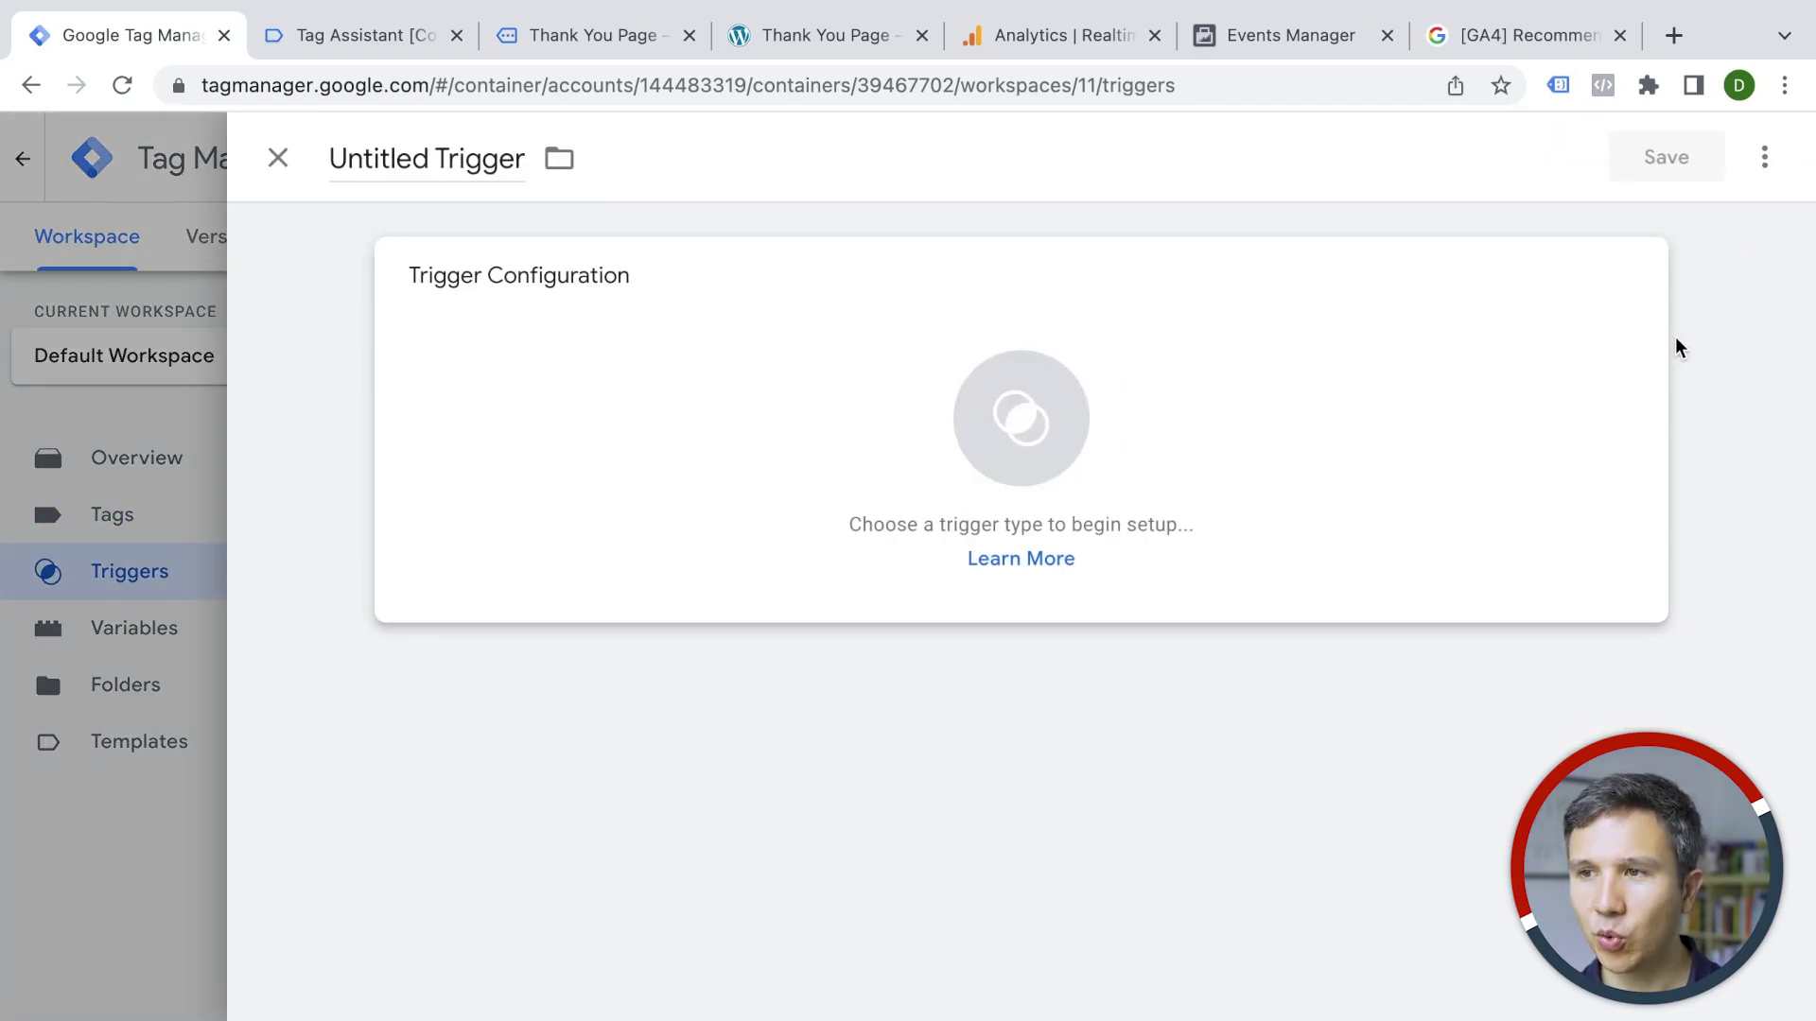
pyautogui.click(1392, 413)
pyautogui.scroll(-4, 1037, 421)
pyautogui.scroll(-1, 1088, 361)
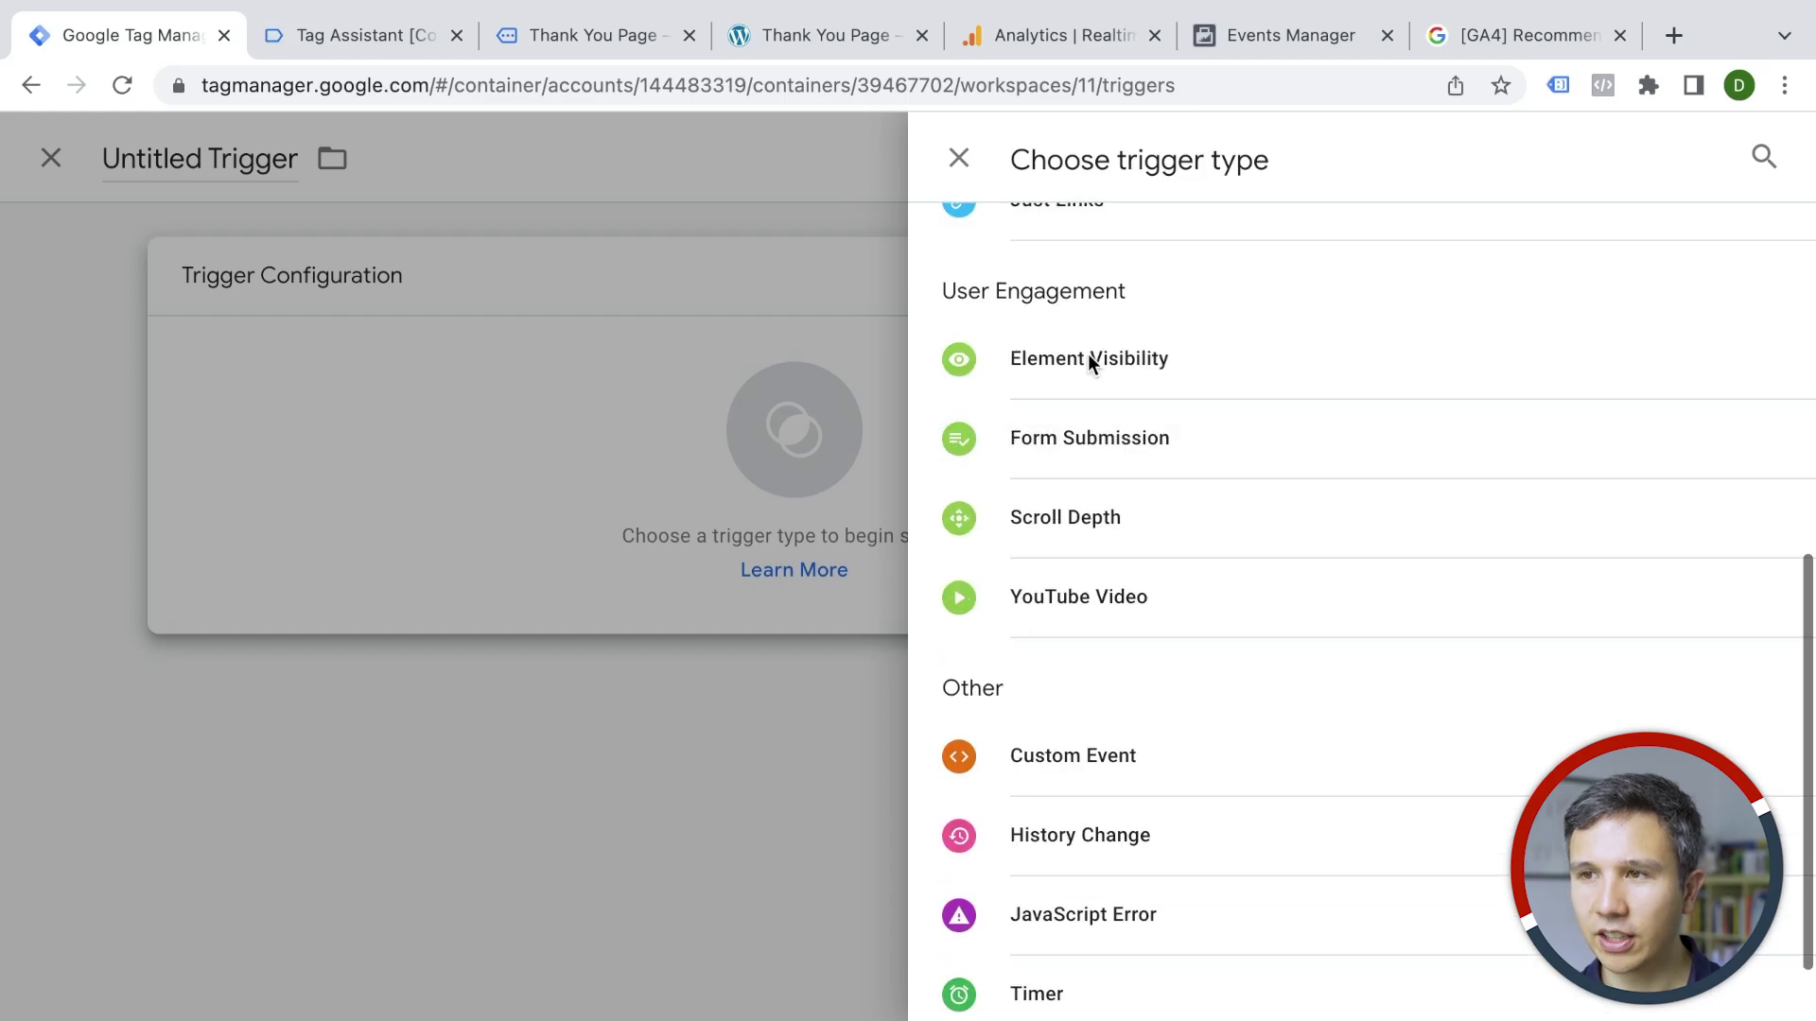
pyautogui.scroll(2, 1084, 397)
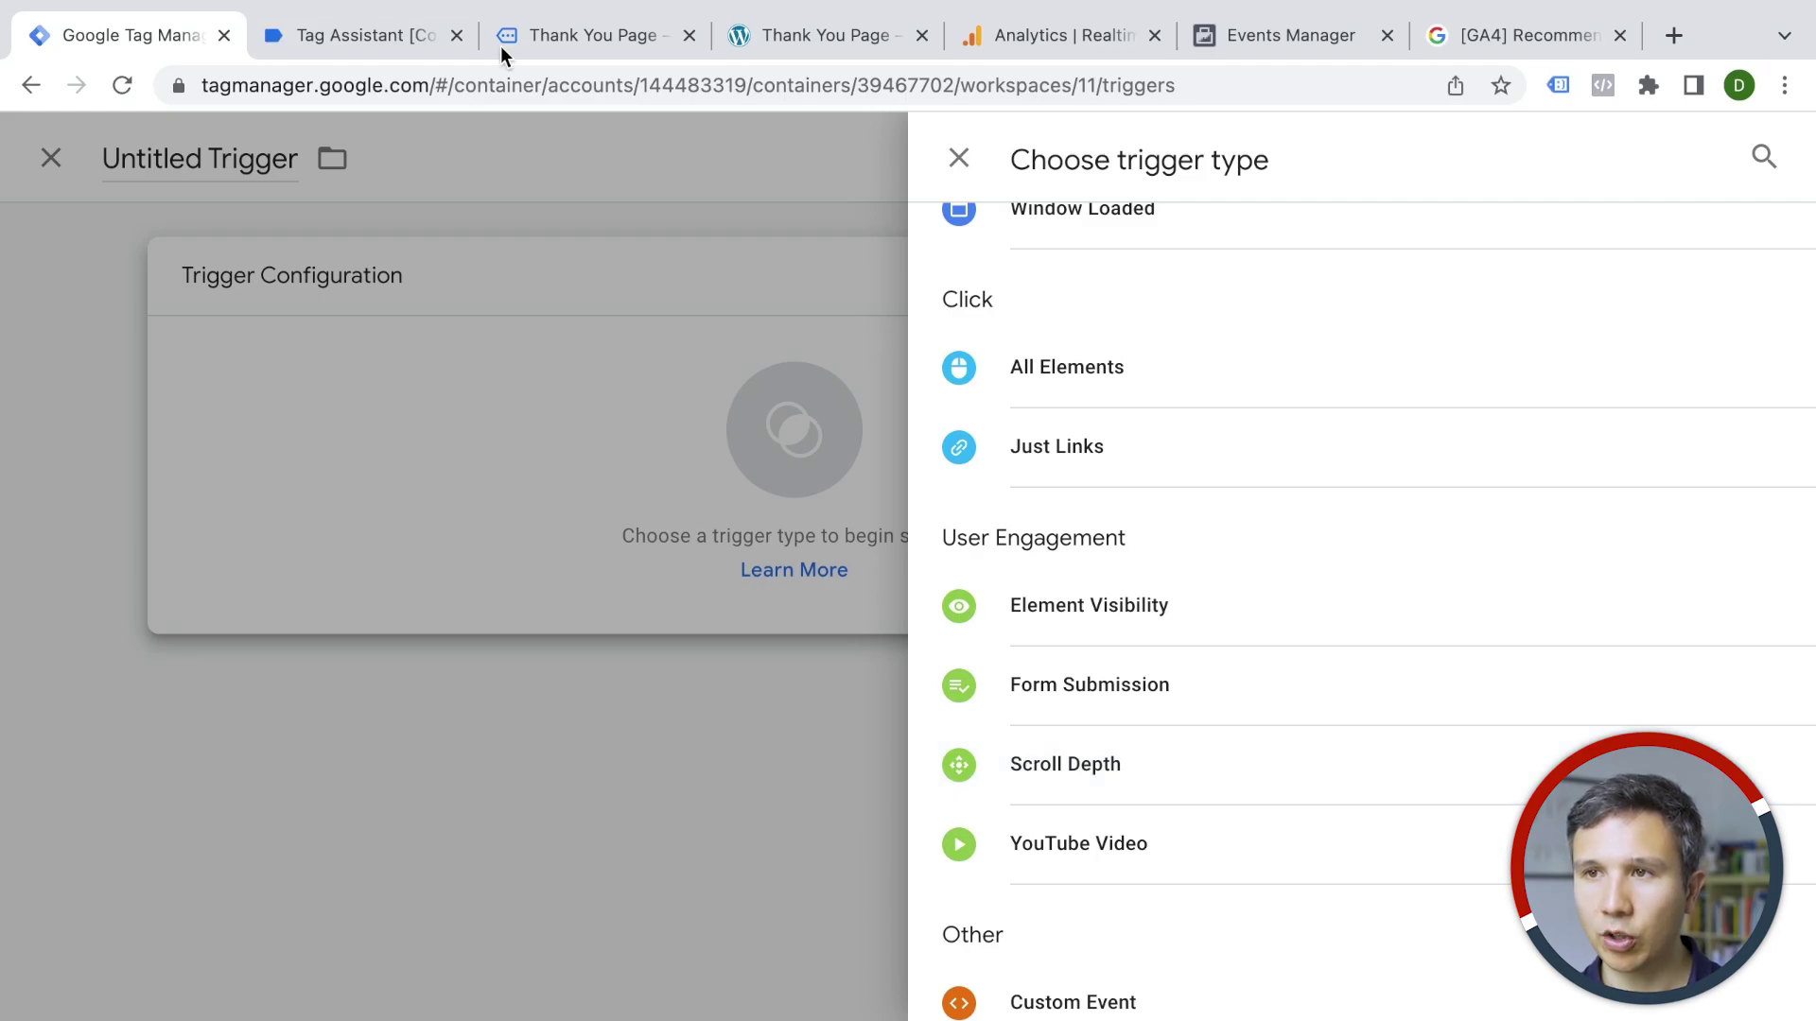
# Add the Happy Ninja T-shirt from the Demoshop Clothing category to the cart
pyautogui.click(525, 29)
pyautogui.click(195, 426)
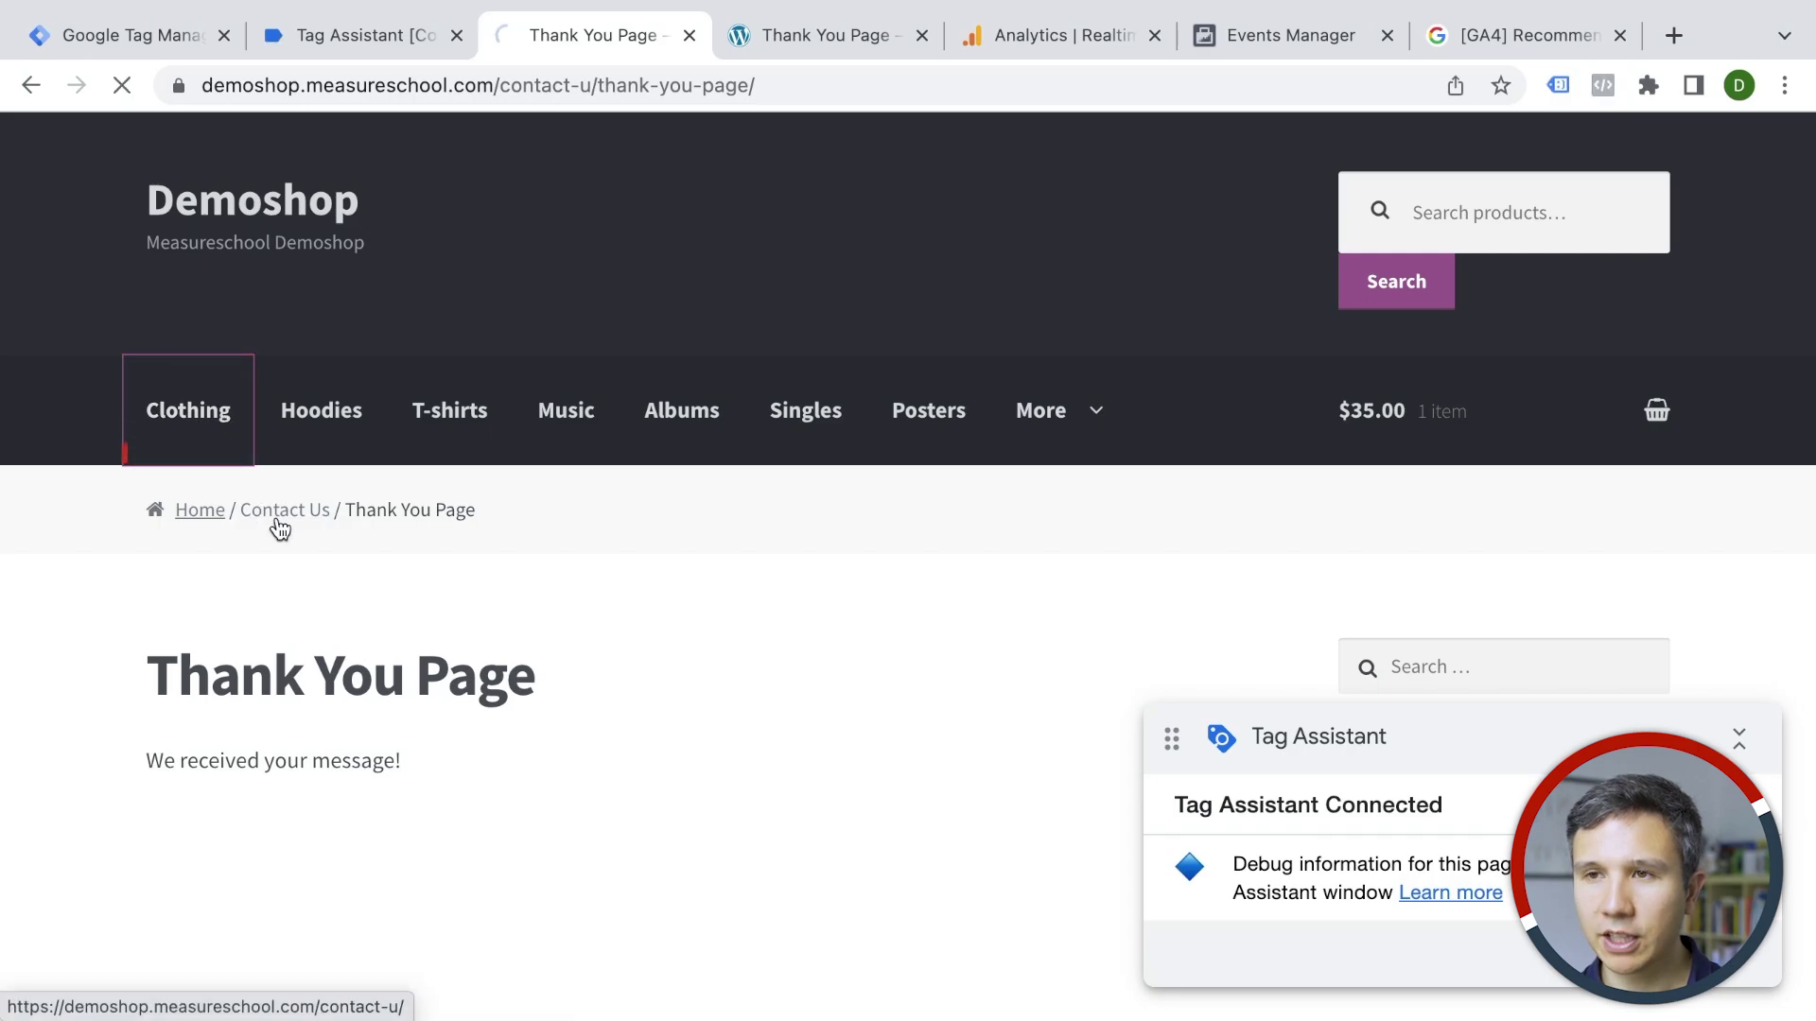
pyautogui.scroll(-1, 276, 527)
pyautogui.scroll(-3, 313, 497)
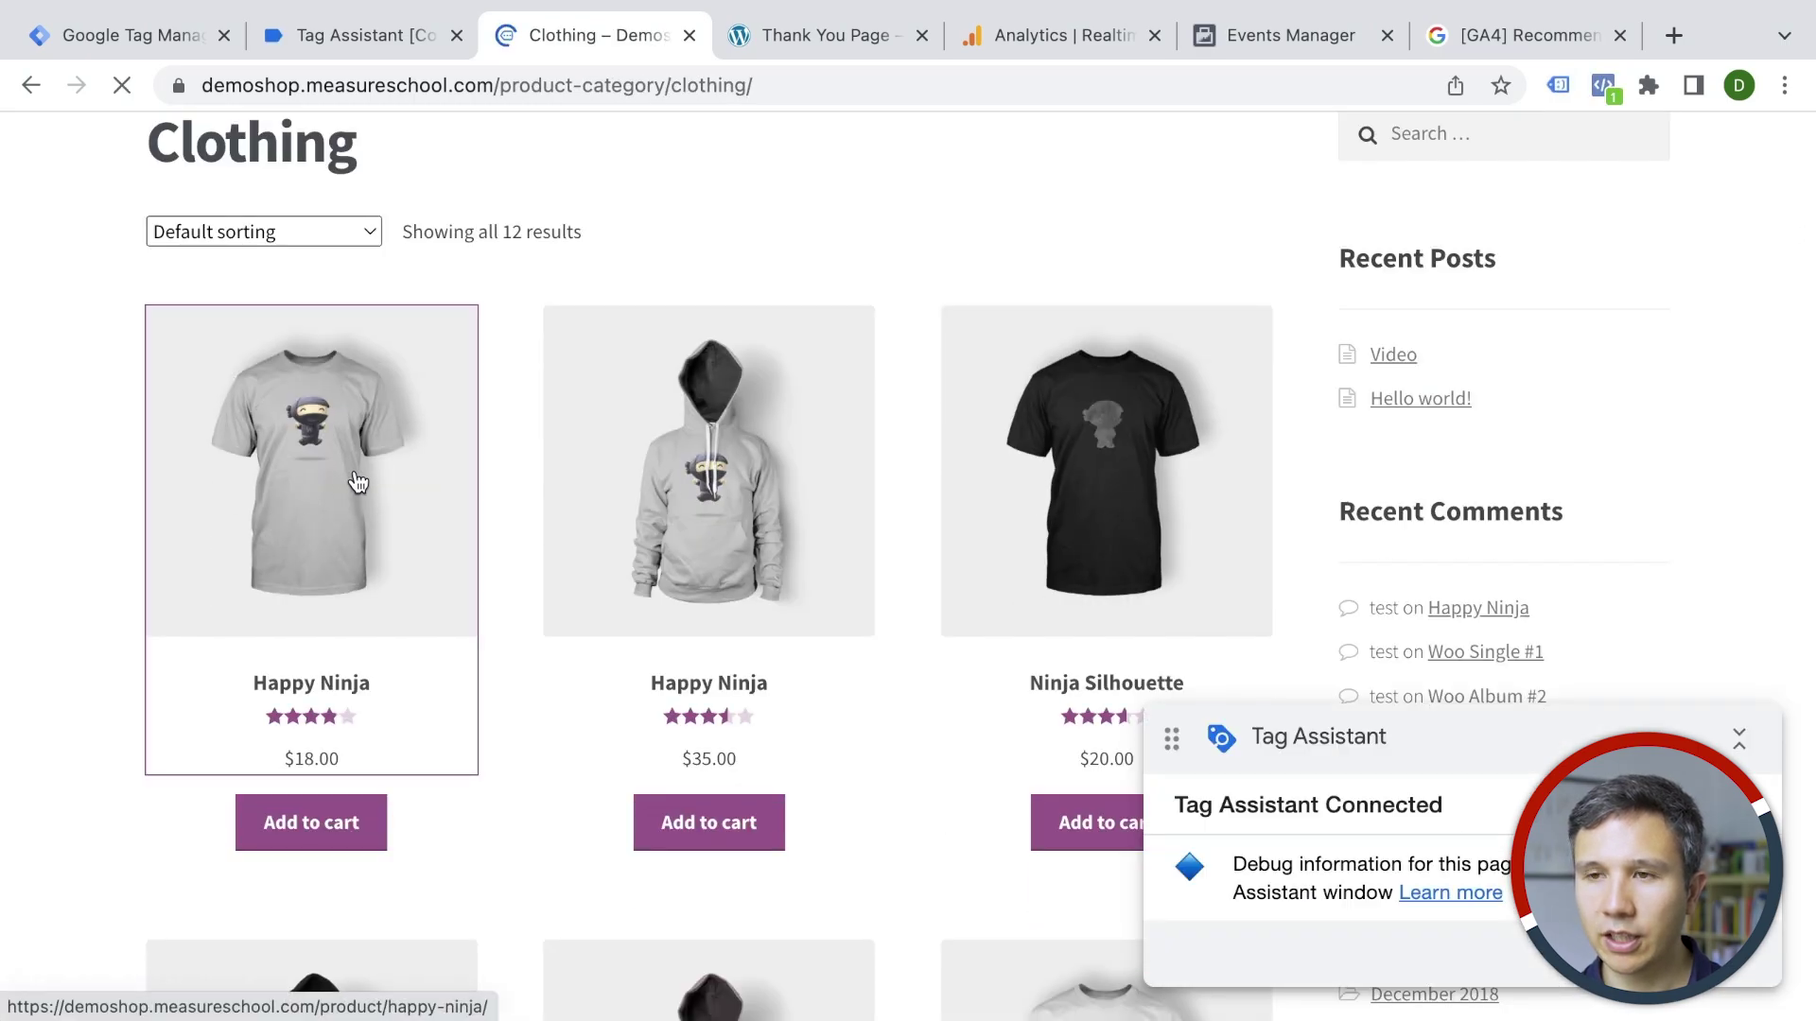
pyautogui.click(356, 483)
pyautogui.scroll(-3, 353, 479)
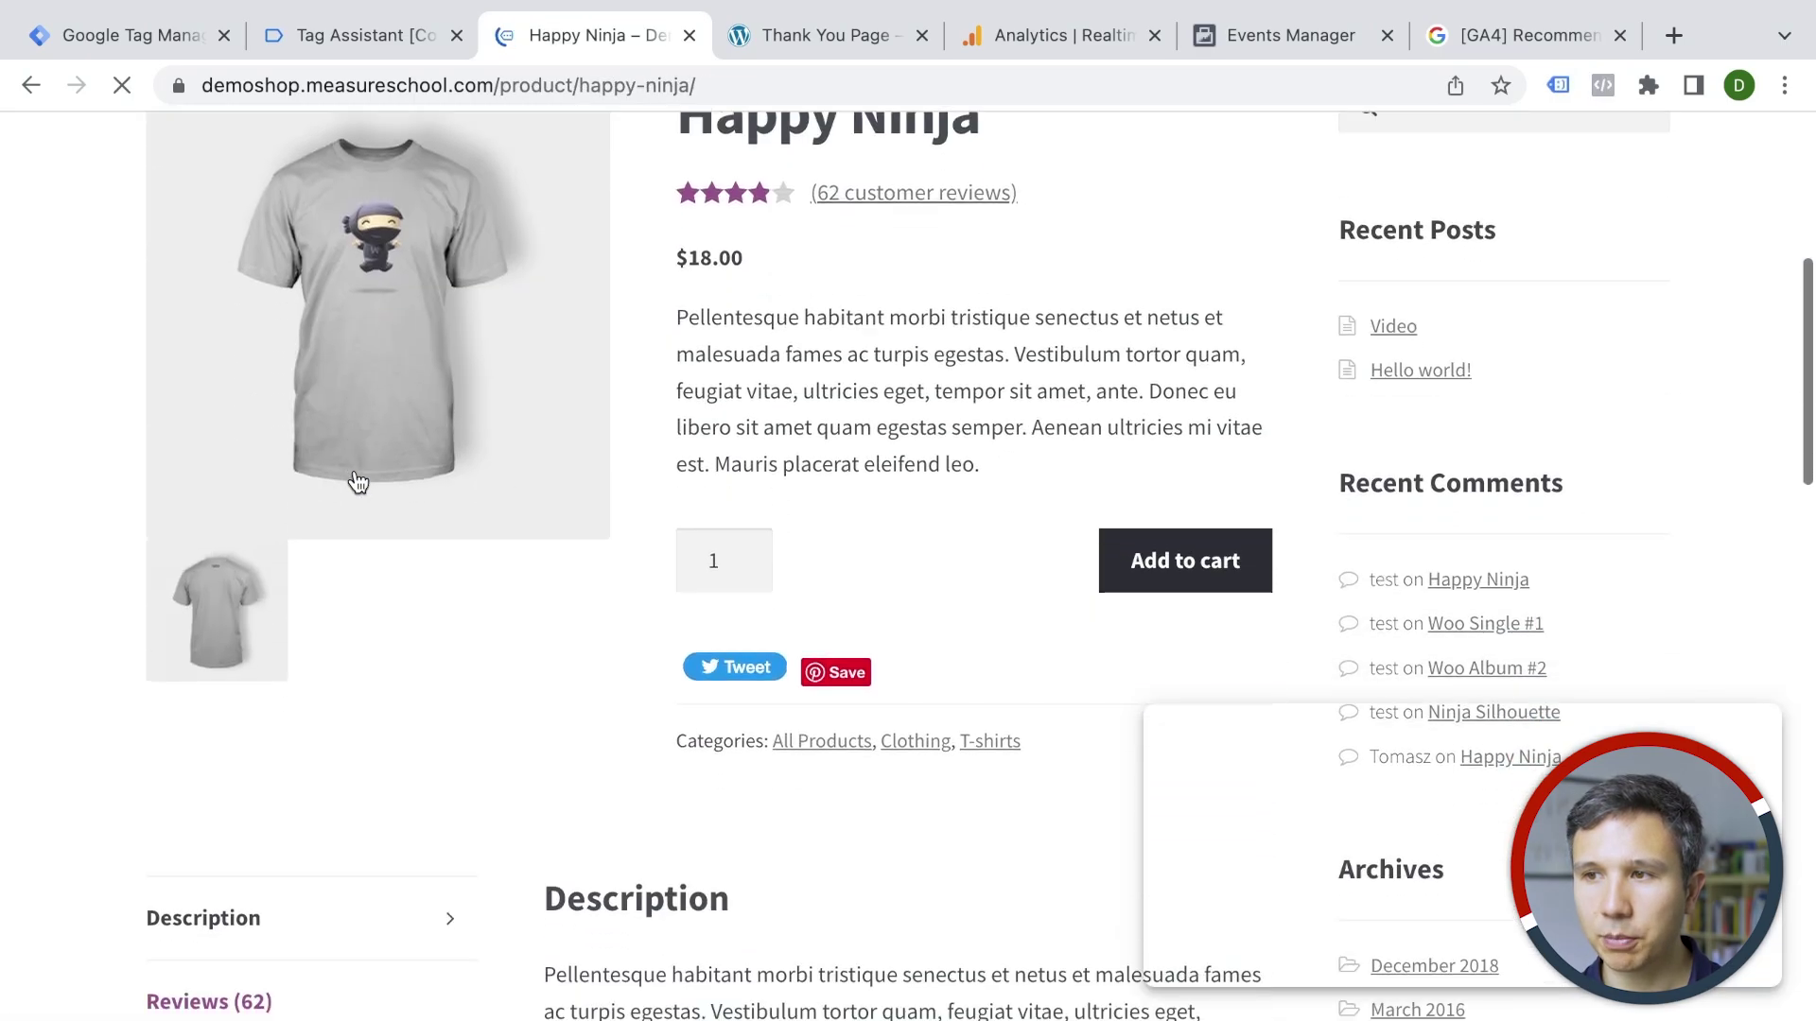
pyautogui.click(1178, 563)
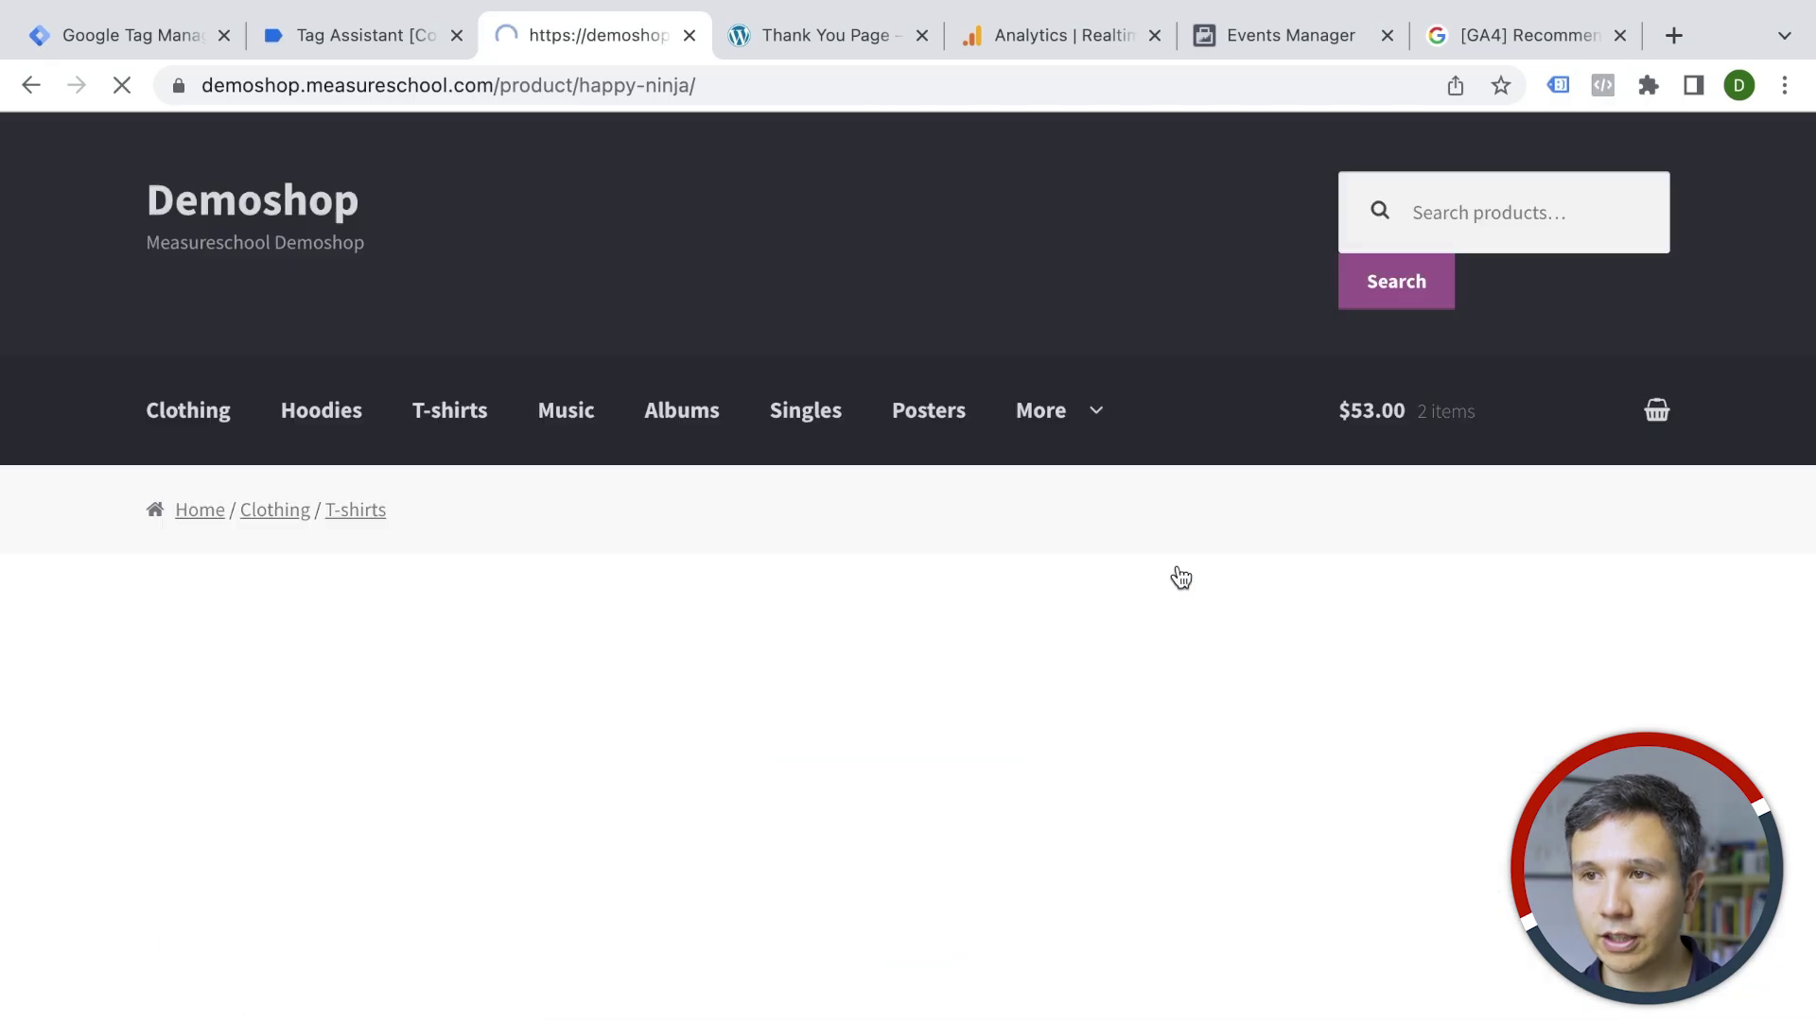
pyautogui.scroll(-3, 939, 549)
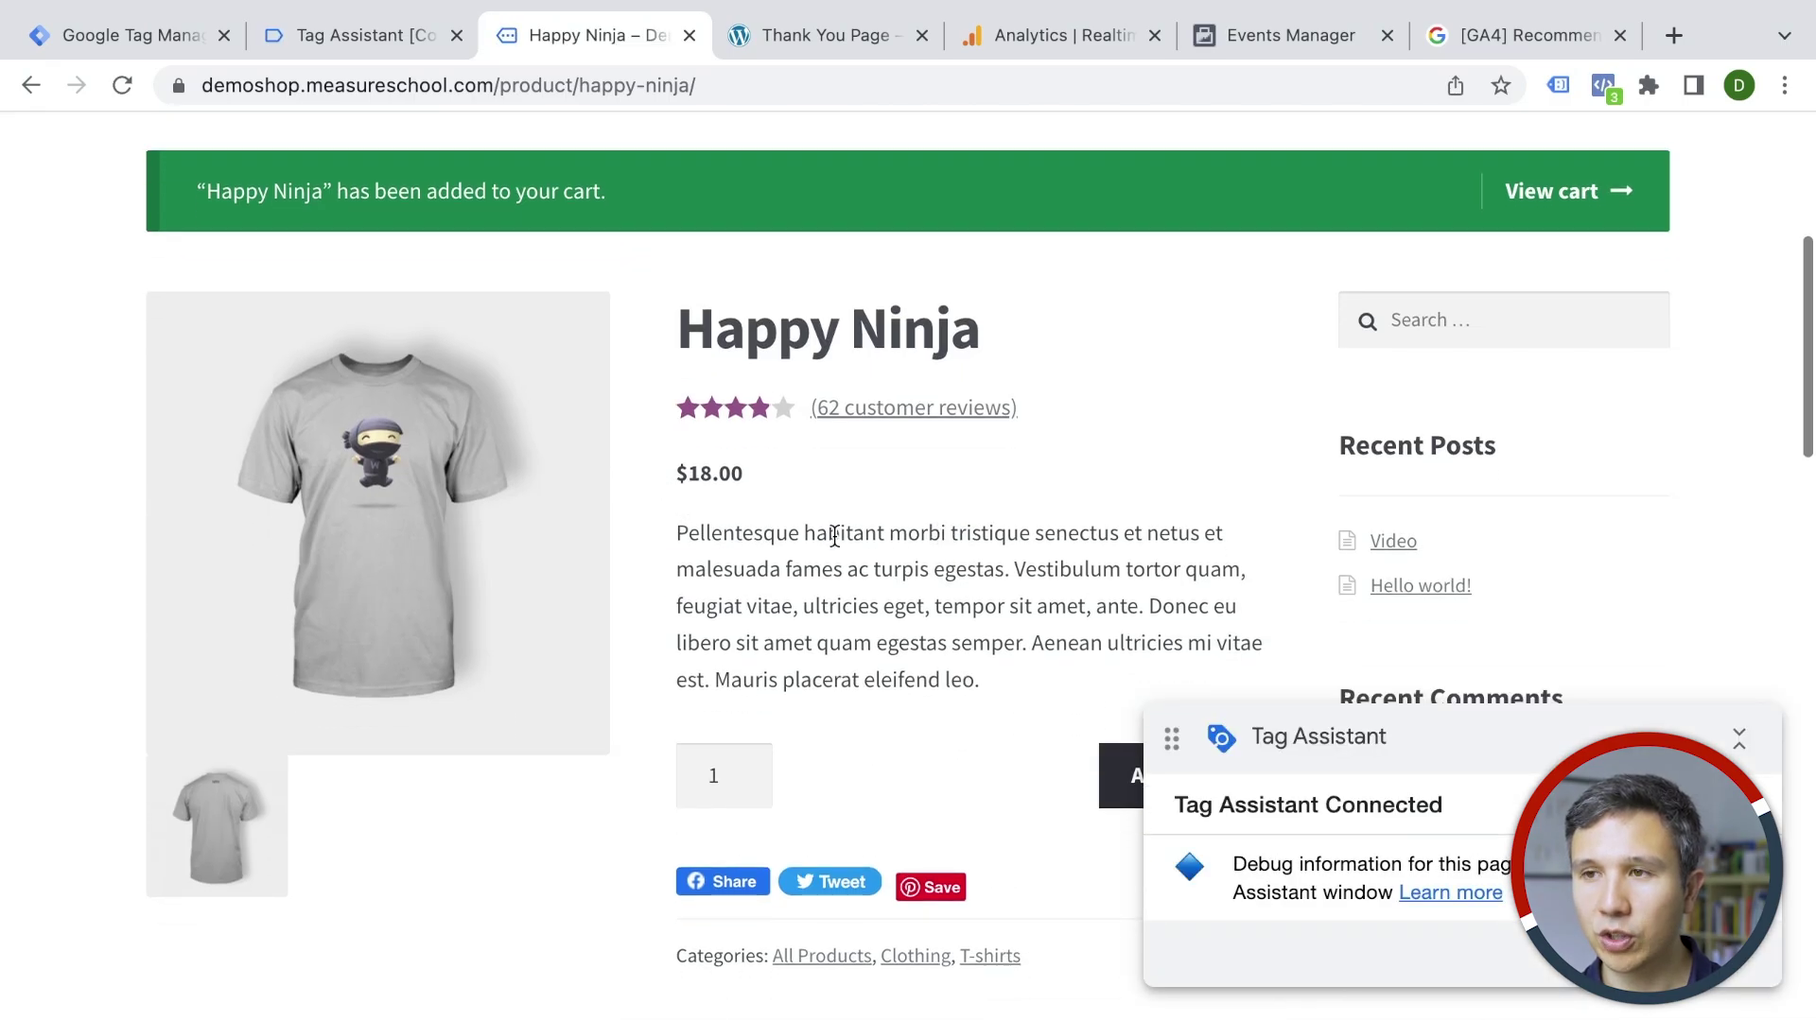
pyautogui.scroll(-1, 837, 533)
# Back in Tag Manager, discard the untitled trigger and return to the tags list
pyautogui.click(155, 43)
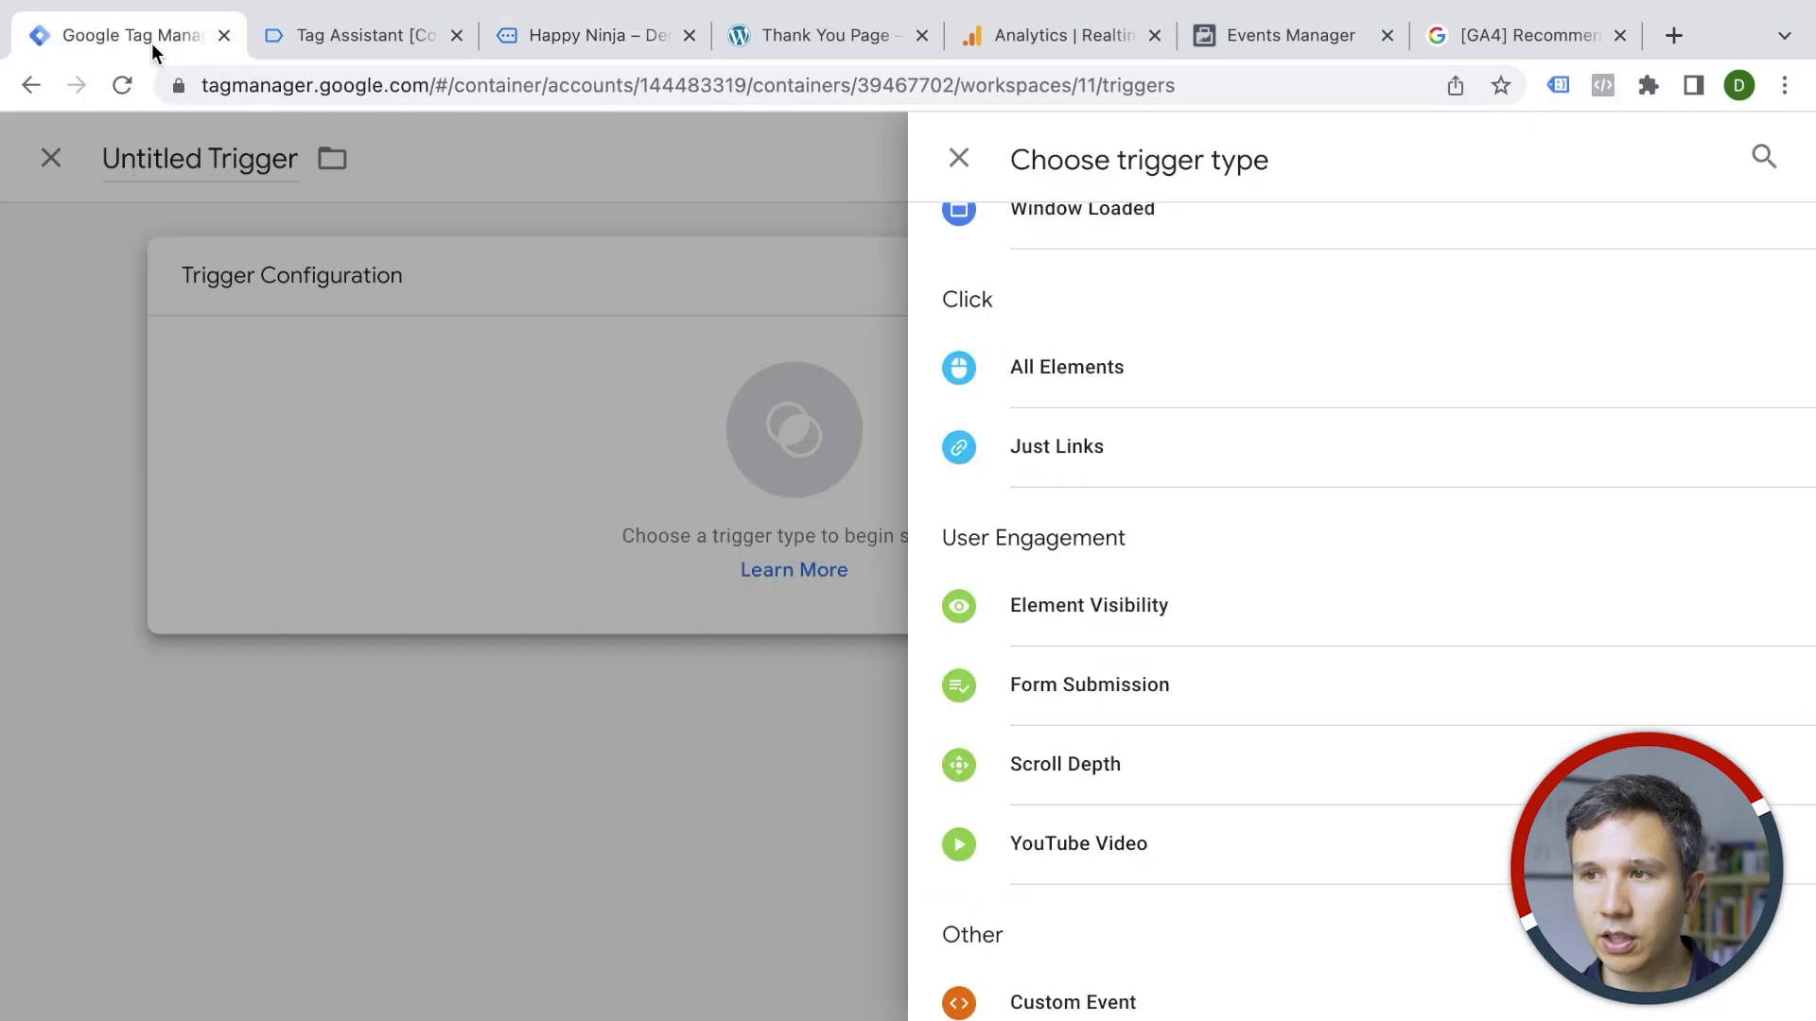
pyautogui.click(653, 489)
pyautogui.click(157, 487)
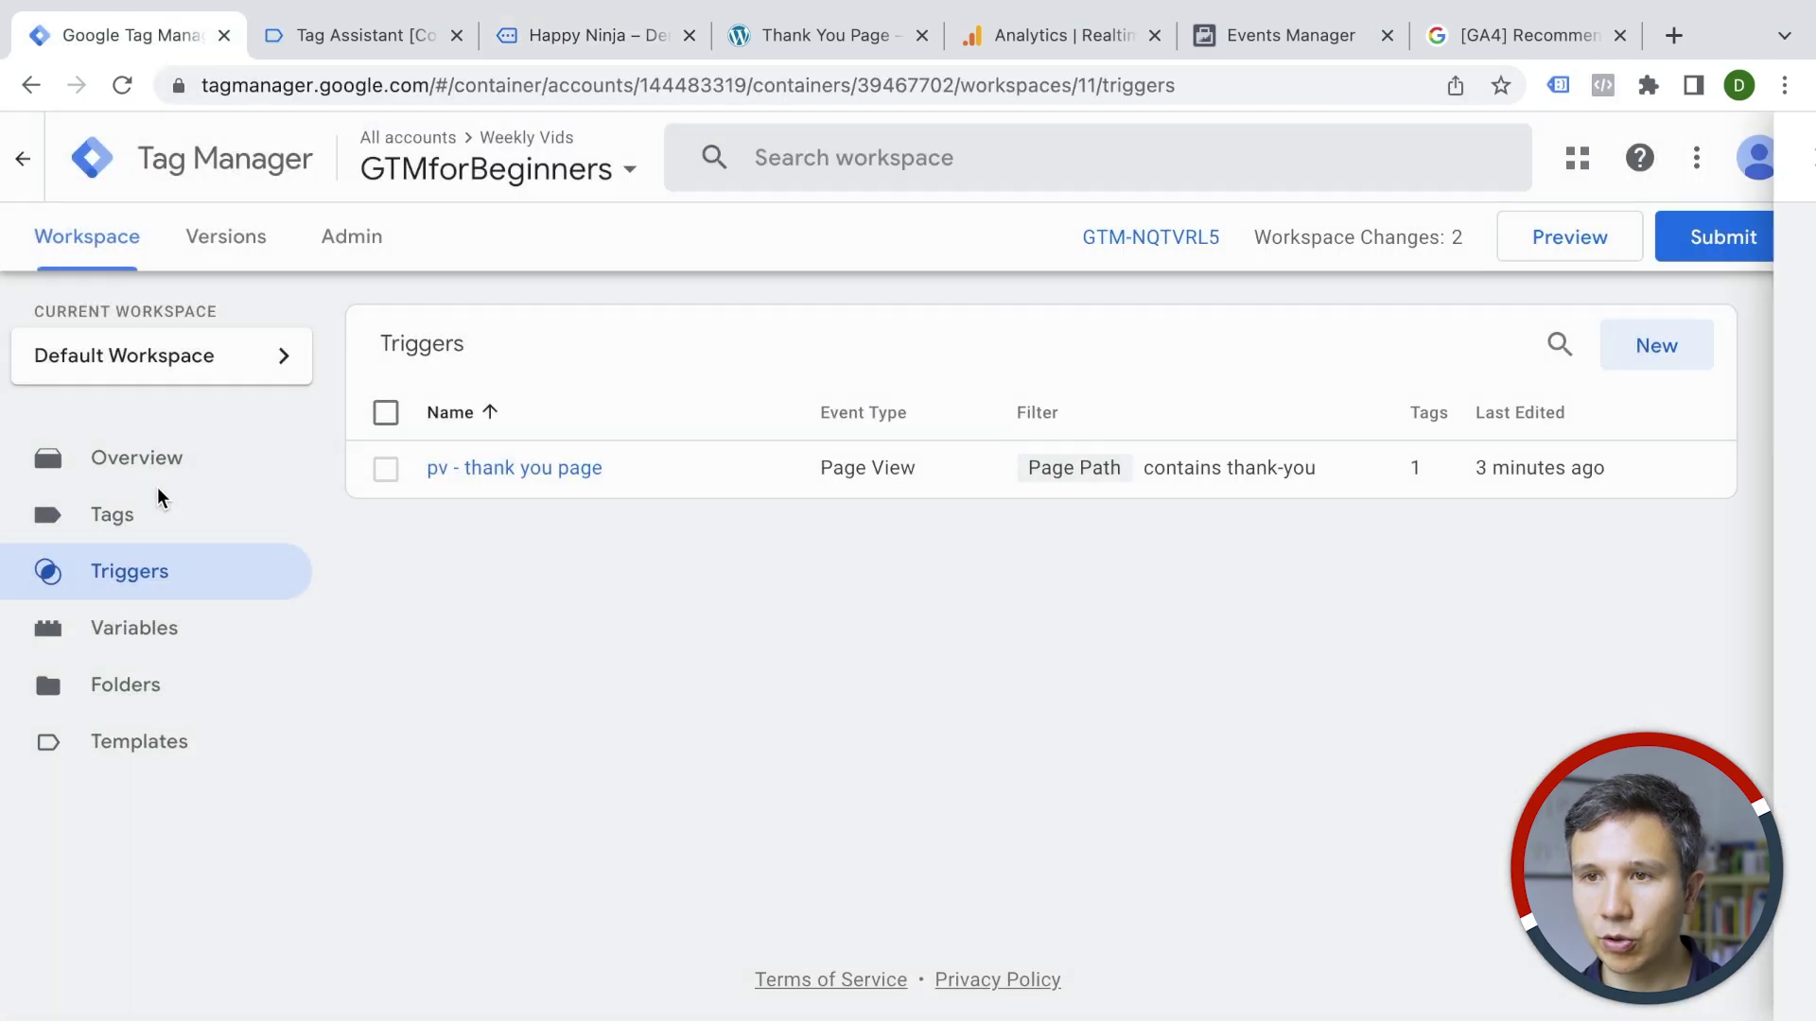
pyautogui.click(154, 527)
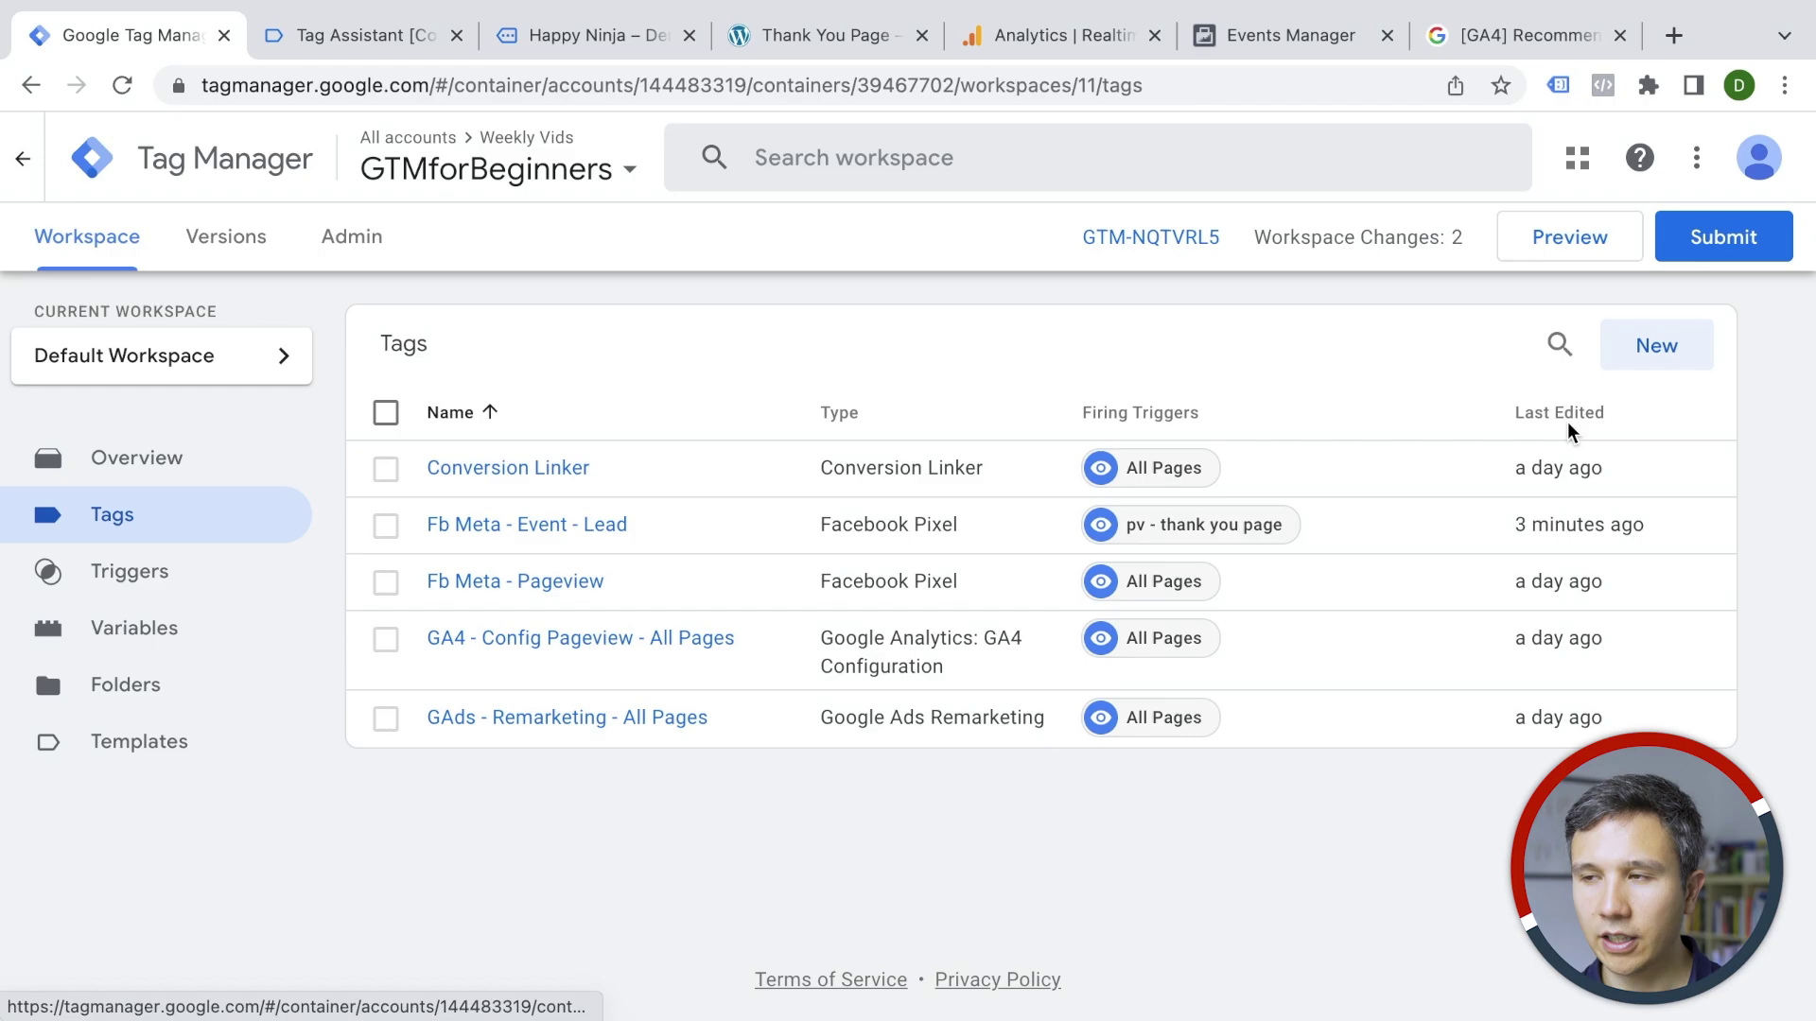
pyautogui.click(1656, 347)
pyautogui.click(1350, 478)
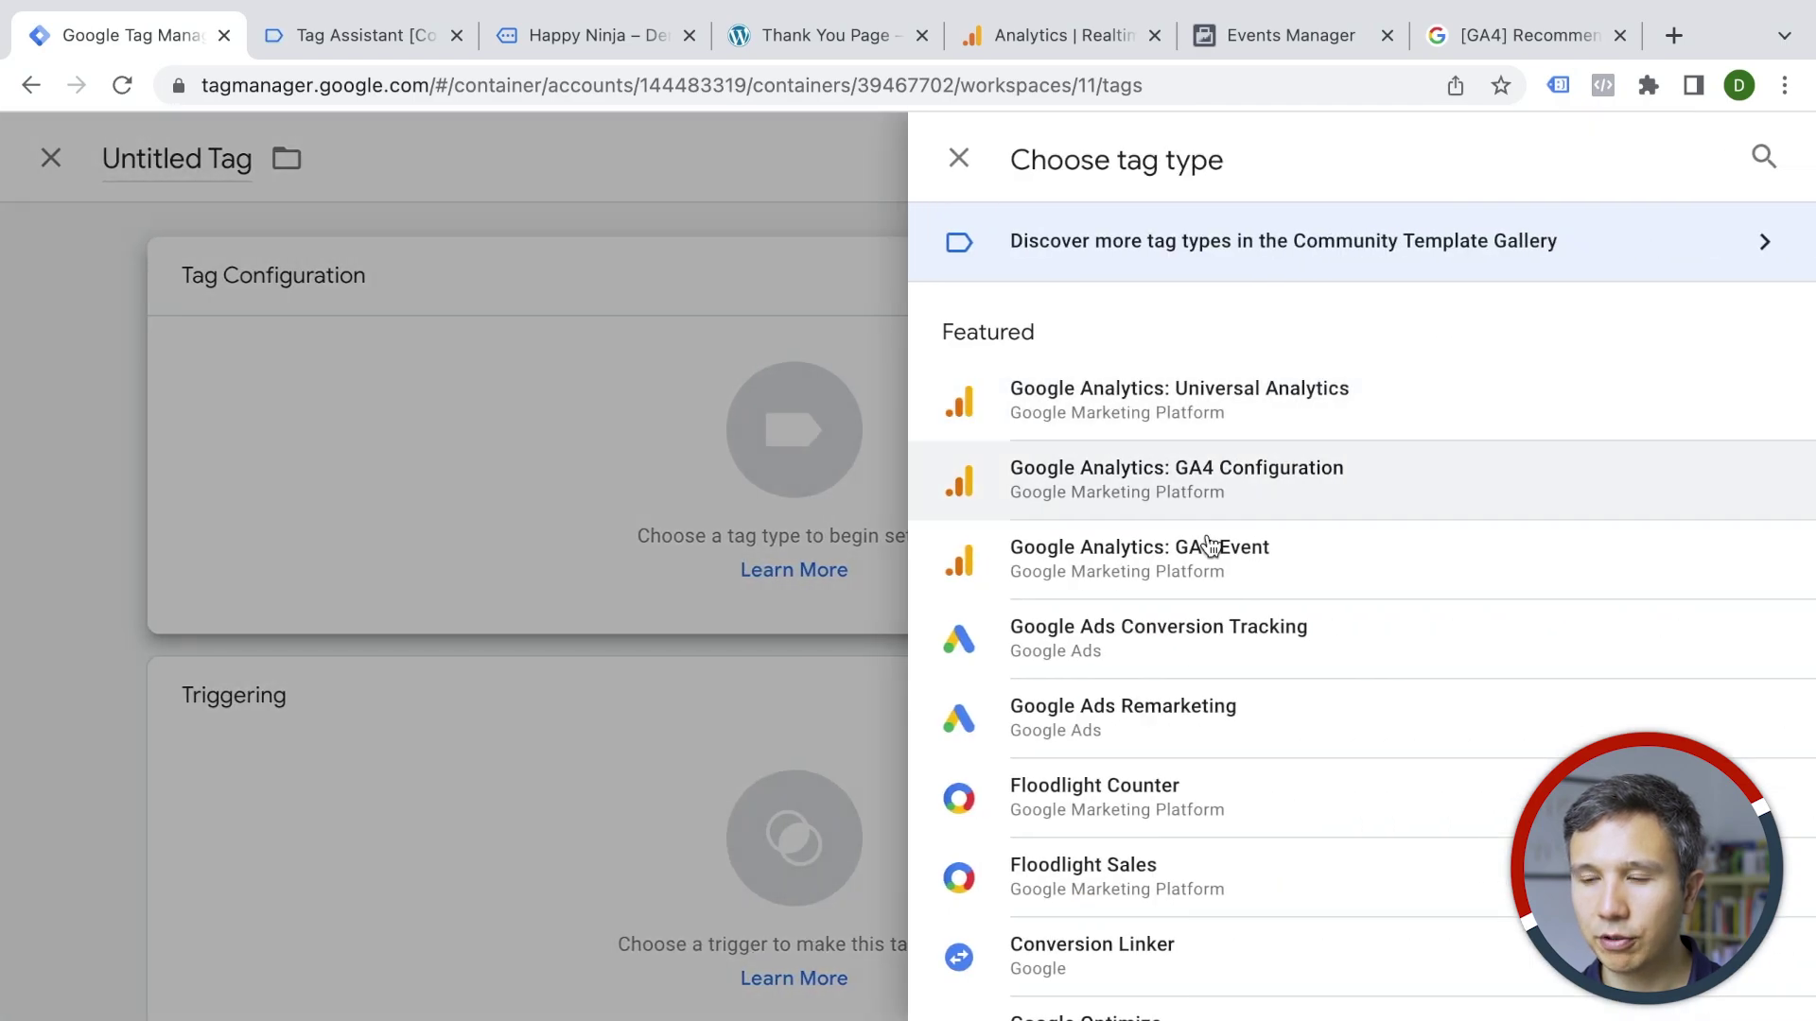
pyautogui.scroll(-2, 1061, 773)
pyautogui.scroll(-5, 1060, 773)
pyautogui.click(1059, 733)
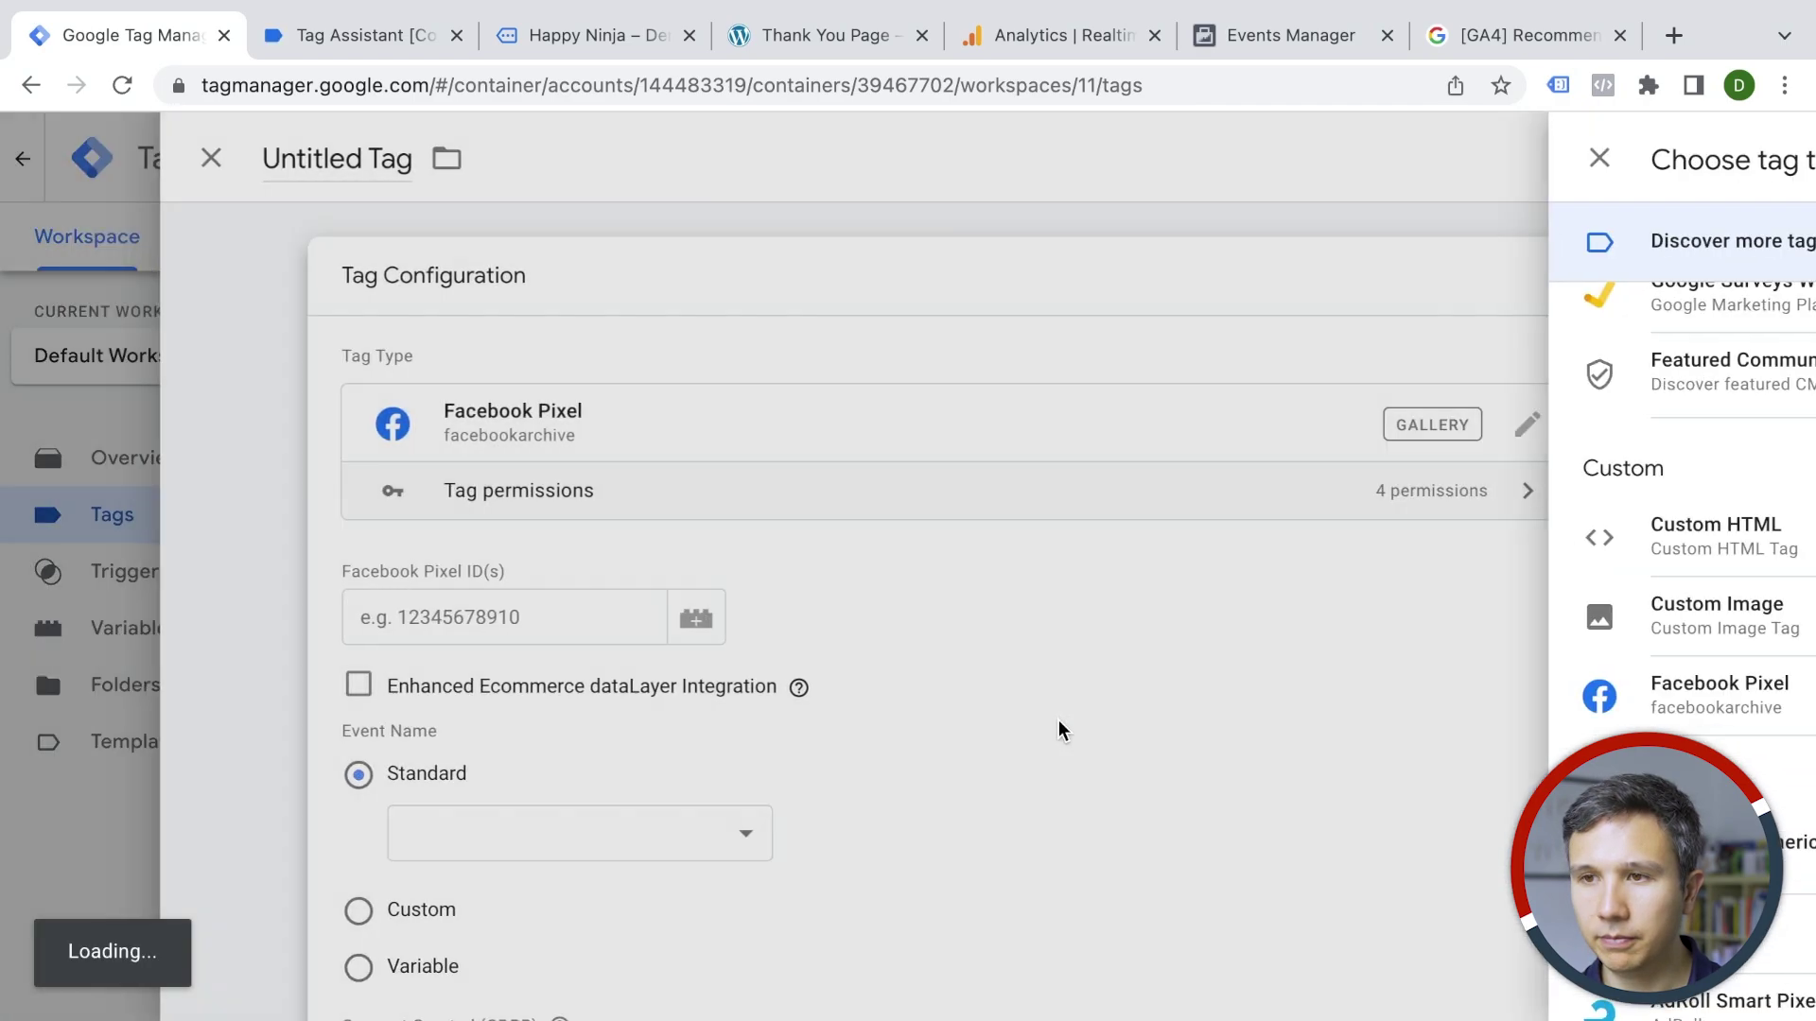
pyautogui.click(576, 625)
pyautogui.hotkey('ctrl', 'v')
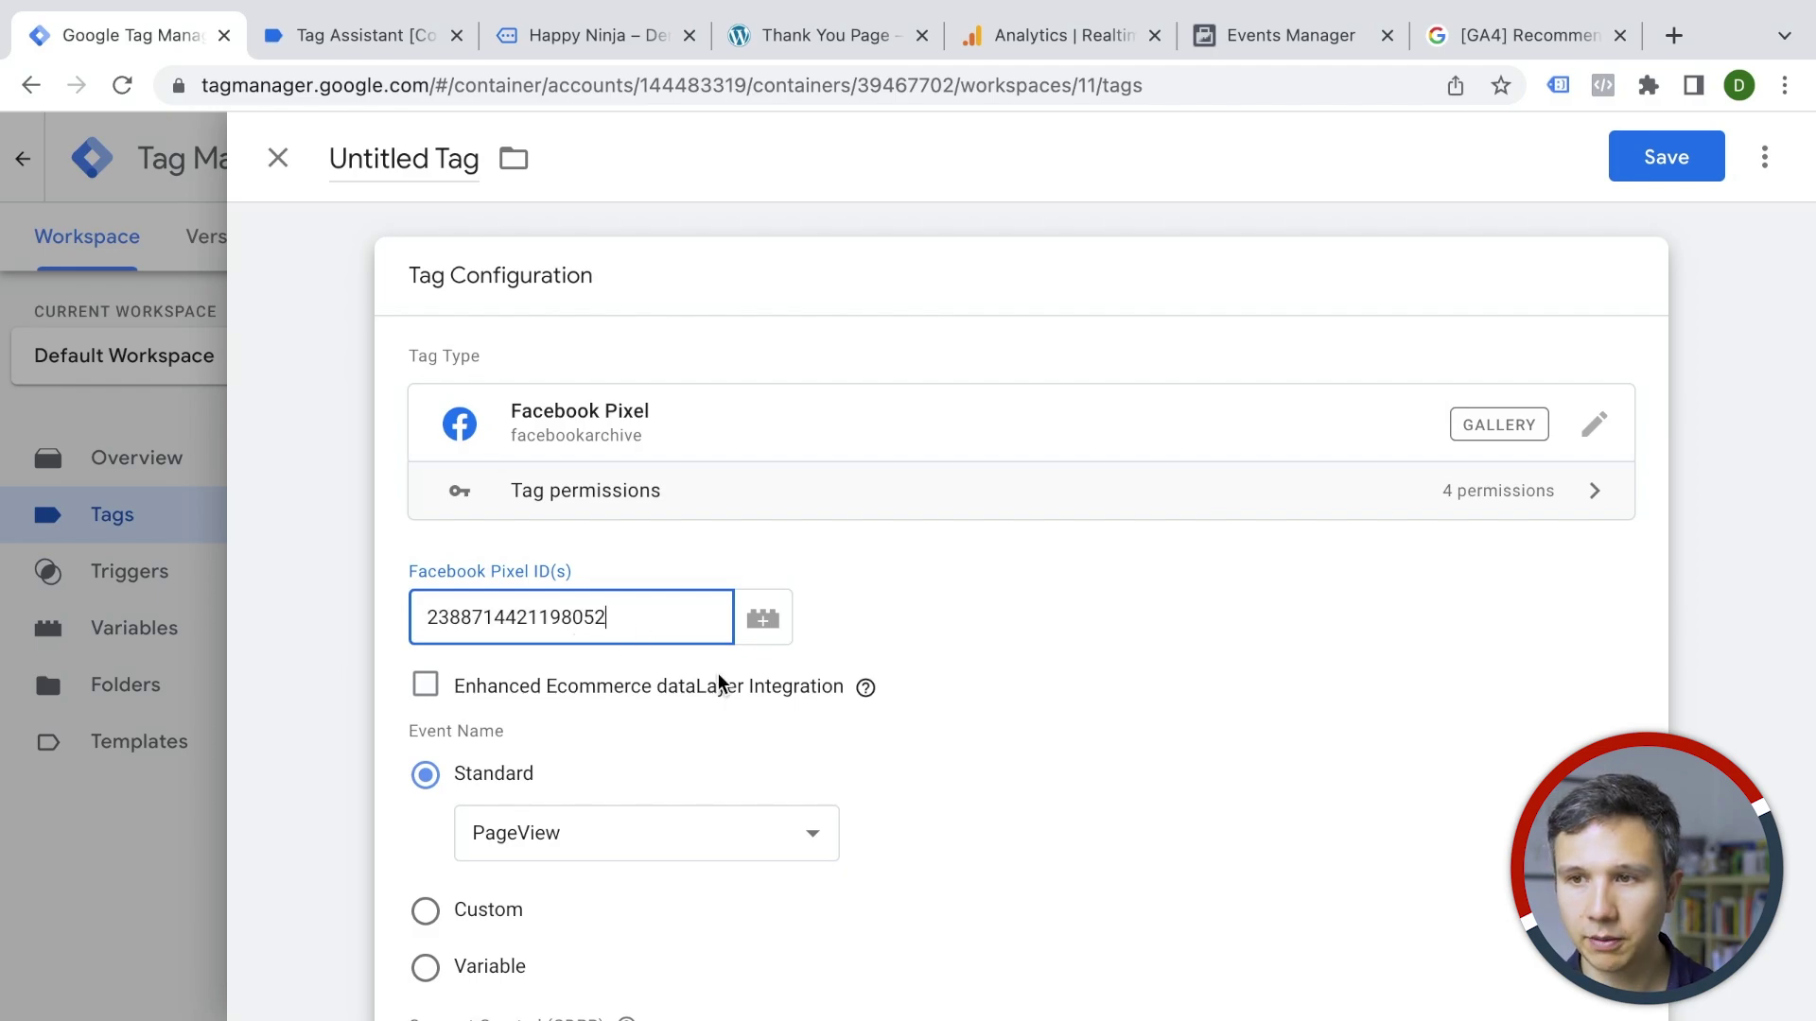
pyautogui.click(540, 827)
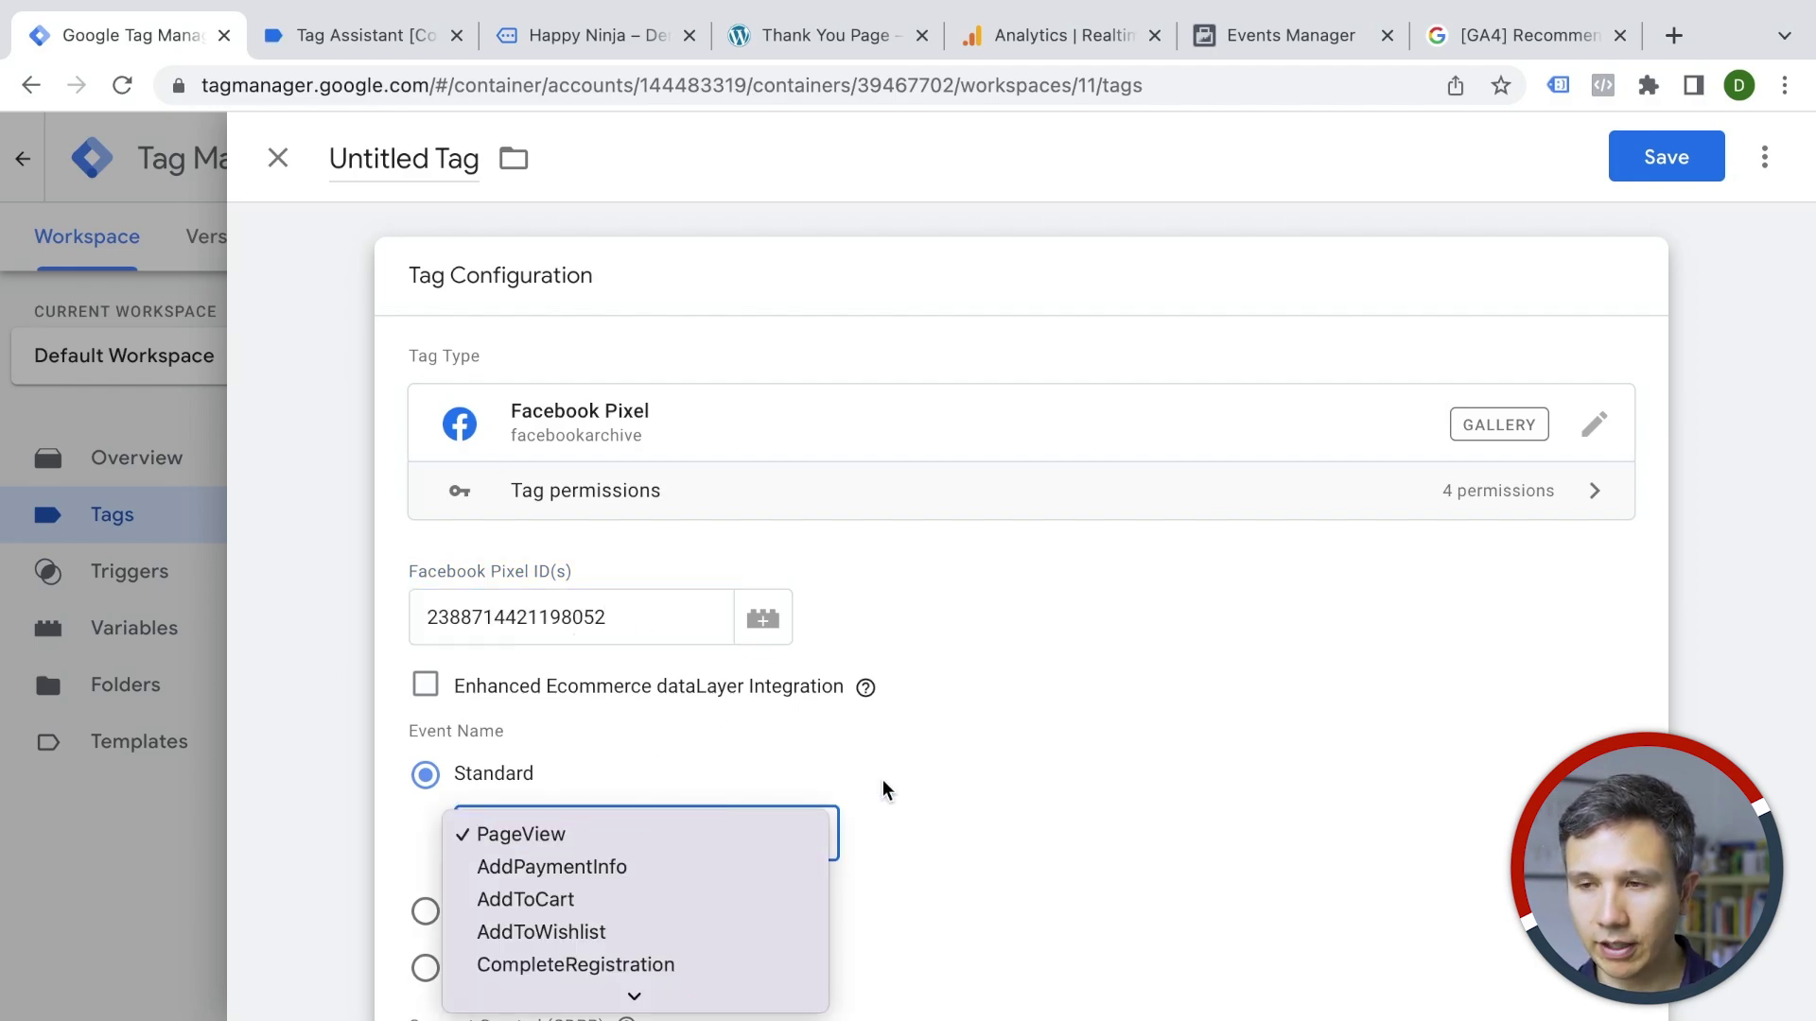
pyautogui.click(625, 899)
# Name the tag 'Fb Meta - Add to Cart - Click' and save it without a trigger
pyautogui.click(373, 156)
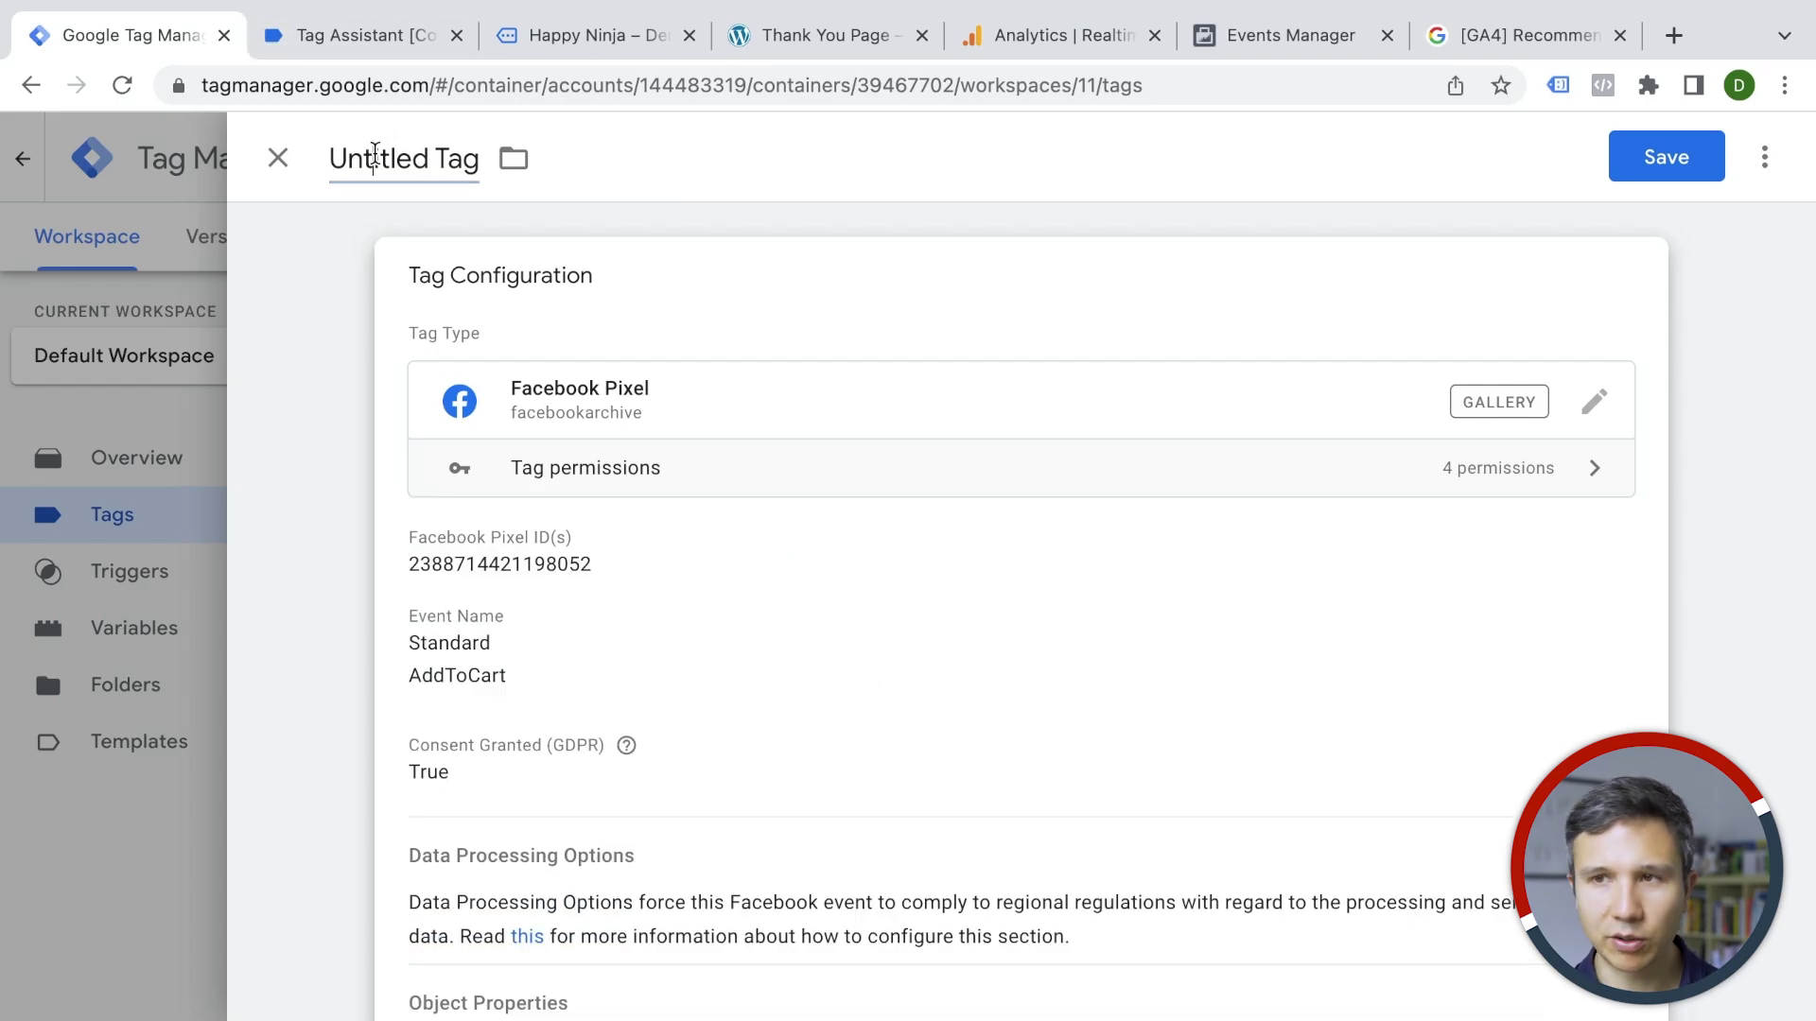
pyautogui.write('Fb Met')
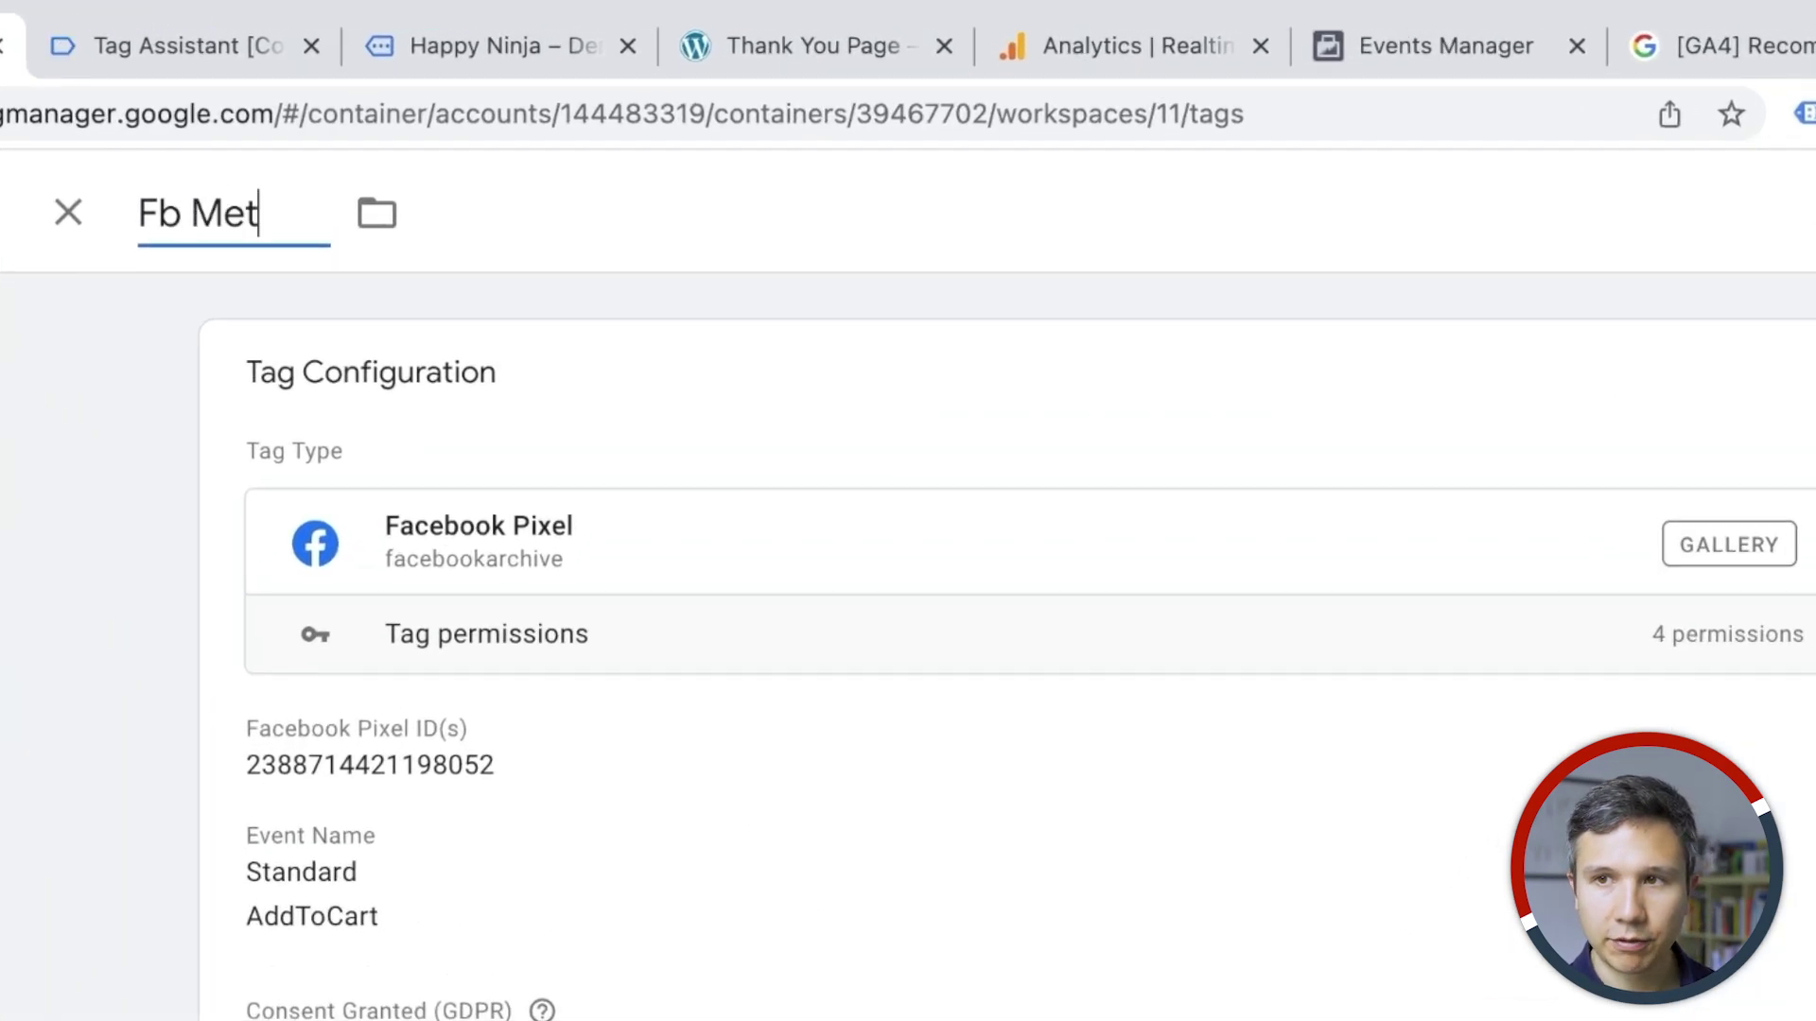
pyautogui.write('a - Add to ')
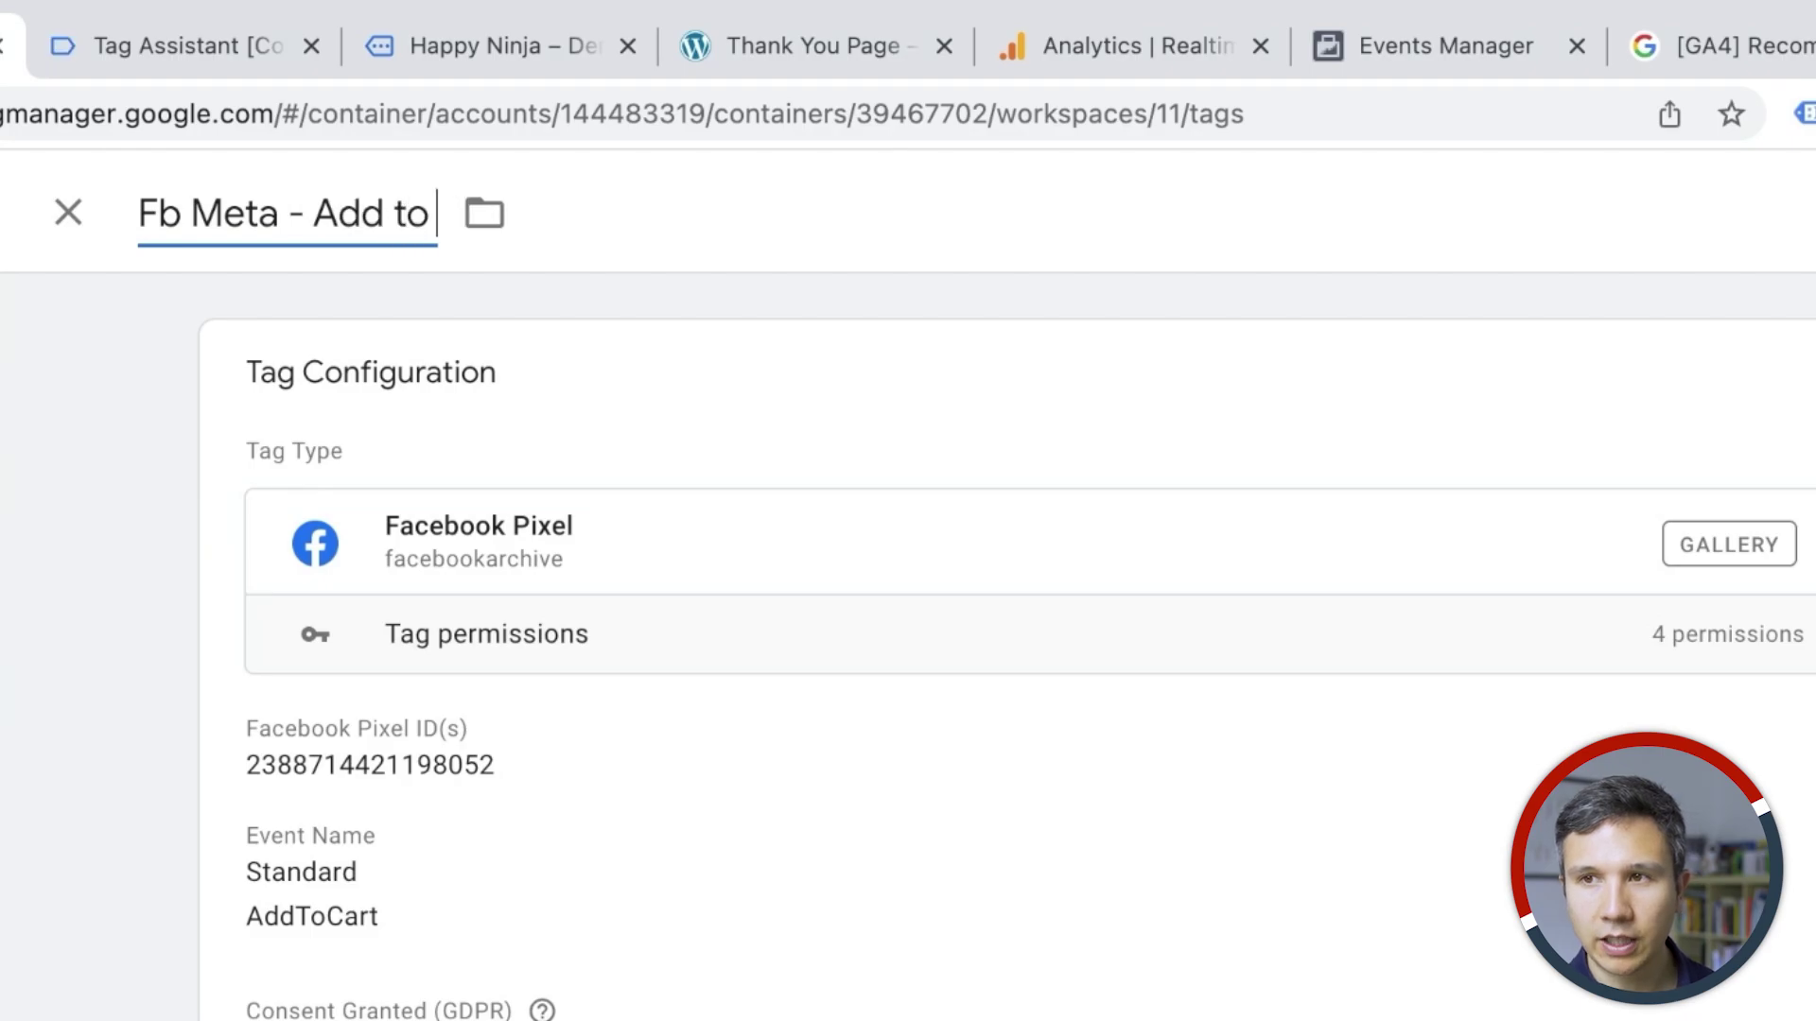
pyautogui.write('Cart - Cli')
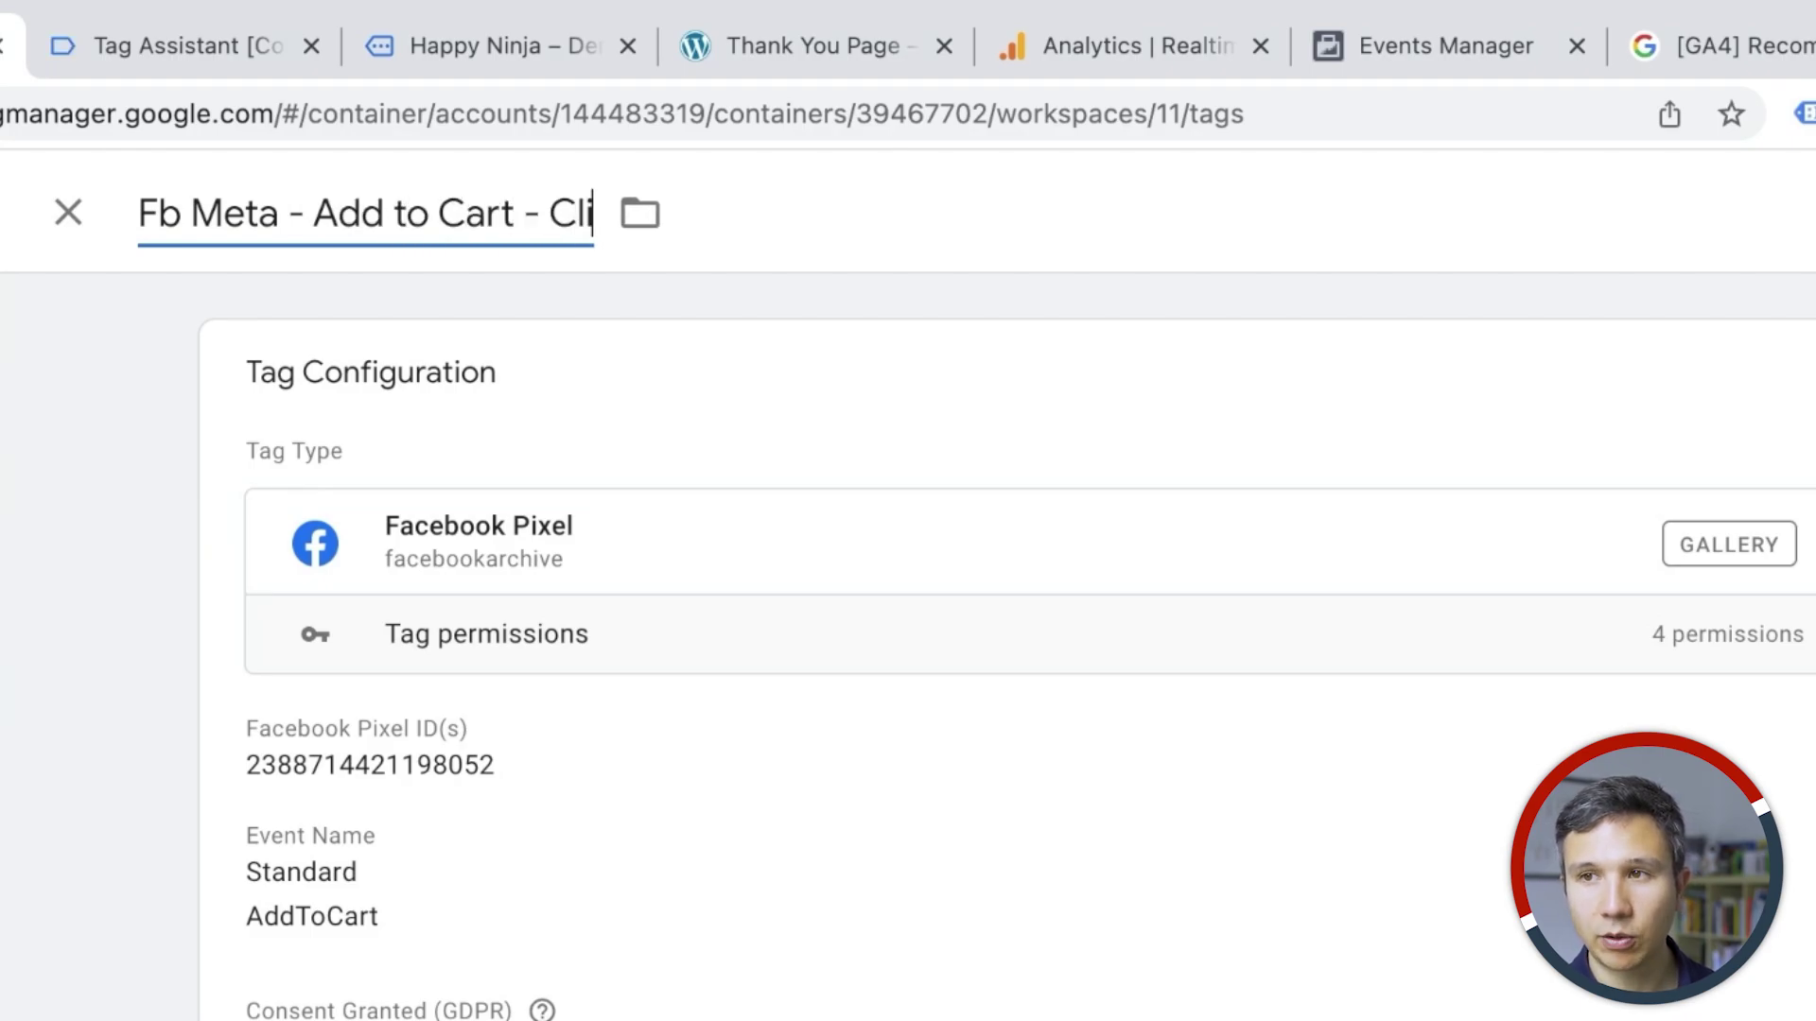
pyautogui.write('ck')
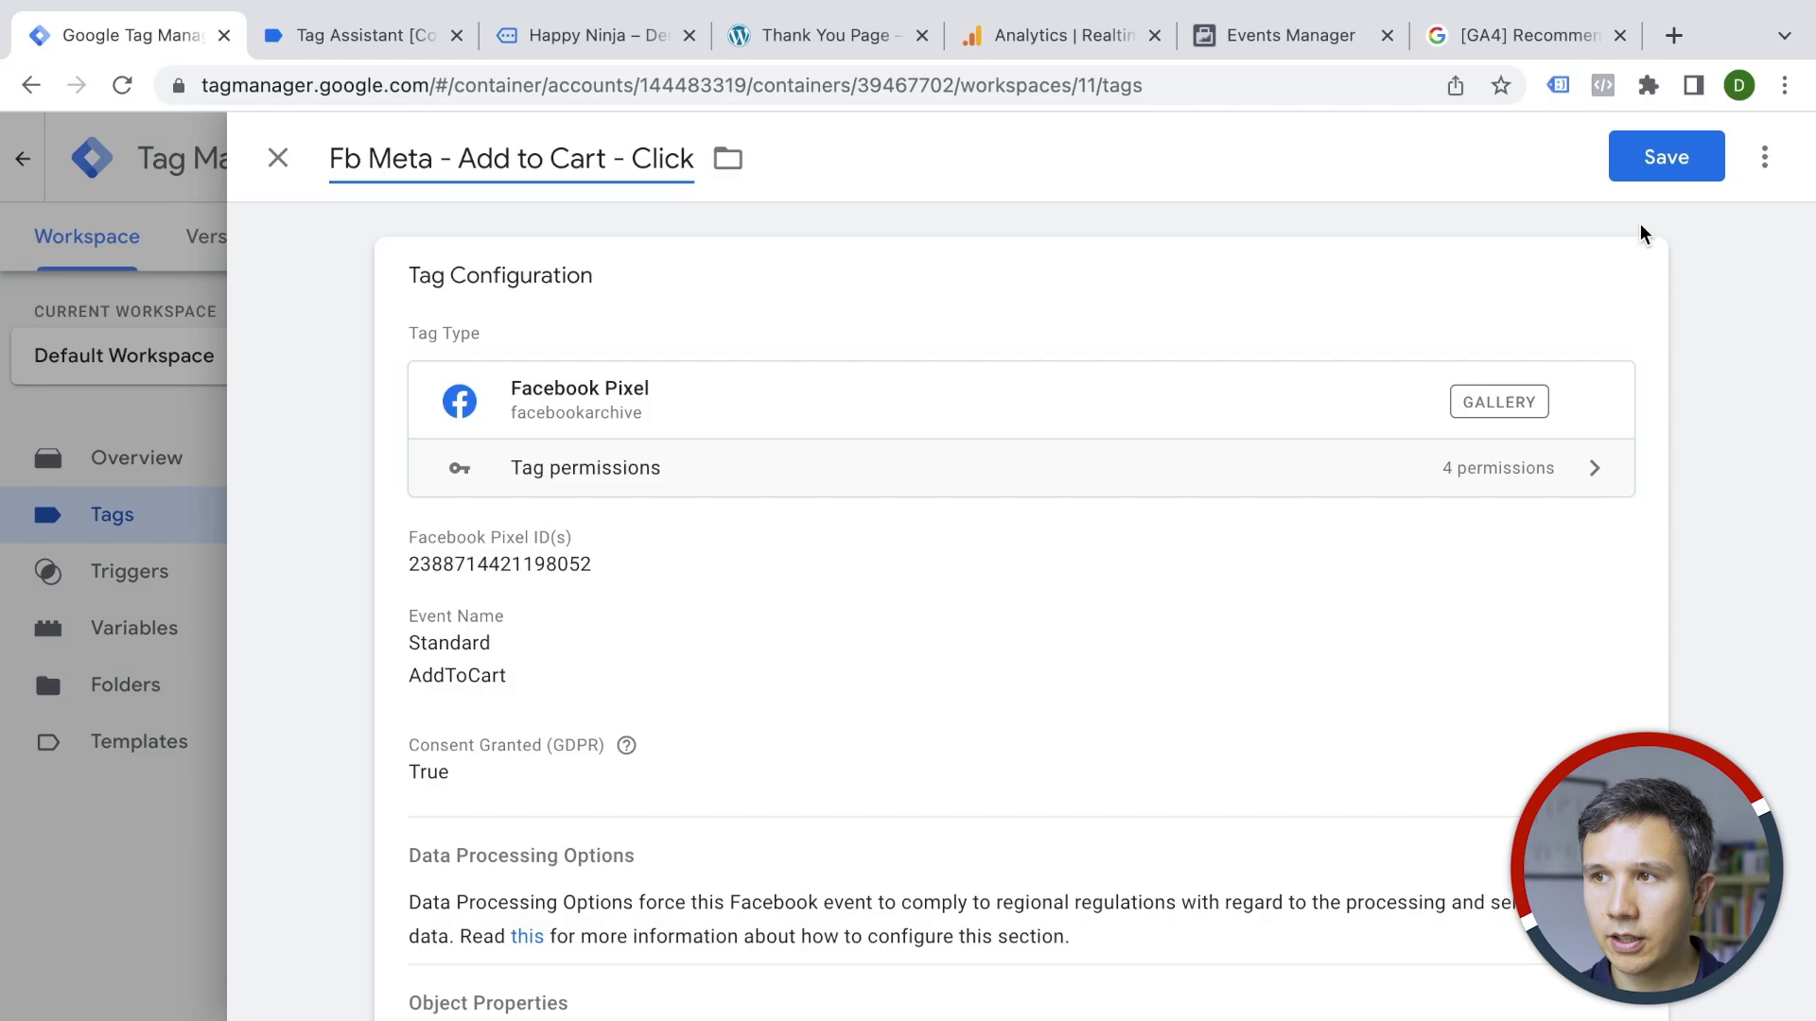
pyautogui.click(1656, 169)
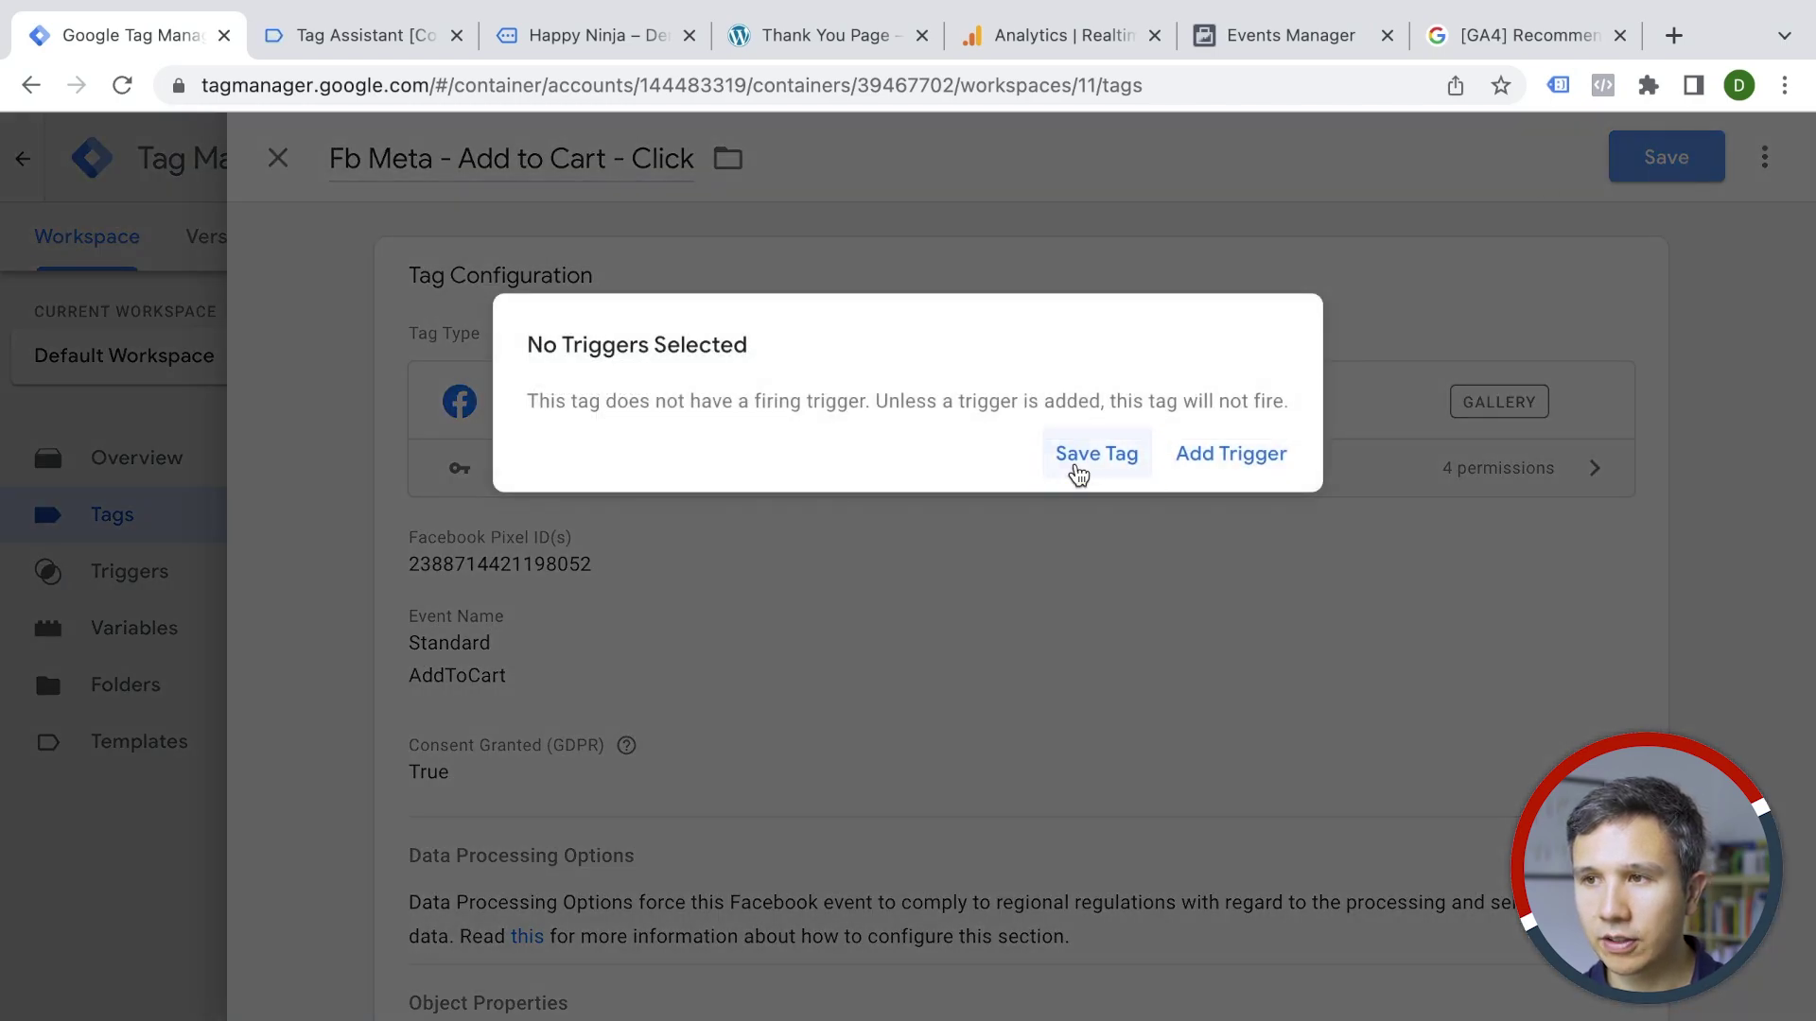
pyautogui.click(1078, 457)
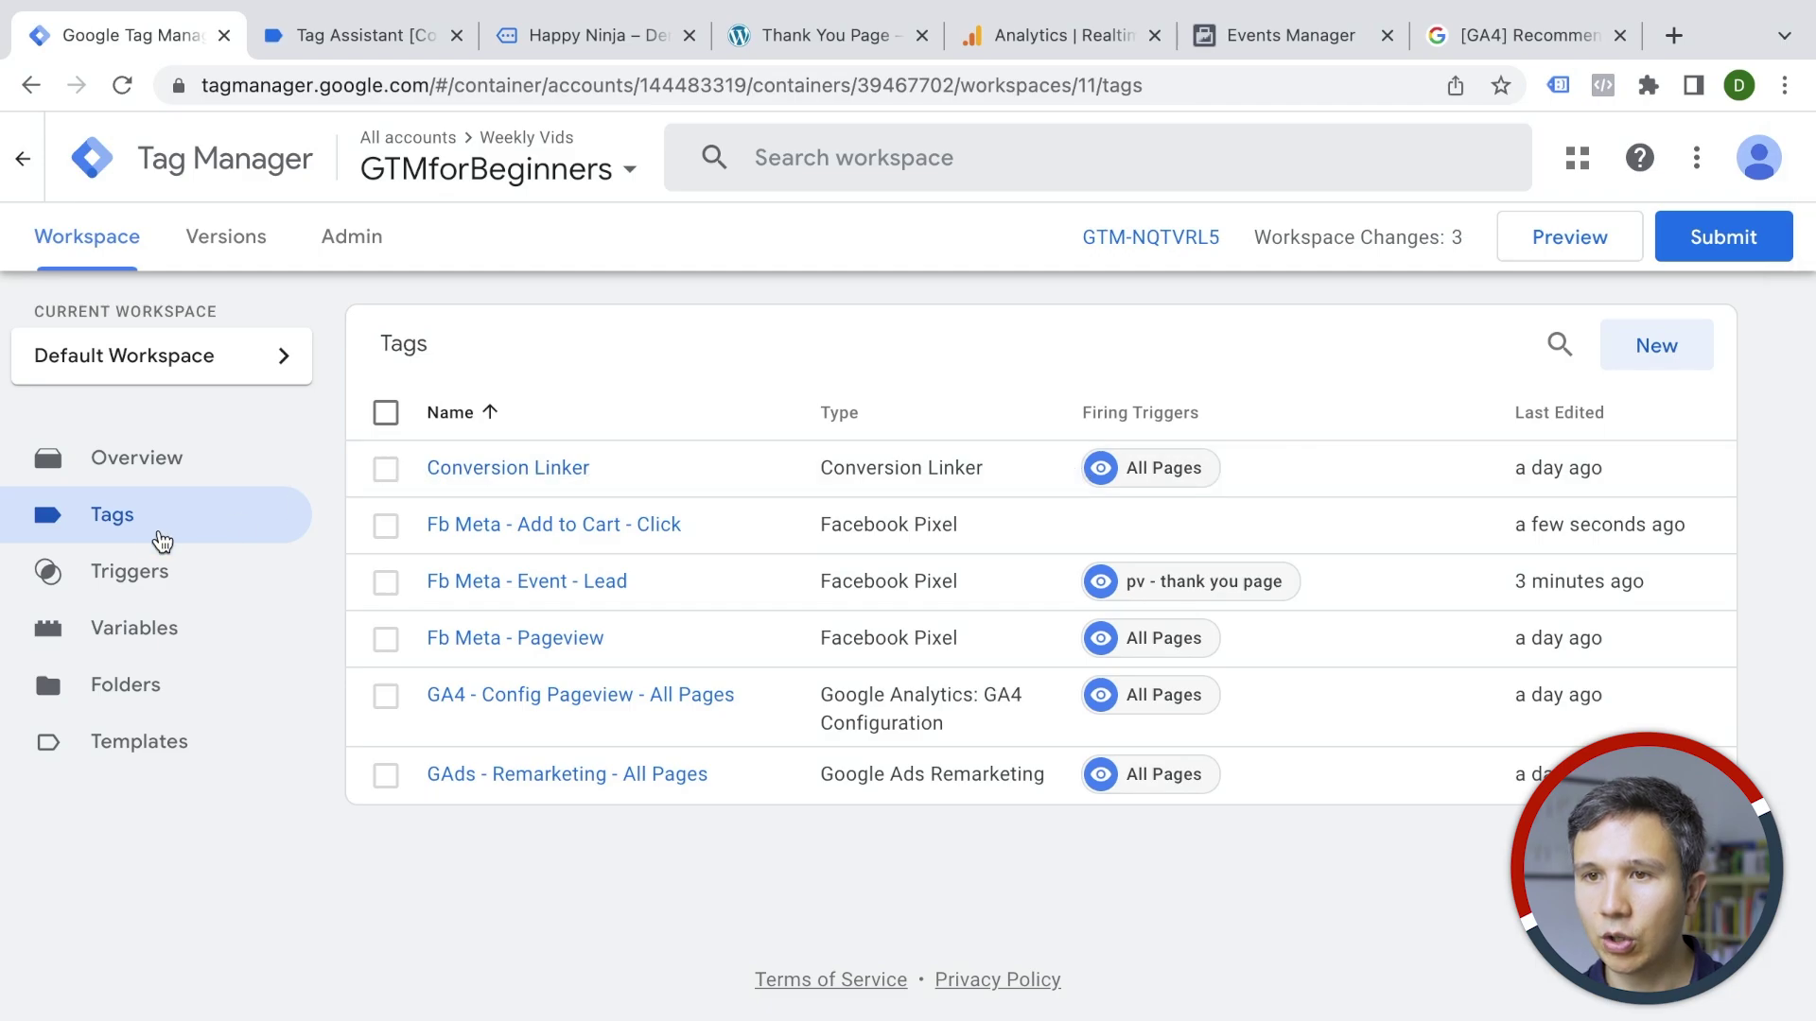
pyautogui.click(109, 579)
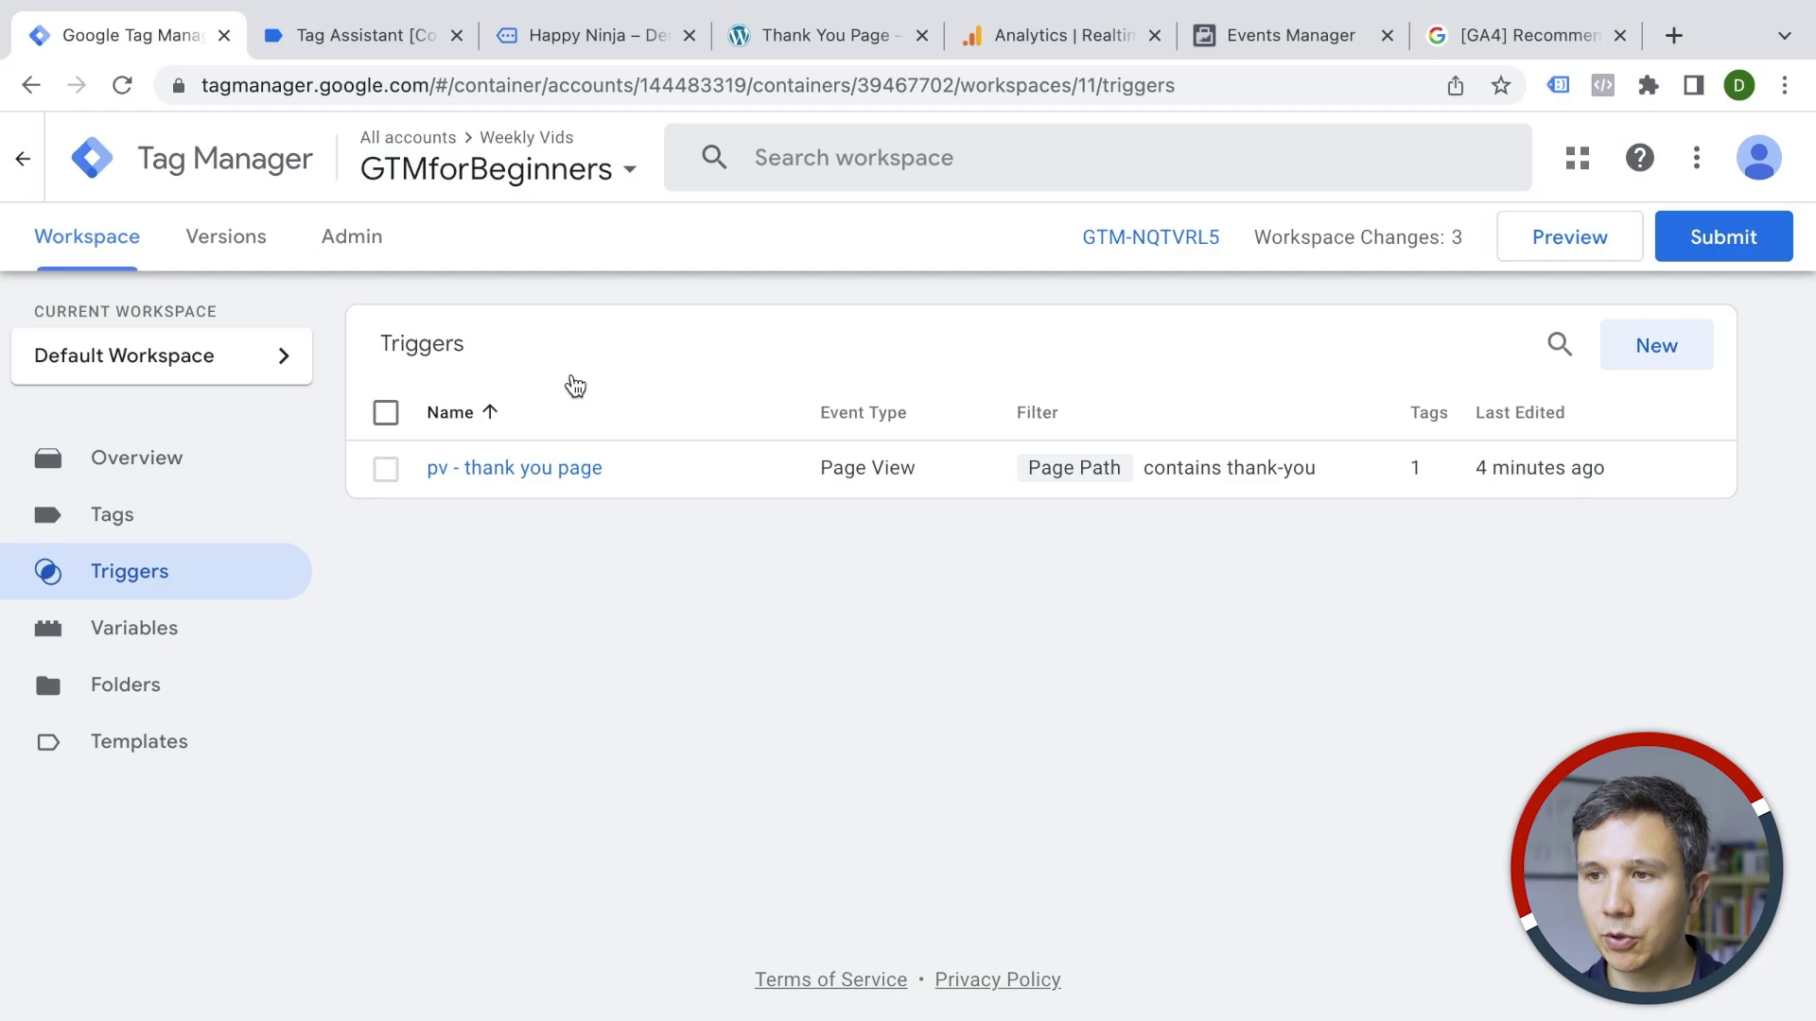
# Glance at the Happy Ninja product page, then start a new untitled trigger in Tag Manager
pyautogui.click(595, 34)
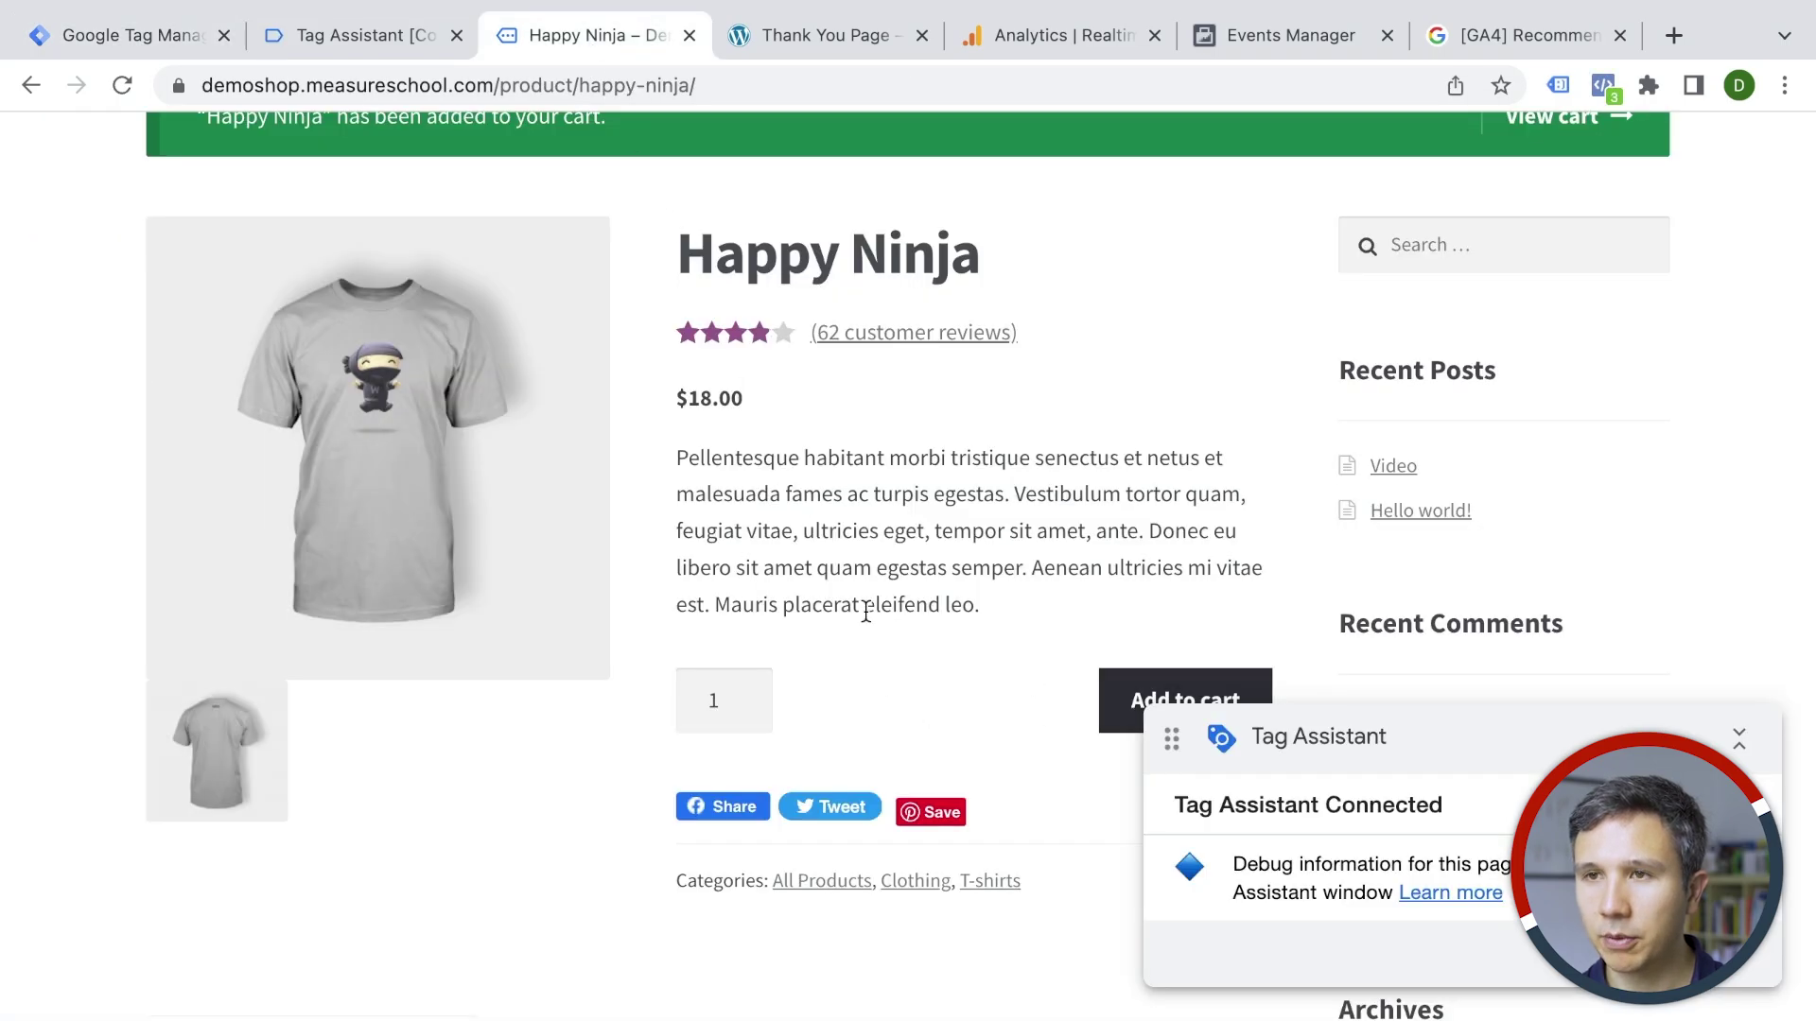
pyautogui.click(184, 32)
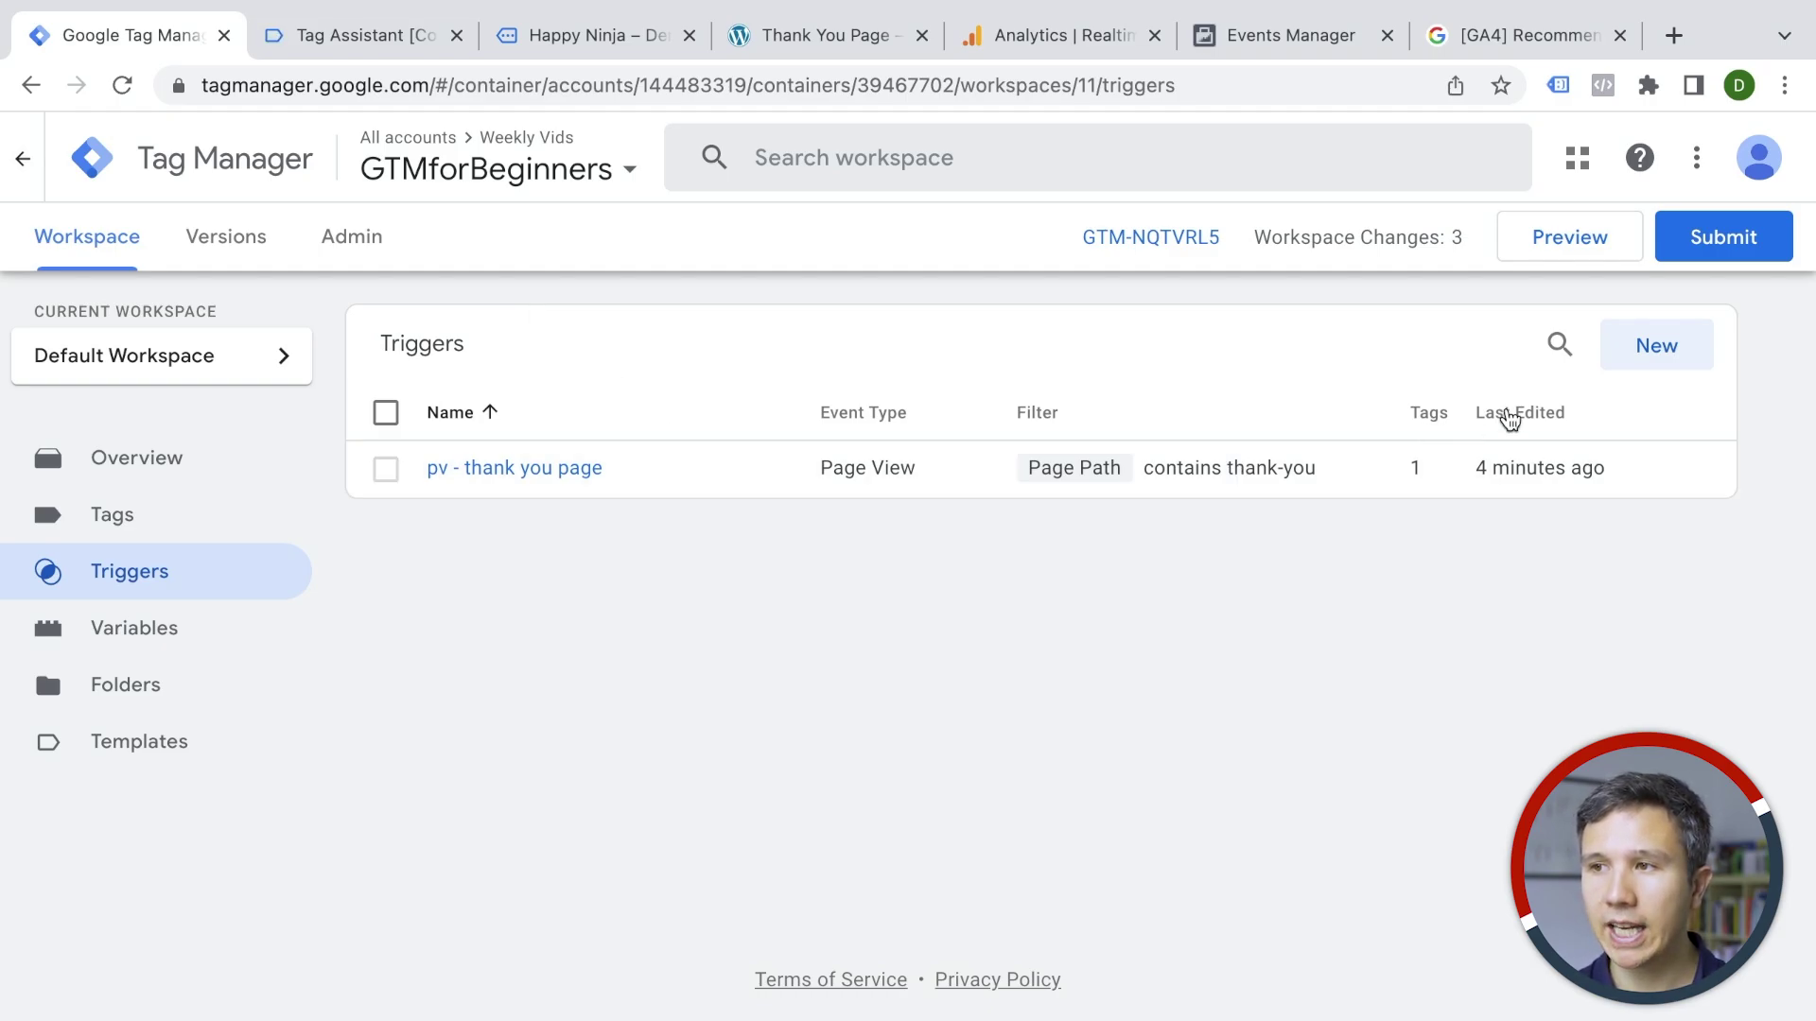
pyautogui.click(1643, 354)
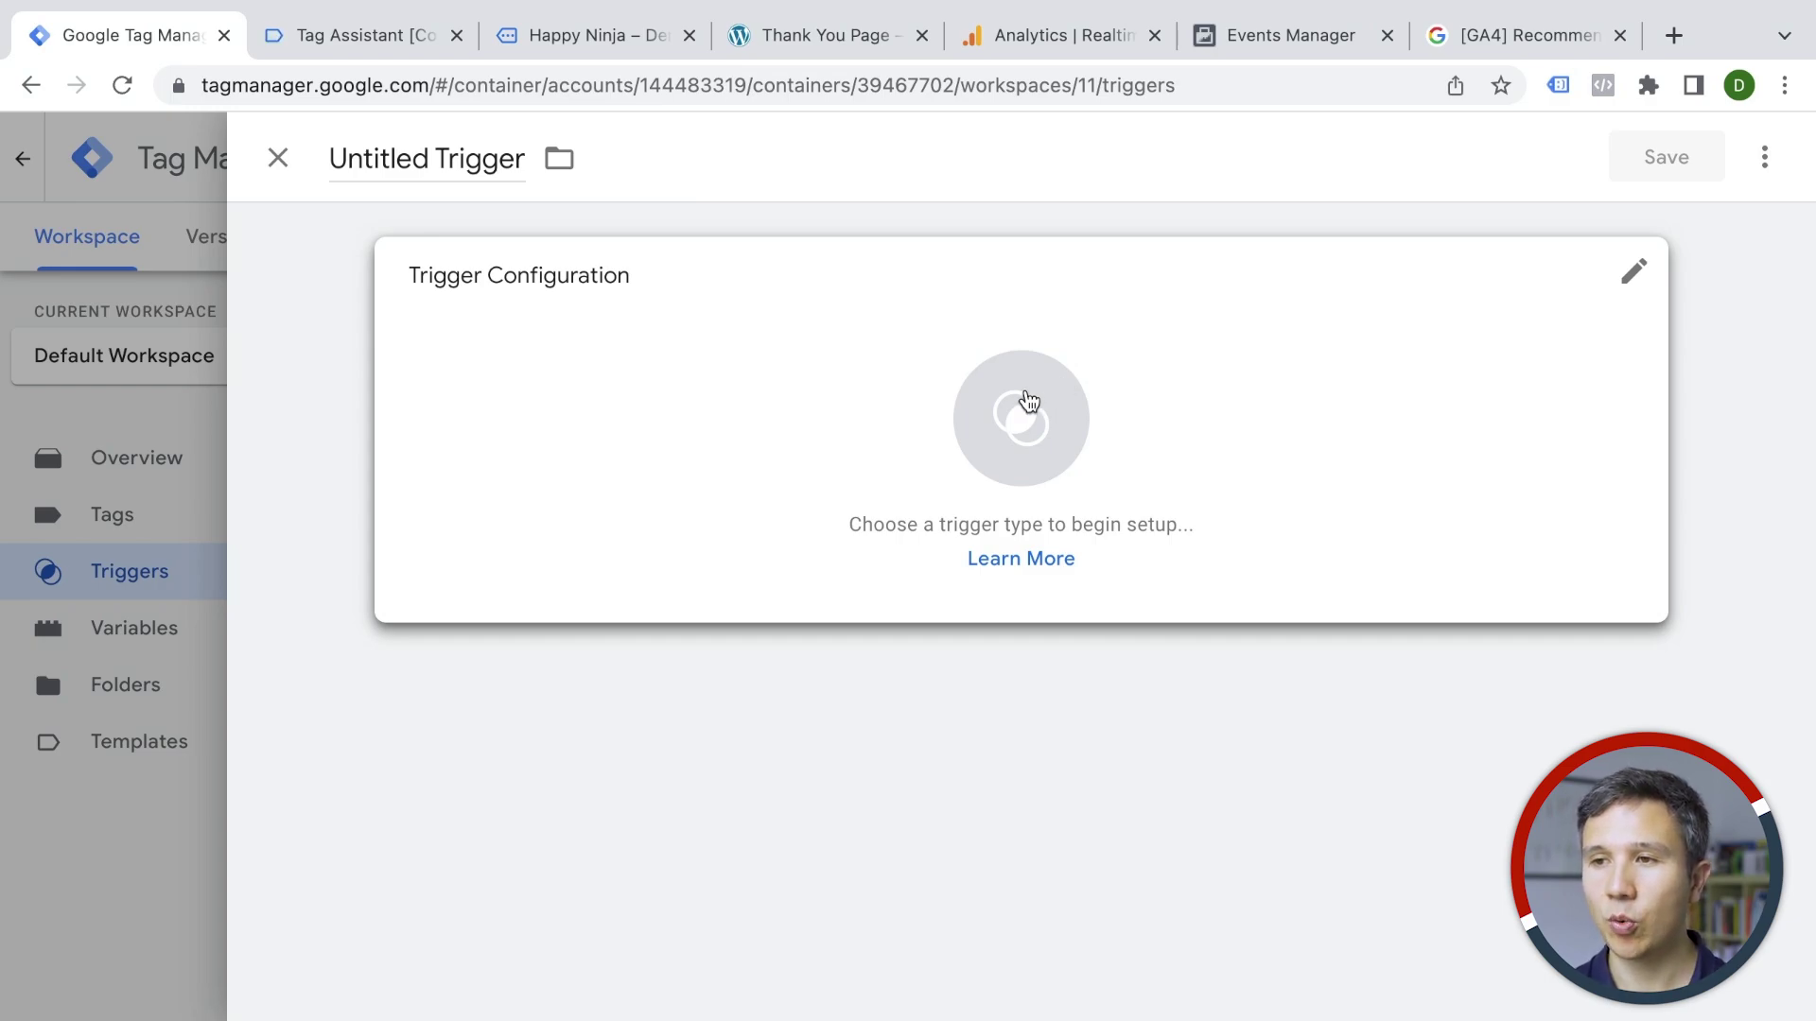
# Save a Click - All Elements trigger firing on All Clicks, named 'click'
pyautogui.click(778, 429)
pyautogui.scroll(-1, 1046, 503)
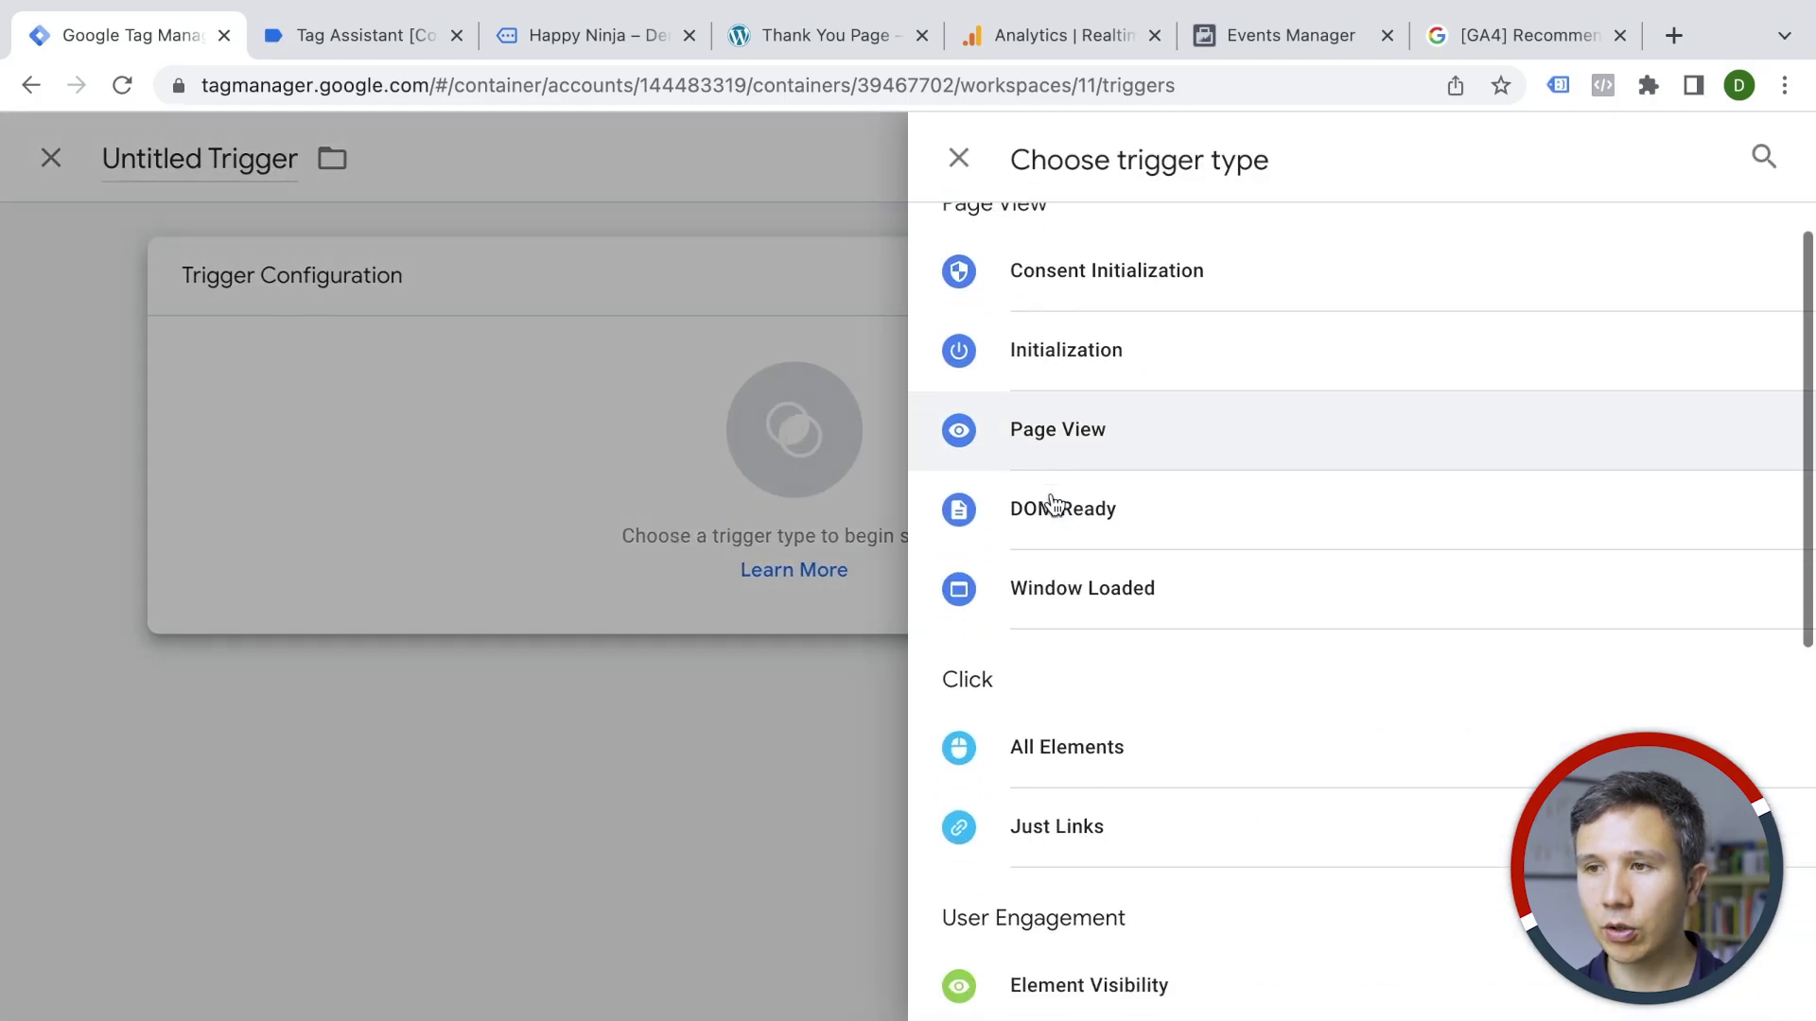
pyautogui.scroll(-1, 995, 520)
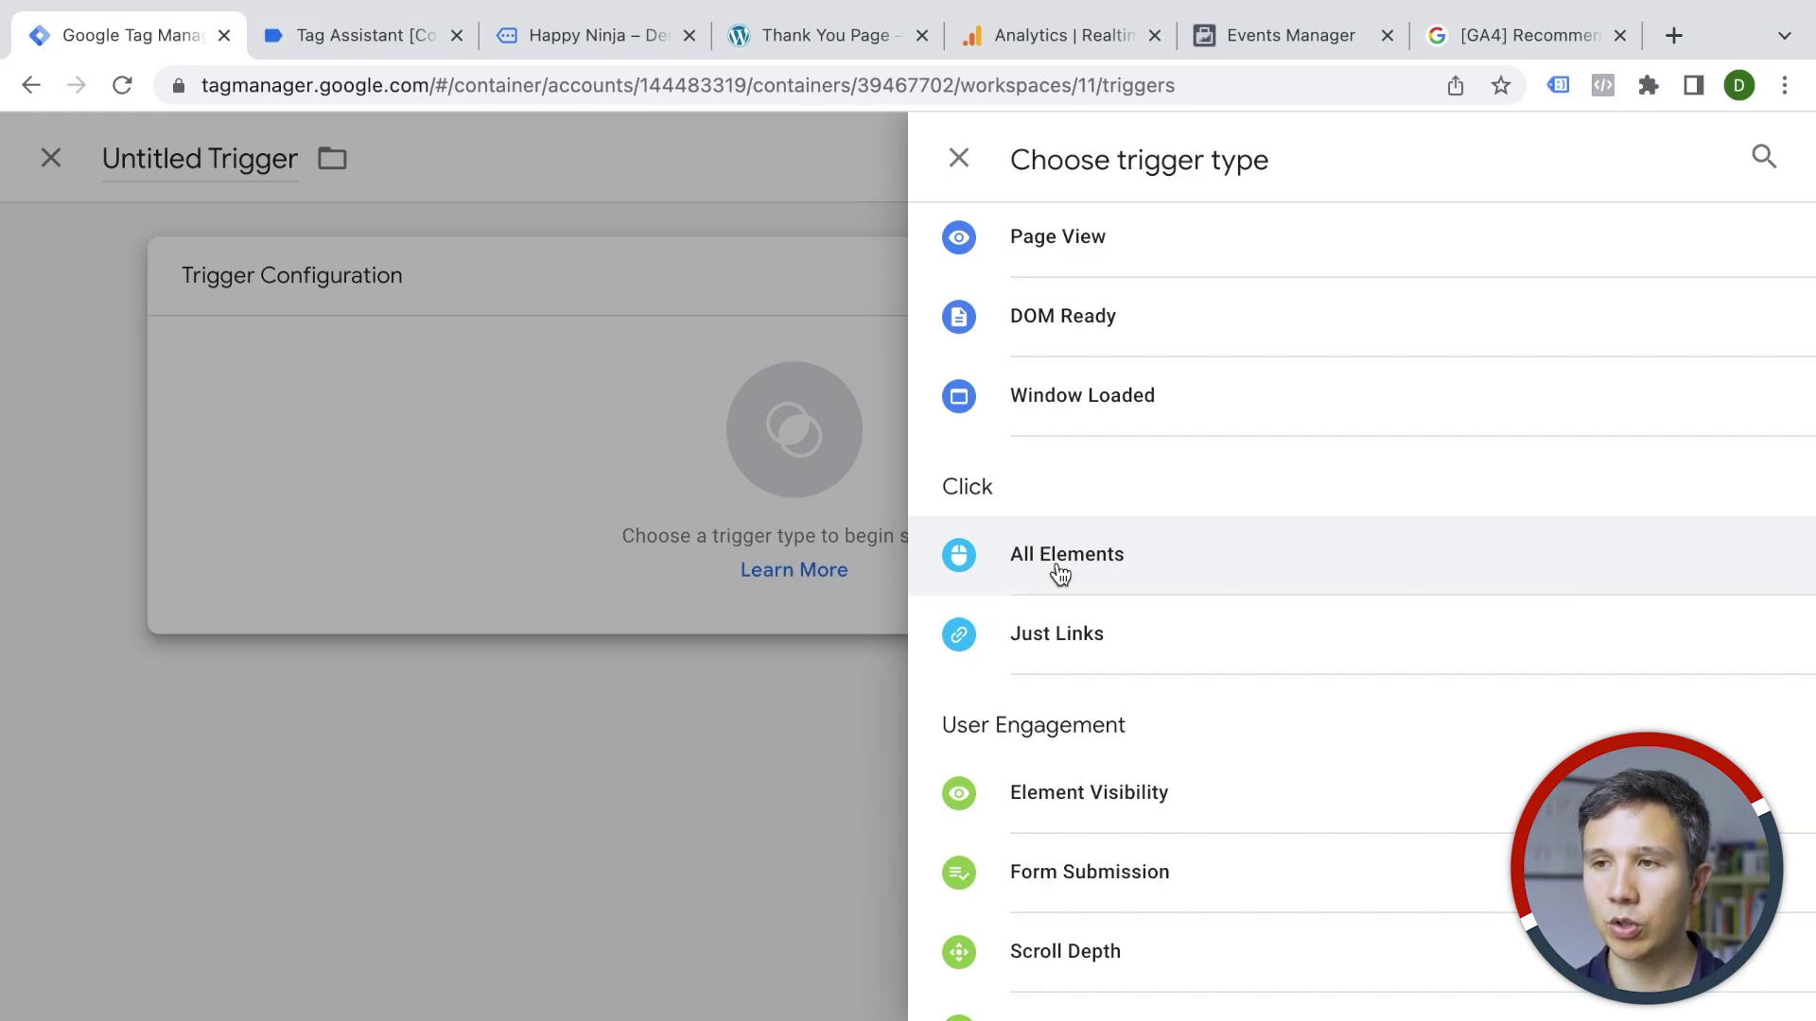
pyautogui.click(1056, 568)
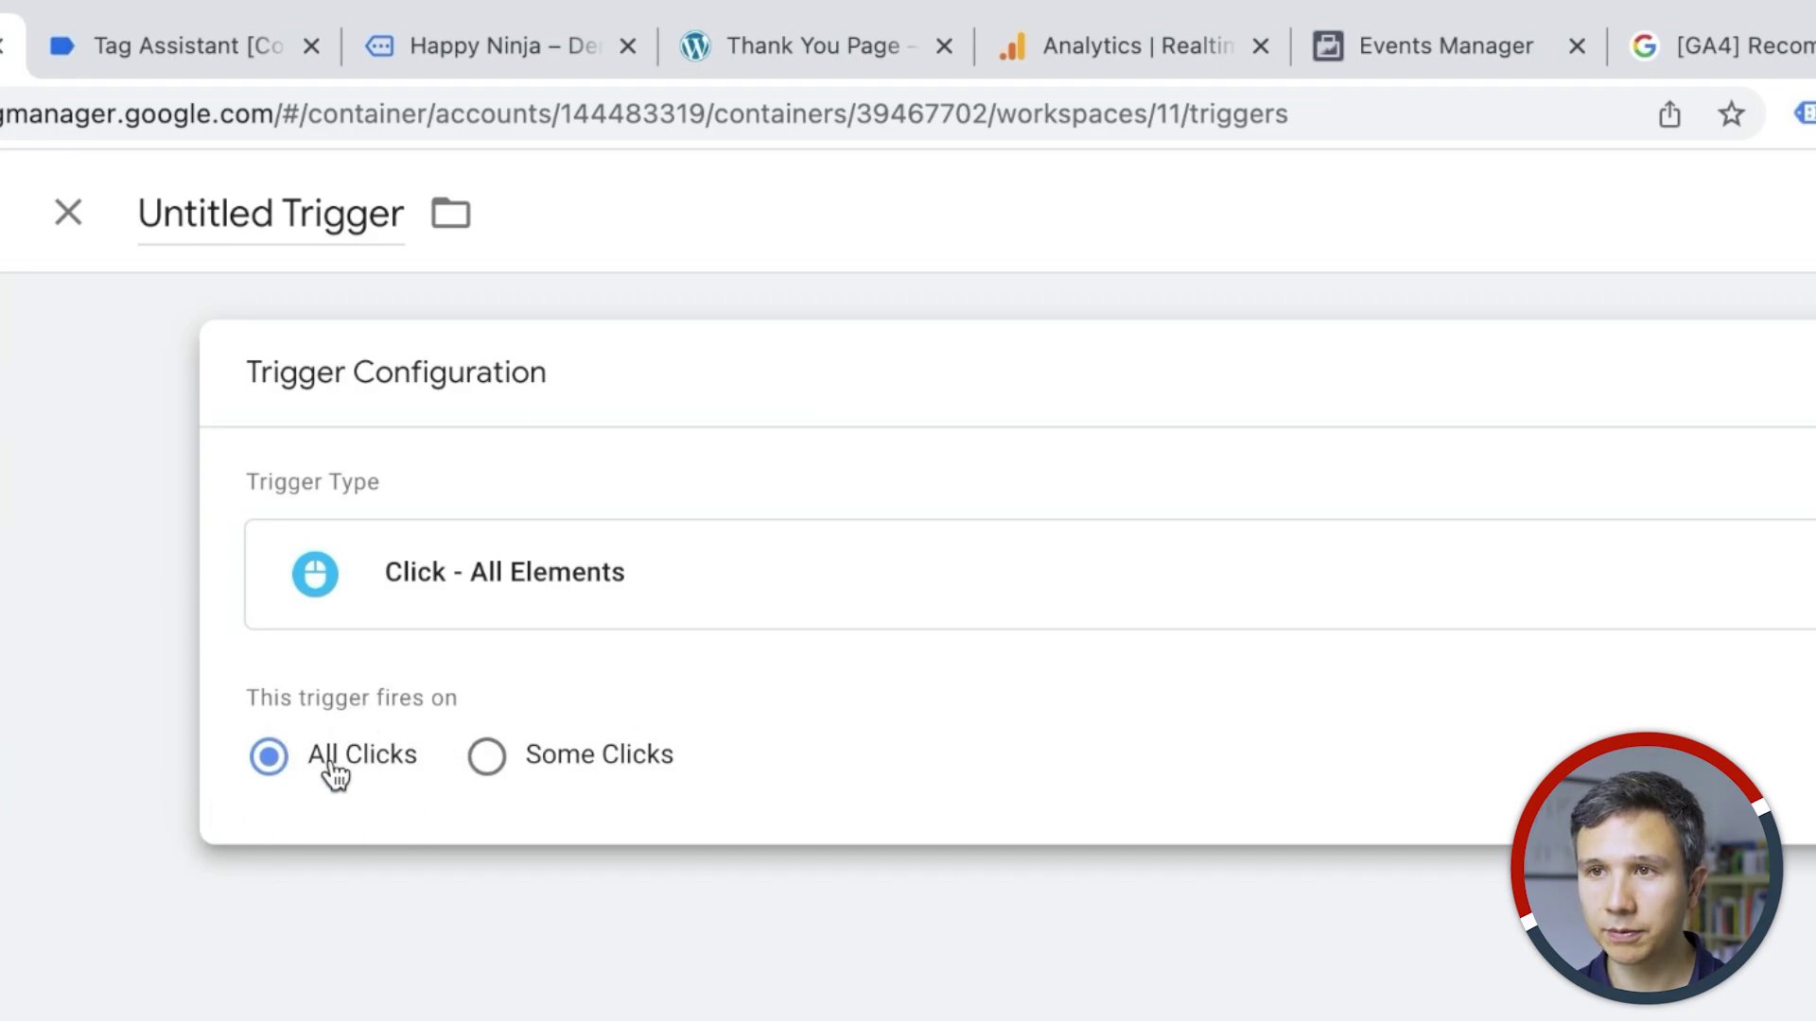
pyautogui.click(267, 211)
pyautogui.tripleClick(268, 212)
pyautogui.write('cl')
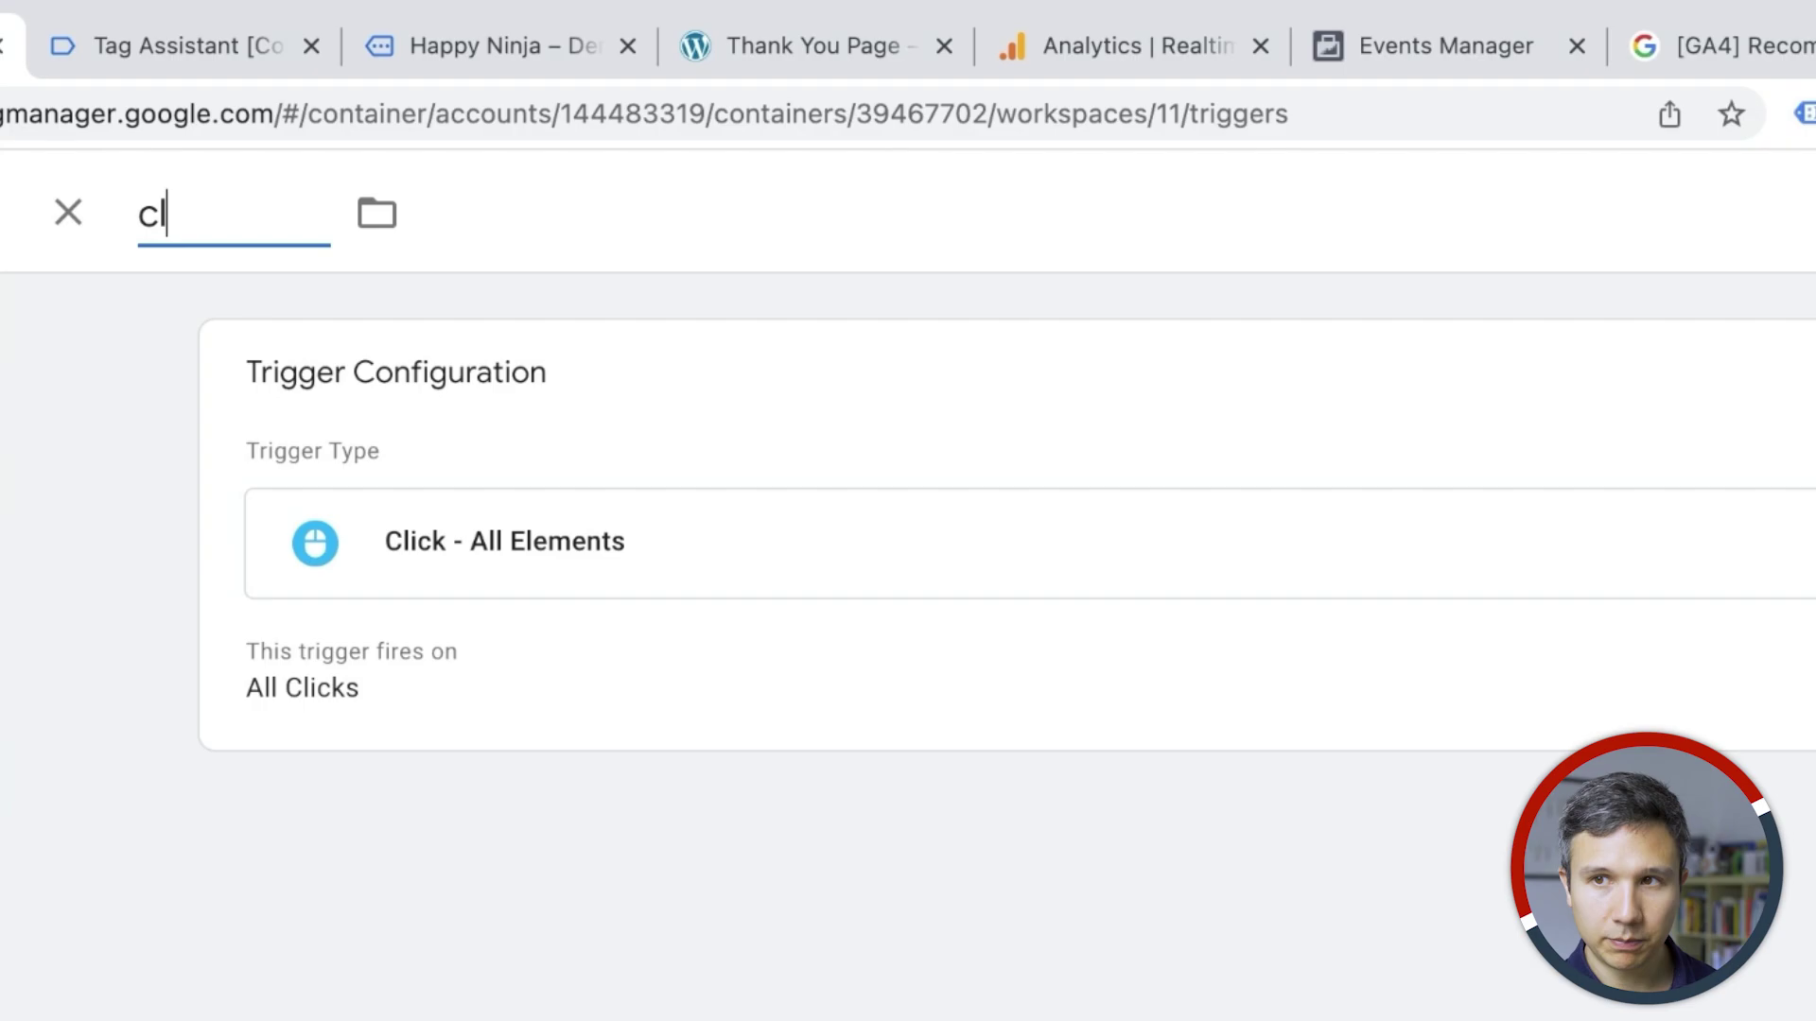
pyautogui.write('ick')
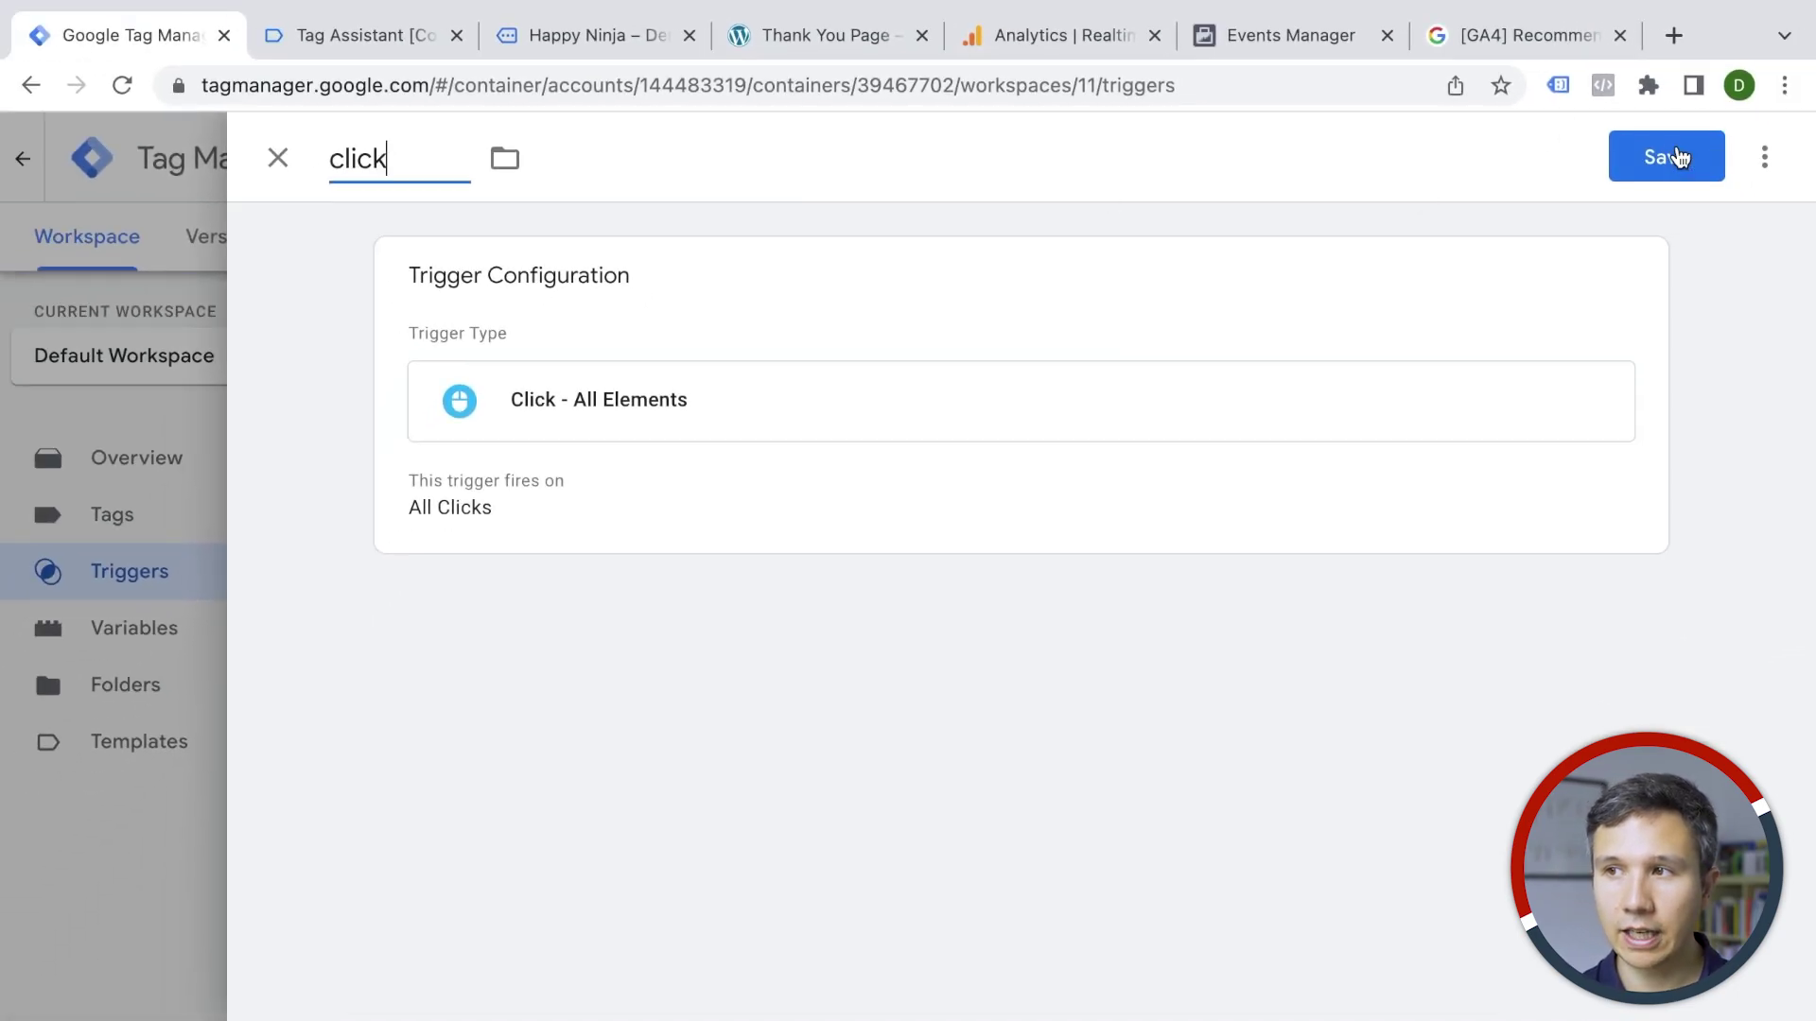
pyautogui.click(1678, 158)
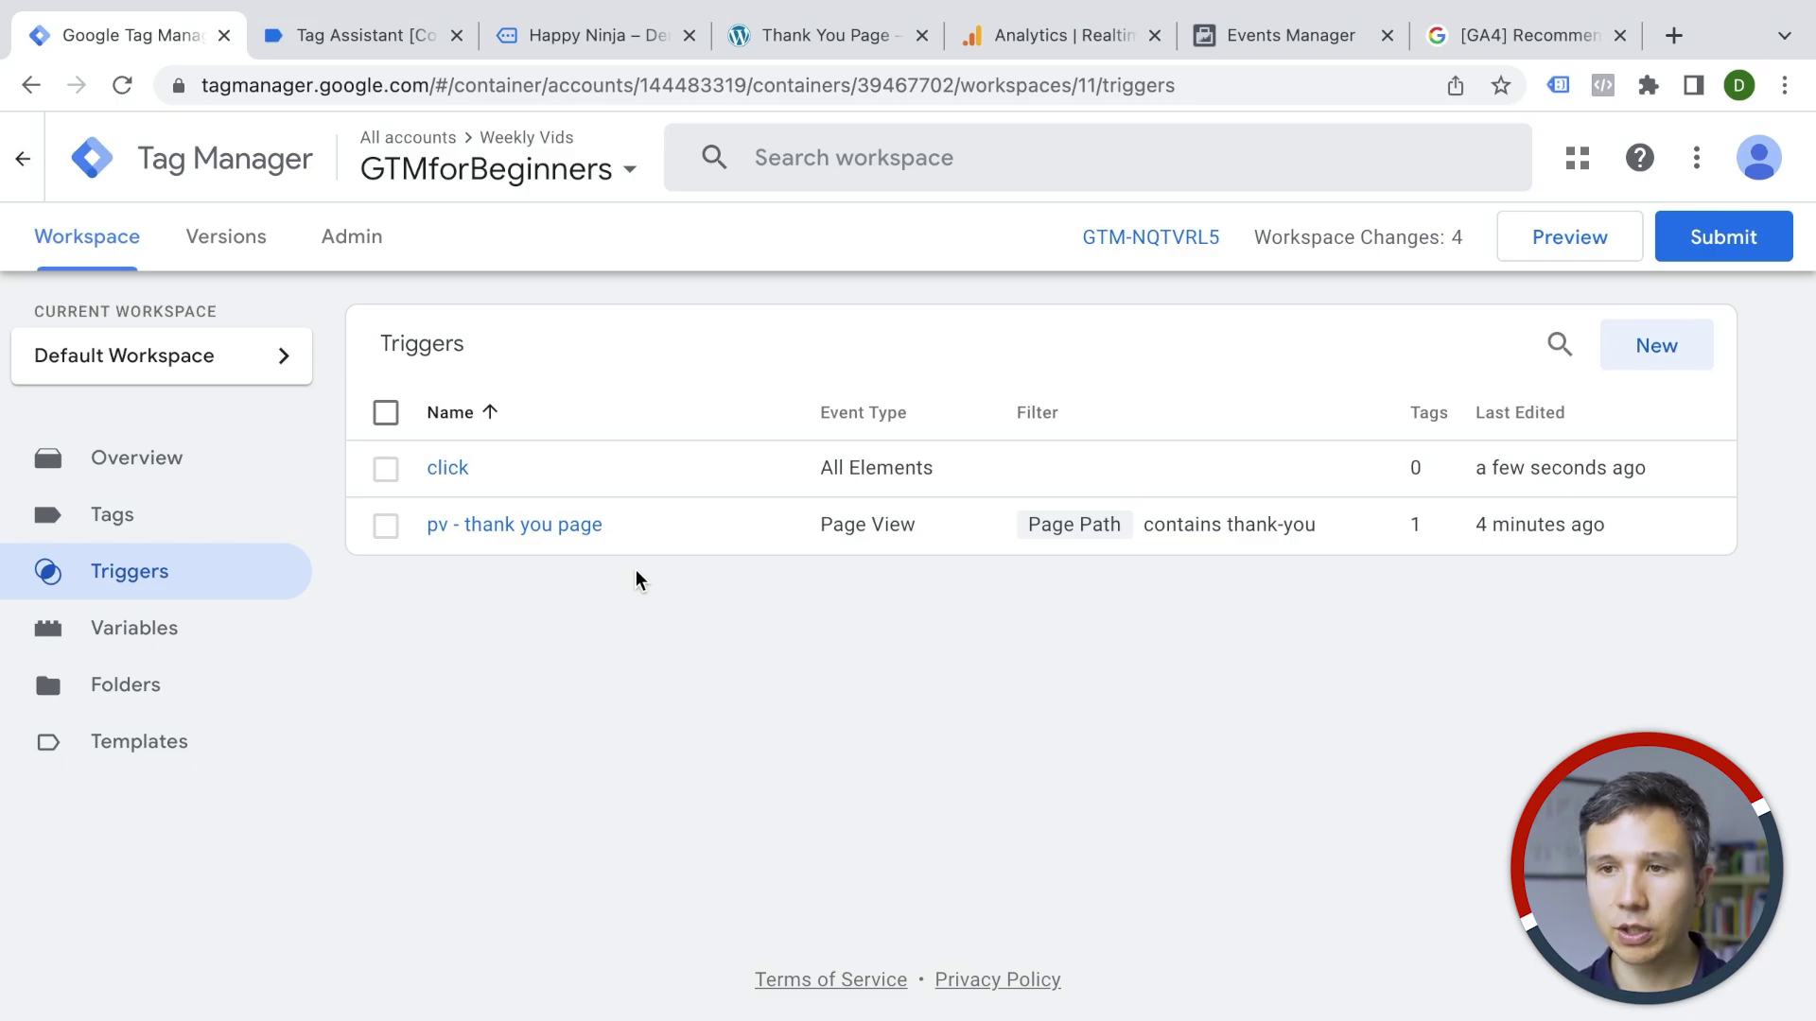
# Enable the Click Element, Classes, ID, Target, URL and Text built-in variables
pyautogui.click(122, 648)
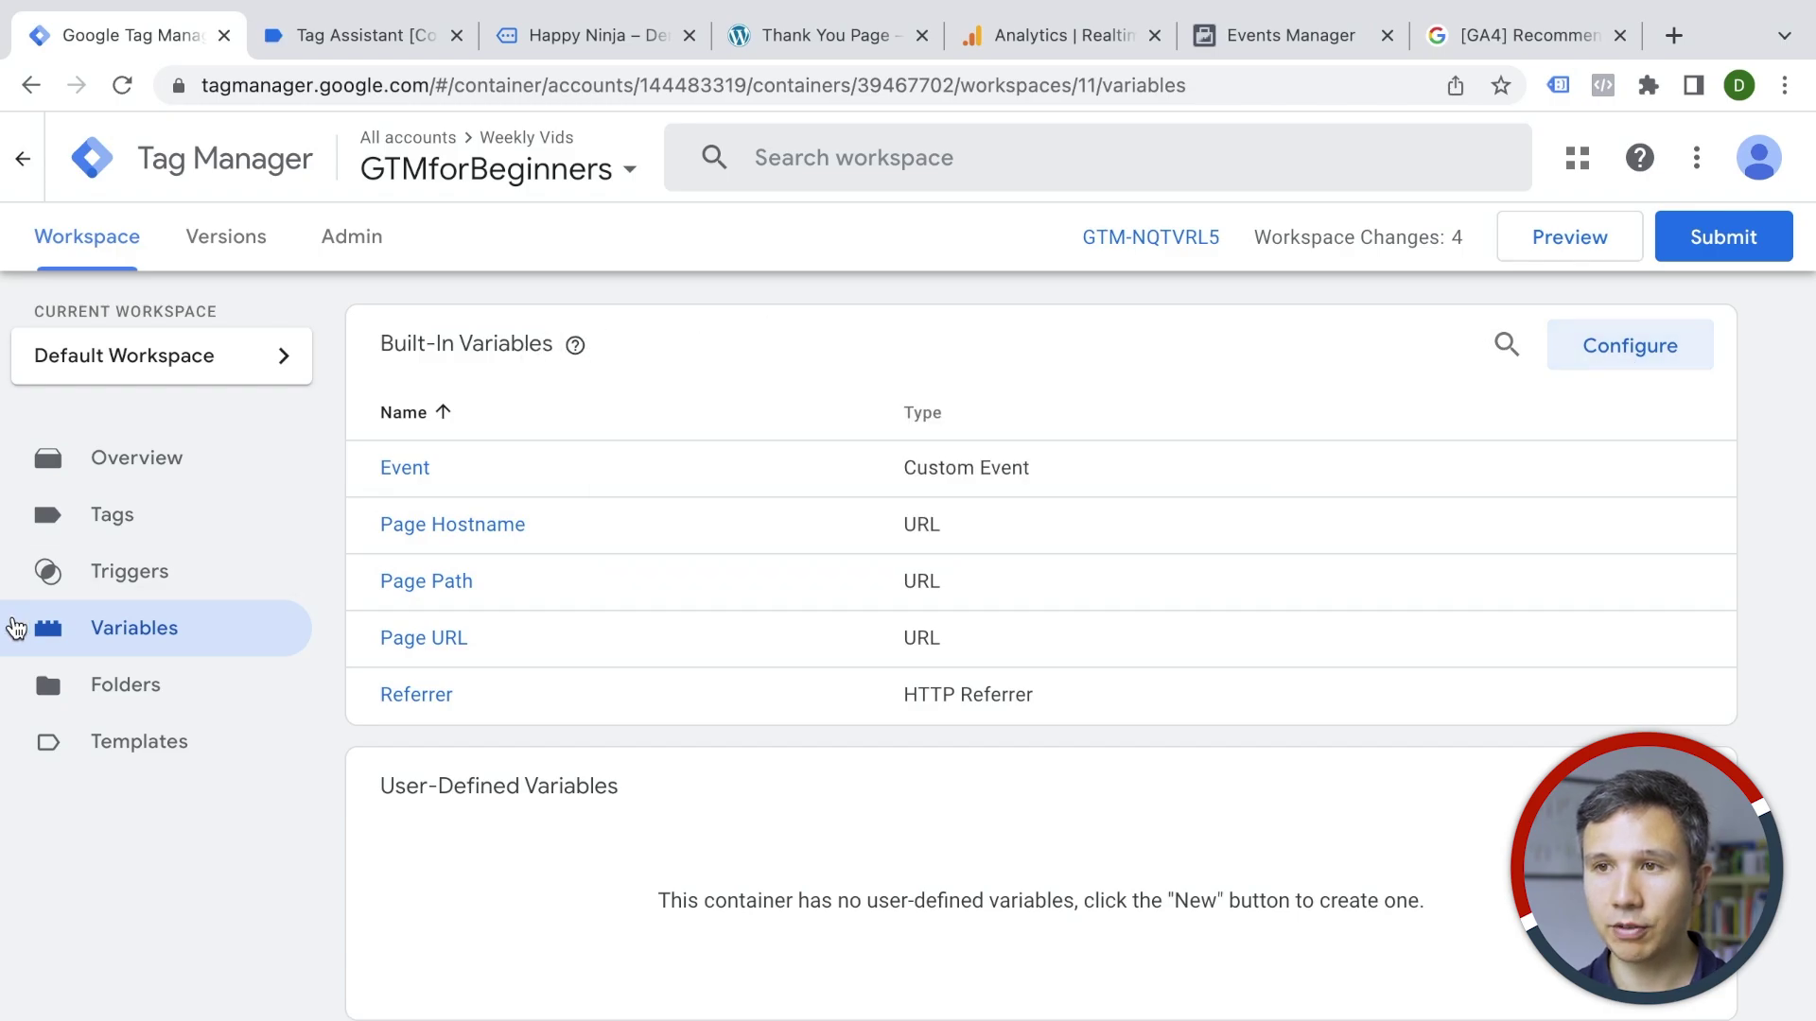
pyautogui.click(1625, 347)
pyautogui.scroll(-3, 1232, 543)
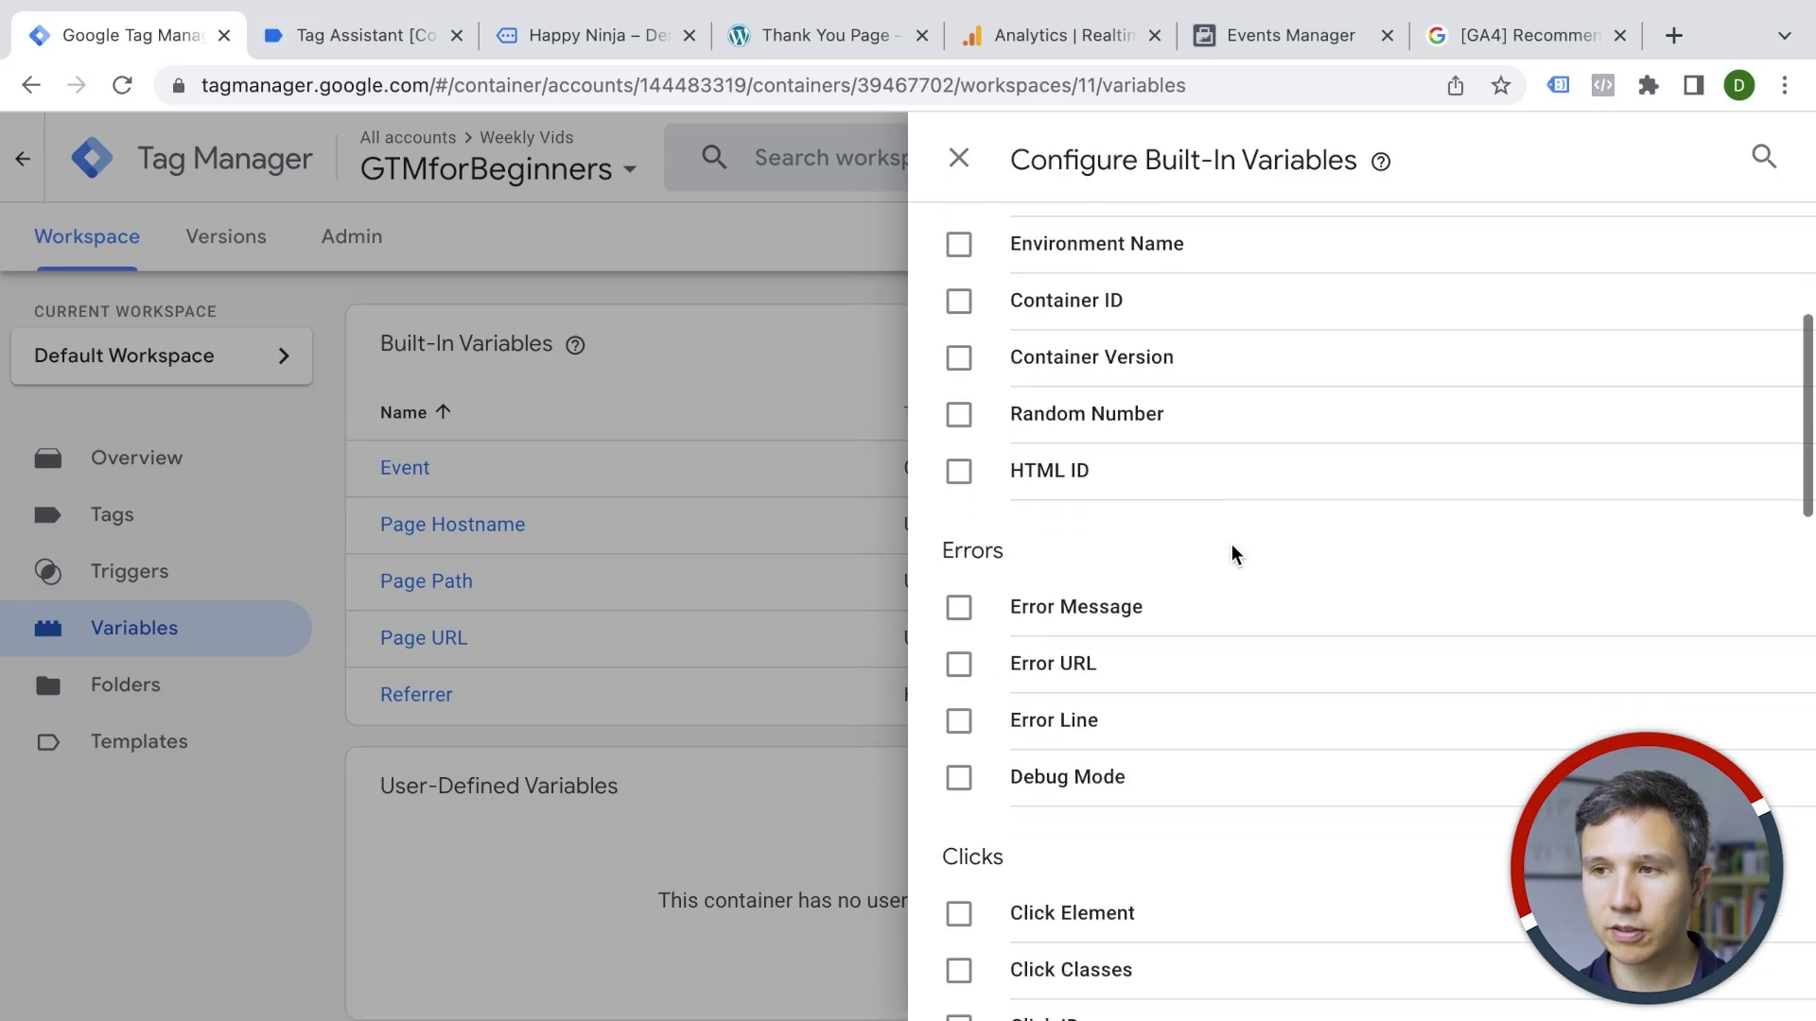
pyautogui.scroll(-2, 1232, 544)
pyautogui.scroll(-2, 1231, 553)
pyautogui.scroll(-2, 1229, 555)
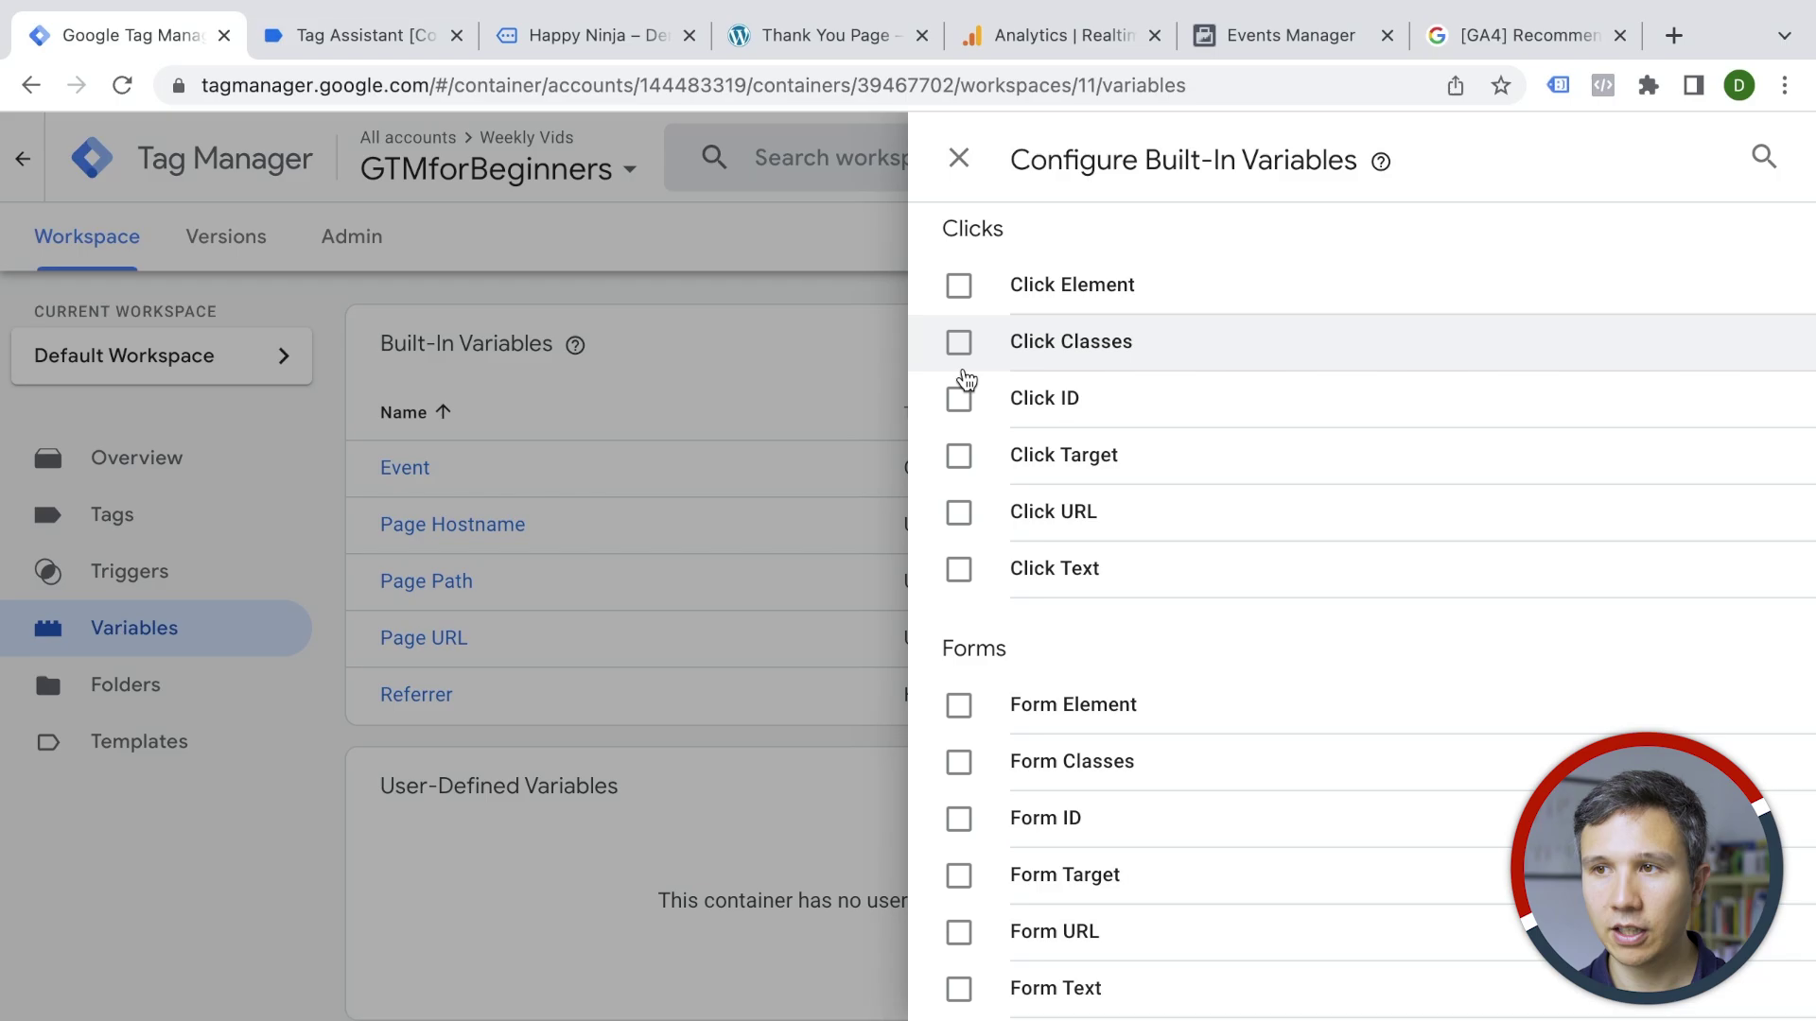
pyautogui.click(961, 291)
pyautogui.click(962, 348)
pyautogui.click(962, 404)
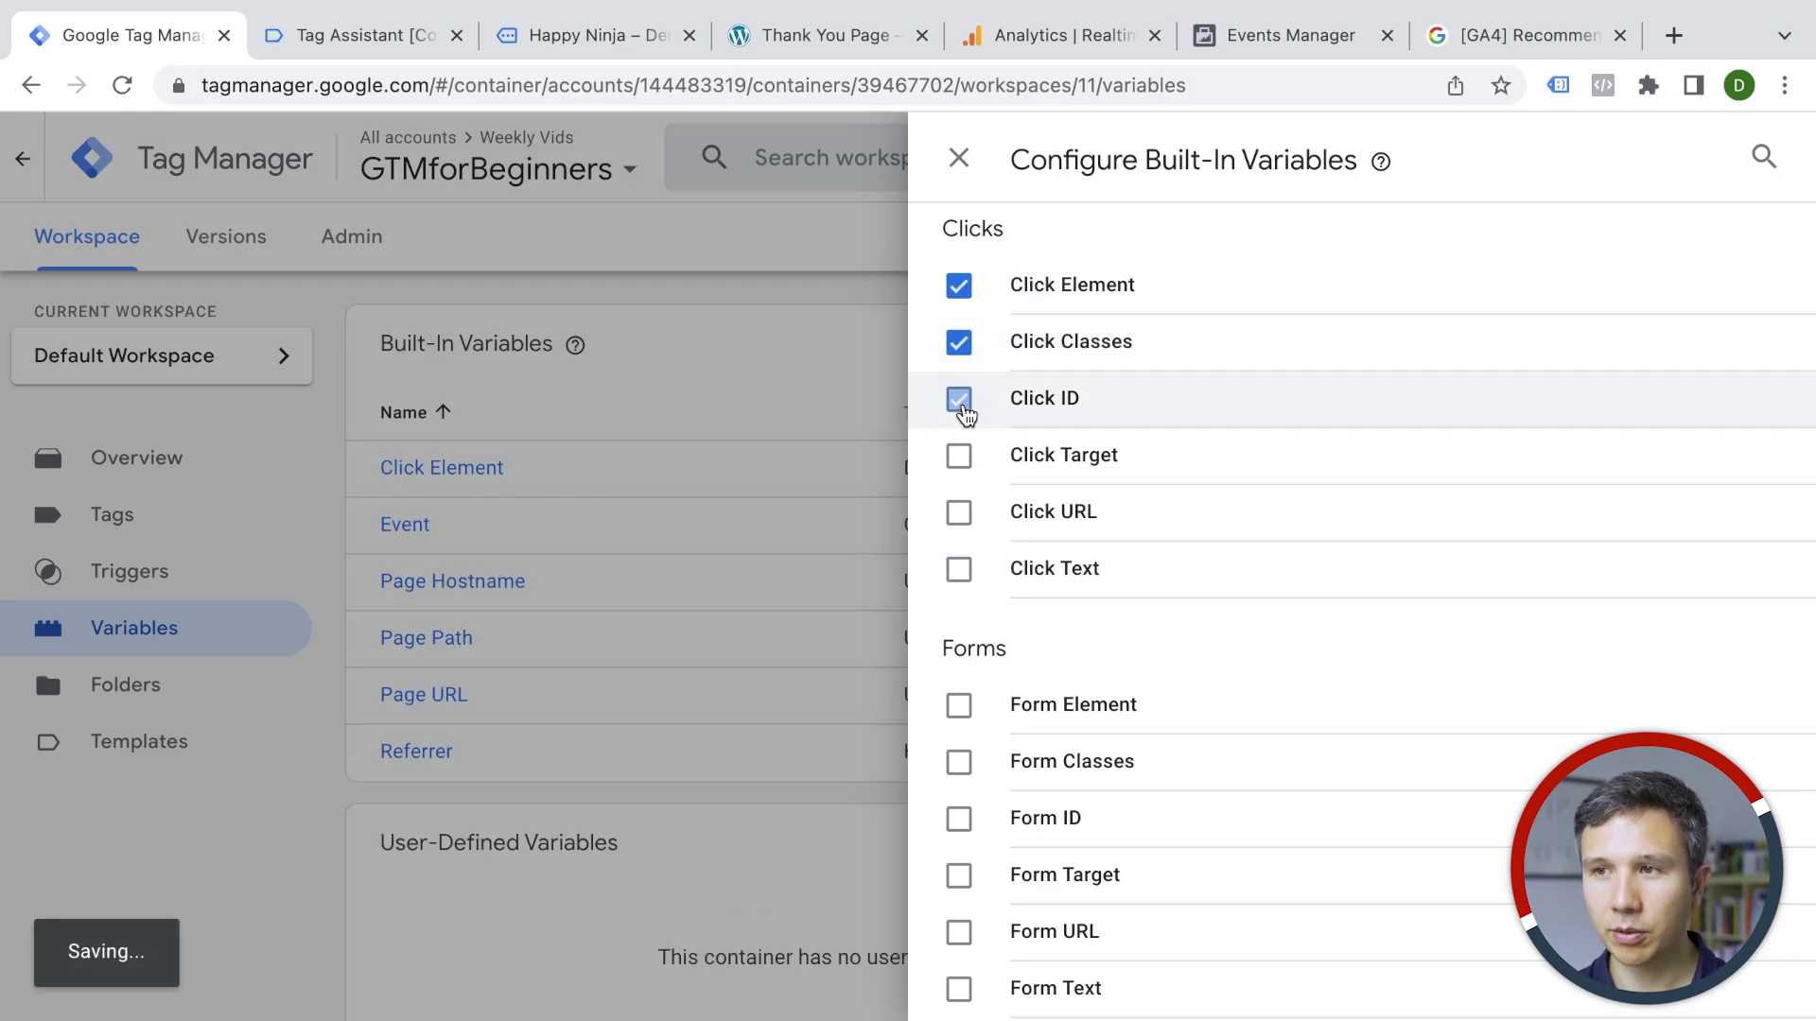
pyautogui.click(963, 457)
pyautogui.click(961, 516)
pyautogui.click(959, 569)
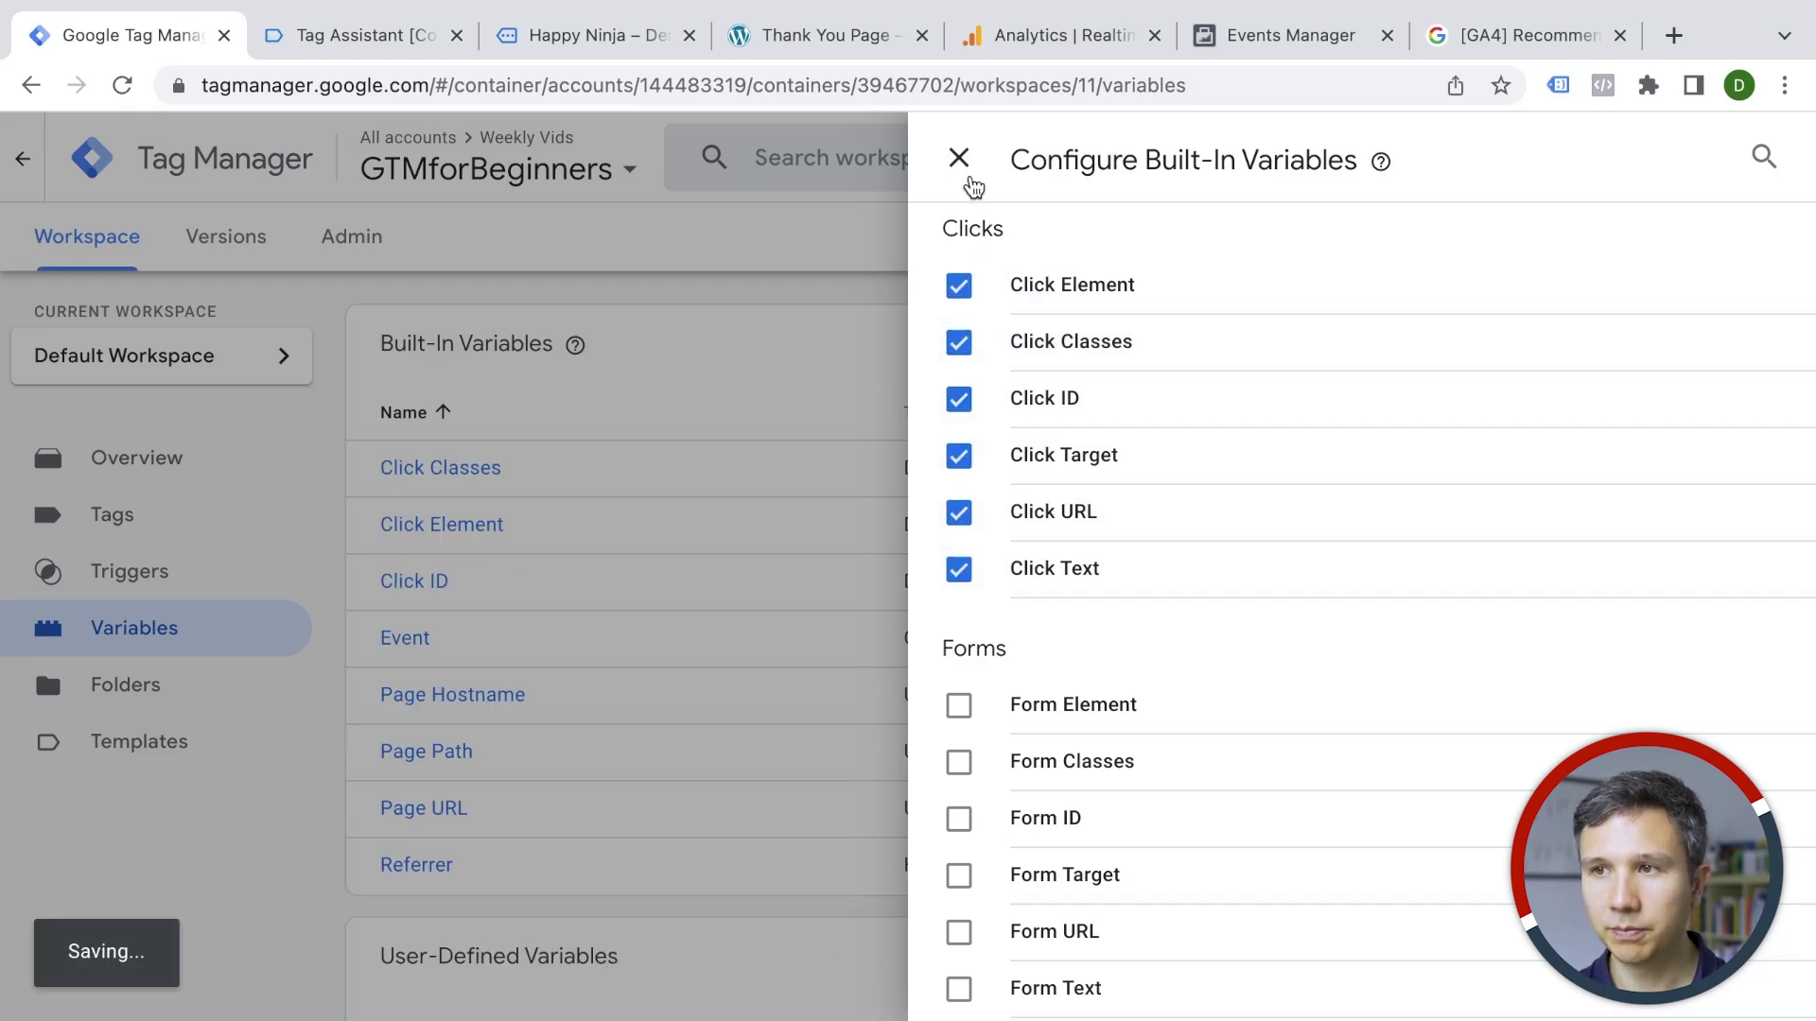
pyautogui.click(960, 159)
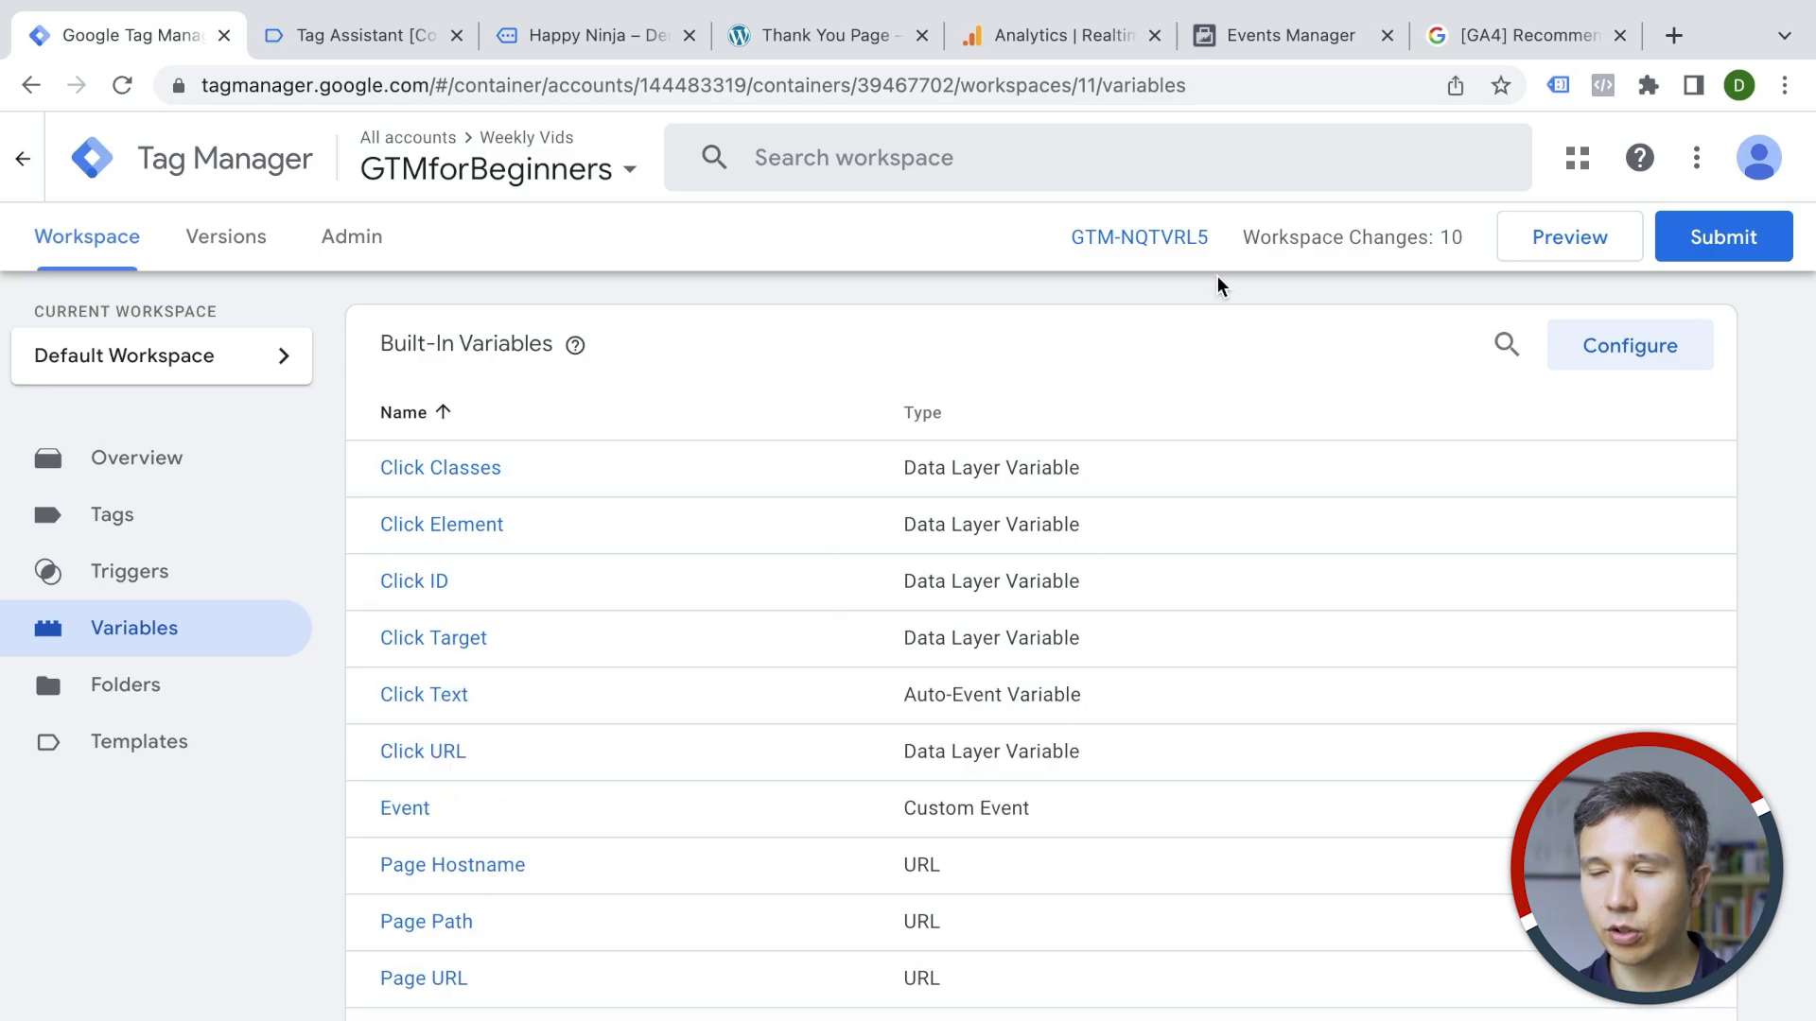
# Start debugging, add the Flying Ninja poster to the cart, and inspect the Click event's tags
pyautogui.click(1562, 246)
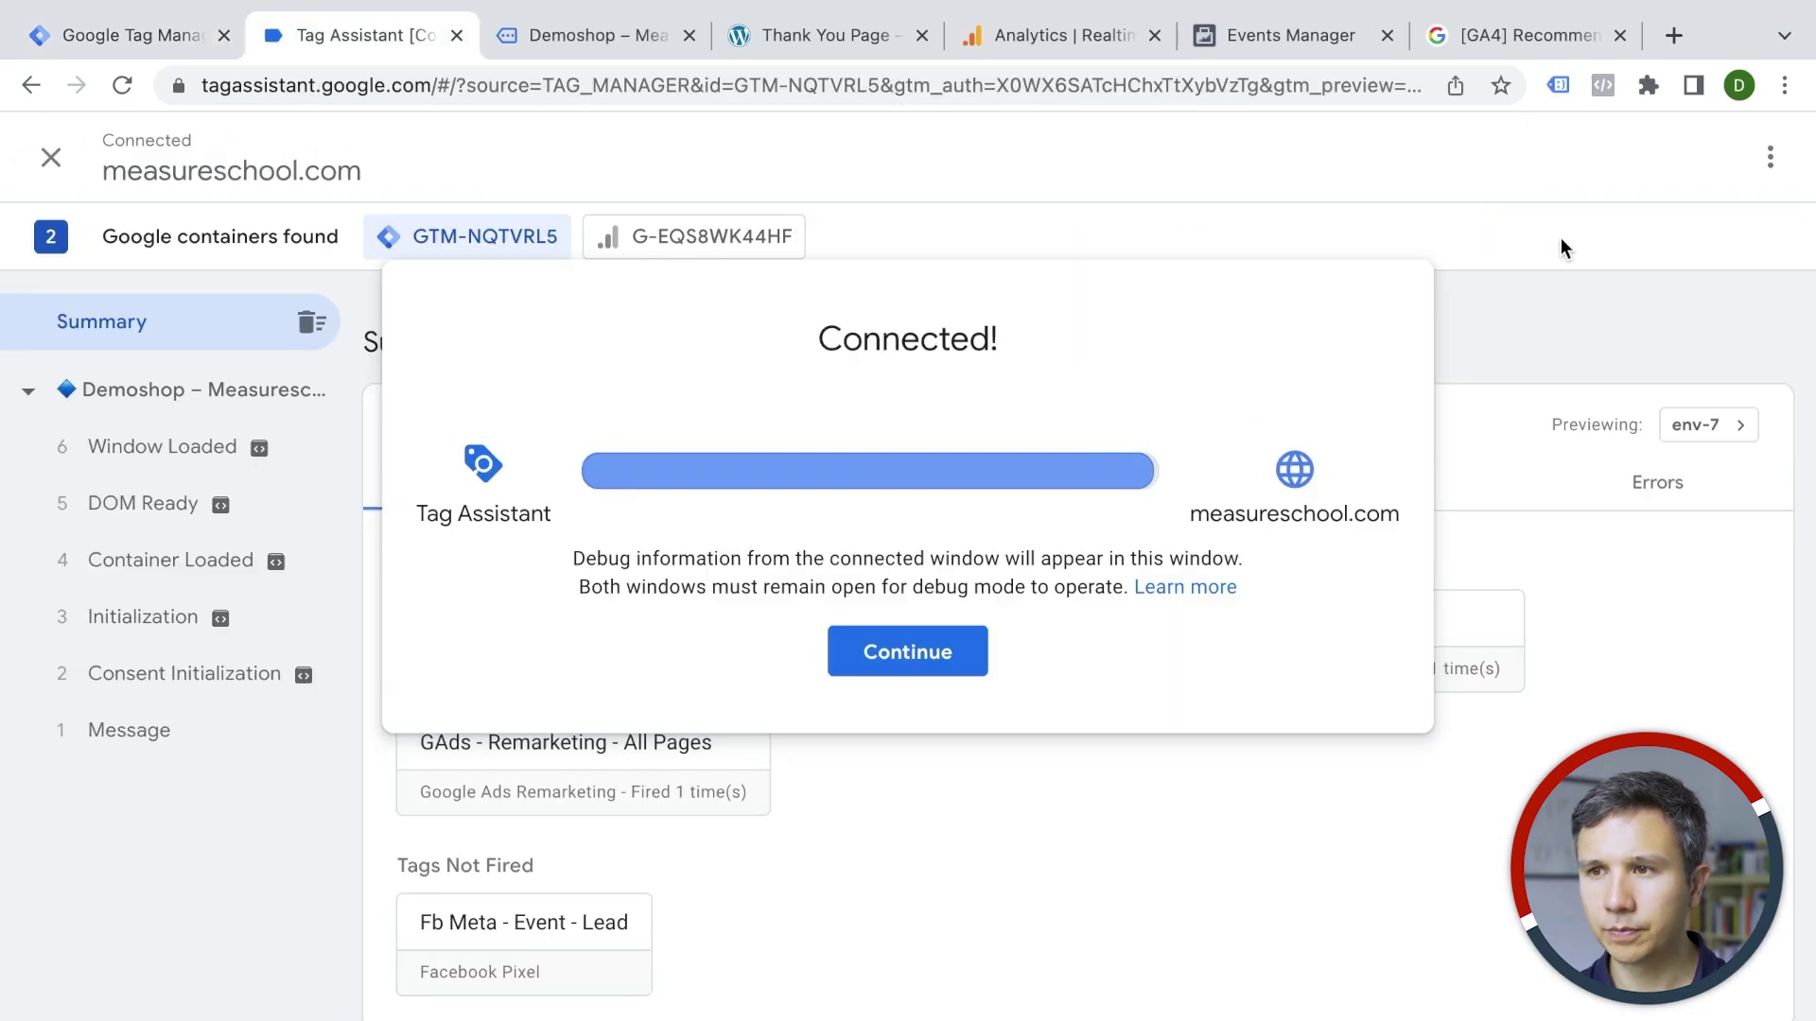
pyautogui.click(941, 655)
pyautogui.click(570, 32)
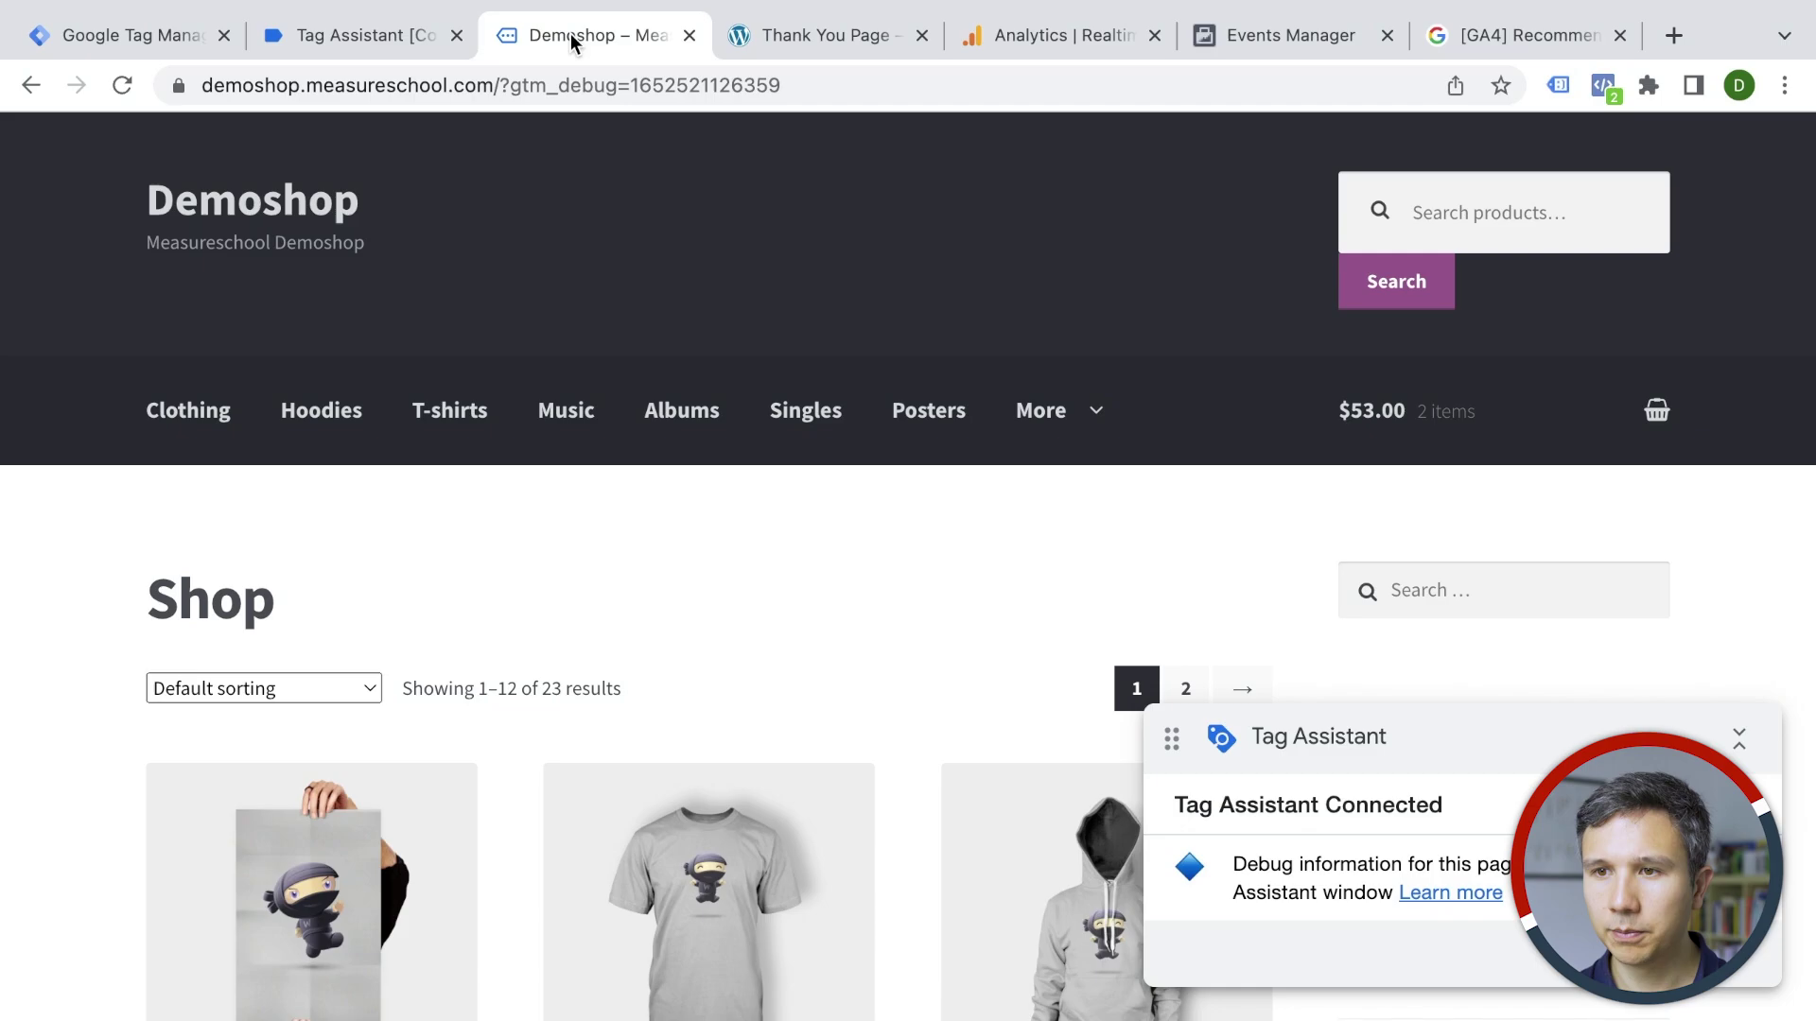
pyautogui.scroll(-3, 490, 410)
pyautogui.scroll(-1, 493, 409)
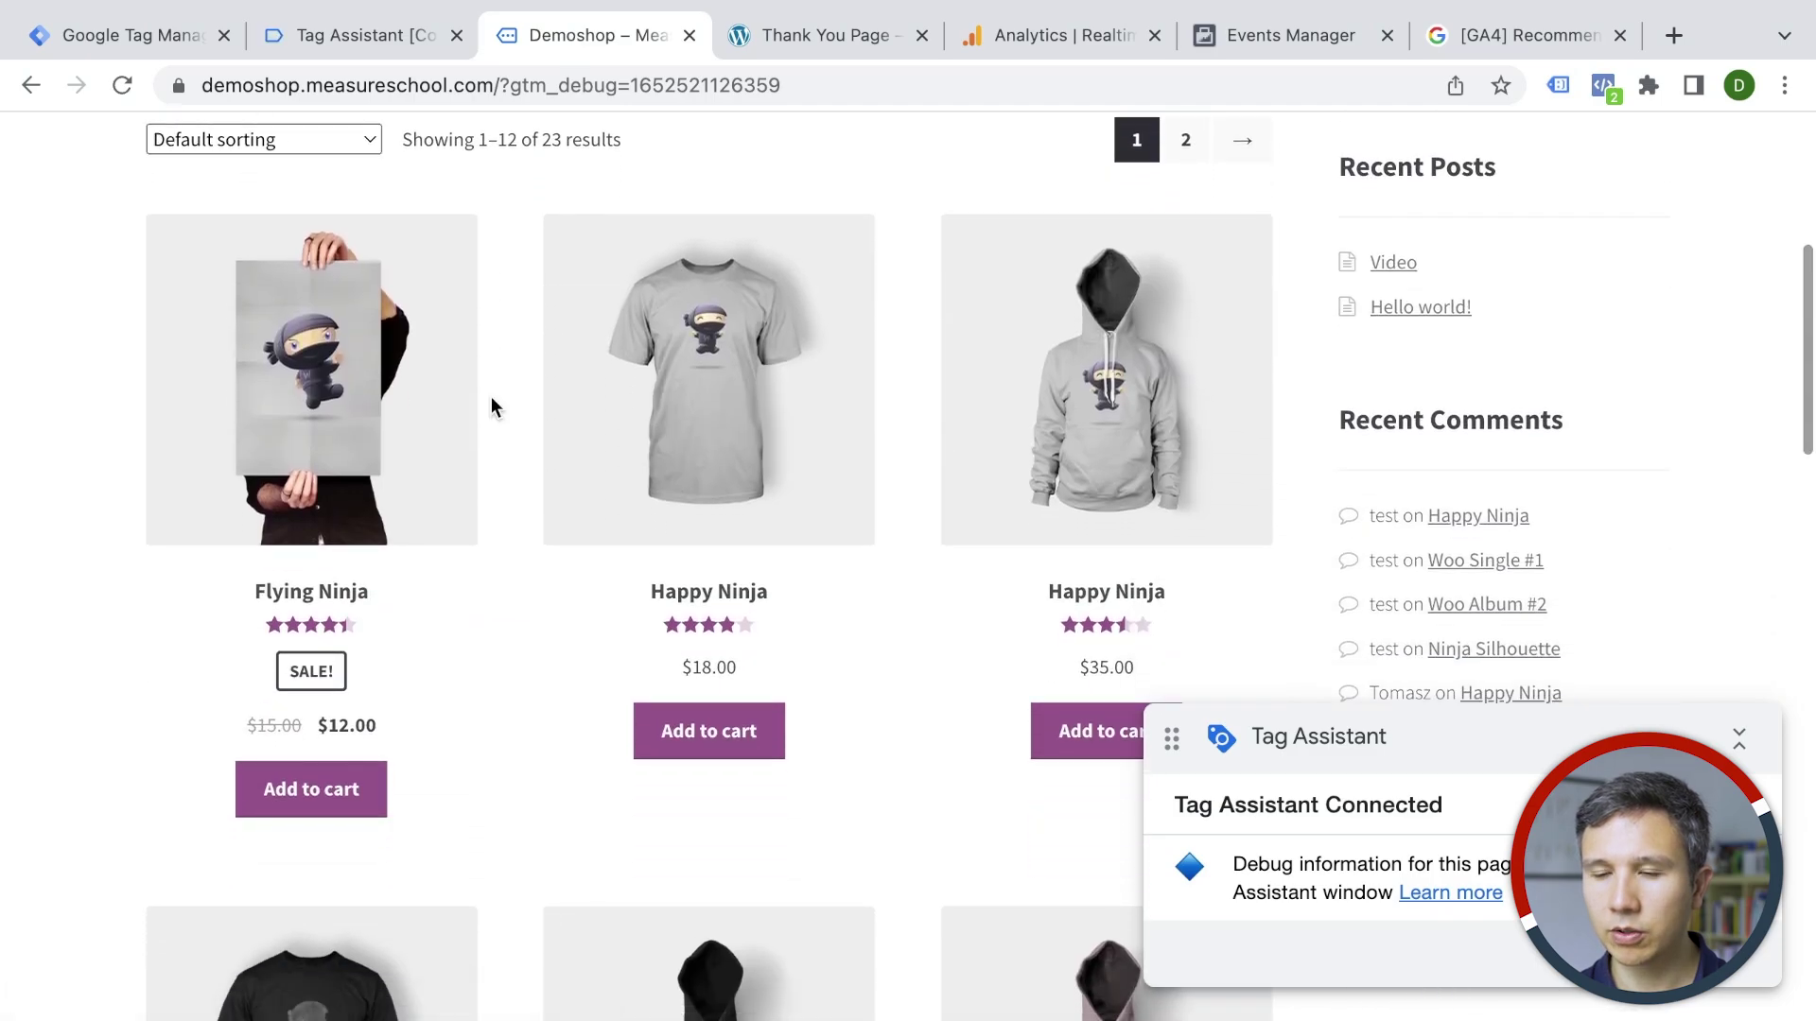
pyautogui.click(291, 804)
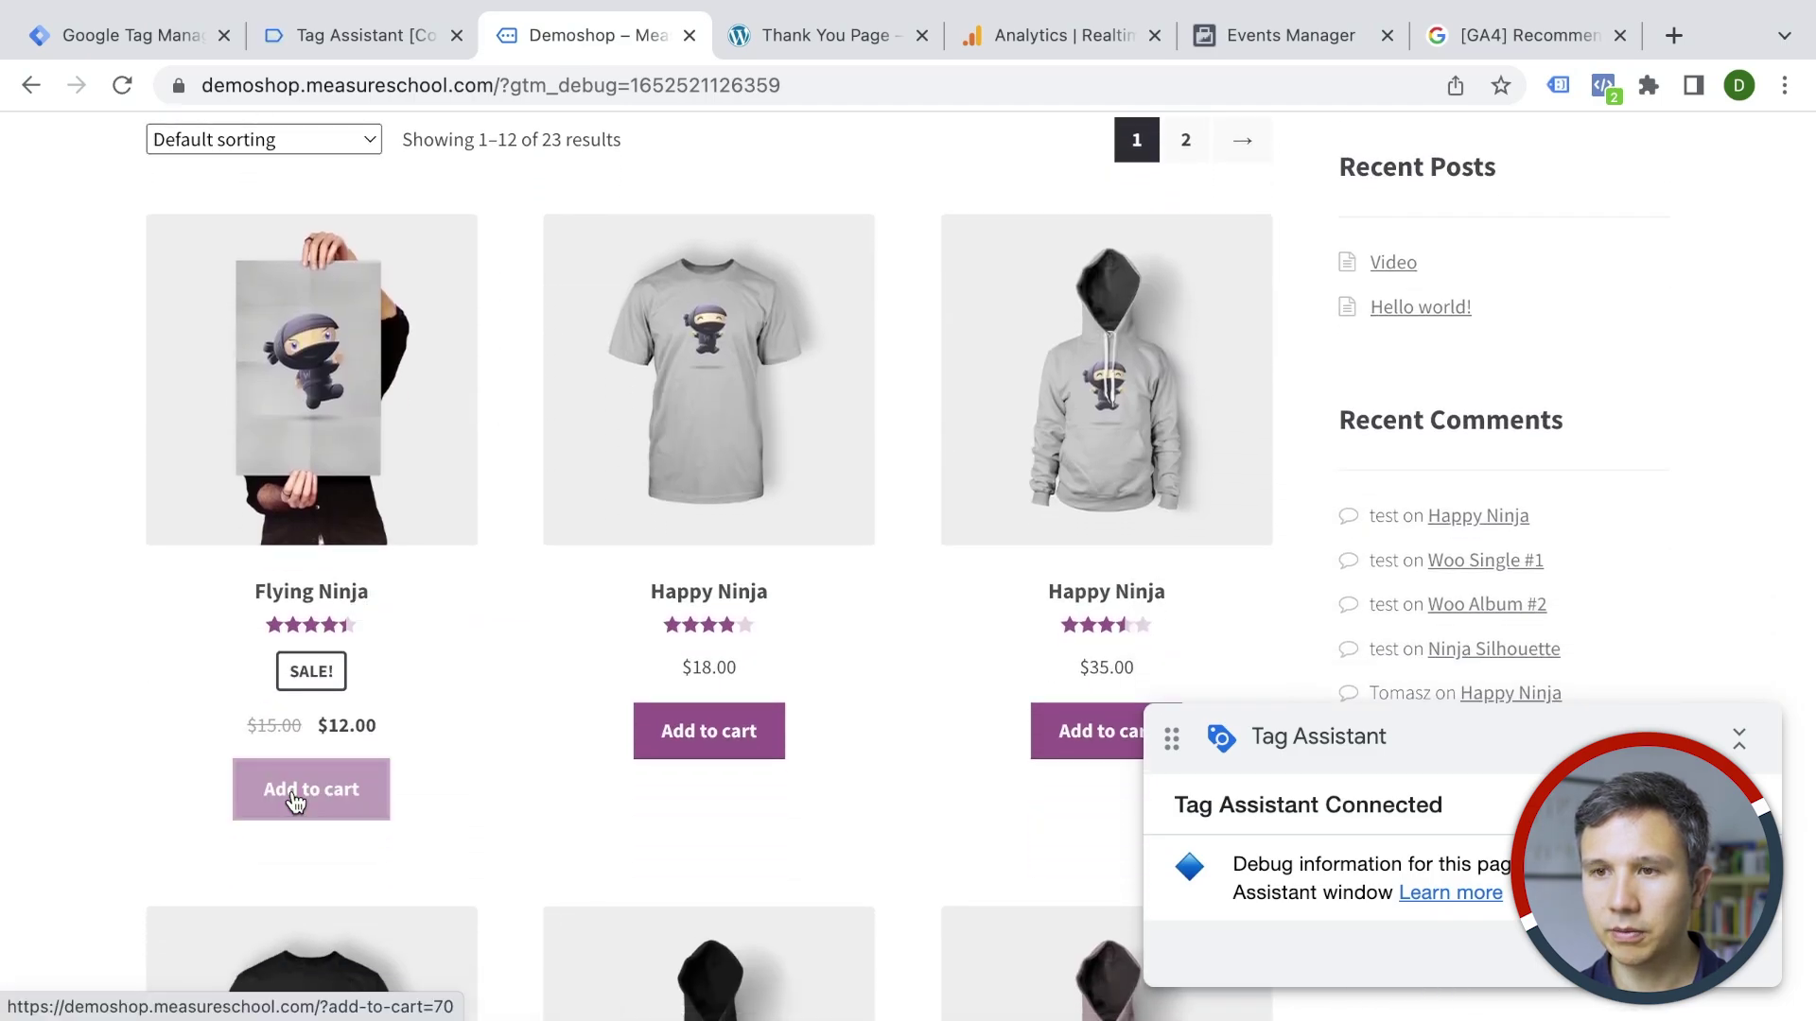
pyautogui.click(363, 34)
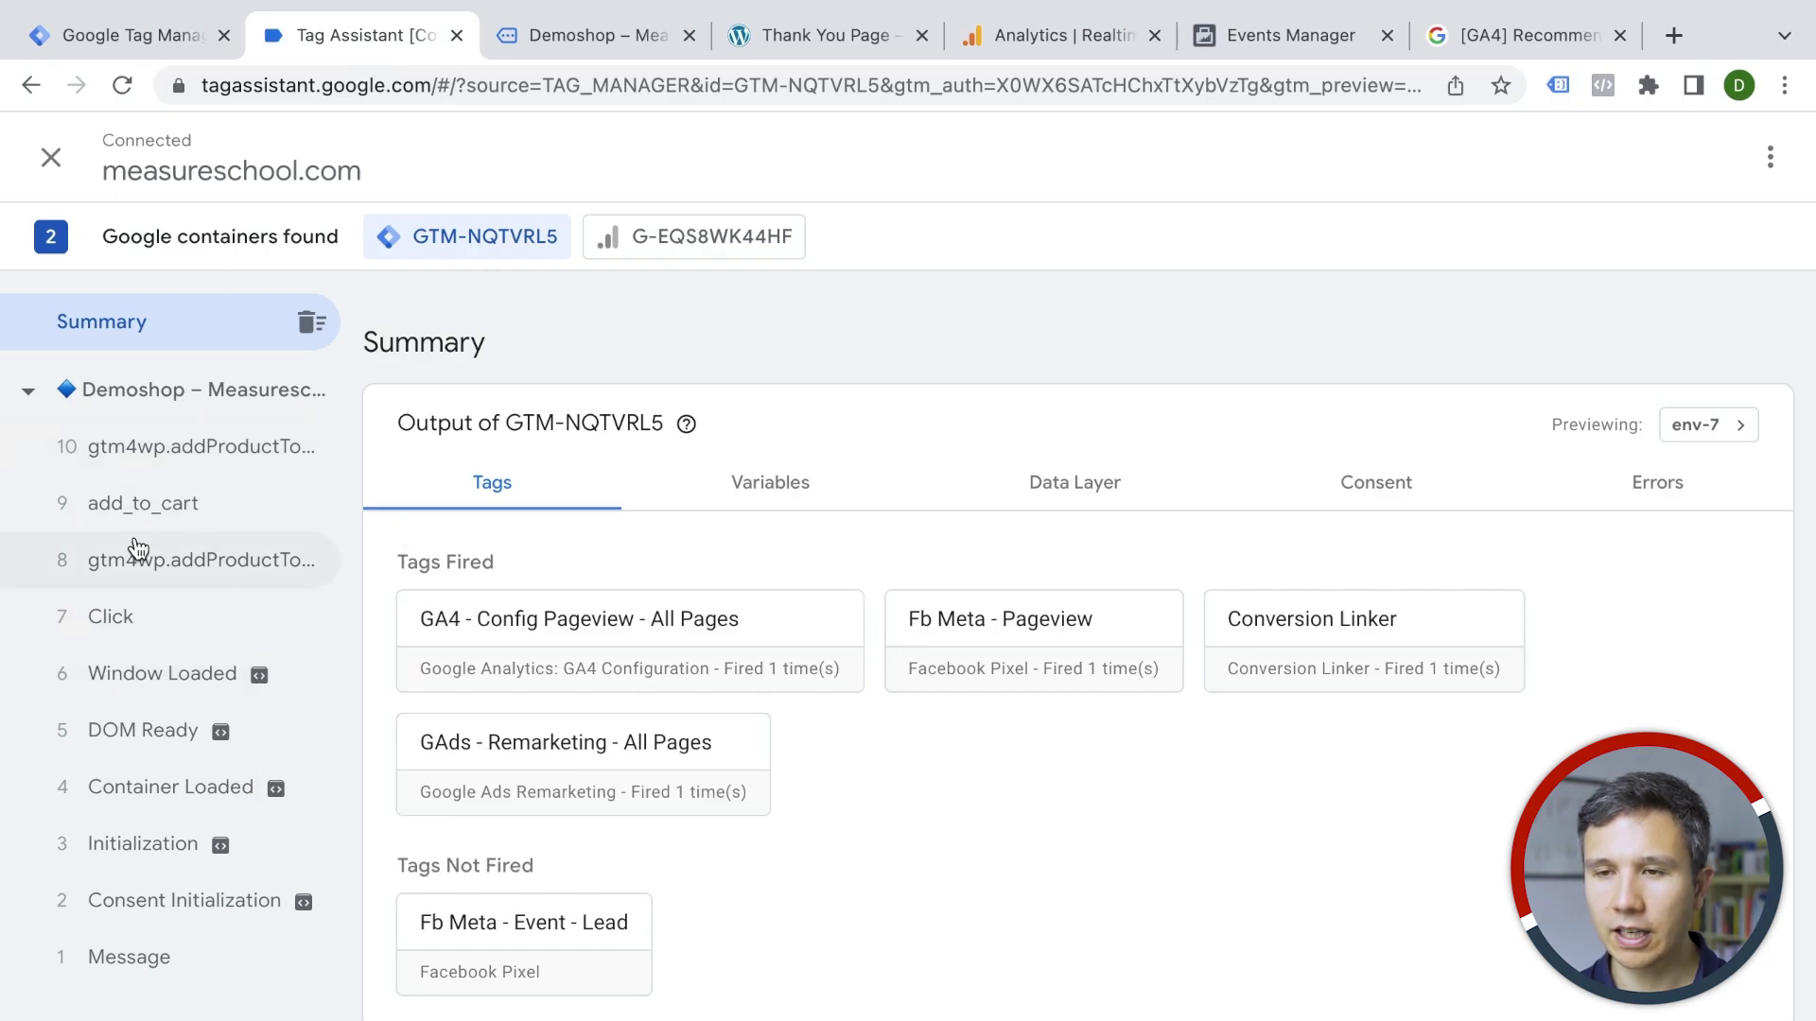
pyautogui.click(114, 628)
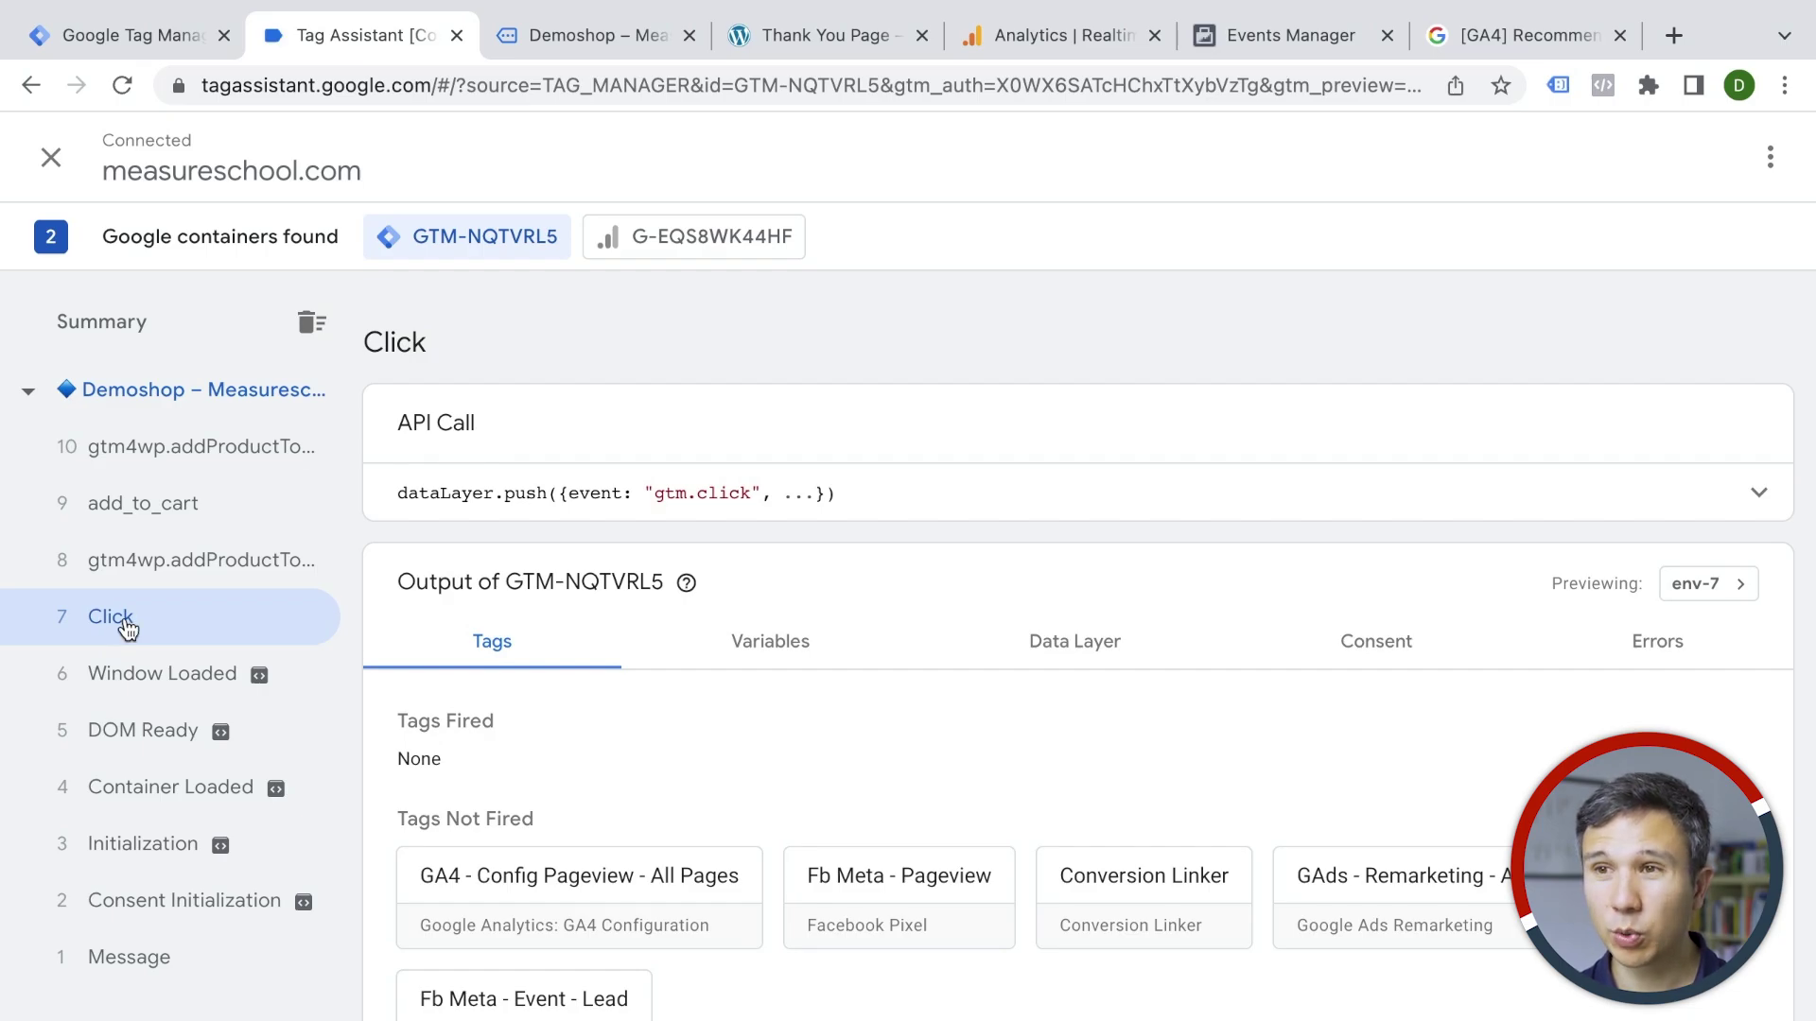
# Make test clicks on the Demoshop home link, Albums menu and product search
pyautogui.click(579, 32)
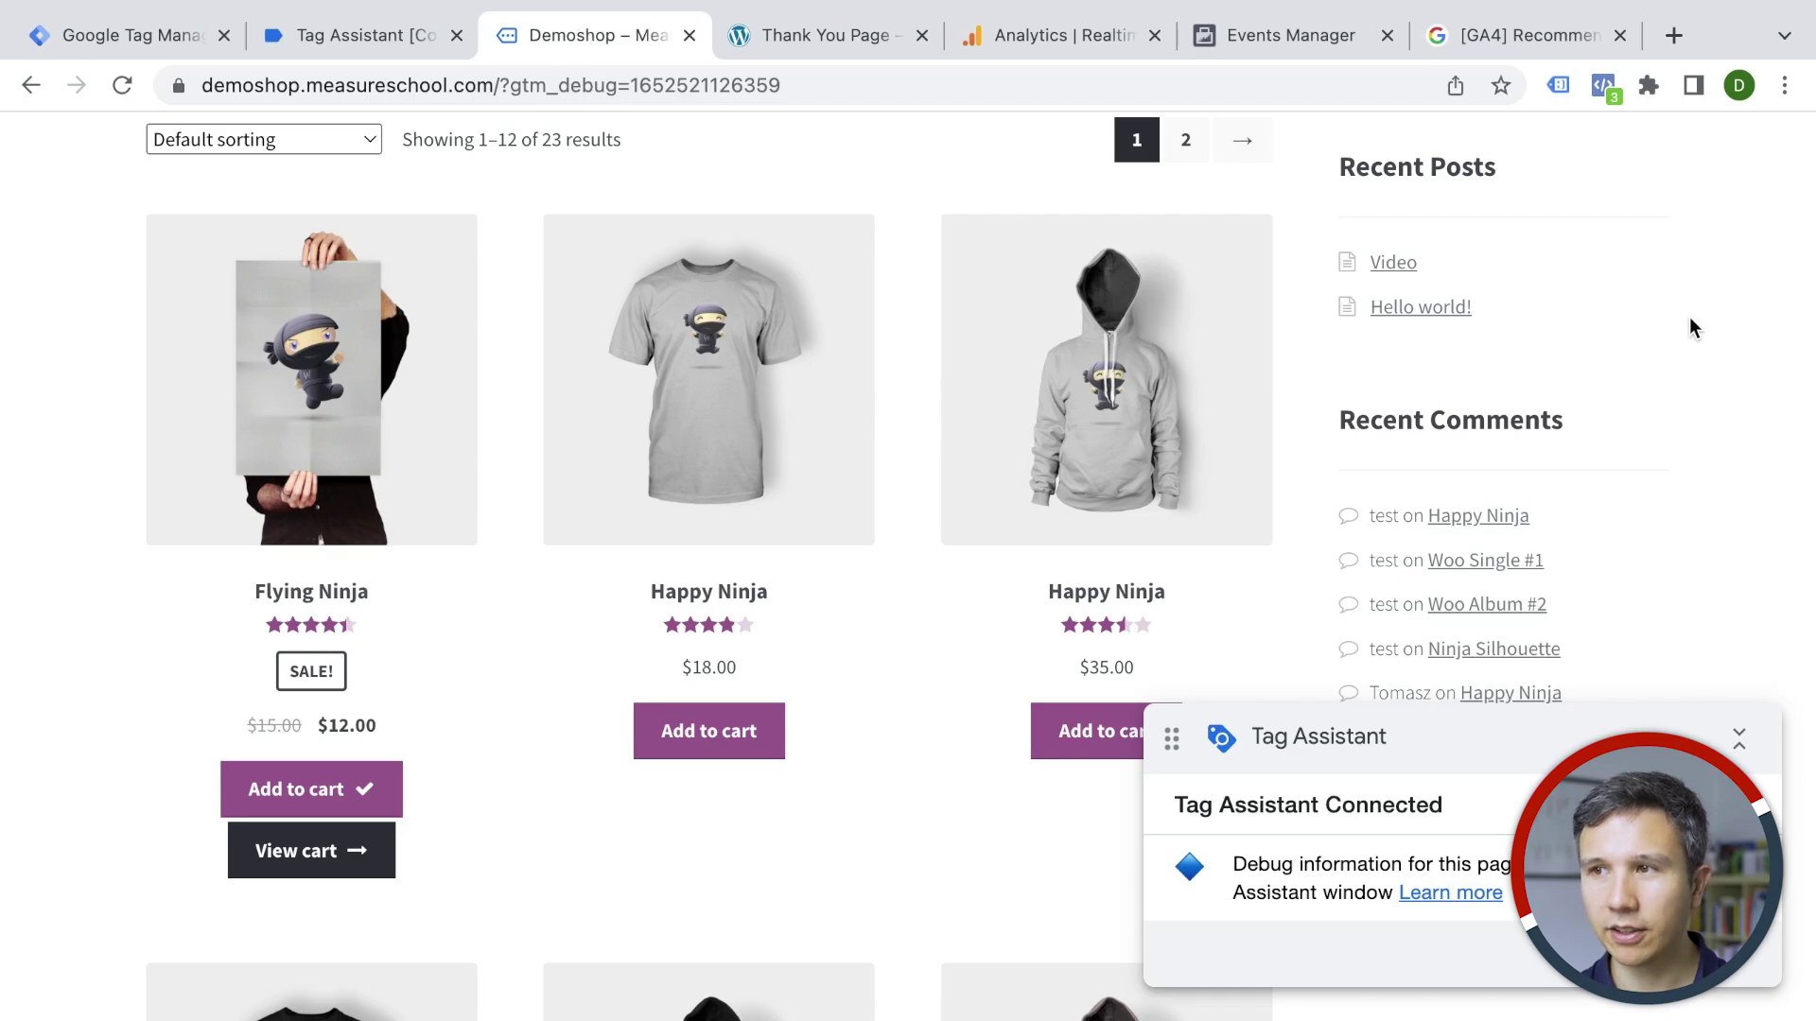
pyautogui.scroll(5, 1688, 328)
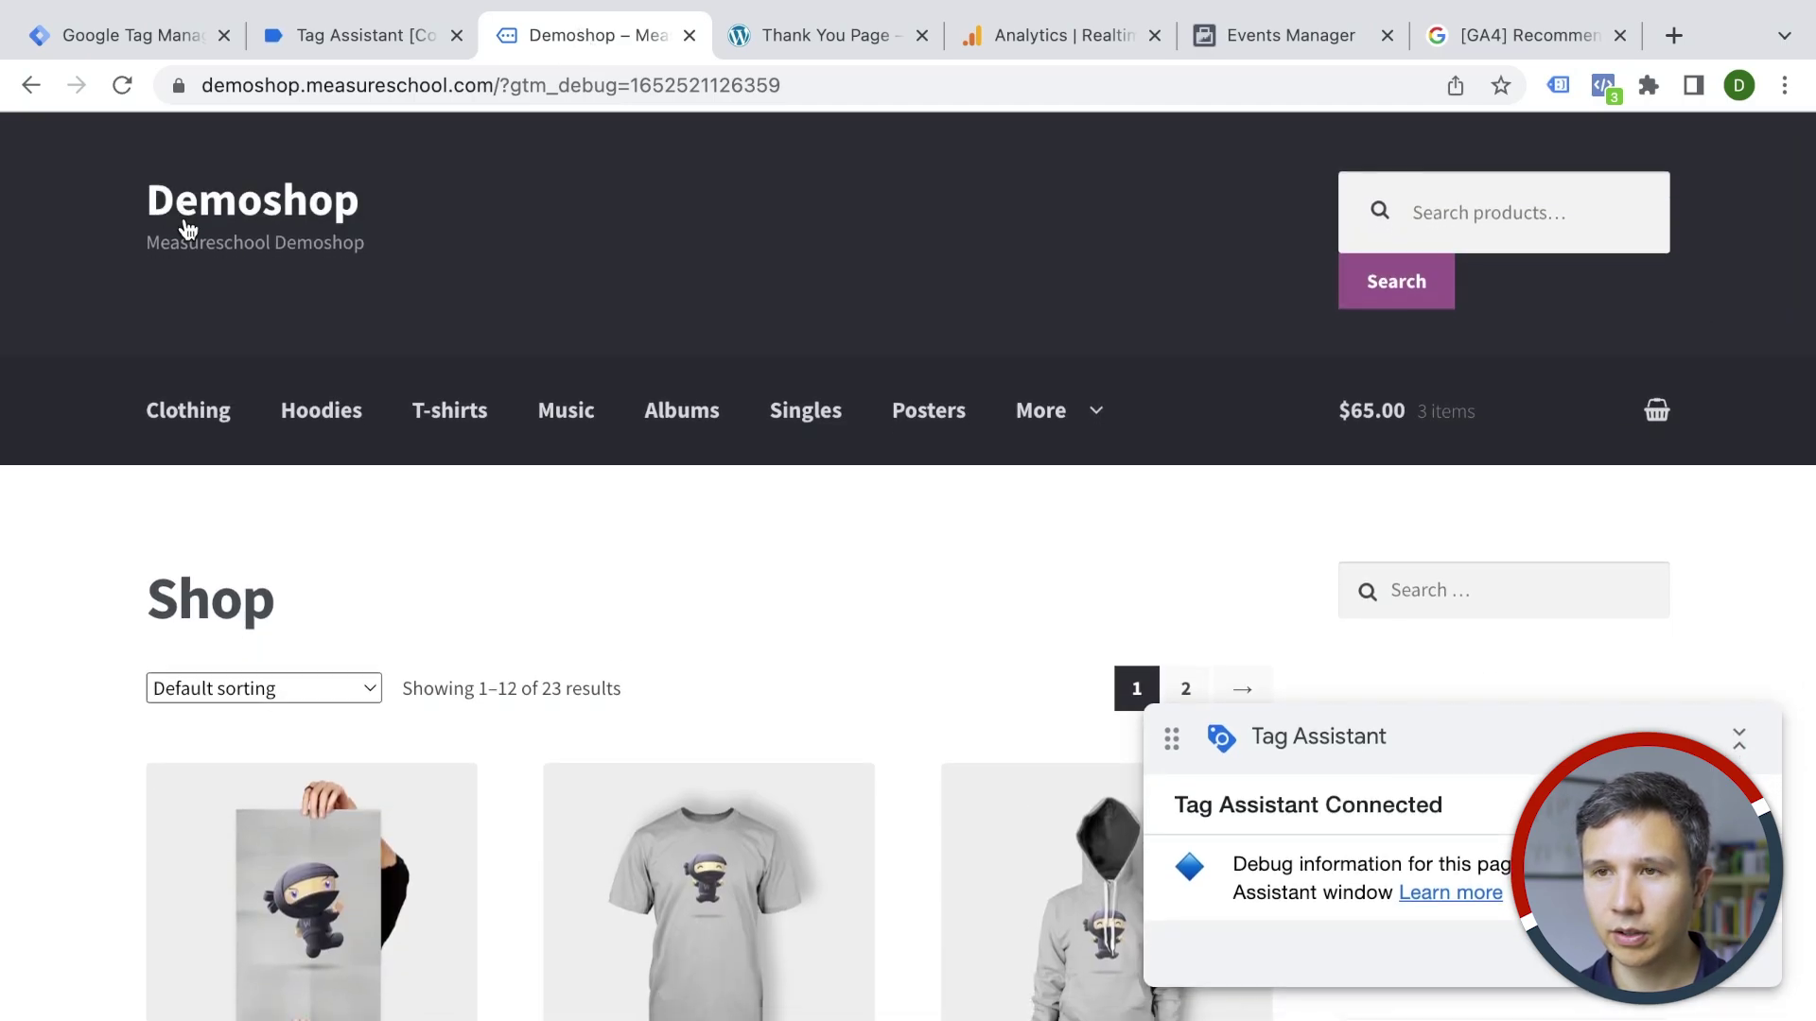
pyautogui.middleClick(190, 223)
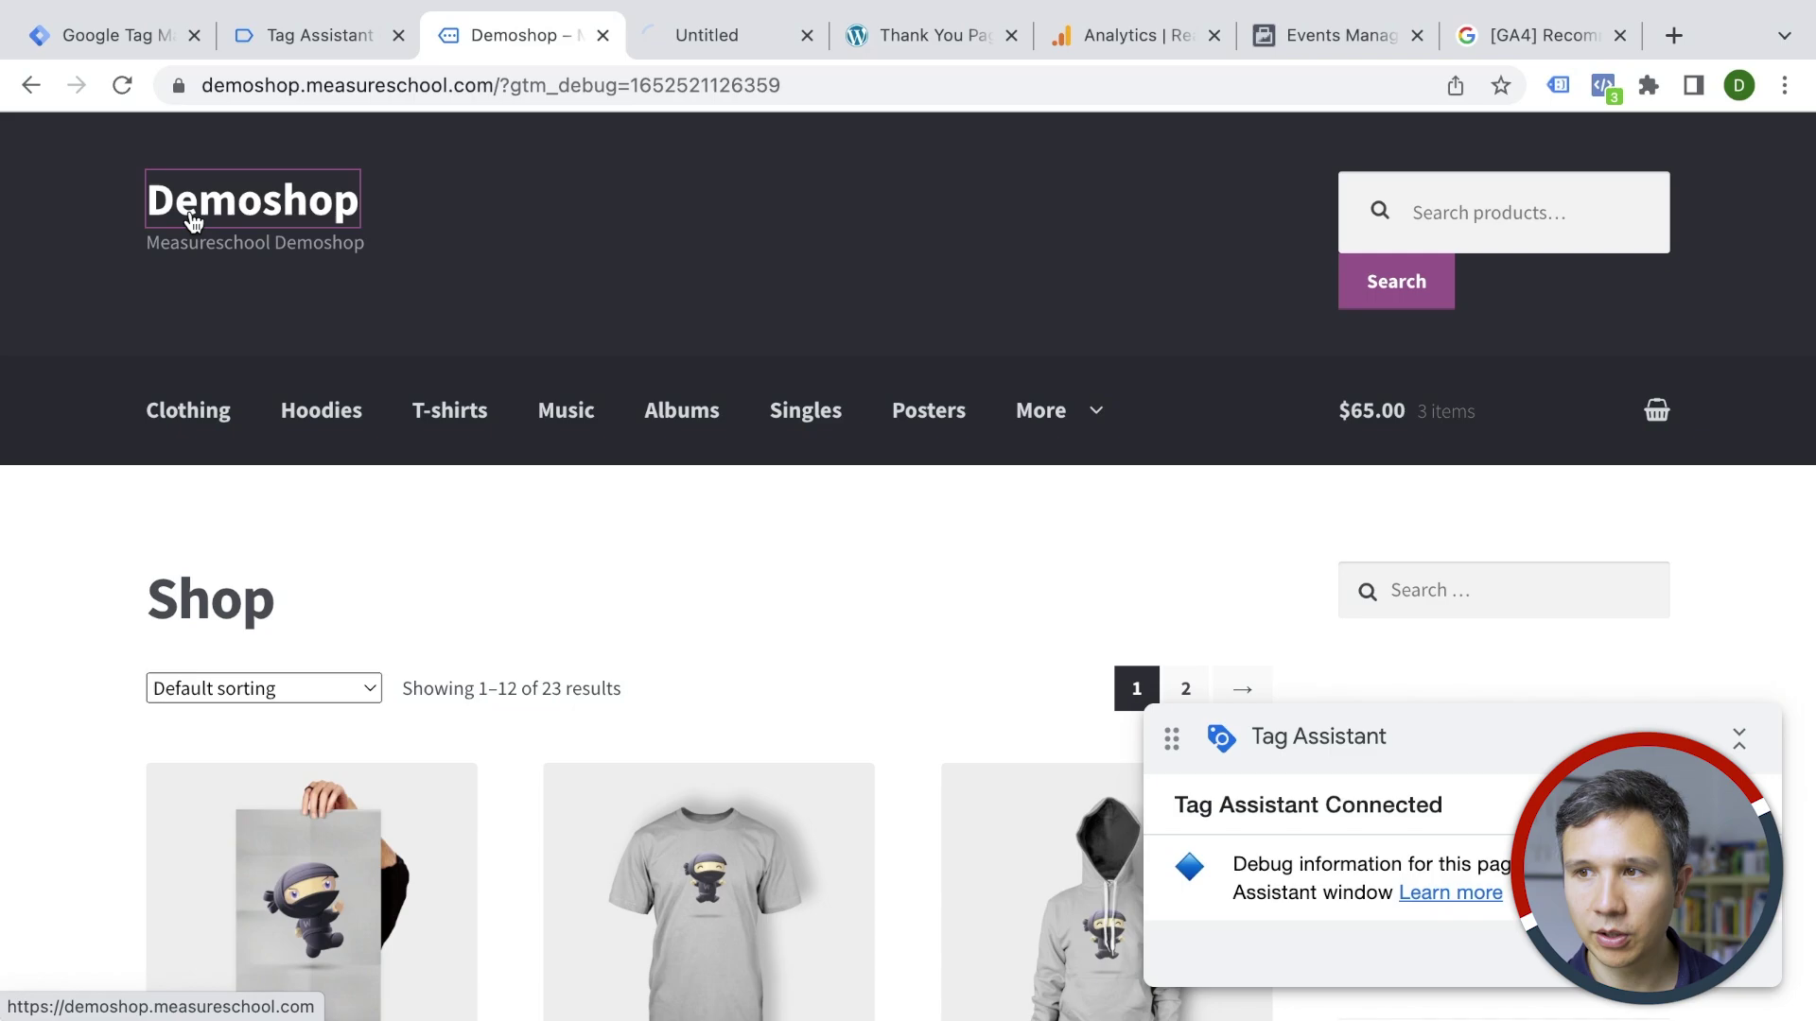
pyautogui.middleClick(687, 418)
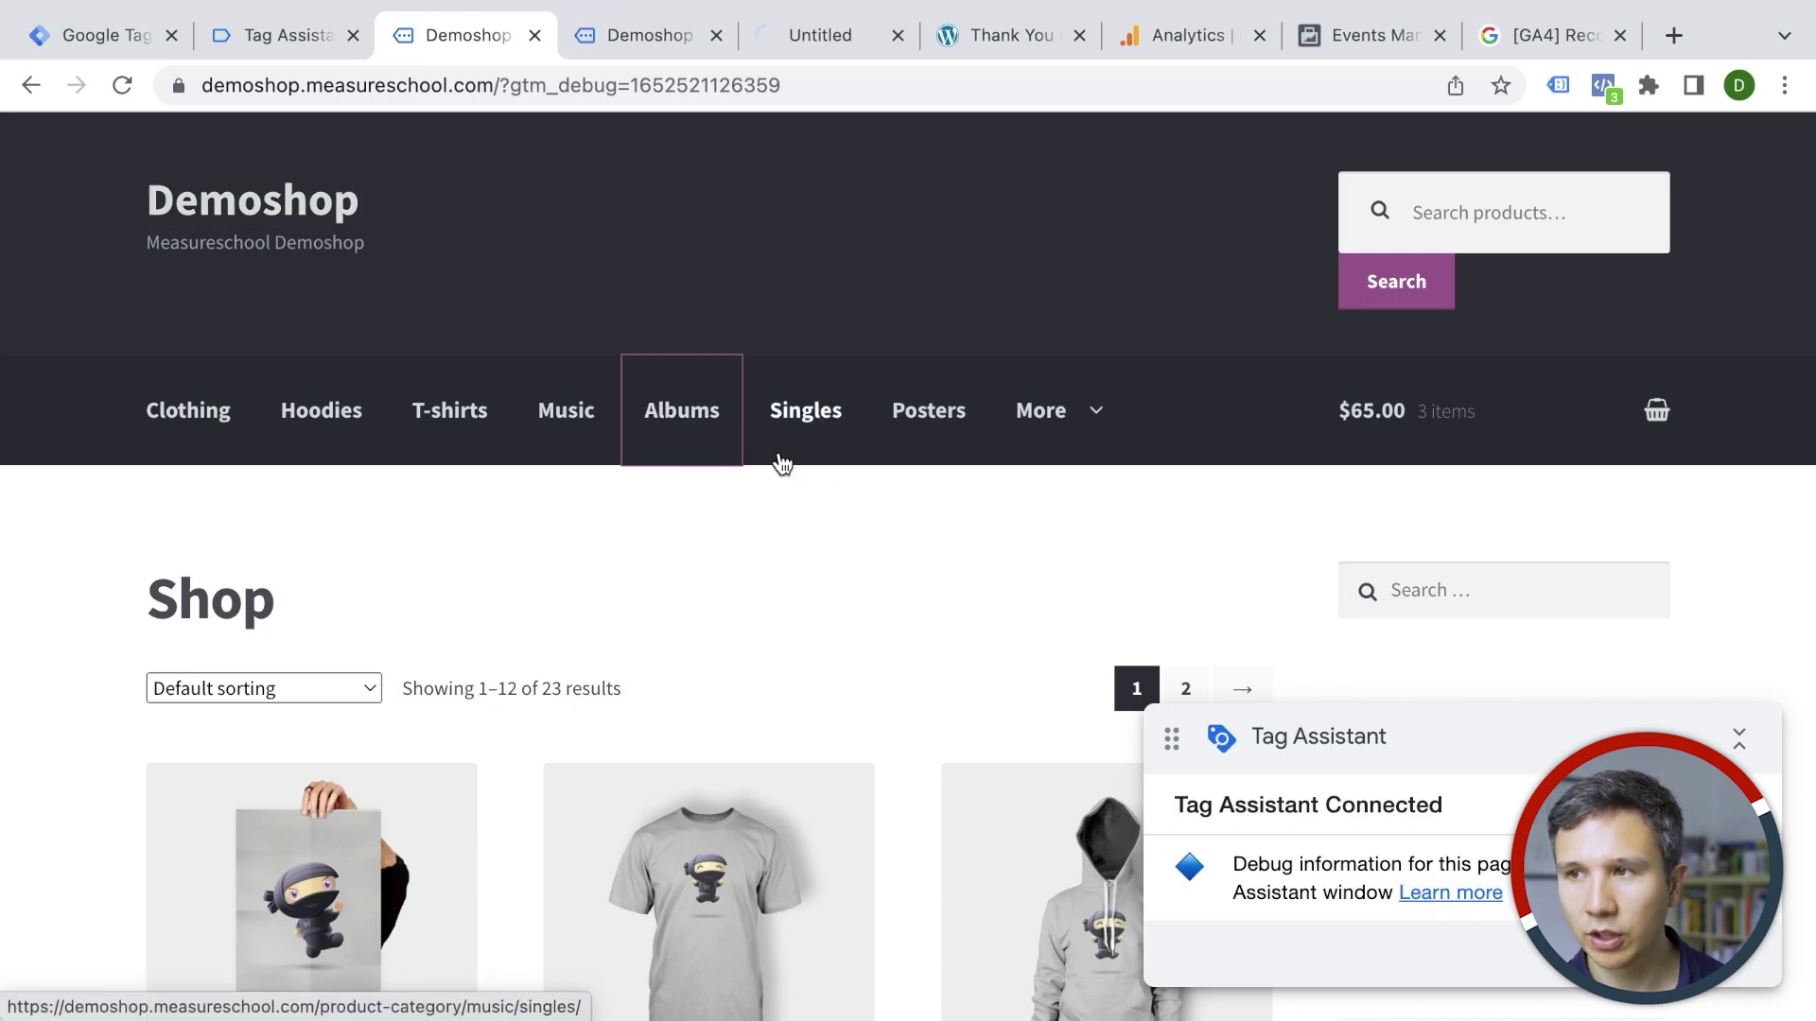
pyautogui.click(1518, 215)
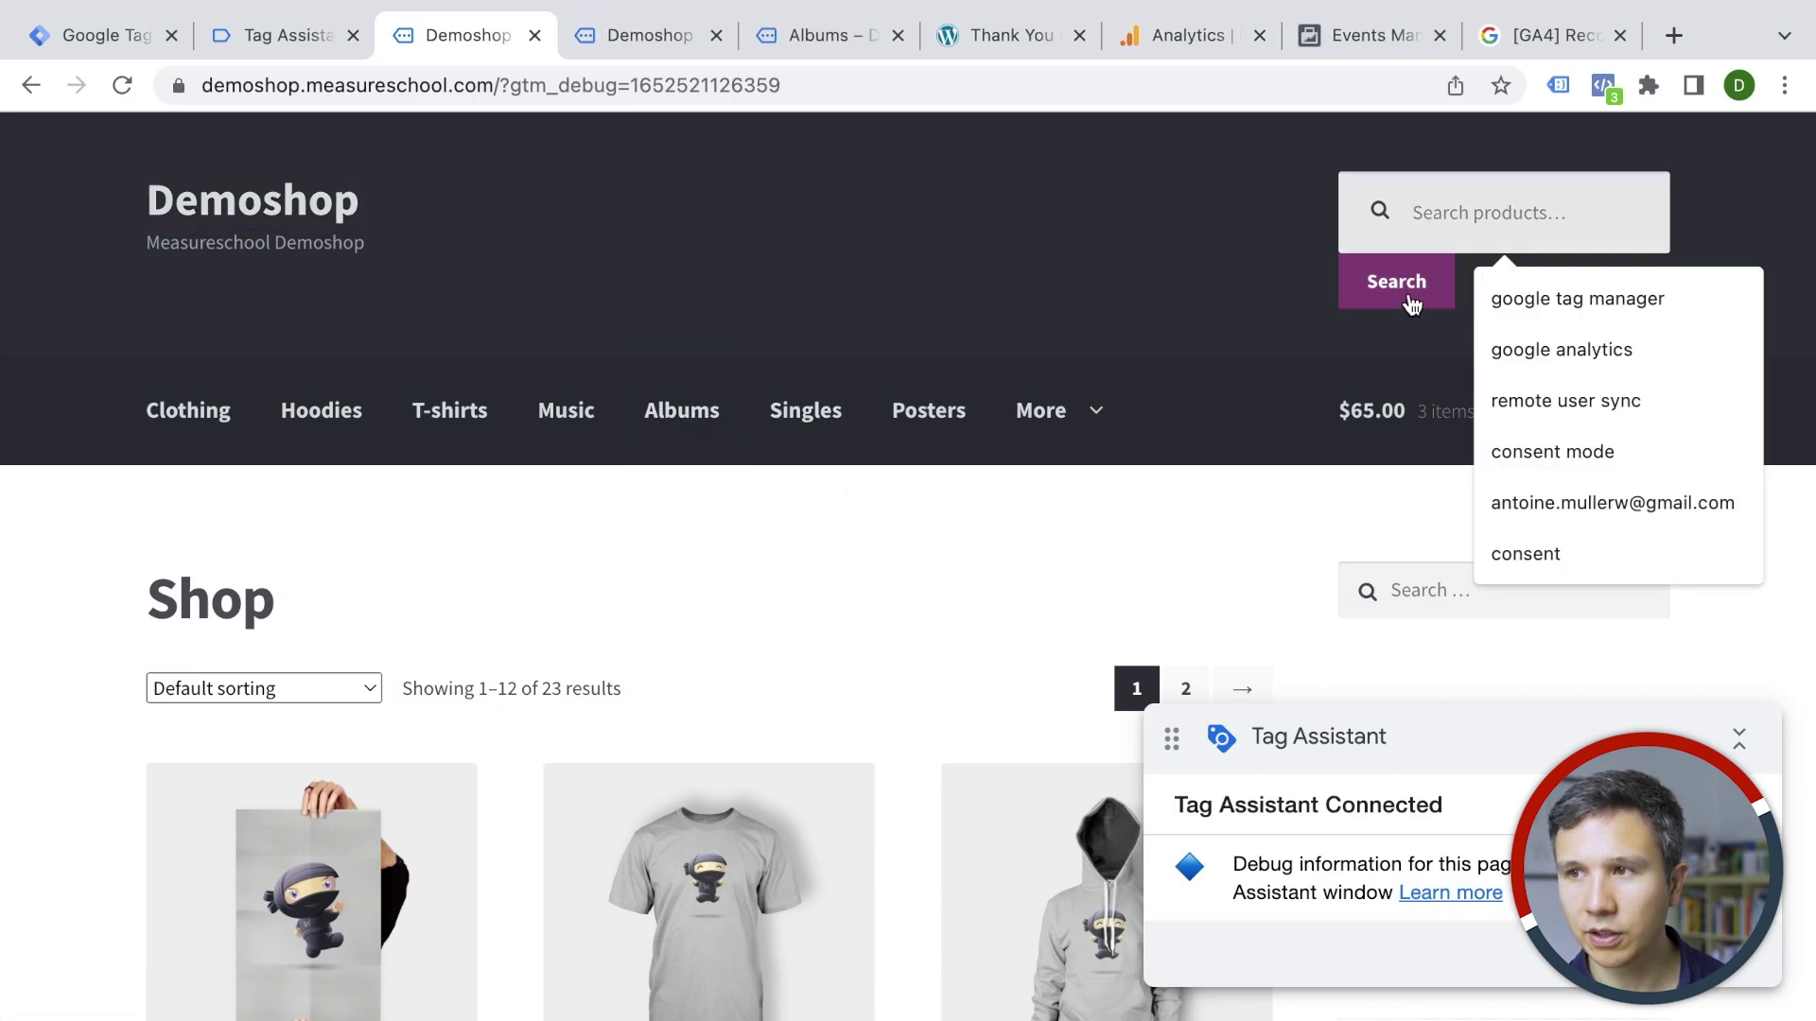
pyautogui.middleClick(1409, 300)
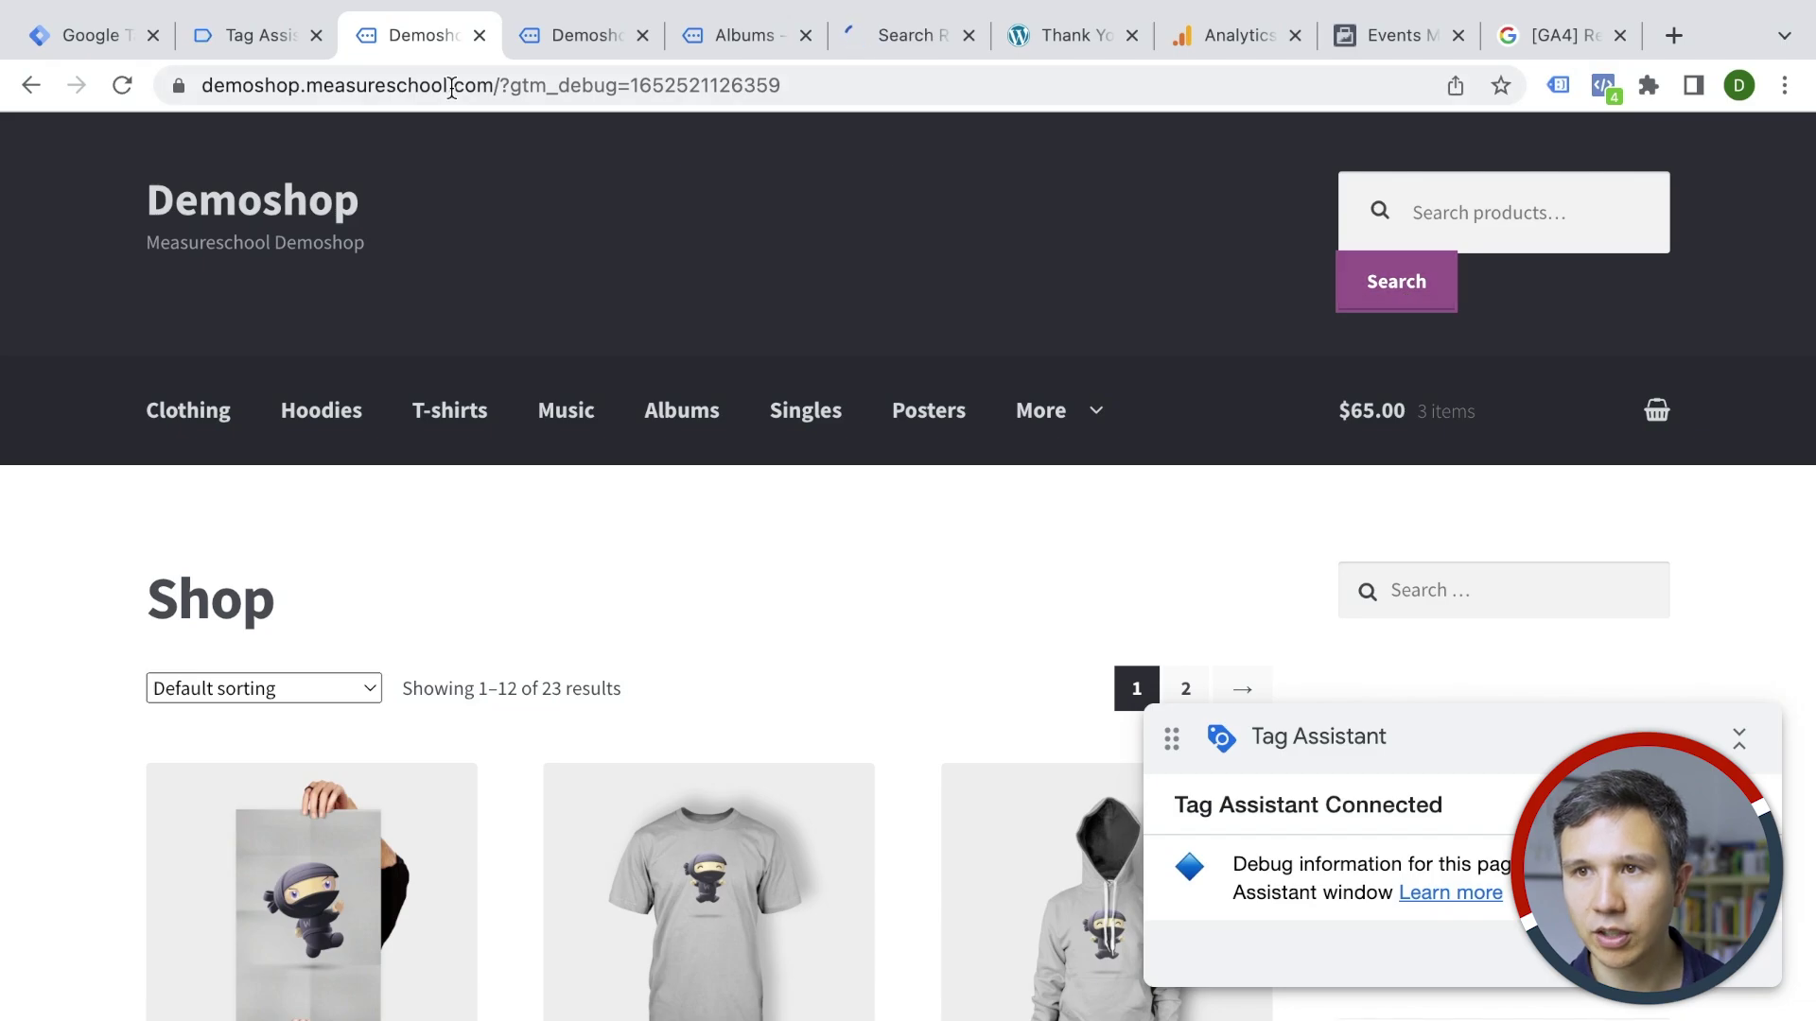
pyautogui.click(271, 39)
pyautogui.scroll(-2, 170, 616)
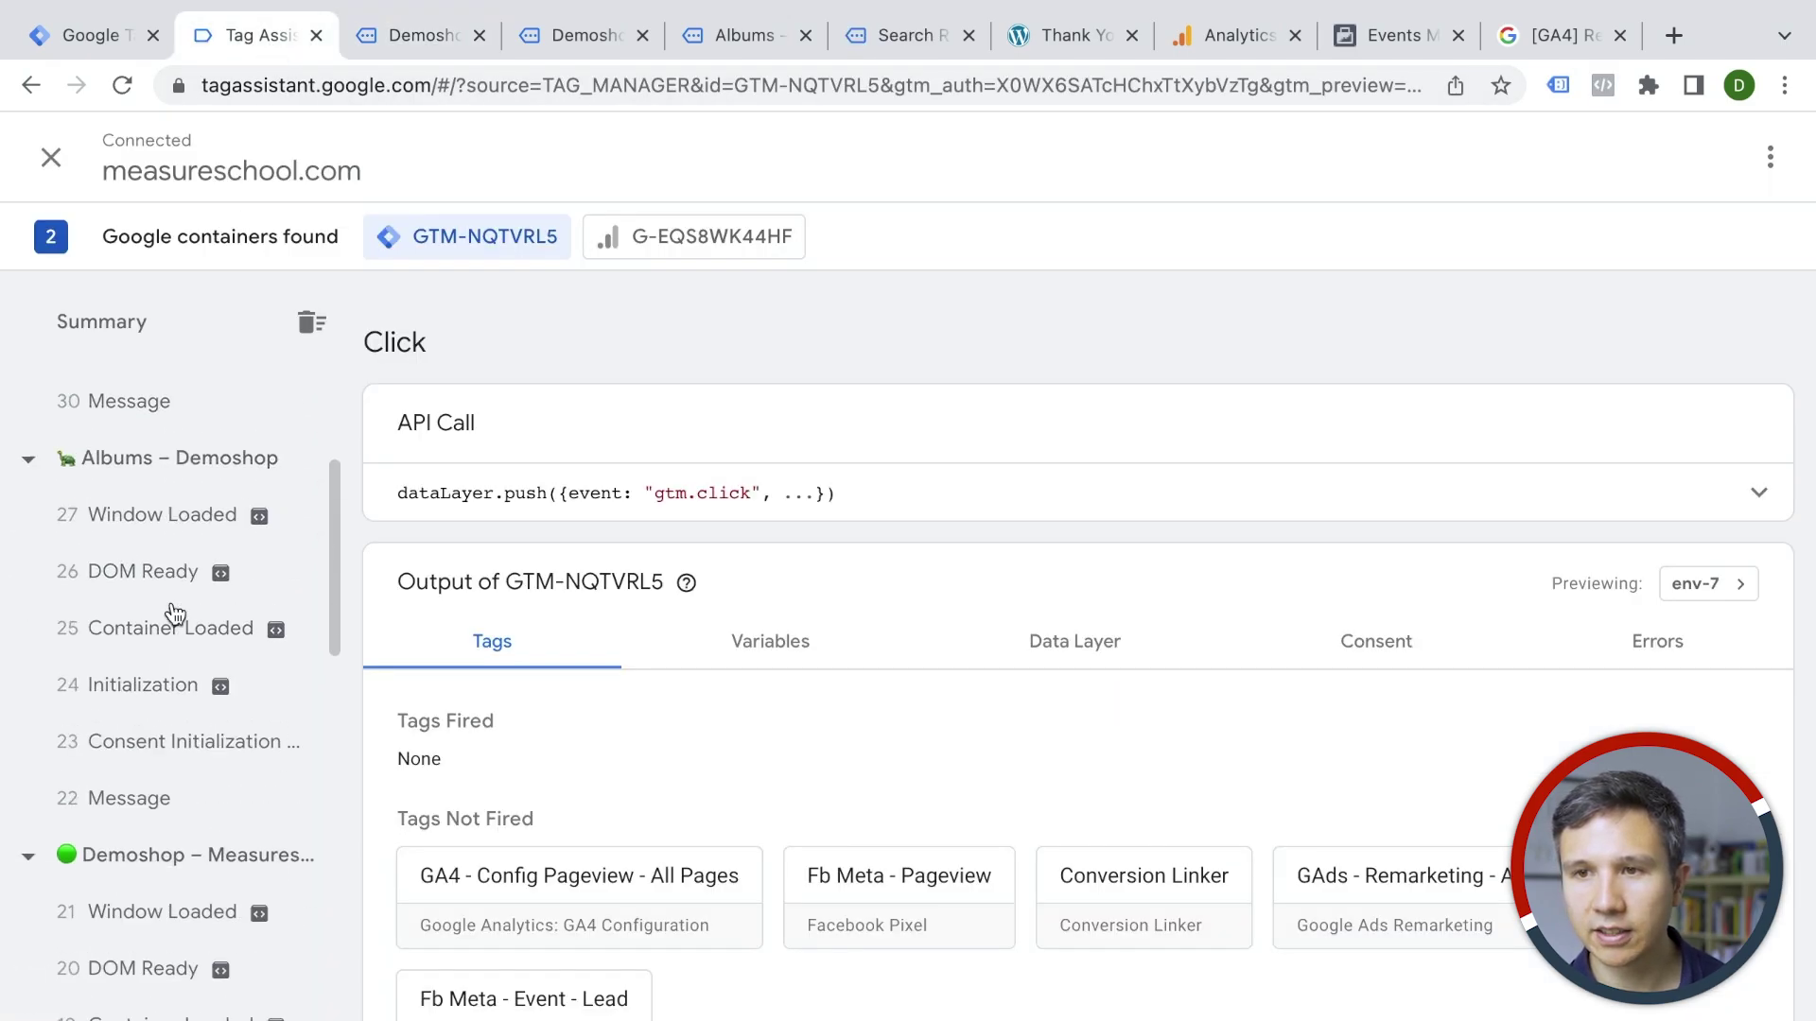
pyautogui.scroll(-2, 171, 616)
pyautogui.scroll(-1, 173, 613)
pyautogui.scroll(-2, 173, 613)
pyautogui.scroll(-2, 175, 616)
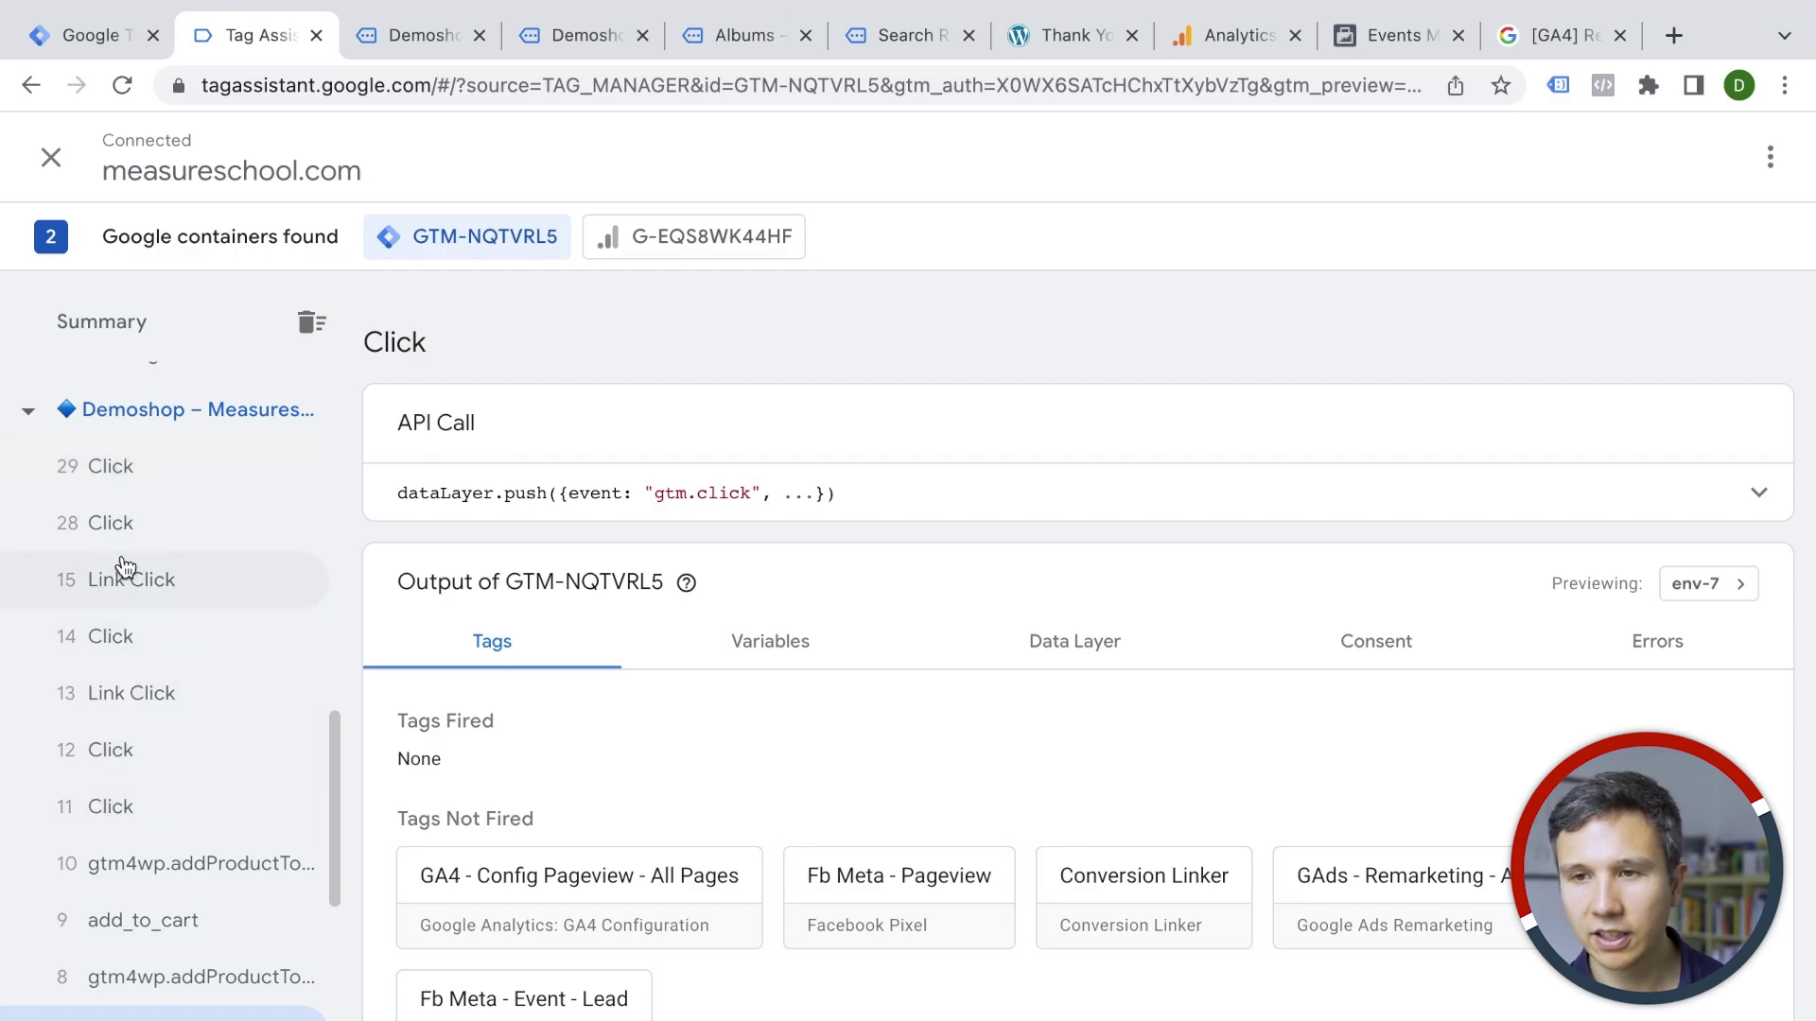
# Inspect click events 14, 29 and 11 and show their recorded variables
pyautogui.click(138, 638)
pyautogui.click(138, 477)
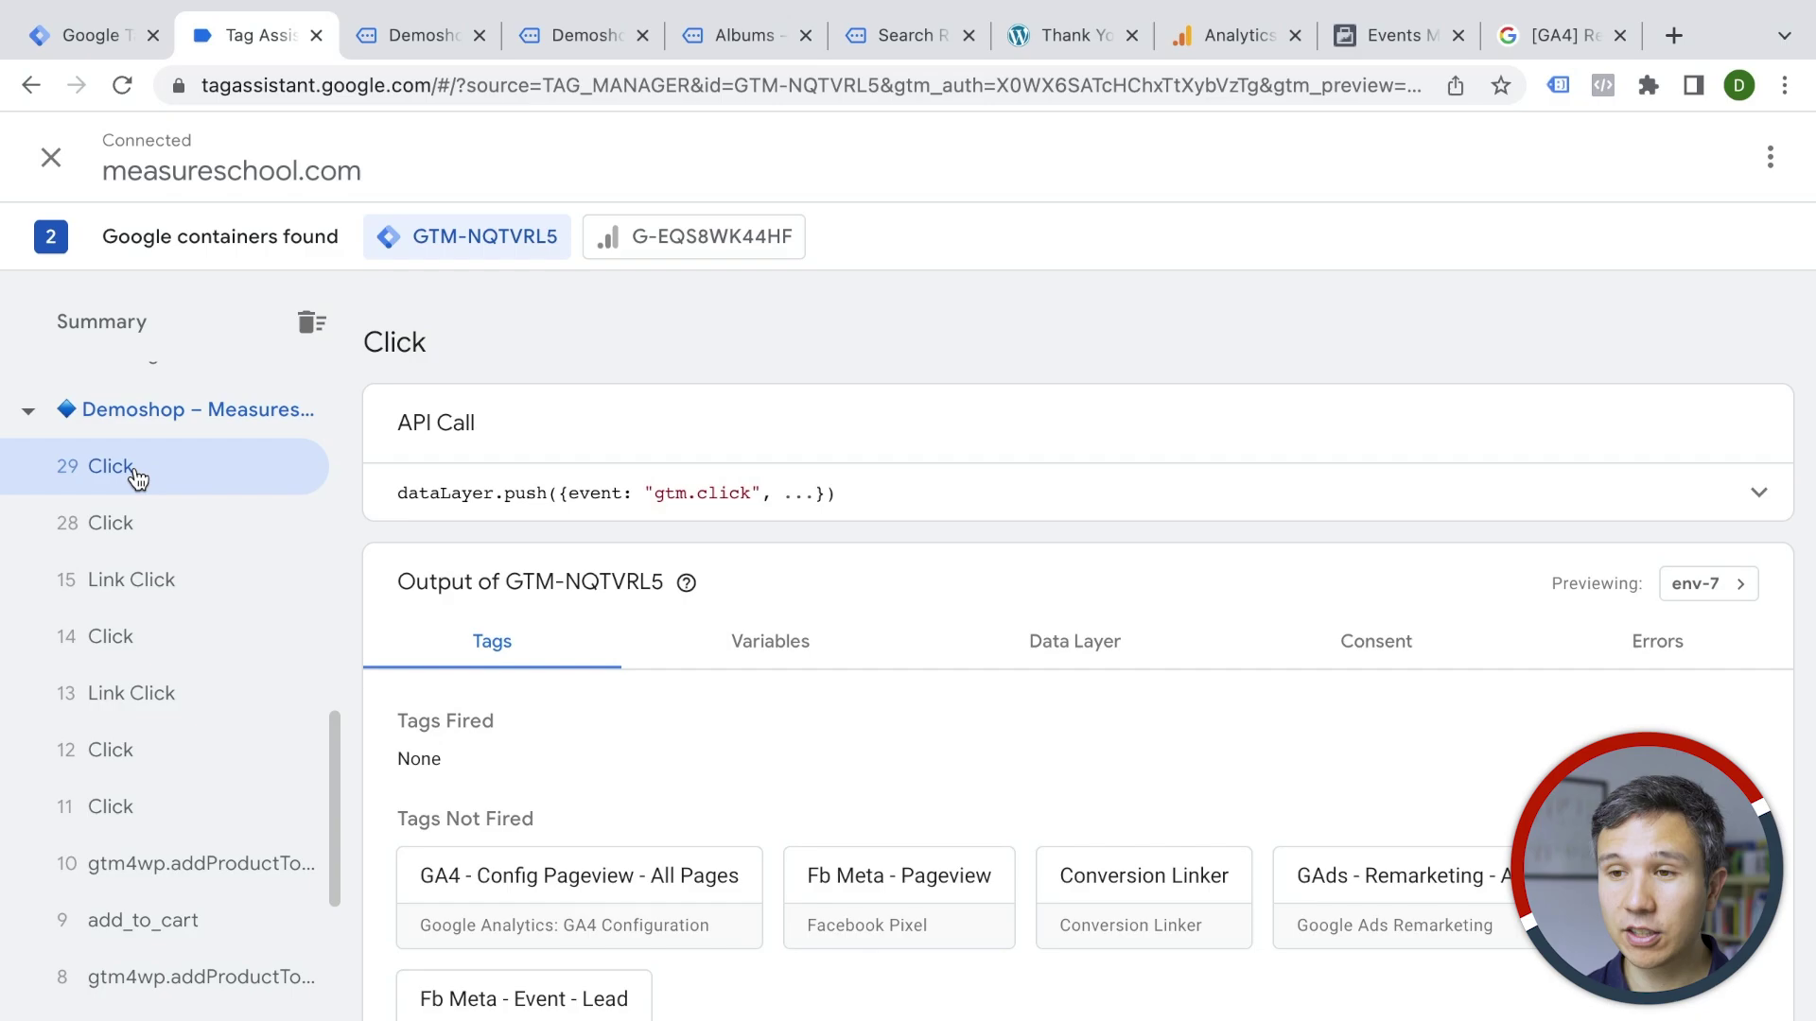
pyautogui.click(122, 814)
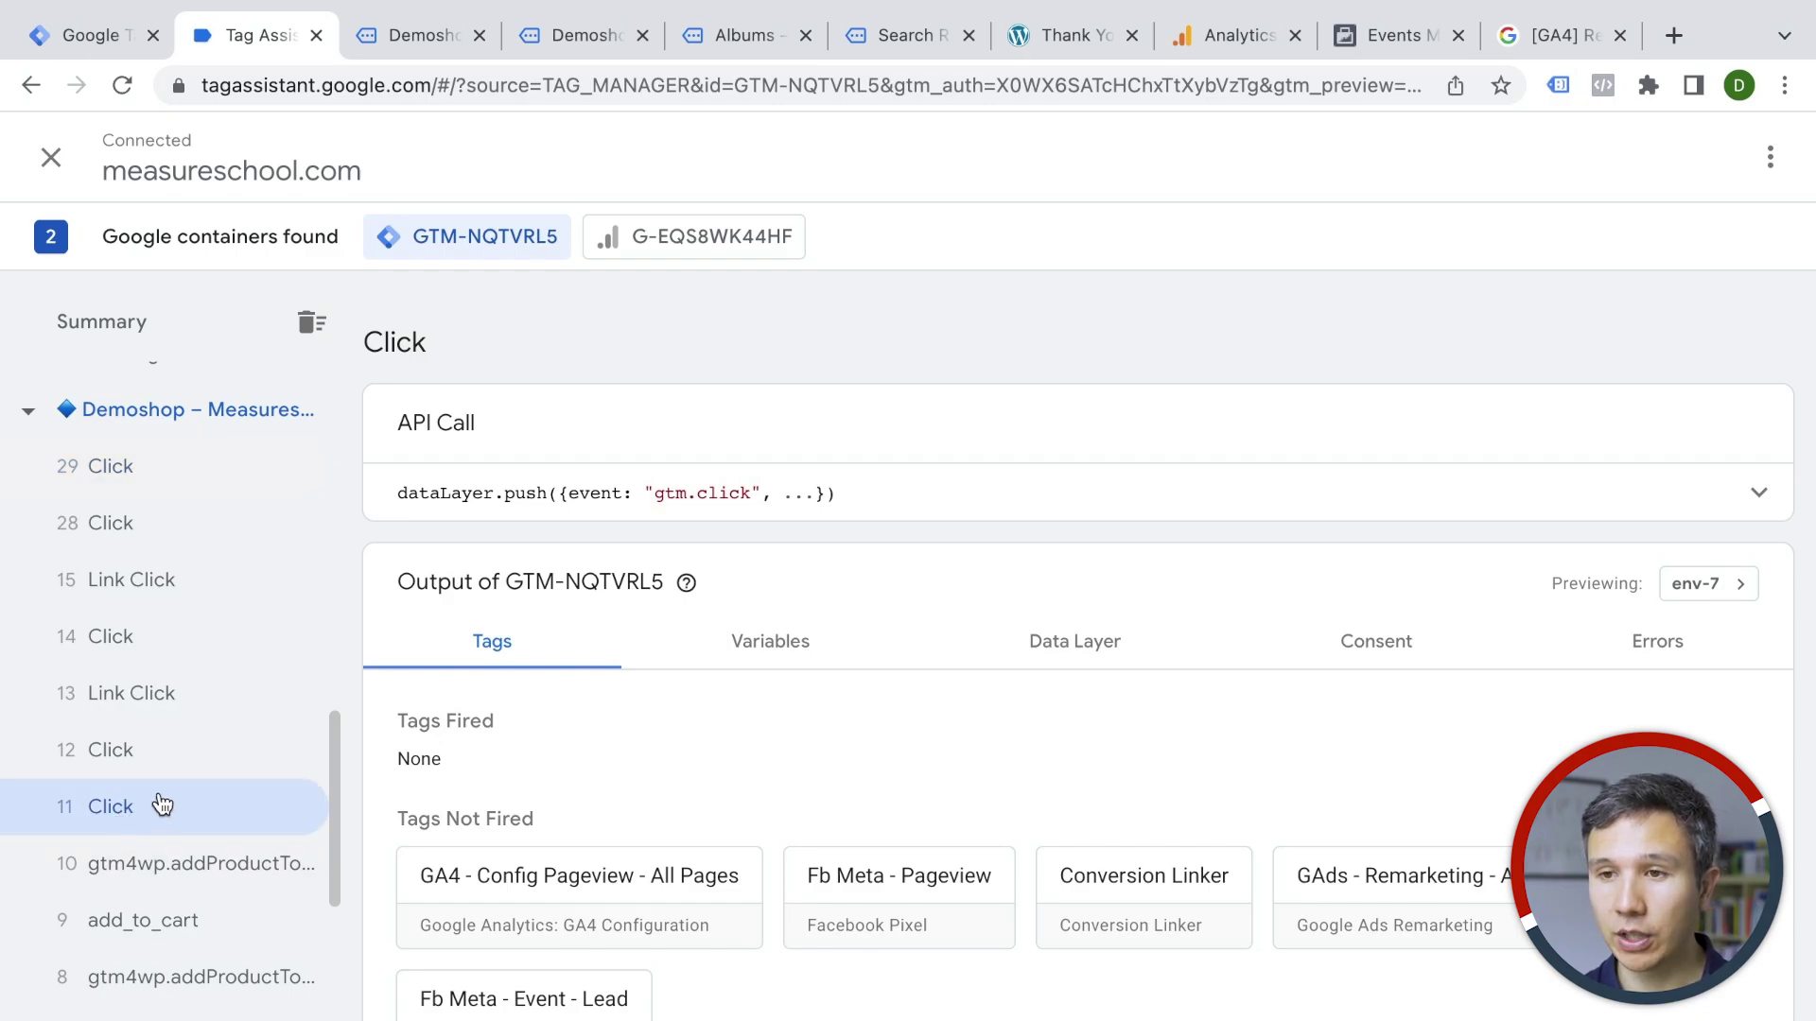
pyautogui.click(762, 657)
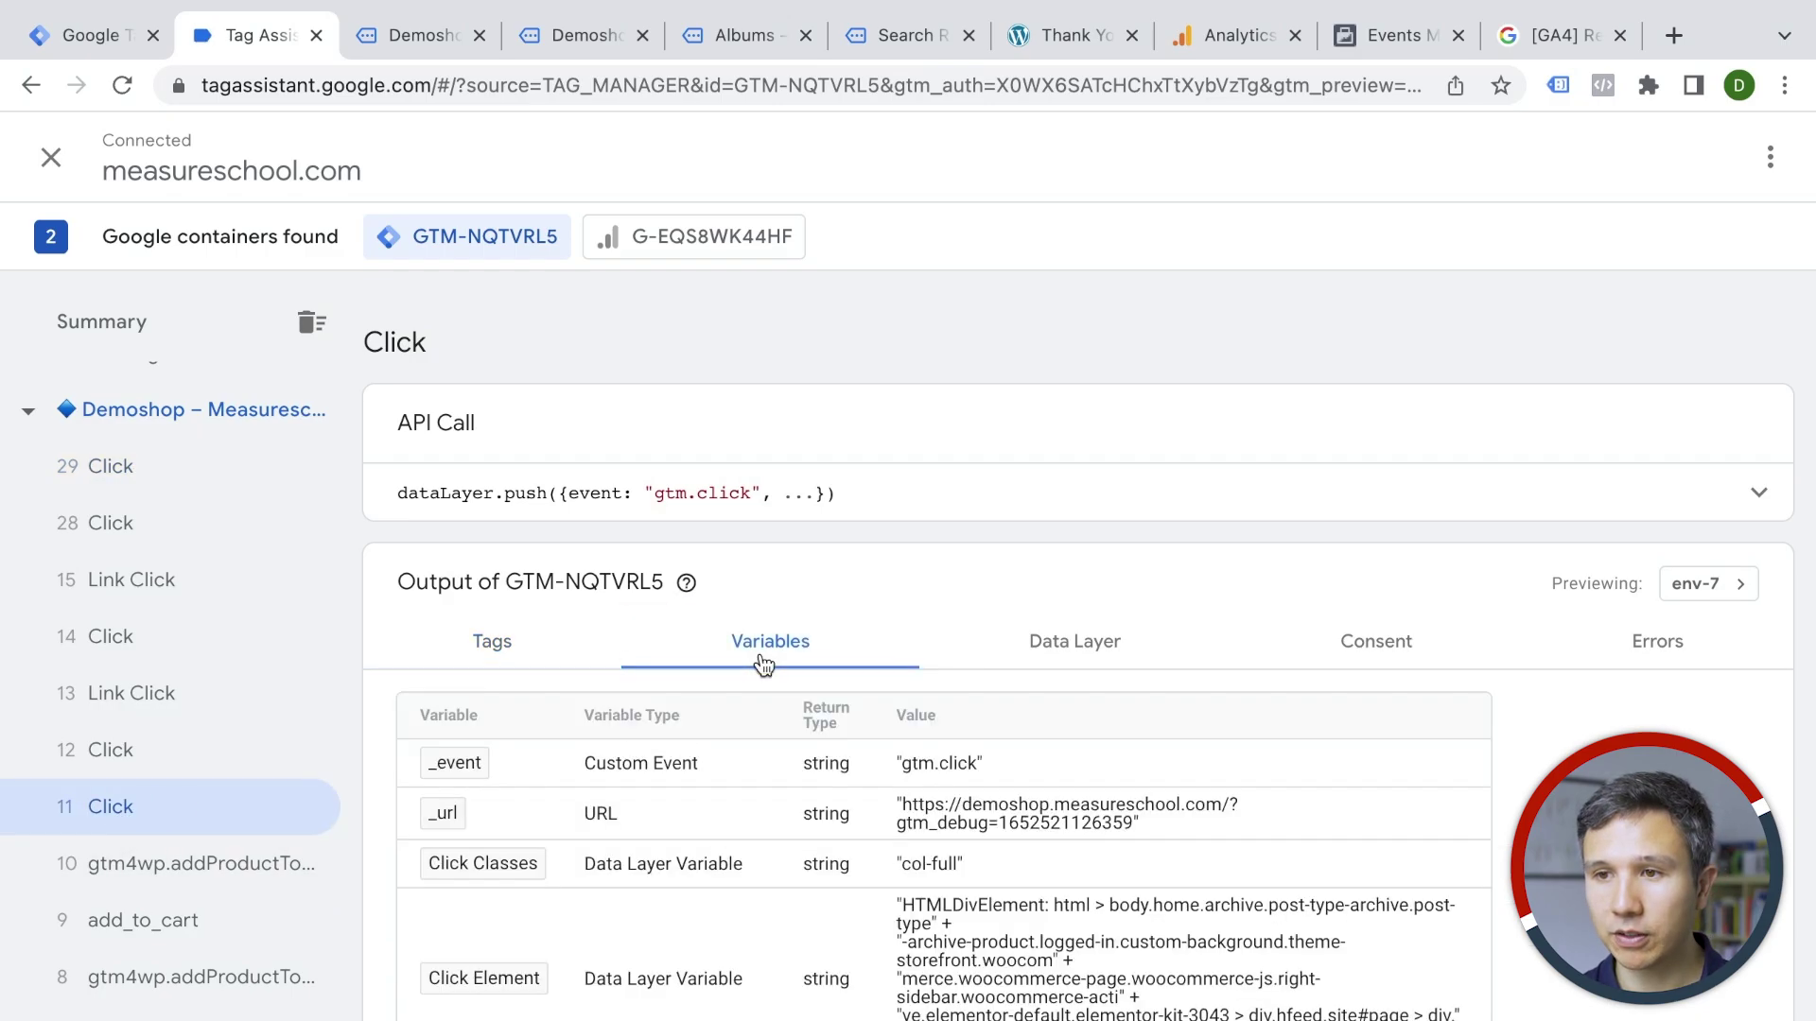
pyautogui.scroll(-1, 763, 664)
pyautogui.scroll(-3, 762, 664)
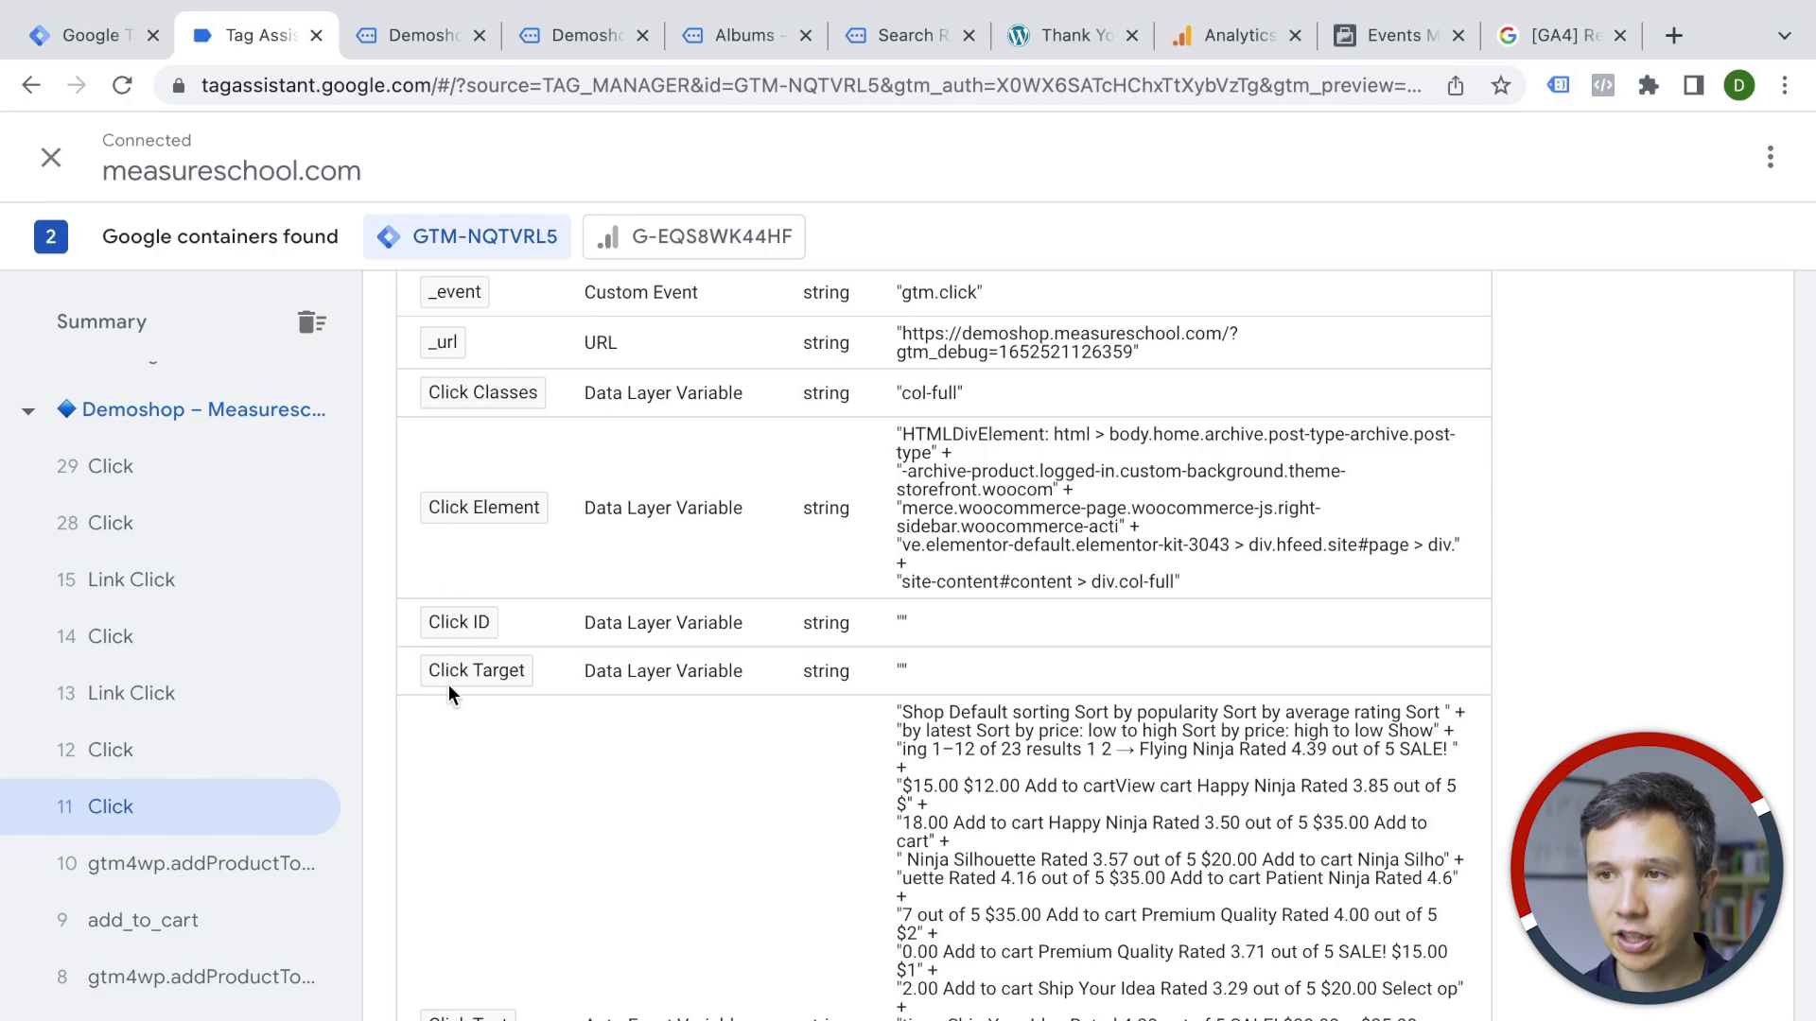
pyautogui.scroll(-1, 456, 691)
pyautogui.scroll(-1, 455, 691)
pyautogui.scroll(-1, 456, 690)
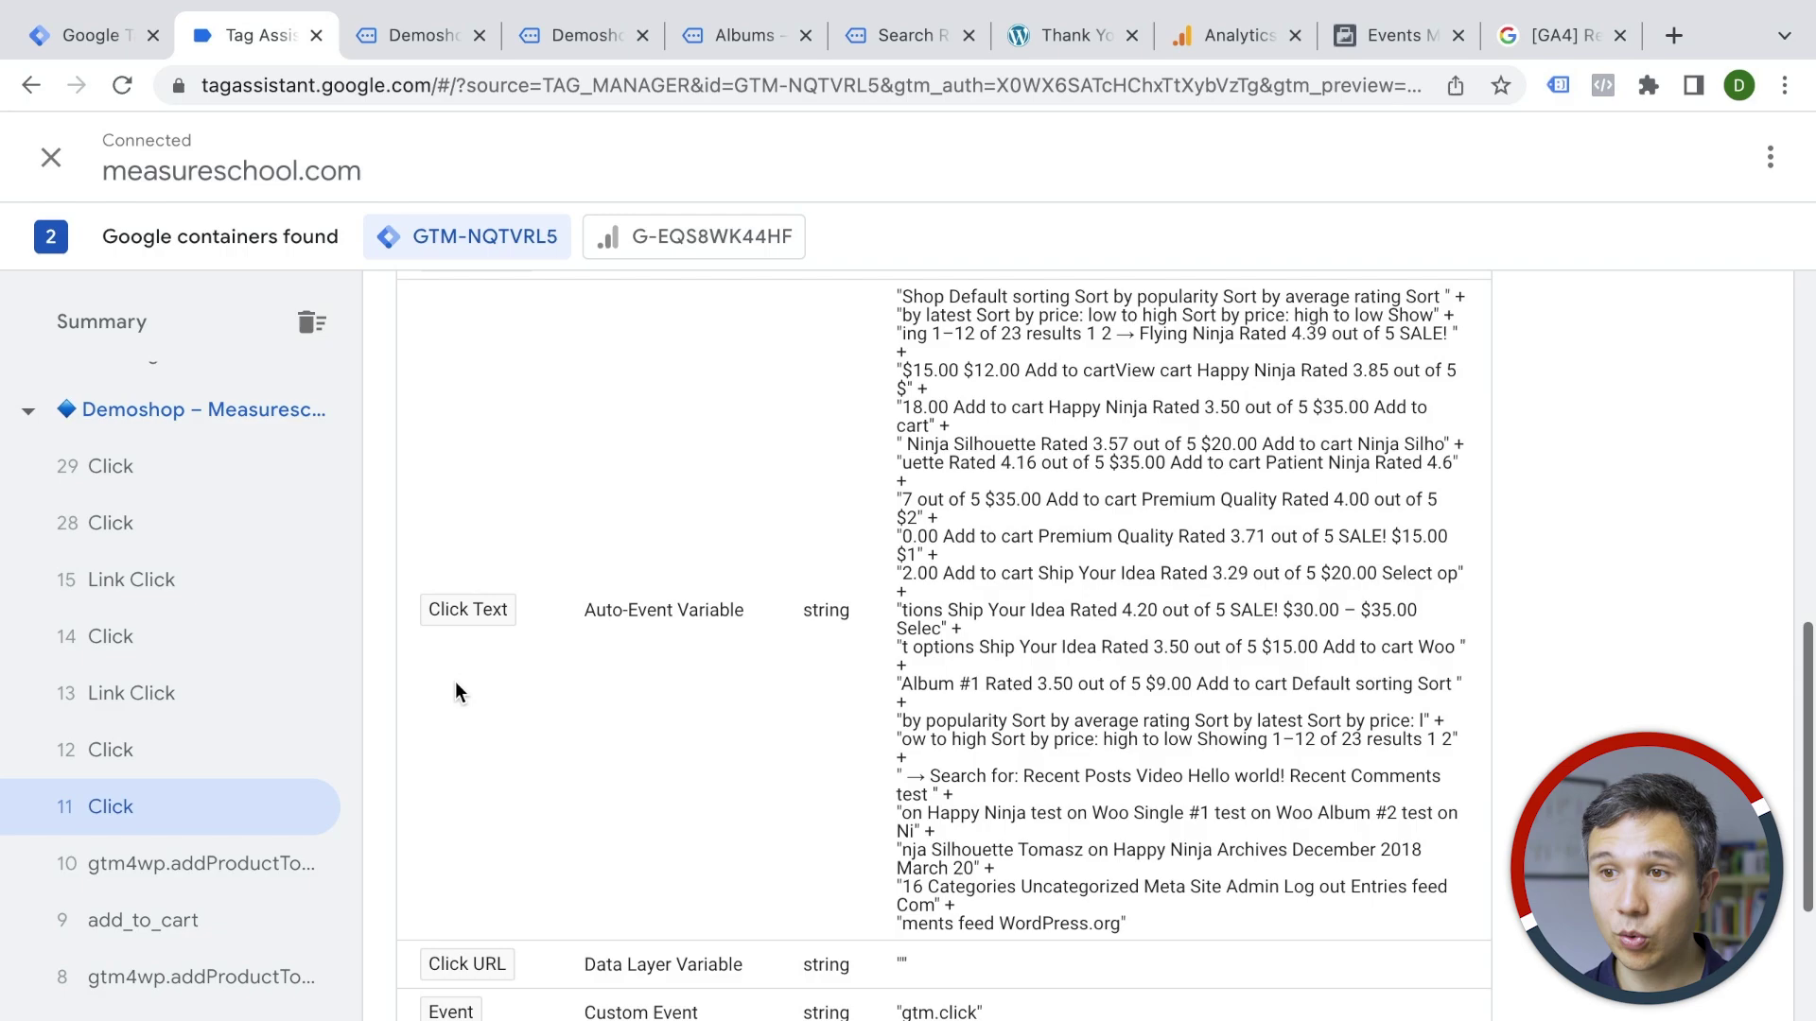
# Compare variables for the Albums menu, search field and Add to cart click events
pyautogui.click(114, 773)
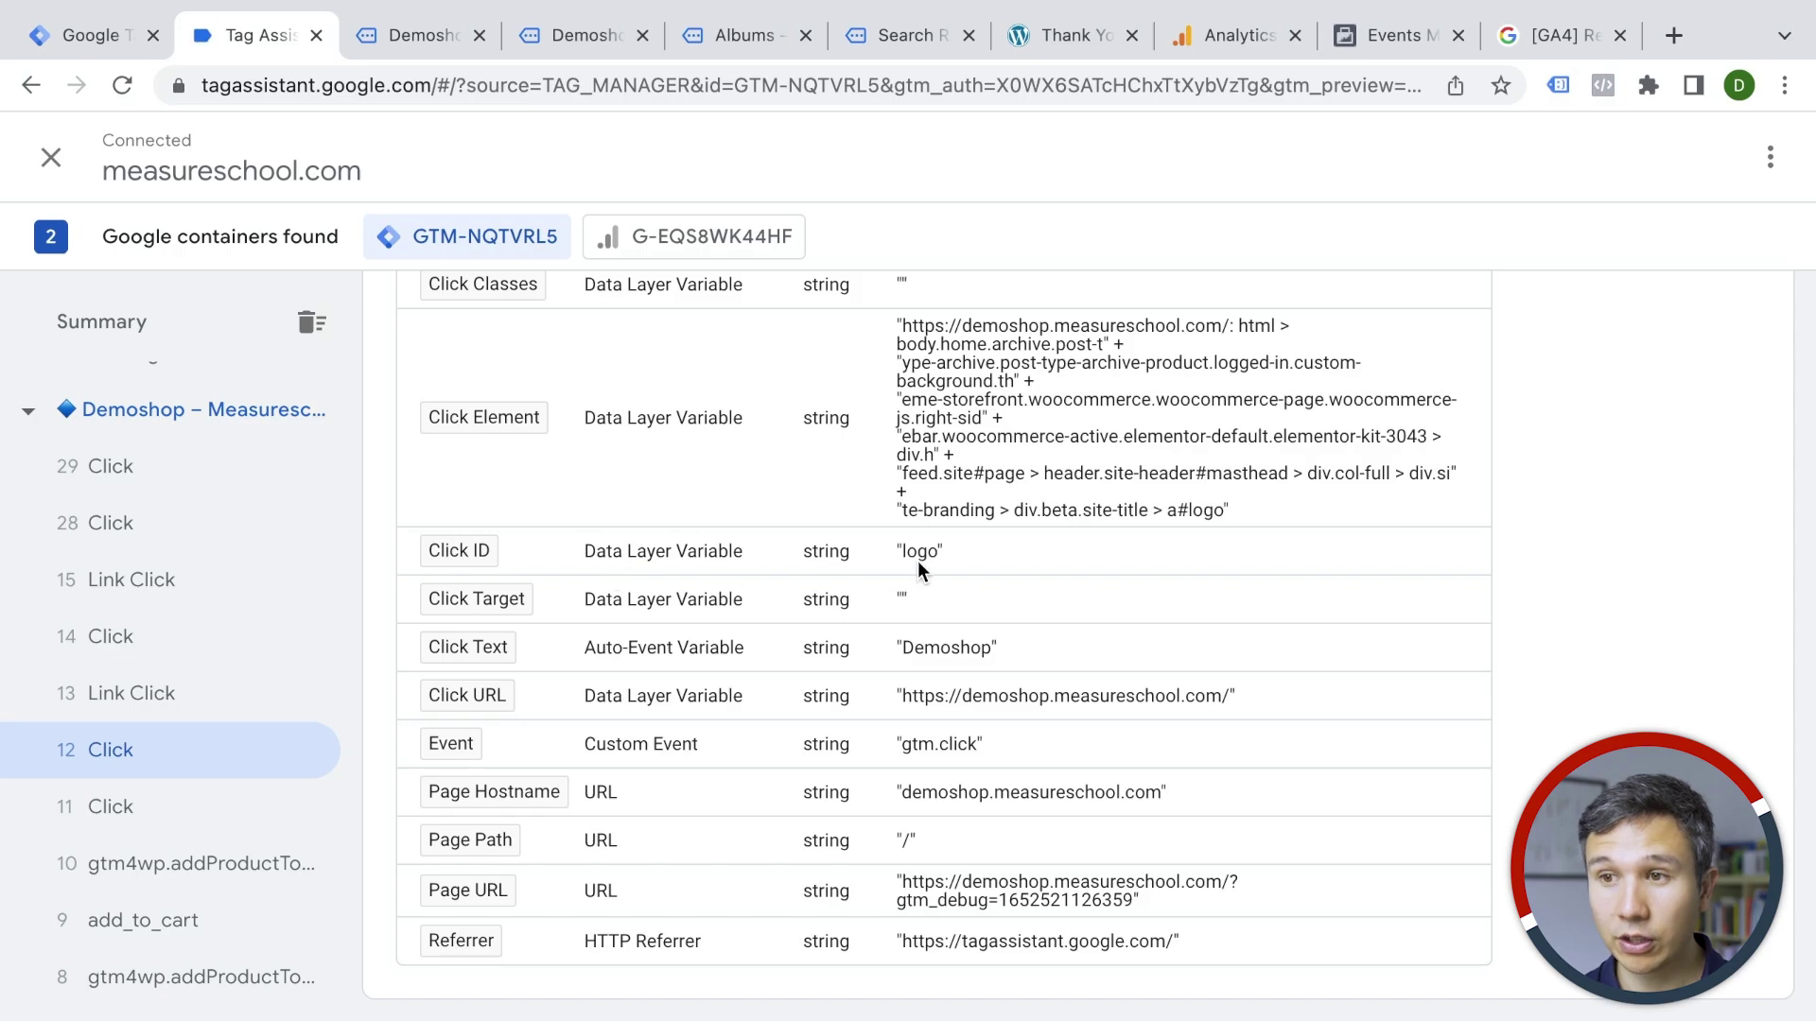
pyautogui.click(194, 647)
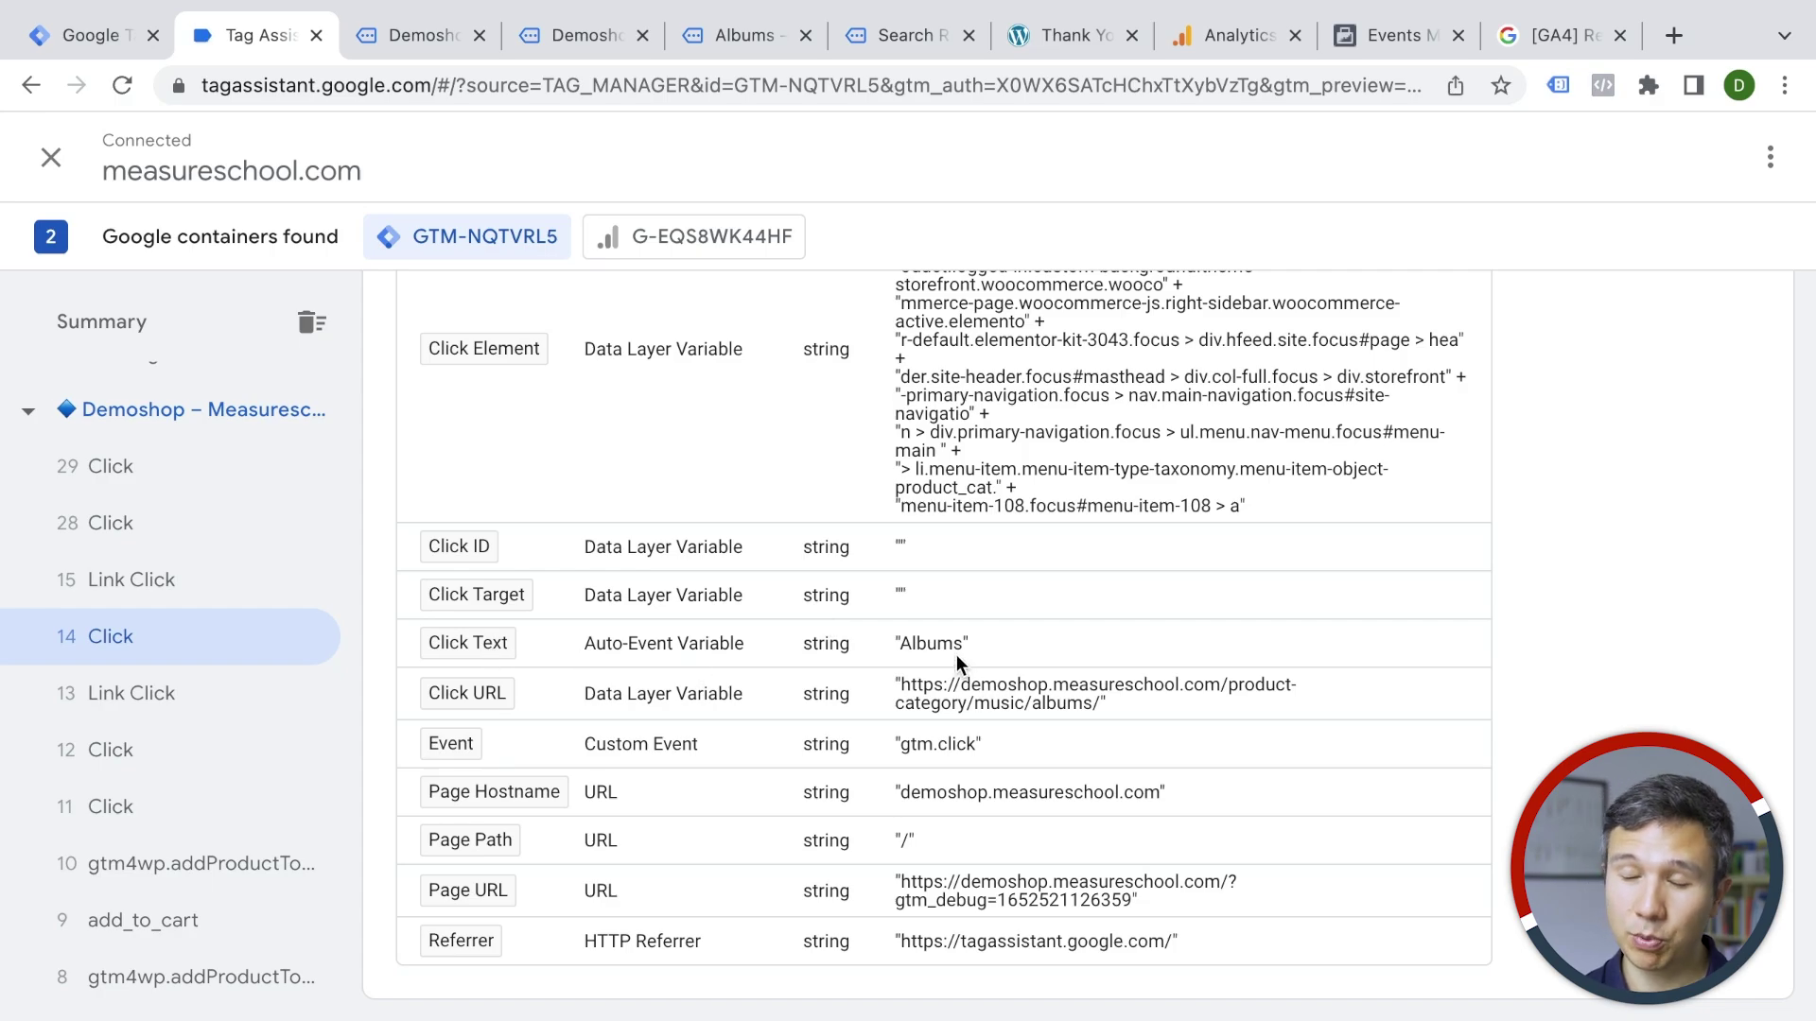
pyautogui.click(132, 526)
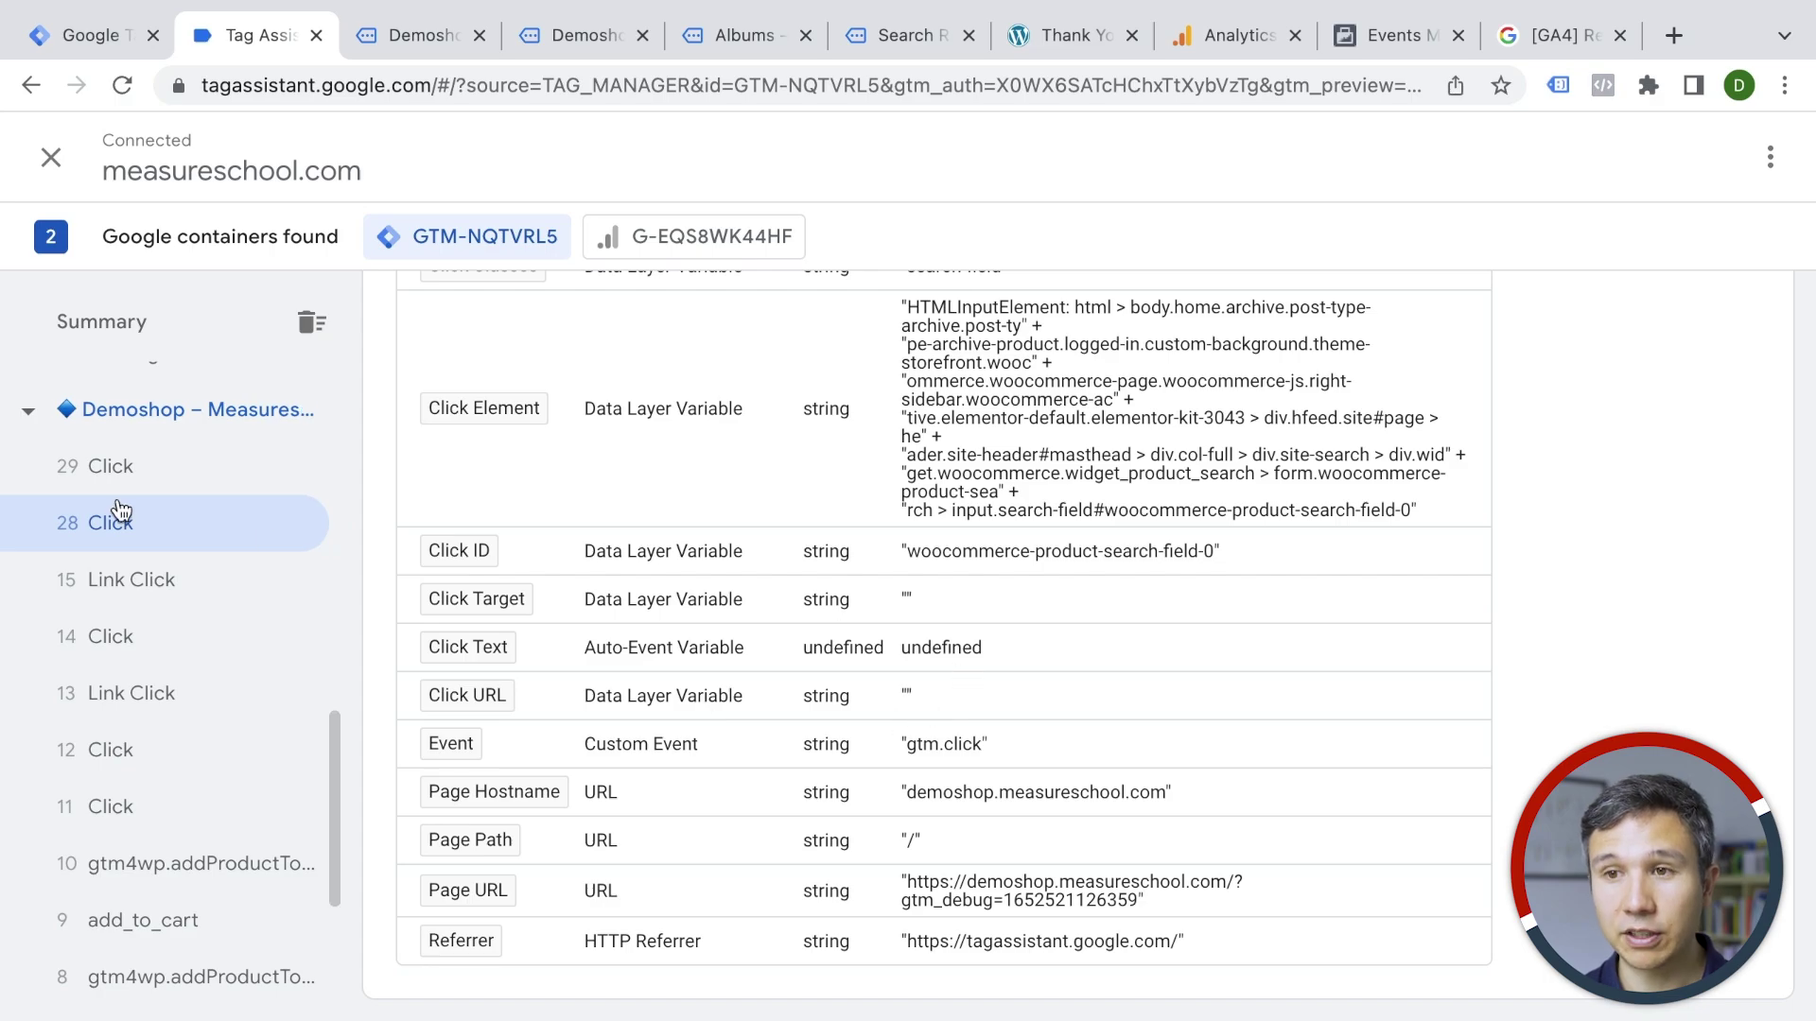
pyautogui.click(114, 641)
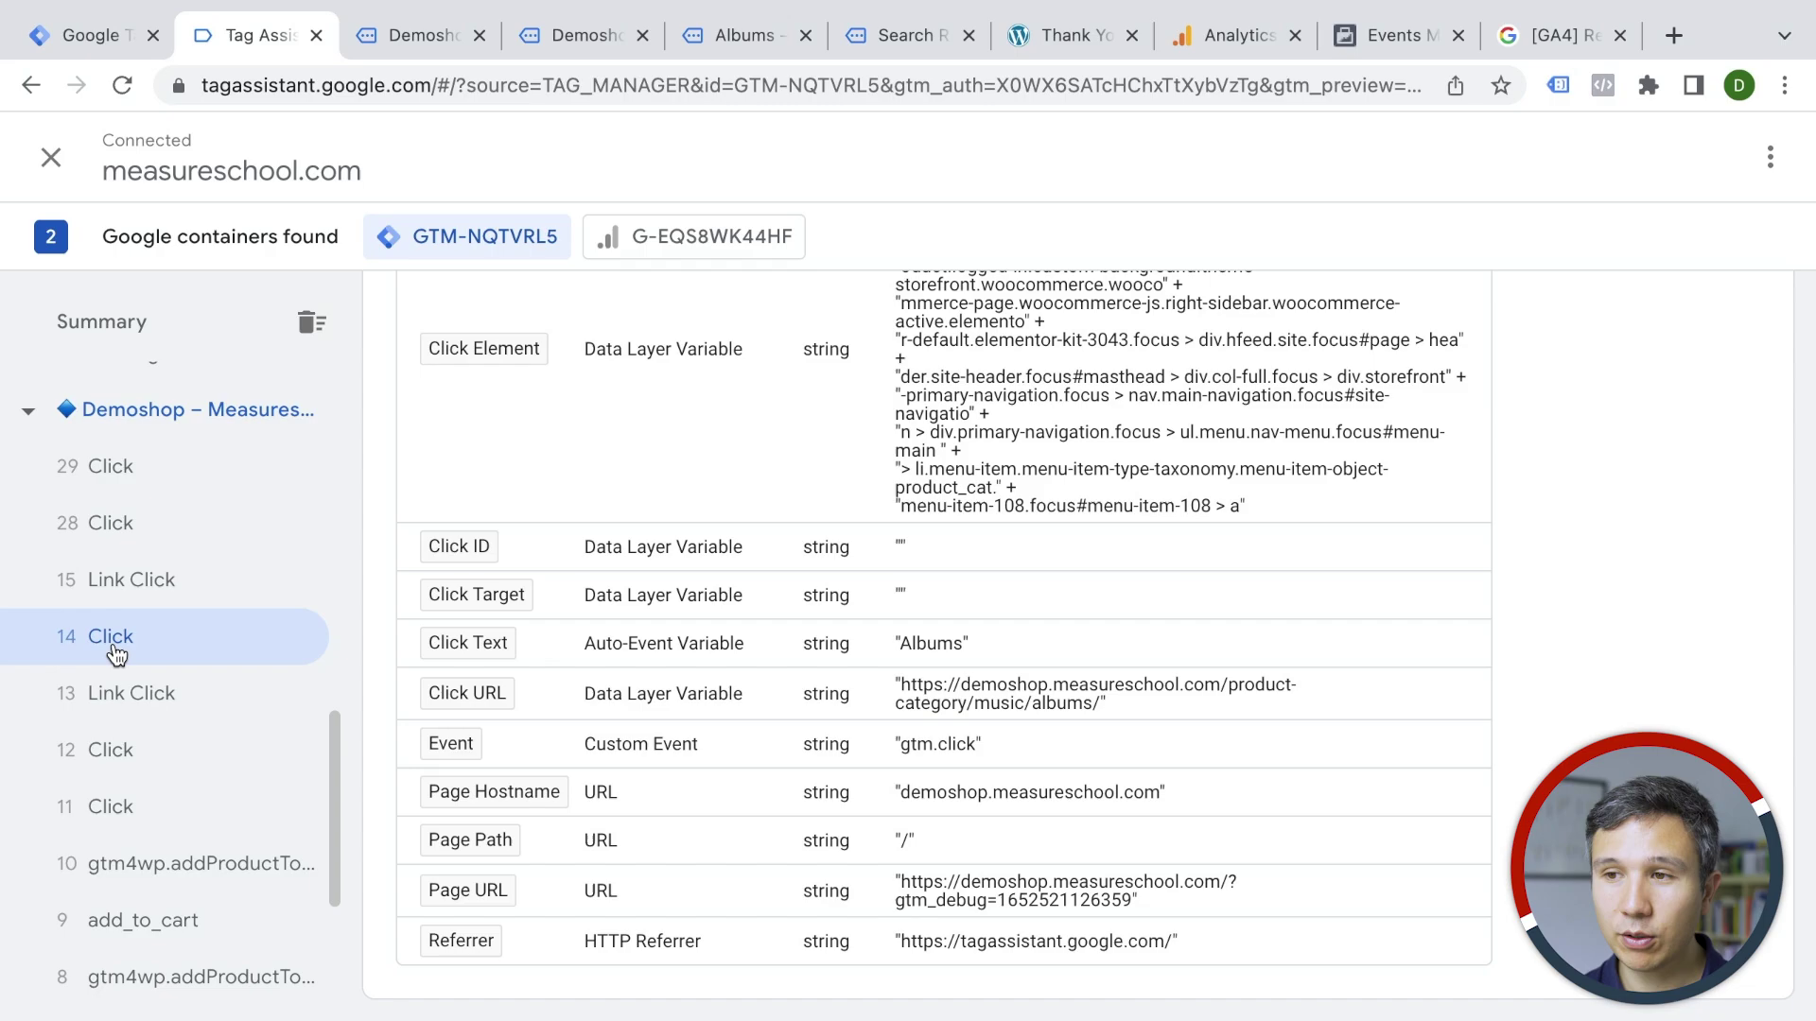
pyautogui.scroll(-1, 112, 655)
pyautogui.scroll(-1, 112, 655)
pyautogui.scroll(-1, 113, 656)
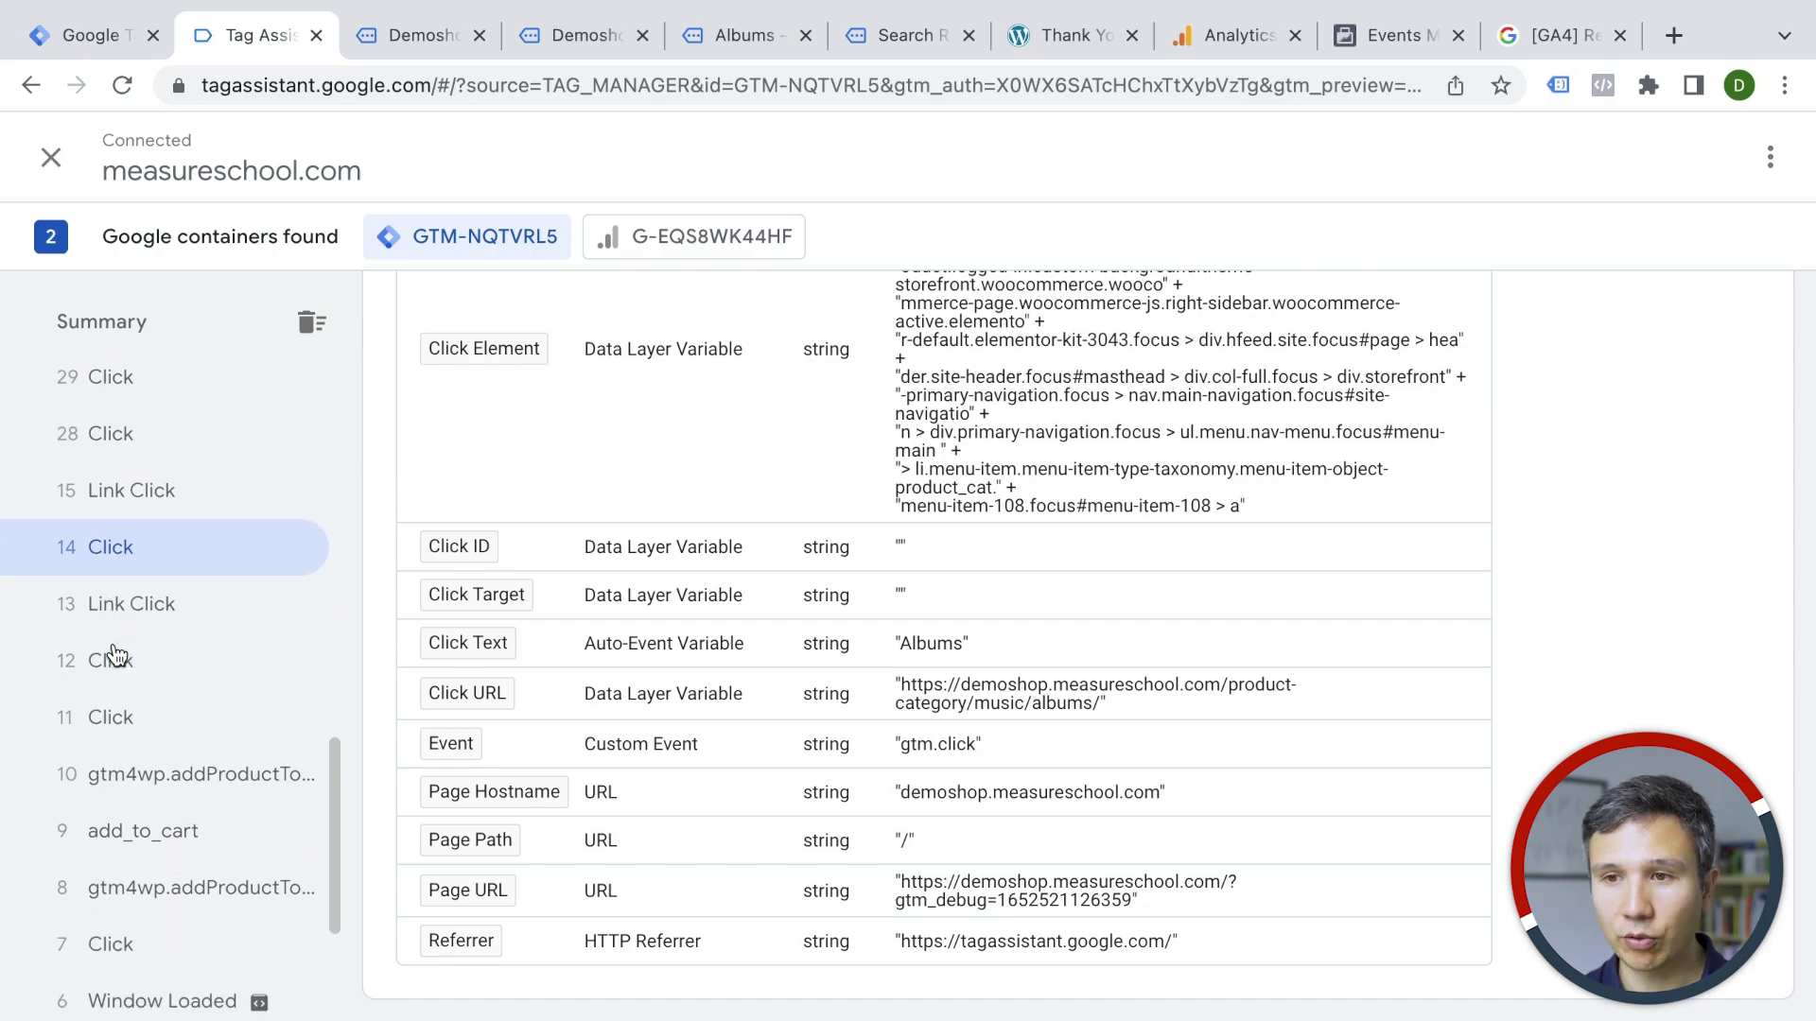
pyautogui.scroll(-1, 102, 703)
pyautogui.click(113, 934)
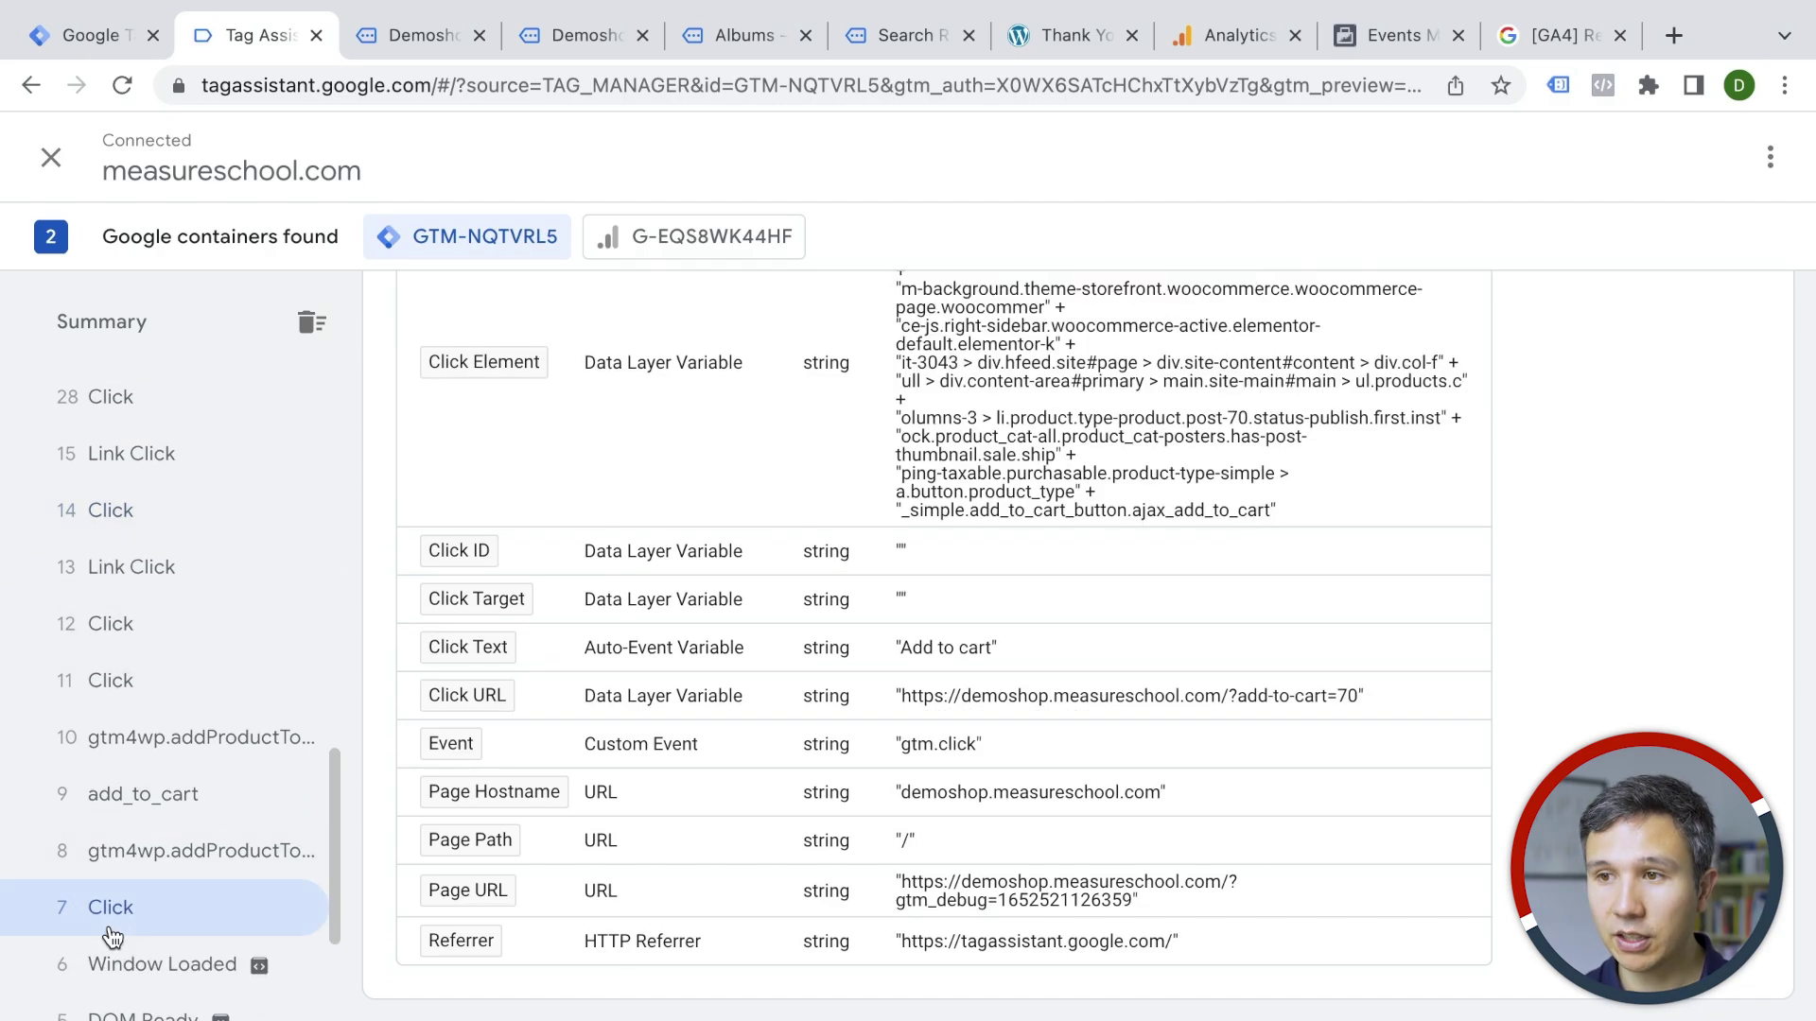
pyautogui.scroll(1, 573, 619)
pyautogui.scroll(2, 574, 620)
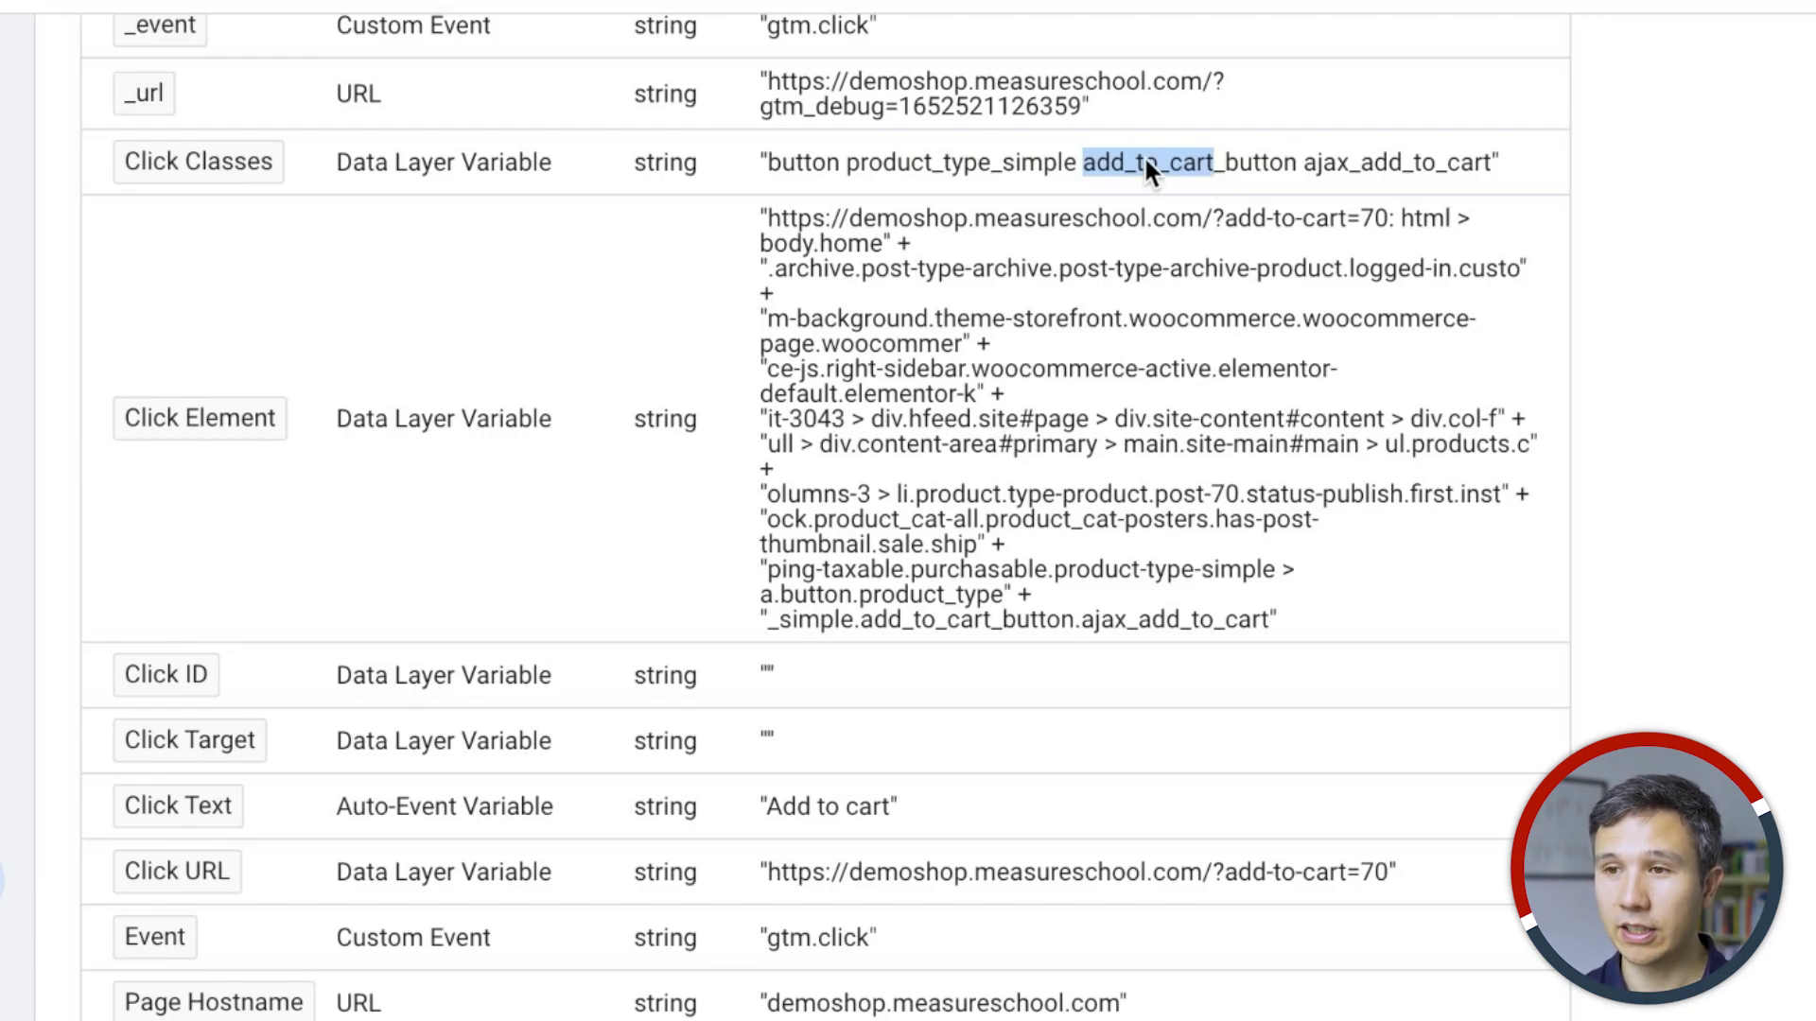
pyautogui.scroll(-3, 584, 385)
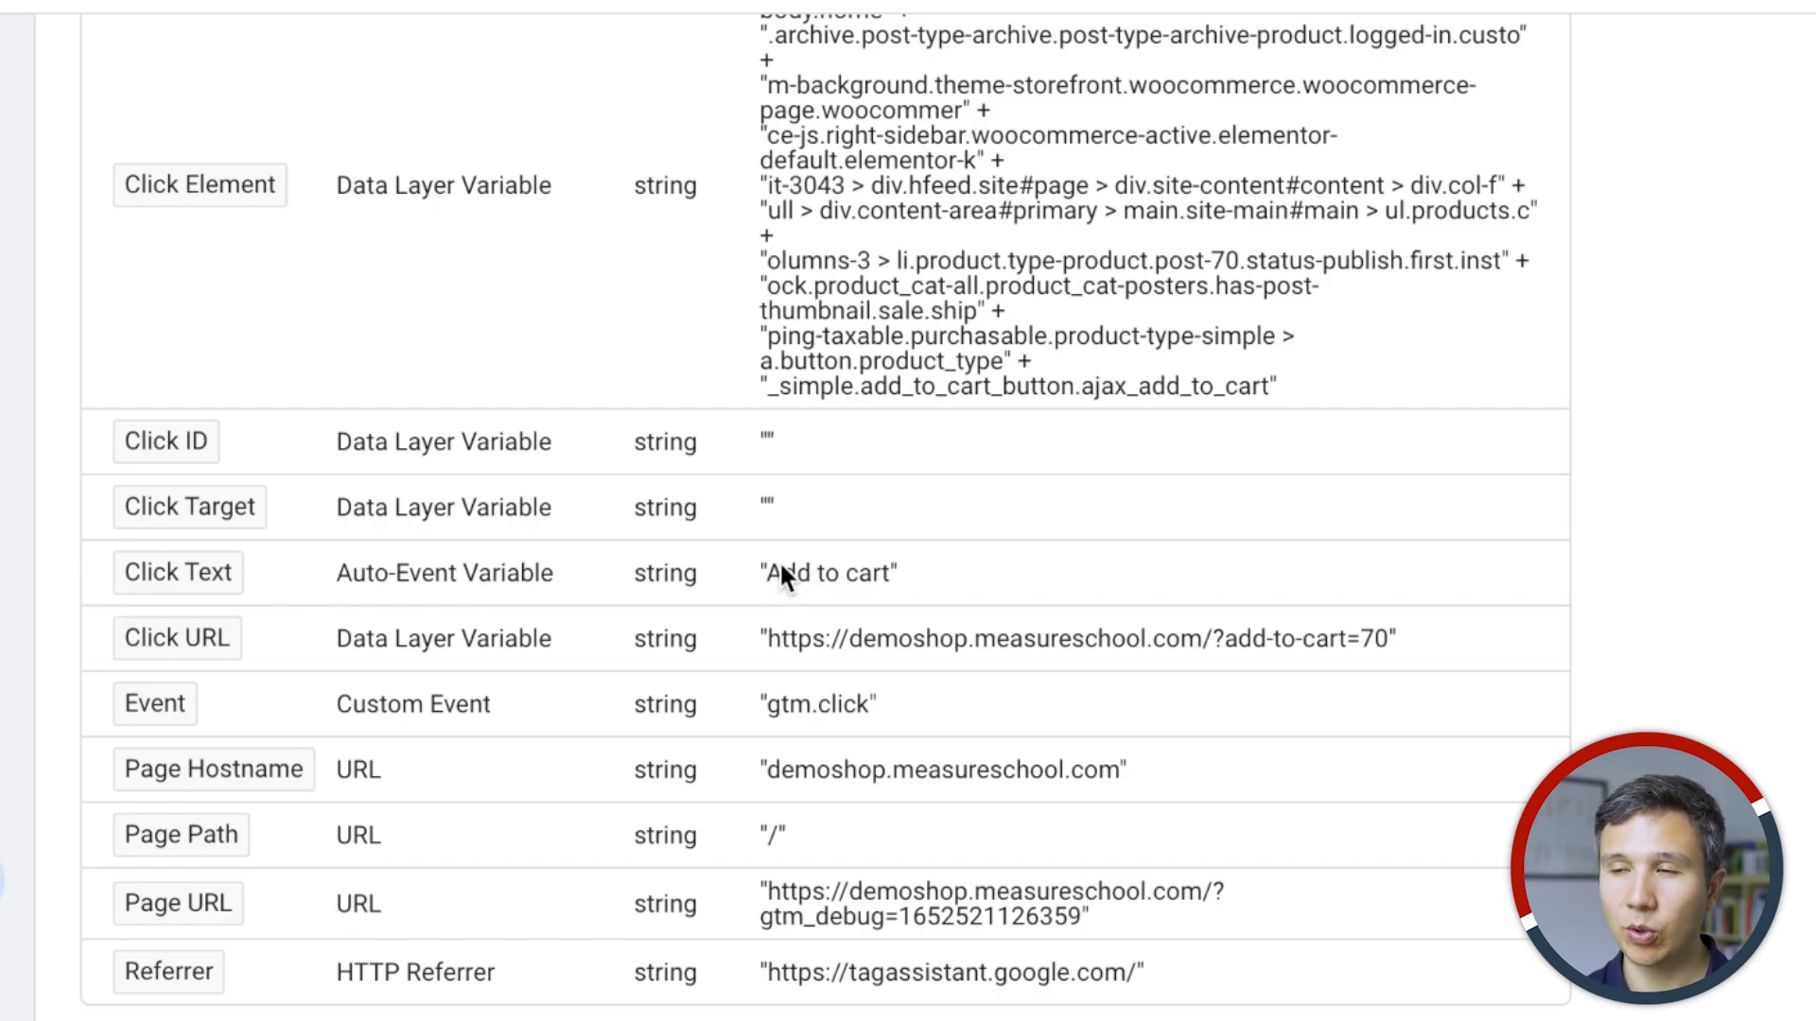
pyautogui.scroll(3, 780, 560)
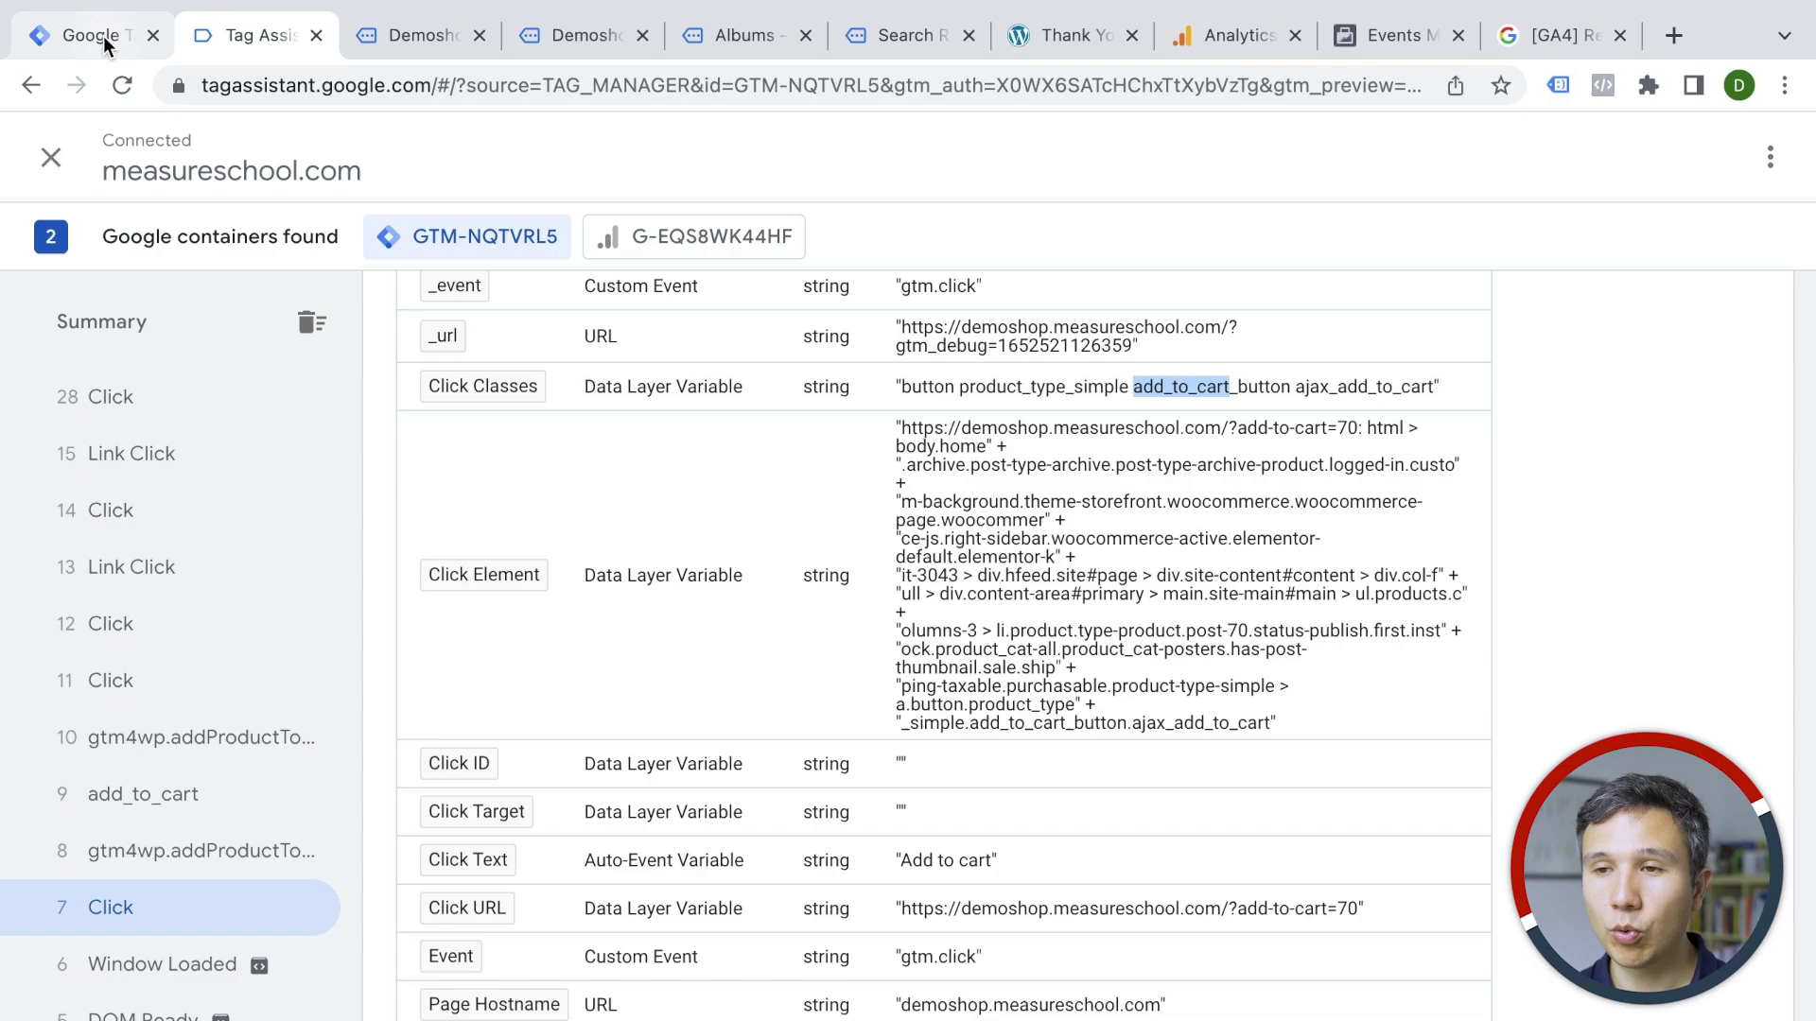
# Open the 'click' trigger and rename it to 'click - add to cart'
pyautogui.click(102, 35)
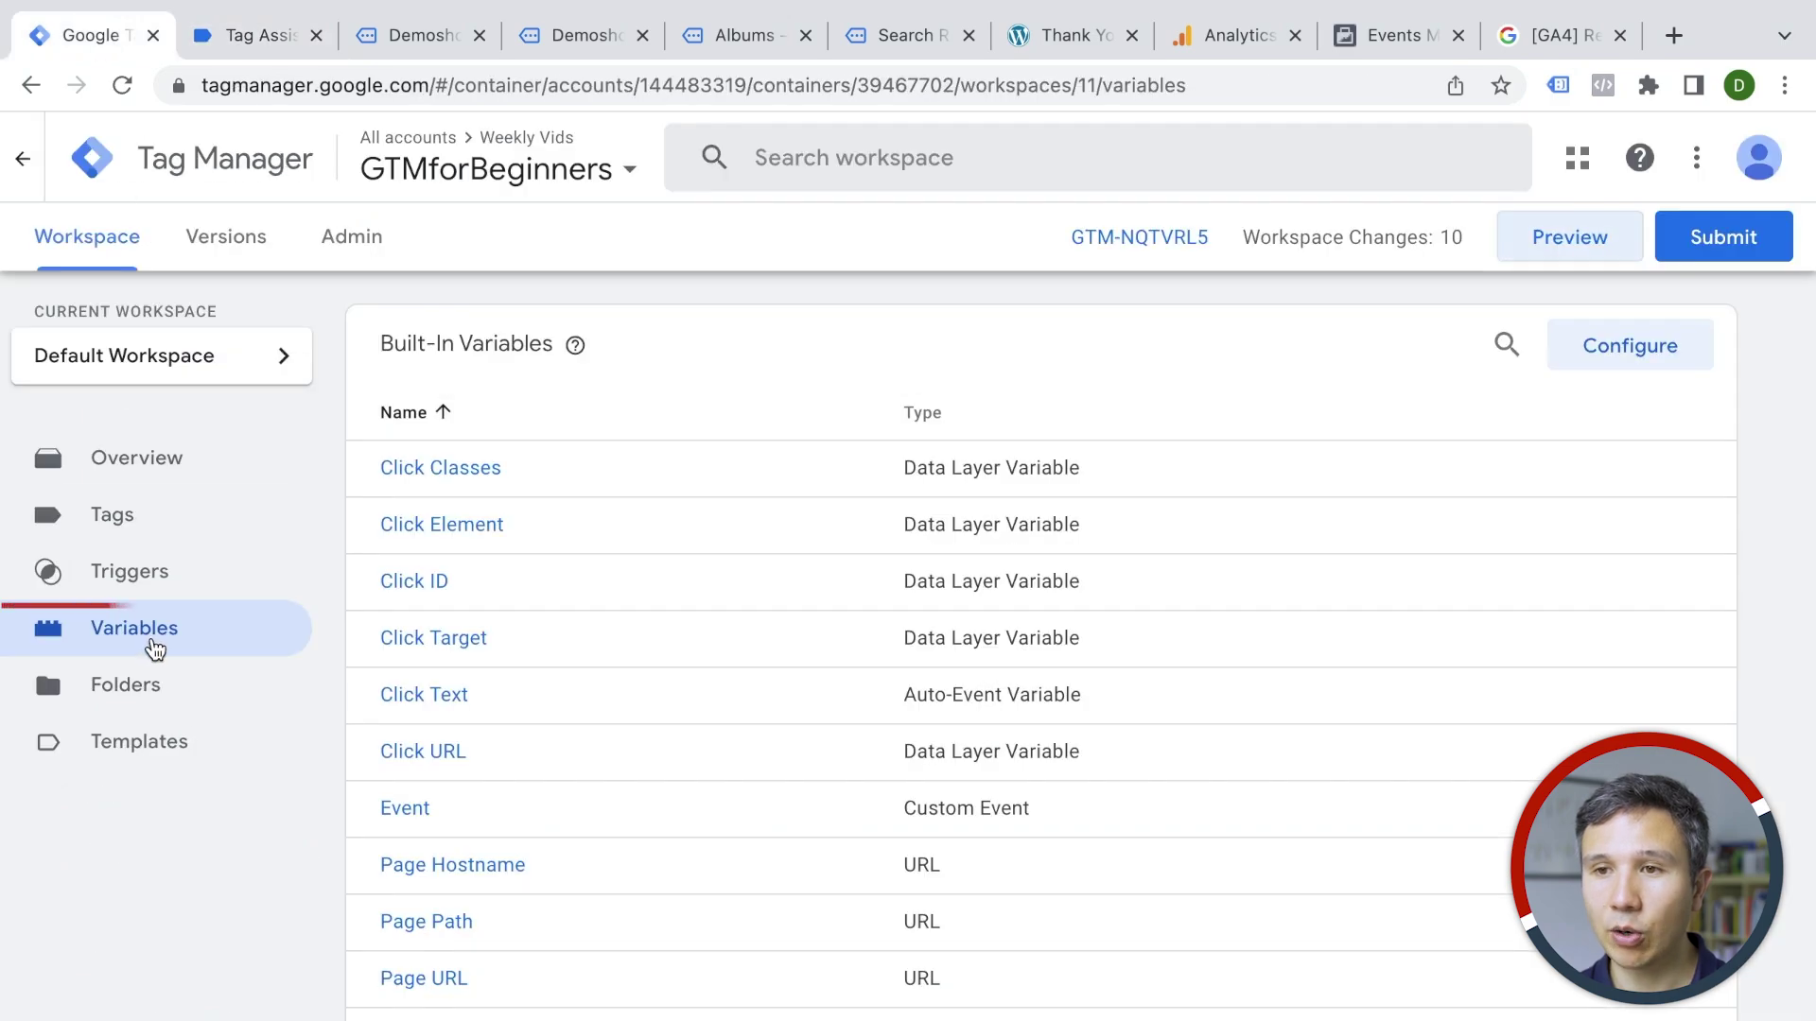
pyautogui.click(174, 584)
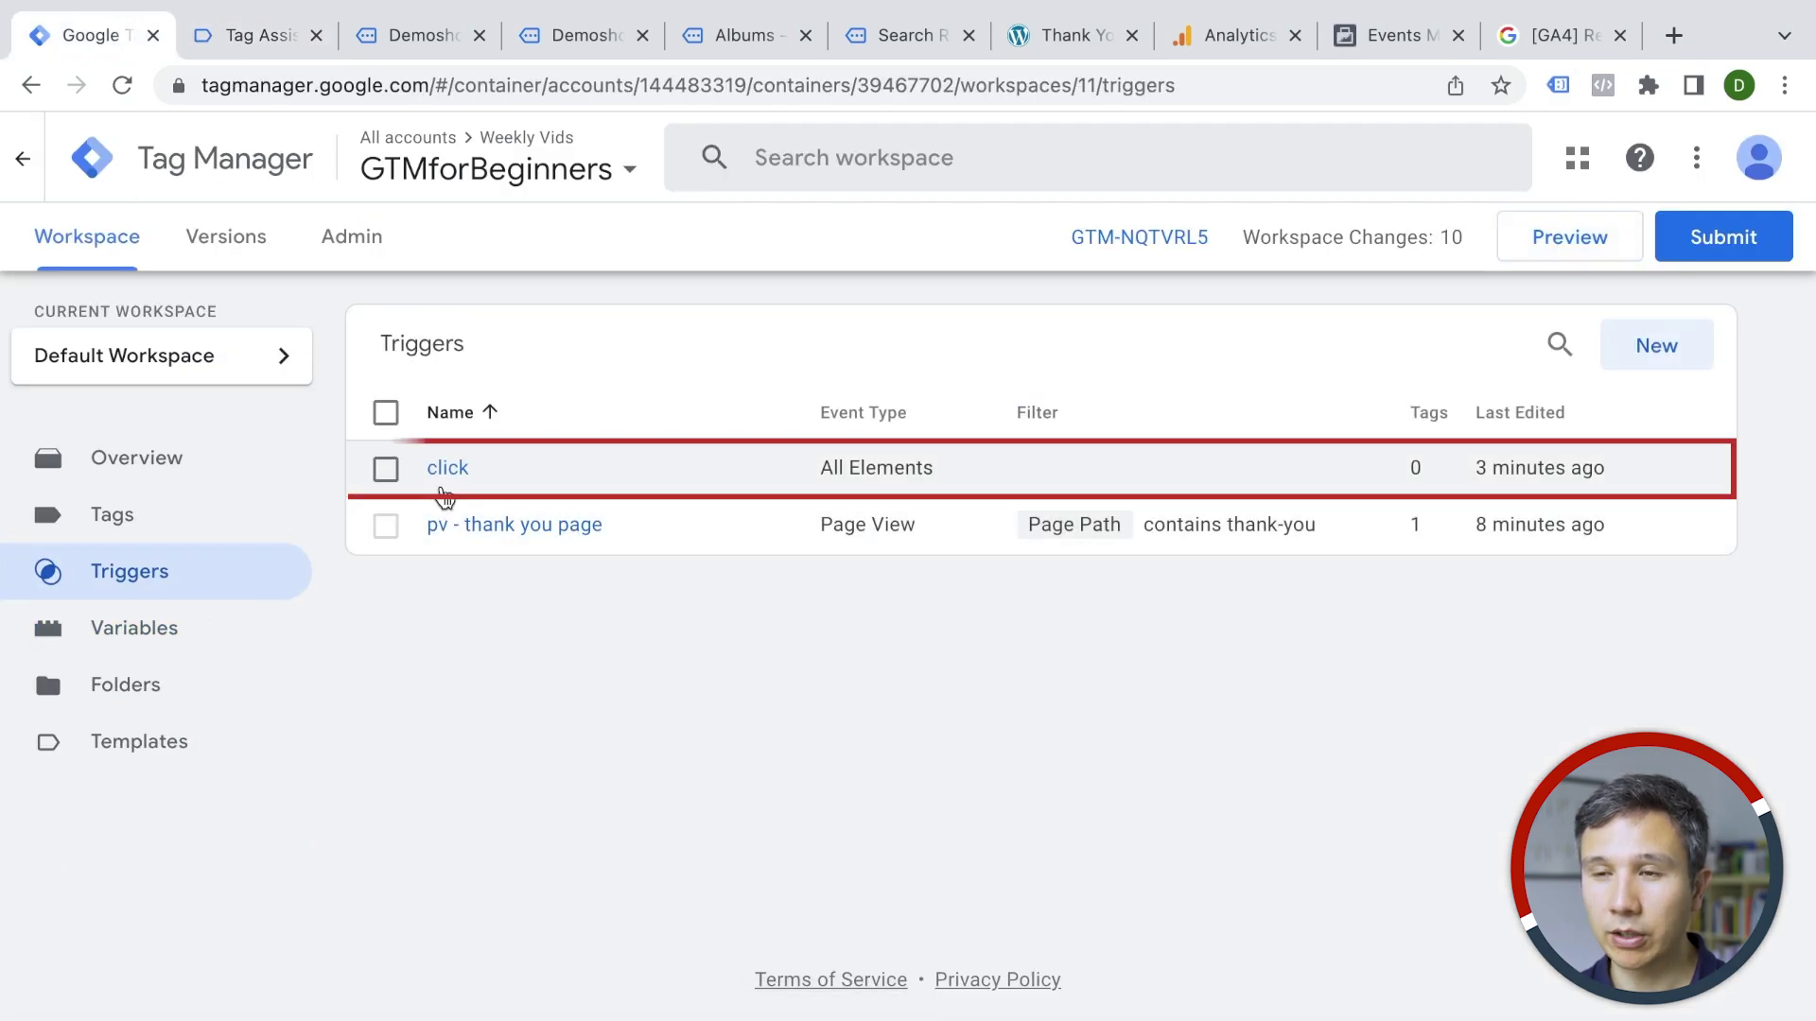
pyautogui.click(442, 471)
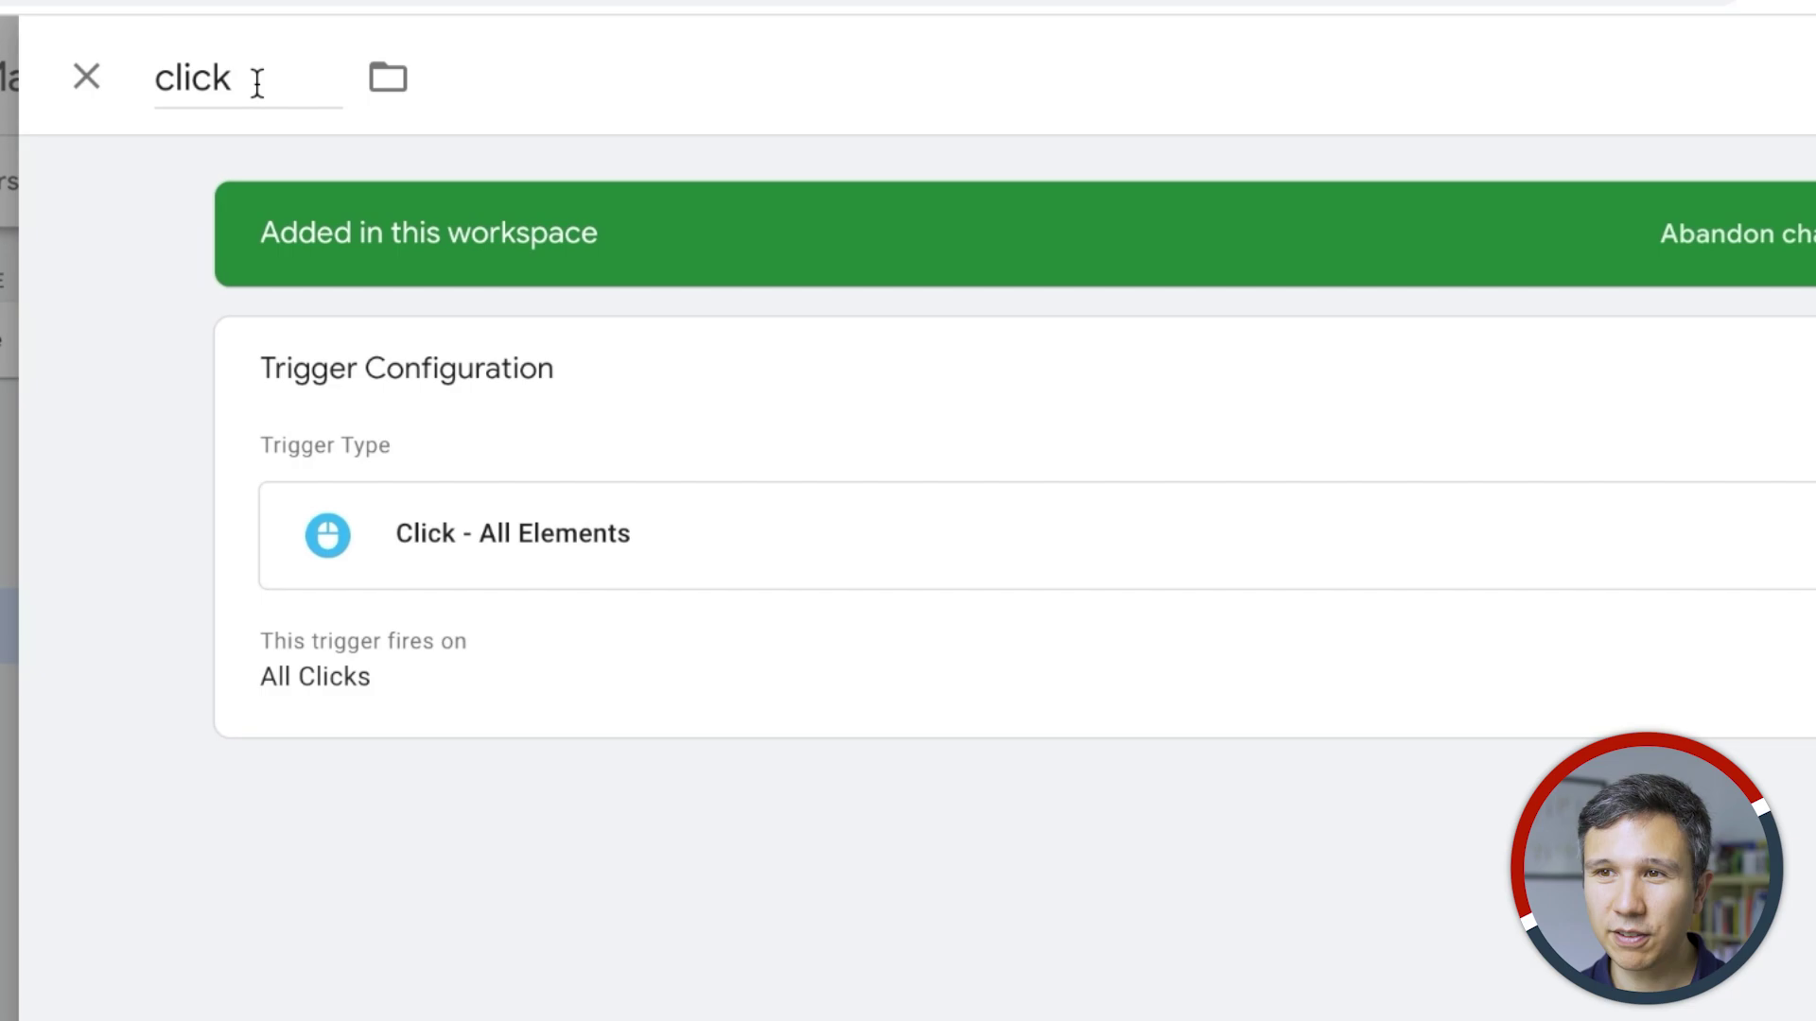
pyautogui.click(405, 158)
pyautogui.write('- add to')
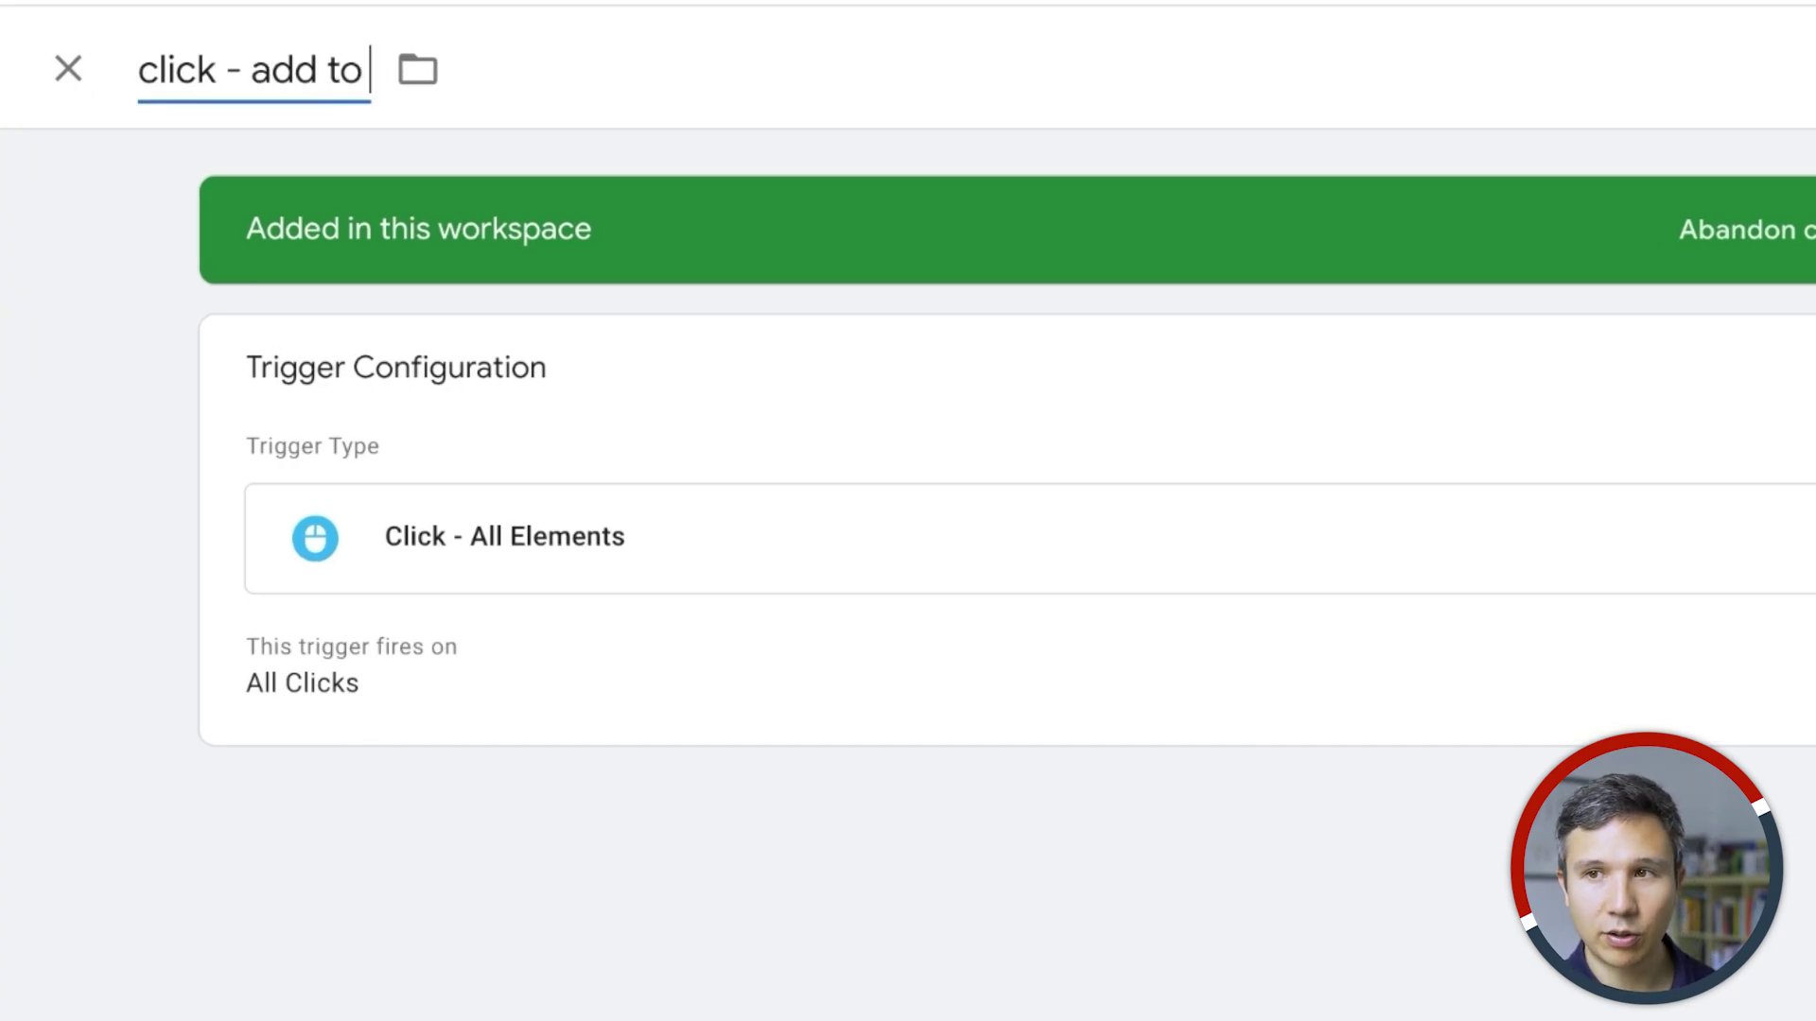
pyautogui.write(' cart')
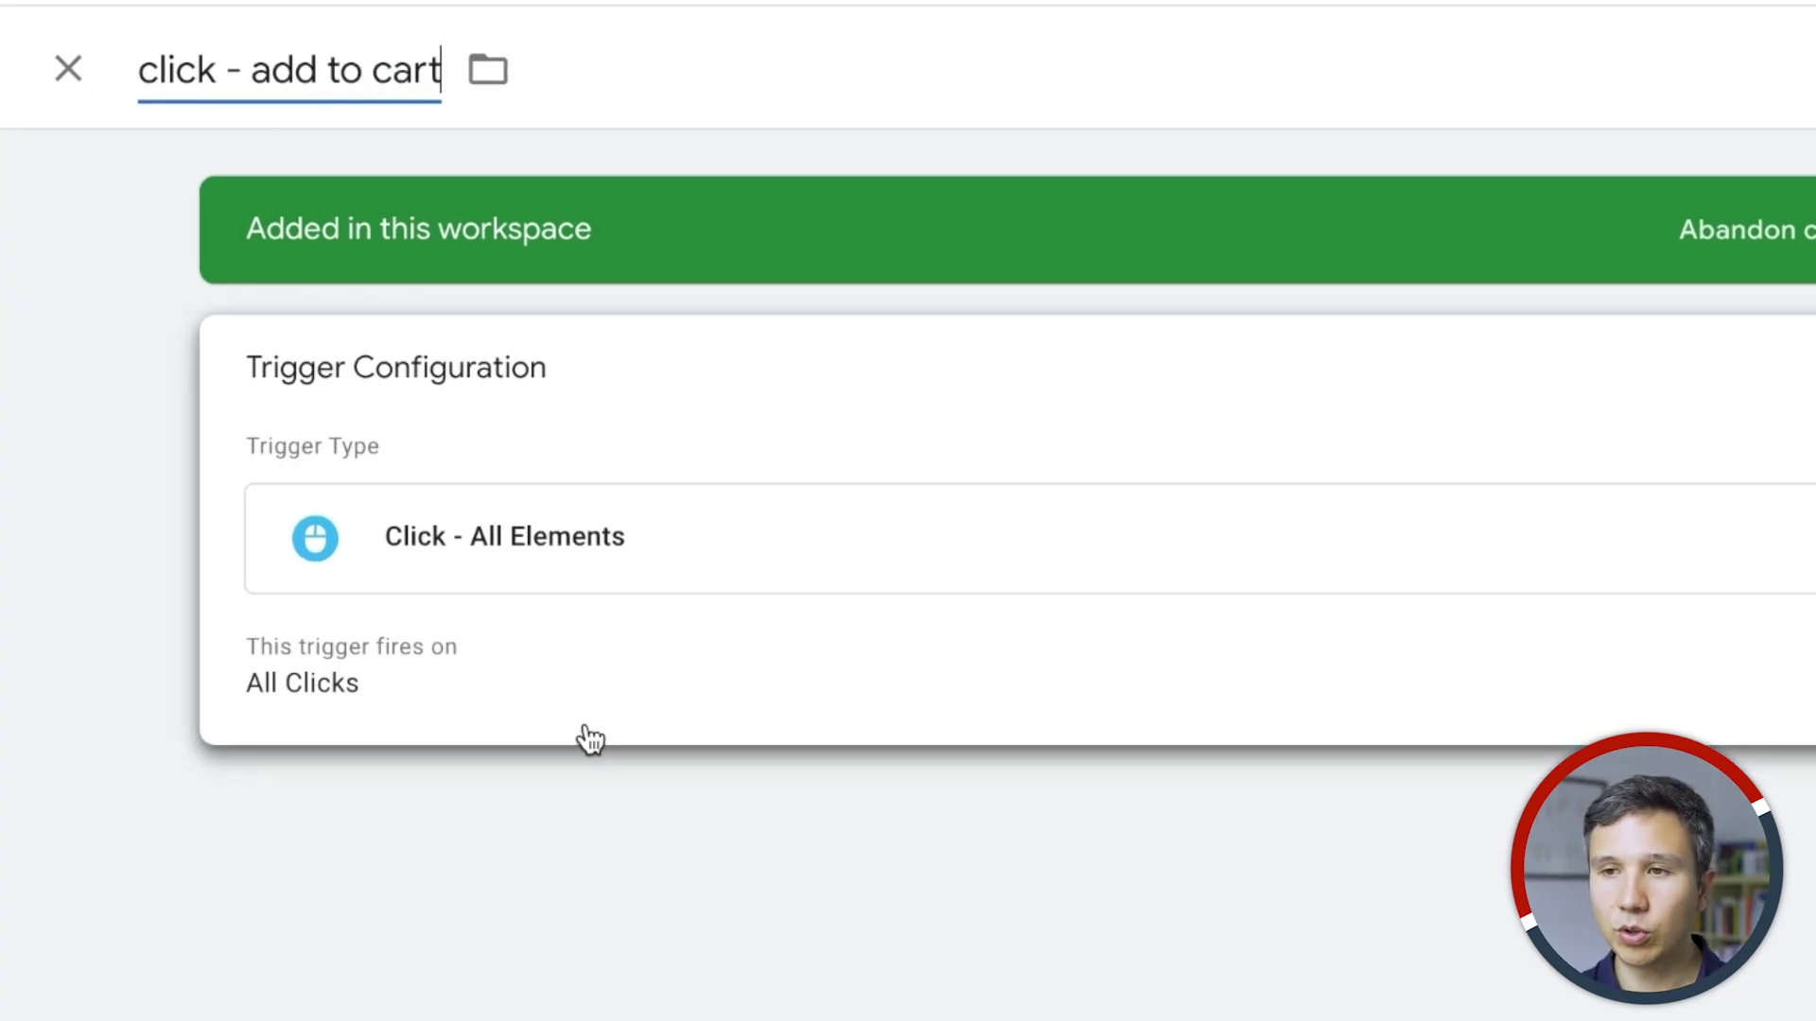
# Restrict the trigger to Some Clicks where Click Text equals 'Add to cart', and save
pyautogui.click(589, 723)
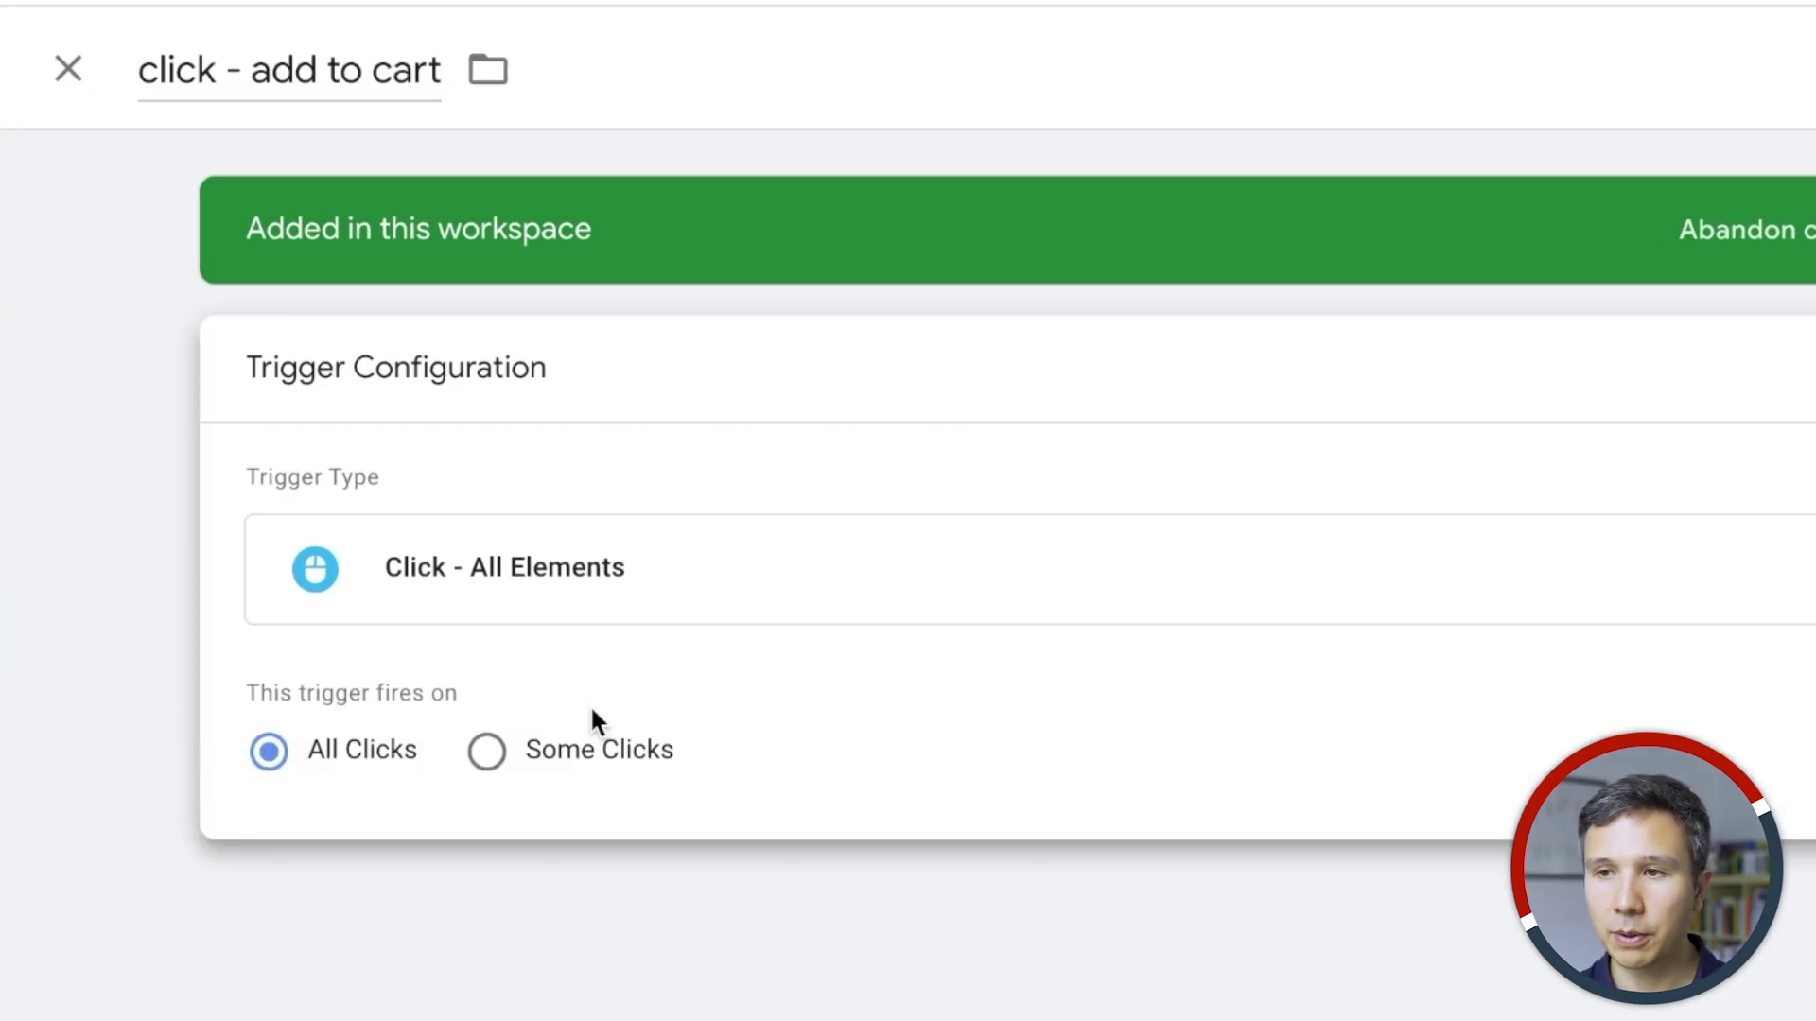
pyautogui.click(486, 751)
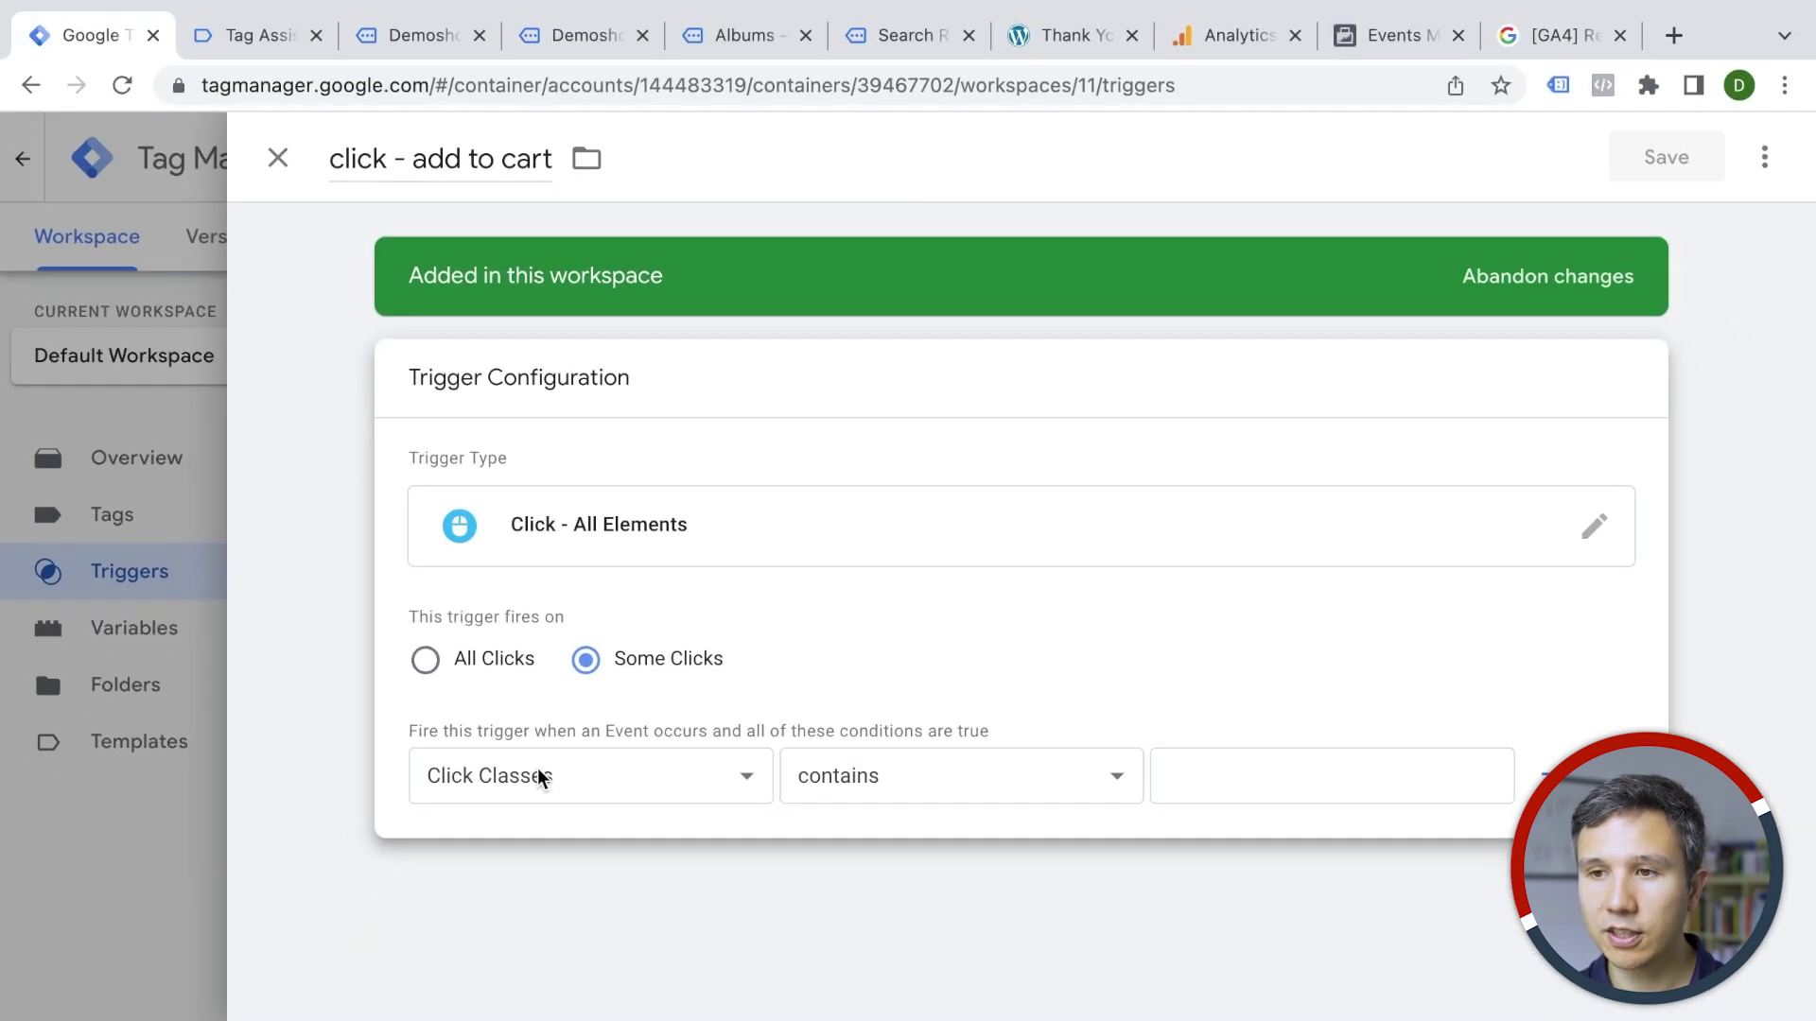
pyautogui.click(533, 782)
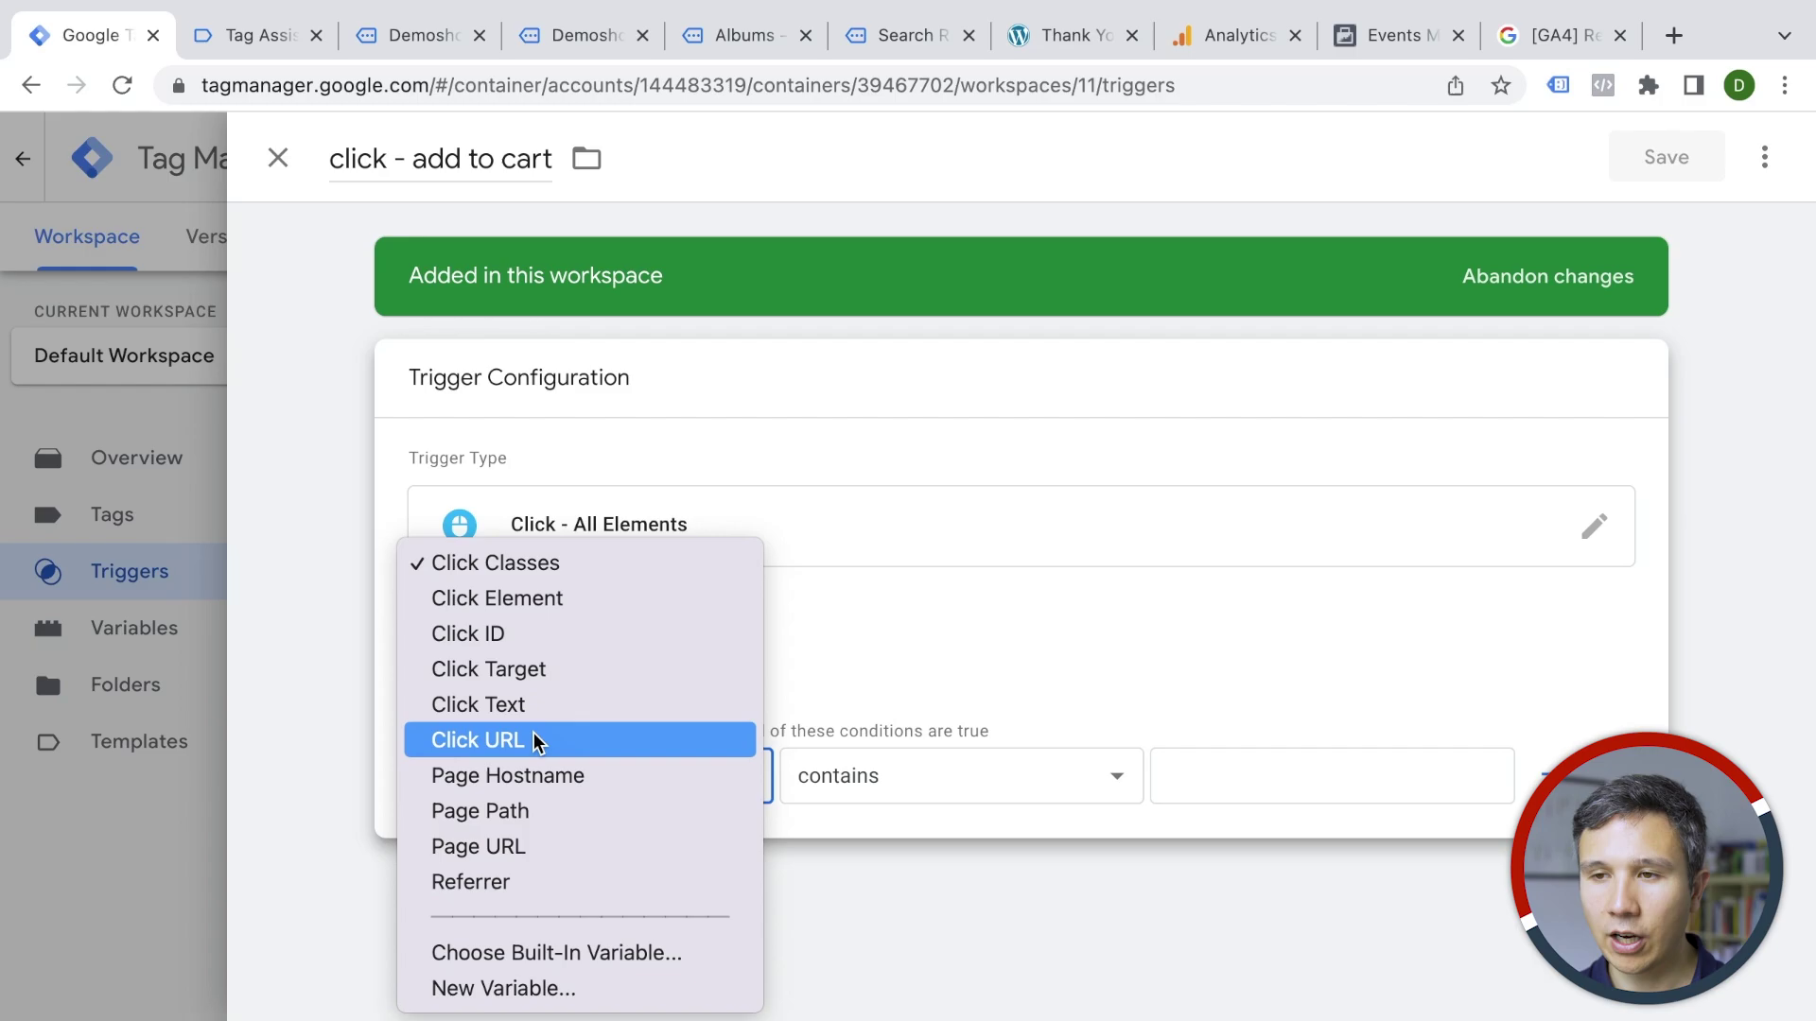
pyautogui.click(530, 709)
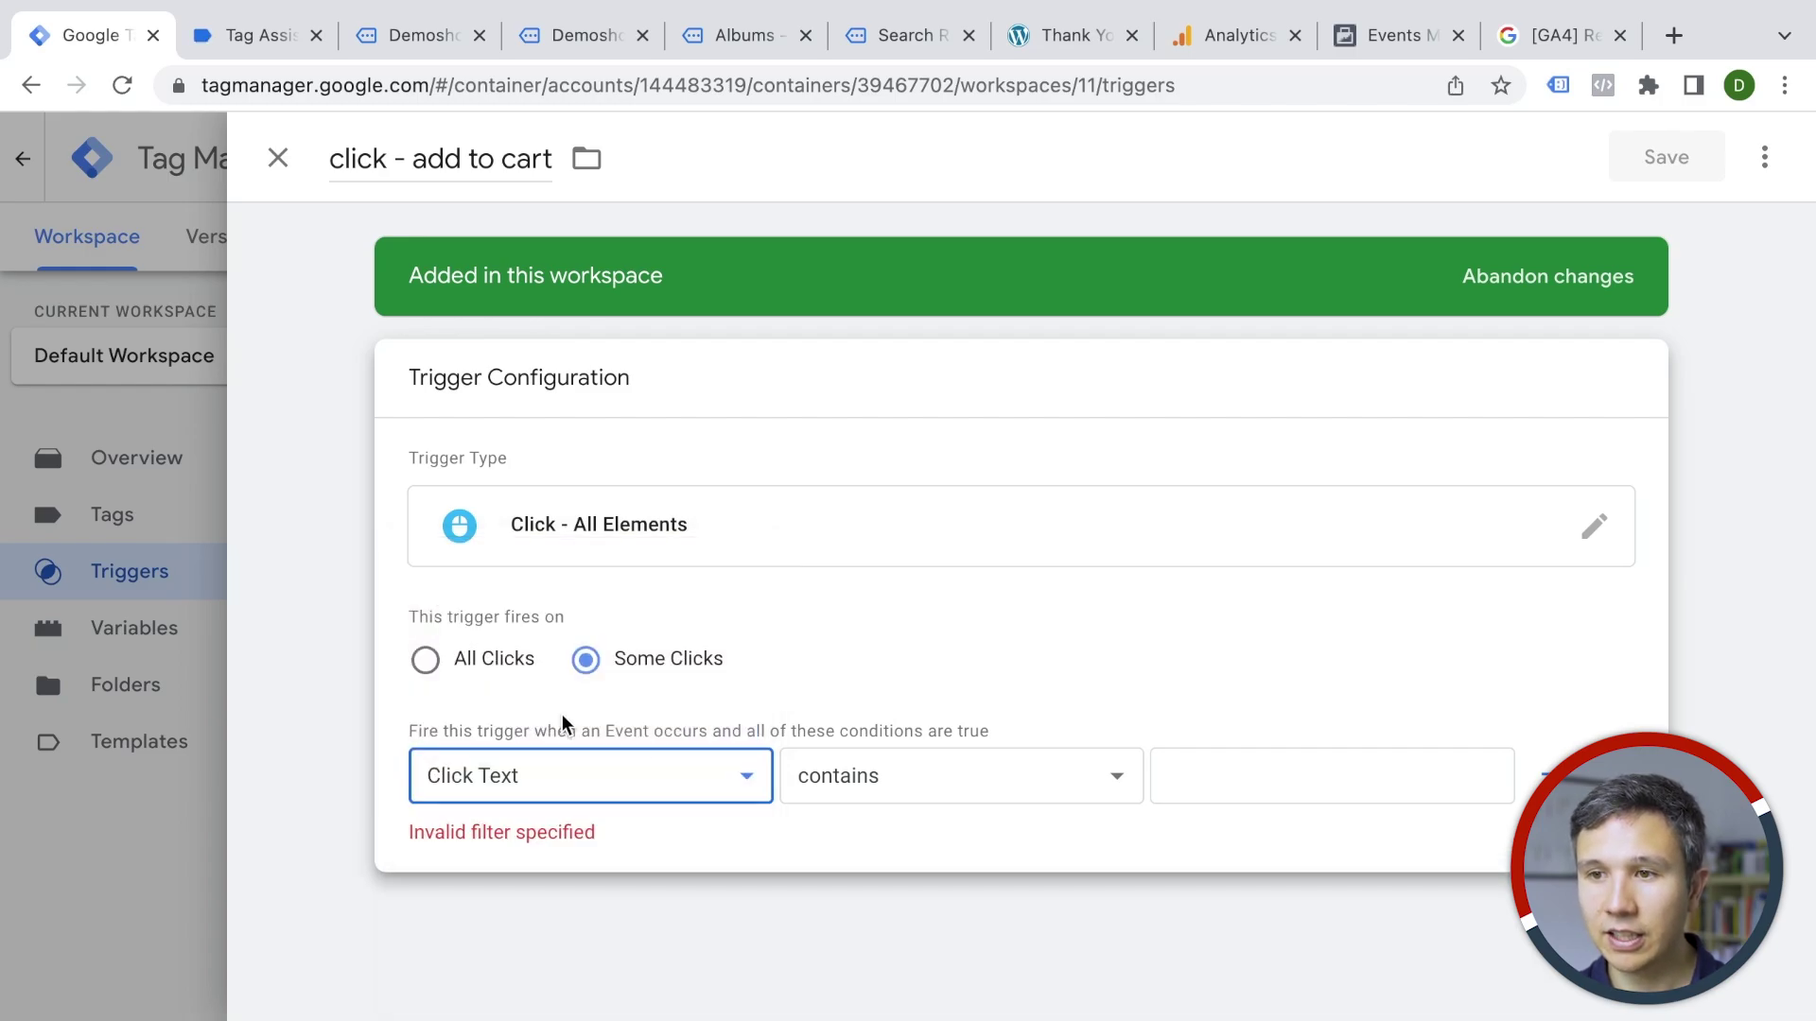
pyautogui.click(830, 776)
pyautogui.click(880, 746)
pyautogui.click(1230, 761)
pyautogui.write('Add to cart')
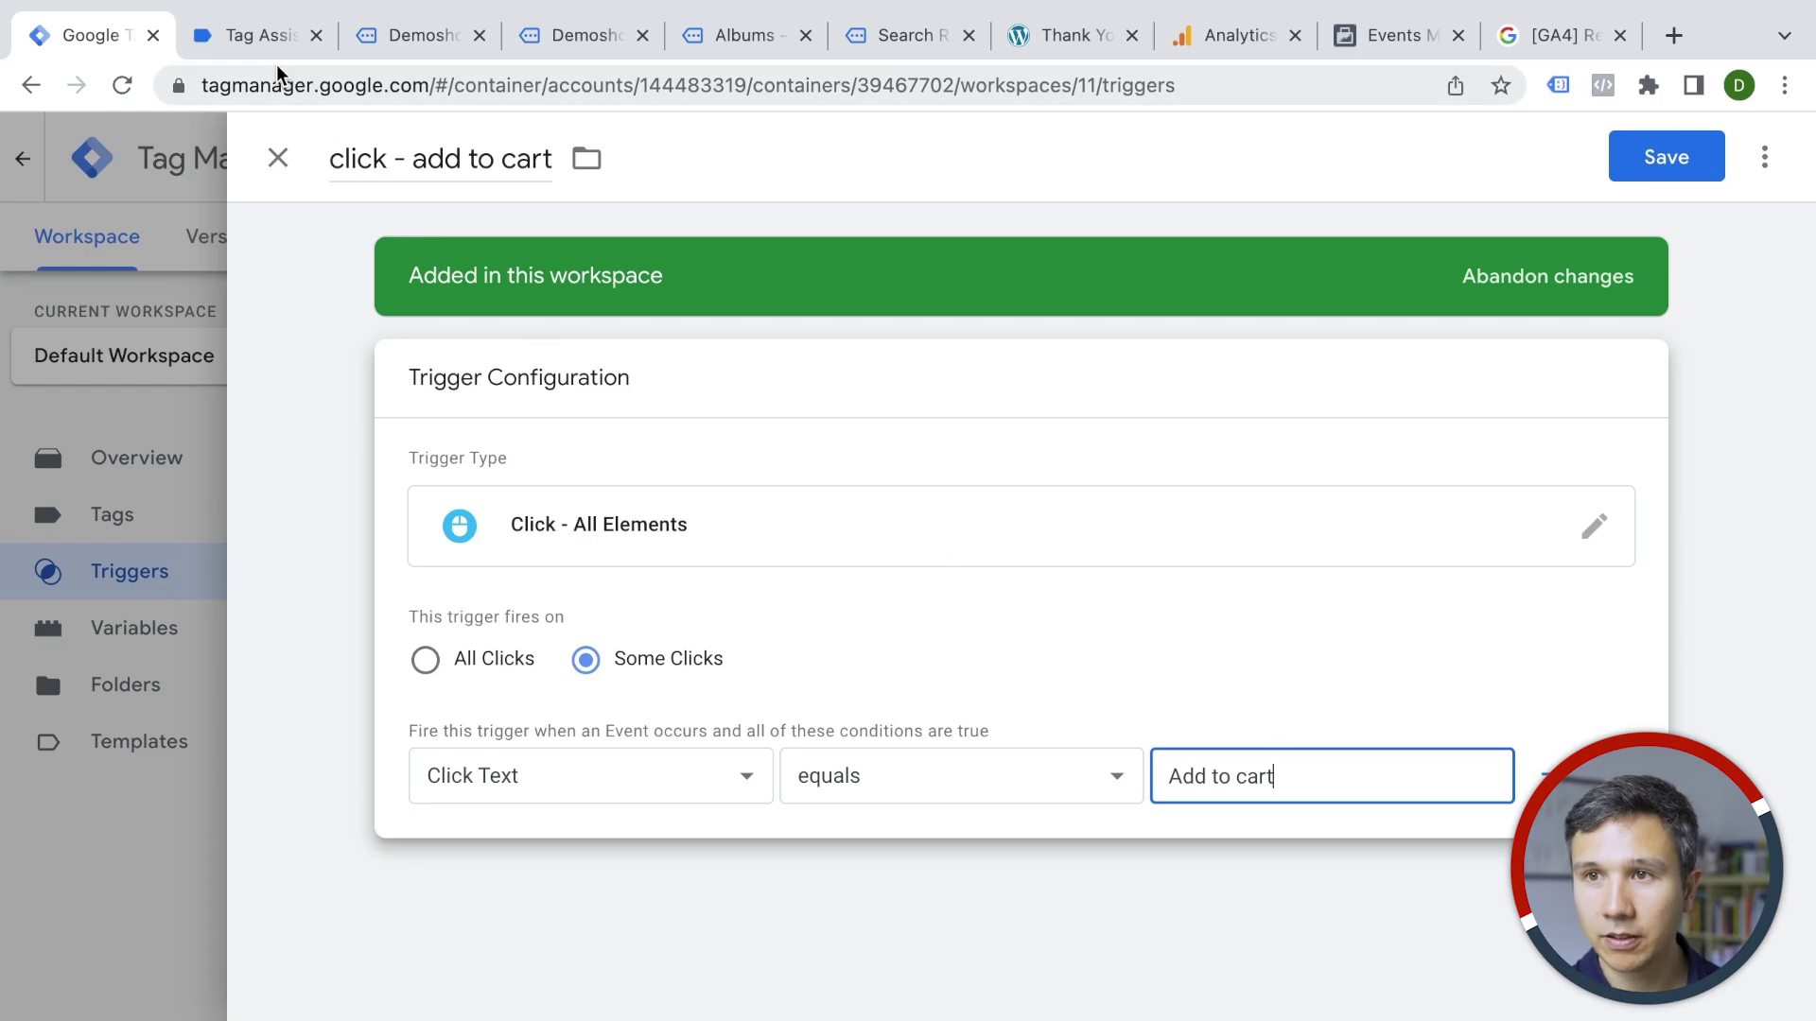
pyautogui.click(270, 40)
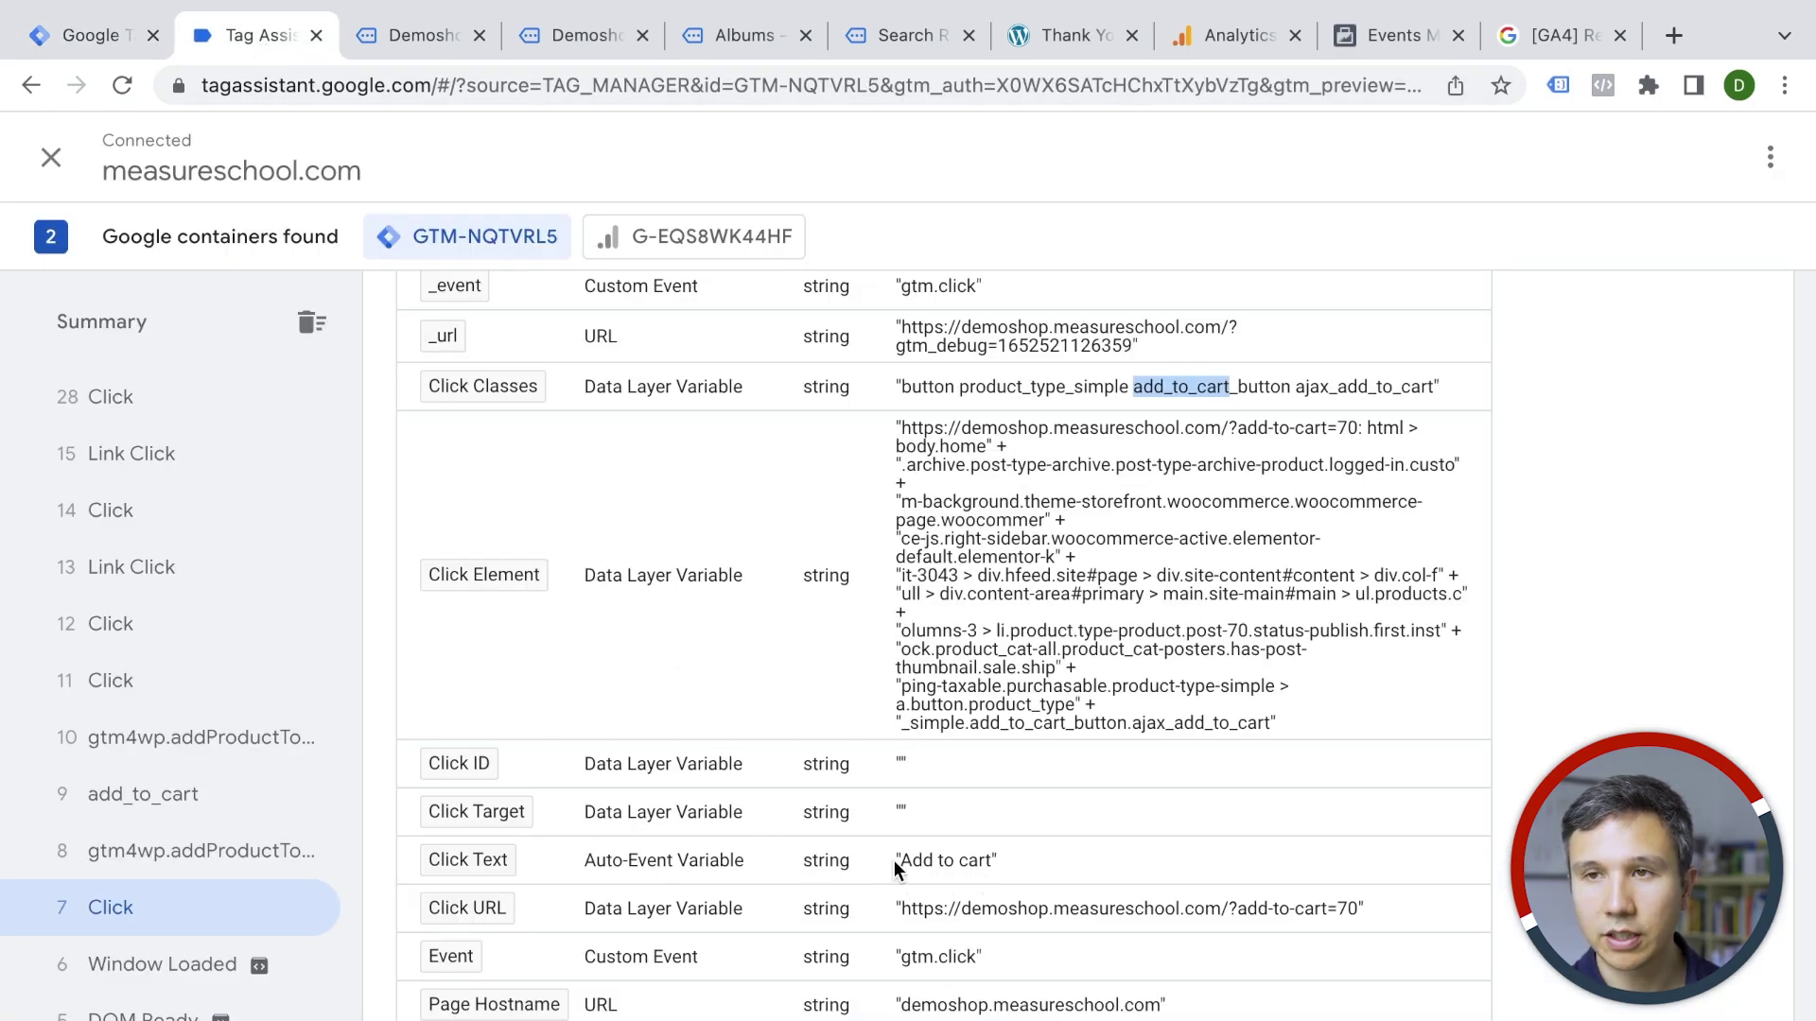
pyautogui.click(132, 32)
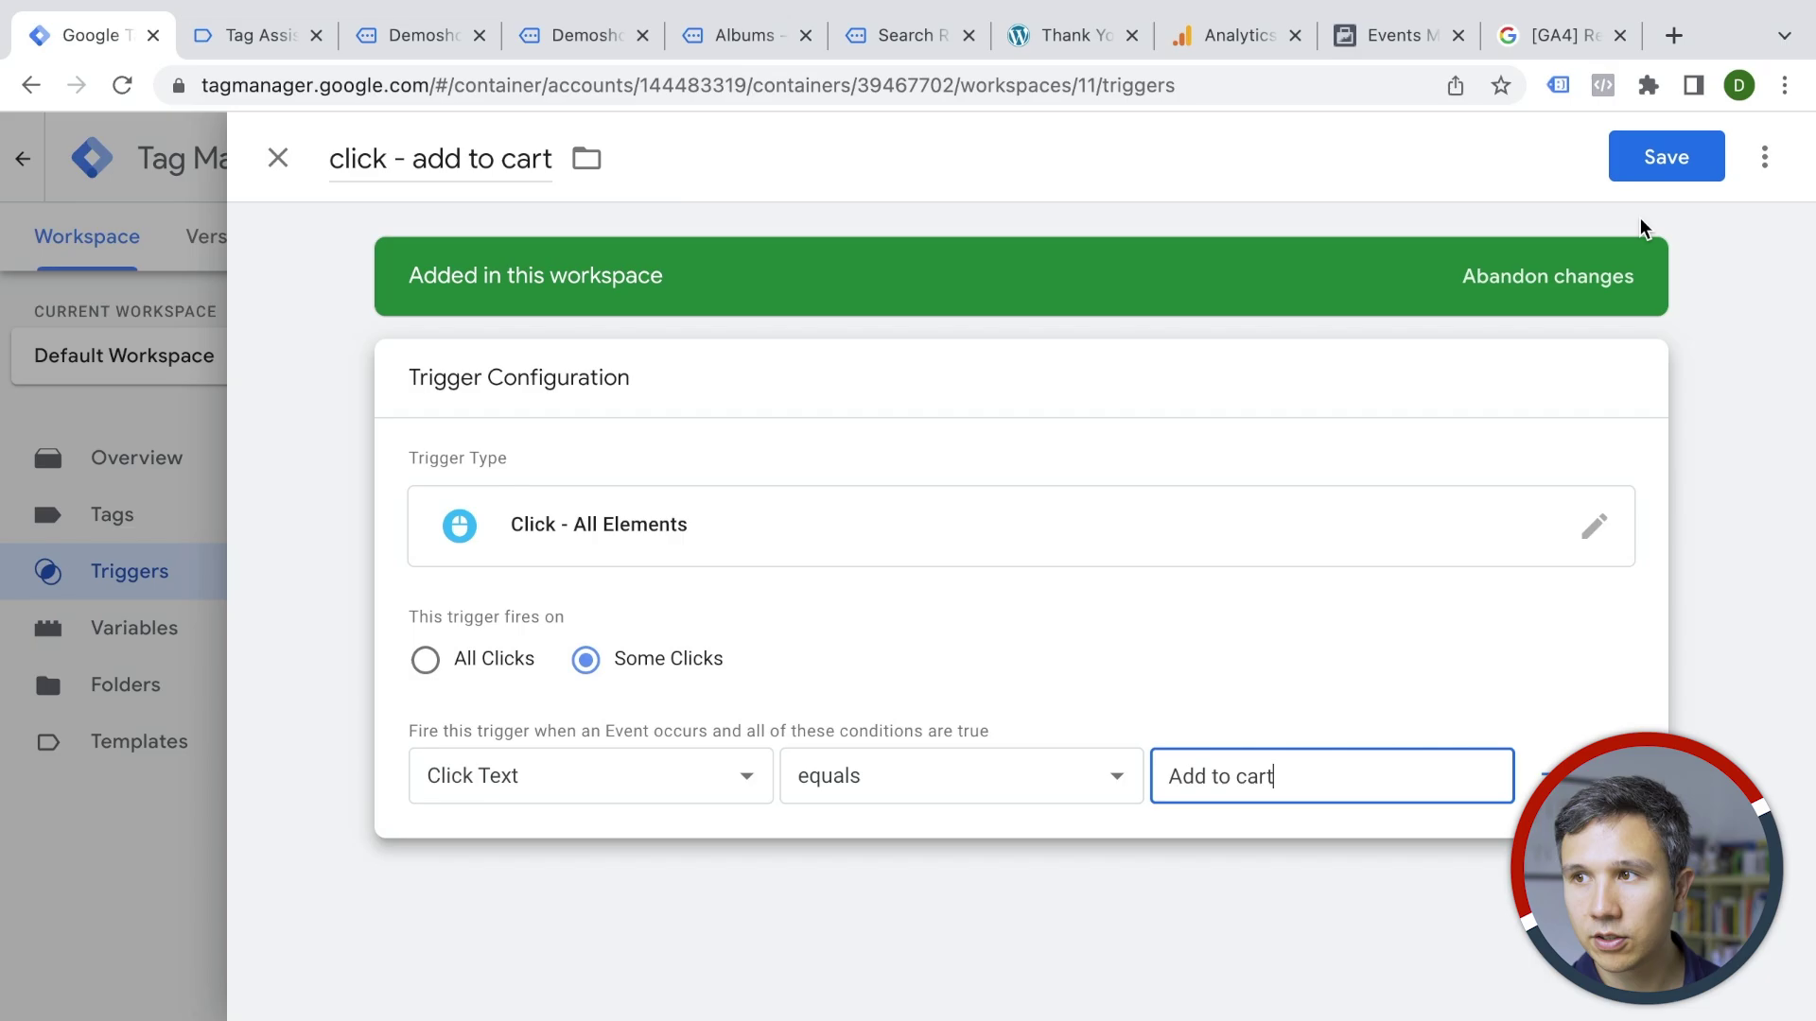
pyautogui.click(1668, 157)
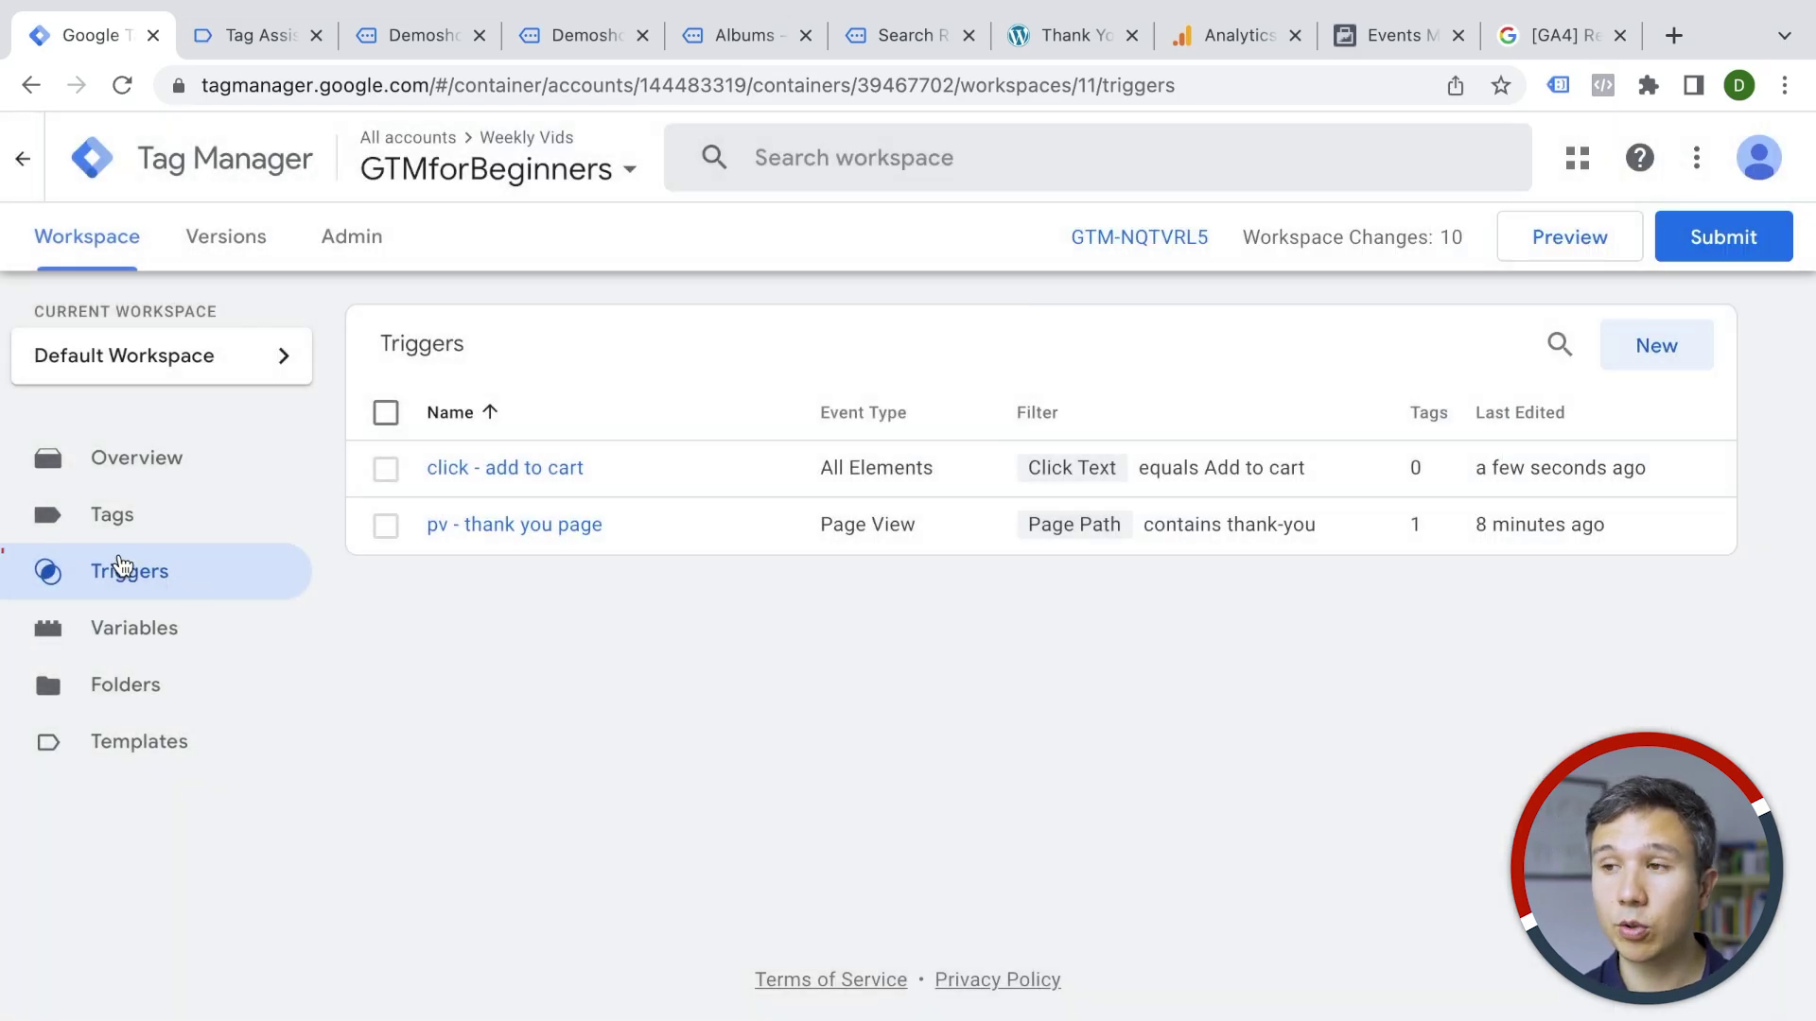
# Attach the 'click - add to cart' trigger to the Fb Meta - Add to Cart - Click tag and save
pyautogui.click(111, 520)
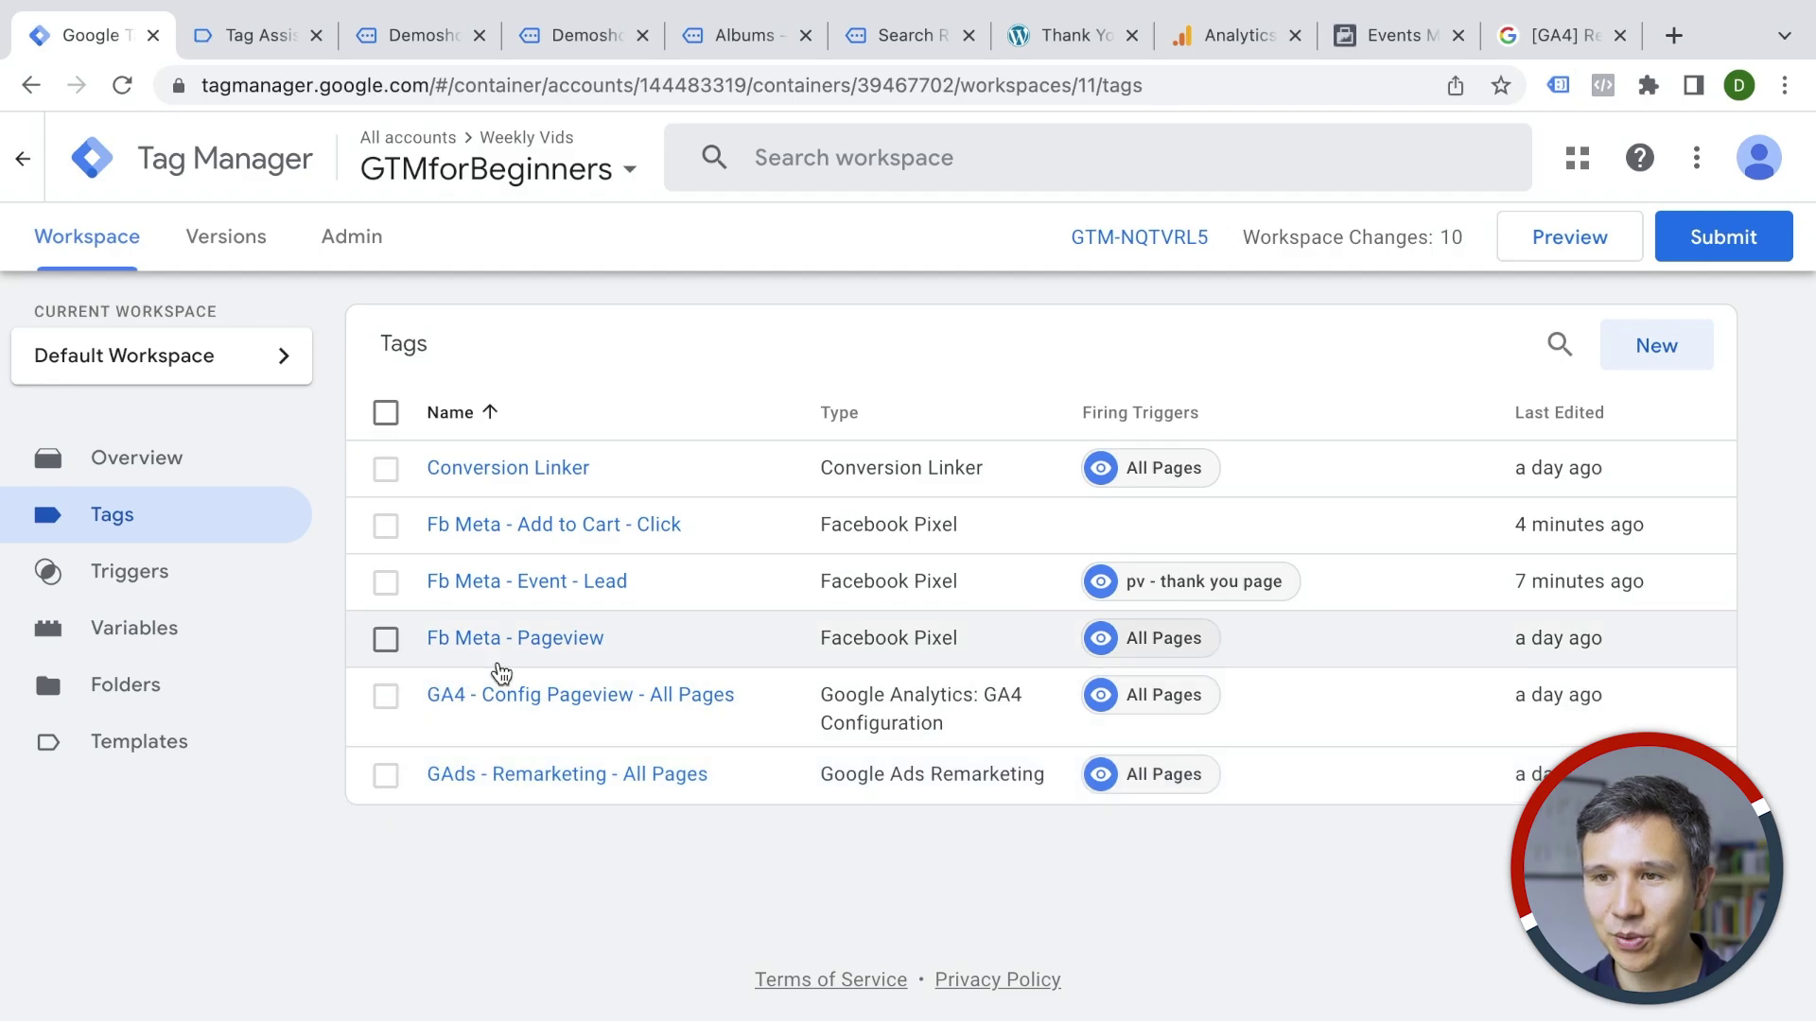
pyautogui.click(548, 526)
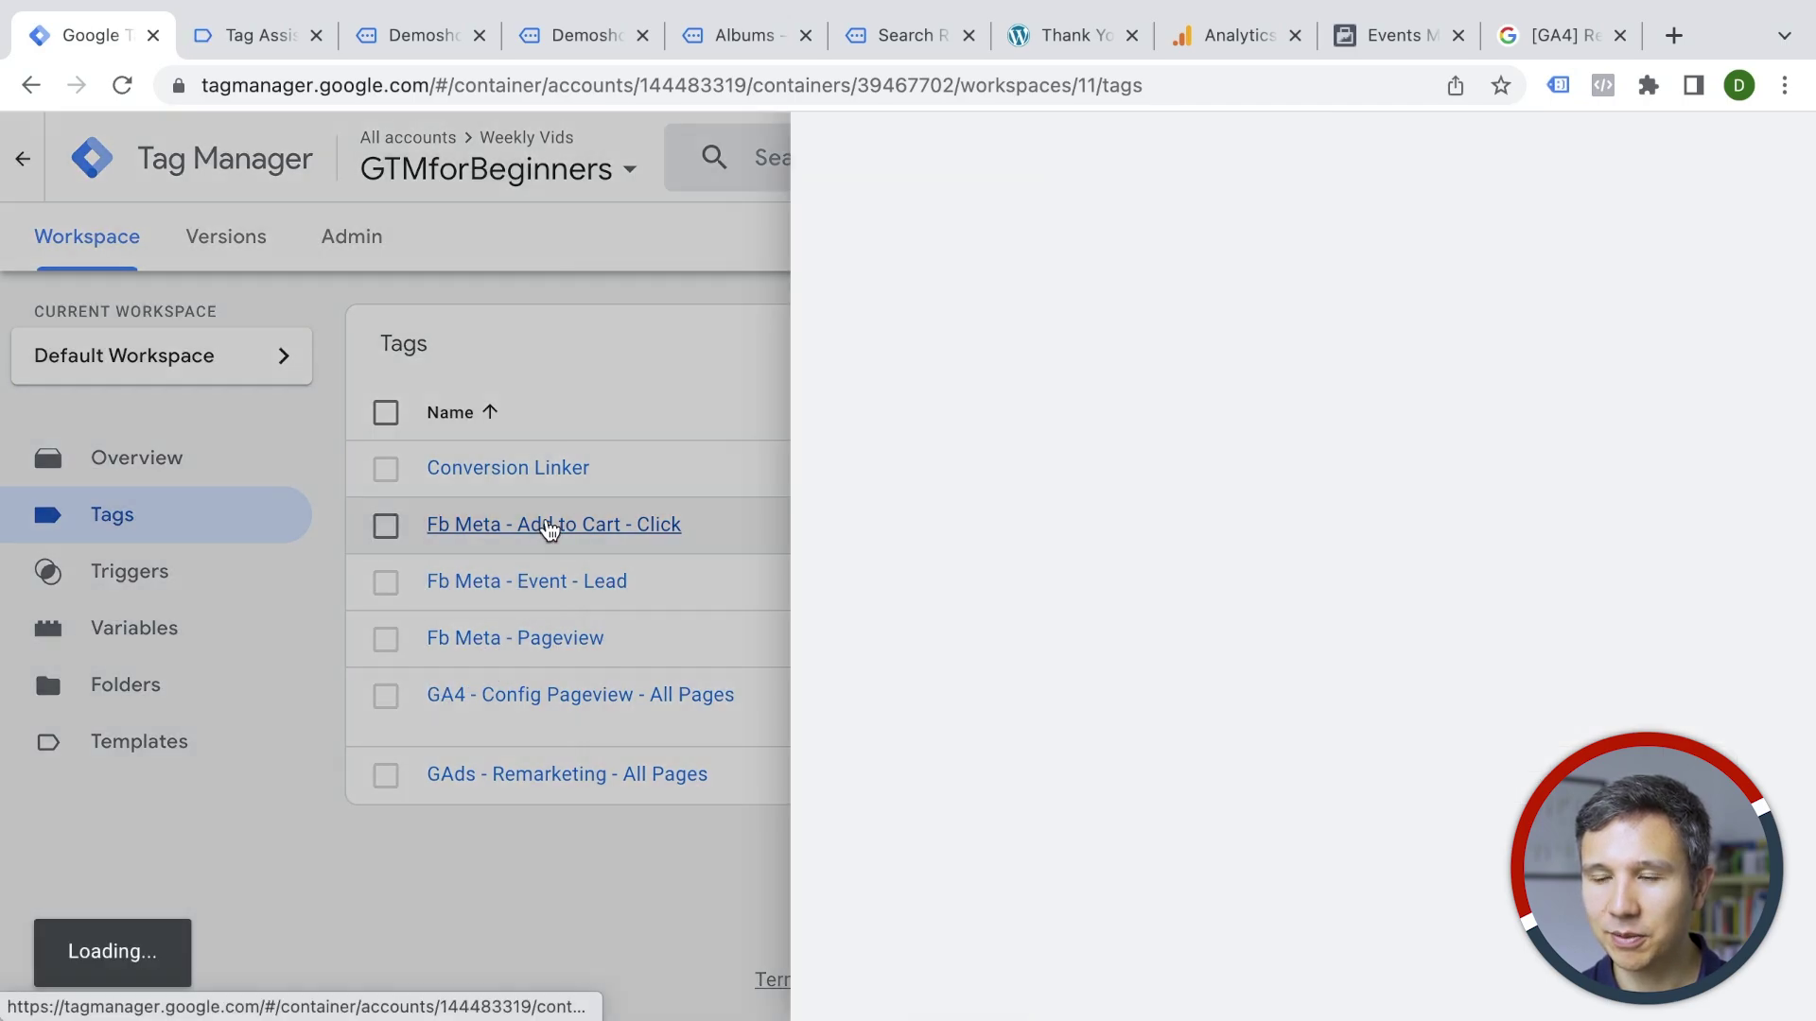
pyautogui.scroll(-3, 544, 511)
pyautogui.scroll(-2, 540, 497)
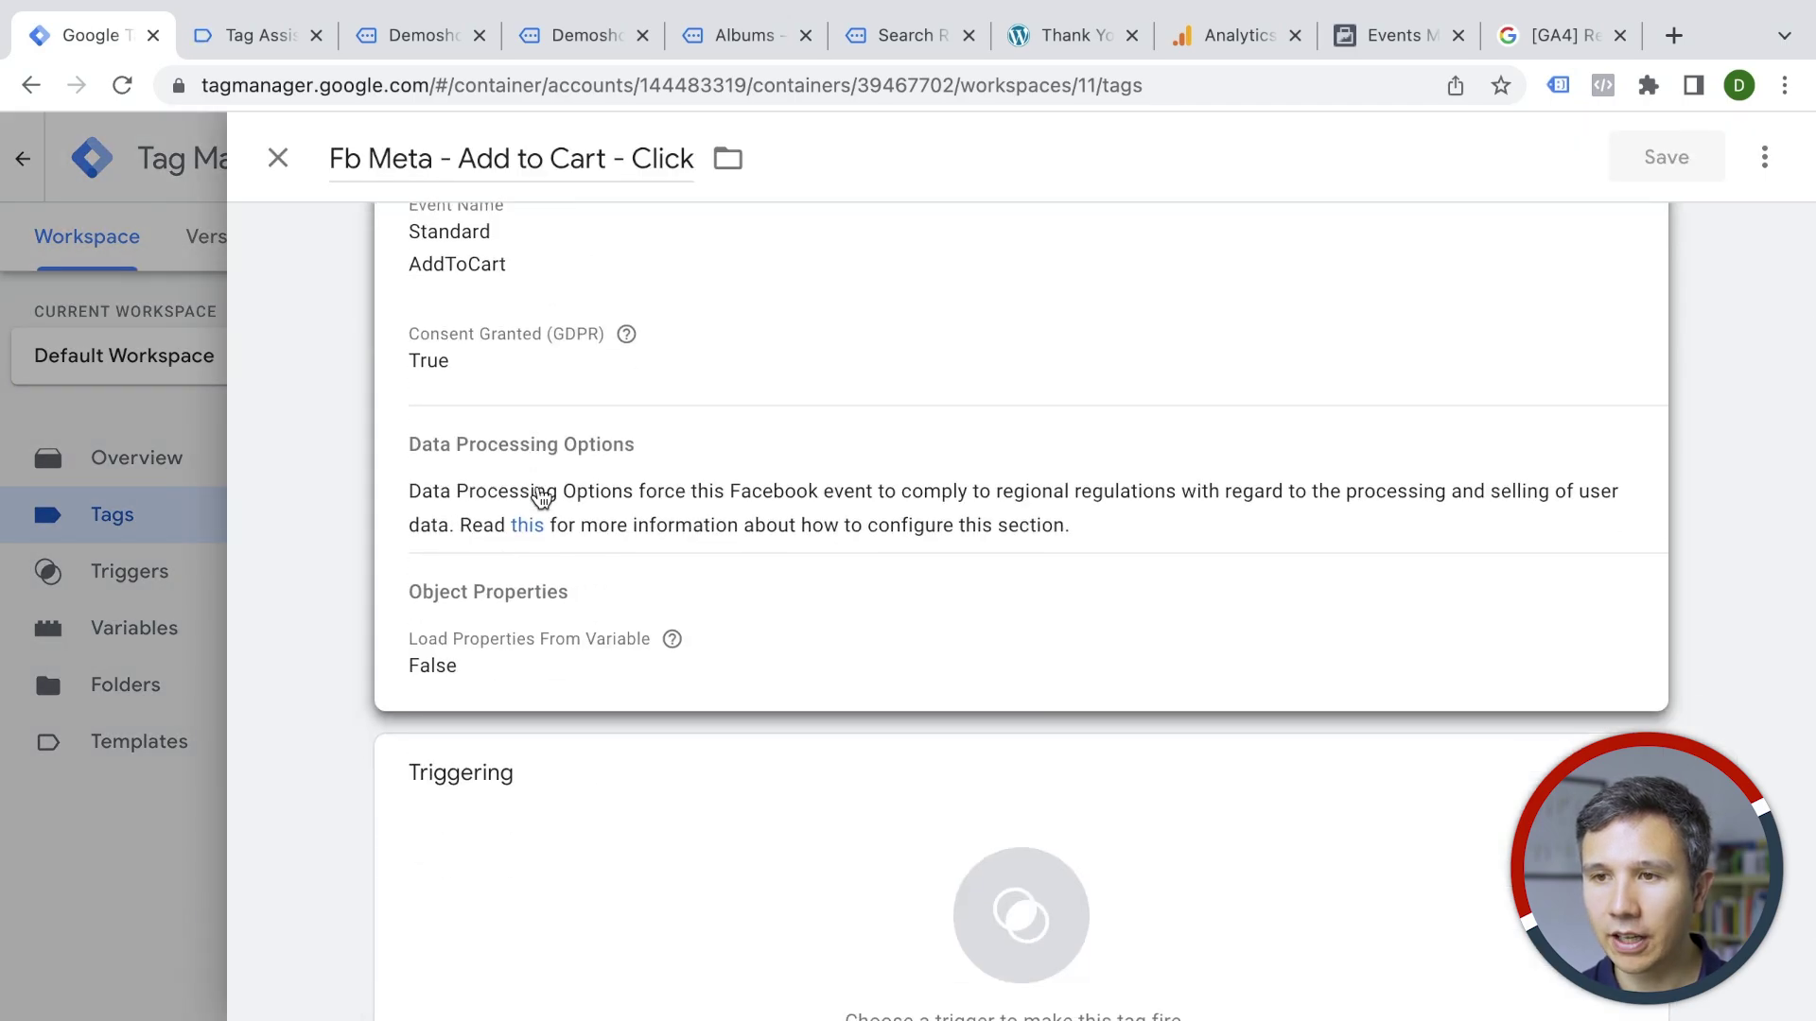
pyautogui.click(482, 906)
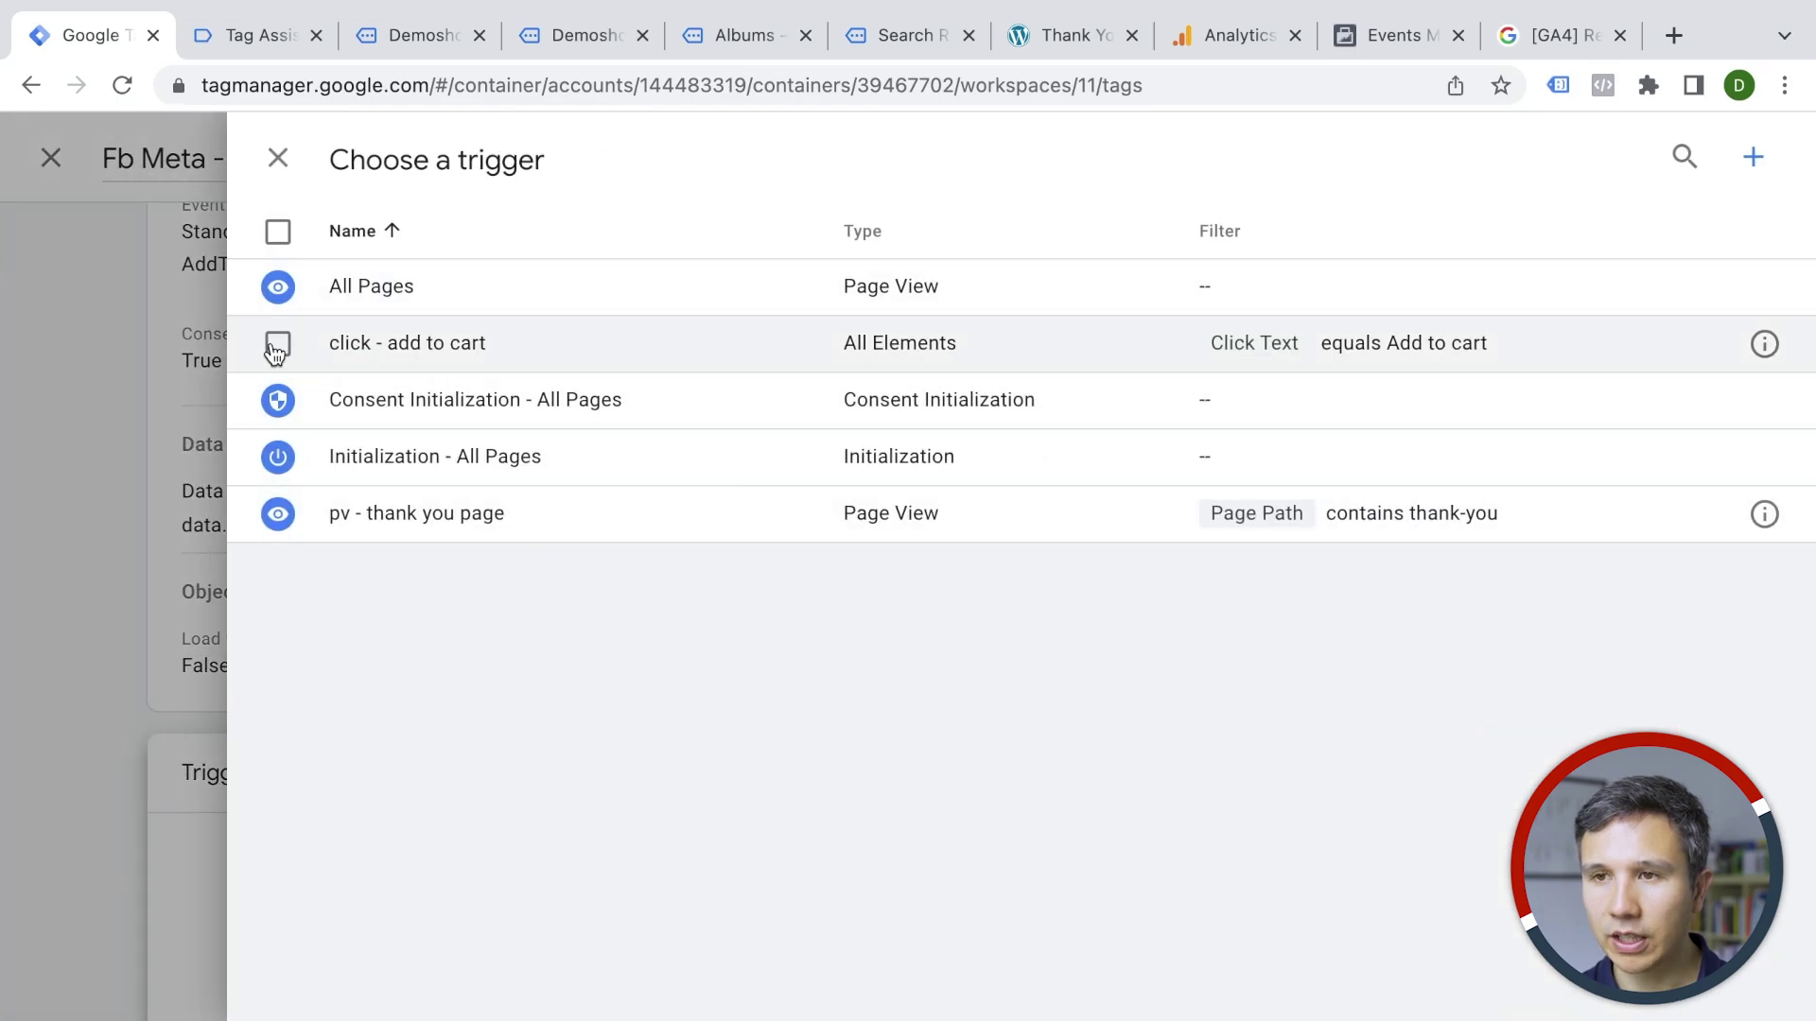
pyautogui.click(277, 345)
pyautogui.click(1709, 166)
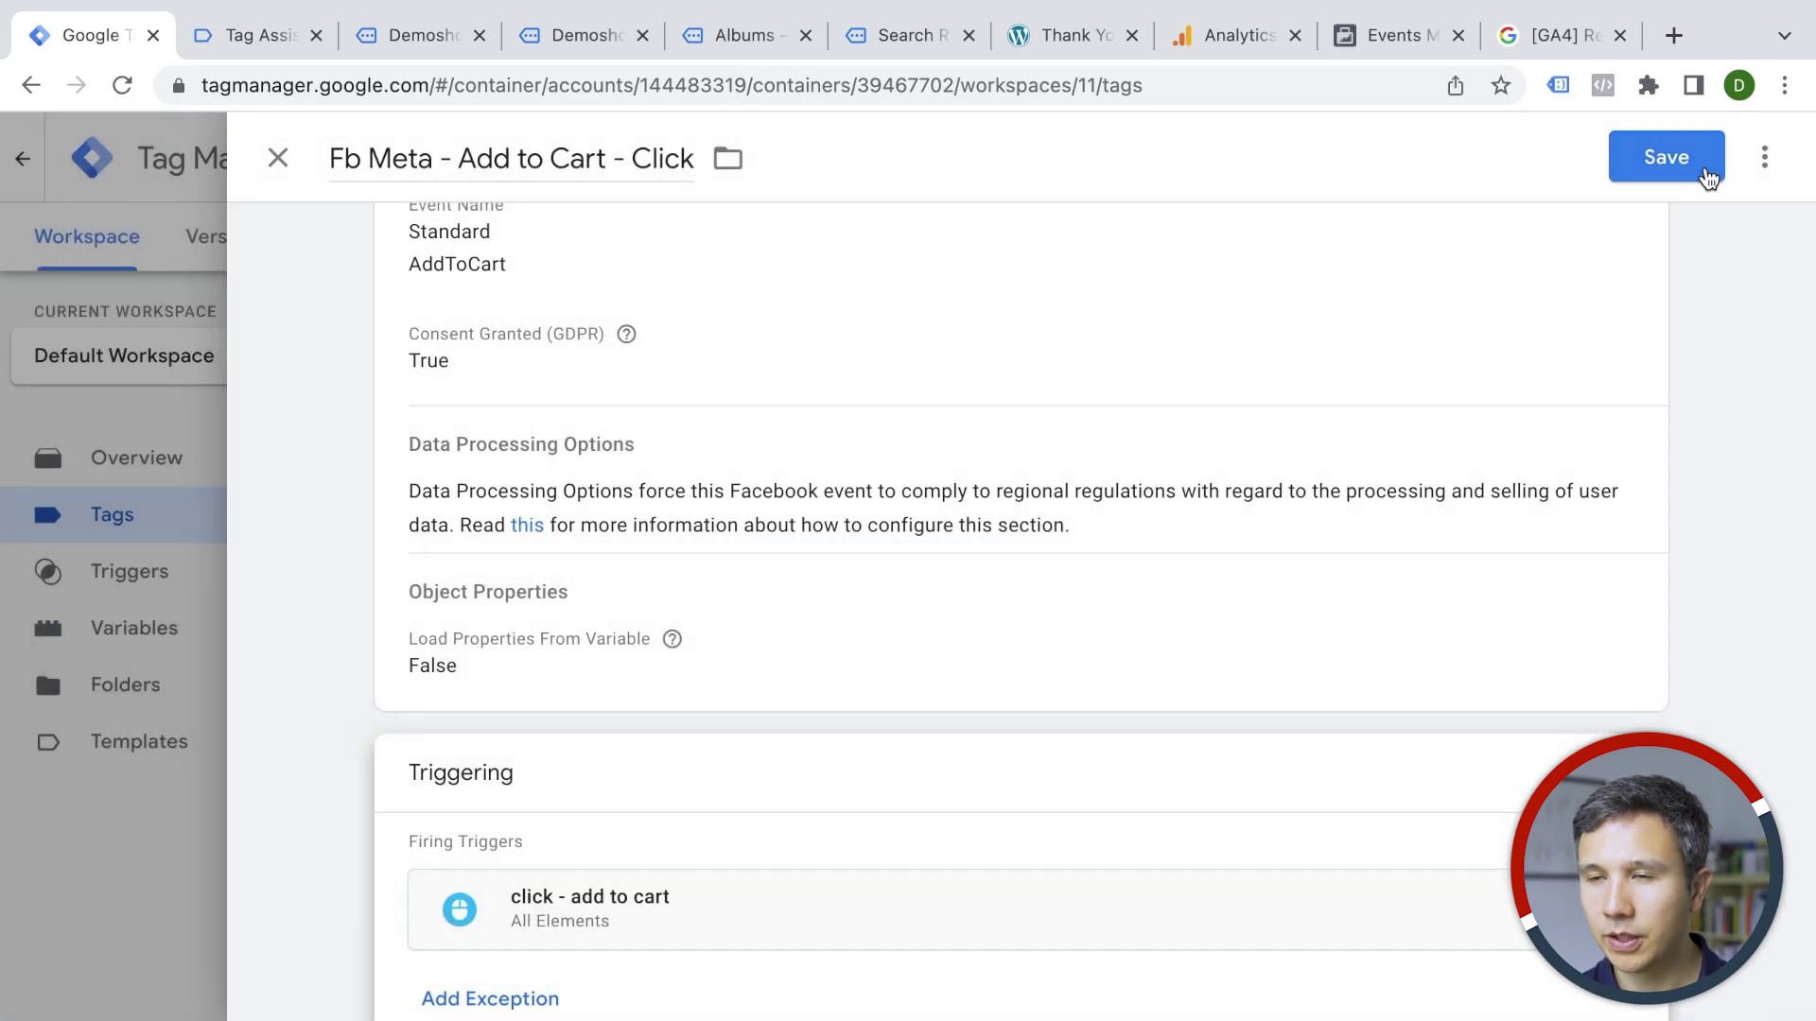
pyautogui.click(1667, 157)
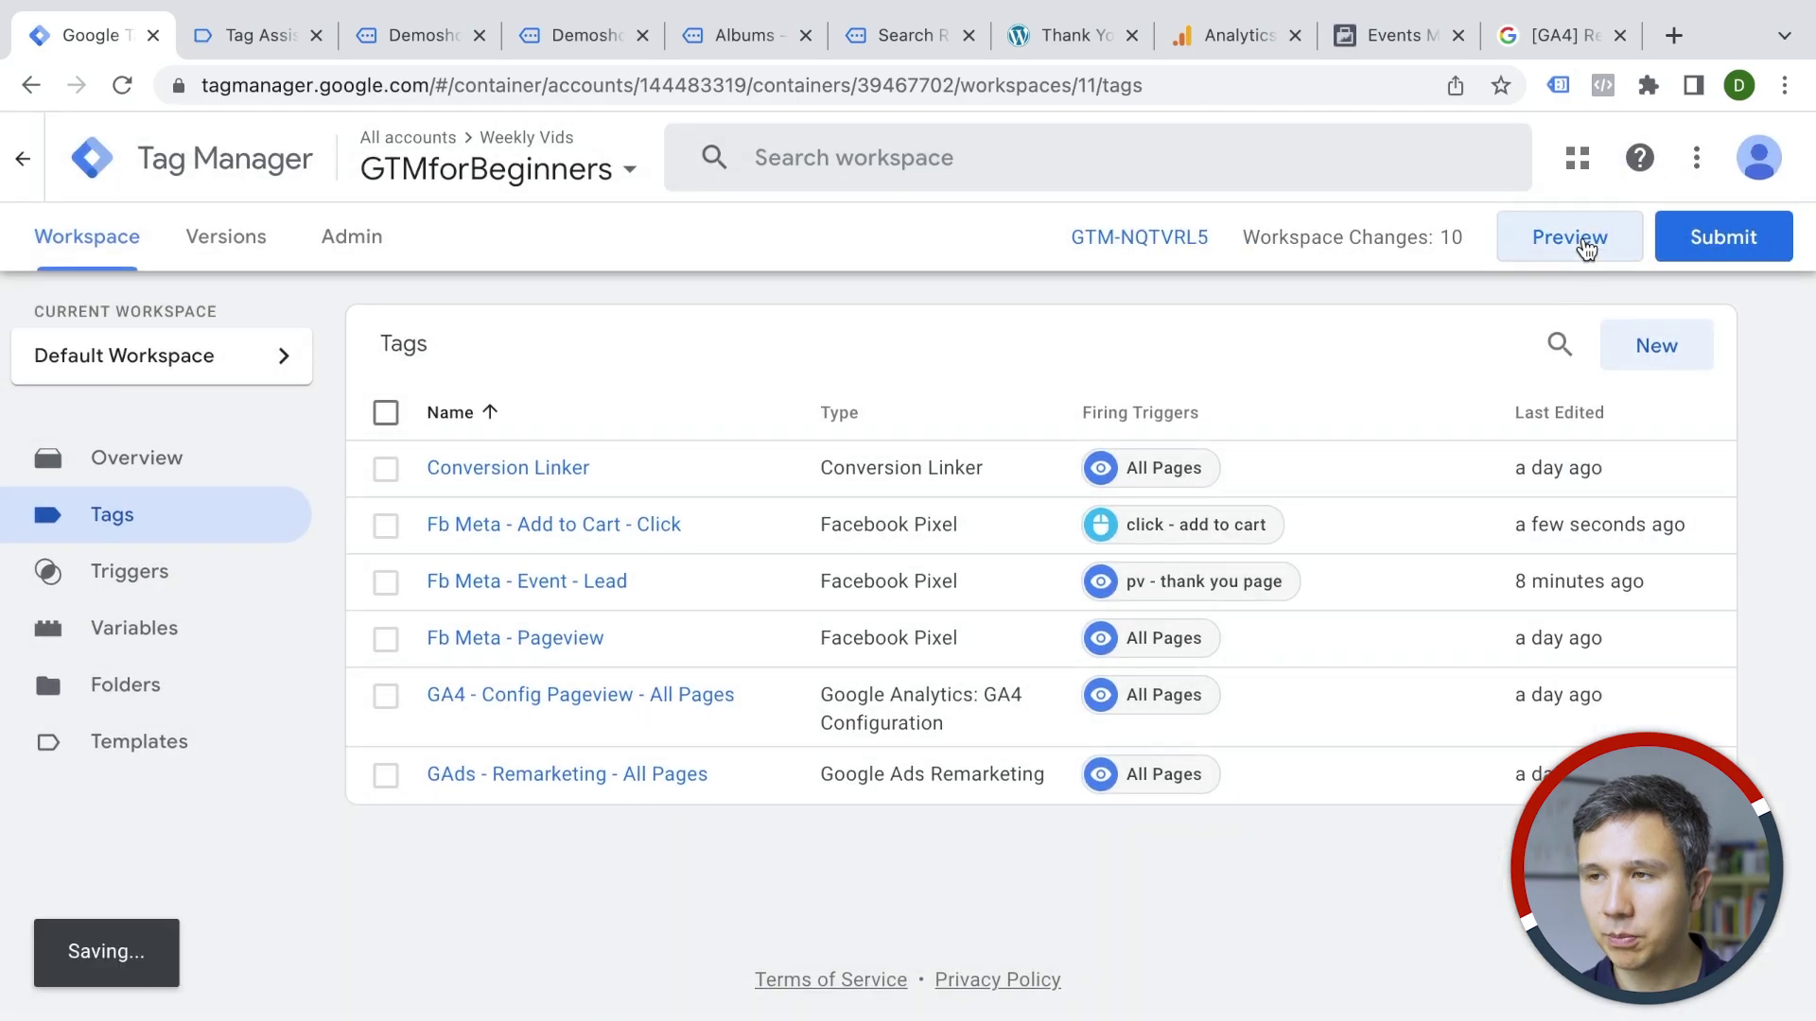
# Preview the container, add the Flying Ninja poster to the cart, and inspect the Click event's fired tags
pyautogui.click(1586, 249)
pyautogui.click(643, 36)
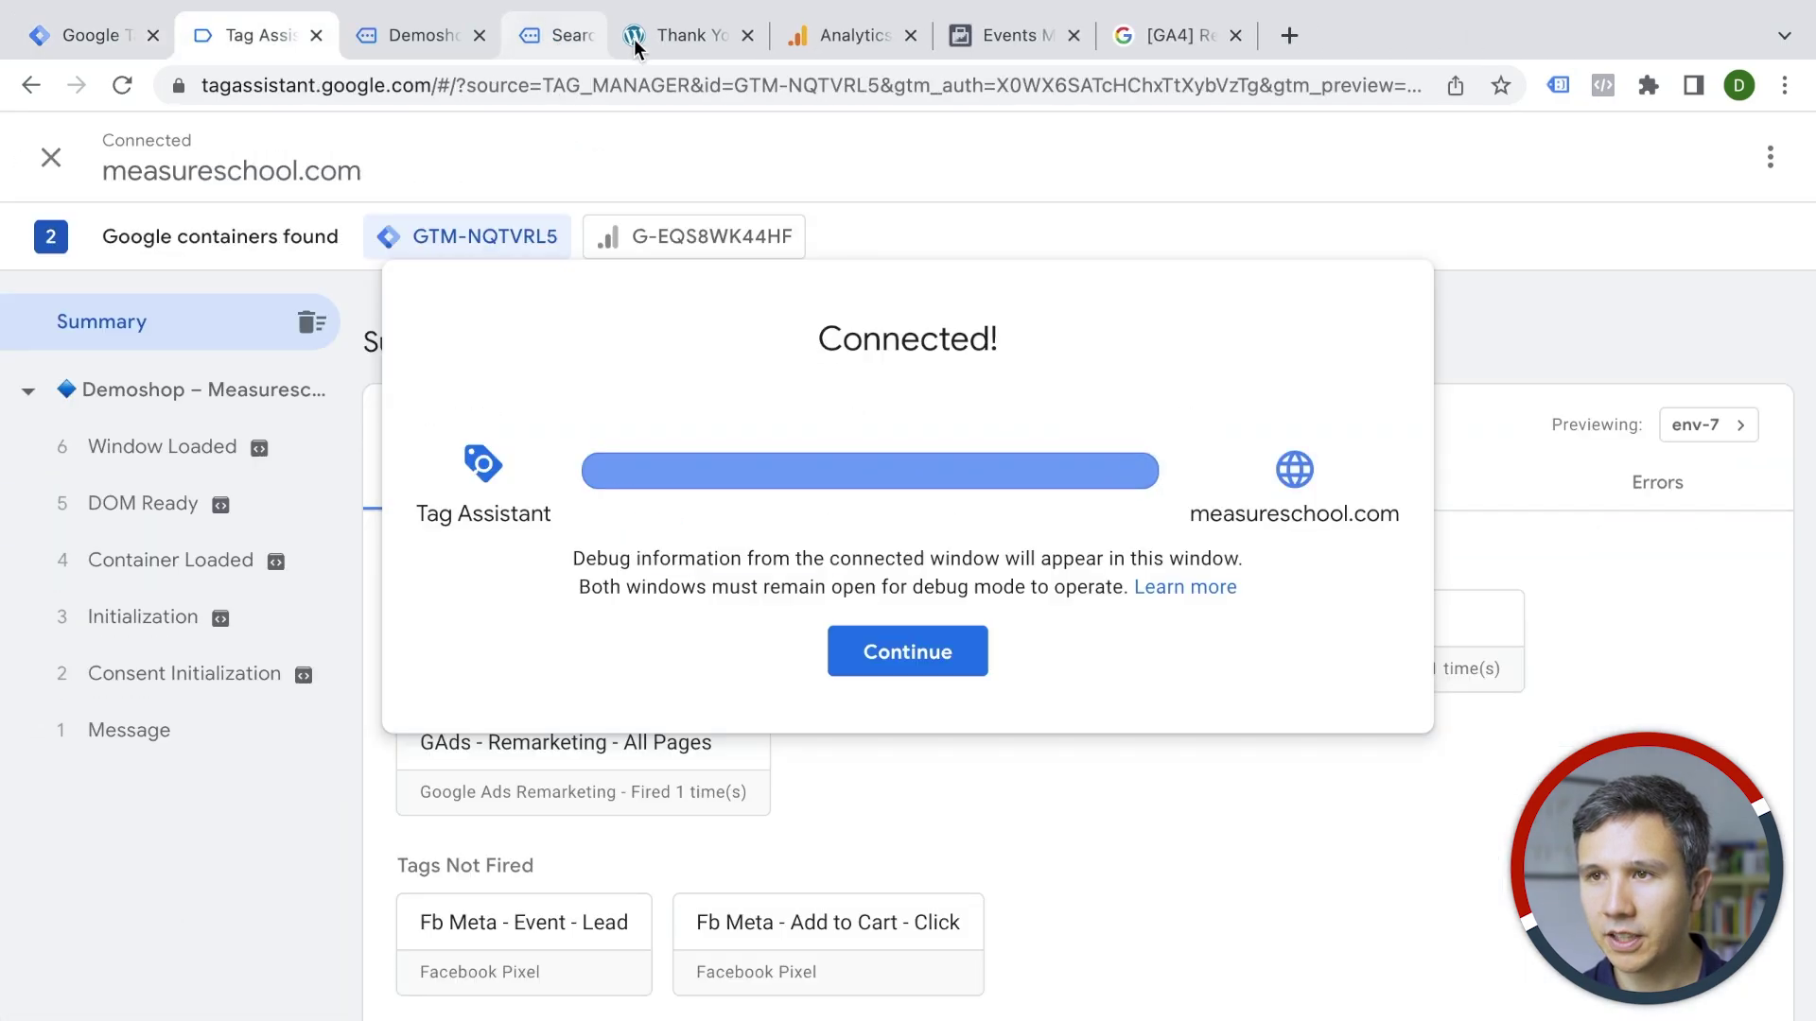
pyautogui.click(908, 652)
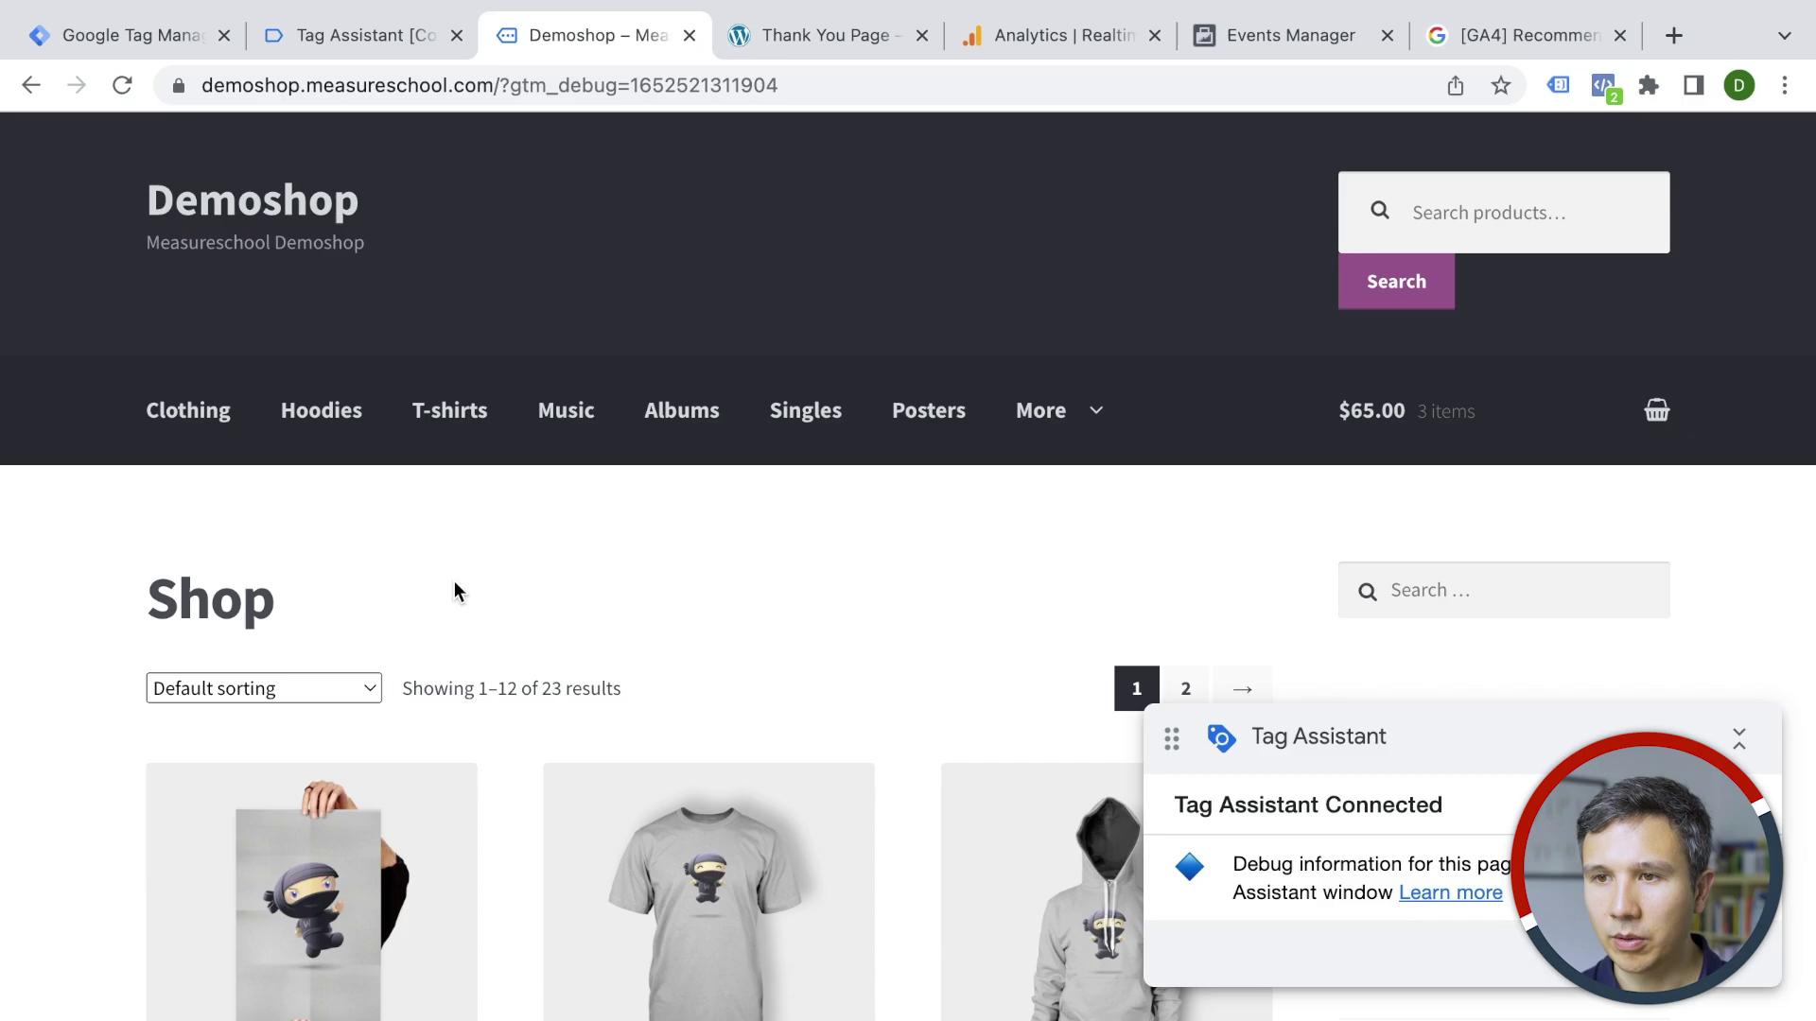
pyautogui.scroll(-1, 455, 589)
pyautogui.scroll(-2, 455, 589)
pyautogui.scroll(-1, 454, 589)
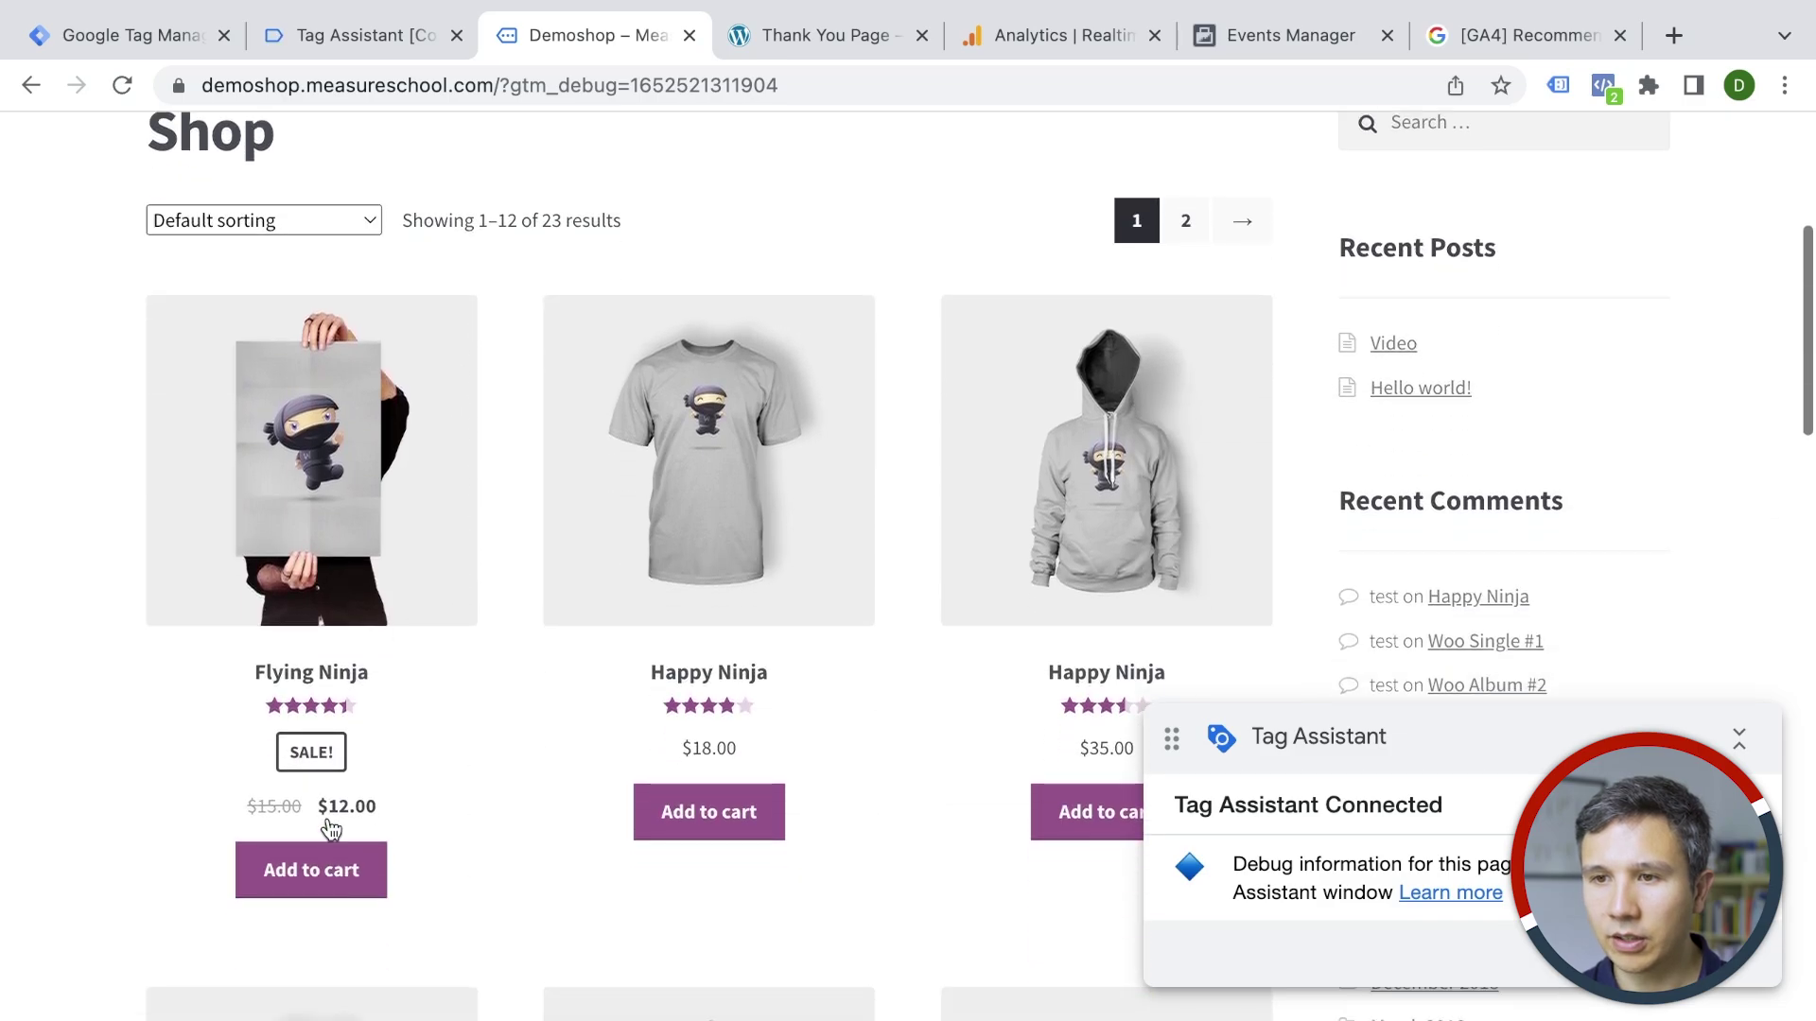
pyautogui.click(336, 892)
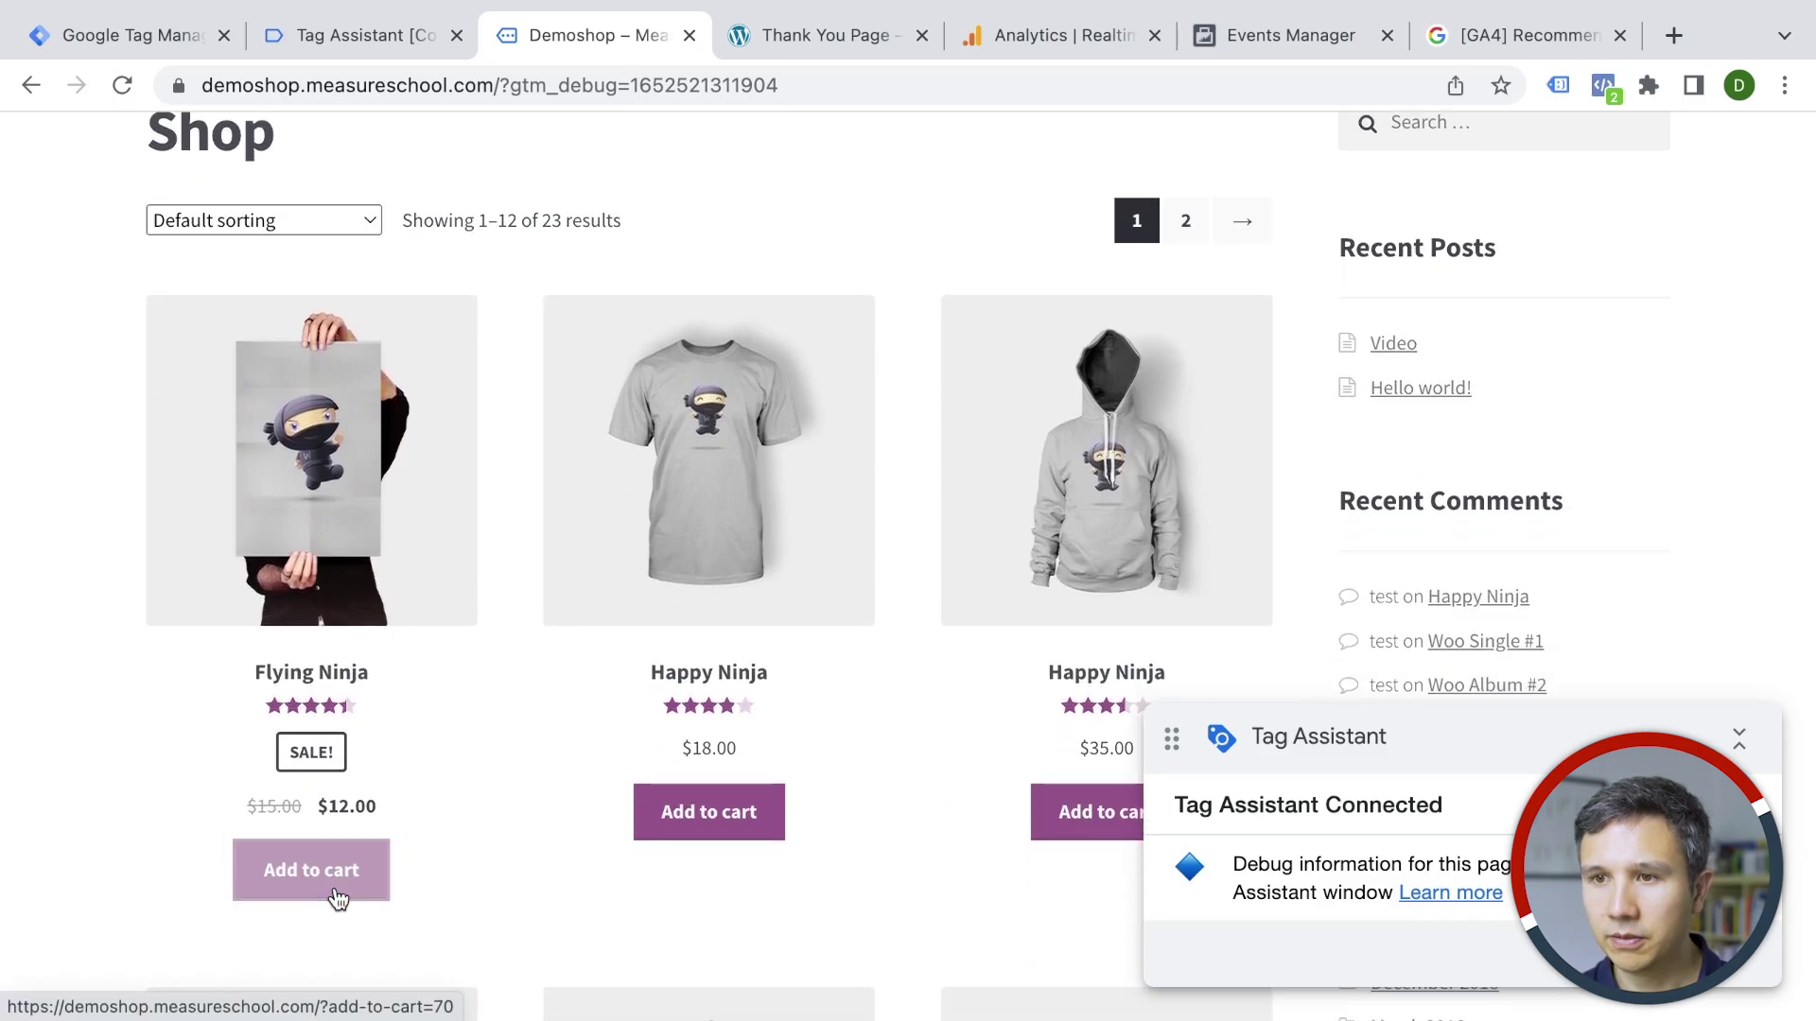
pyautogui.click(358, 36)
pyautogui.click(115, 617)
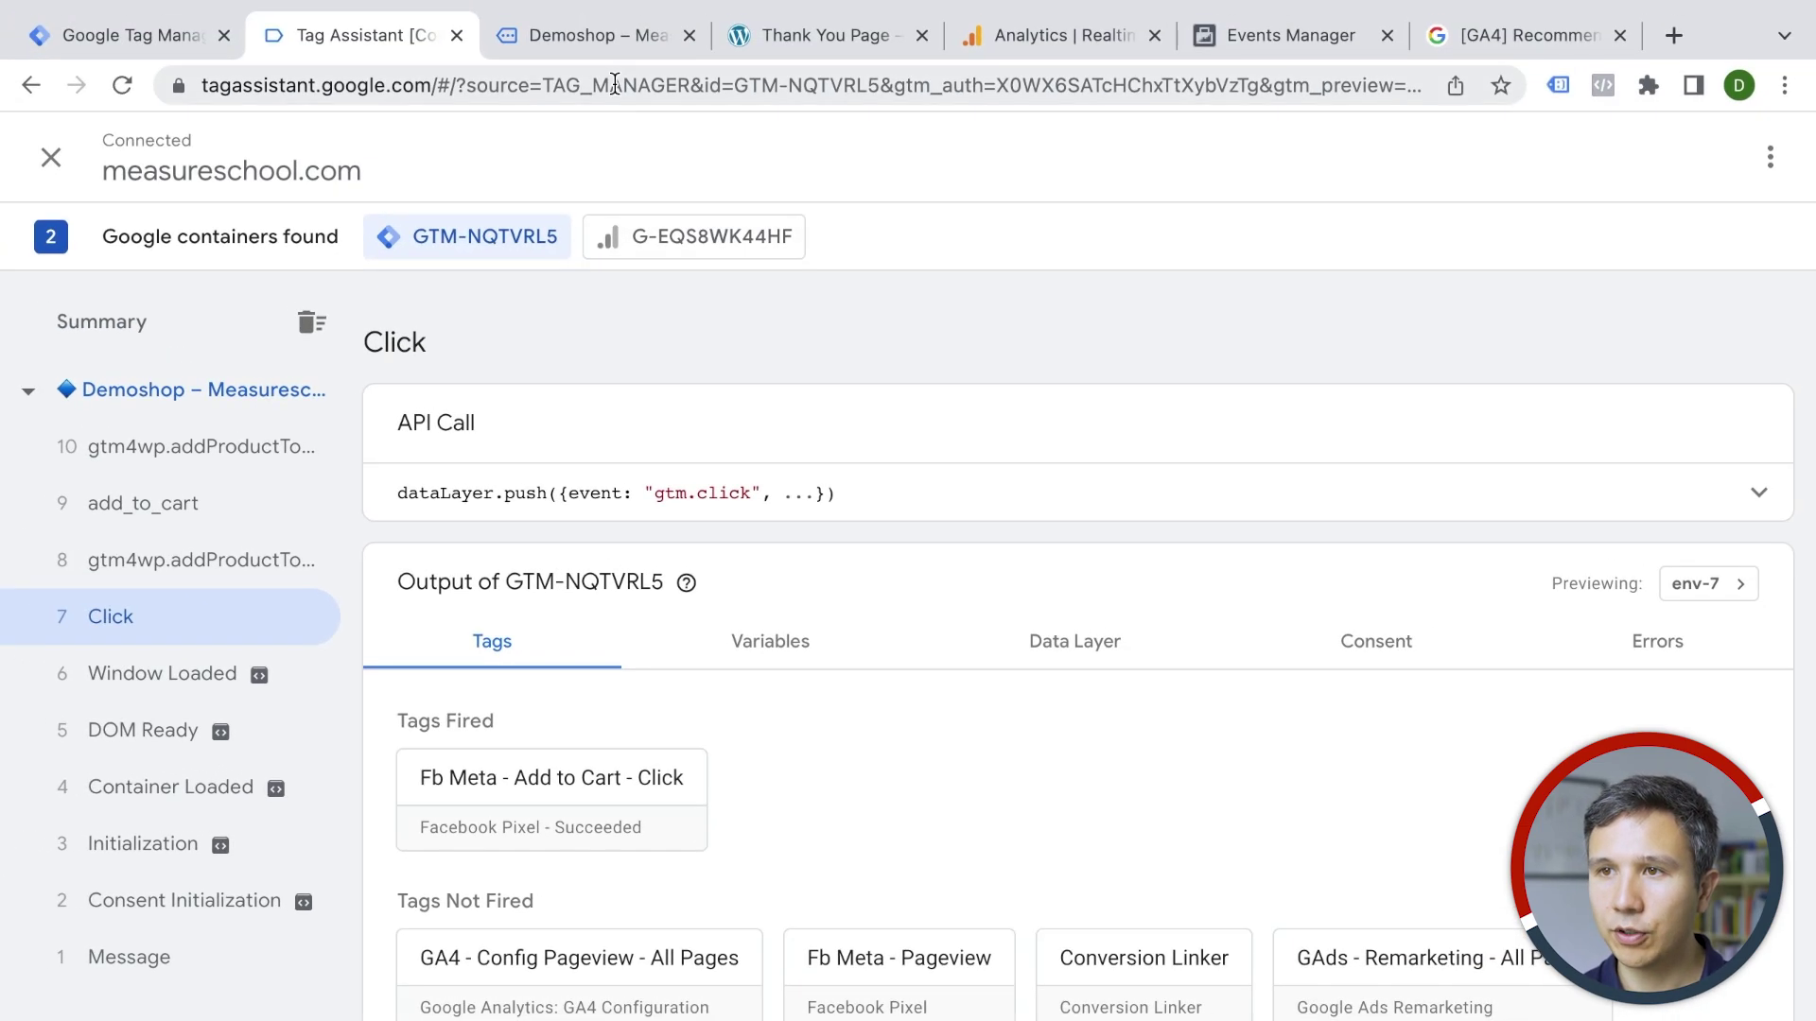
# On the shop page, check Facebook Pixel Helper for the AddToCart event's details
pyautogui.click(621, 50)
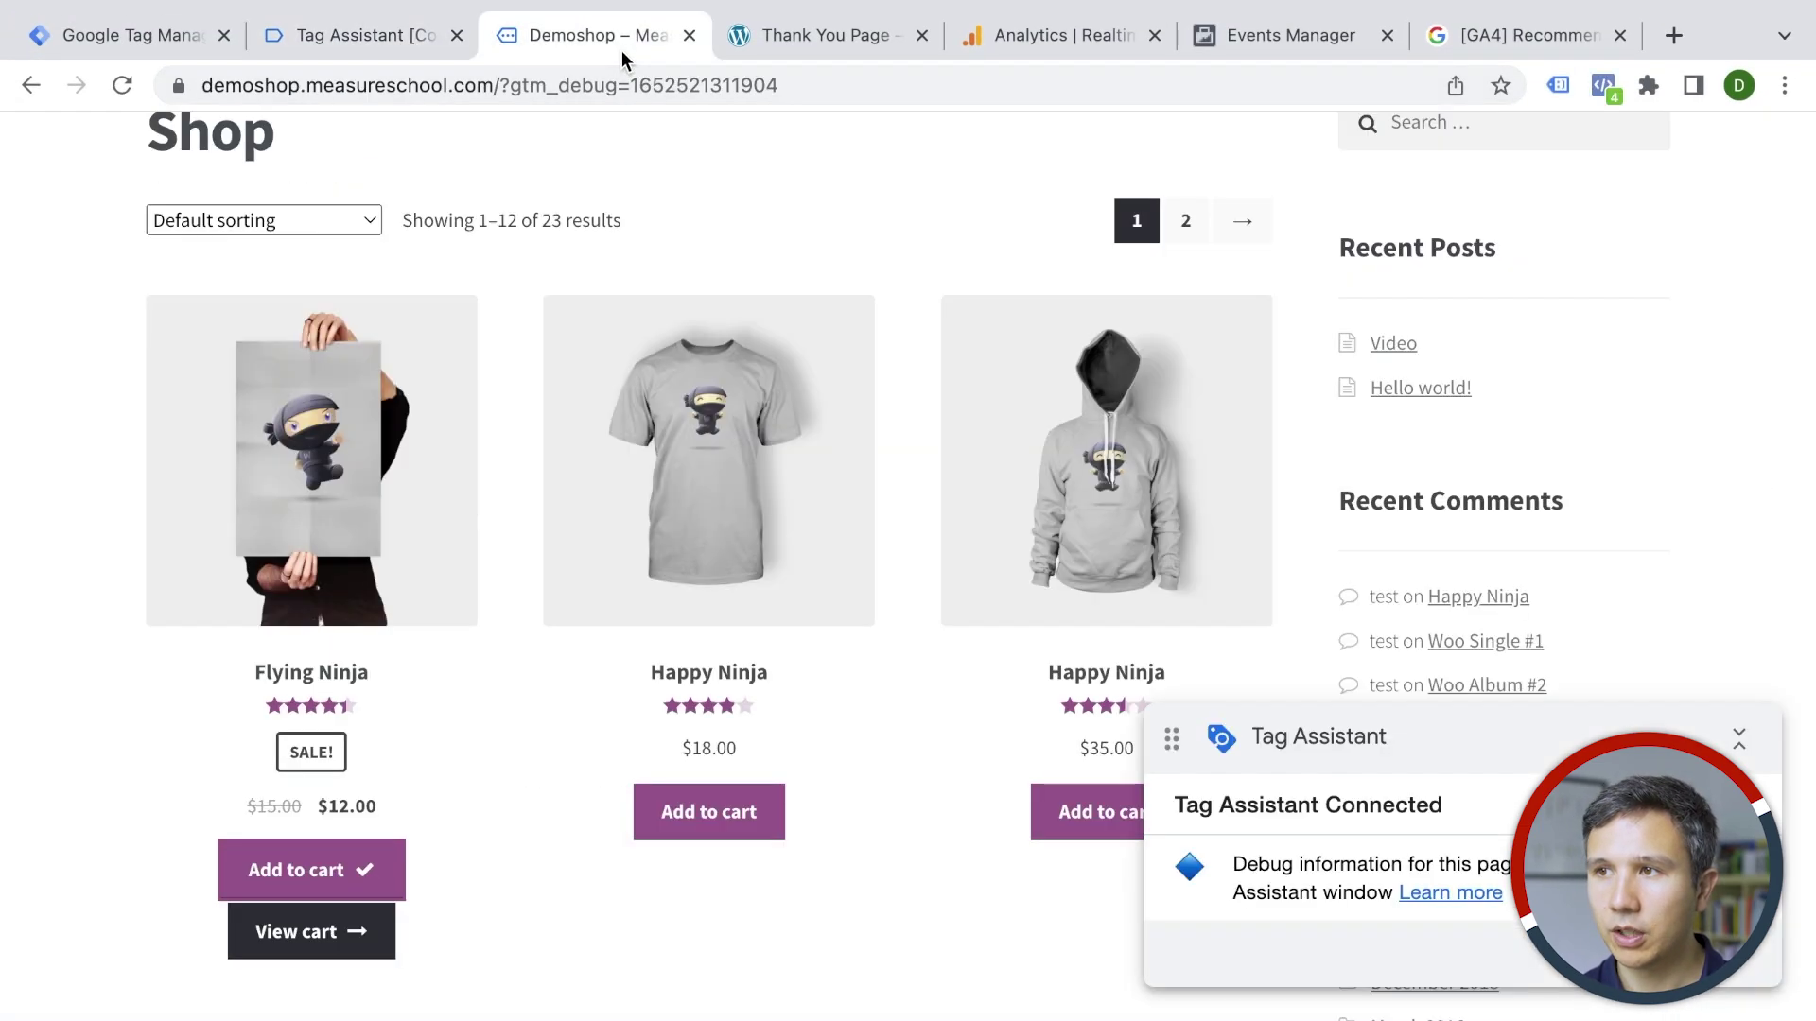
pyautogui.click(1591, 86)
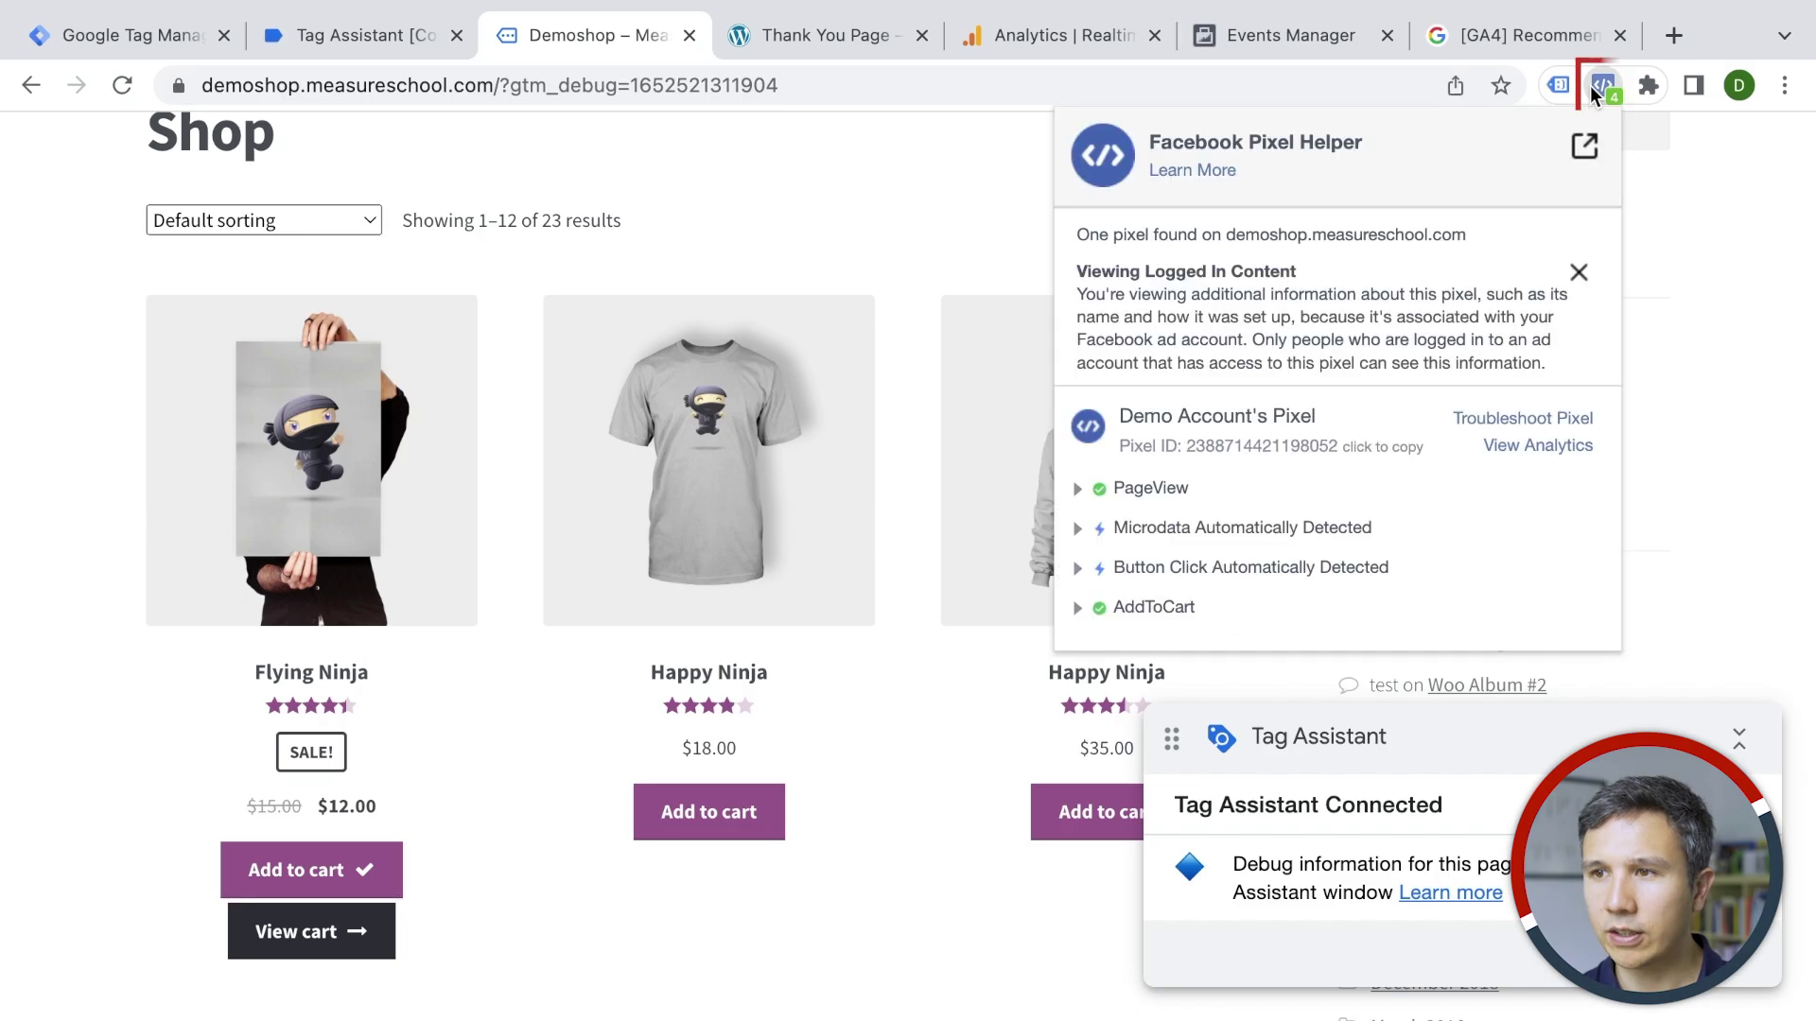
pyautogui.click(1081, 610)
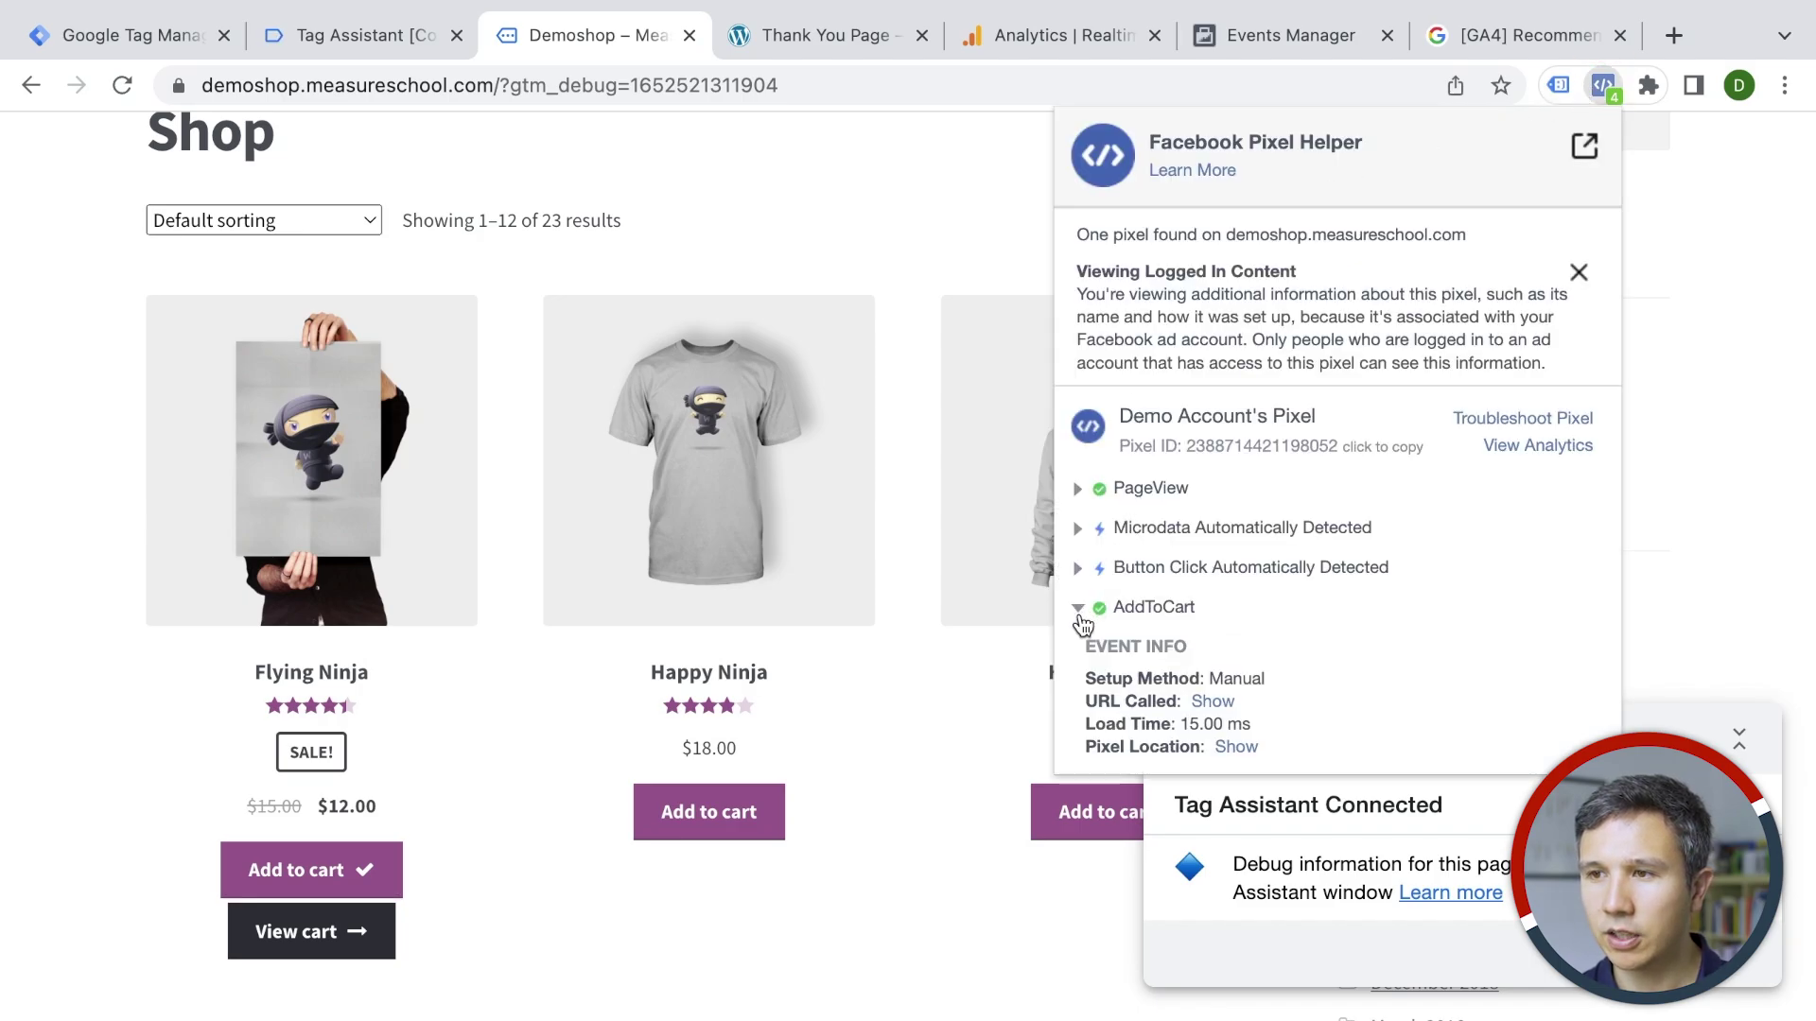
pyautogui.click(1079, 616)
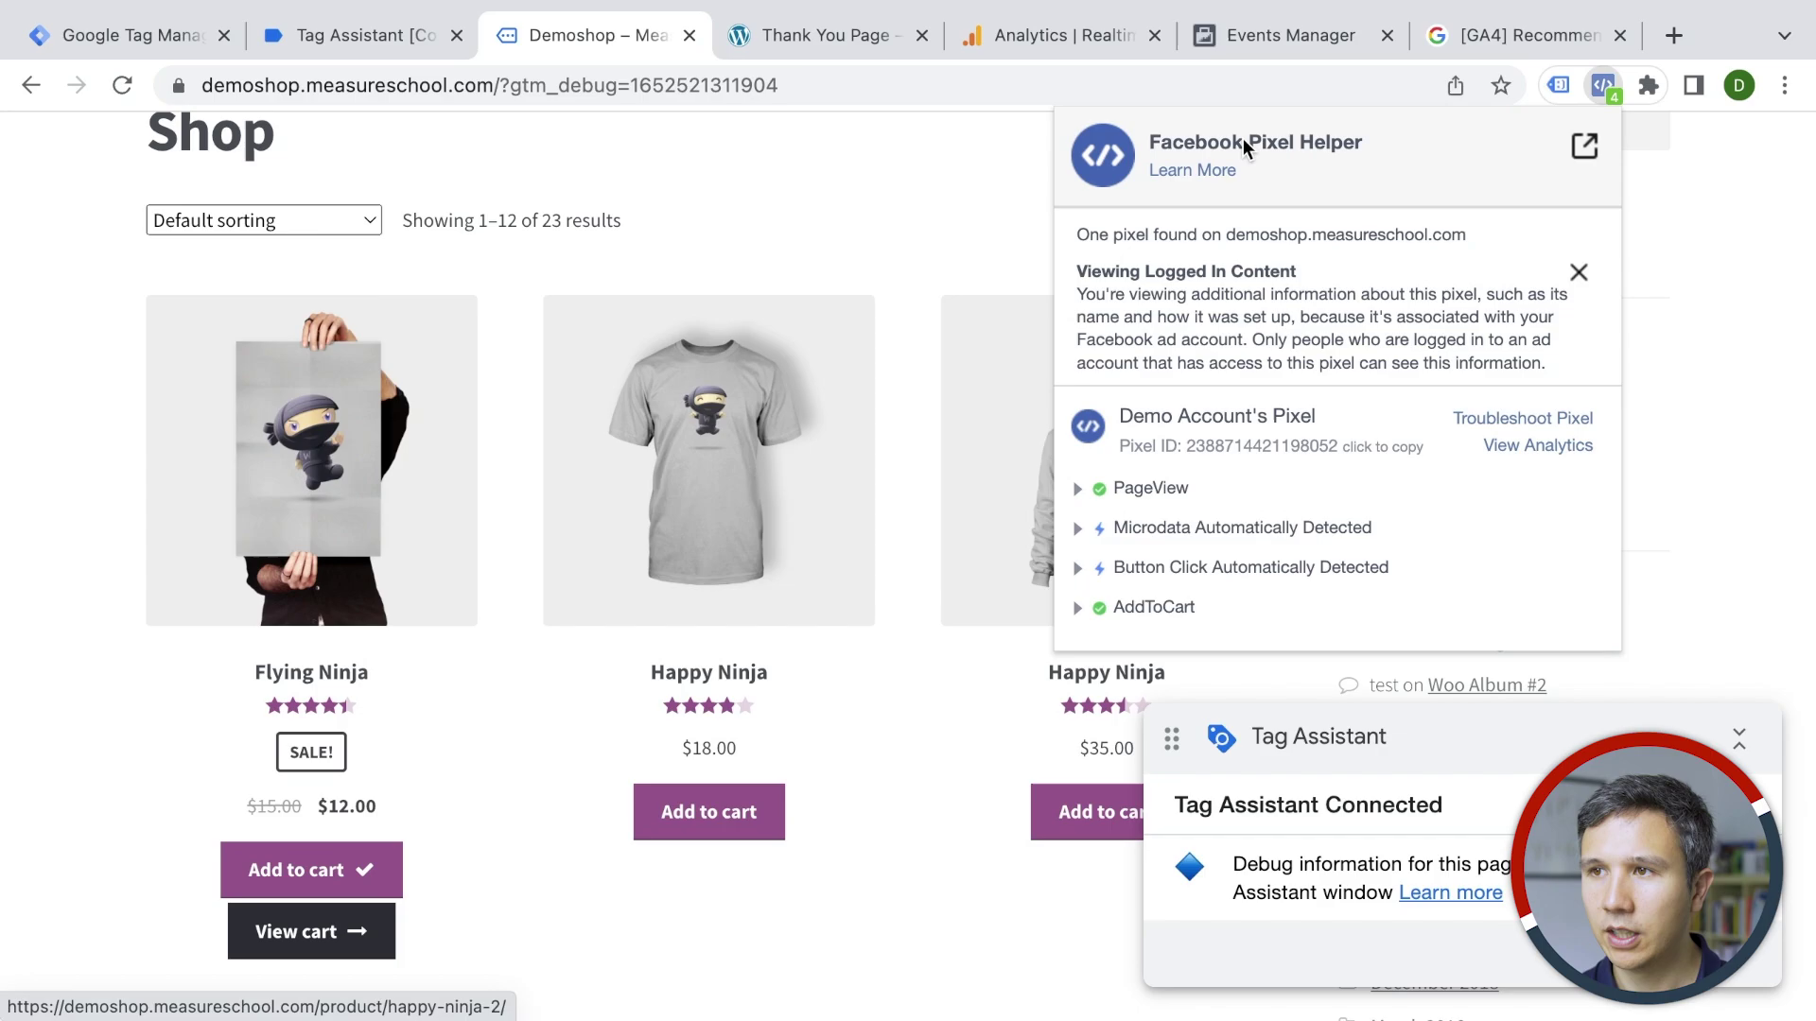
# Inspect the Add to cart event in Facebook Events Manager's Test Events
pyautogui.click(1240, 38)
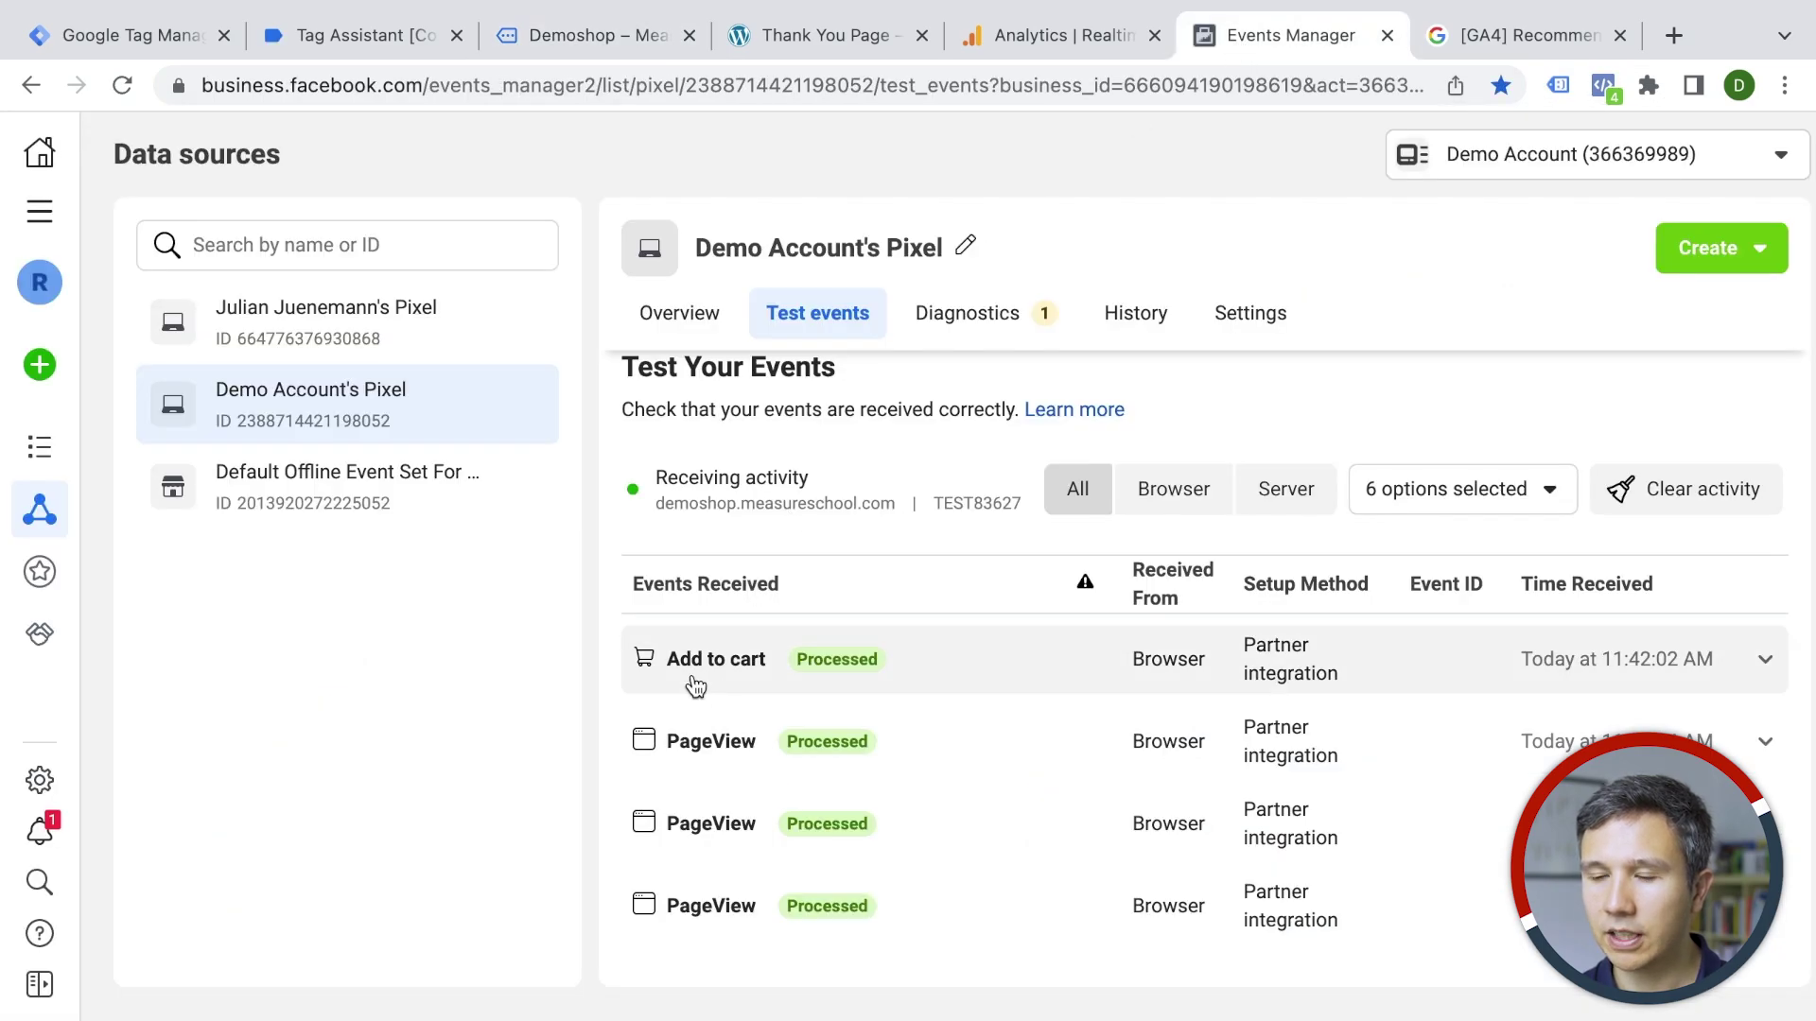
pyautogui.click(728, 688)
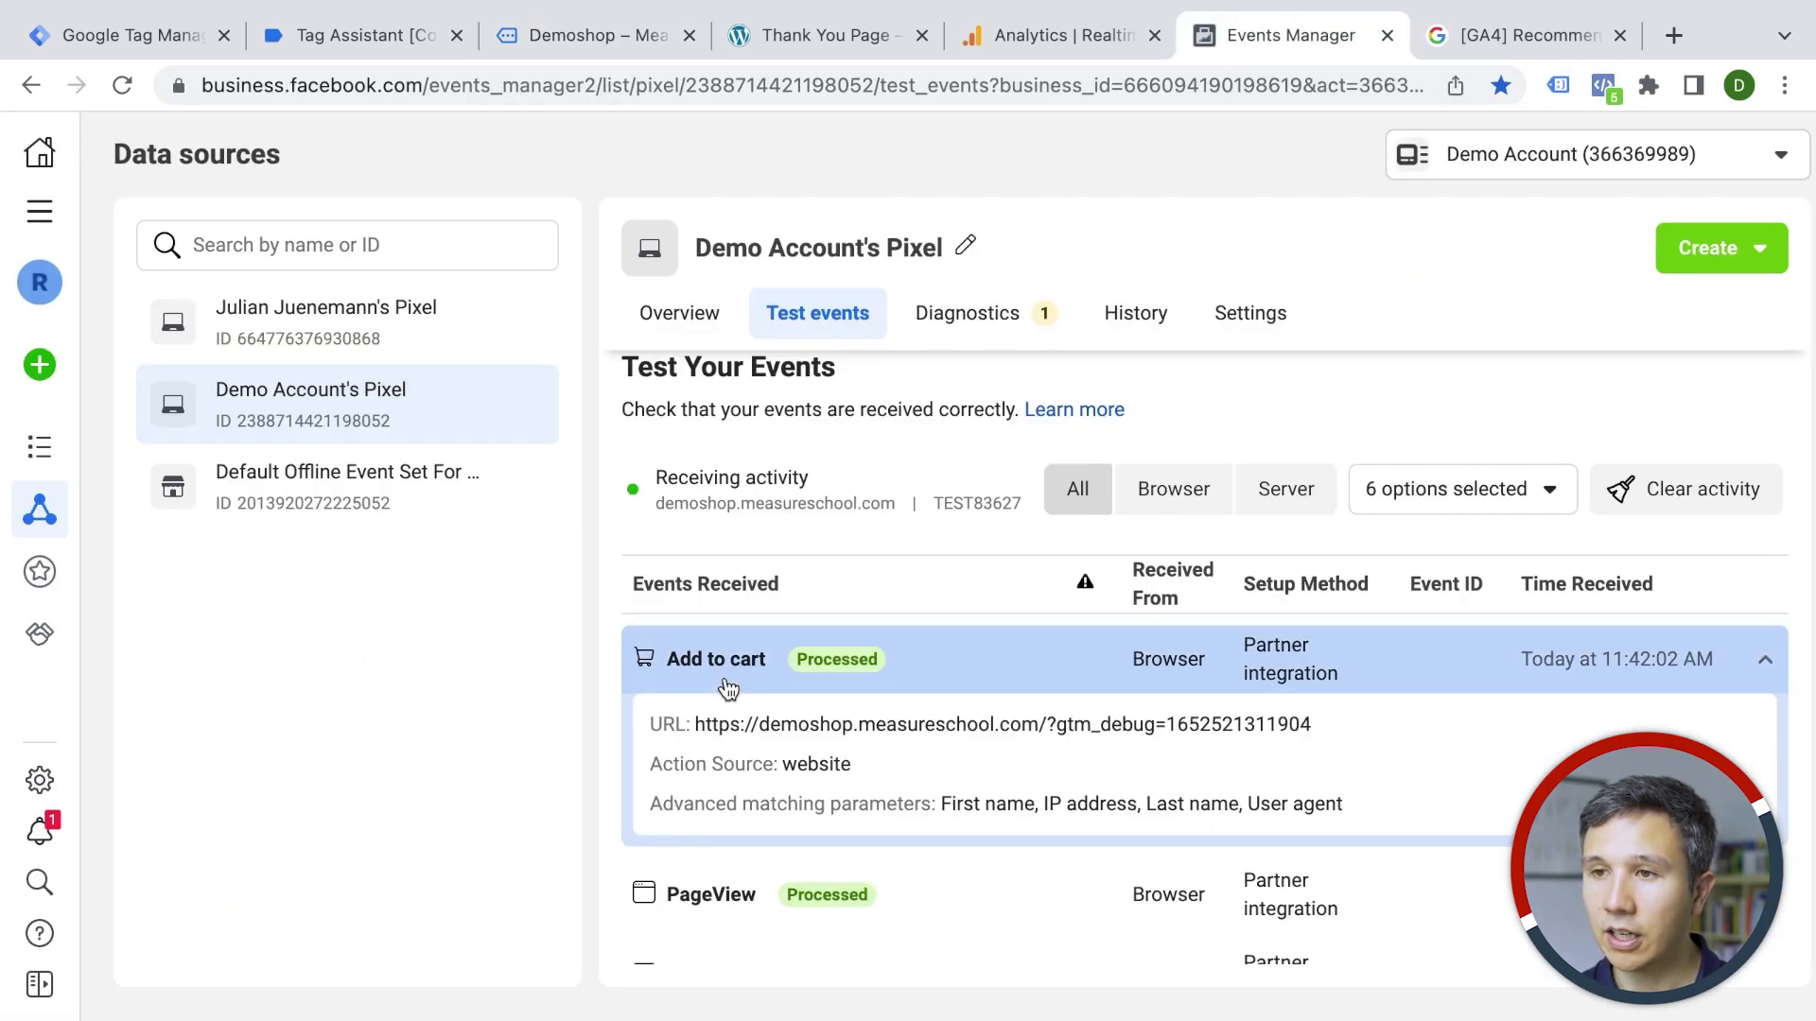
pyautogui.click(728, 688)
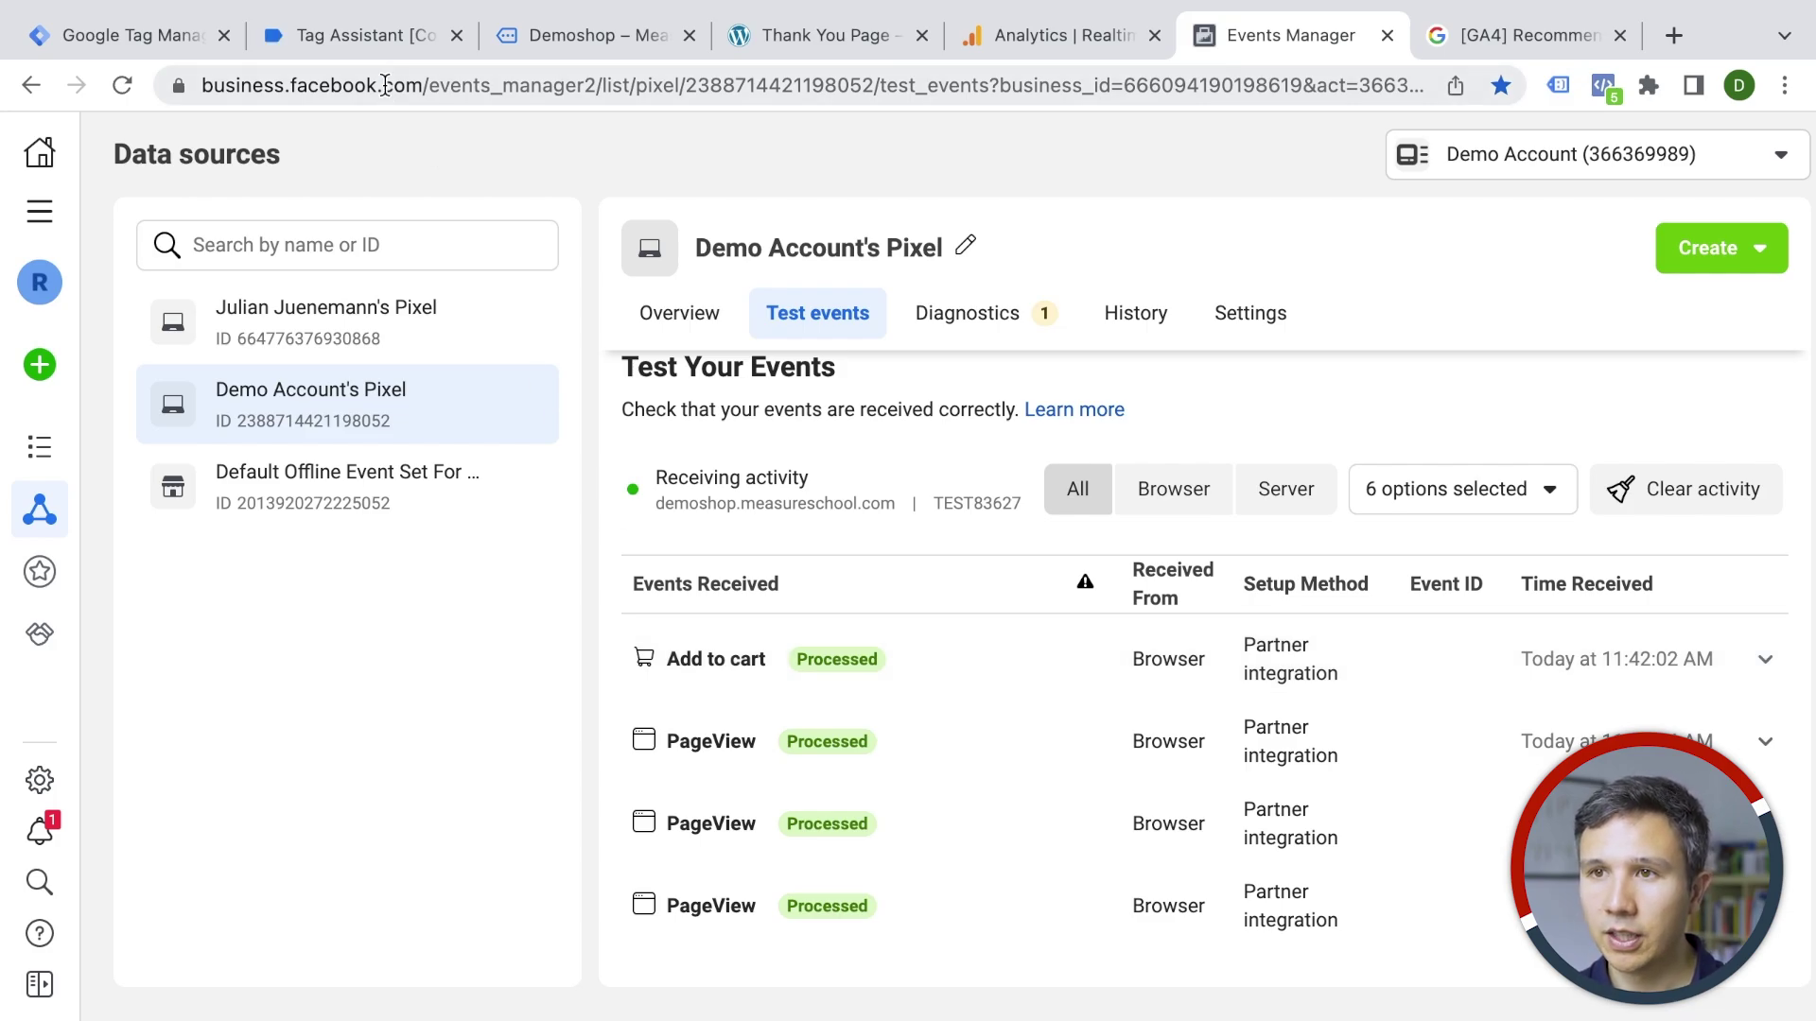
# Cycle through the debugging, shop and Analytics tabs back to the Tag Manager tags list
pyautogui.click(372, 32)
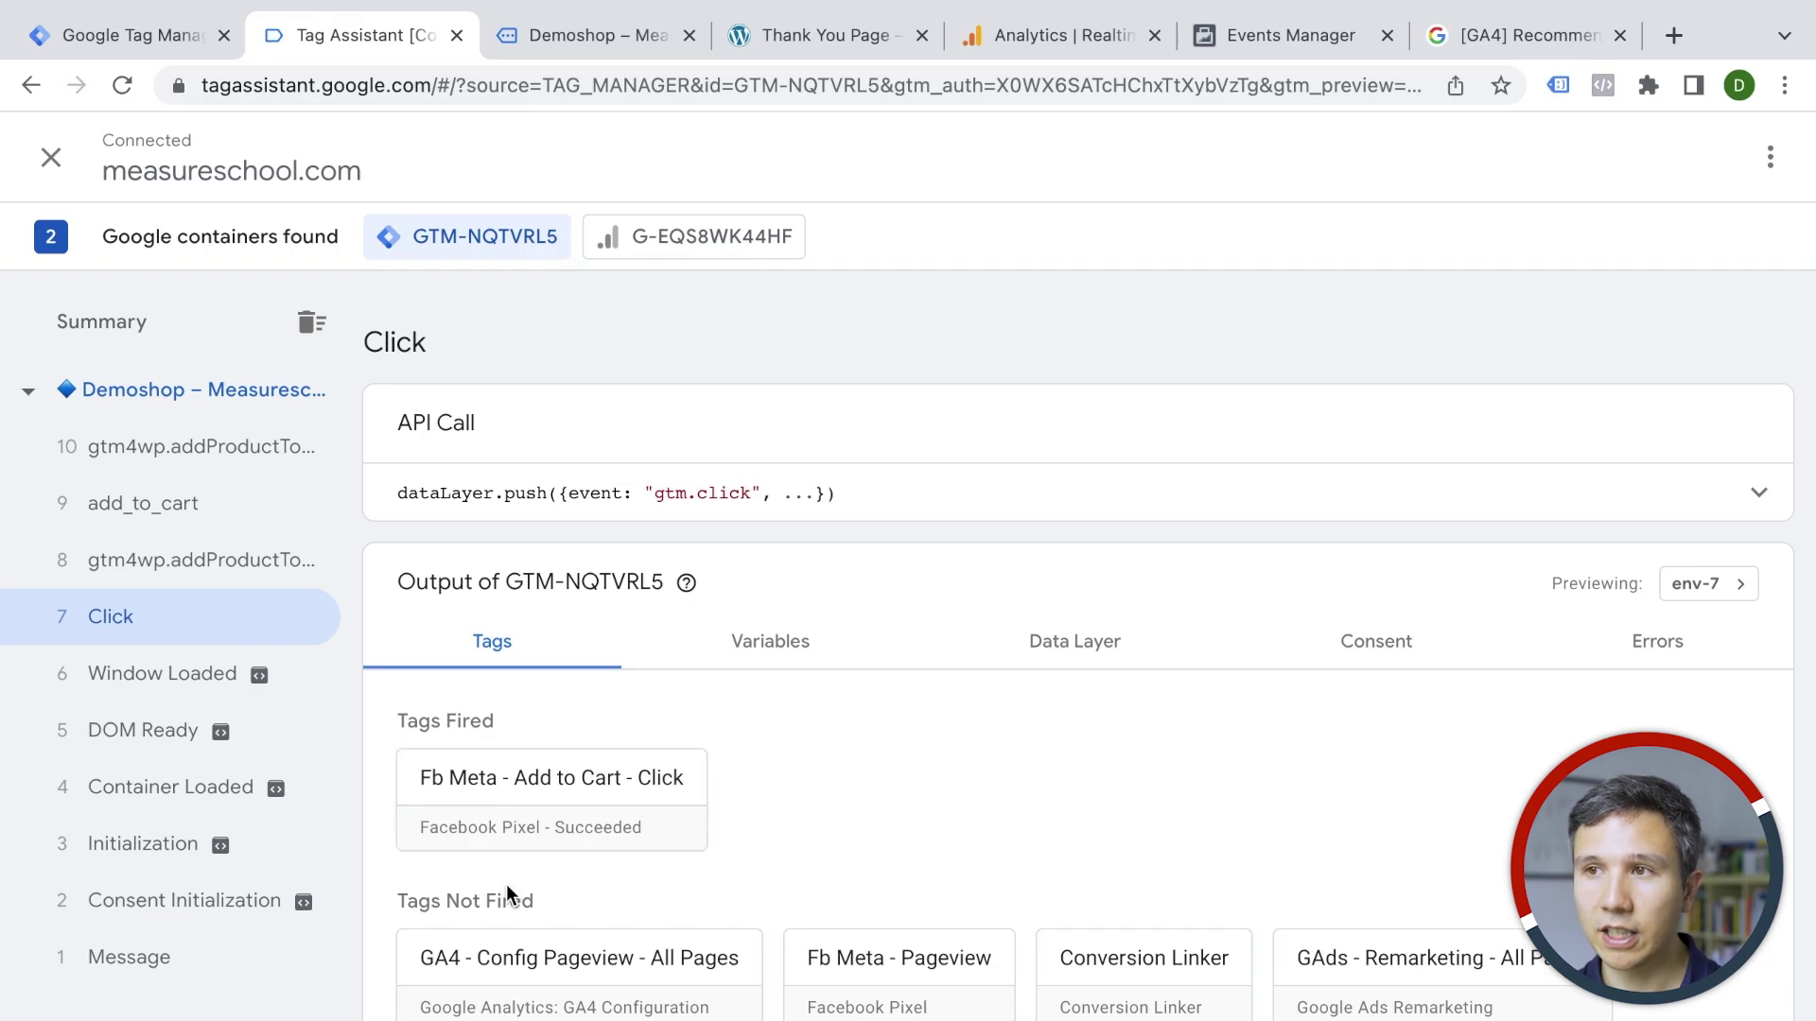
pyautogui.click(593, 44)
pyautogui.click(1007, 29)
pyautogui.click(134, 35)
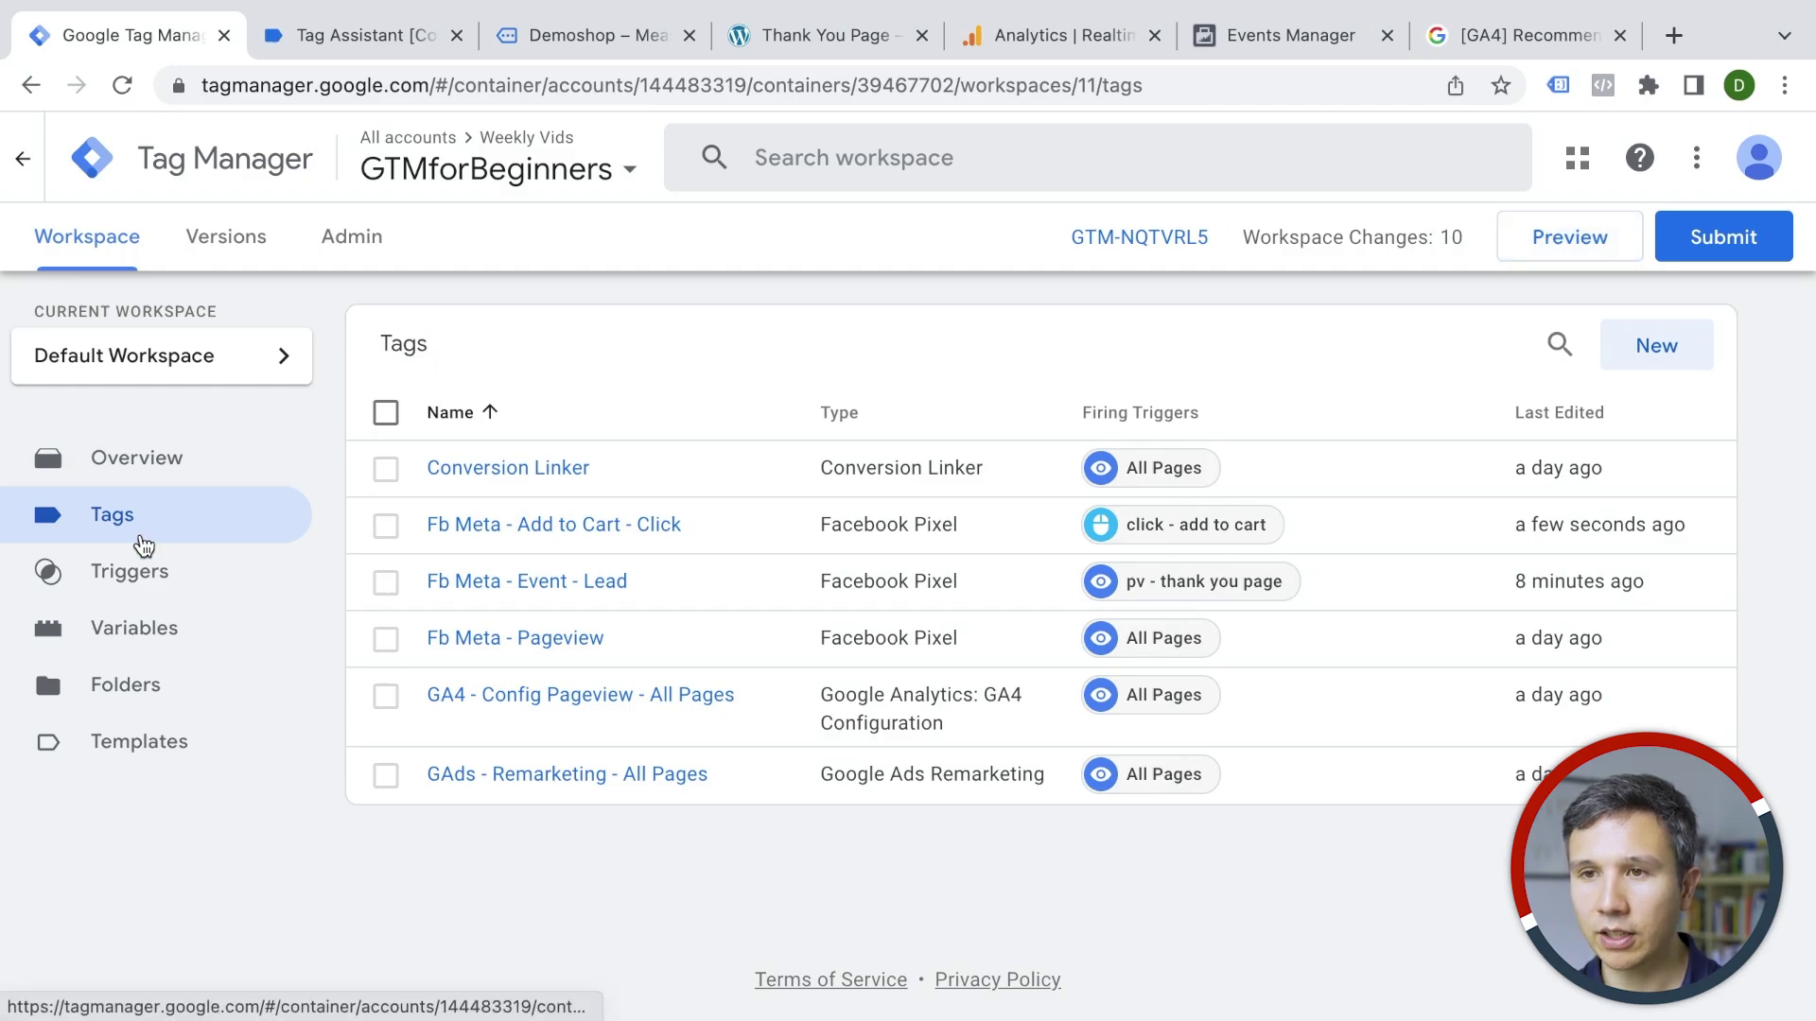
# Create a GA4 Event tag linked to the 'GA4 - Config Pageview - All Pages' configuration tag
pyautogui.click(1656, 355)
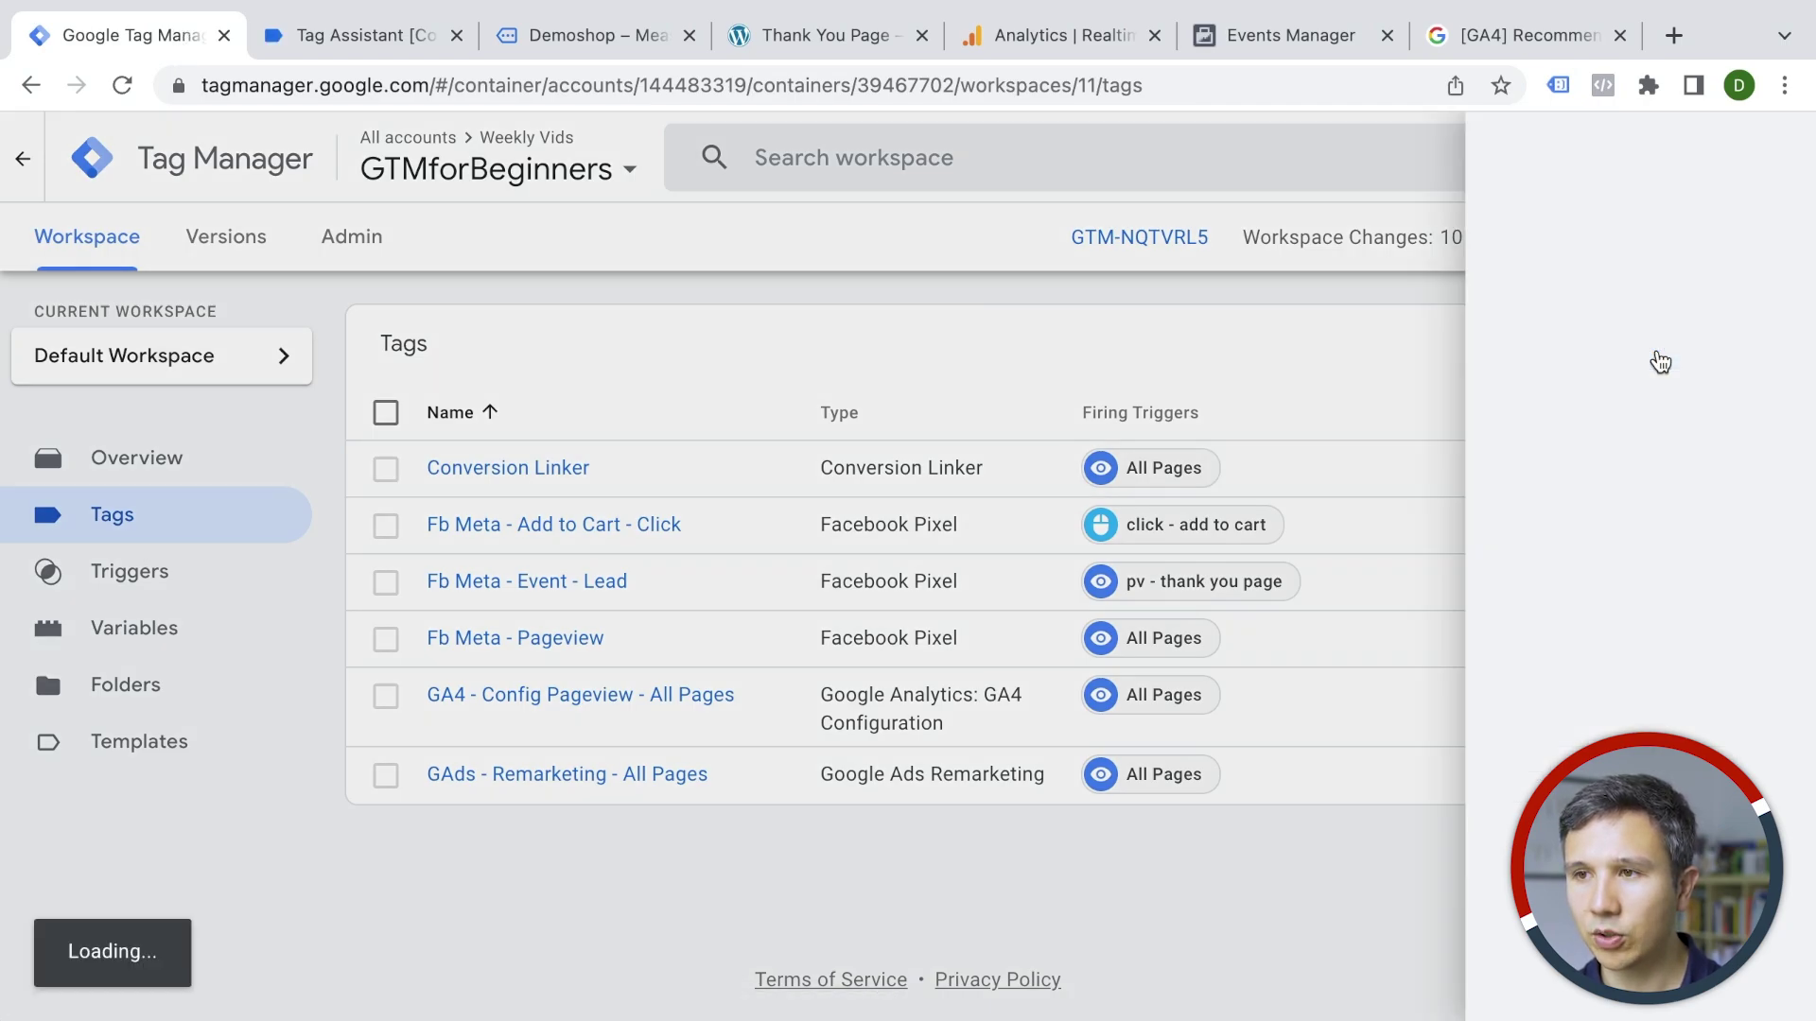
pyautogui.click(1115, 498)
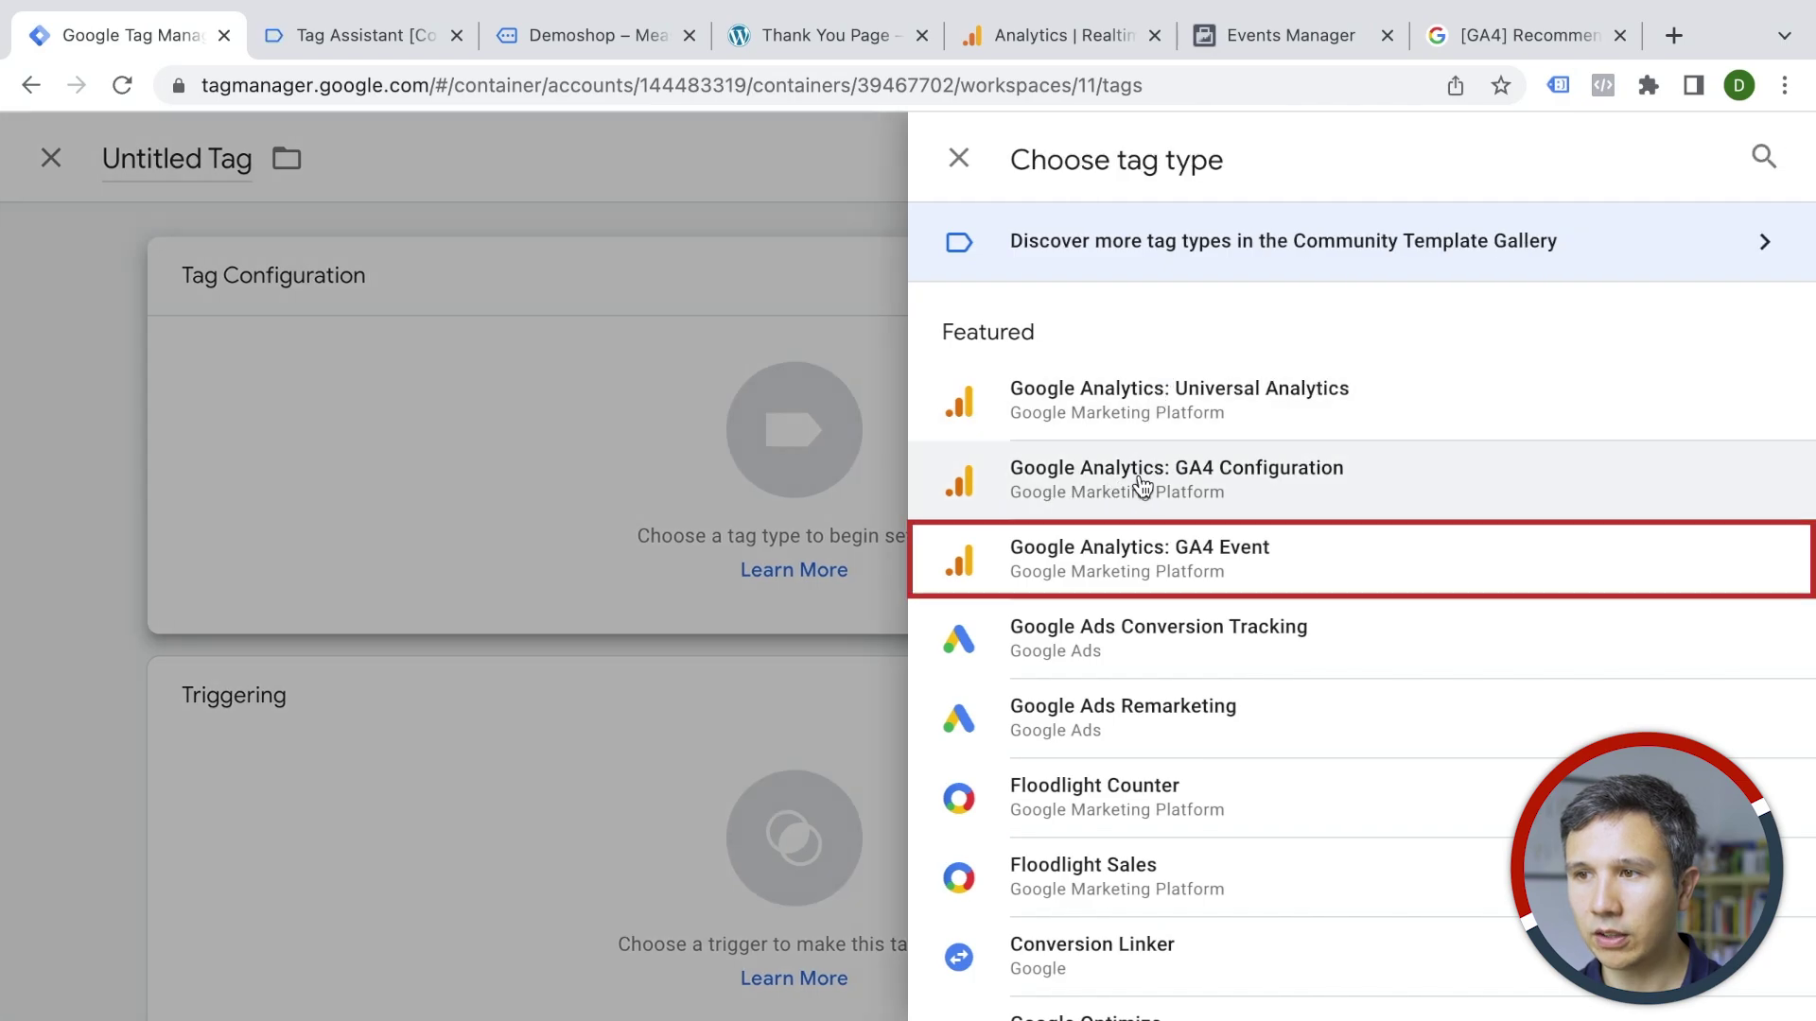
pyautogui.click(1128, 578)
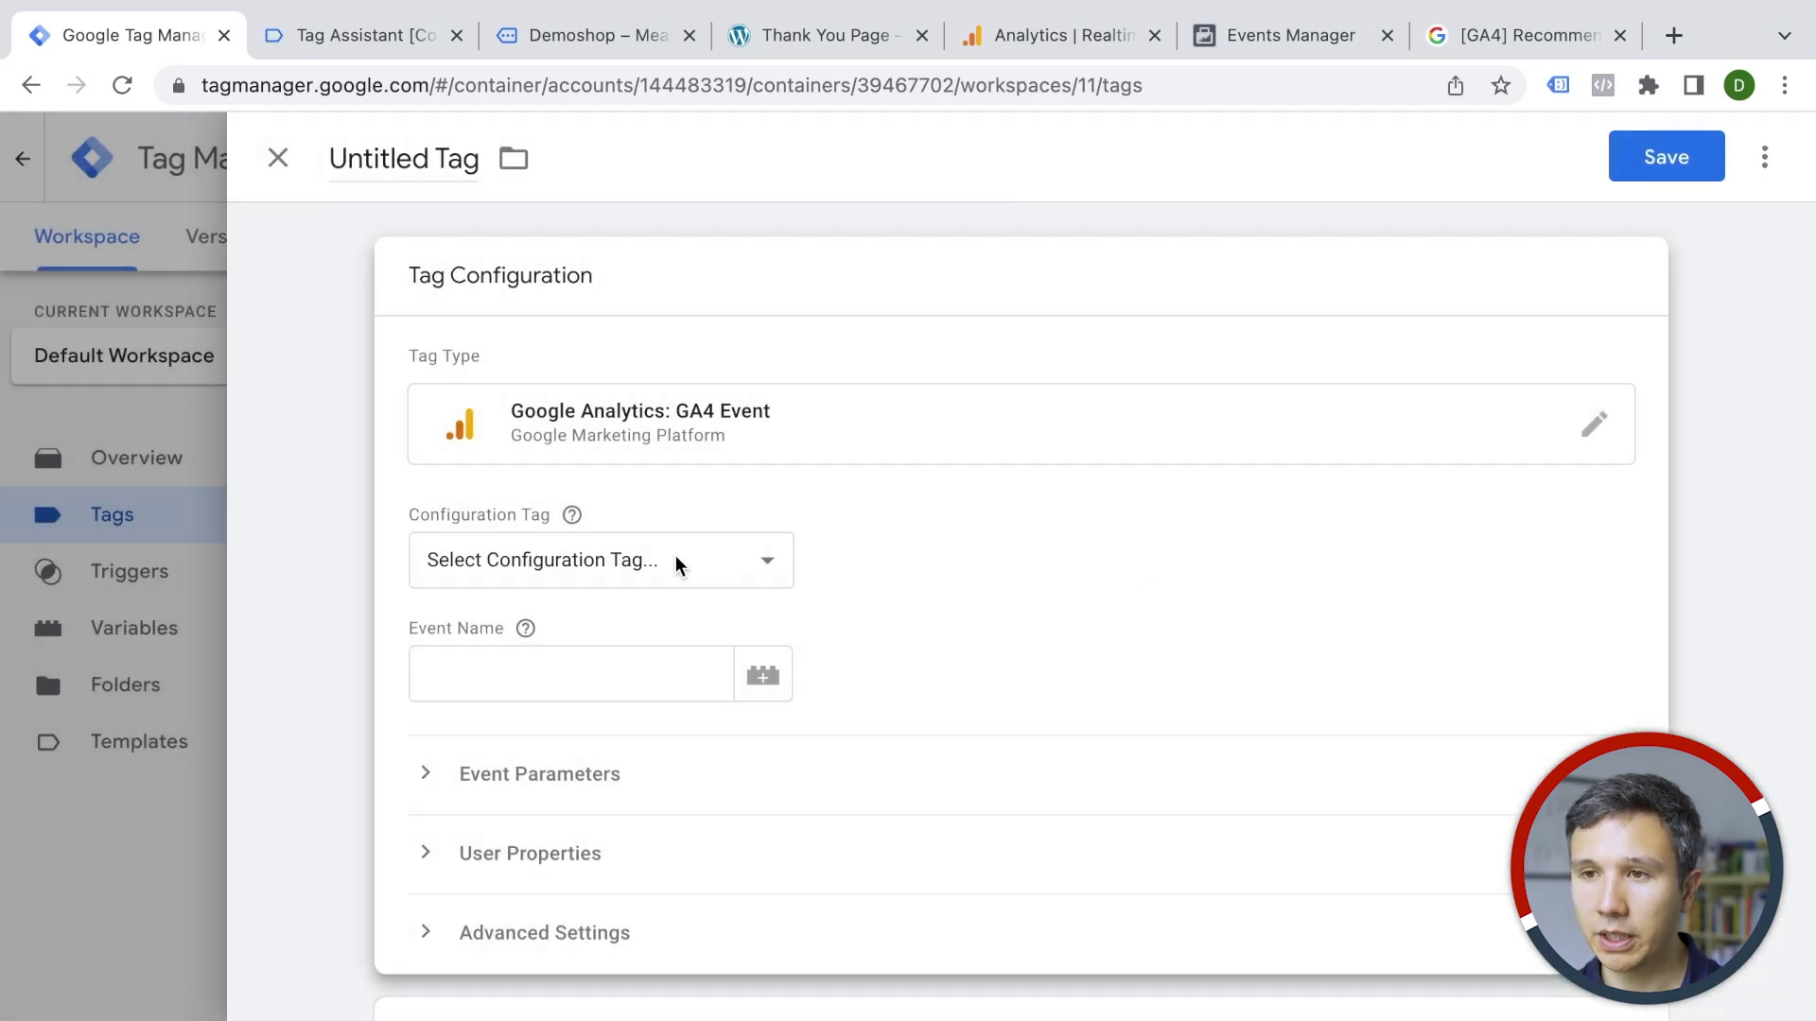
pyautogui.click(676, 565)
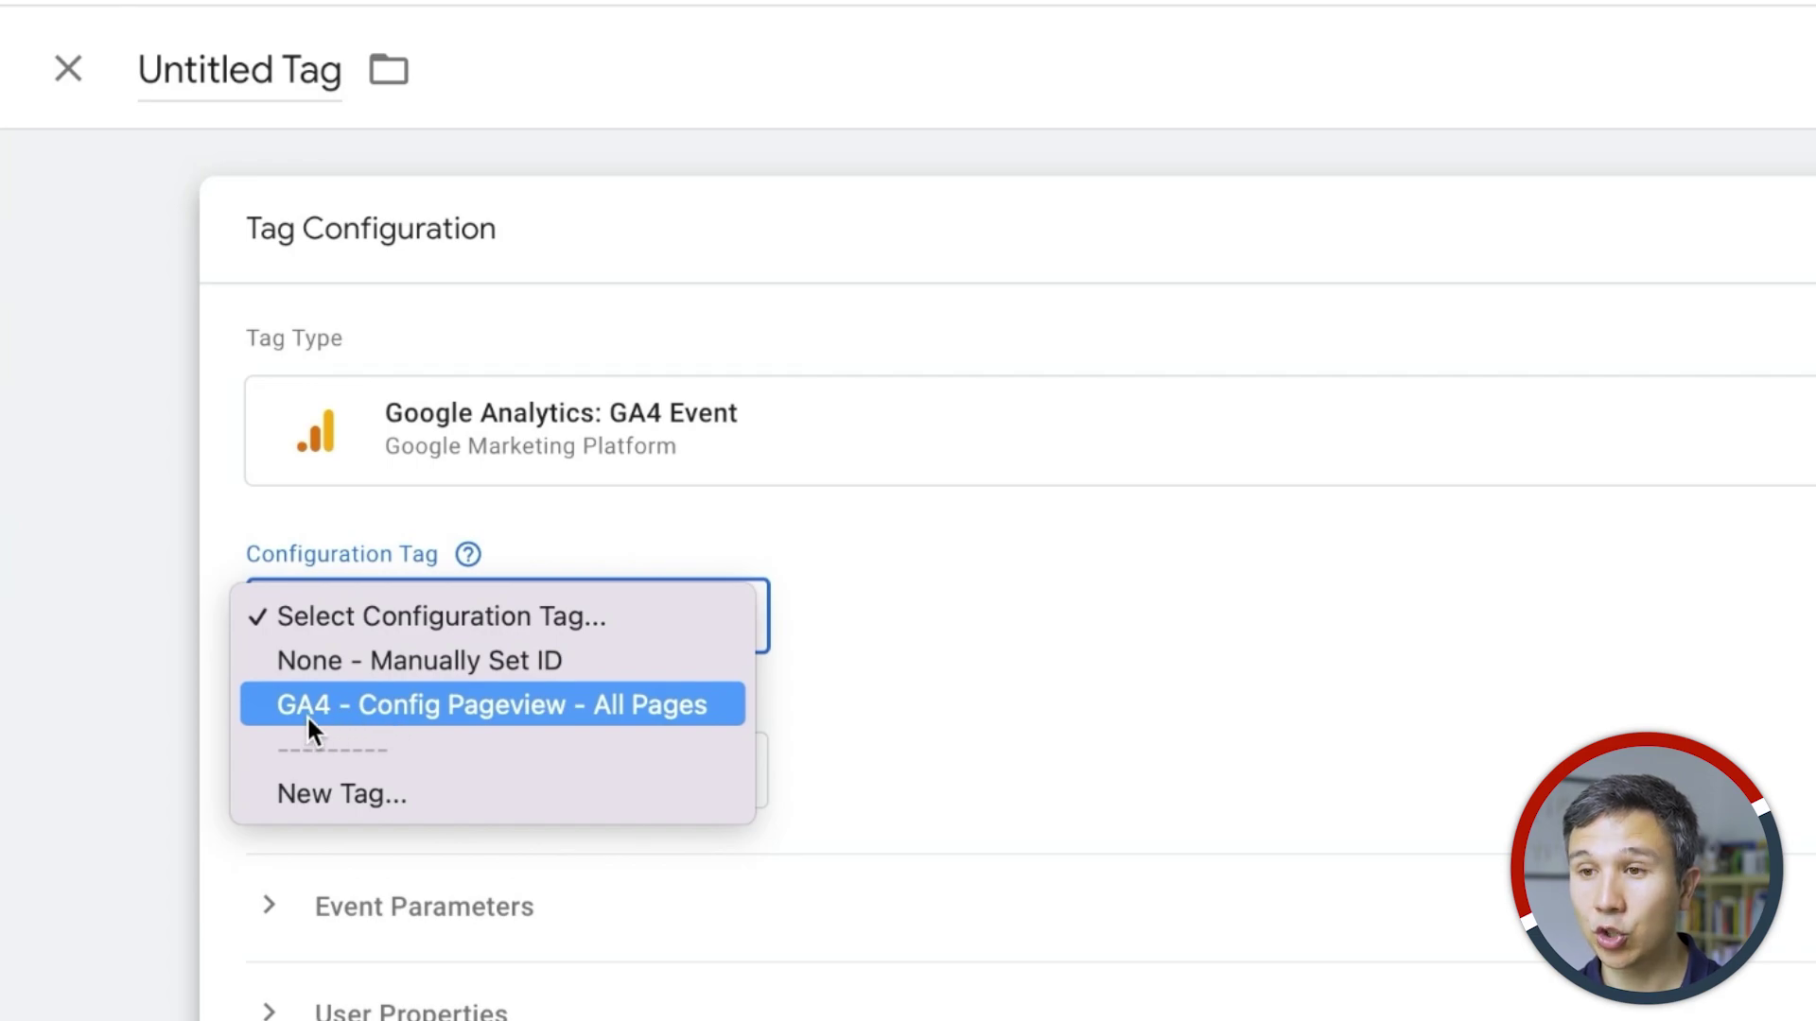
pyautogui.click(380, 709)
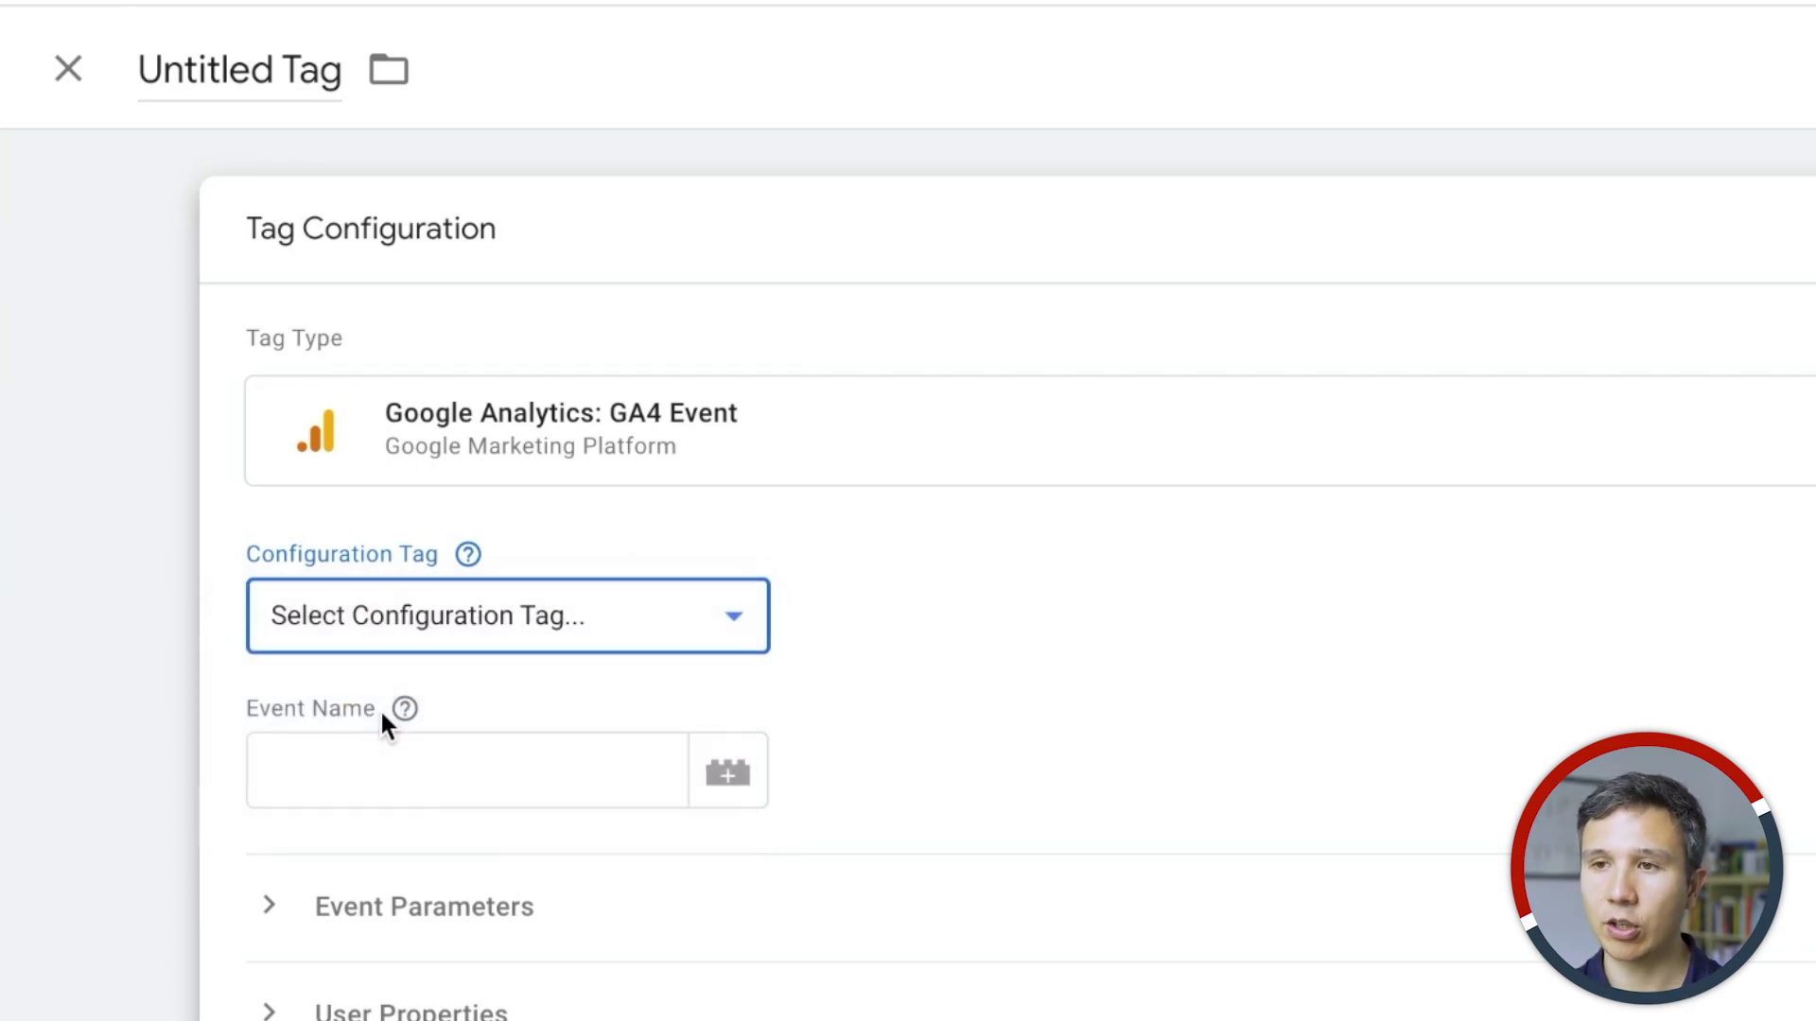
pyautogui.click(378, 708)
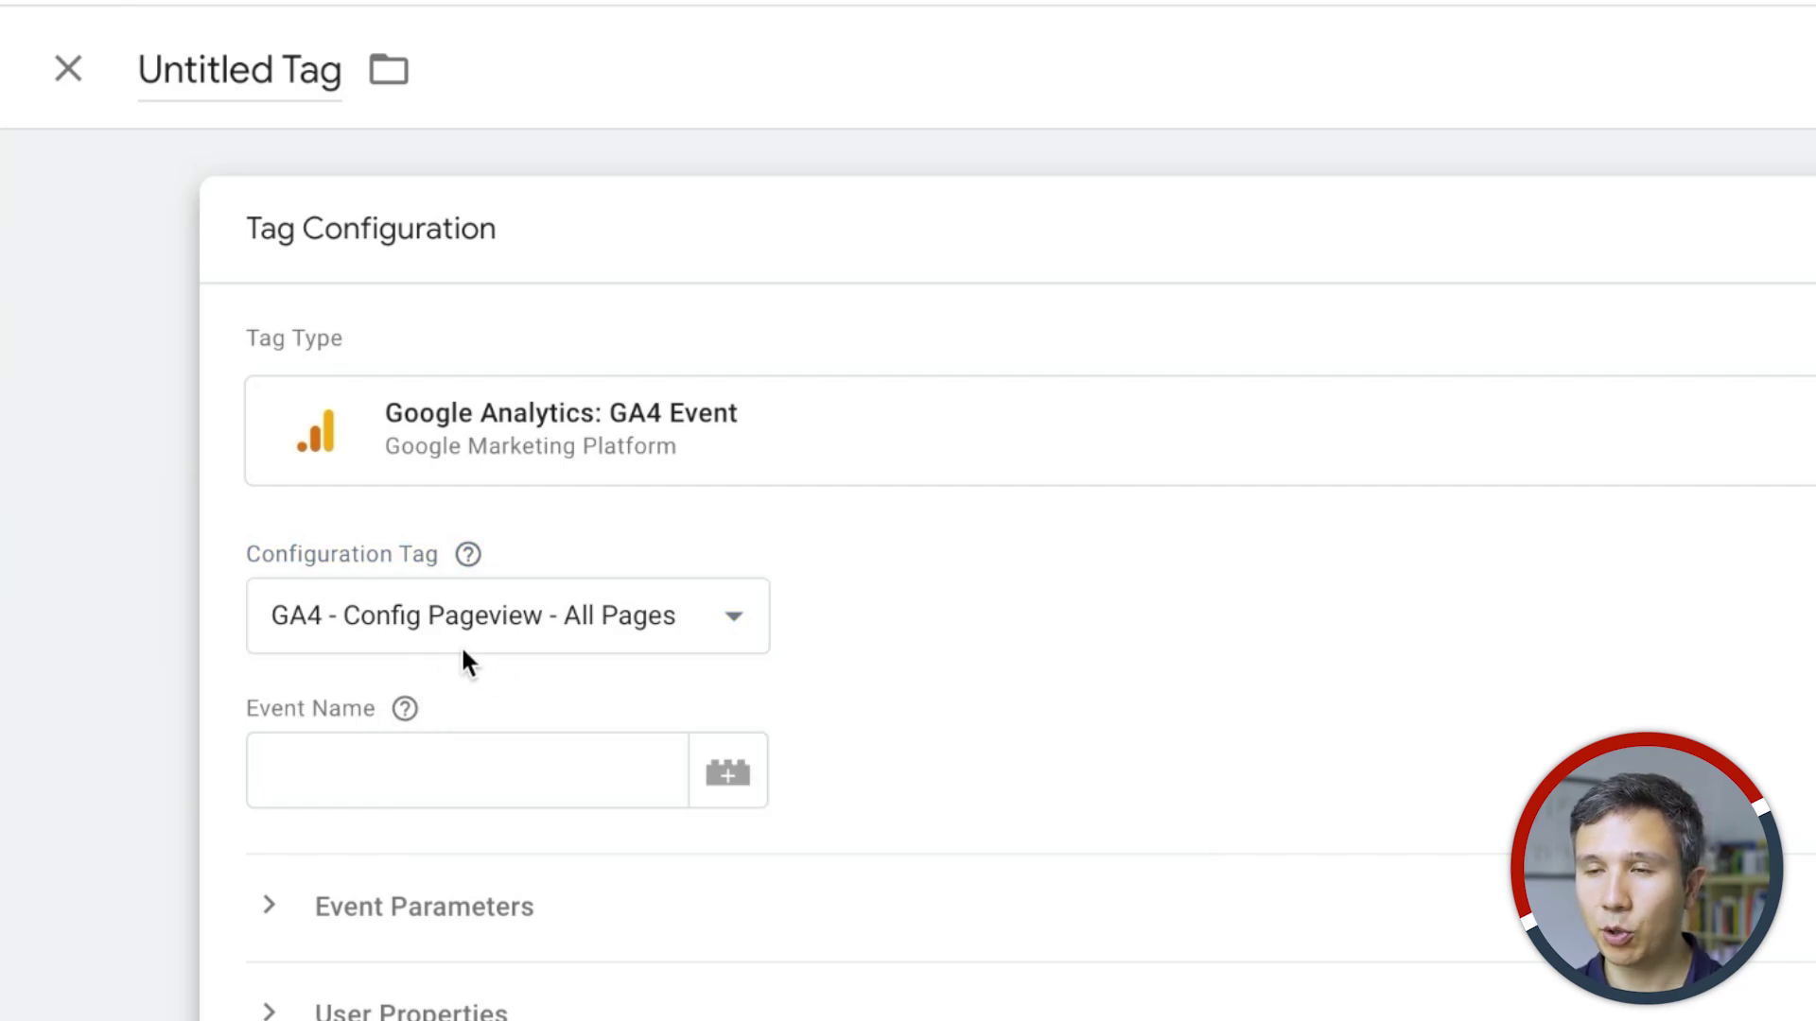
pyautogui.click(409, 795)
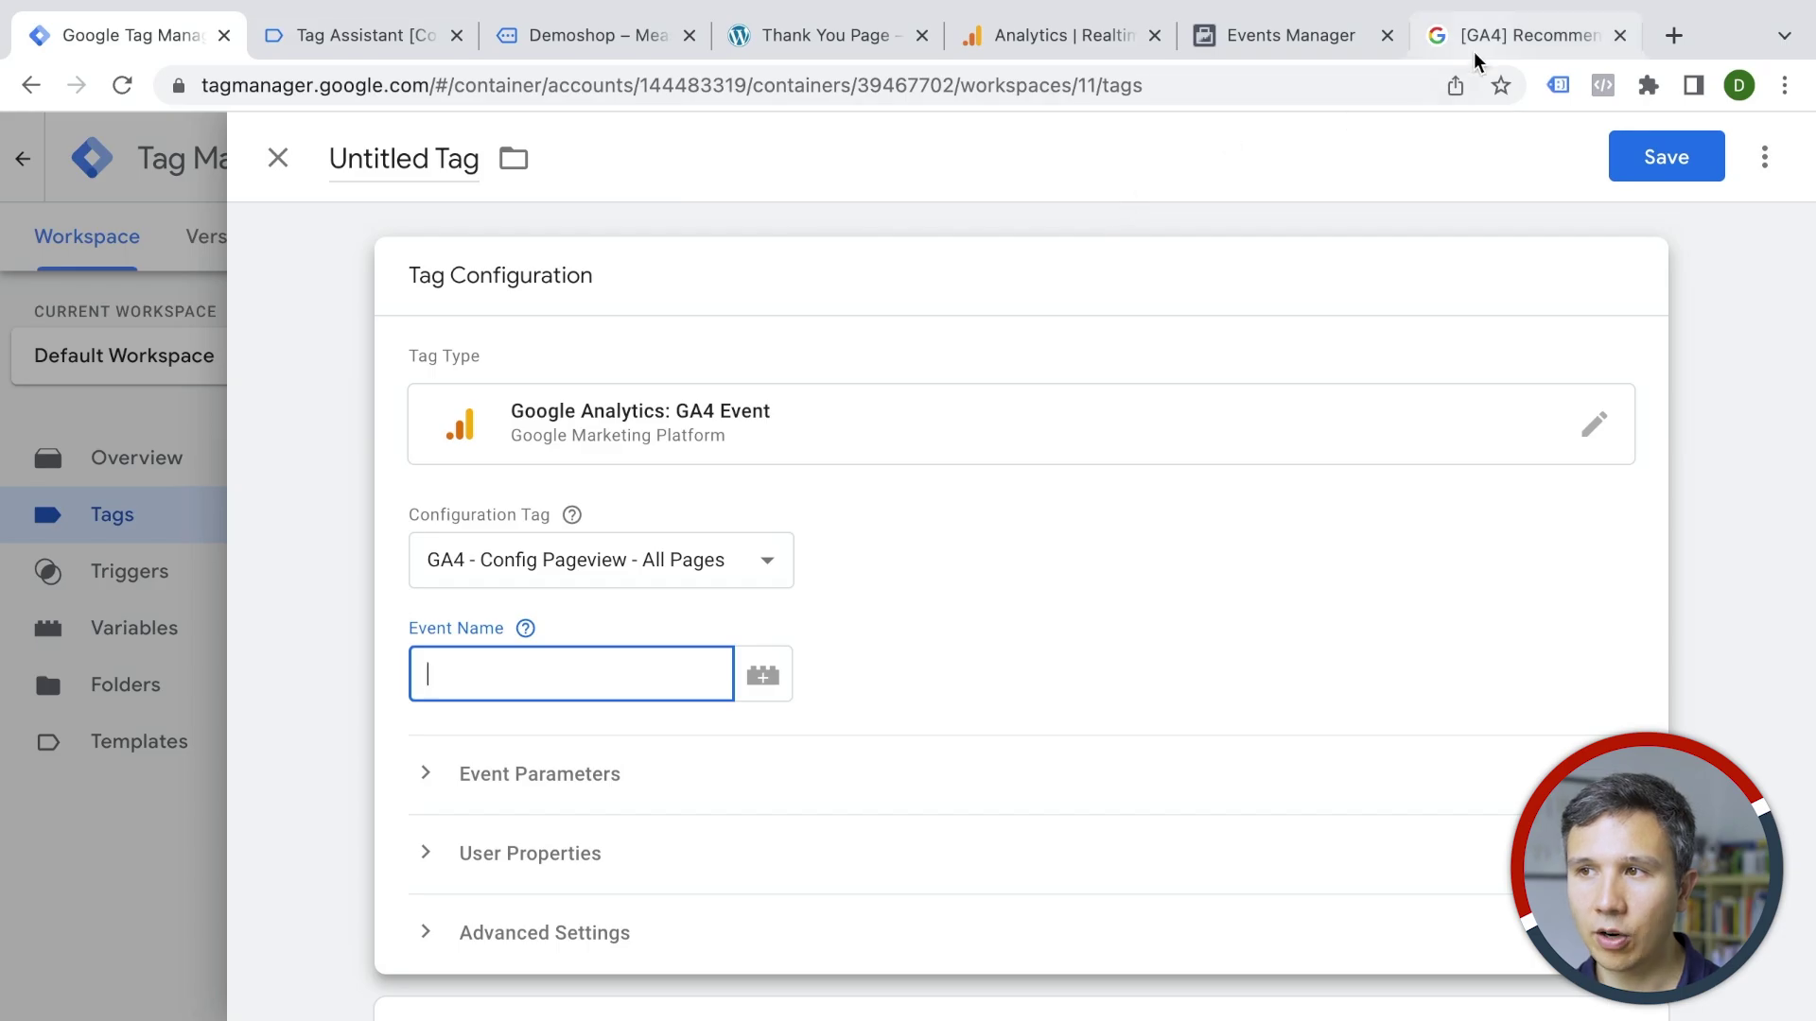
# Copy the add_to_cart event name from the GA4 recommended events help article
pyautogui.click(1474, 42)
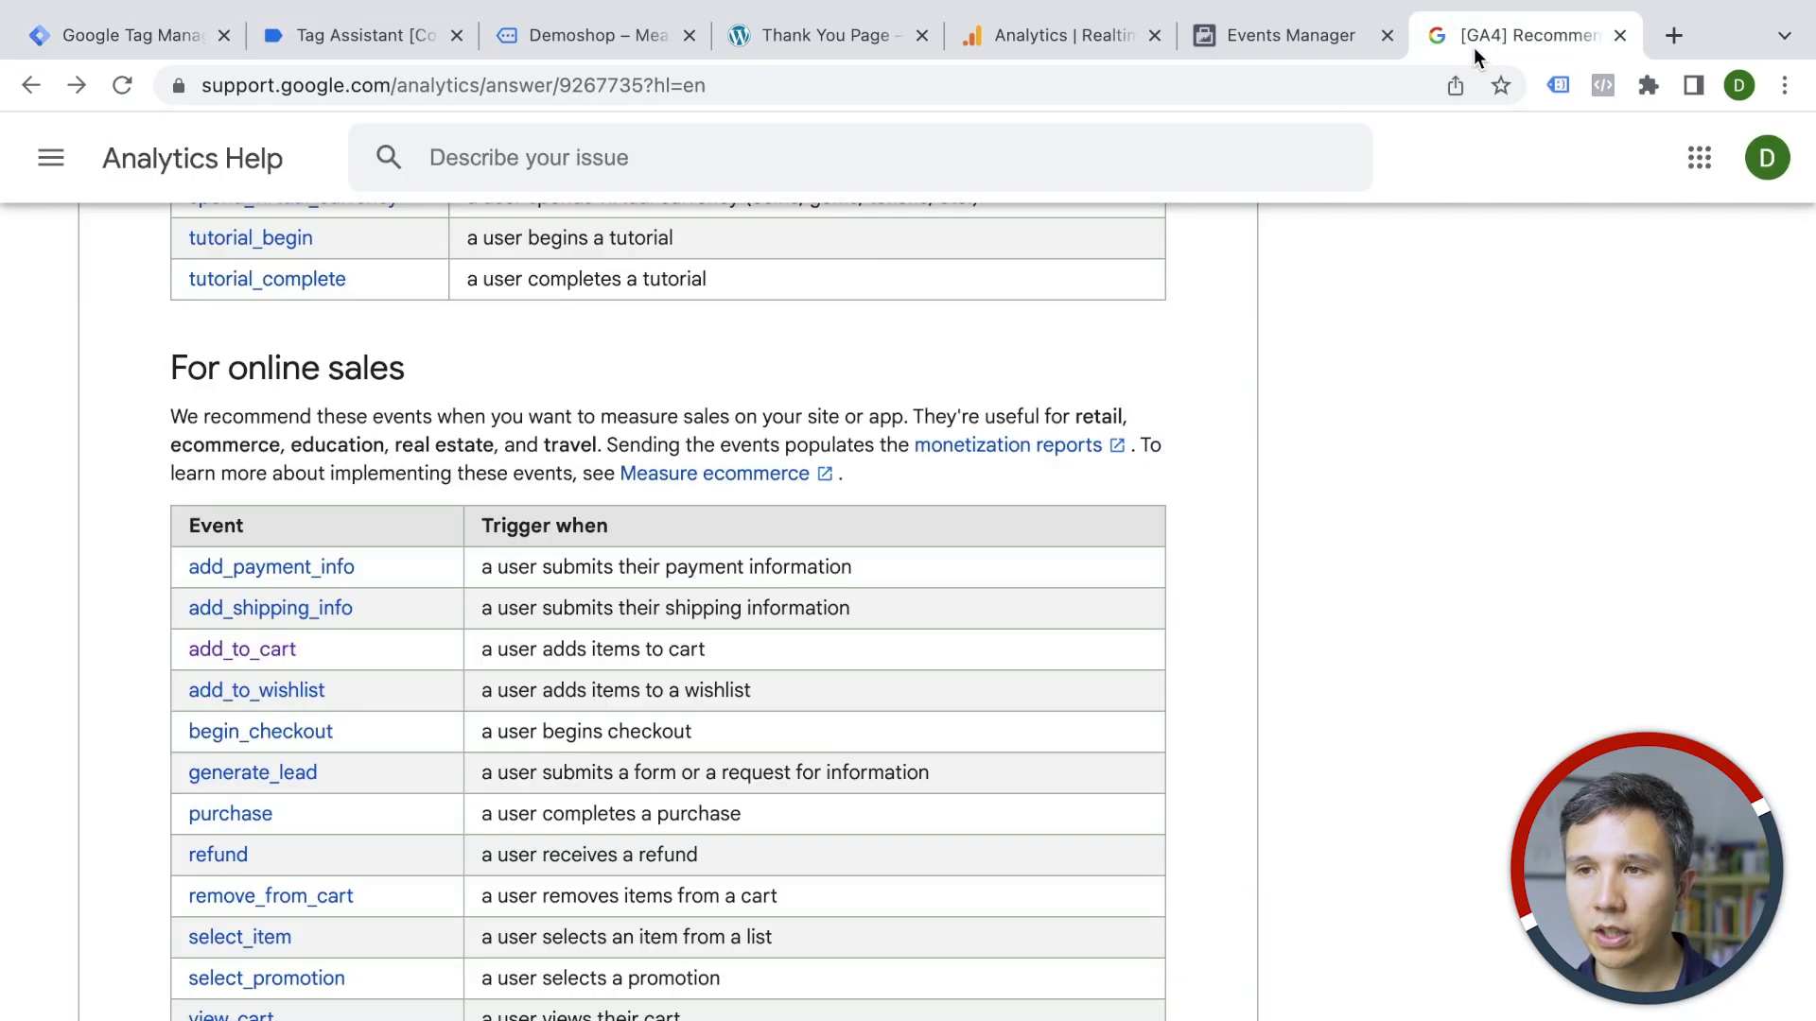
pyautogui.scroll(1, 560, 496)
pyautogui.scroll(5, 560, 495)
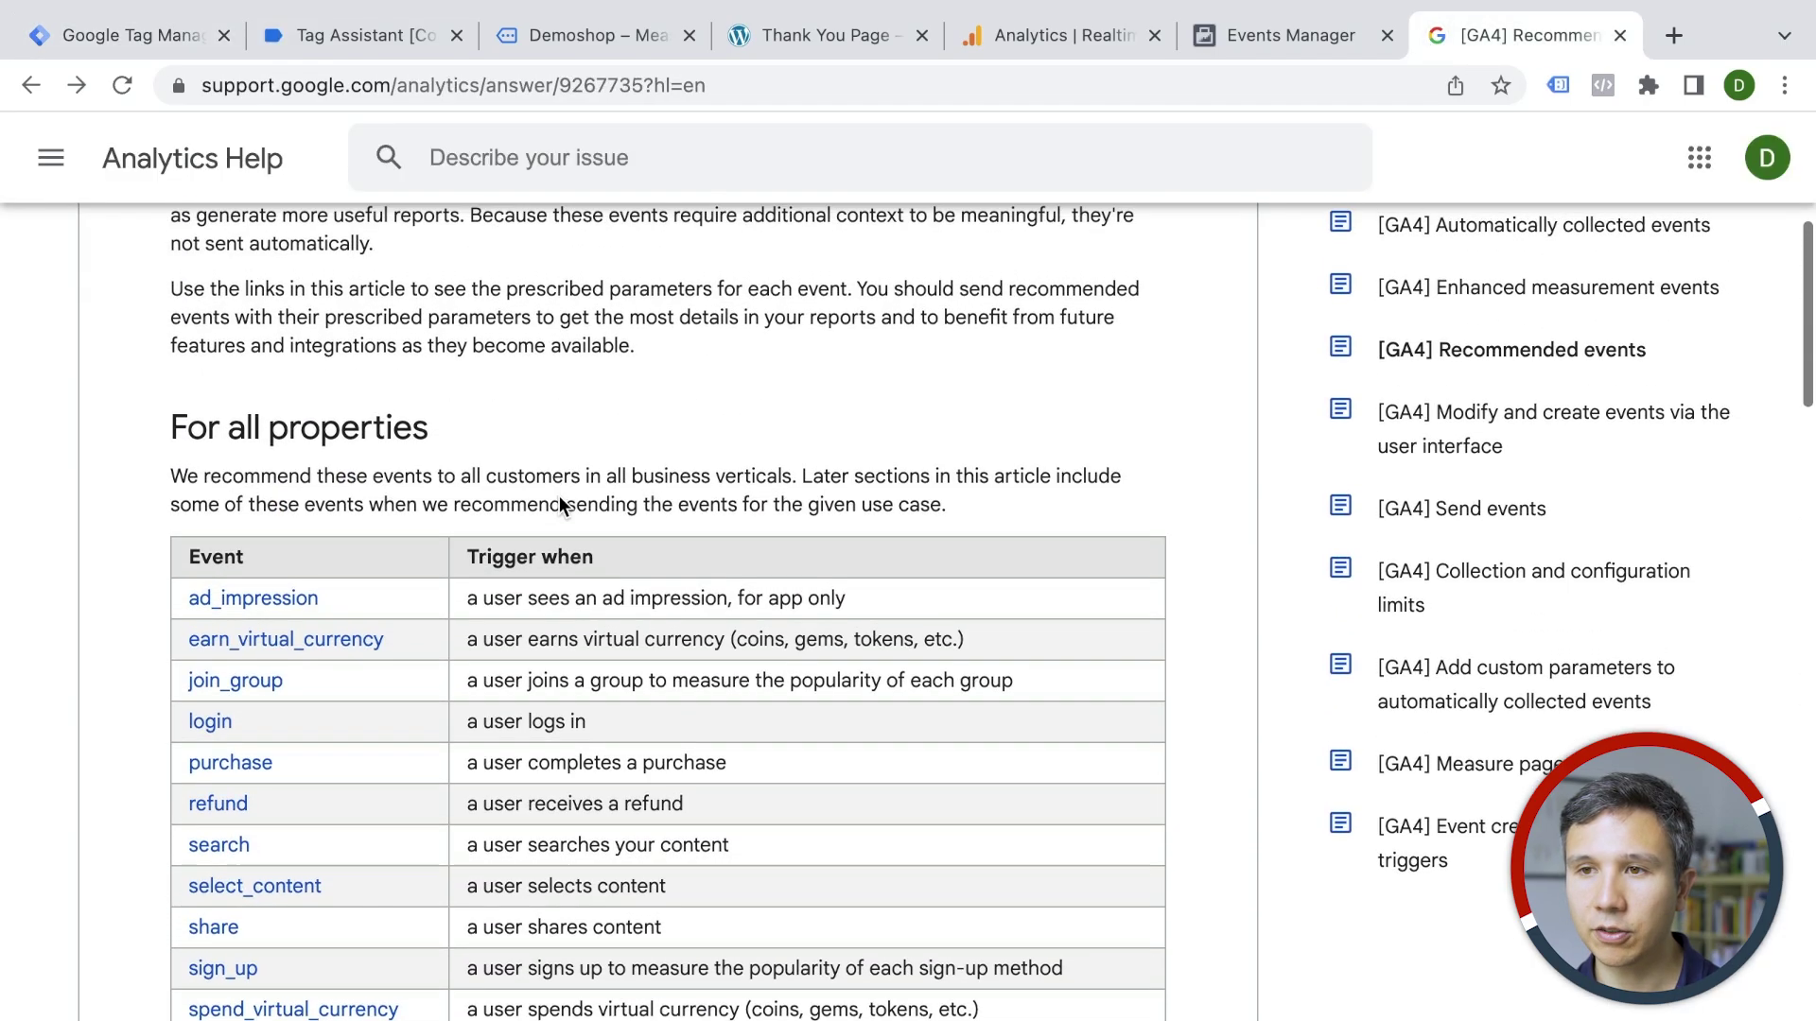
pyautogui.scroll(2, 559, 502)
pyautogui.scroll(-1, 559, 495)
pyautogui.scroll(-2, 559, 496)
pyautogui.scroll(-1, 559, 495)
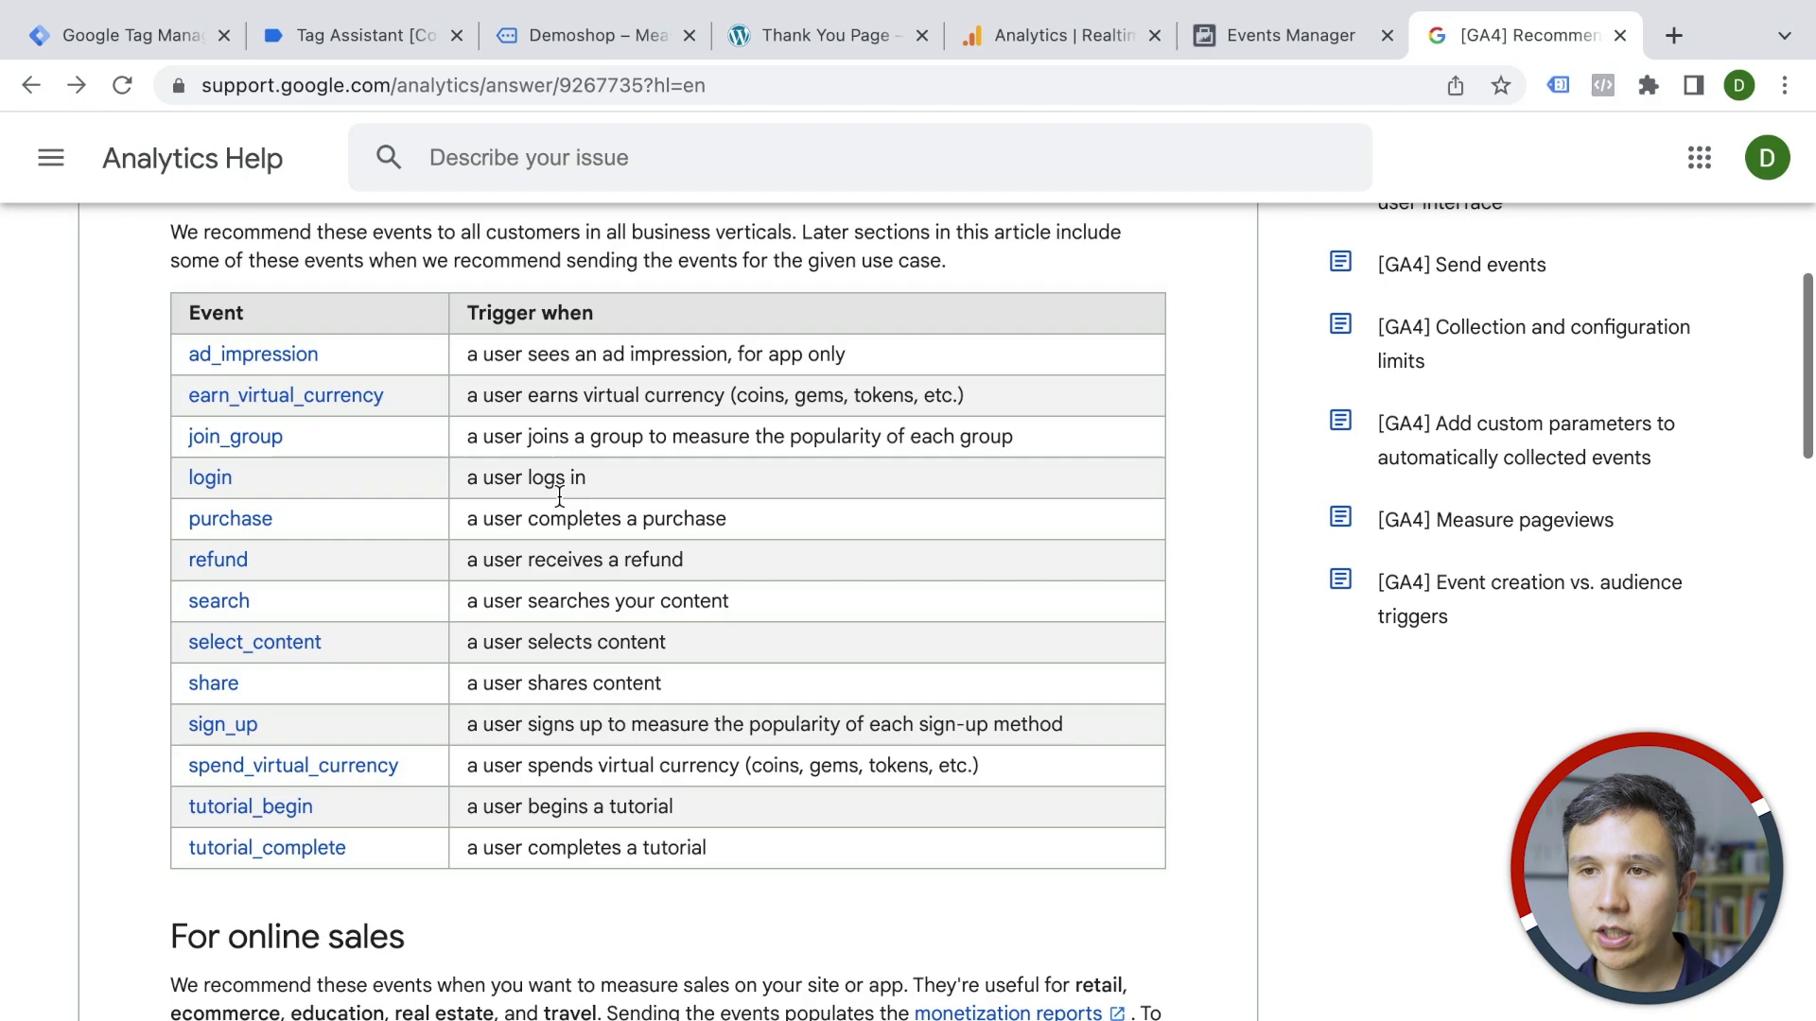
pyautogui.scroll(-1, 559, 496)
pyautogui.scroll(-1, 559, 495)
pyautogui.scroll(-1, 558, 494)
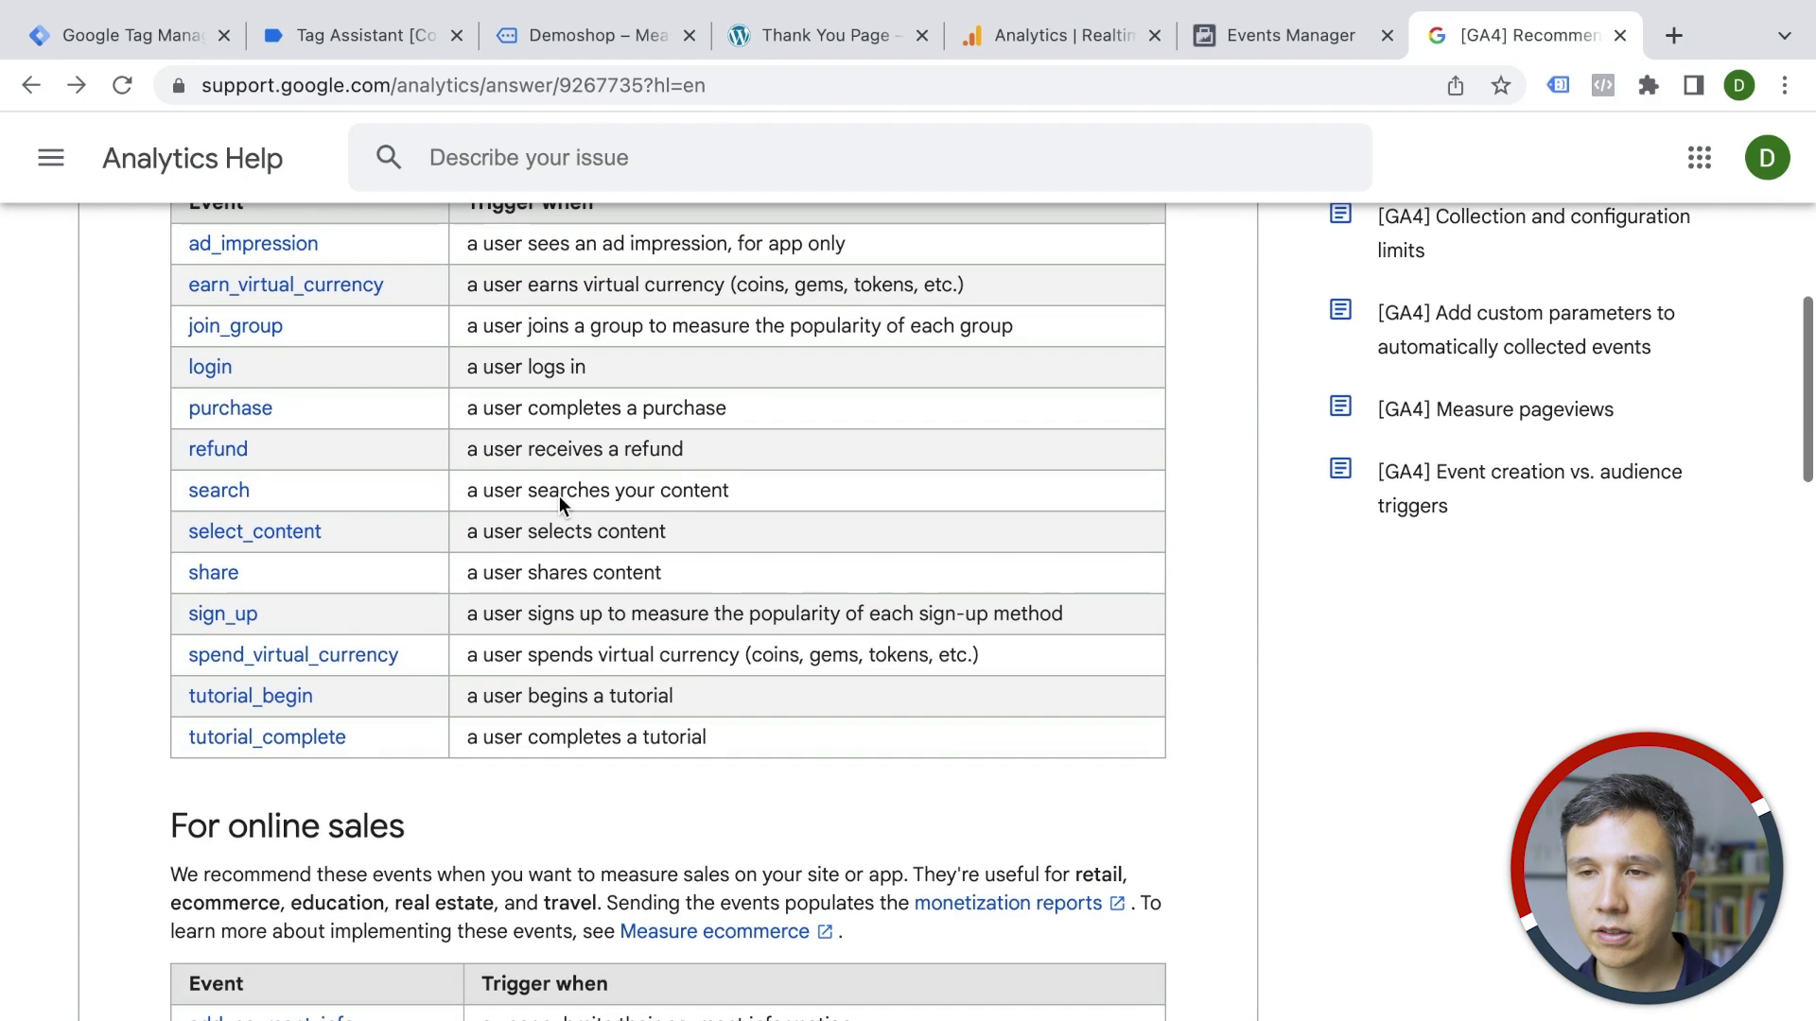
pyautogui.scroll(-2, 559, 496)
pyautogui.scroll(-3, 559, 495)
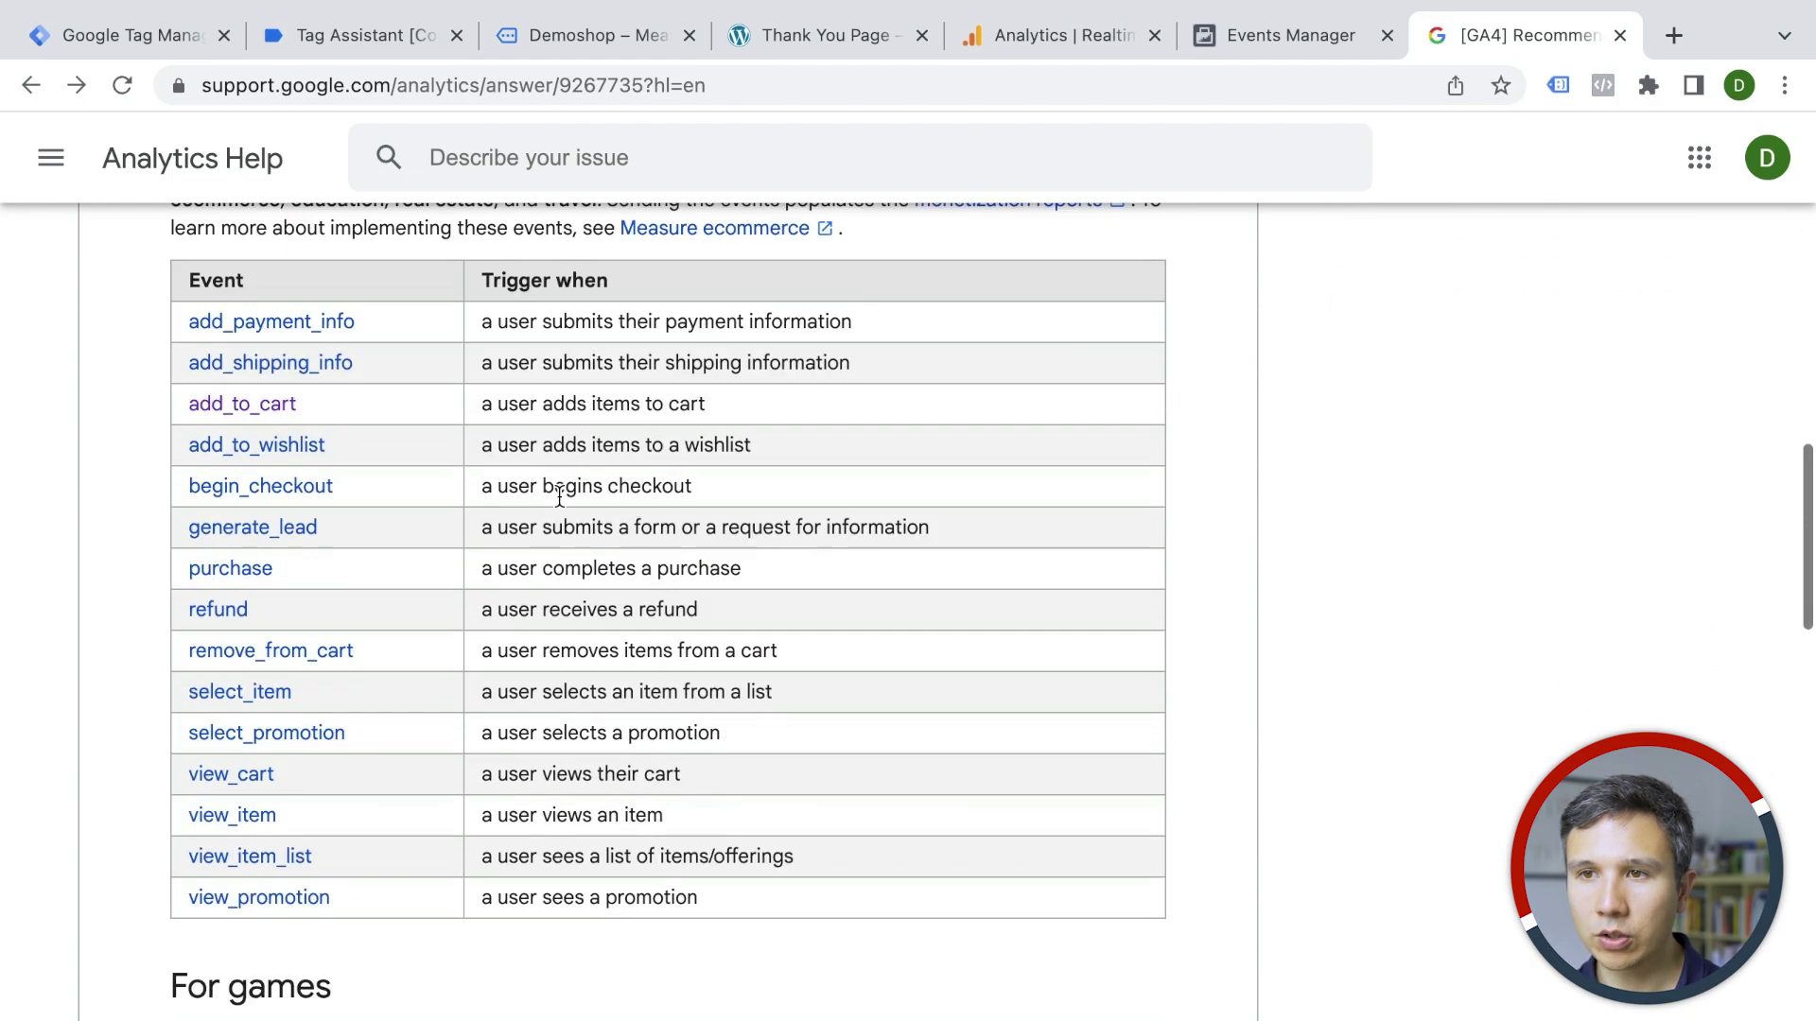
pyautogui.scroll(-2, 559, 494)
pyautogui.scroll(-1, 242, 334)
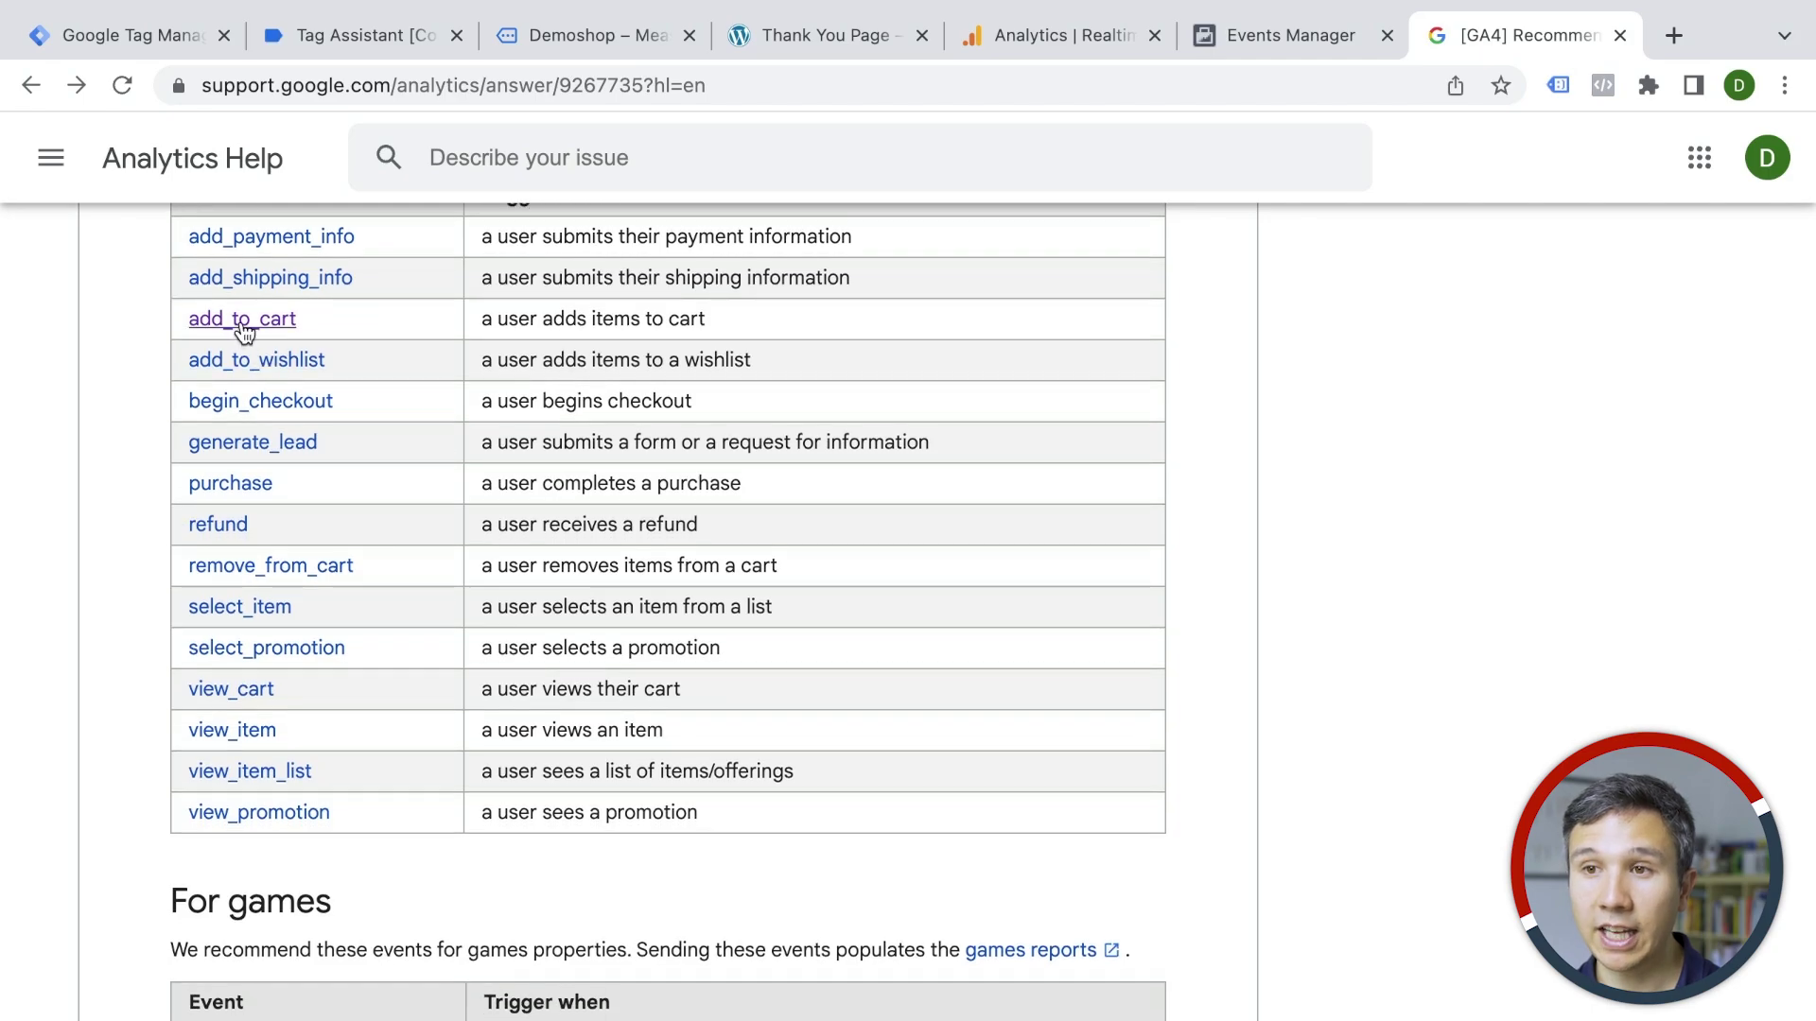
pyautogui.moveTo(316, 321)
pyautogui.mouseDown()
pyautogui.moveTo(164, 321)
pyautogui.moveTo(191, 322)
pyautogui.mouseUp()
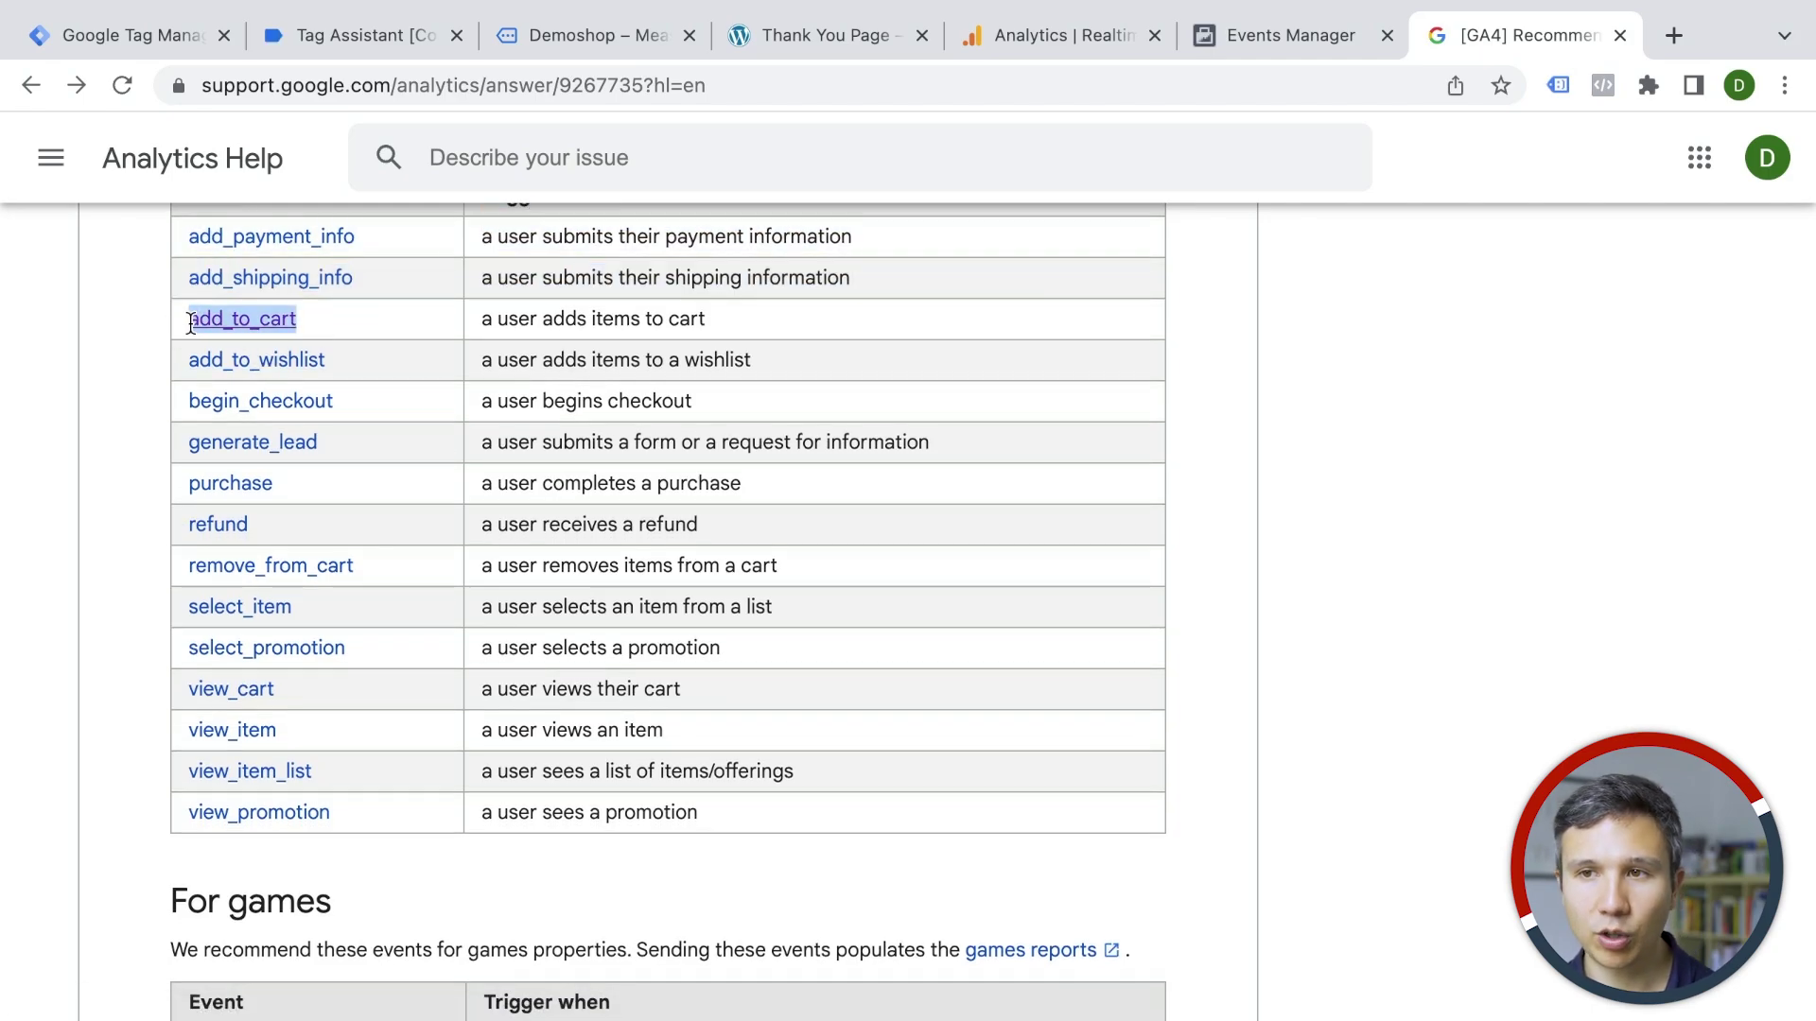
pyautogui.hotkey('ctrl', 'c')
# Set the event name to add_to_cart and rename the tag 'GA4 - Event - Add to cart'
pyautogui.click(142, 34)
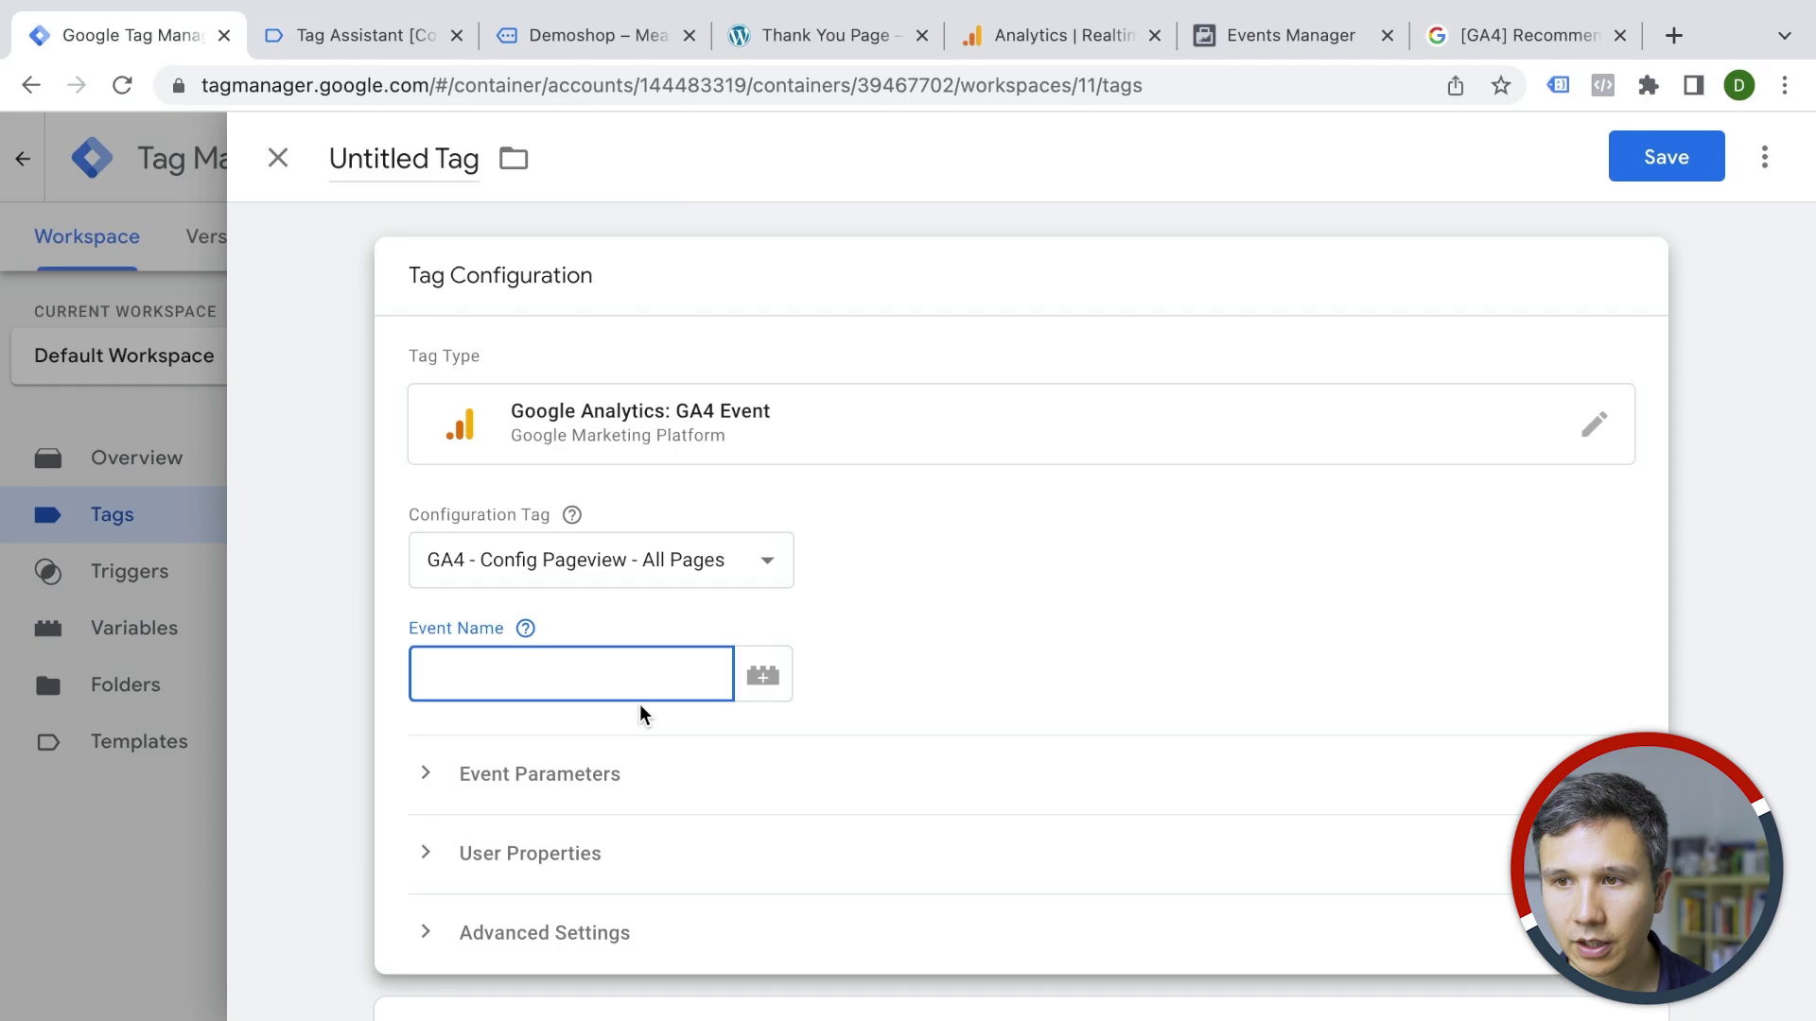
pyautogui.hotkey('ctrl', 'v')
pyautogui.click(404, 157)
pyautogui.write('GA')
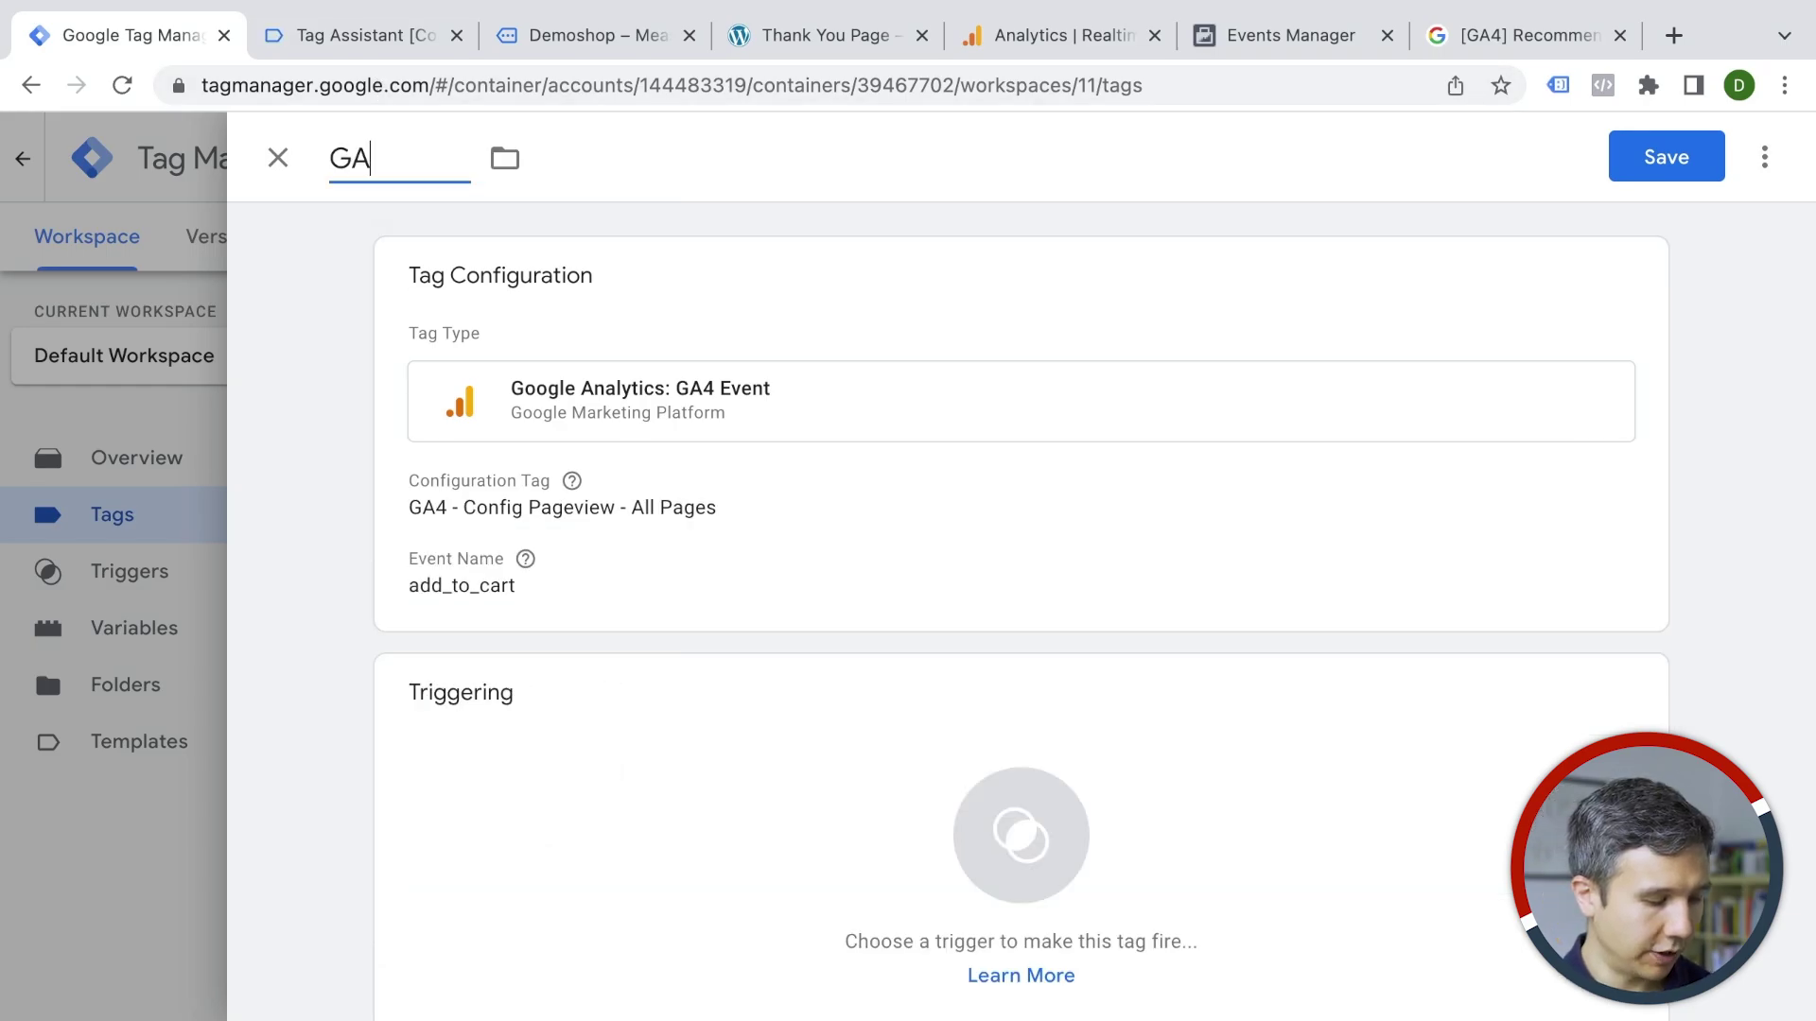
pyautogui.write('4 - Event -')
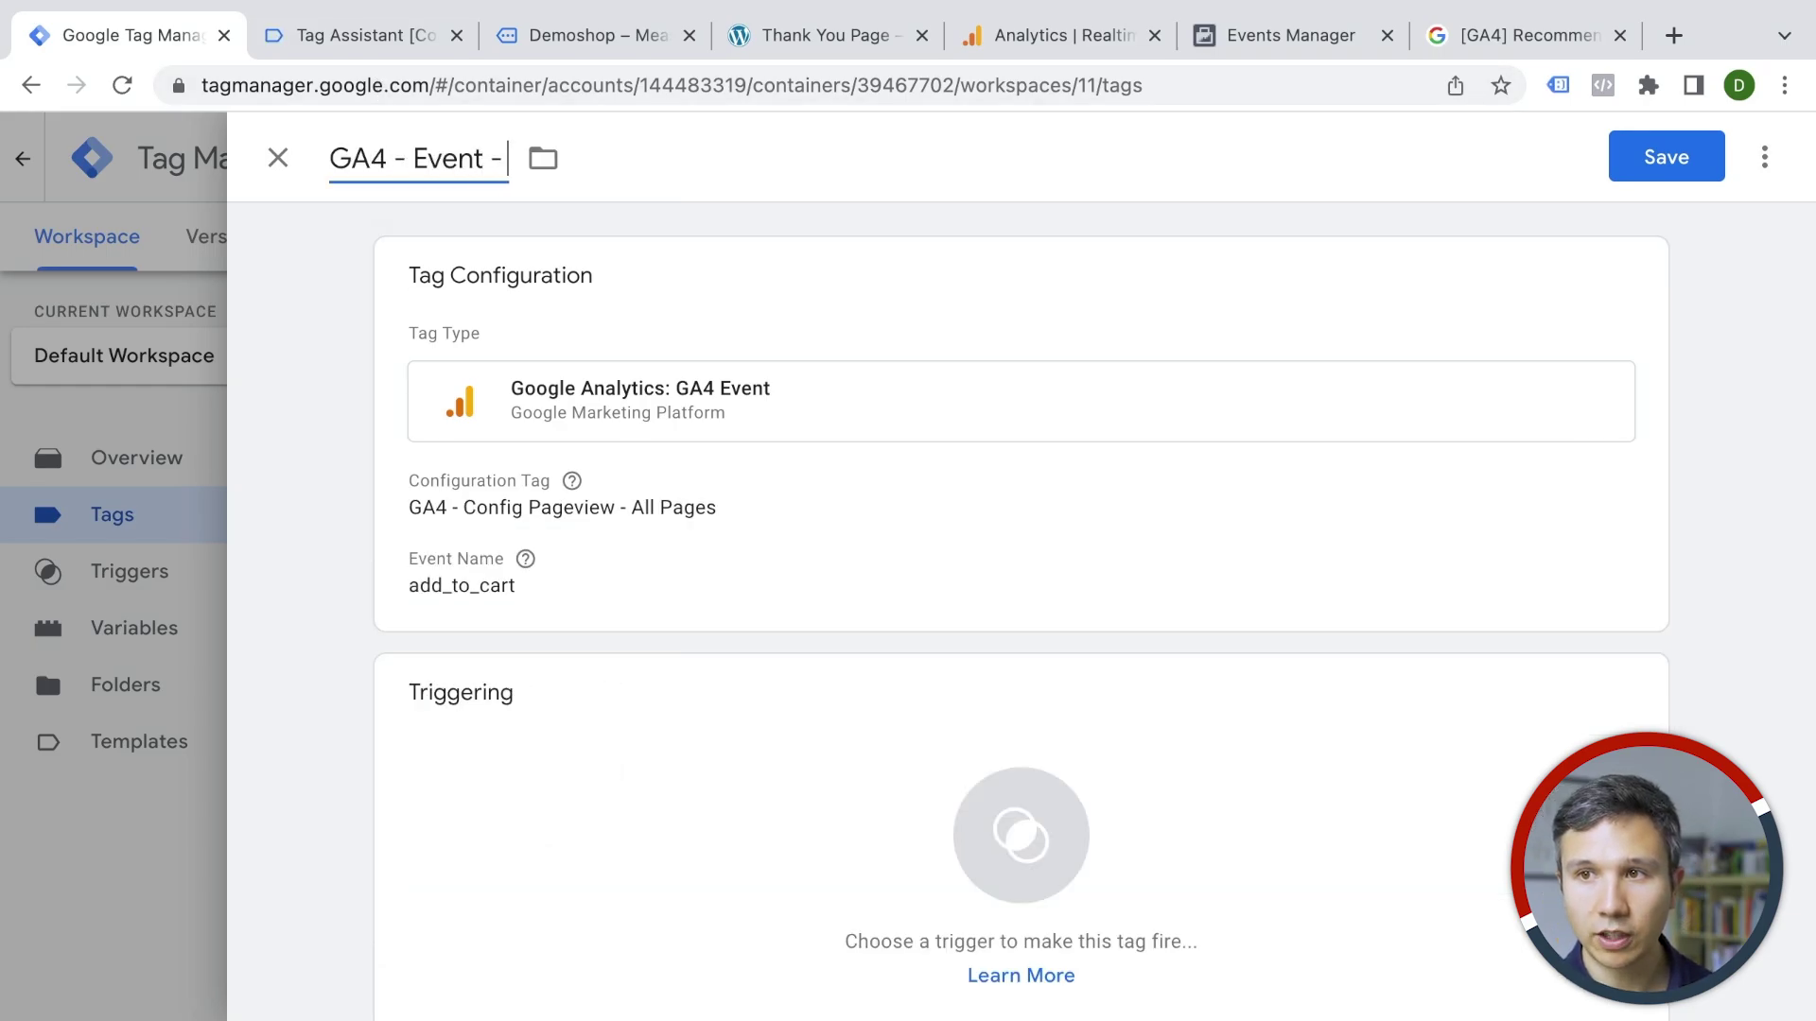
pyautogui.write(' Add to cart')
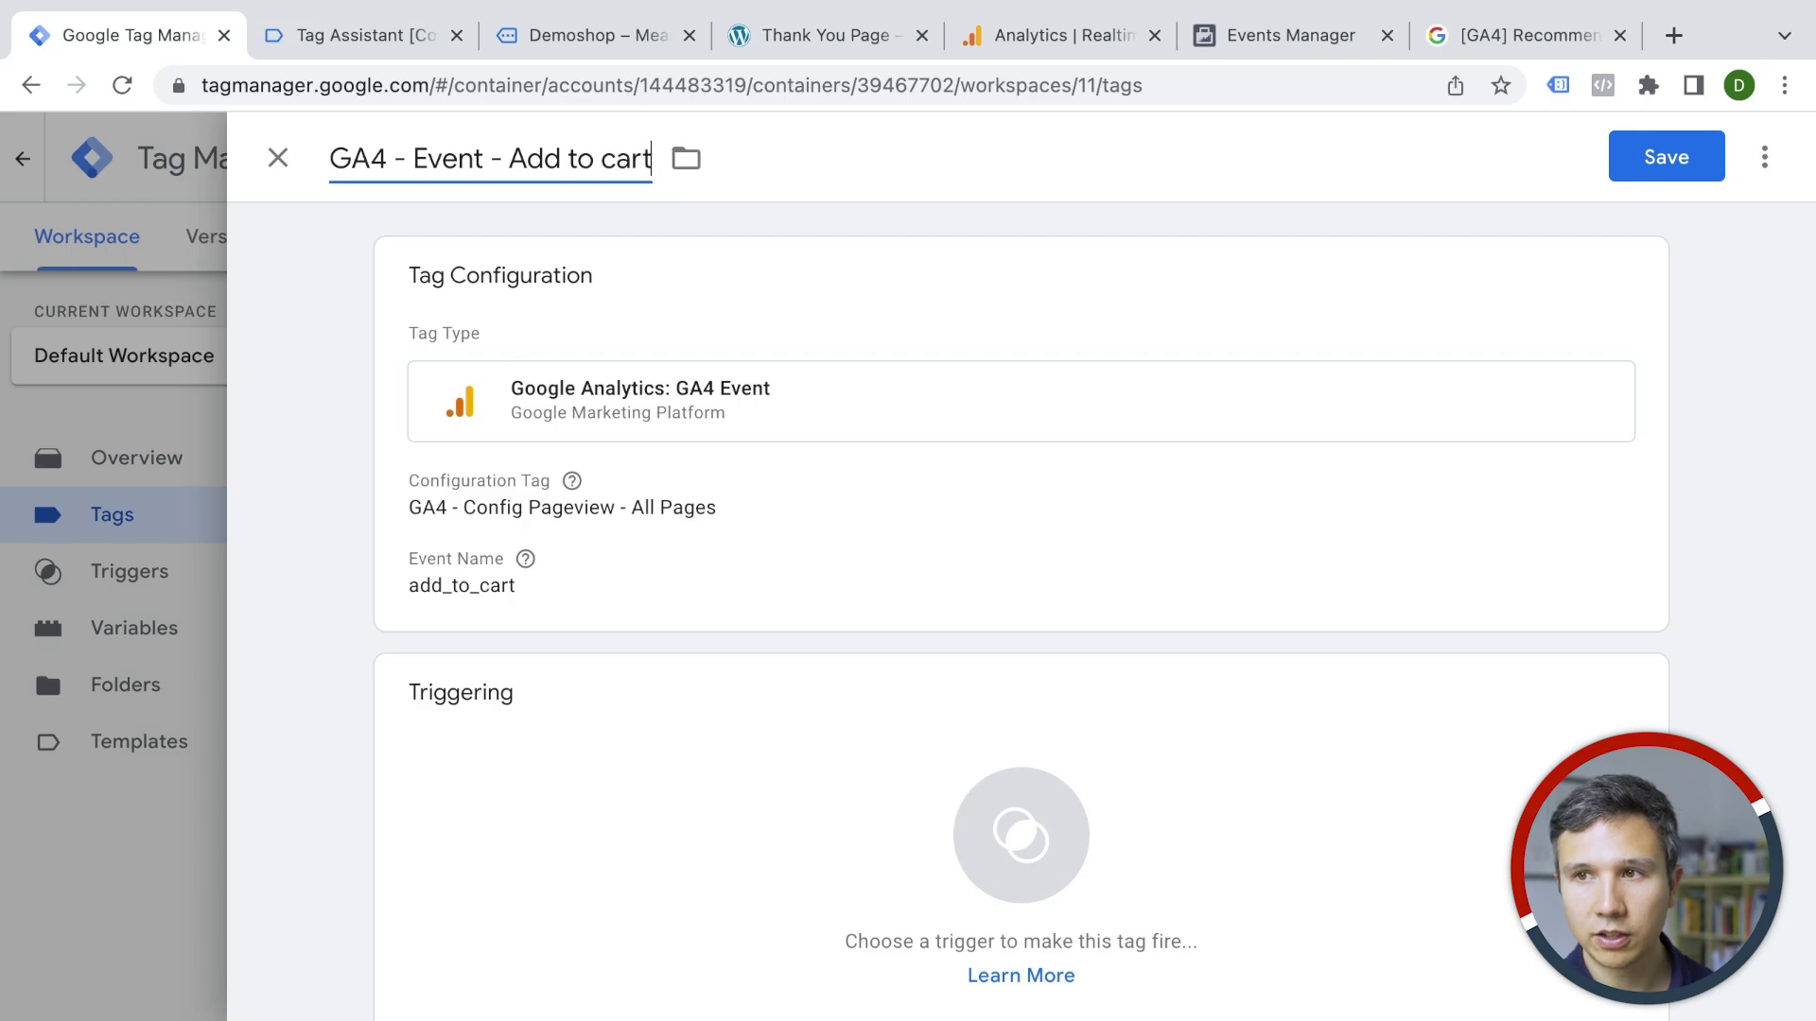
# Fire the tag on the 'click - add to cart' trigger and save it
pyautogui.click(583, 798)
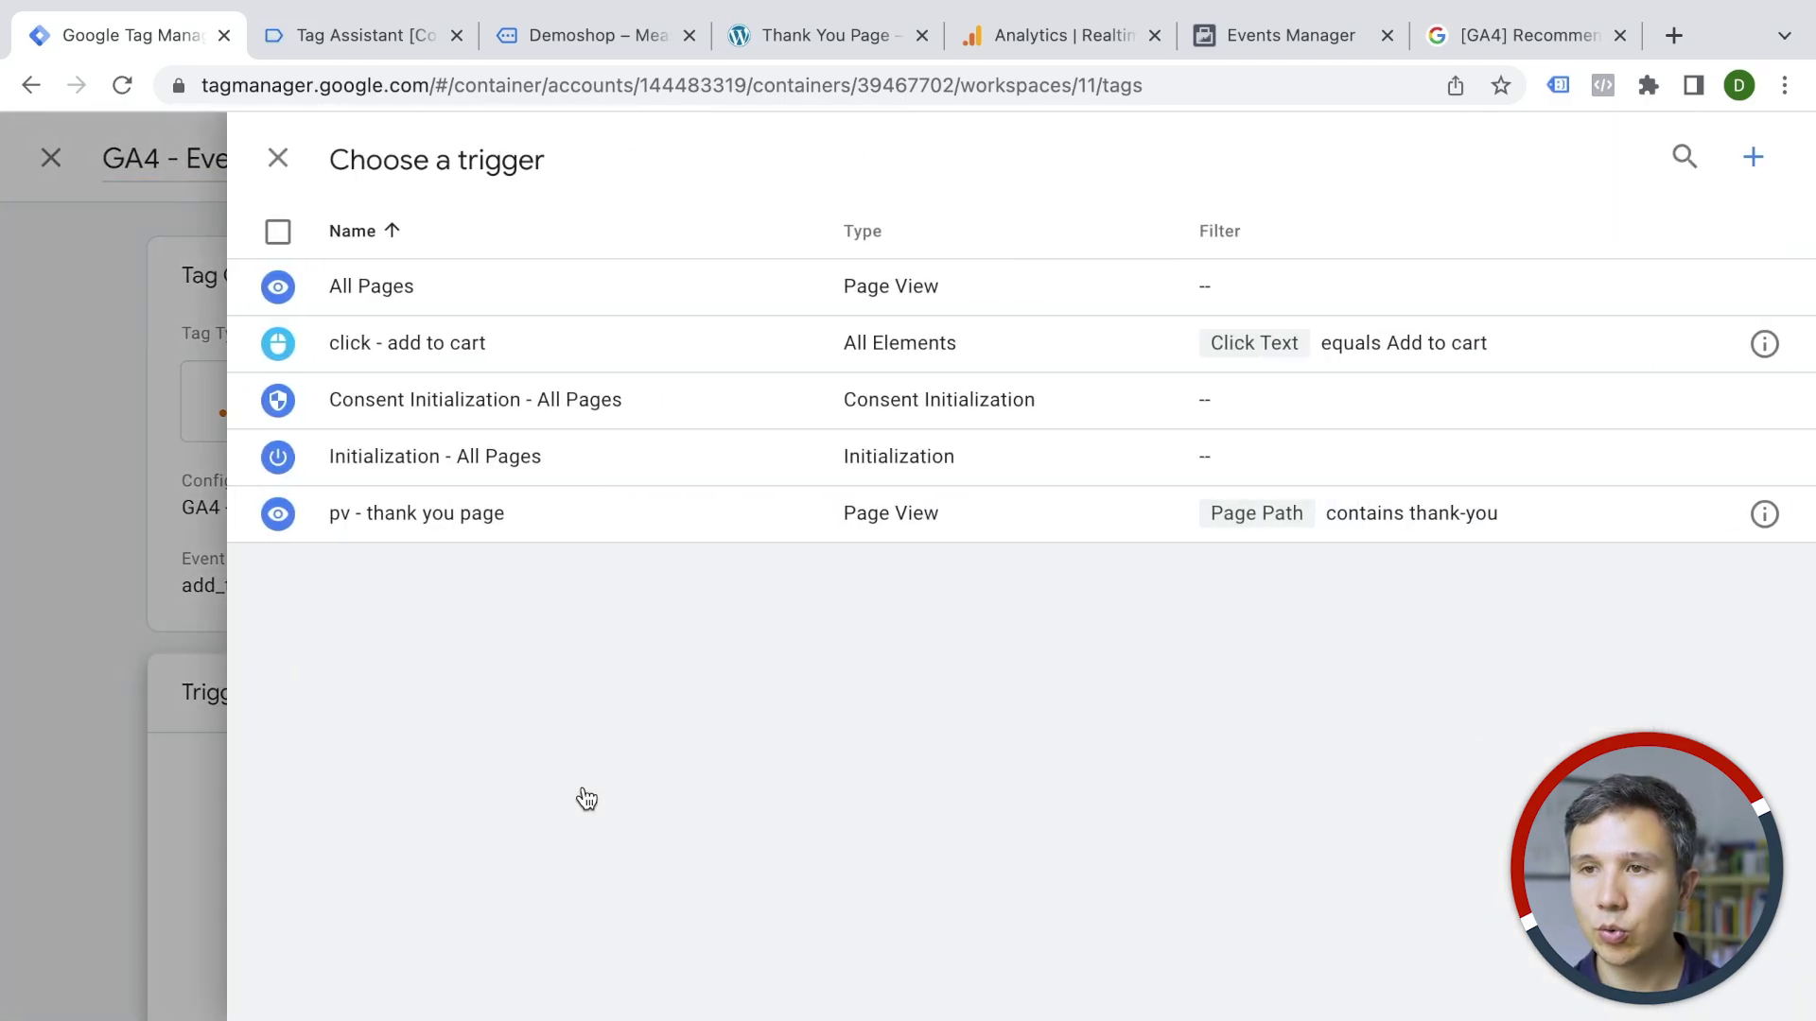
pyautogui.click(279, 345)
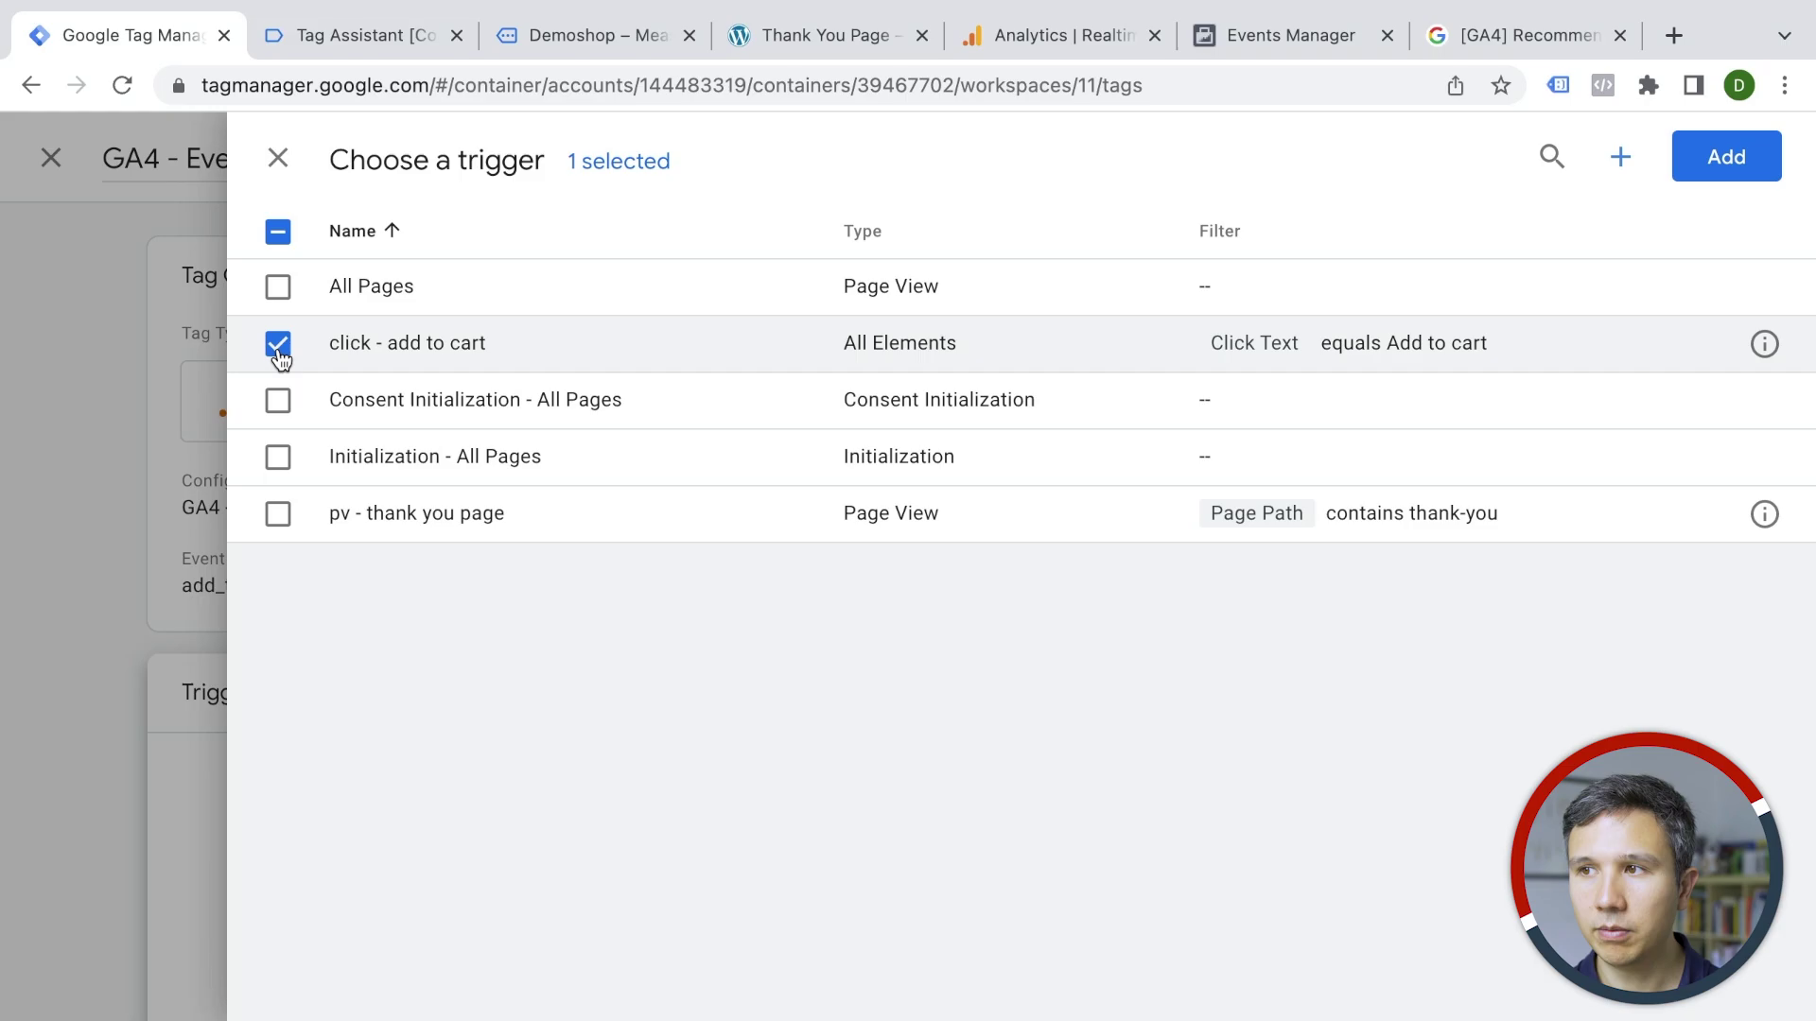
pyautogui.click(1678, 159)
pyautogui.click(1688, 161)
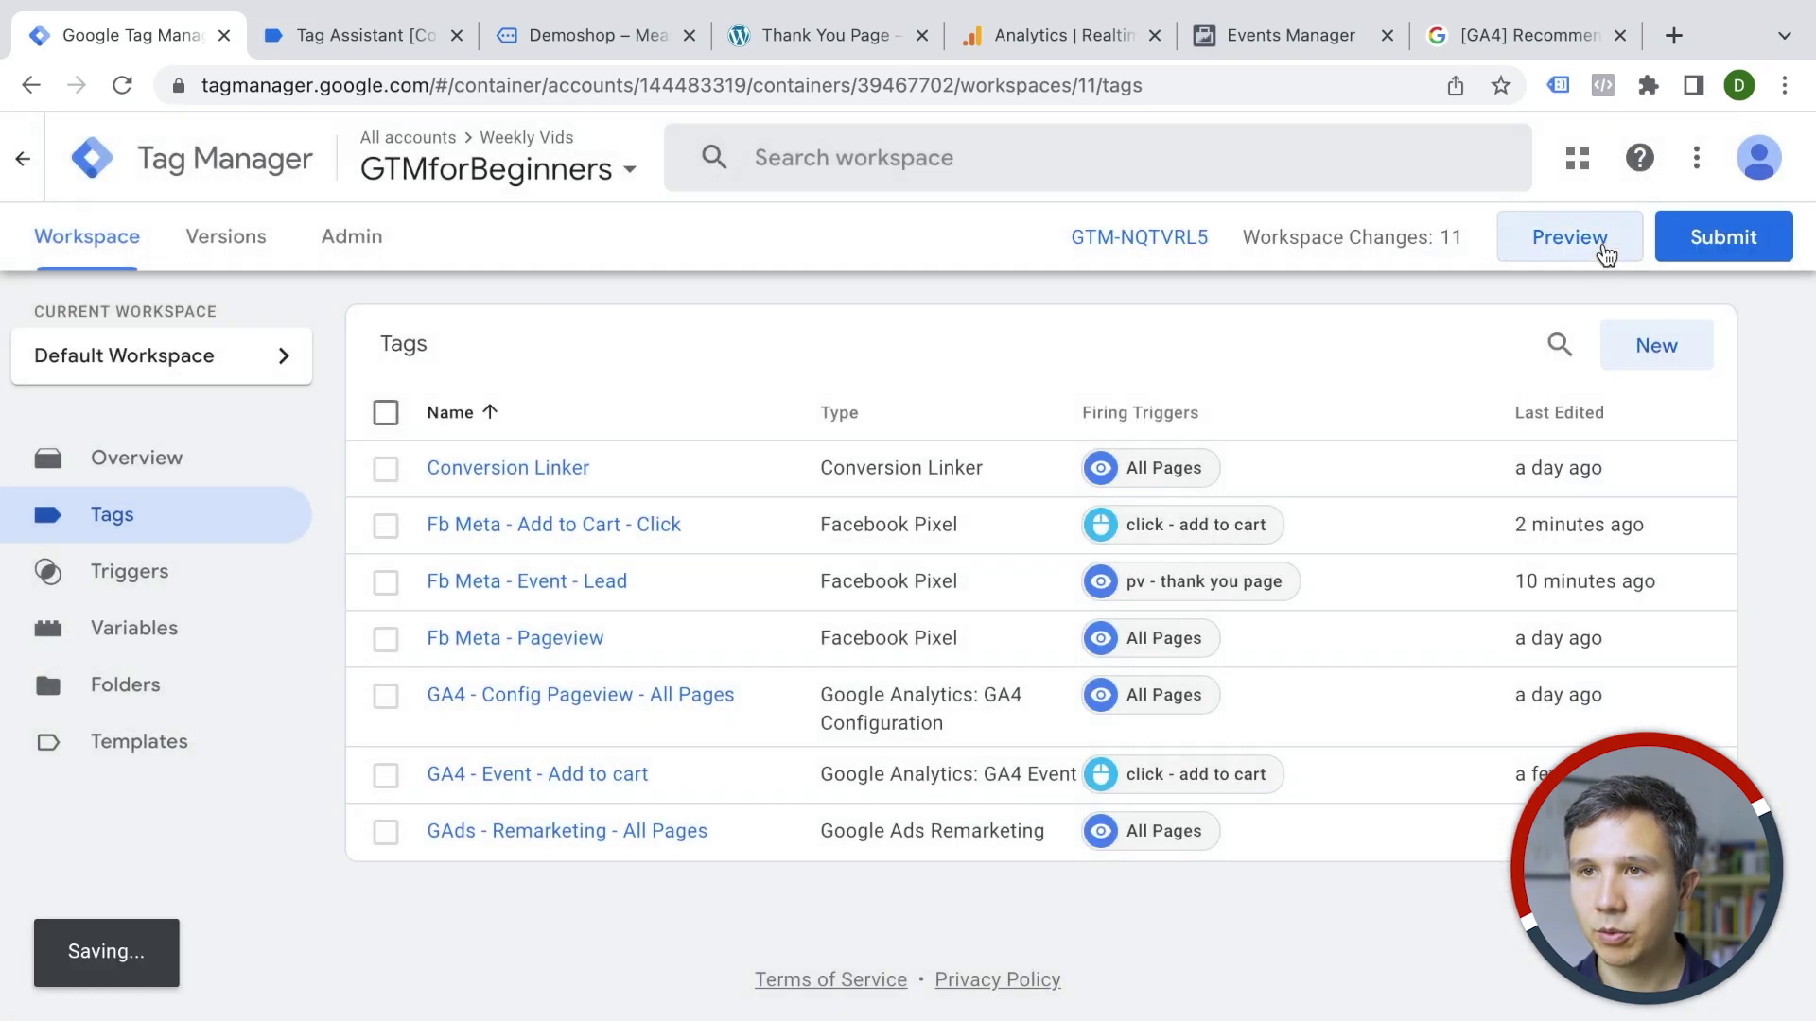
# Start a Tag Manager preview session and open Google Analytics DebugView
pyautogui.click(1604, 242)
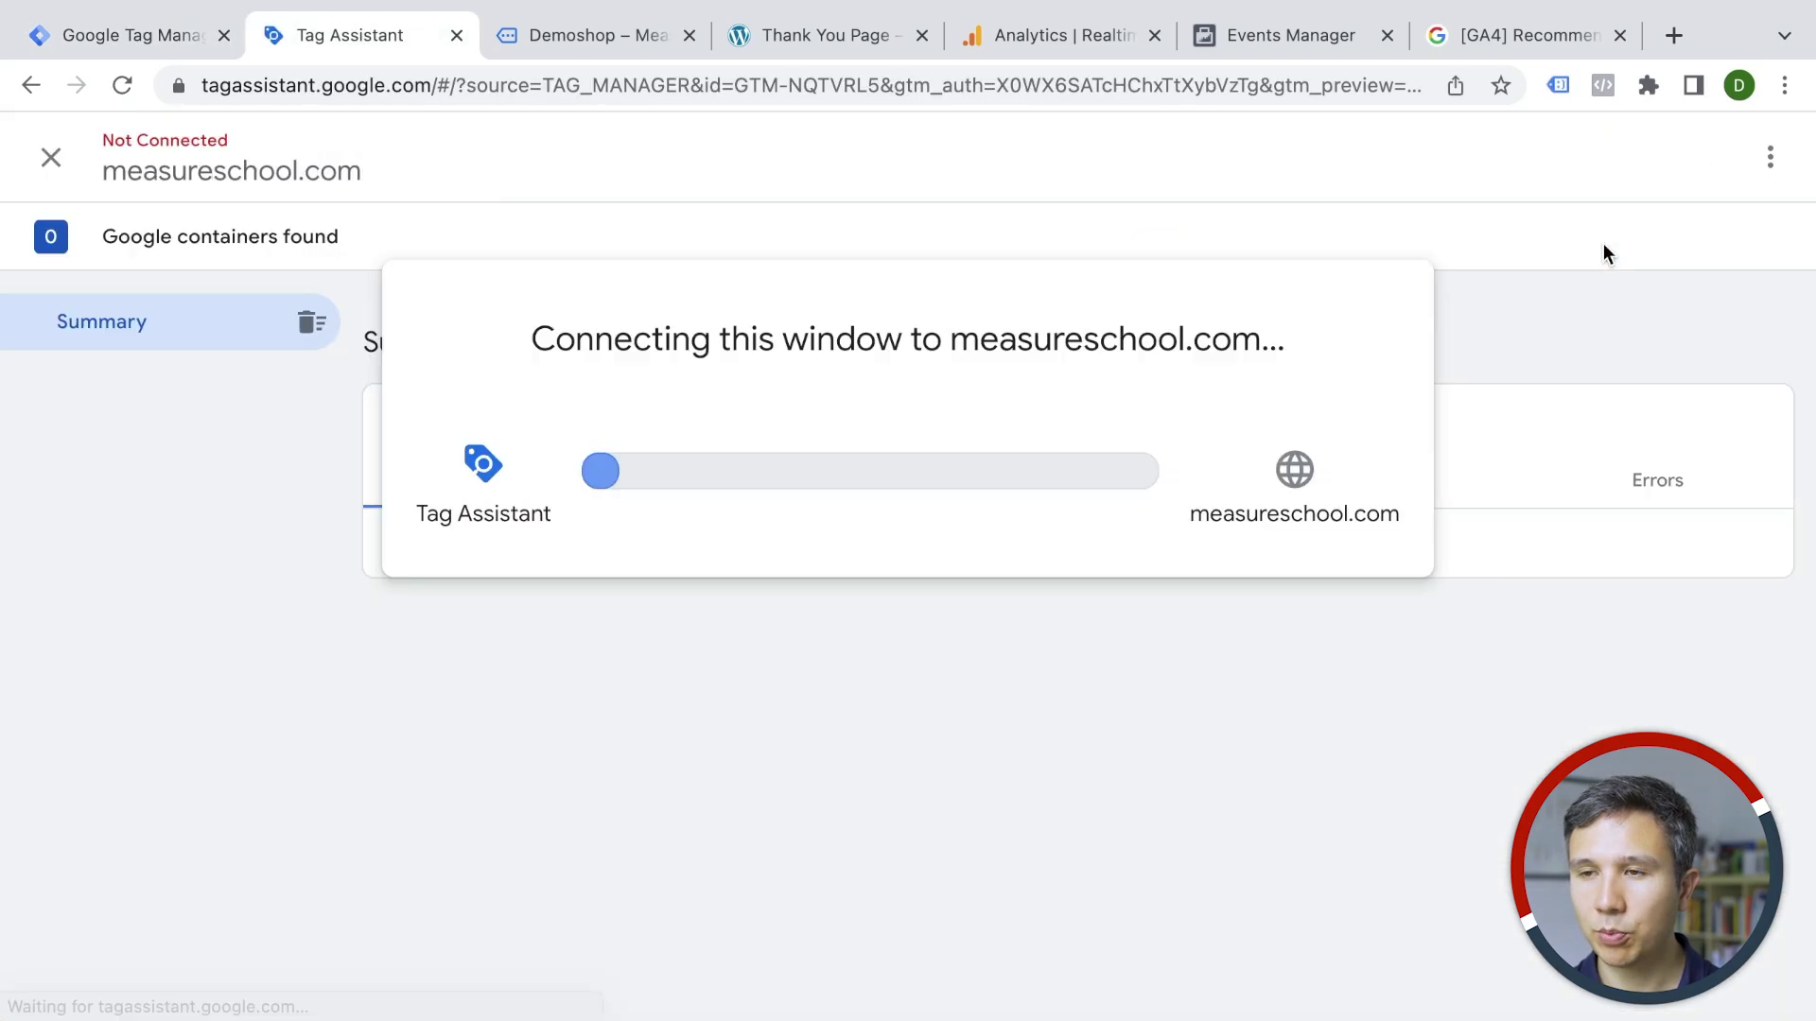
pyautogui.click(1116, 42)
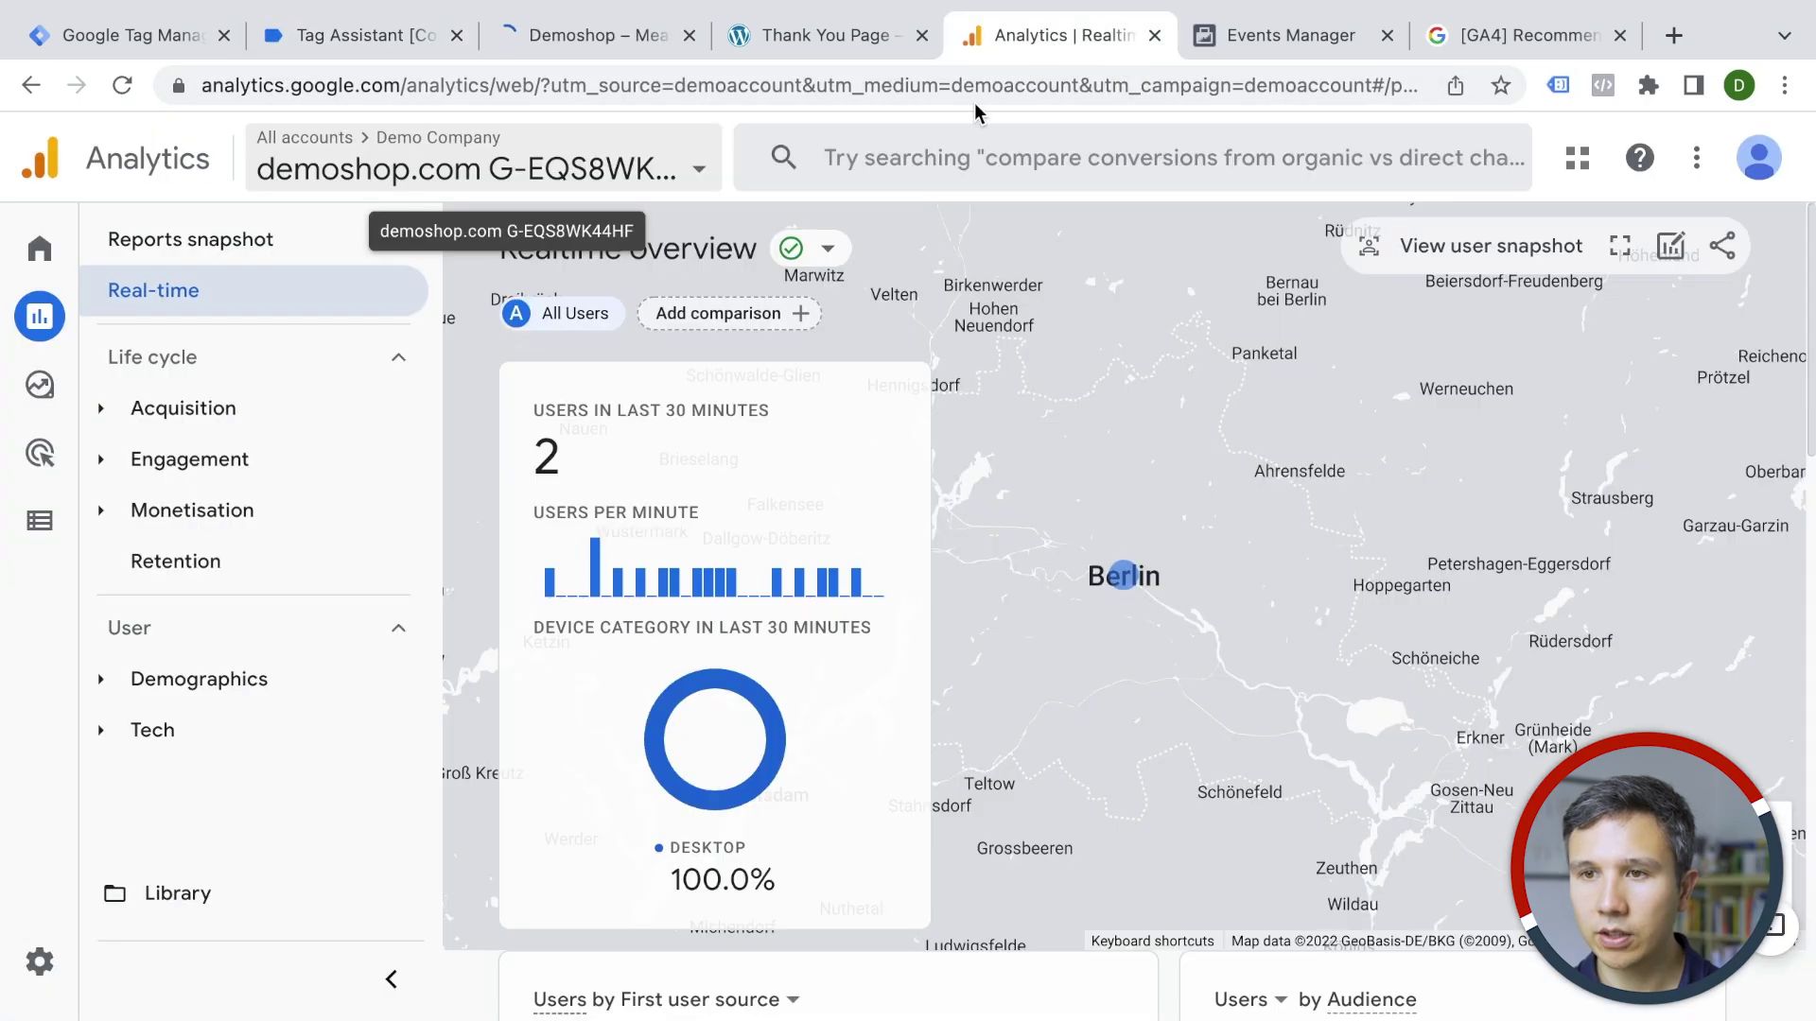
pyautogui.click(53, 524)
pyautogui.click(196, 455)
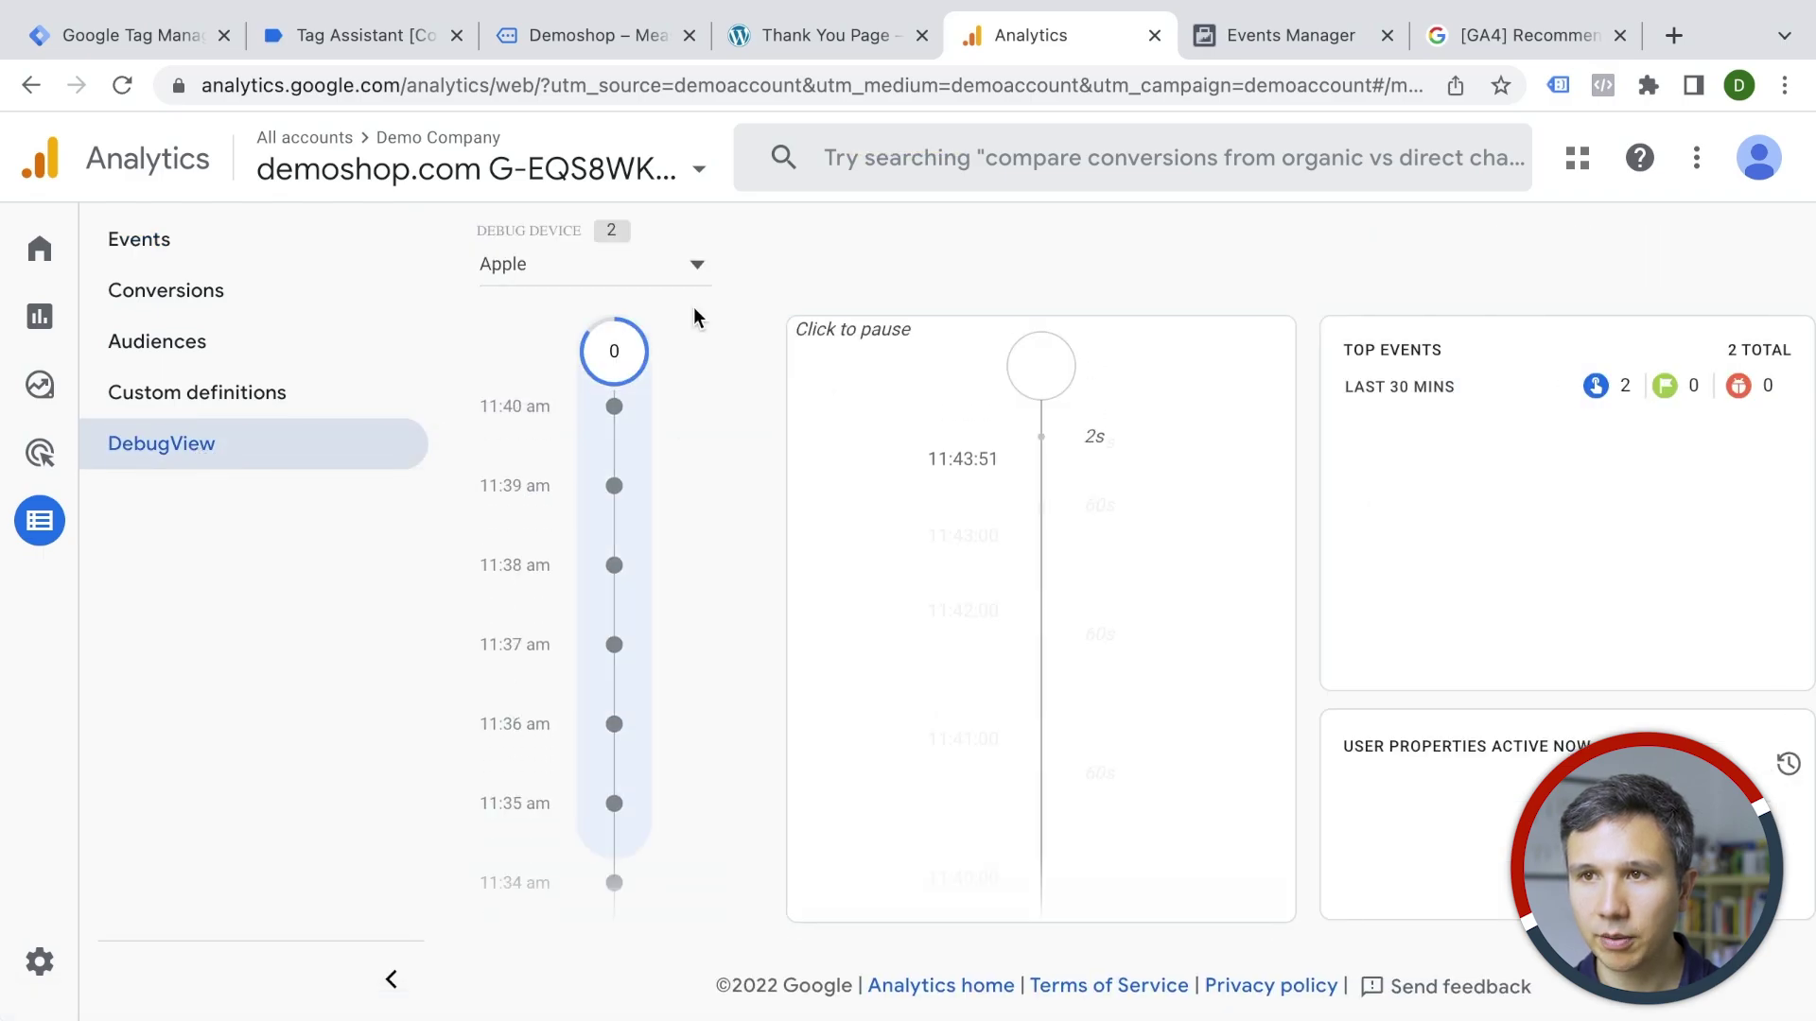
# Dismiss the Tag Assistant Connected dialog and return to the Demoshop page
pyautogui.click(337, 43)
pyautogui.click(914, 648)
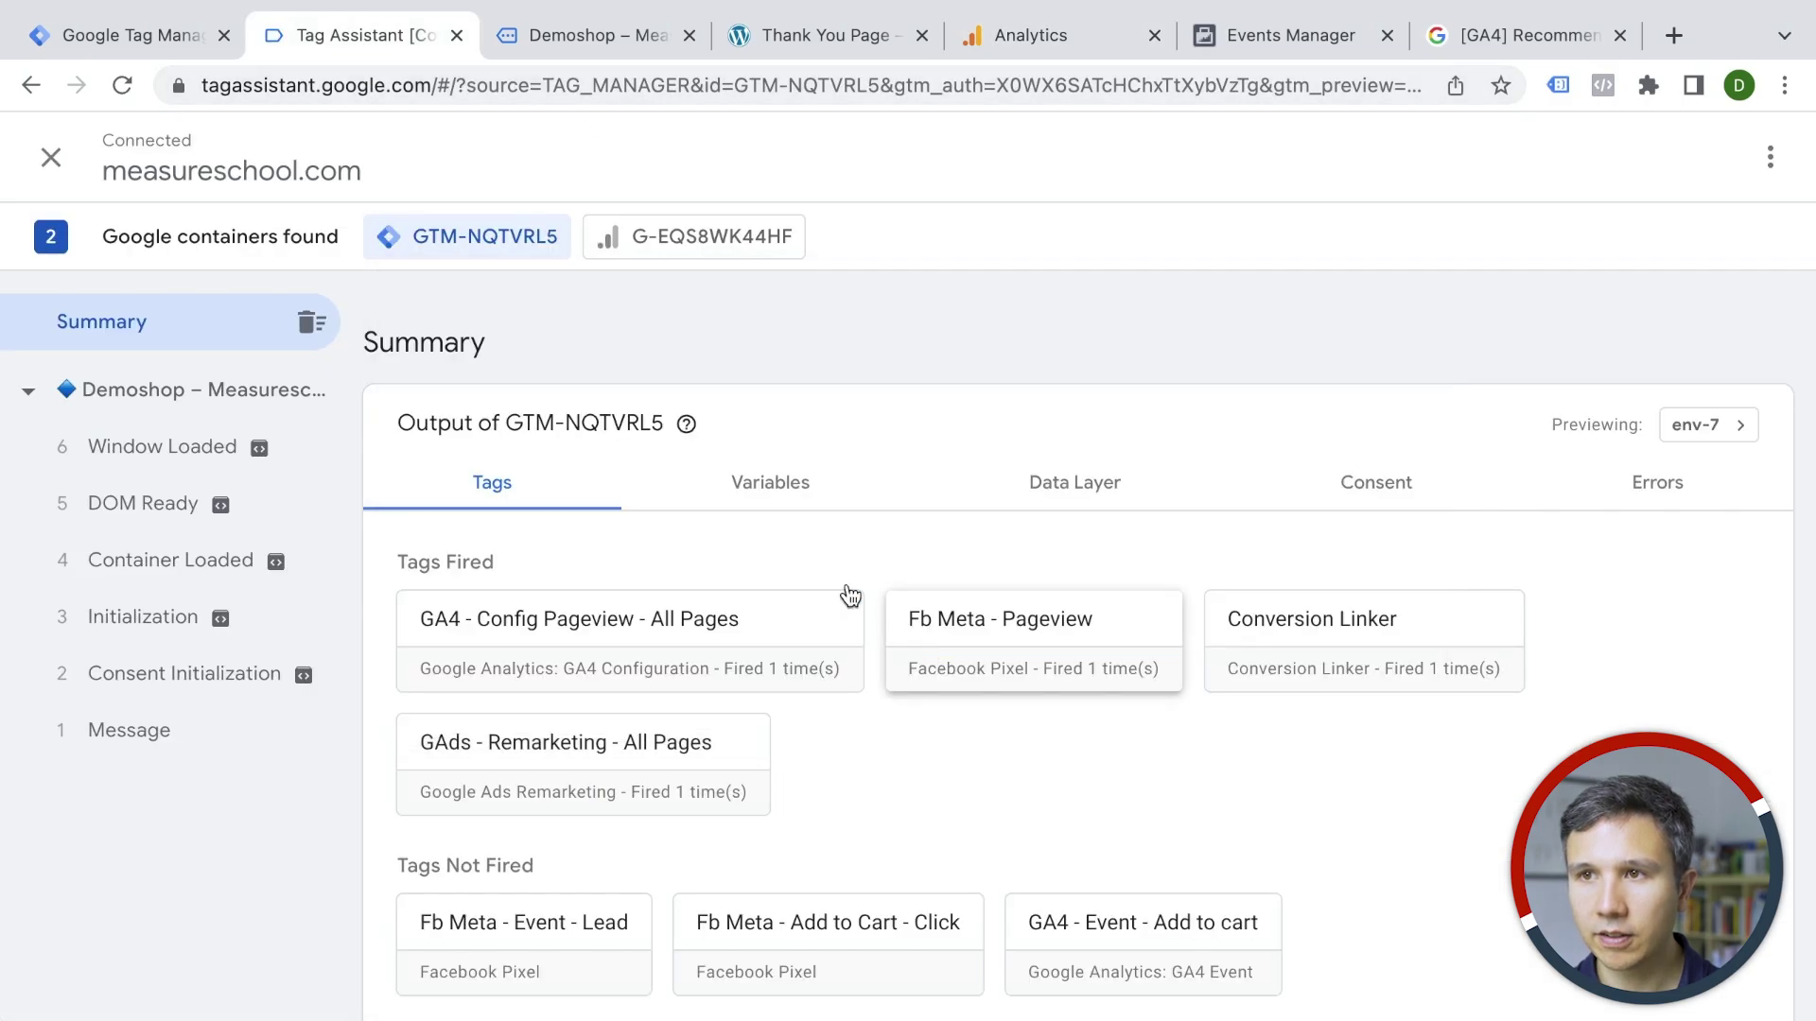
pyautogui.click(659, 36)
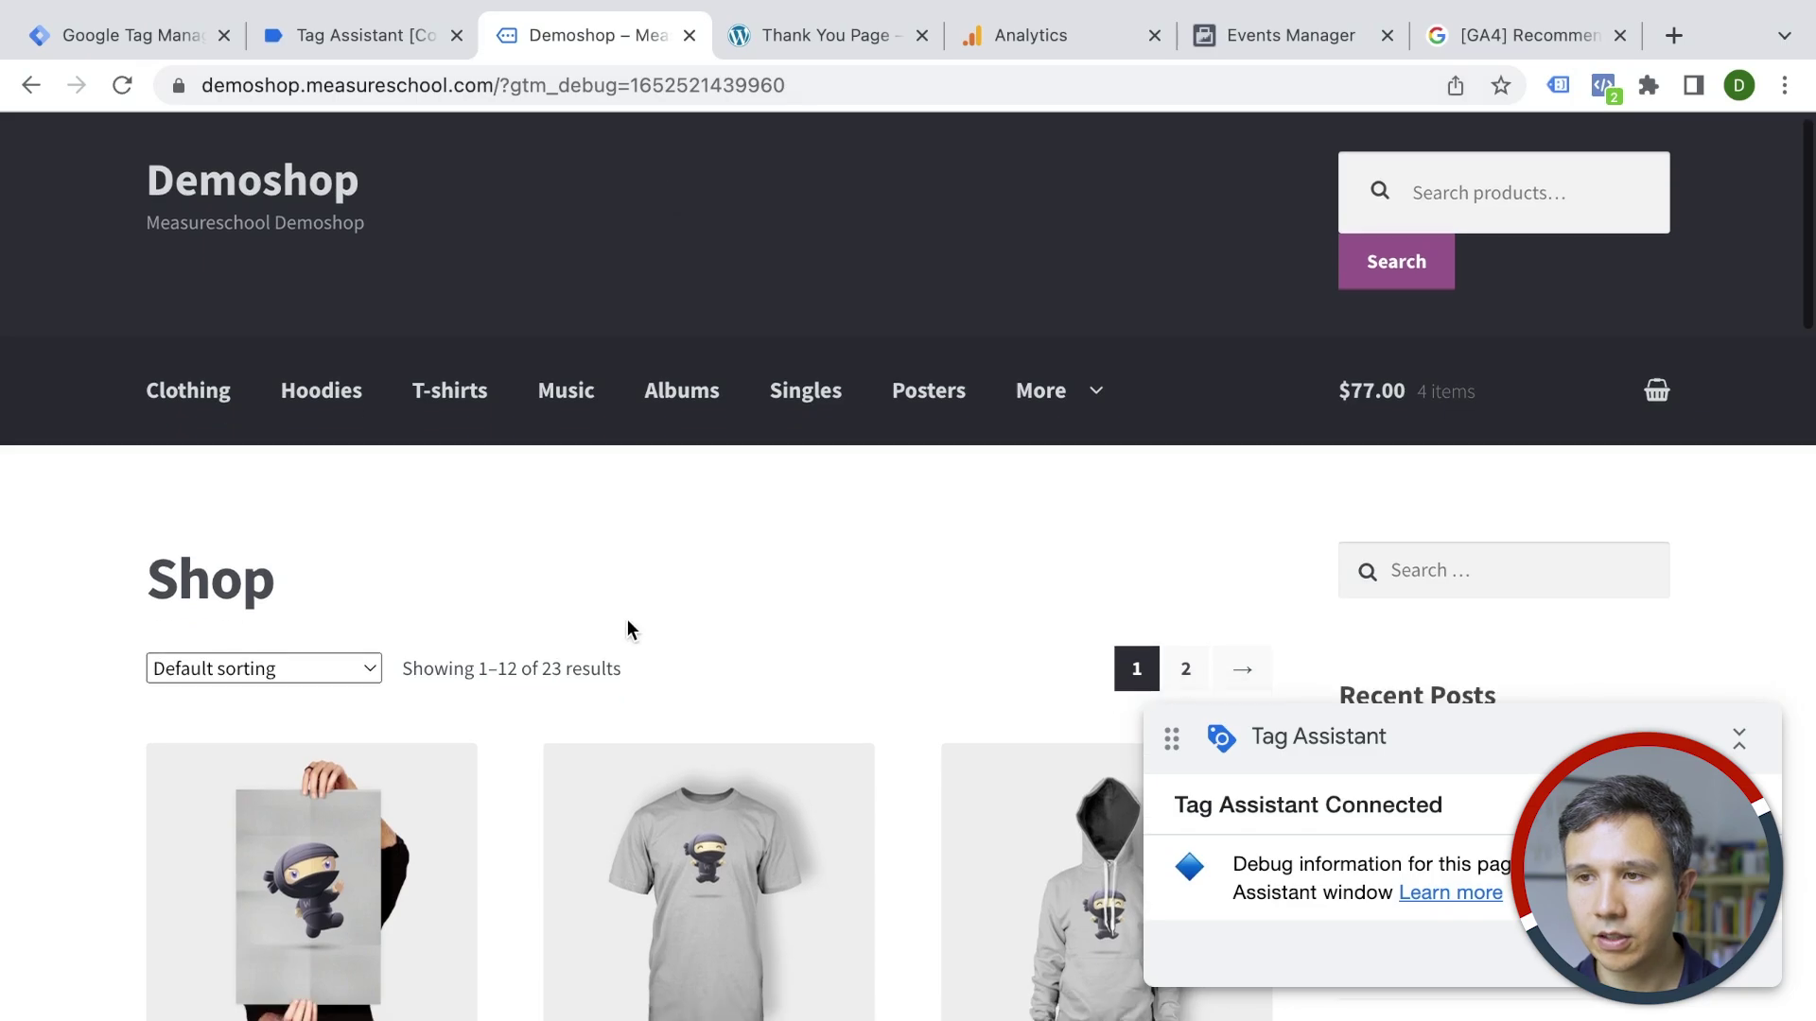
pyautogui.scroll(-5, 627, 620)
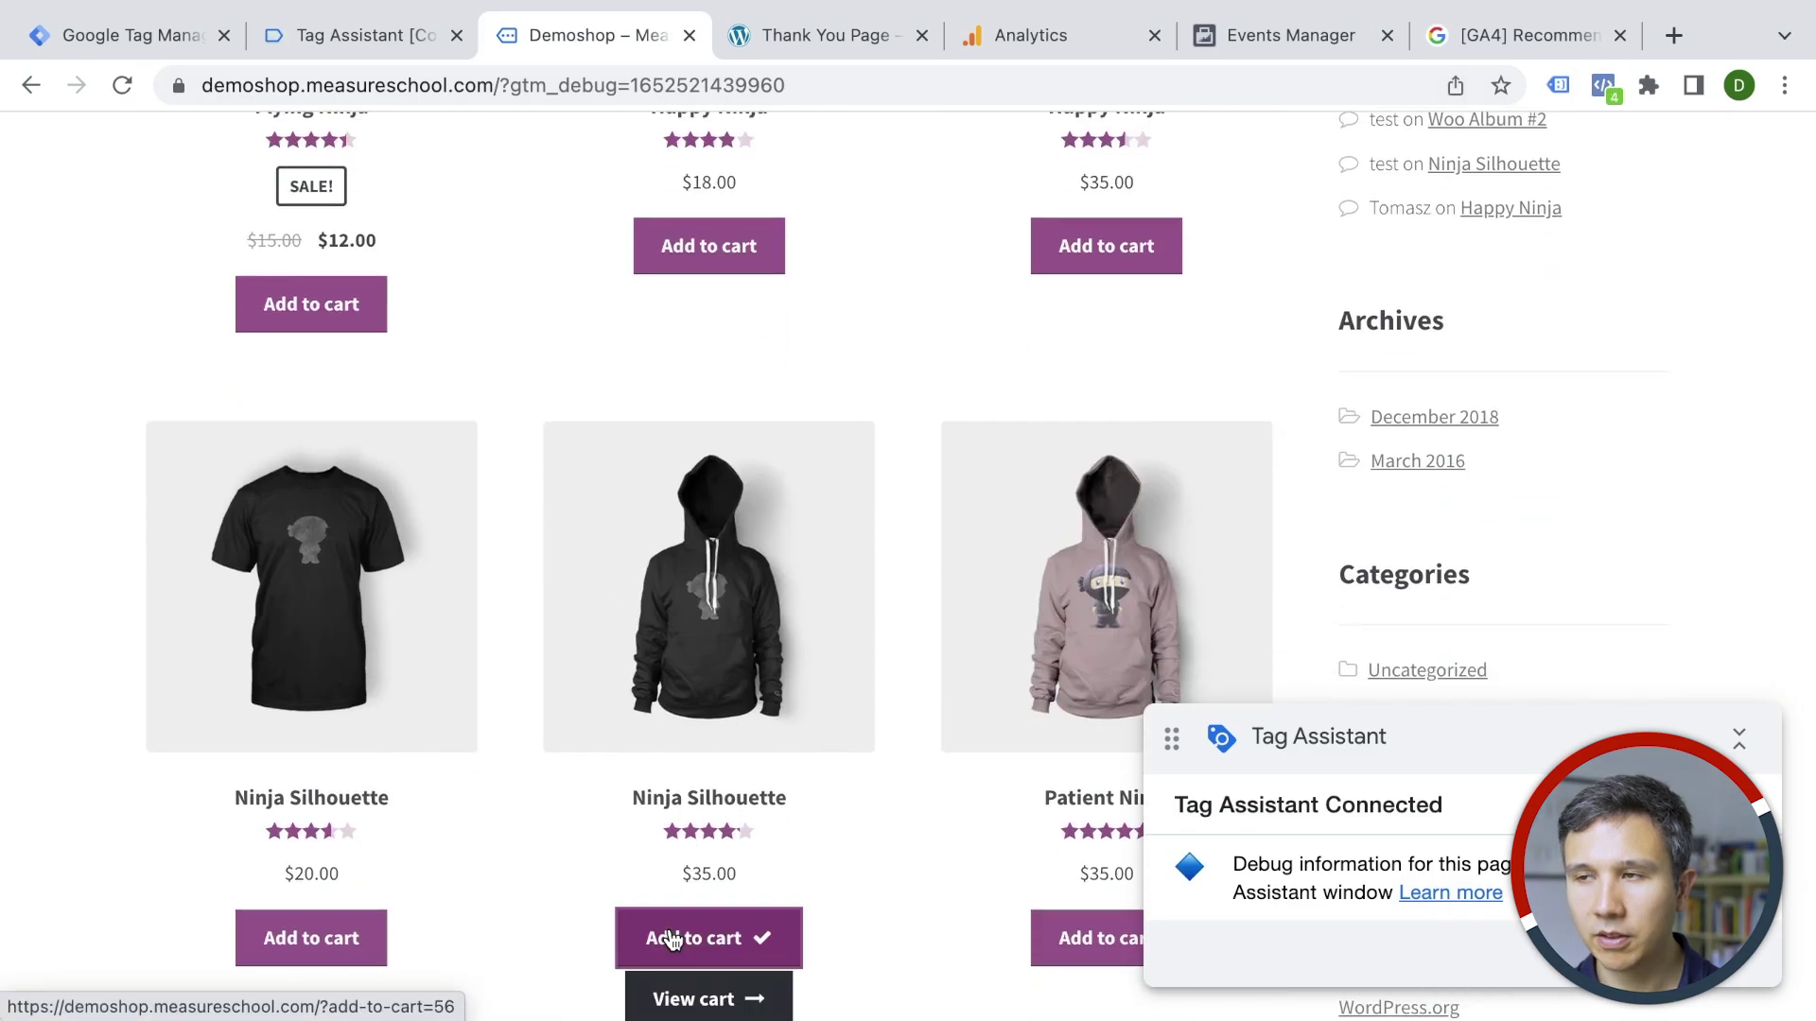
# Confirm Facebook Pixel Helper lists AddToCart after adding the Ninja Silhouette hoodie
pyautogui.click(1600, 90)
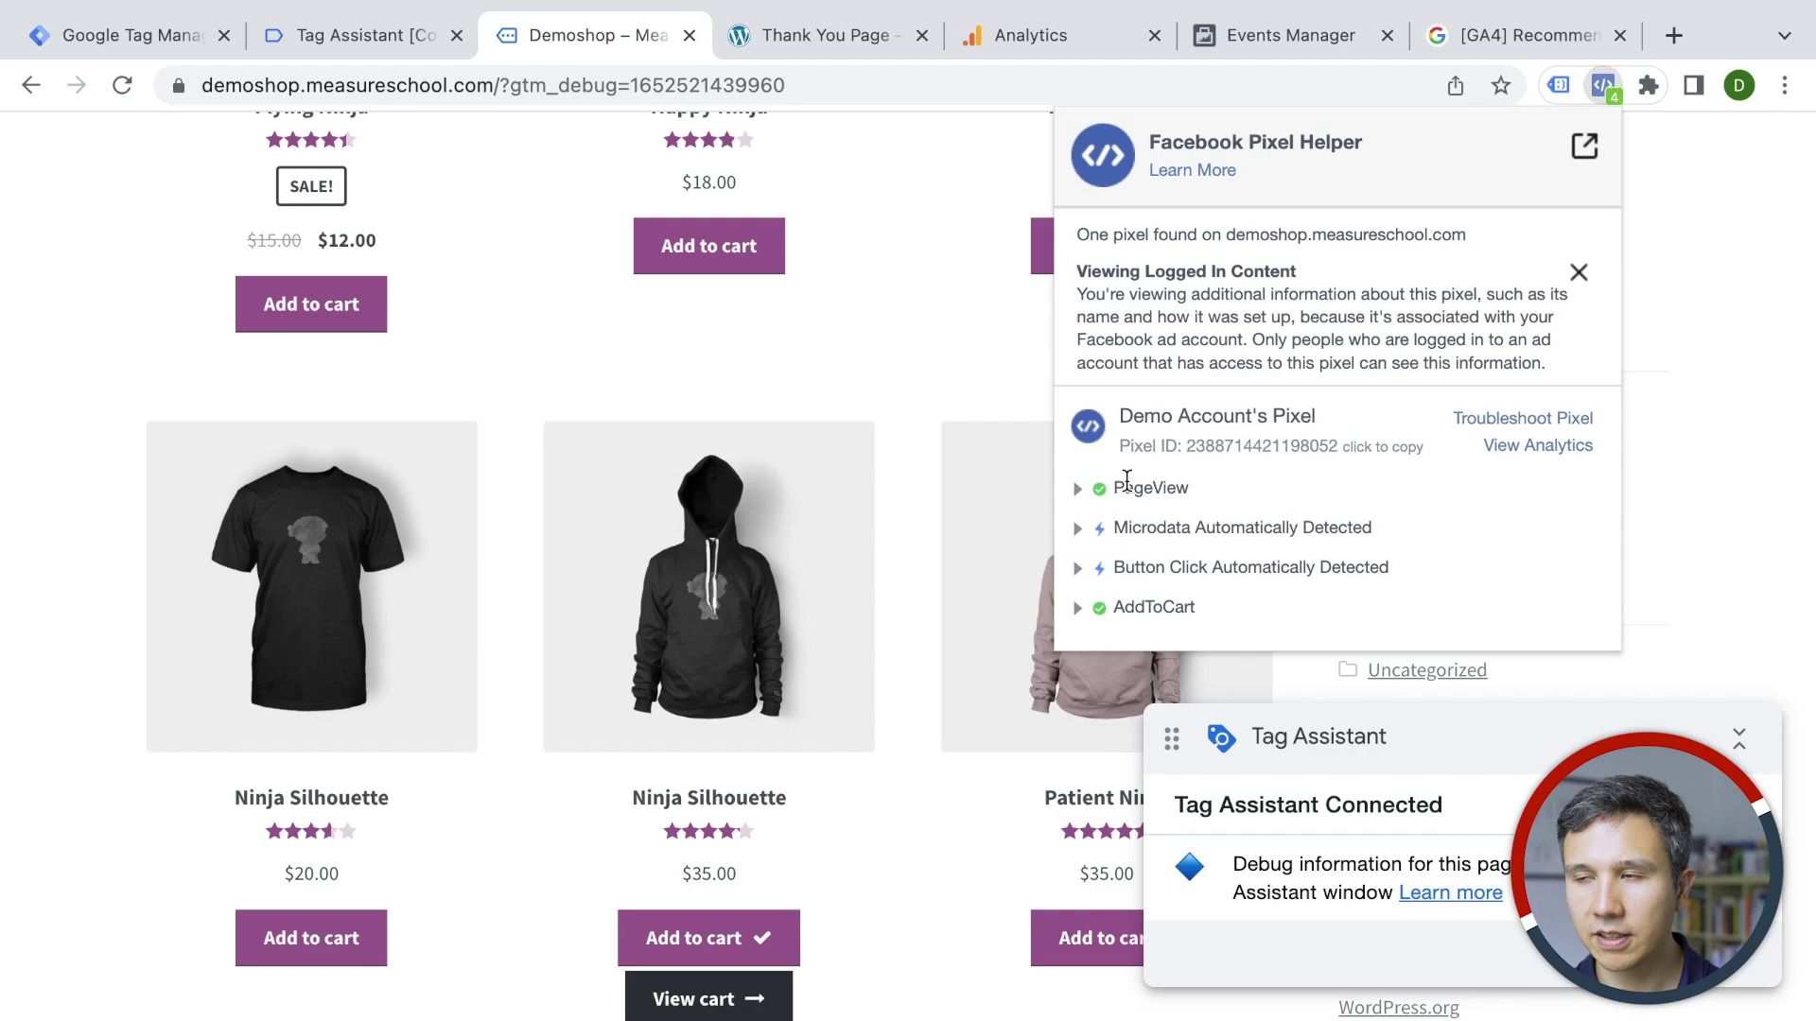
pyautogui.click(941, 219)
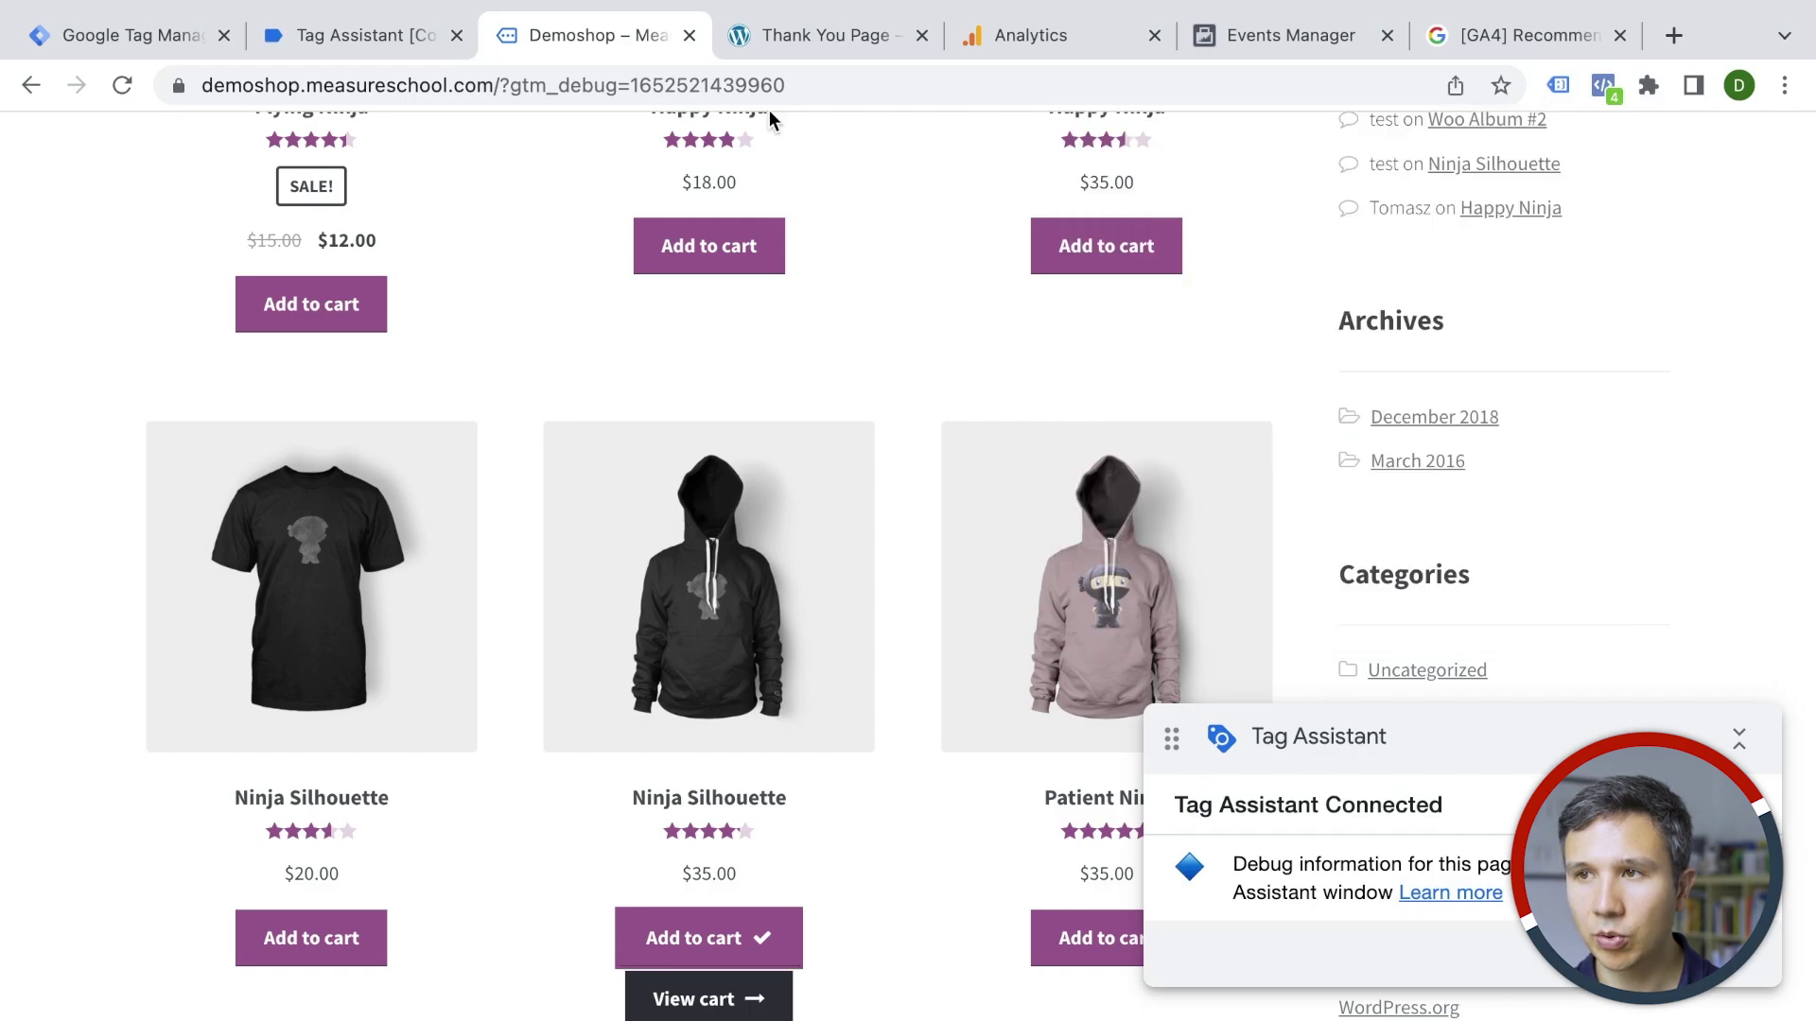
pyautogui.click(1019, 44)
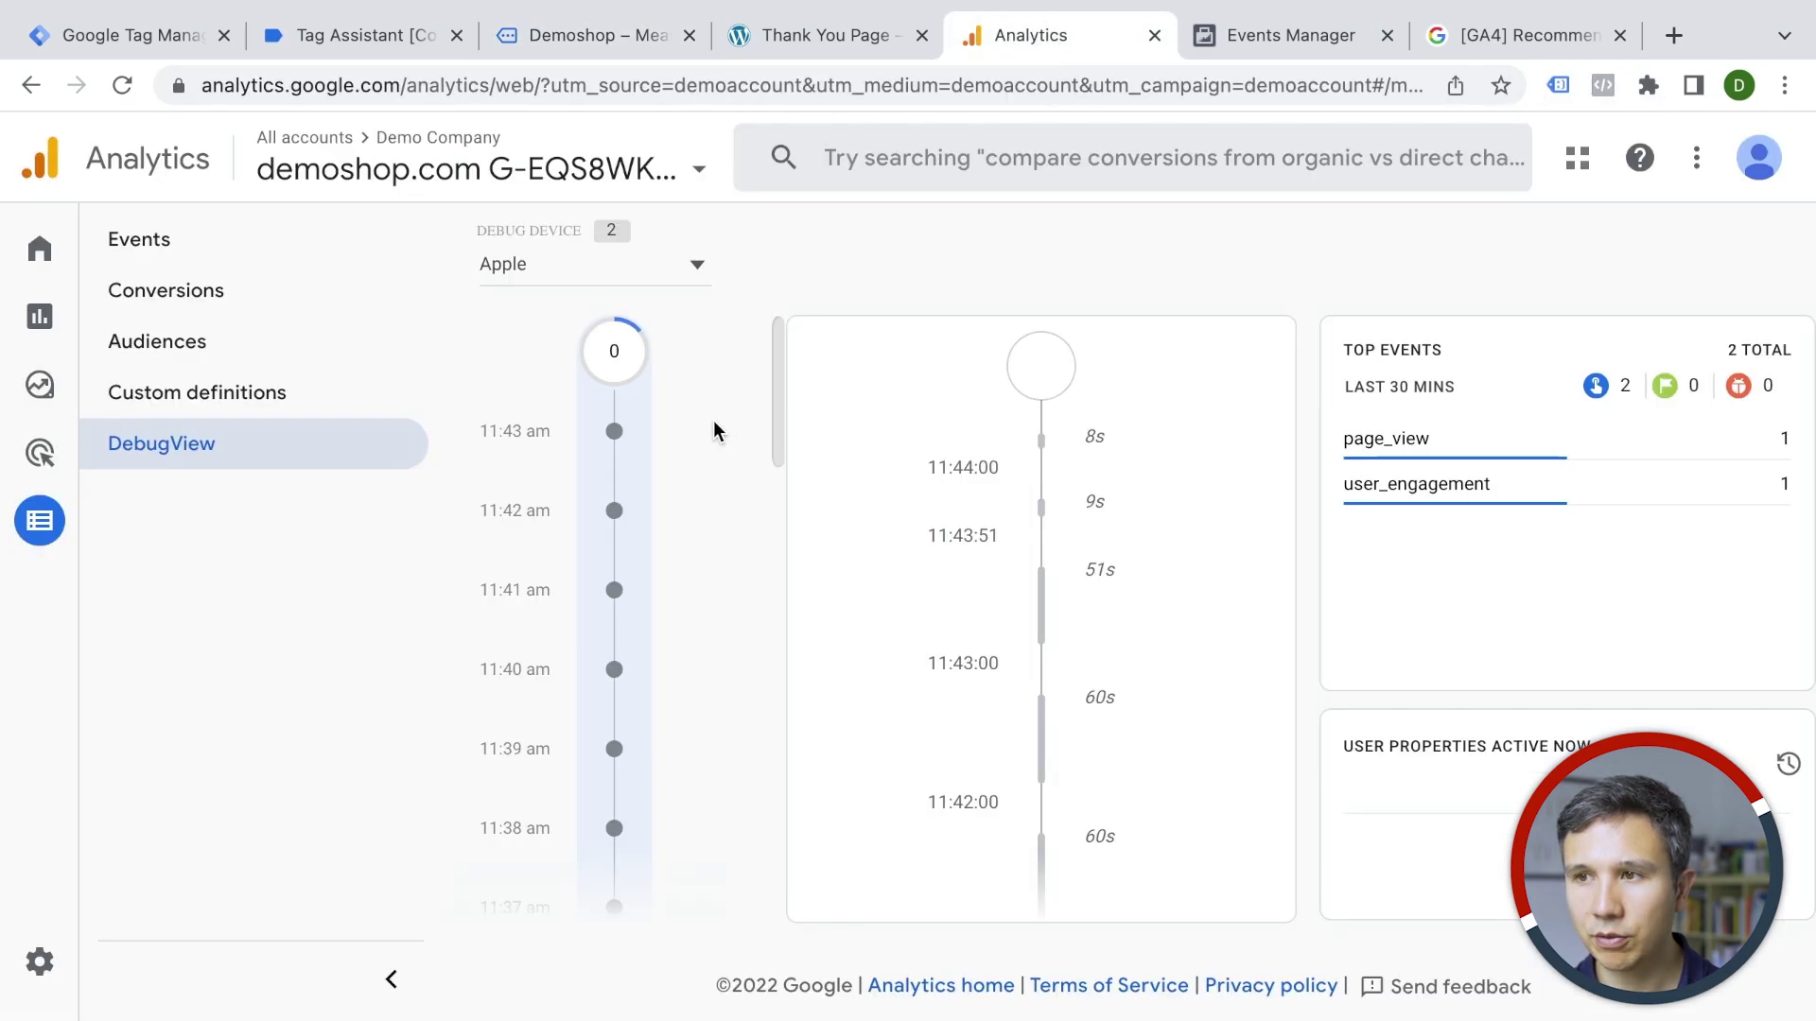
# Switch DebugView to the other Apple device and inspect the add_to_cart event's parameters
pyautogui.click(576, 268)
pyautogui.click(555, 329)
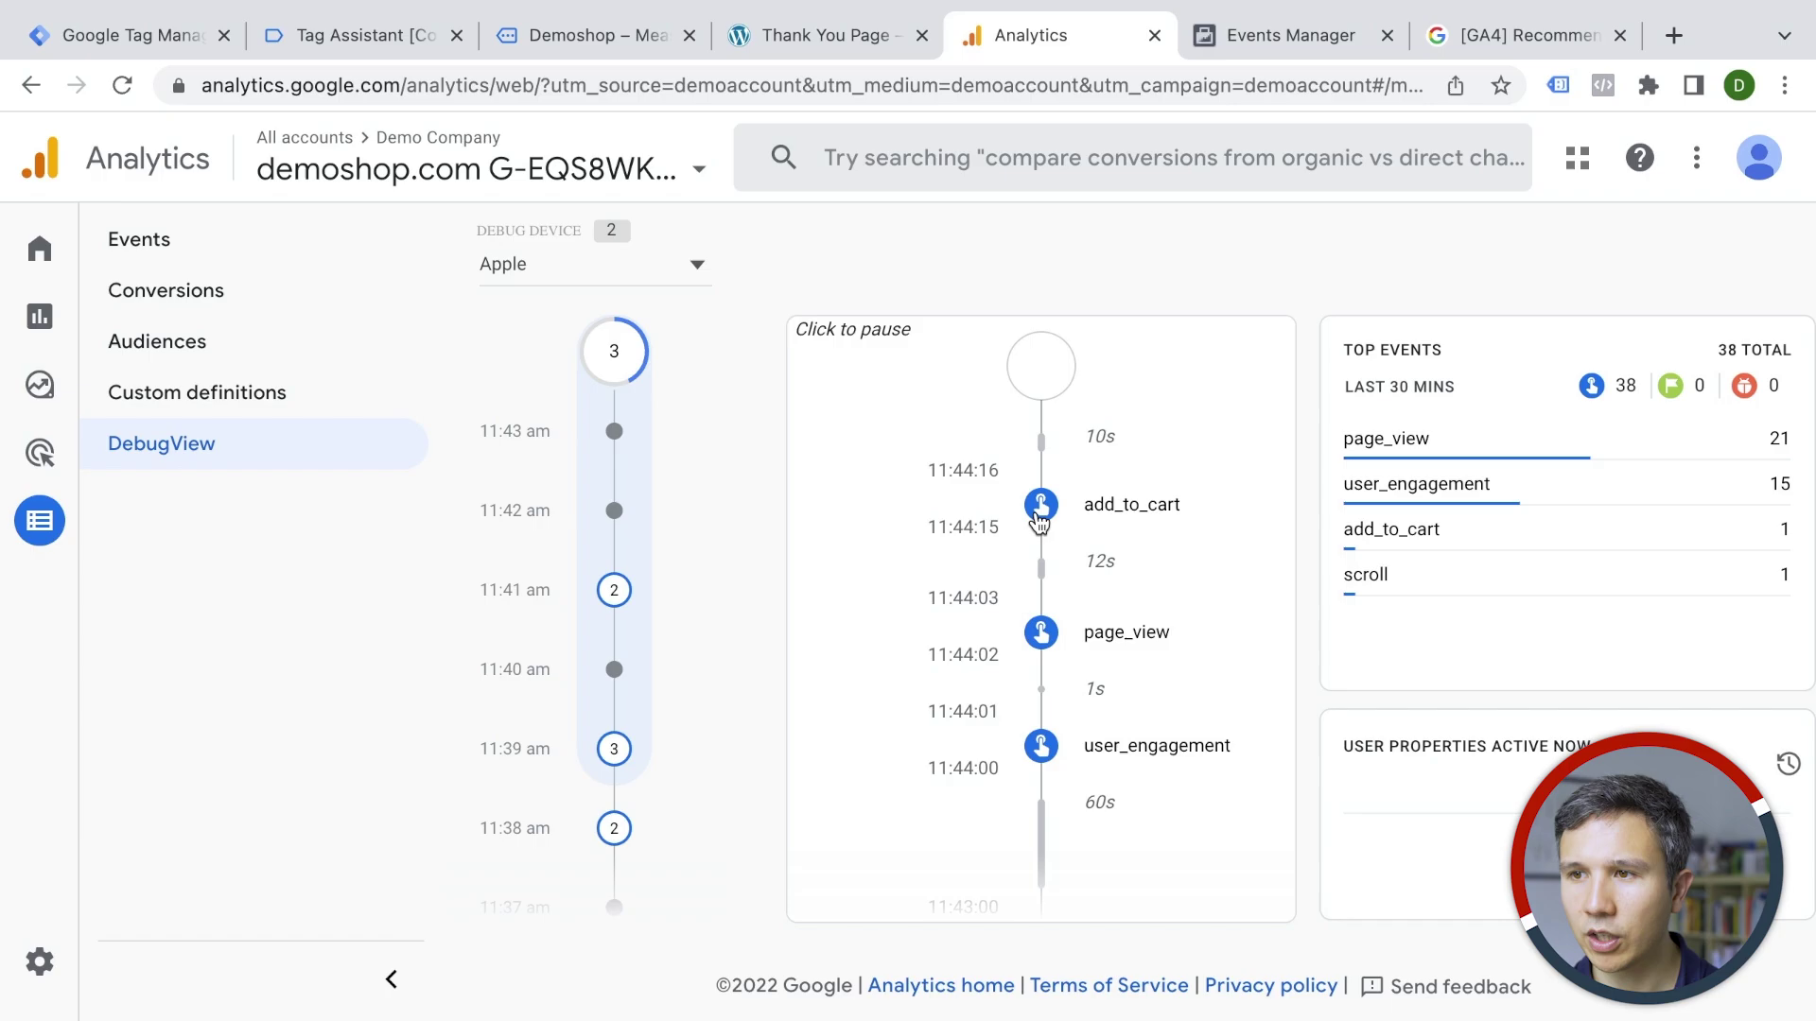
pyautogui.click(1040, 509)
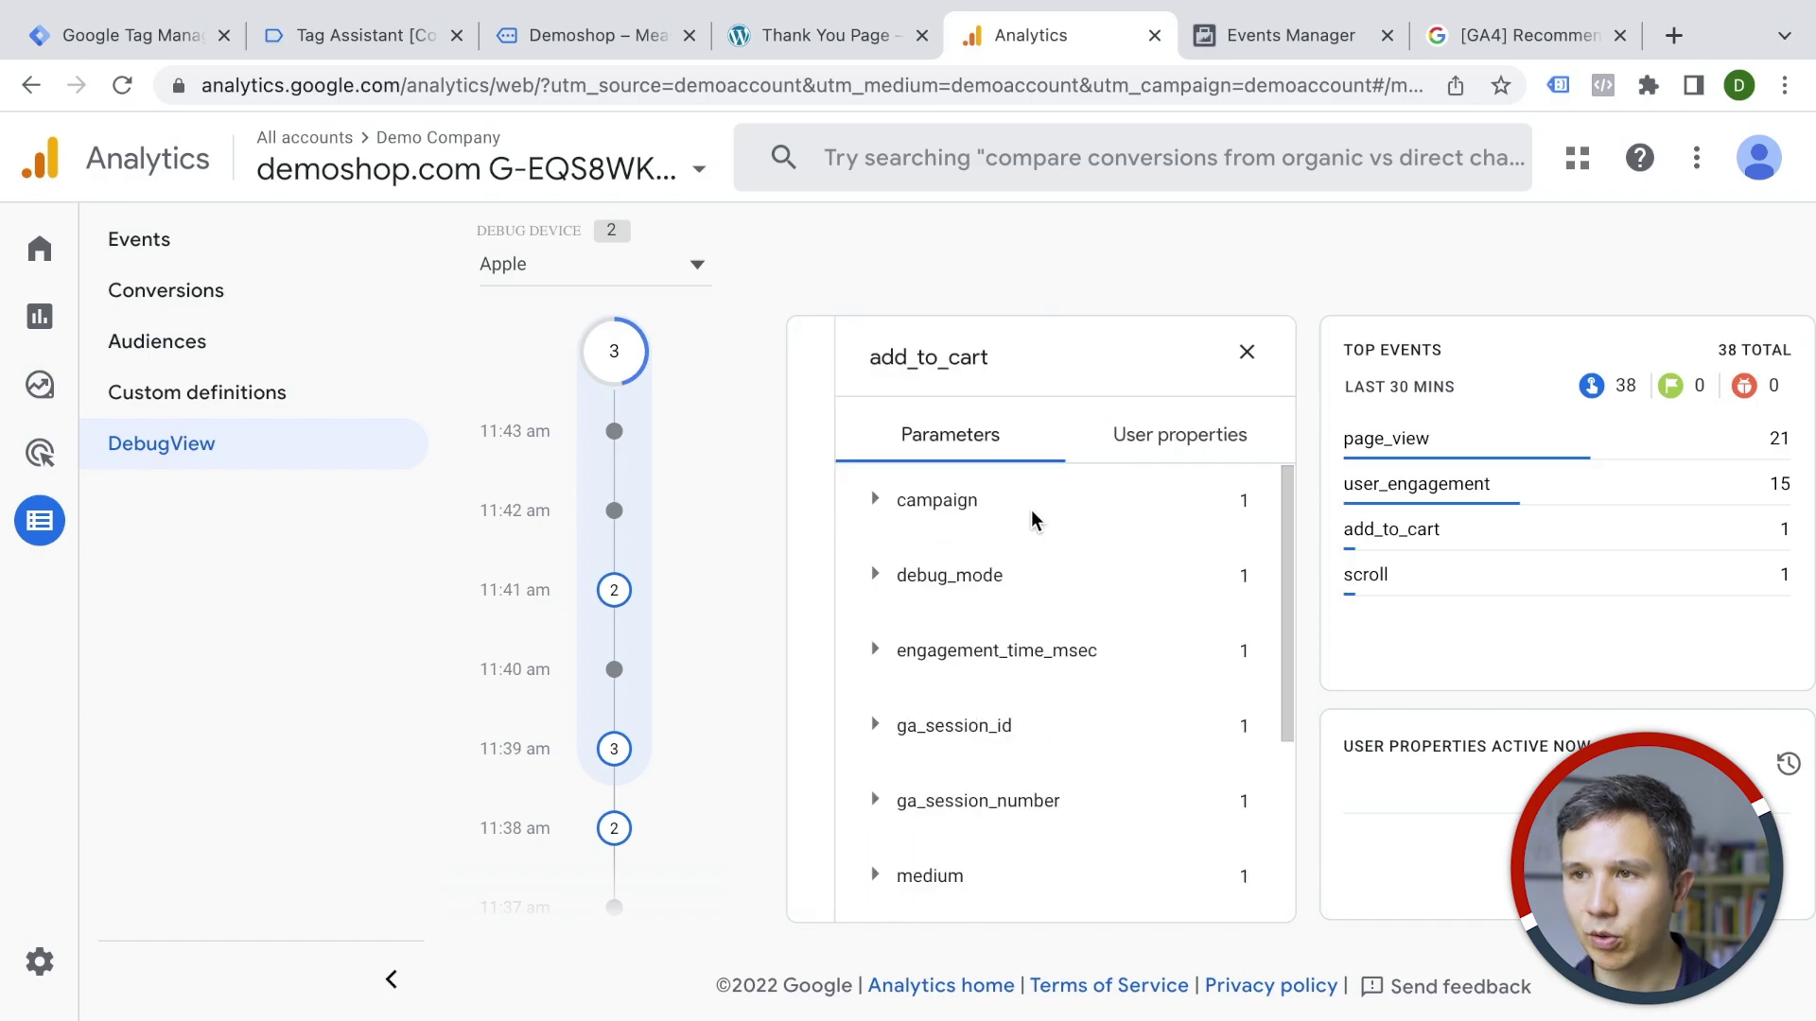
pyautogui.click(1247, 357)
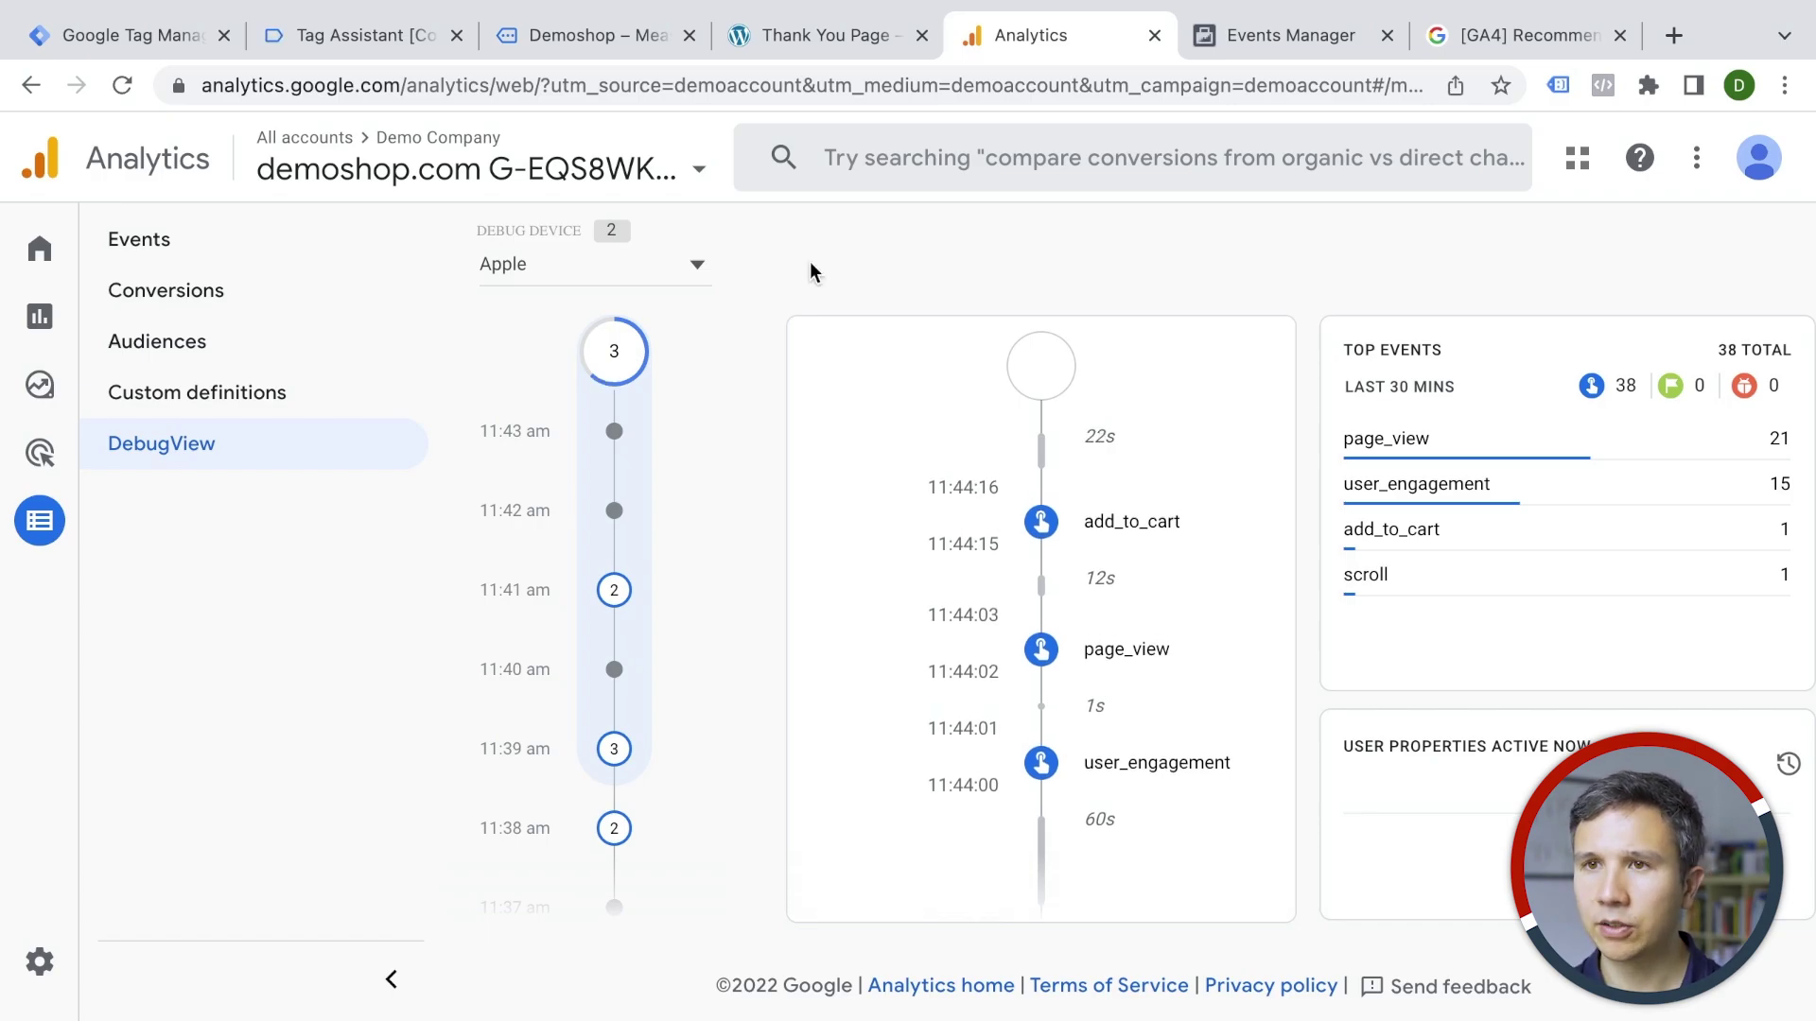
pyautogui.click(319, 46)
# Begin submitting the workspace as version 'added Thank You Page and GA4, Fb add to cart event'
pyautogui.click(155, 44)
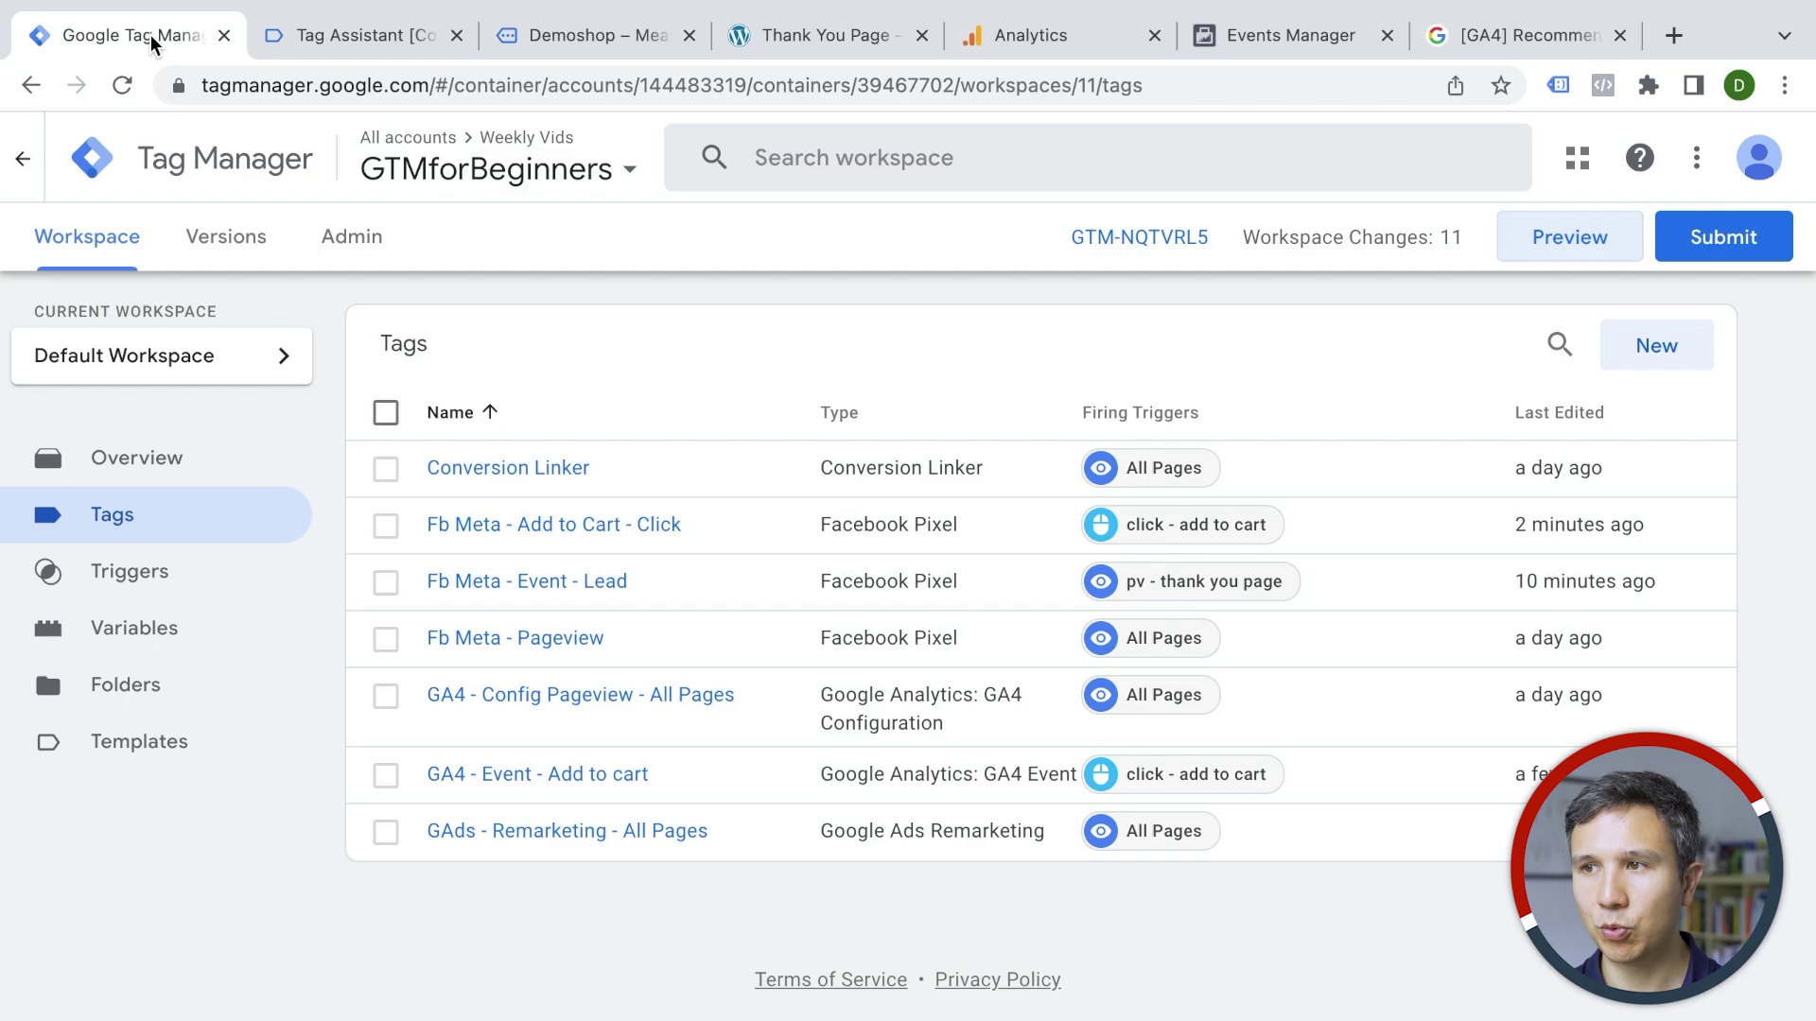
pyautogui.click(1722, 235)
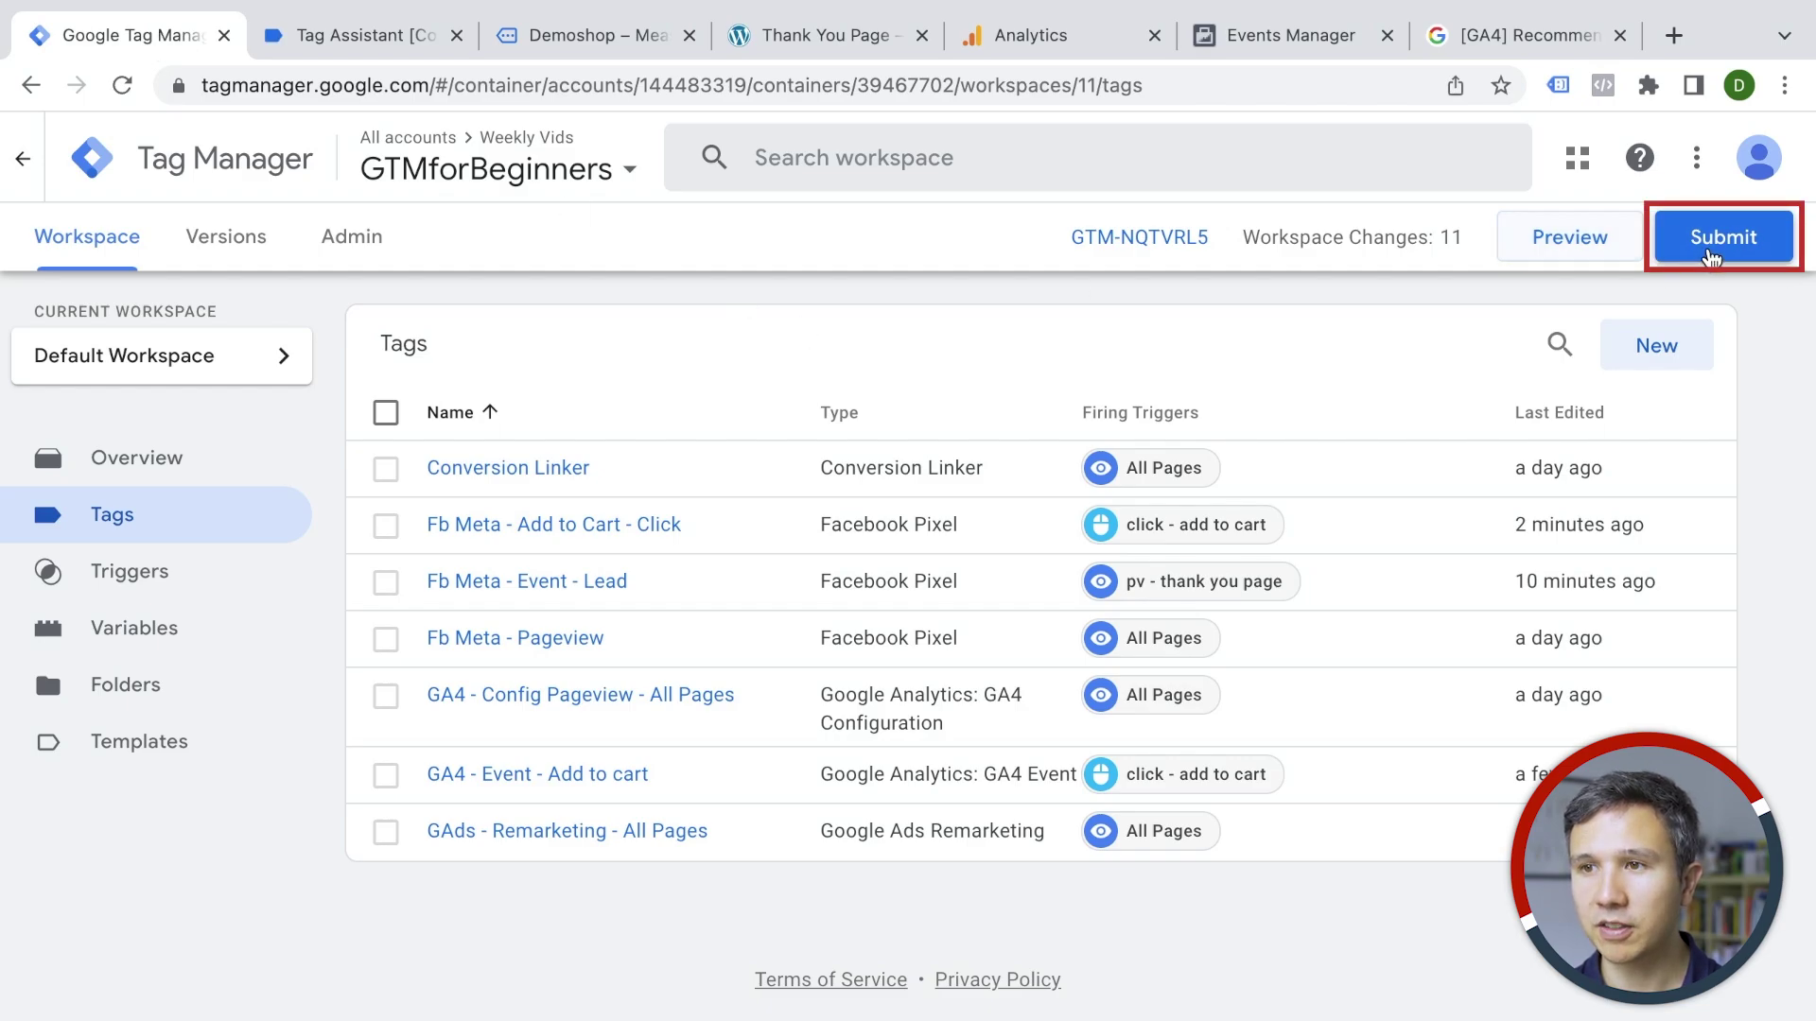
pyautogui.click(460, 490)
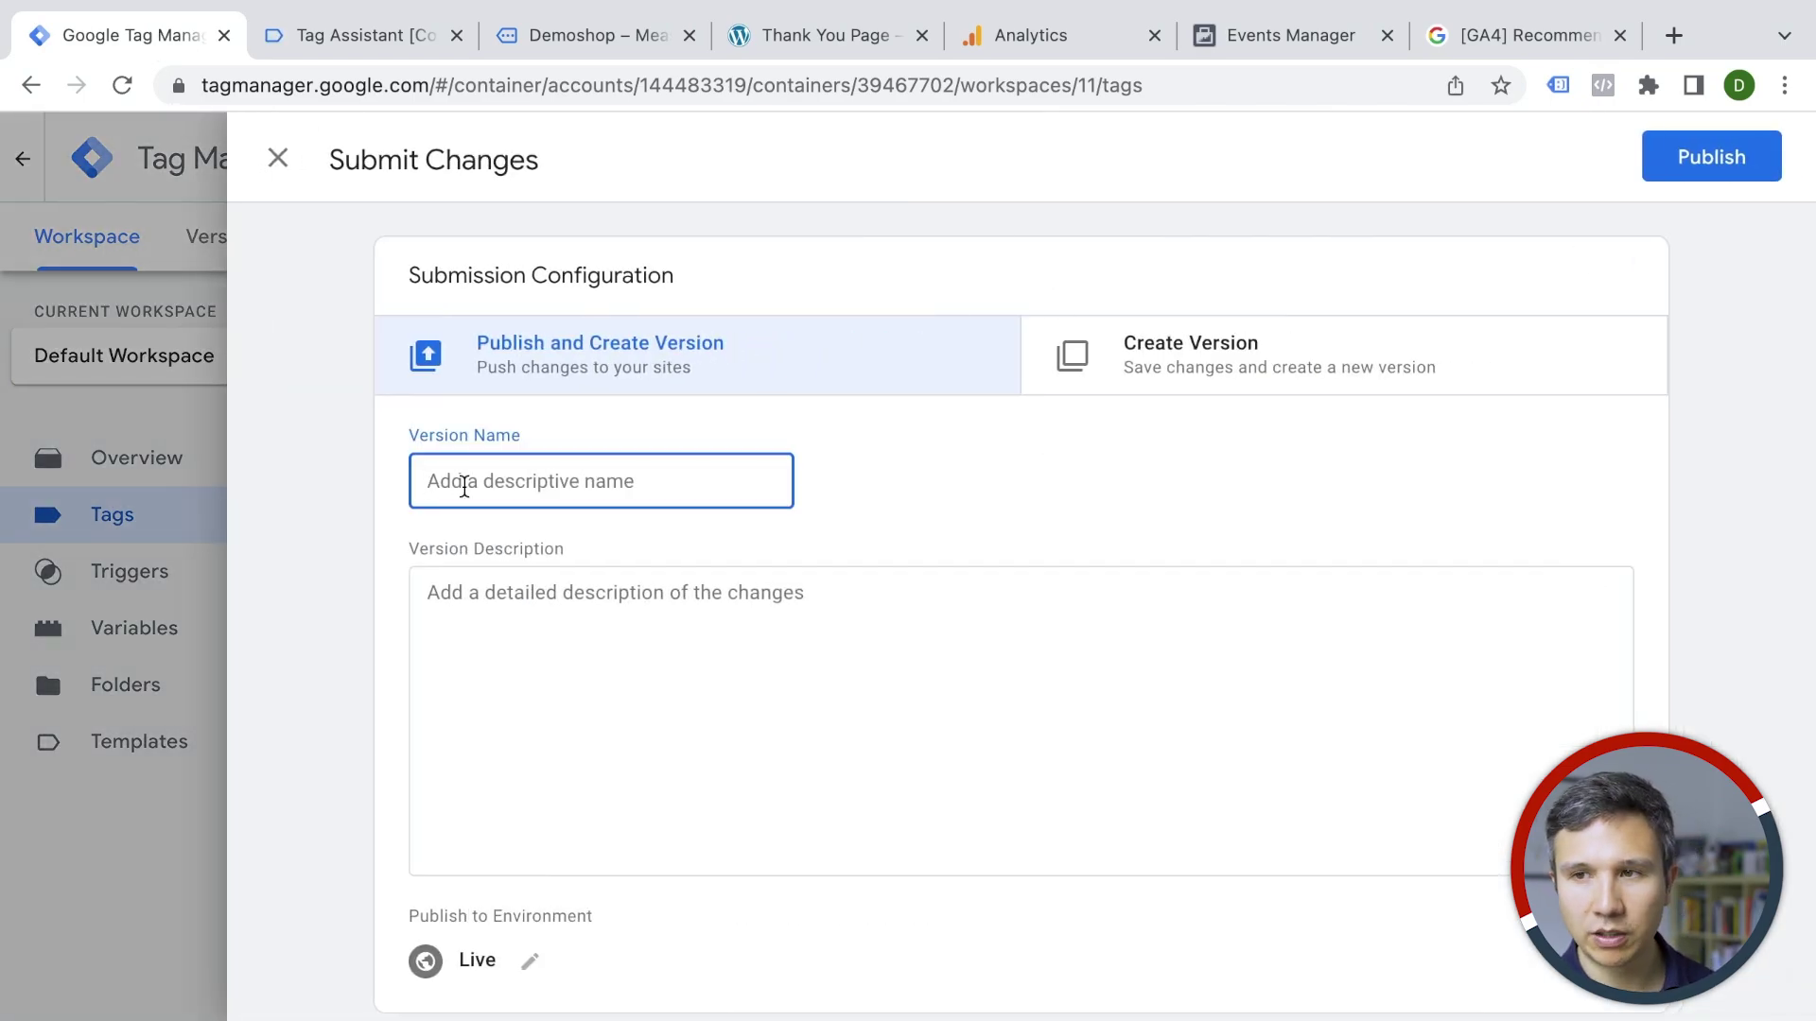
pyautogui.write('and GA4, F')
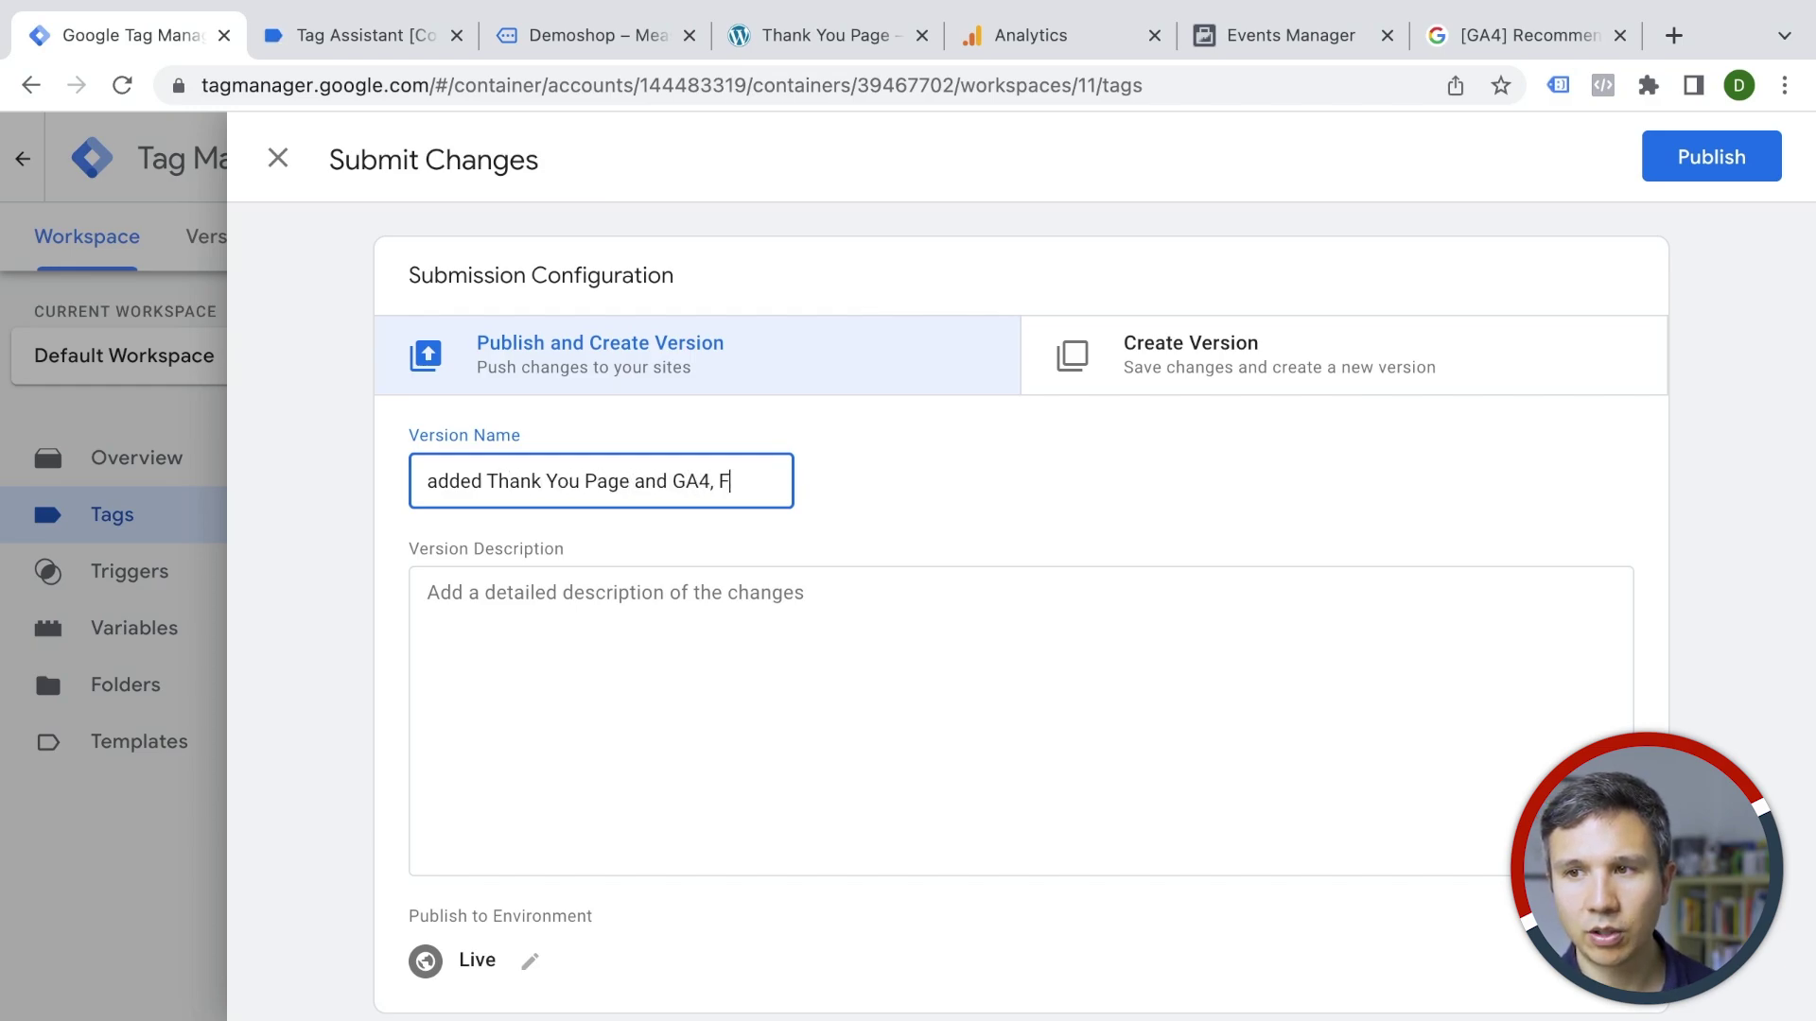
pyautogui.write('b add to cart even')
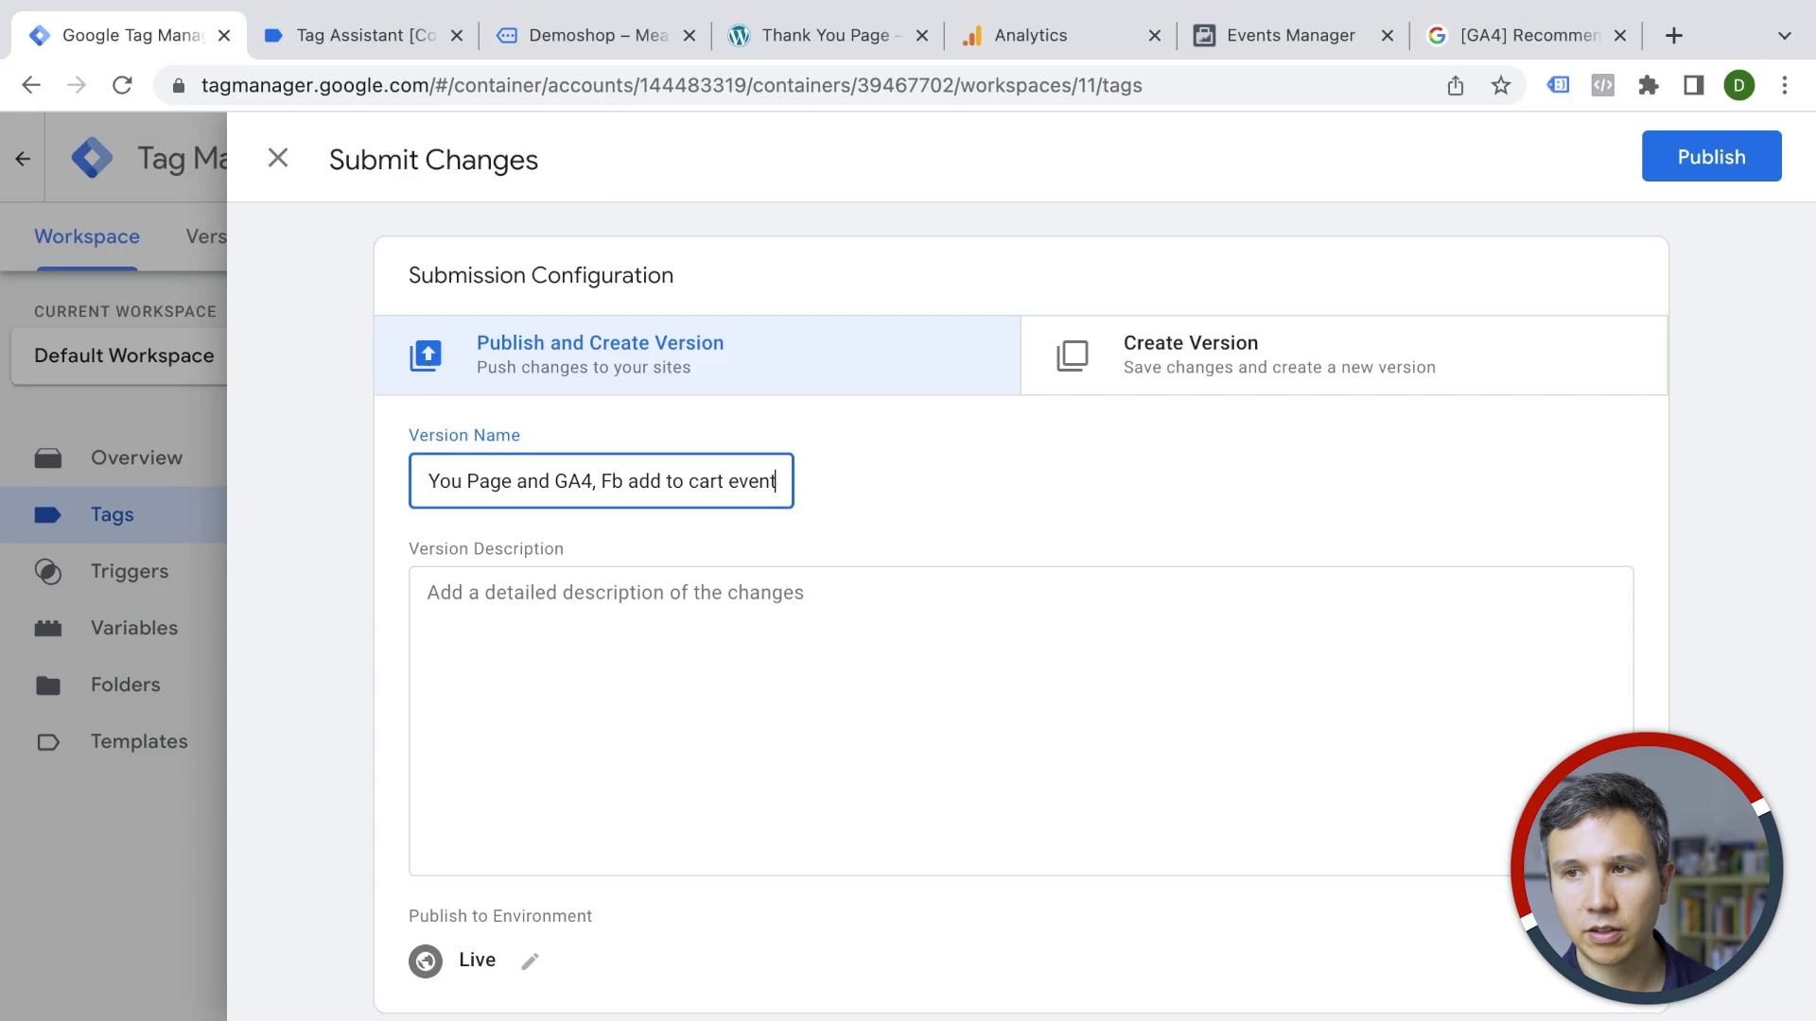
pyautogui.write('t')
# Publish container Version 10 live
pyautogui.click(1699, 148)
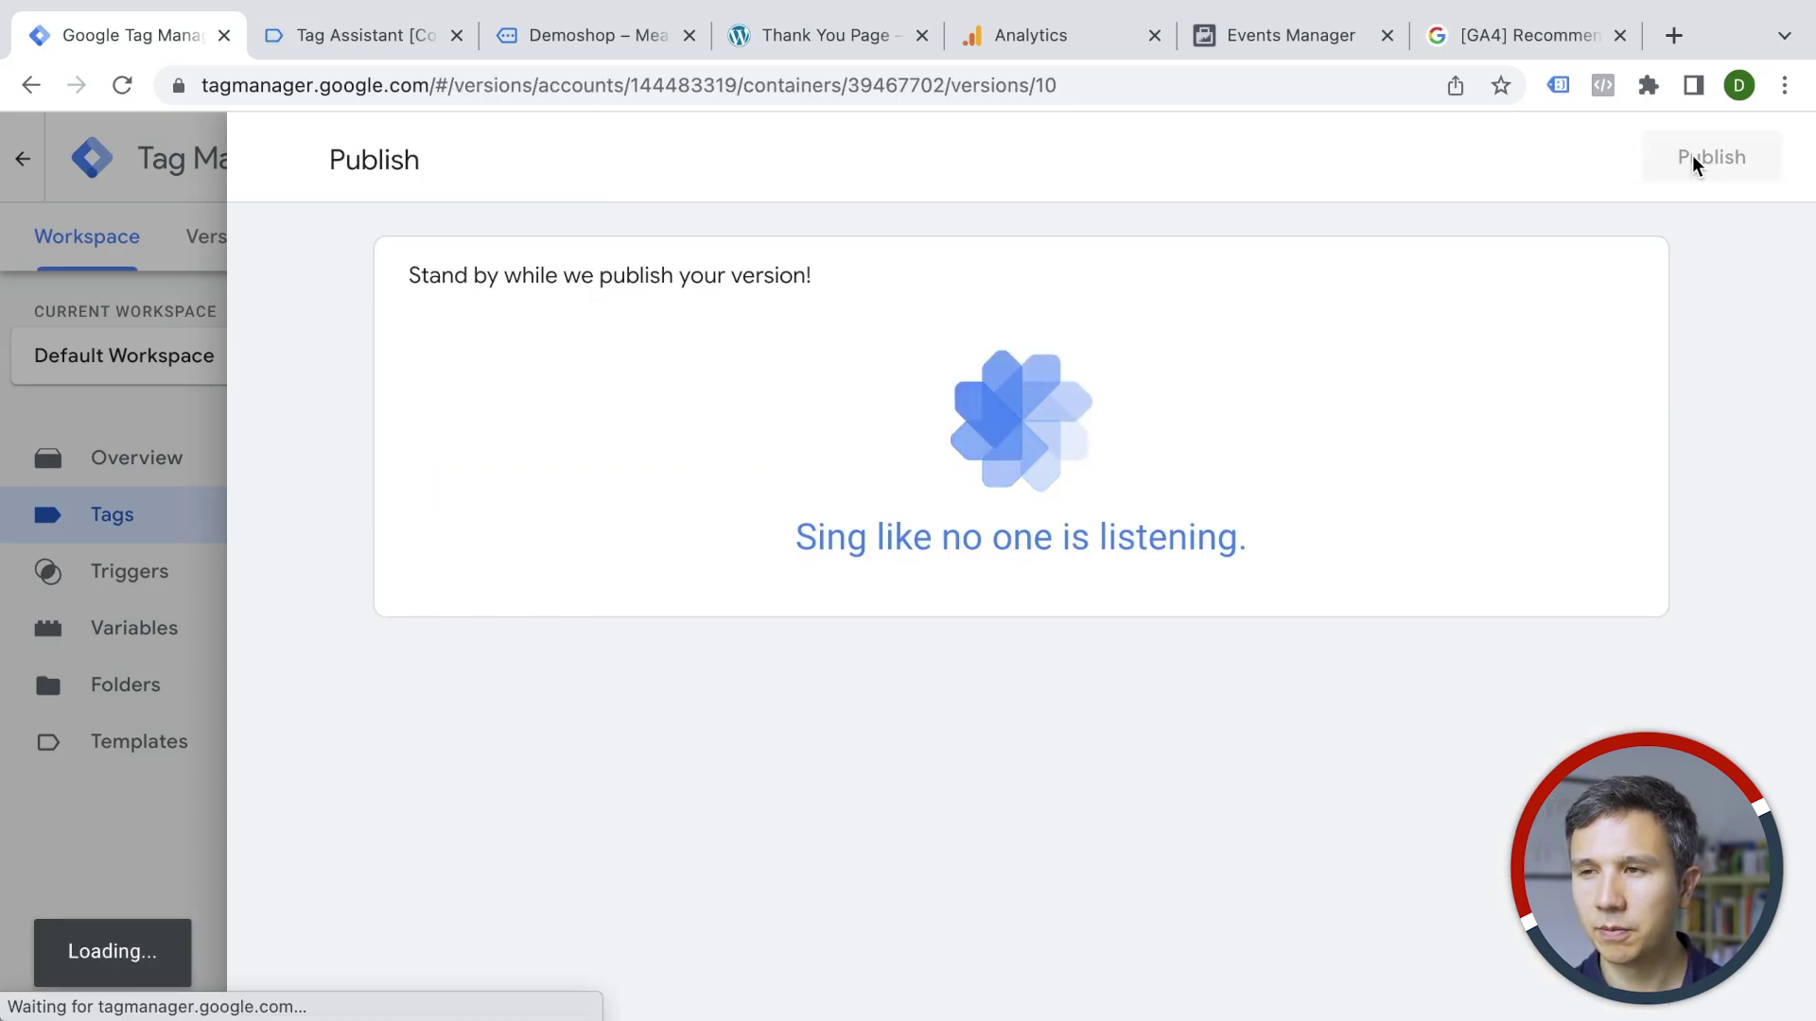